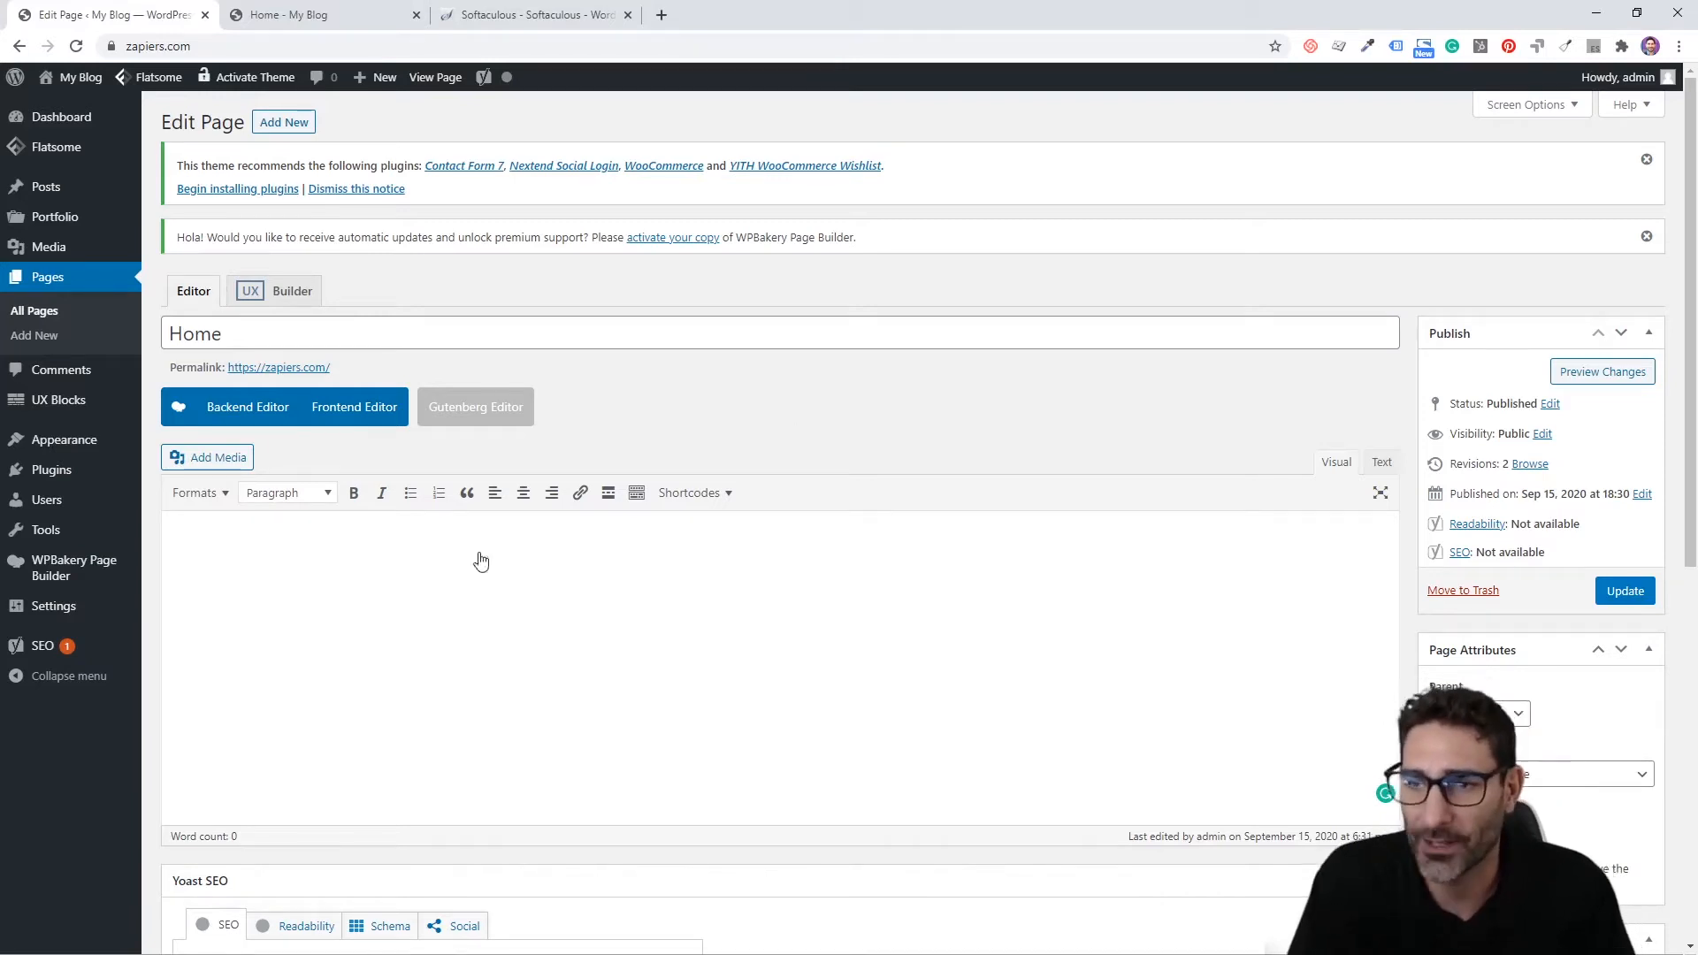
Step: Switch the Home page to the WPBakery backend editor and dismiss the Add Elements hint
mouse_move(26, 574)
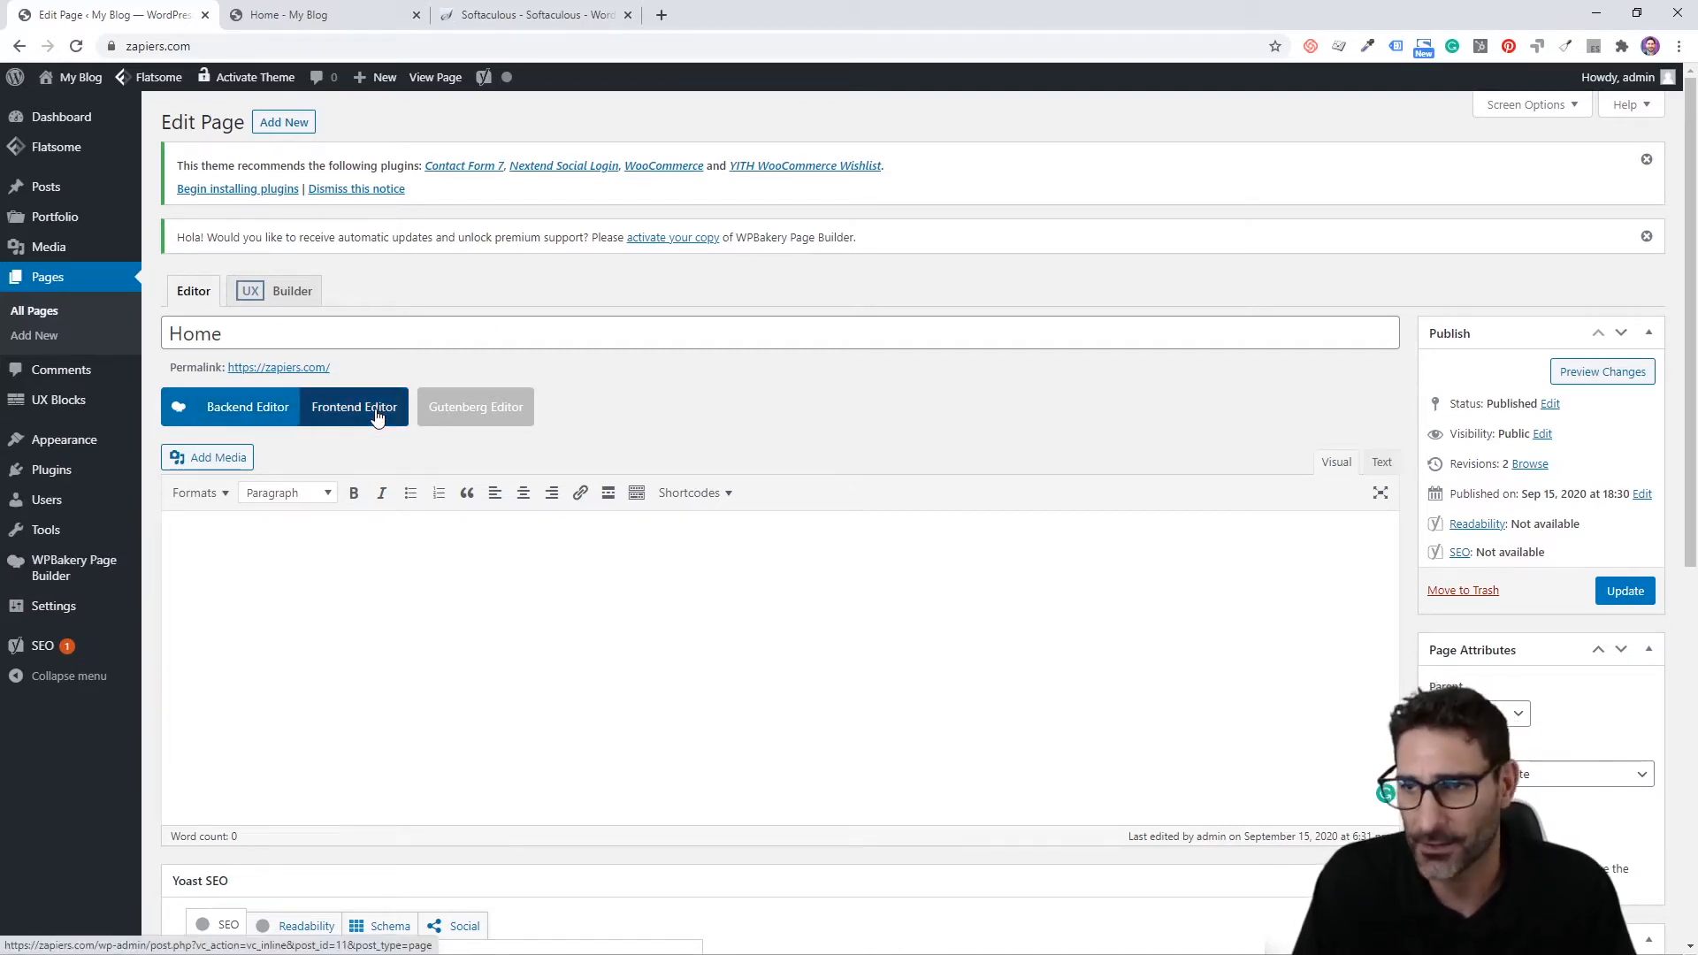
click(259, 410)
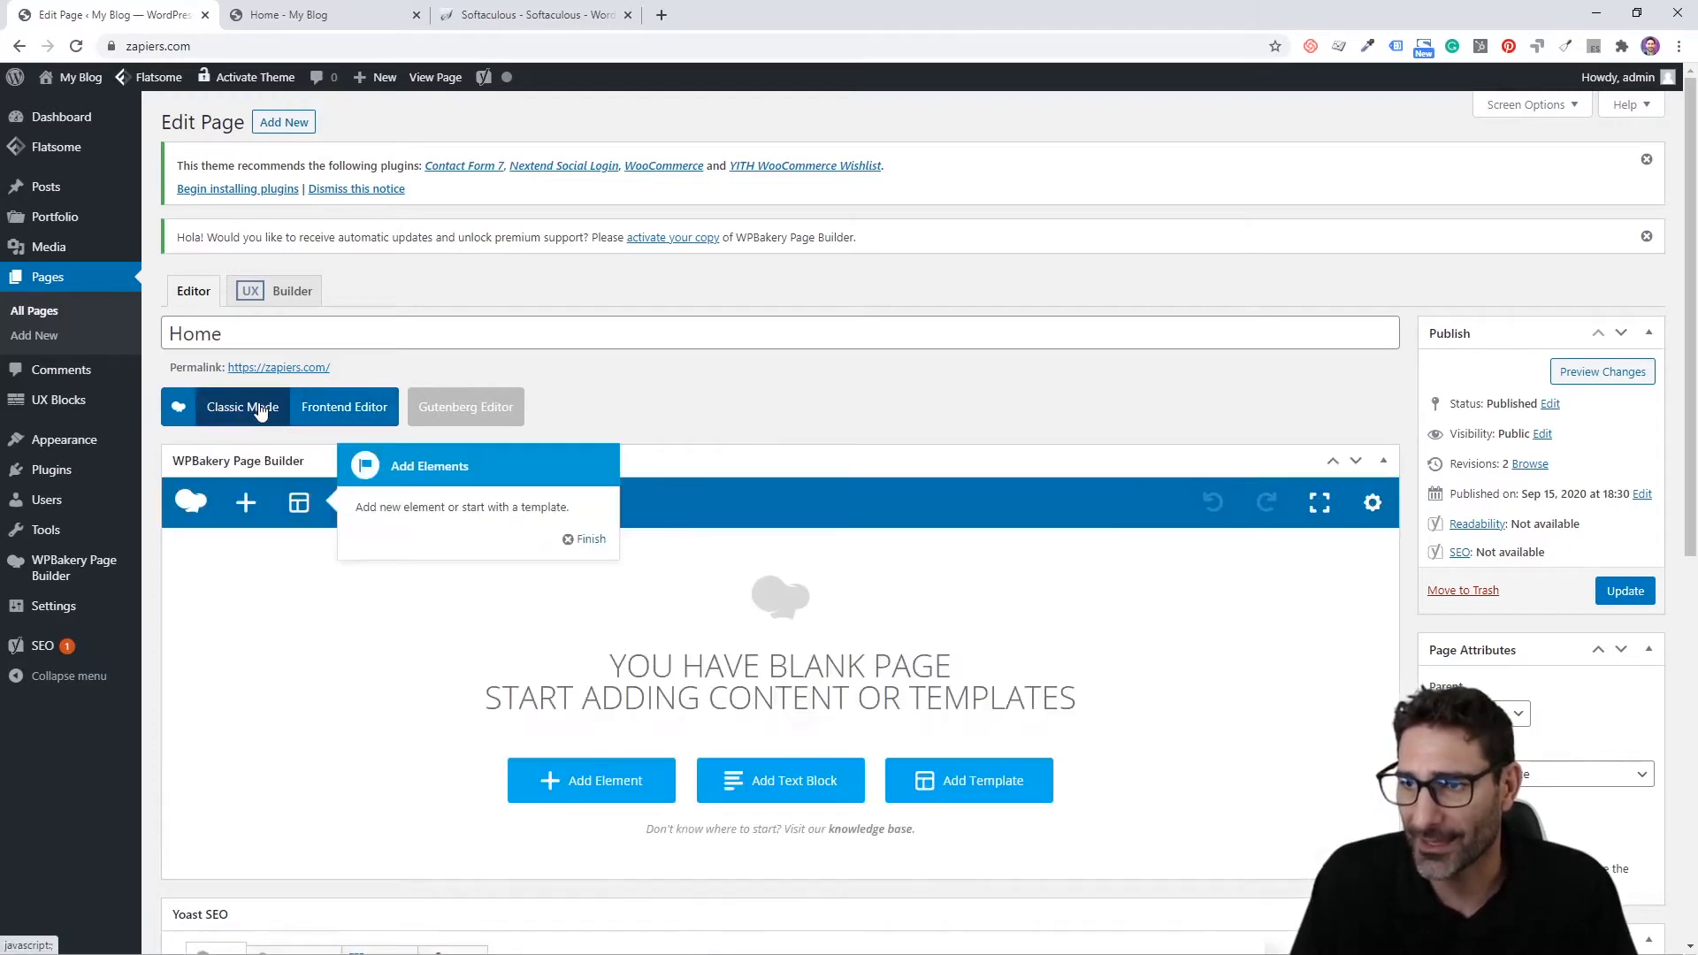
click(574, 541)
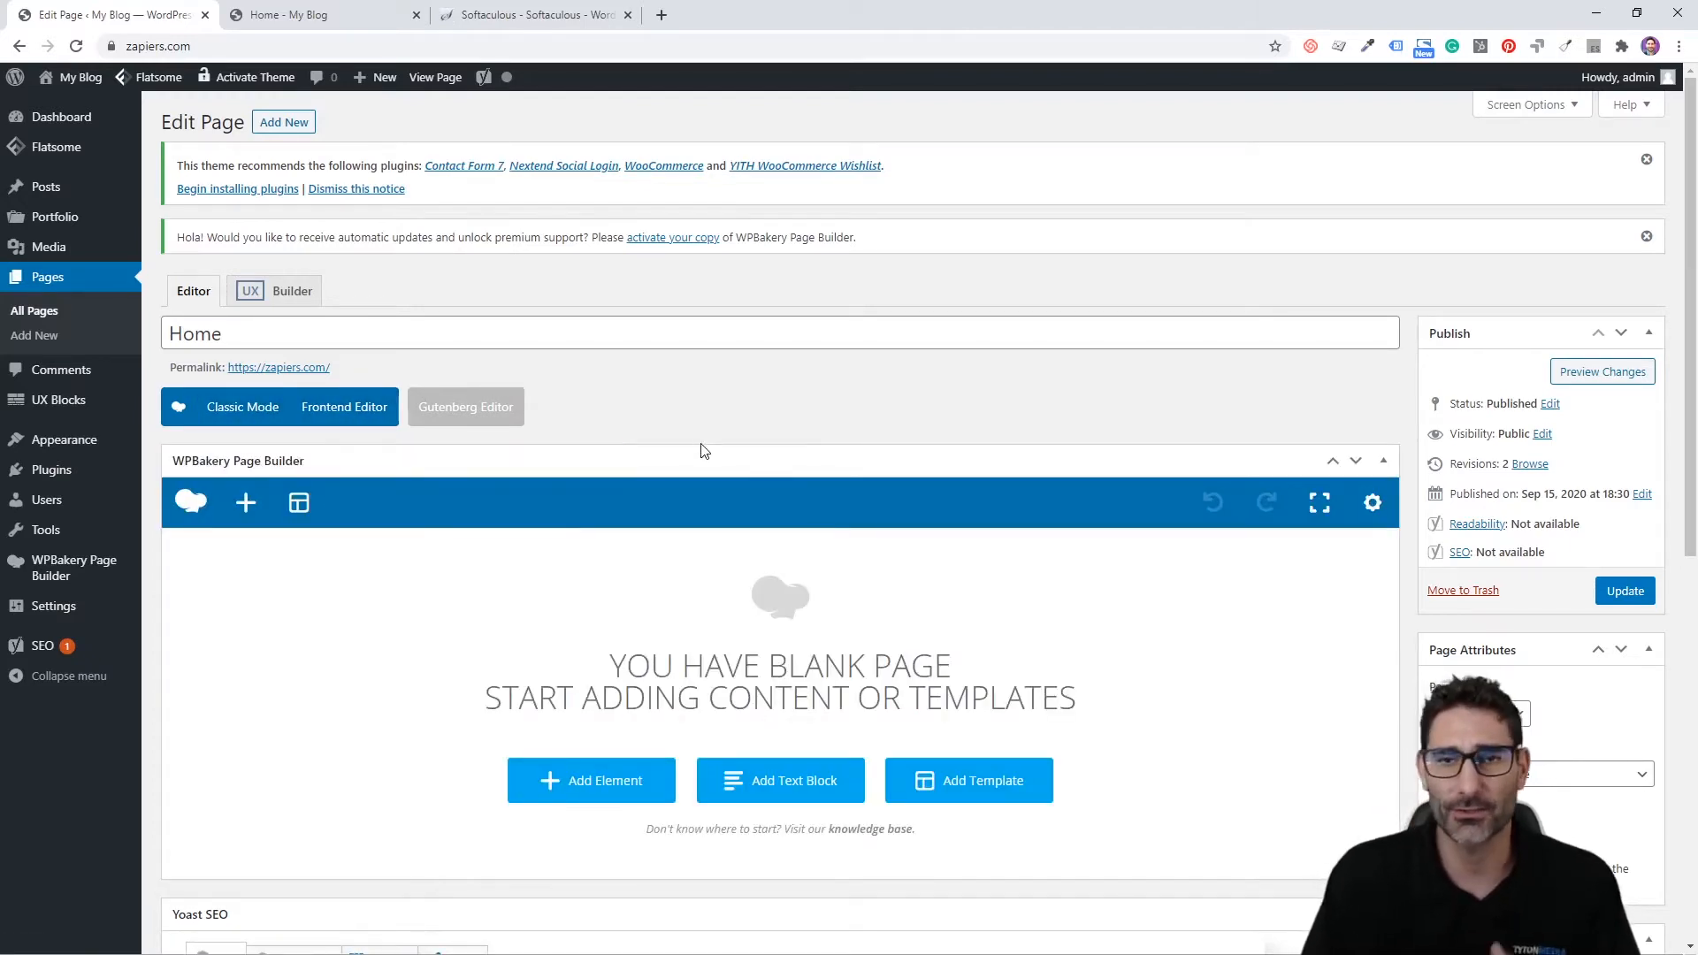
Step: Add a Row element to the blank page and dismiss the Rows and Columns hint
scroll(703, 451, down, 2)
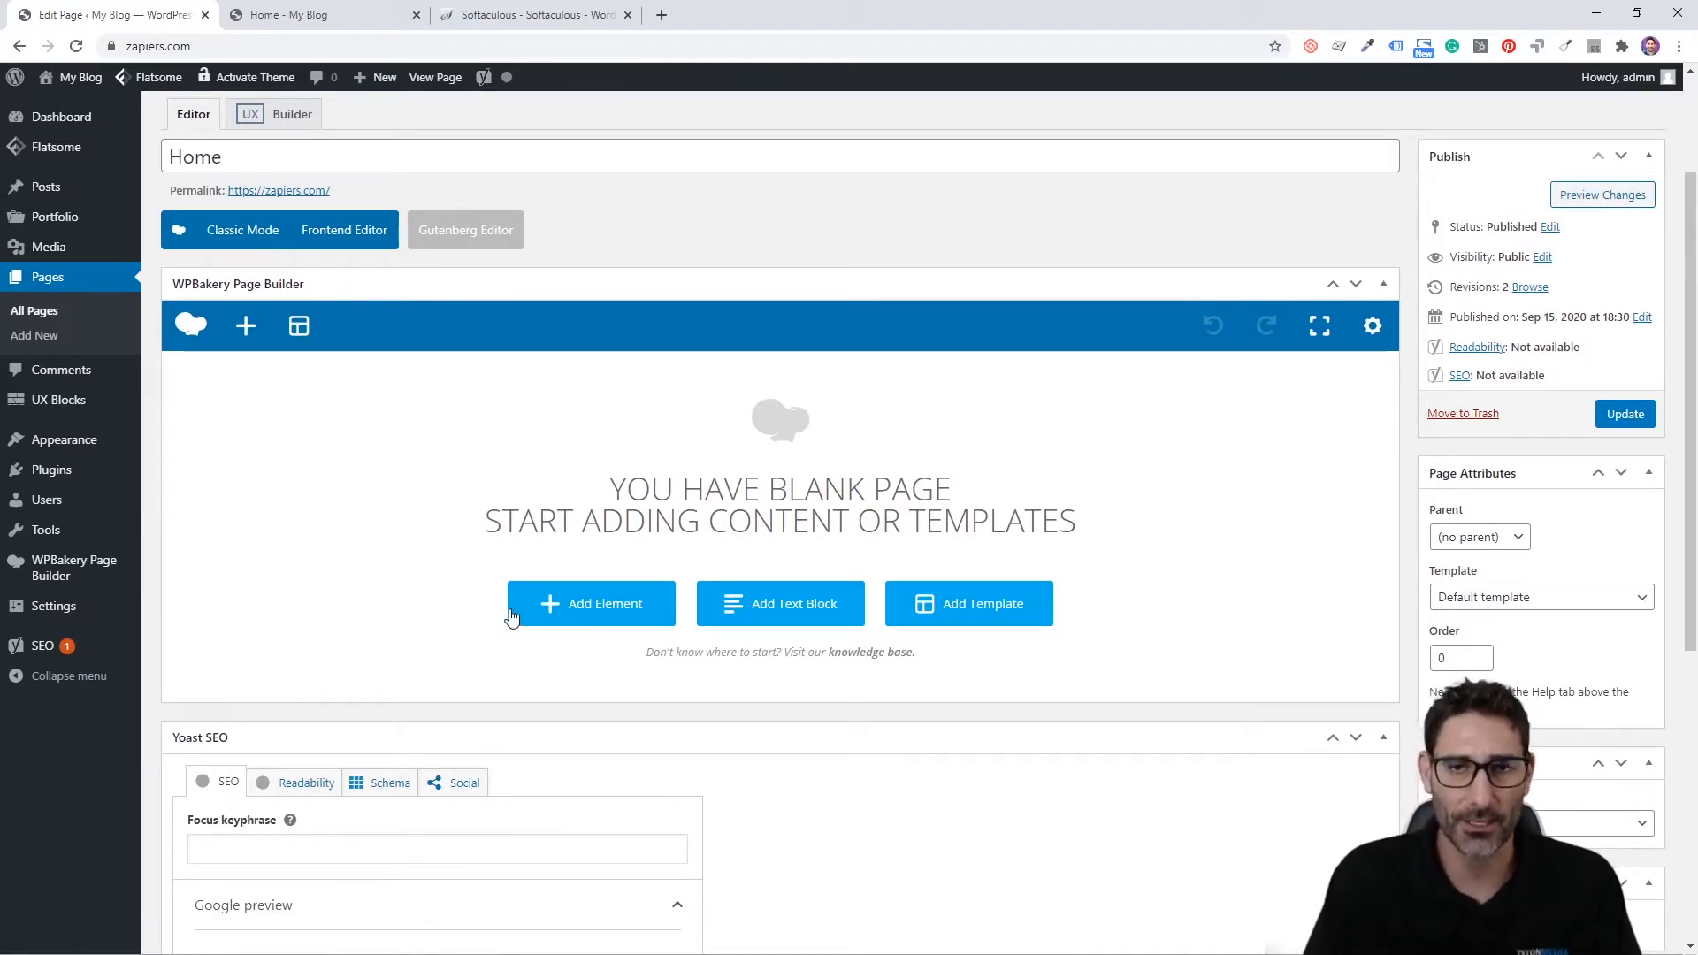
click(563, 613)
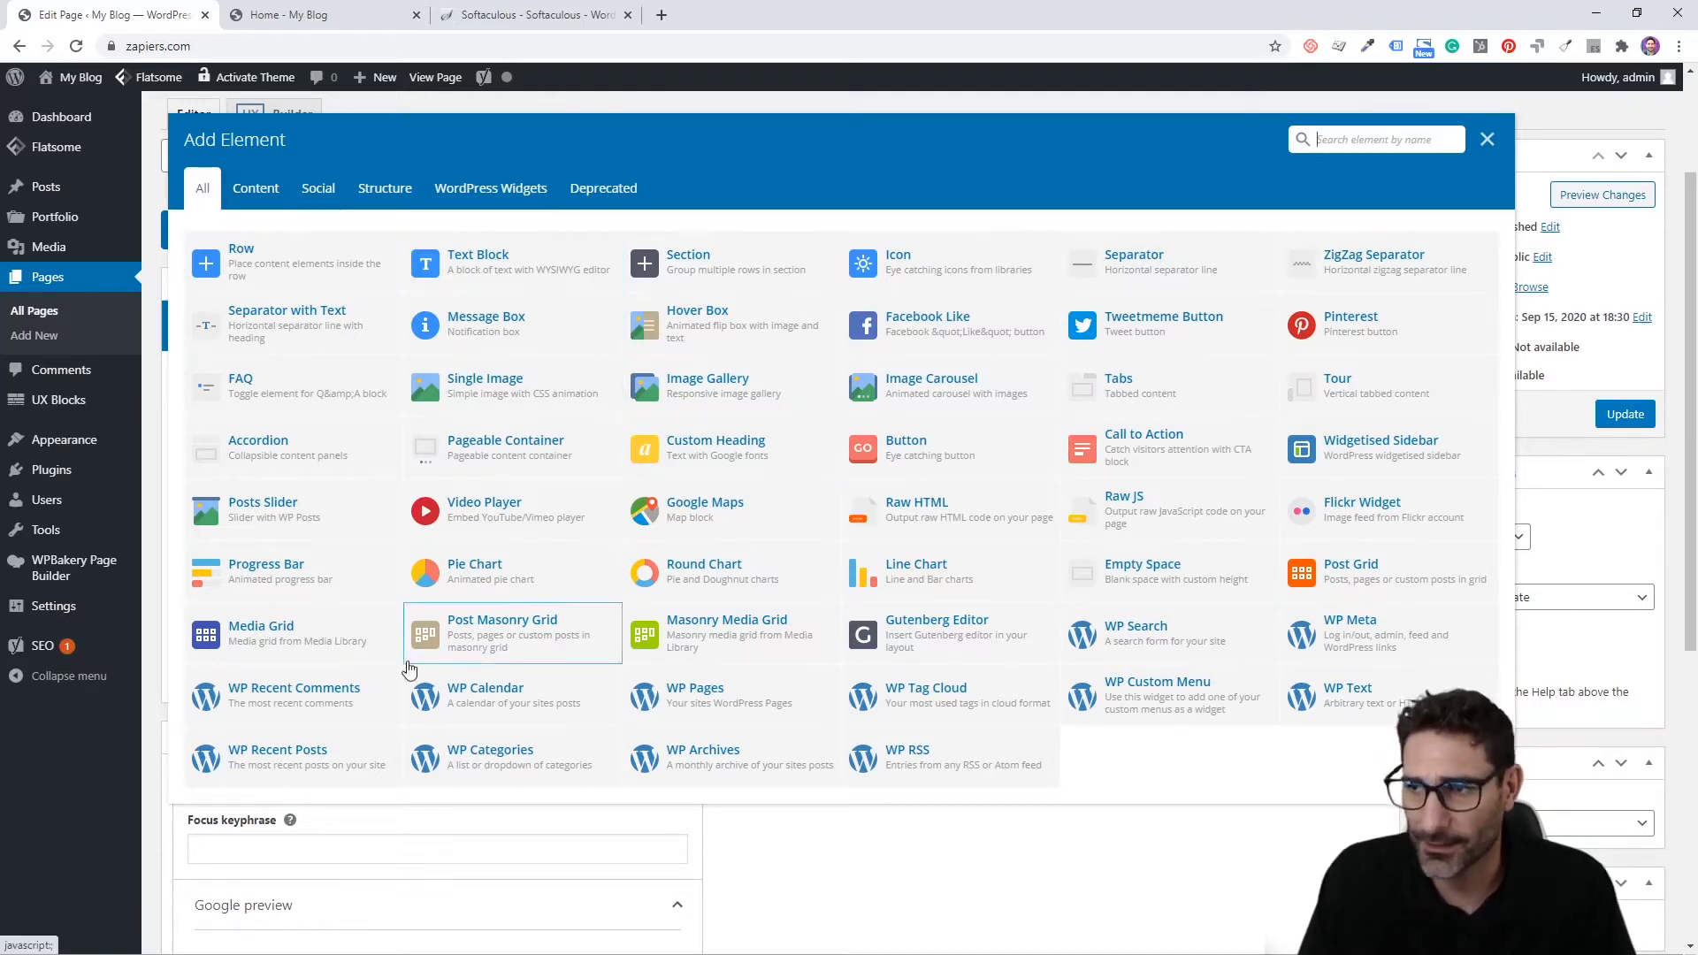
click(231, 193)
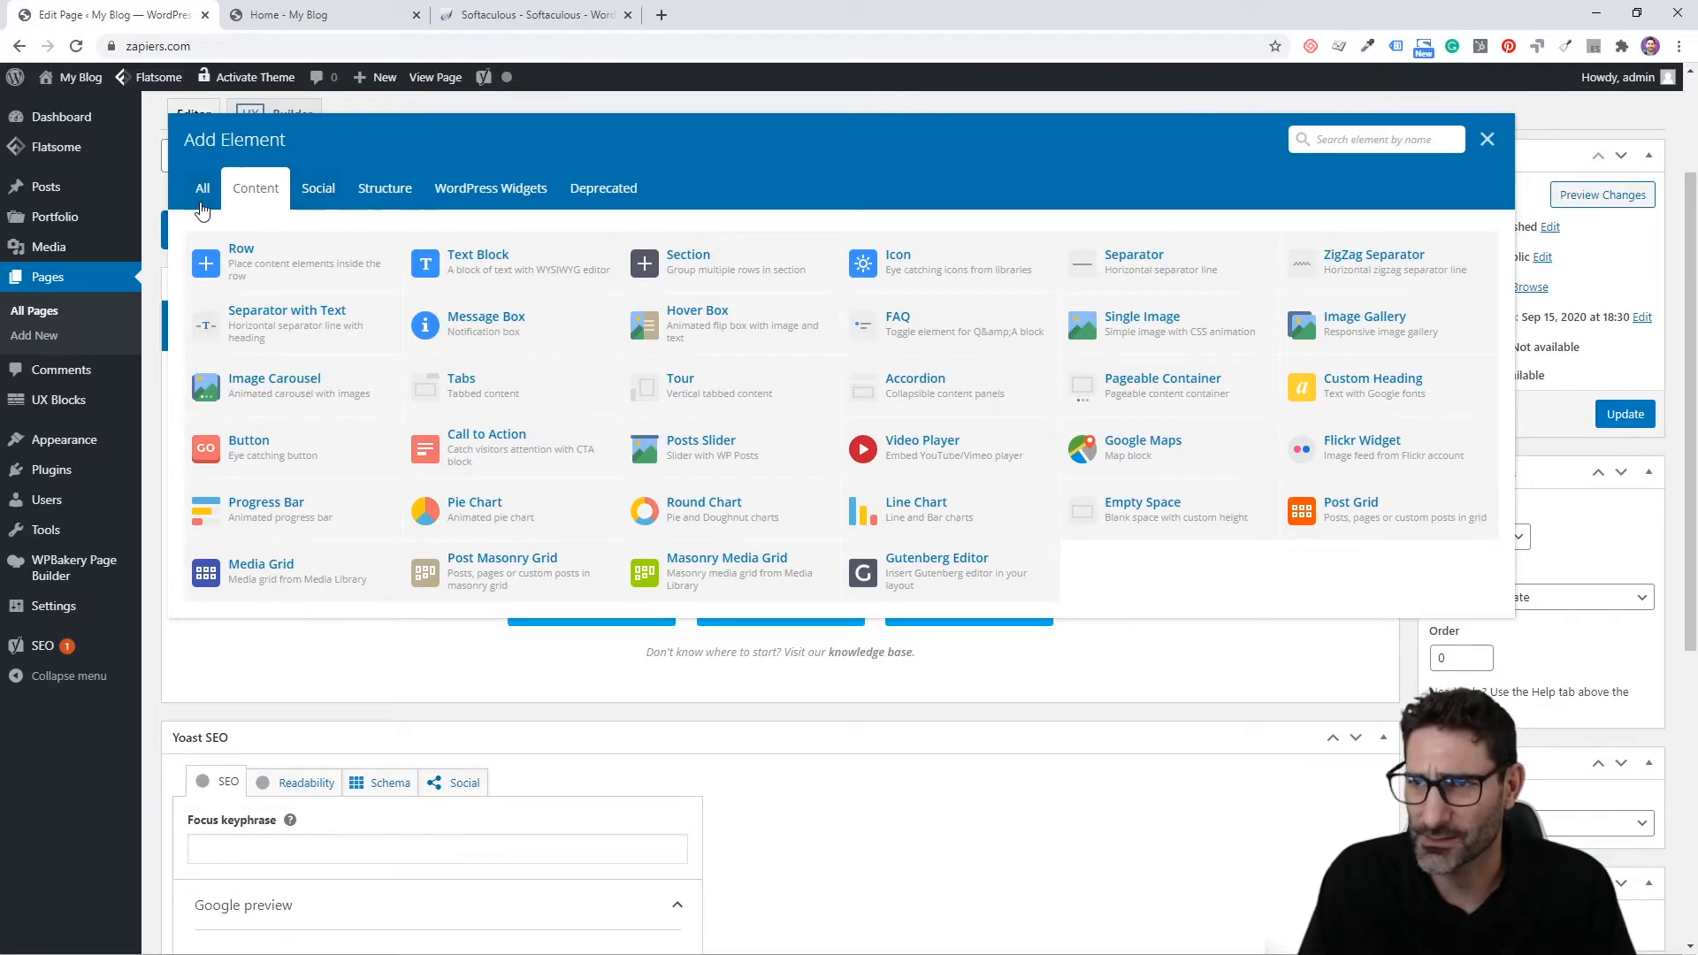
click(198, 202)
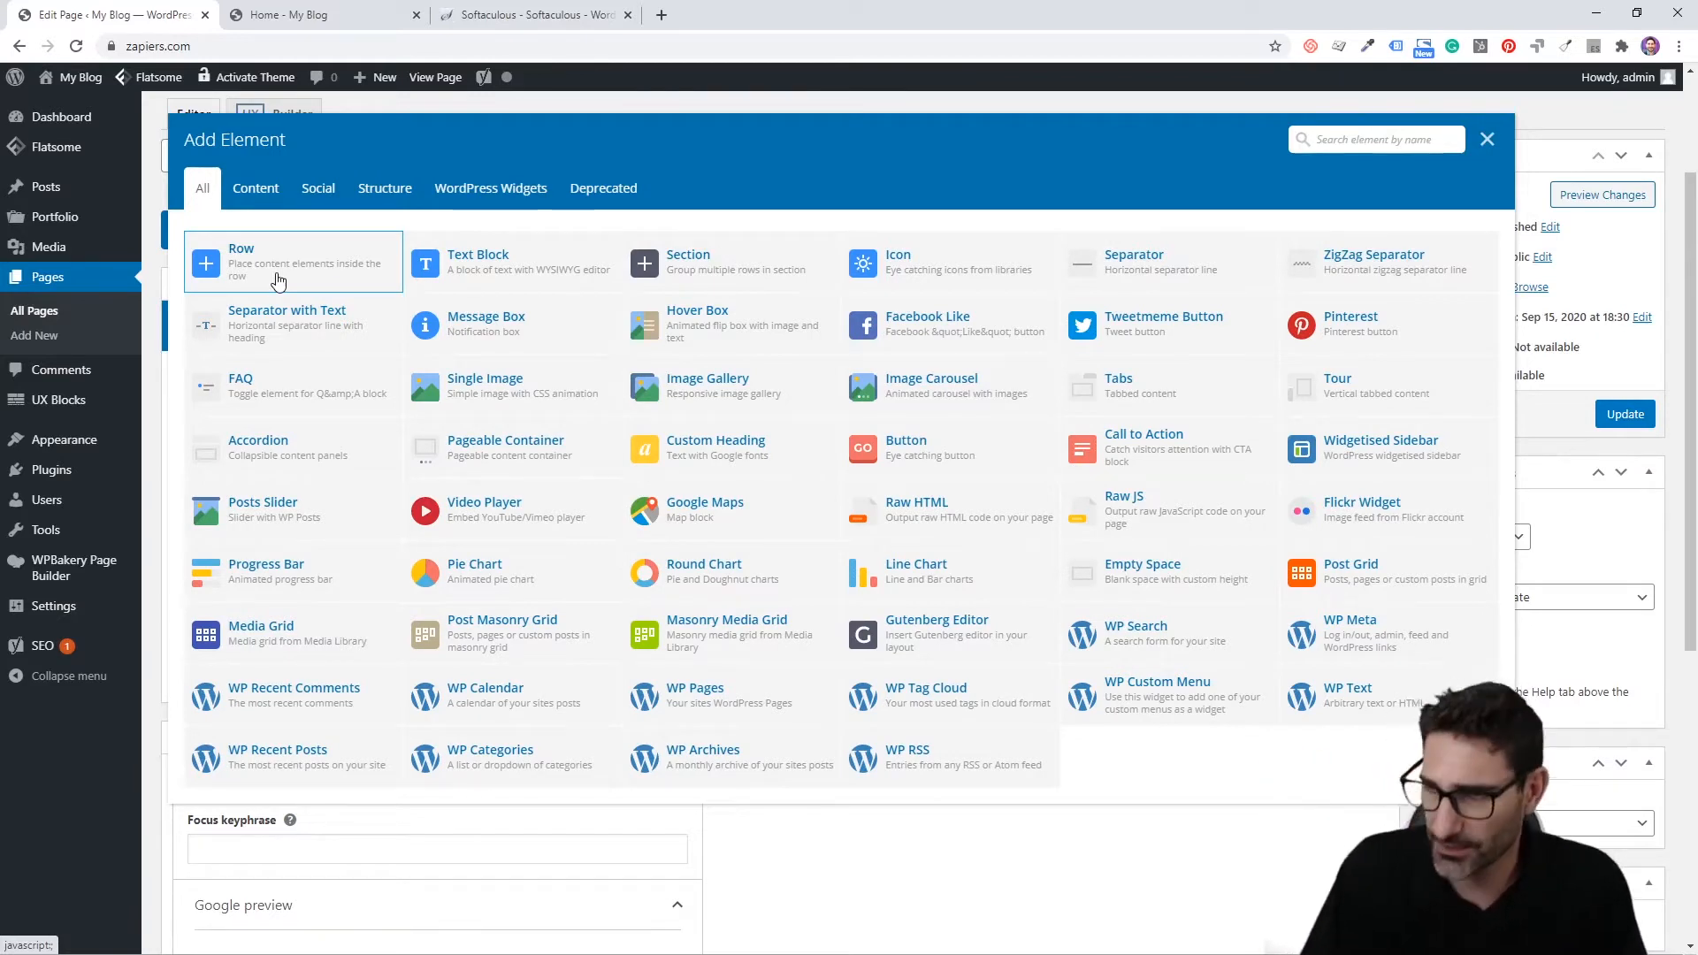
click(277, 282)
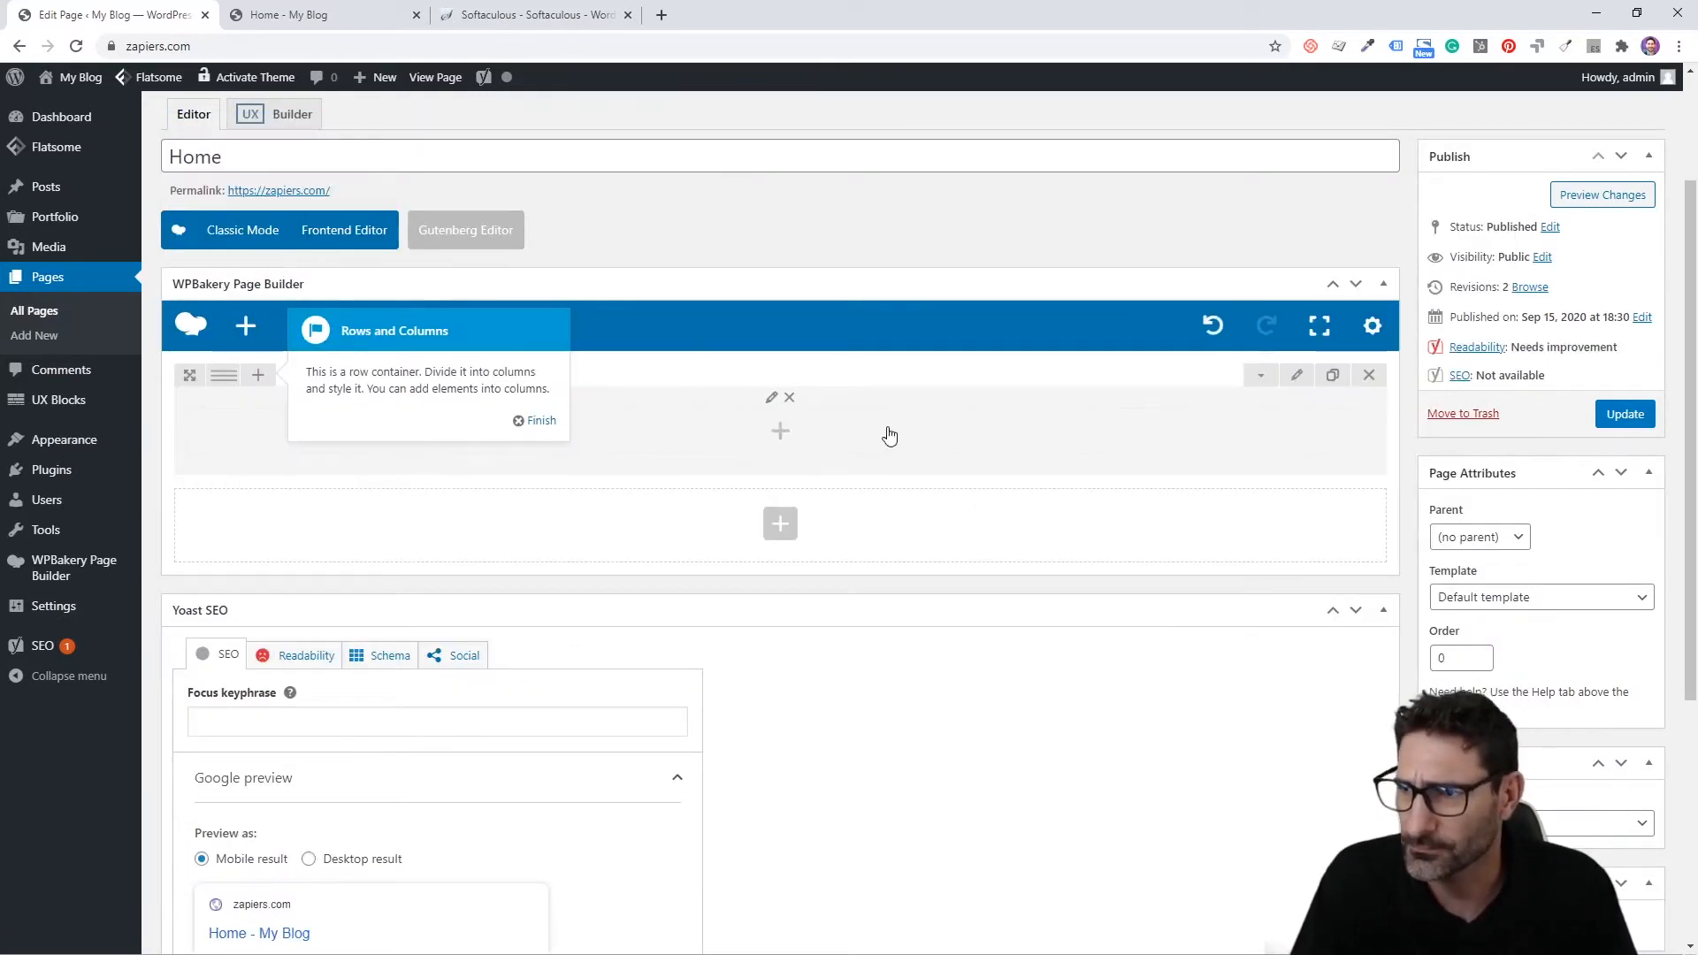
click(542, 421)
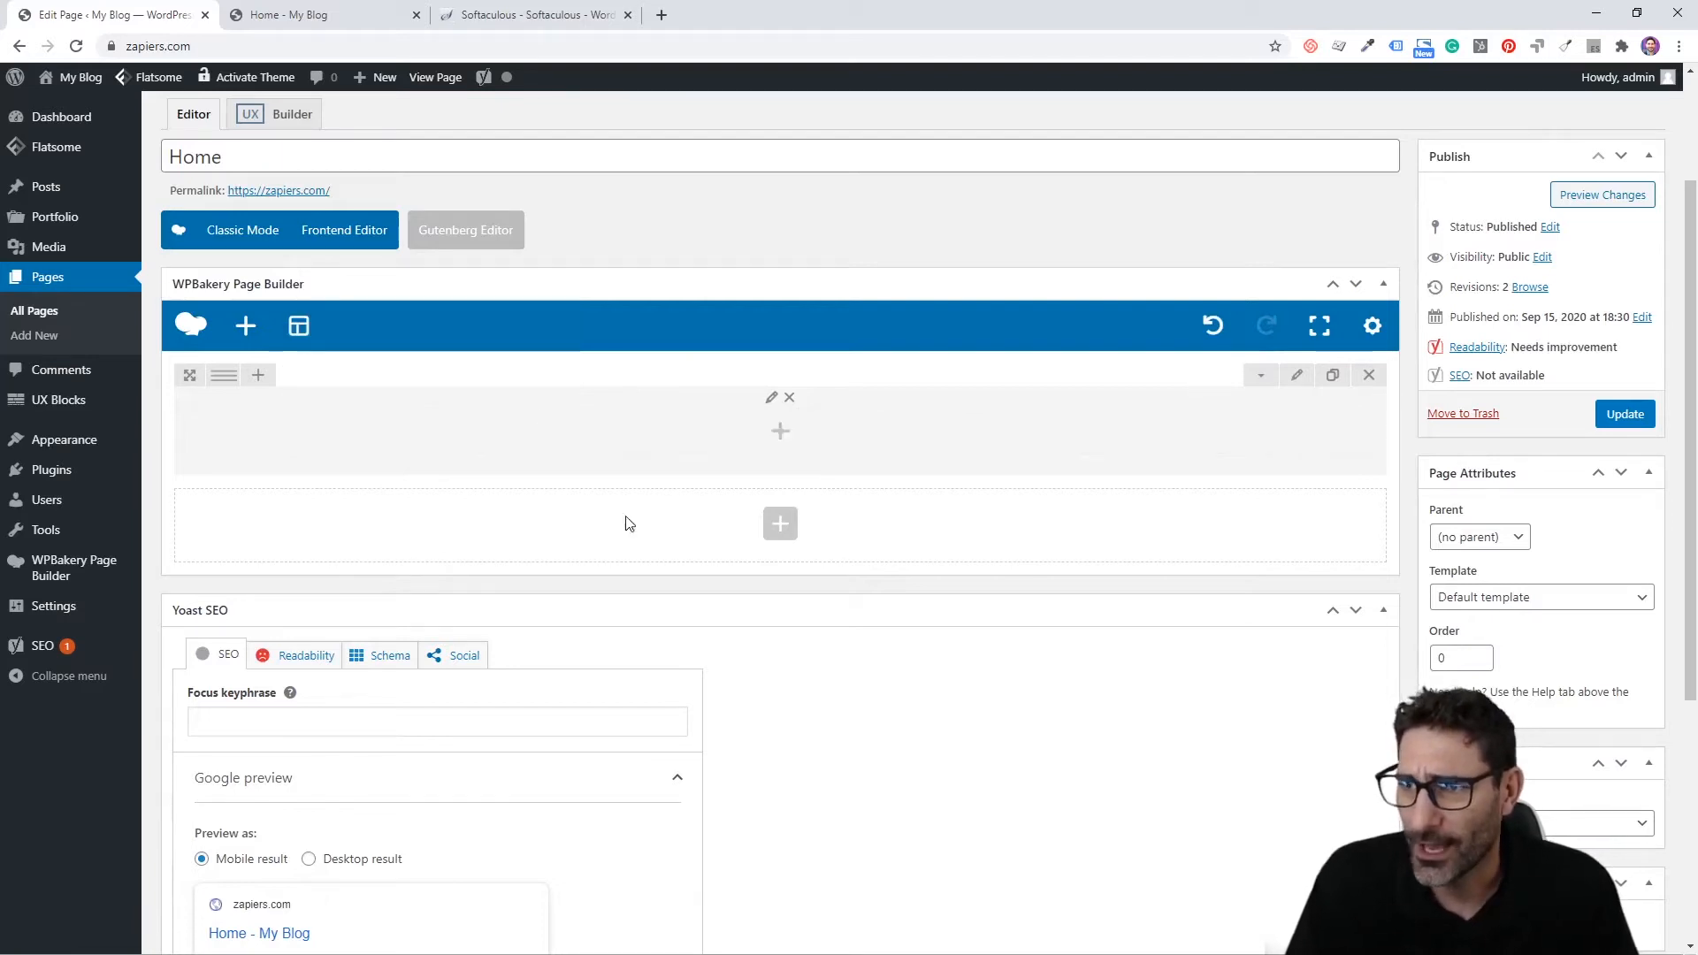
Step: Check the live Home page, return to the page editor and nest an inner row inside the row's empty column
click(358, 13)
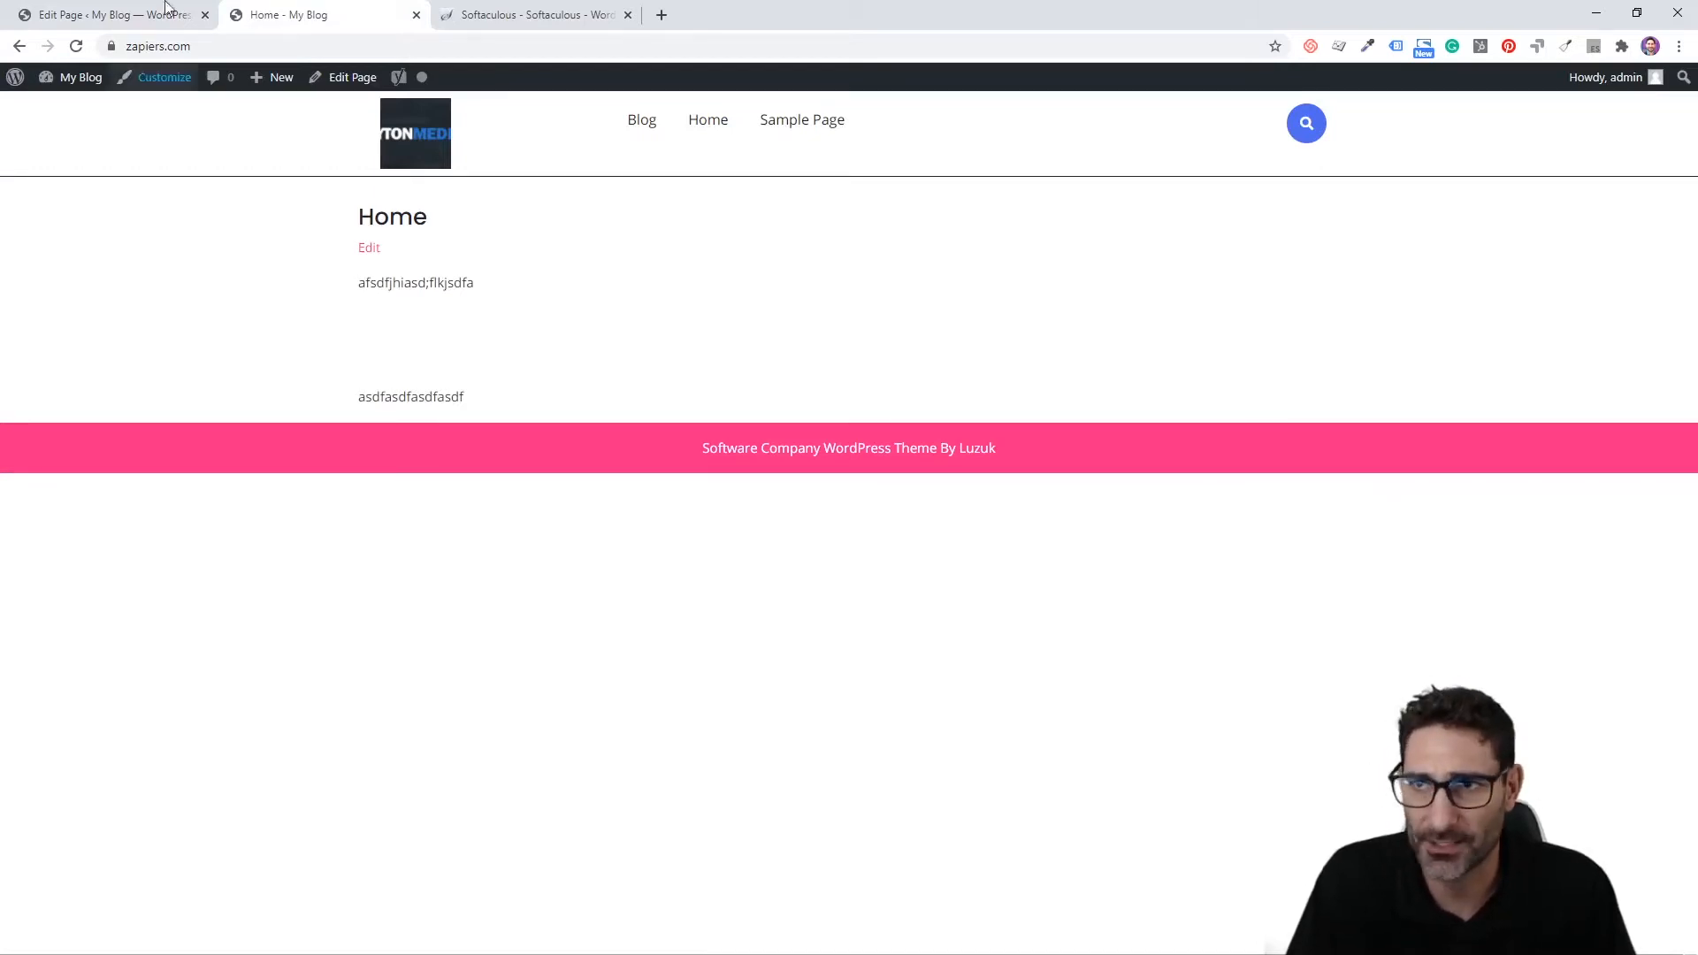
click(133, 14)
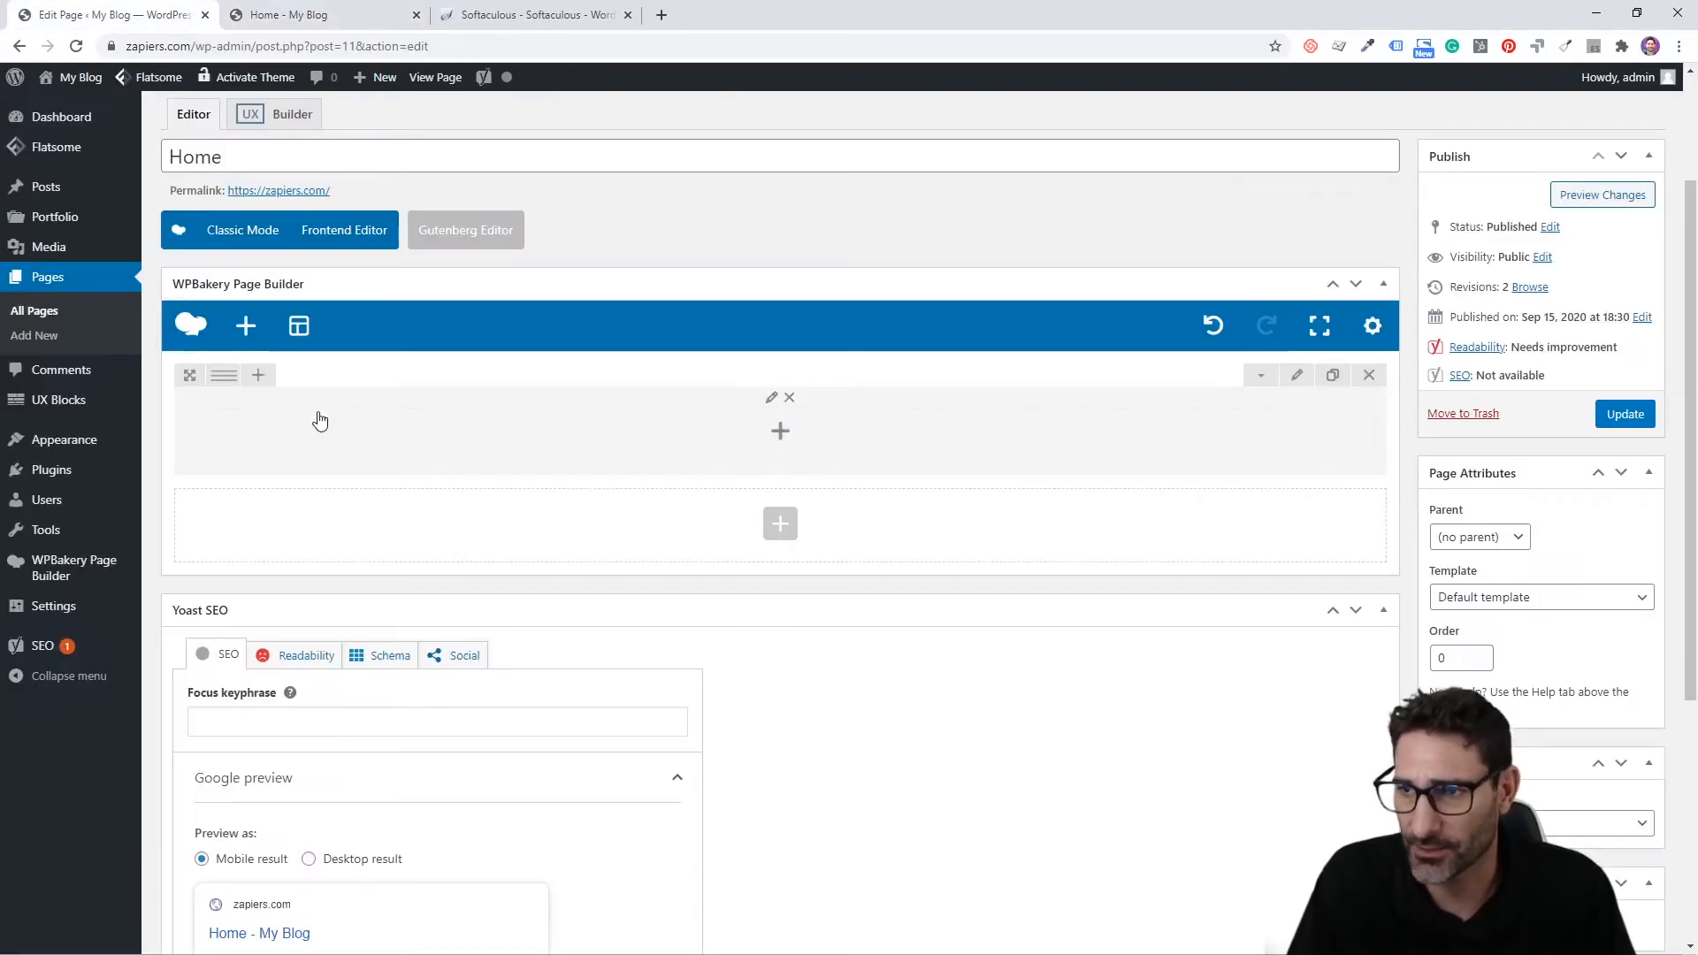
click(359, 437)
click(276, 275)
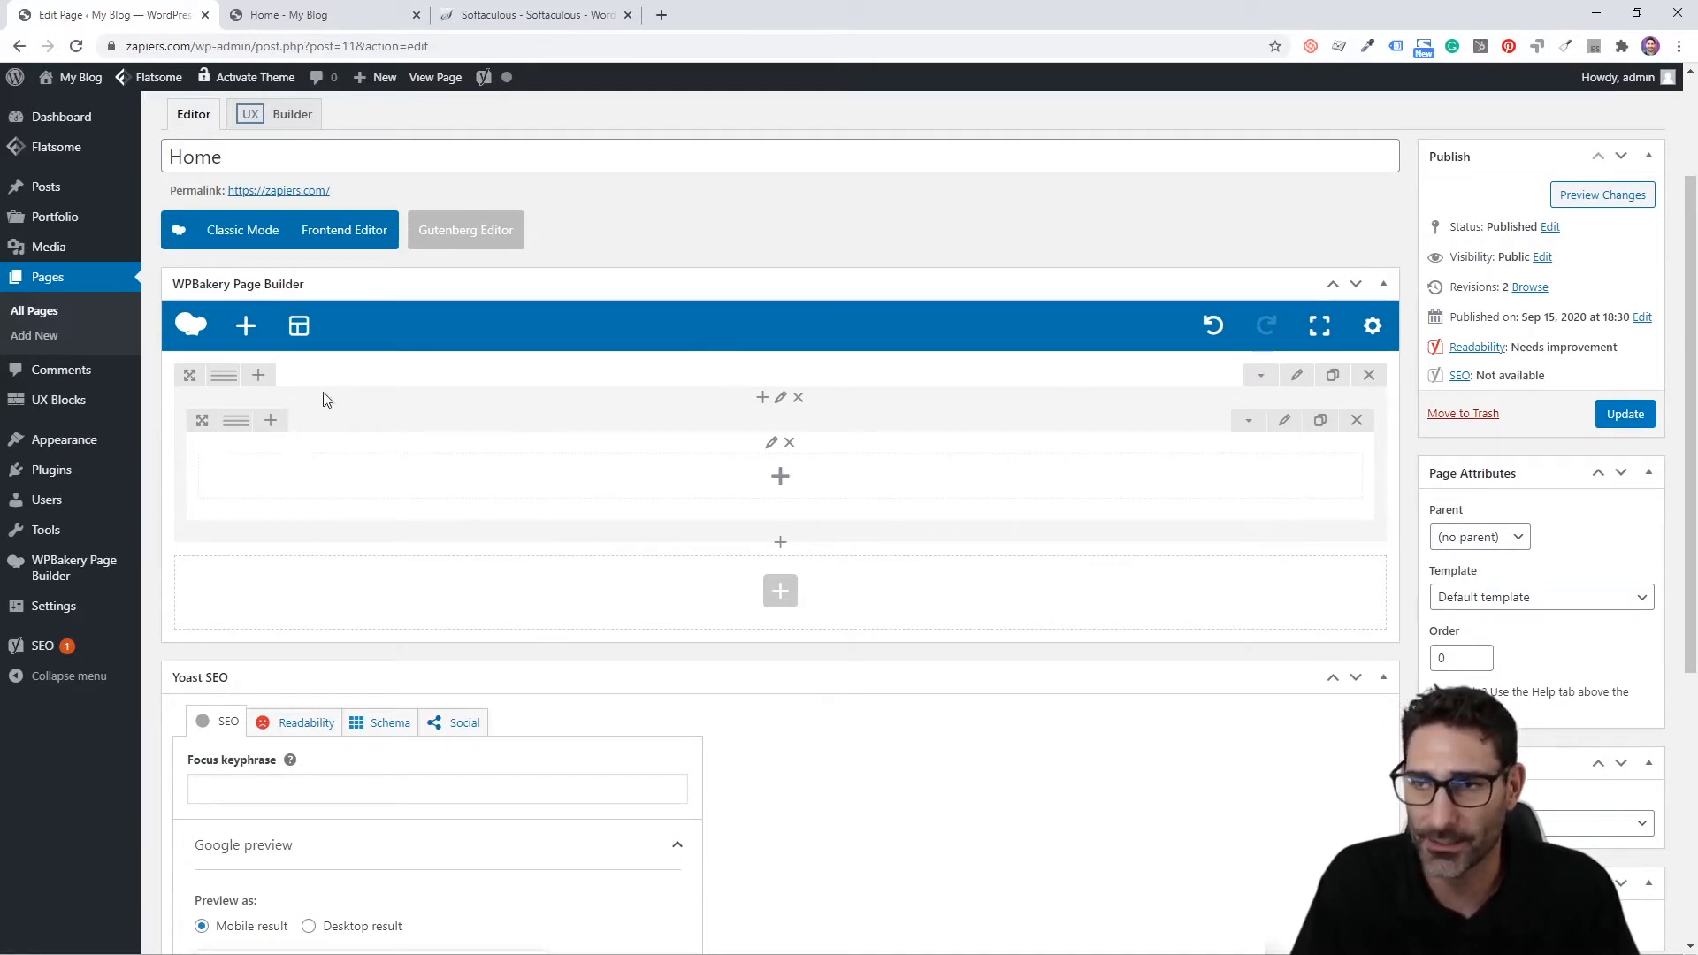
Step: Try two equal columns, a wide and narrow column, four columns and six columns on the inner row, and return it to 1/1
mouse_move(232, 422)
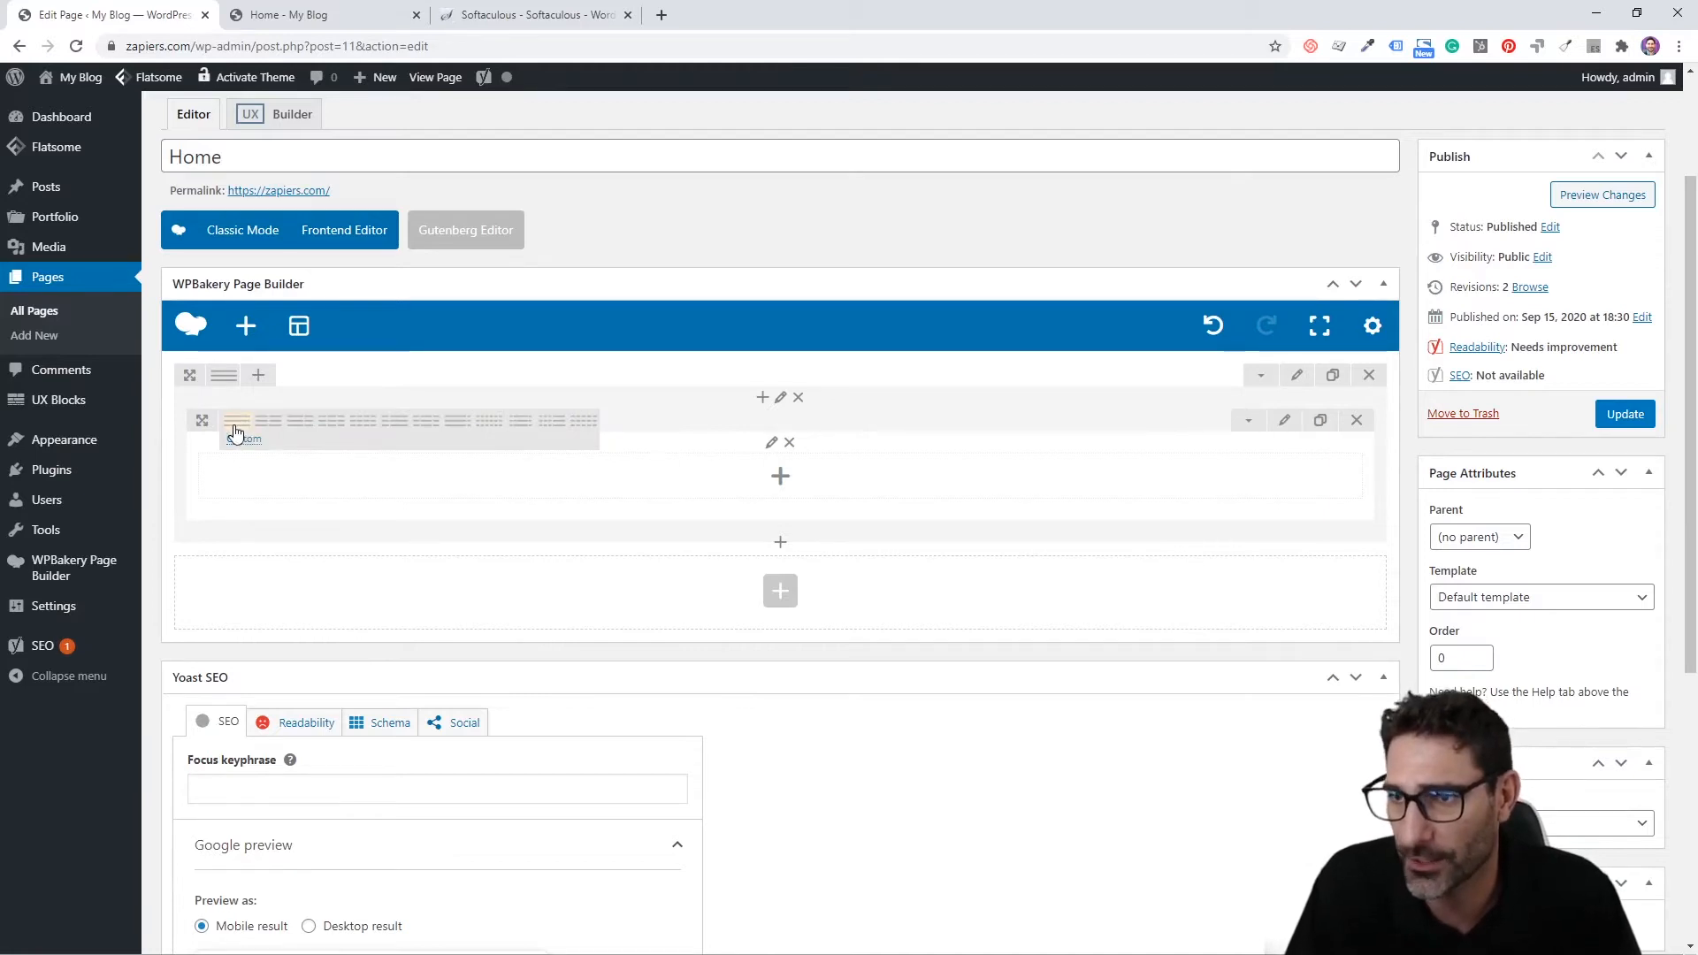
click(283, 425)
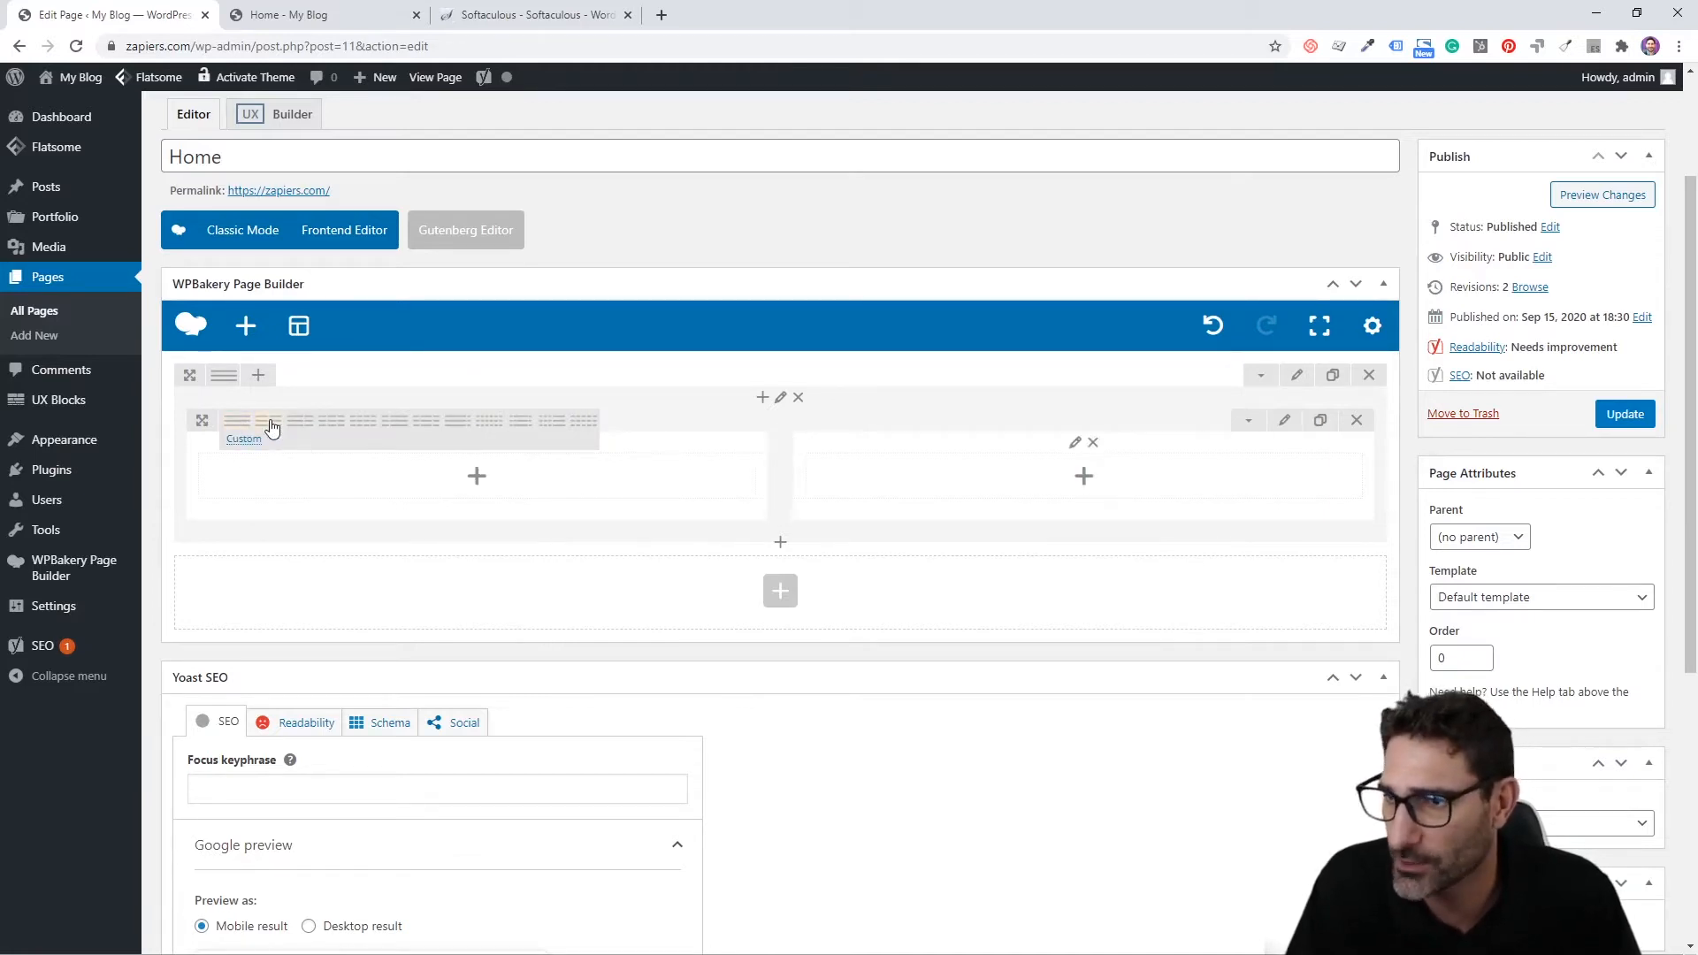
click(294, 424)
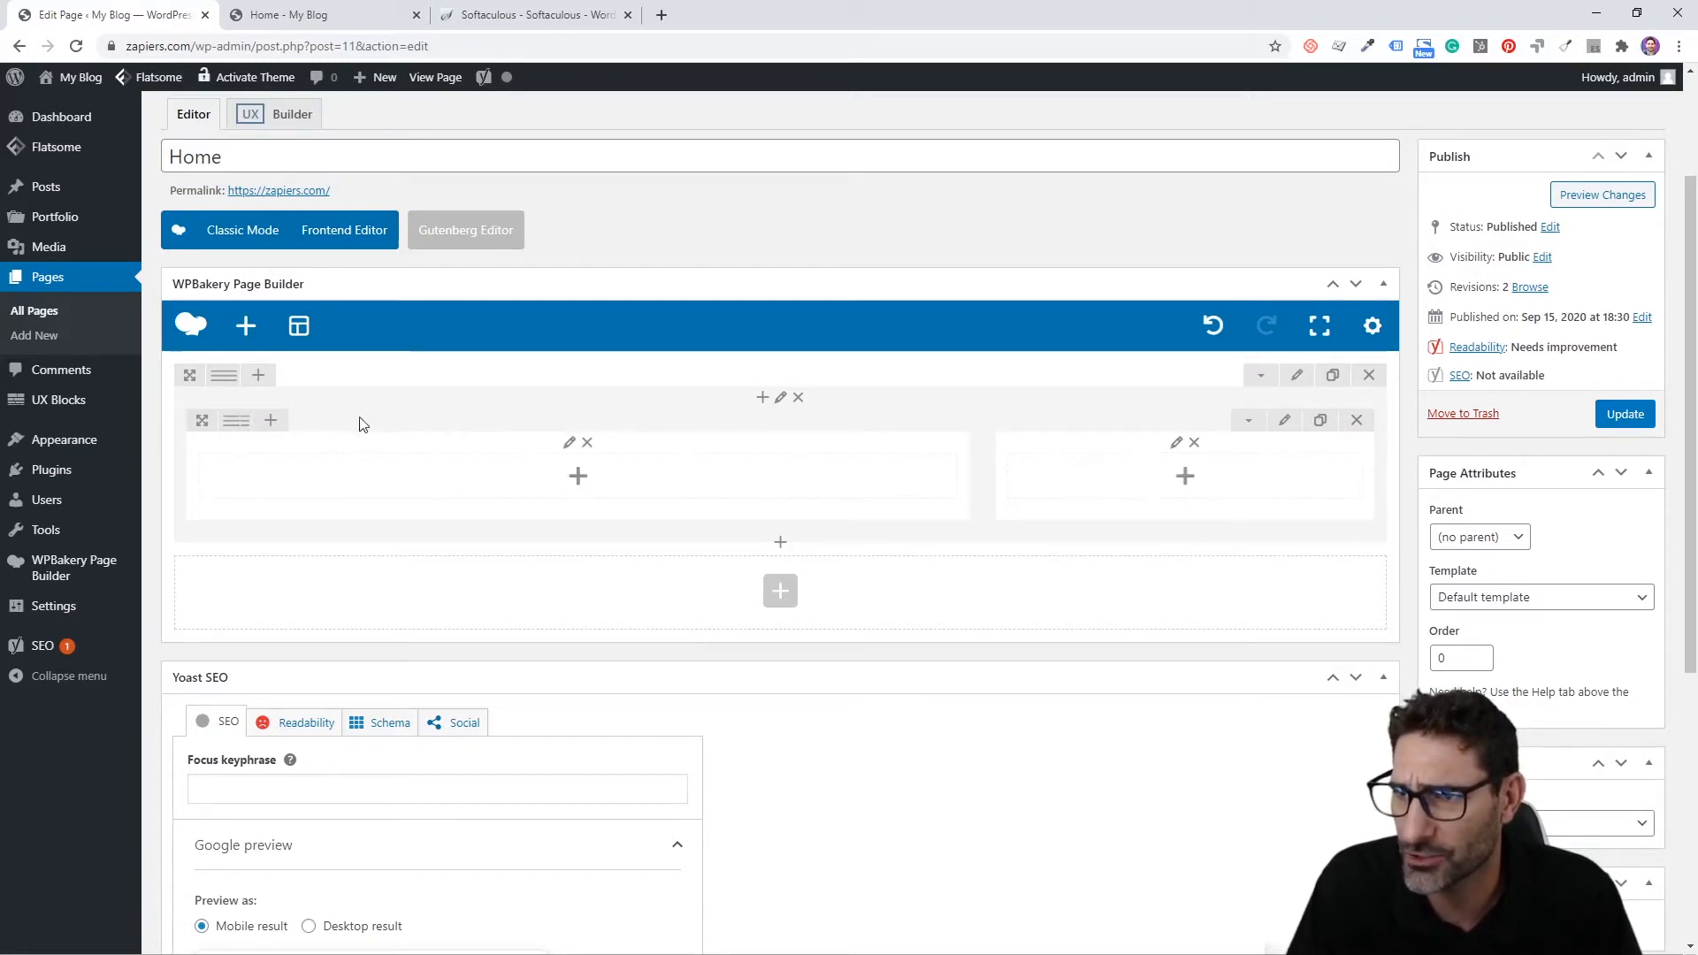
click(370, 425)
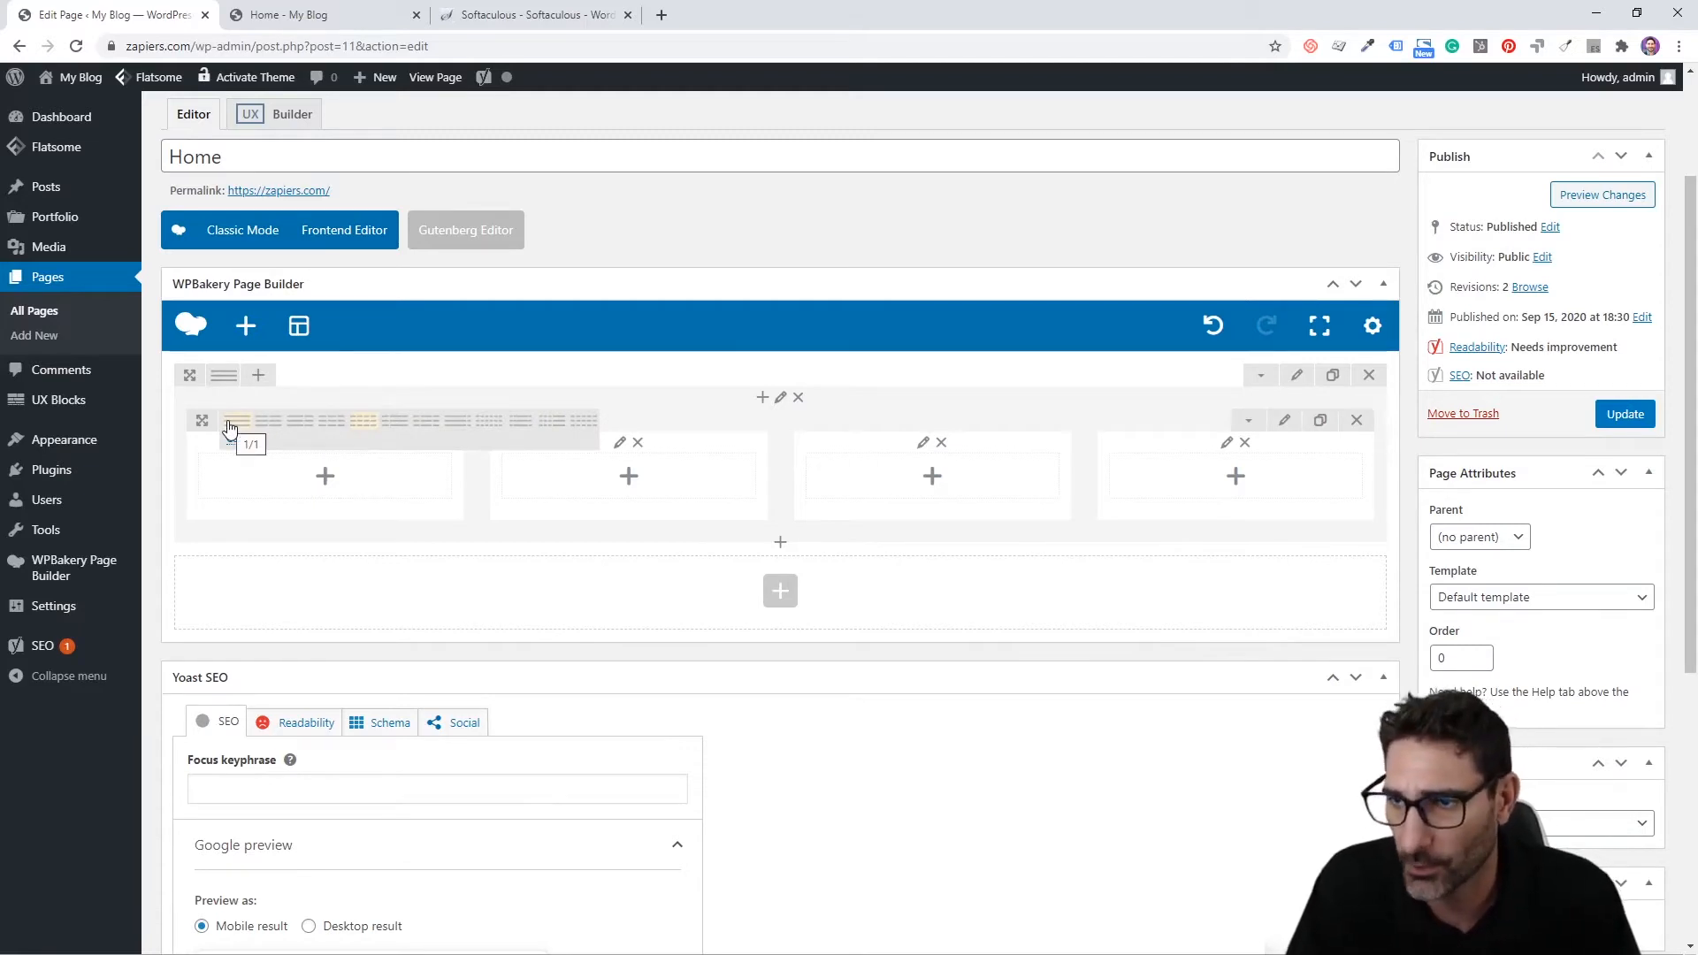
click(496, 429)
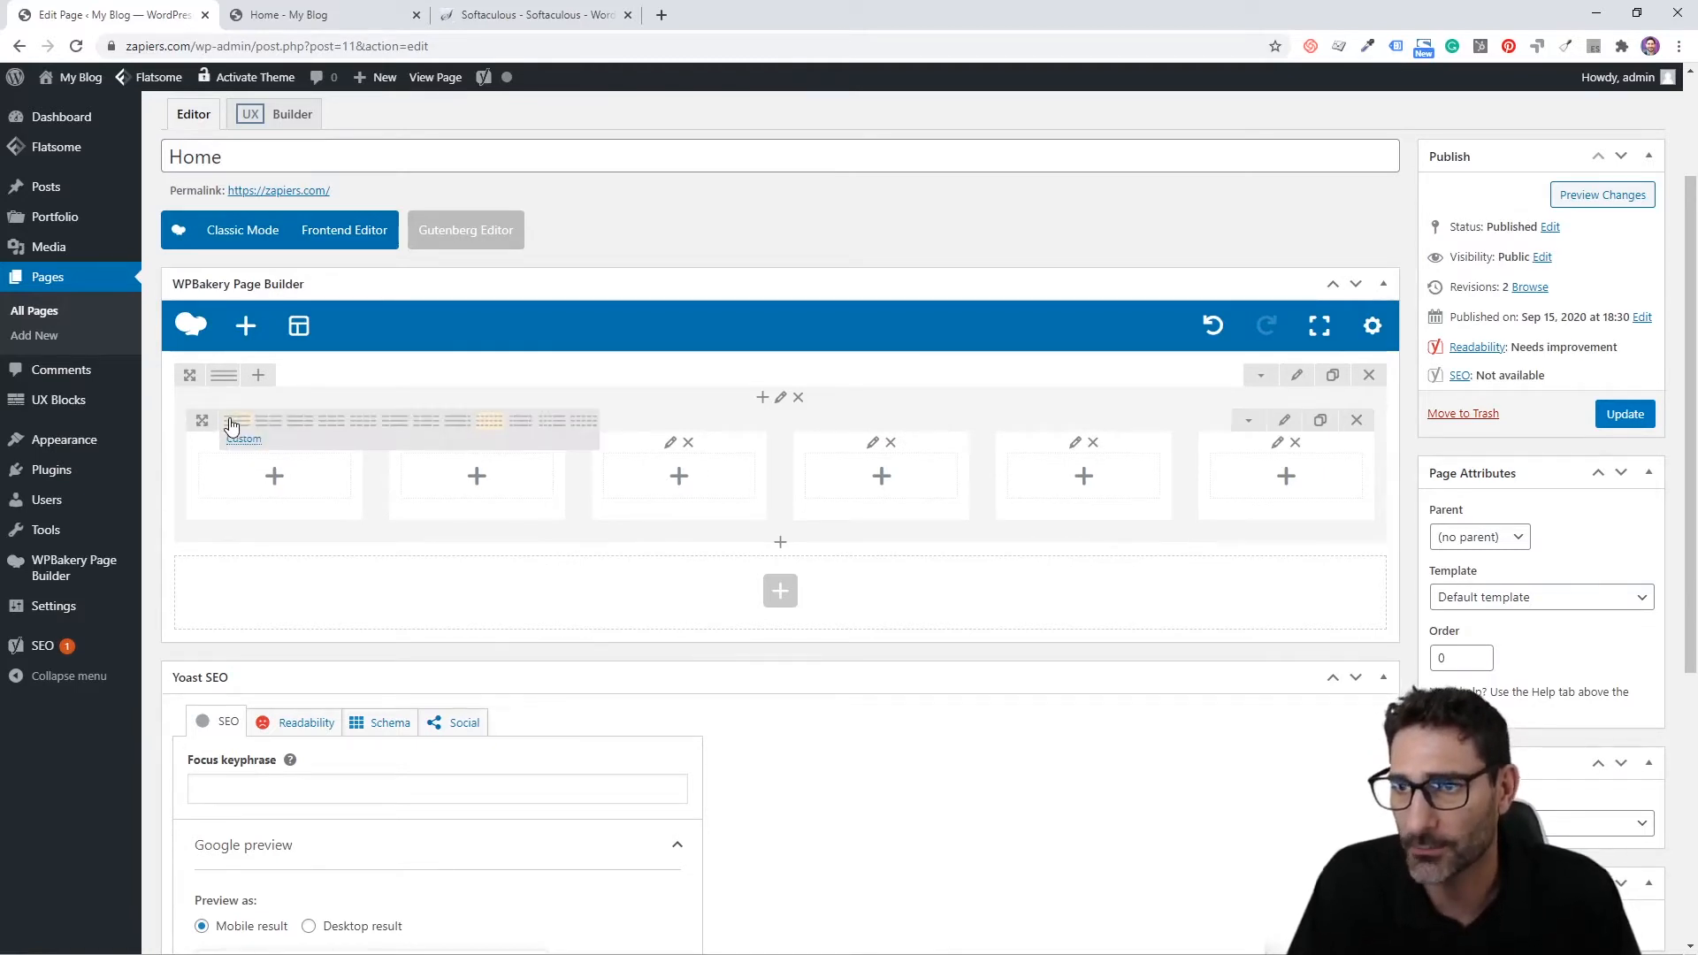
click(235, 426)
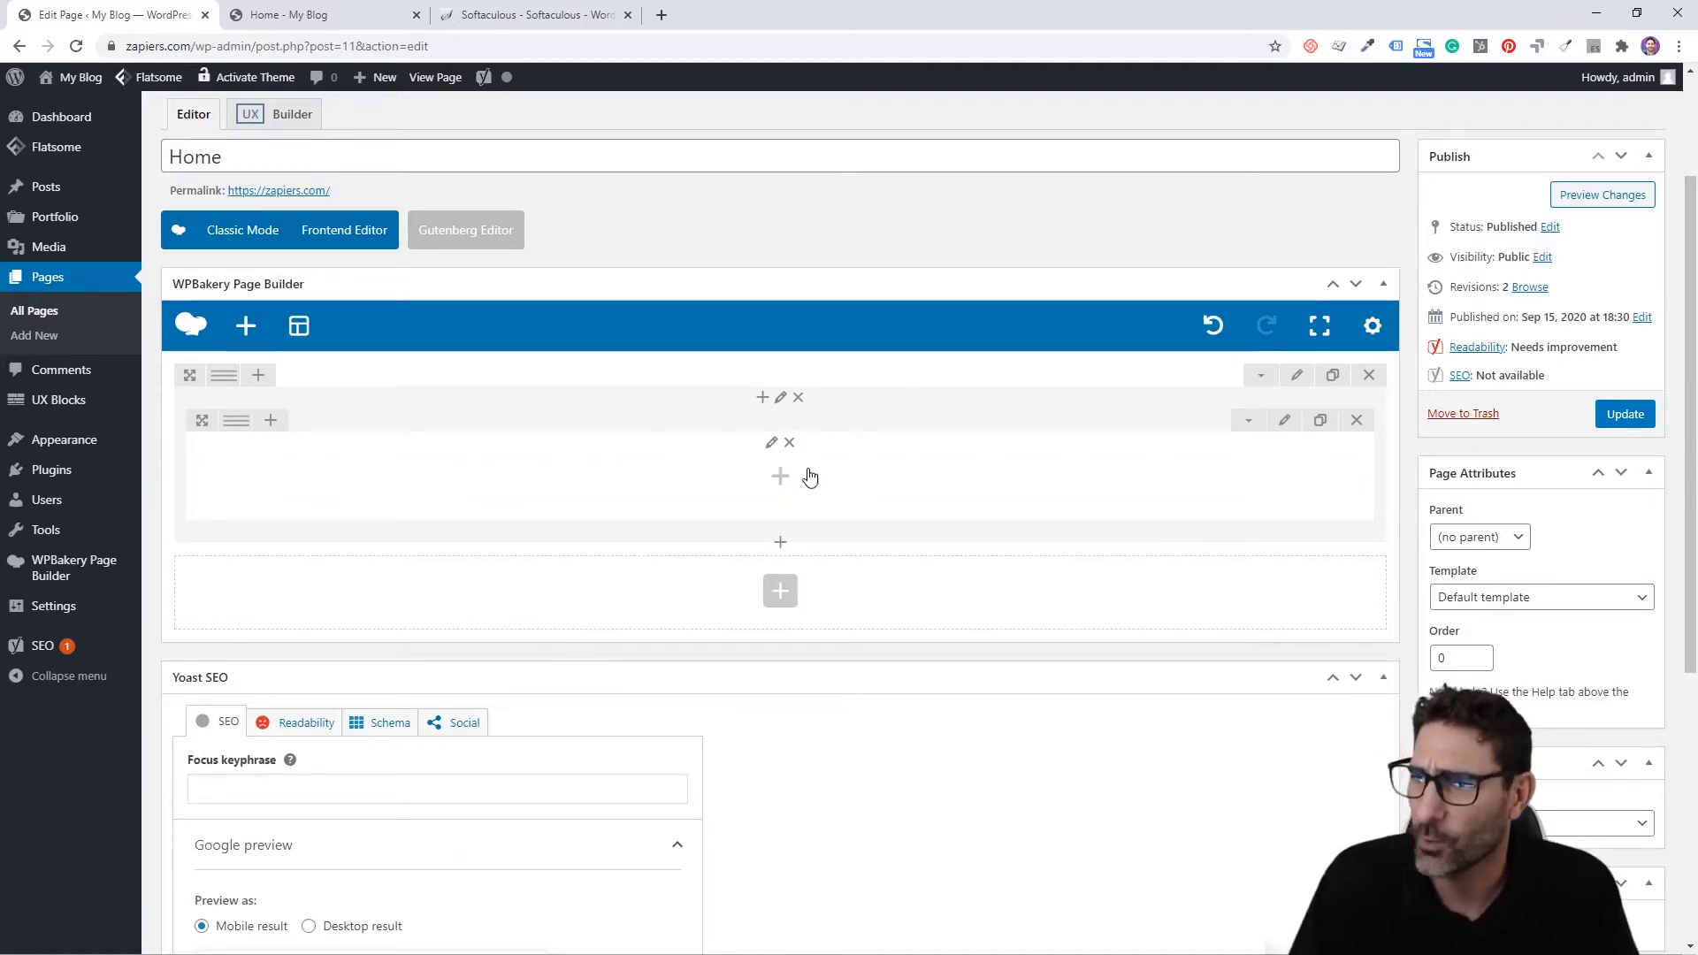
Step: Add a Custom Heading element to the inner row's column with the text "Zapier Automation Services"
click(806, 479)
click(718, 387)
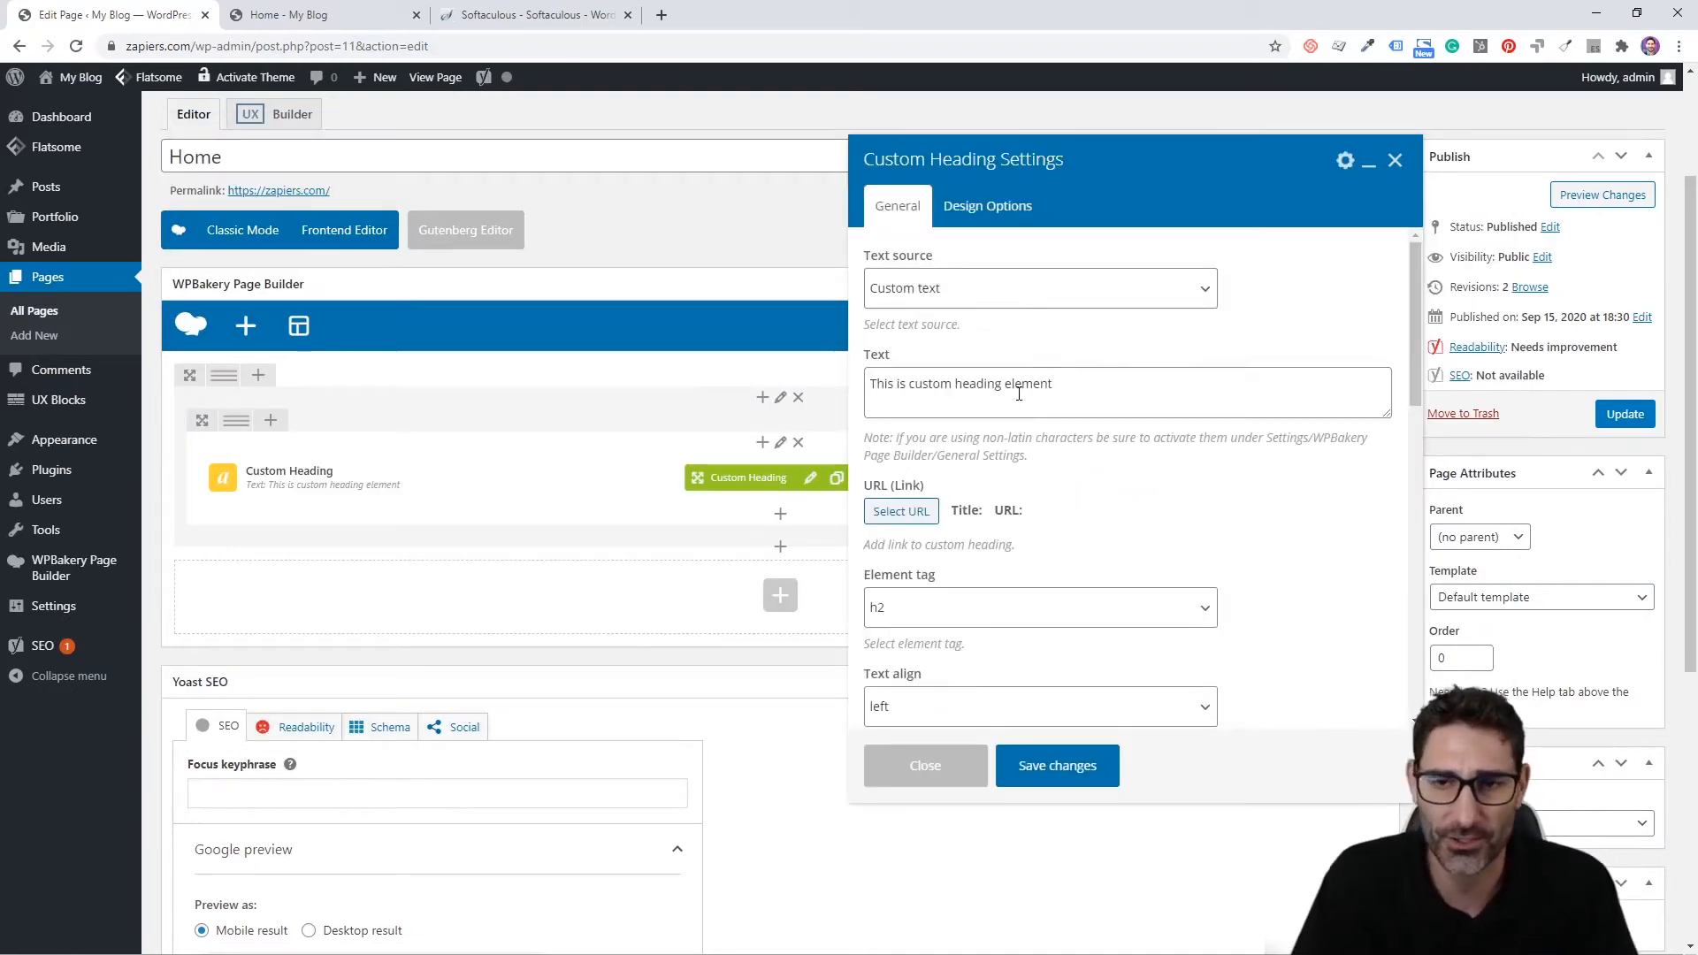
triple_click(1017, 382)
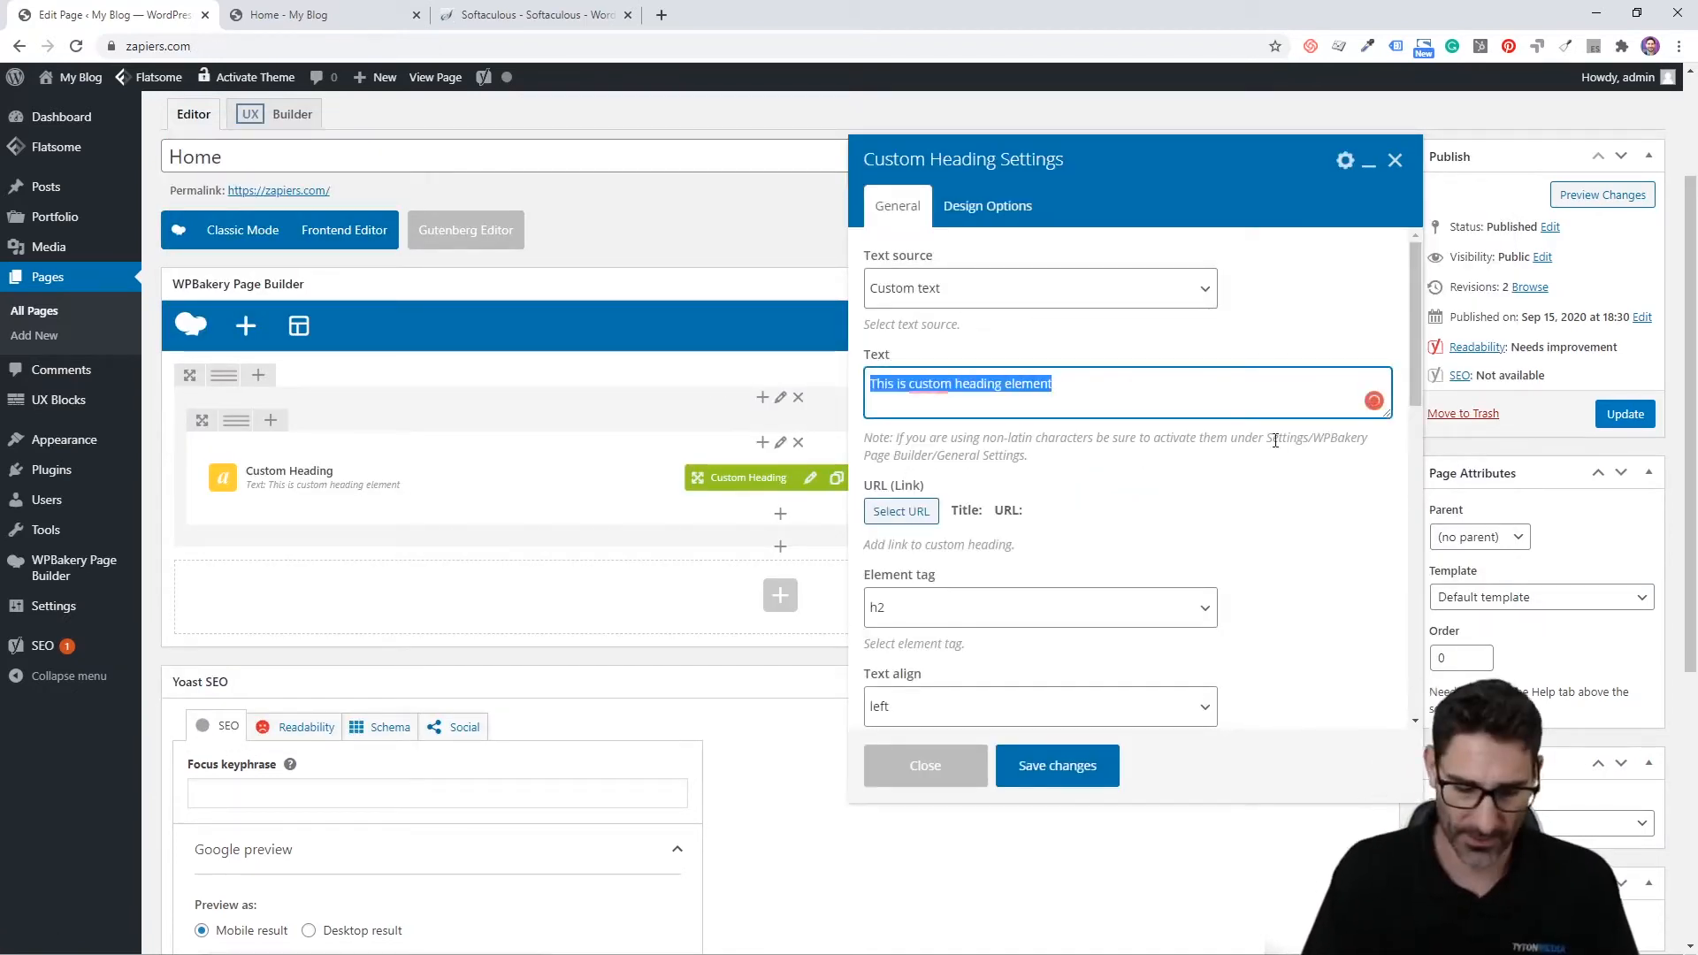
text(Zapier )
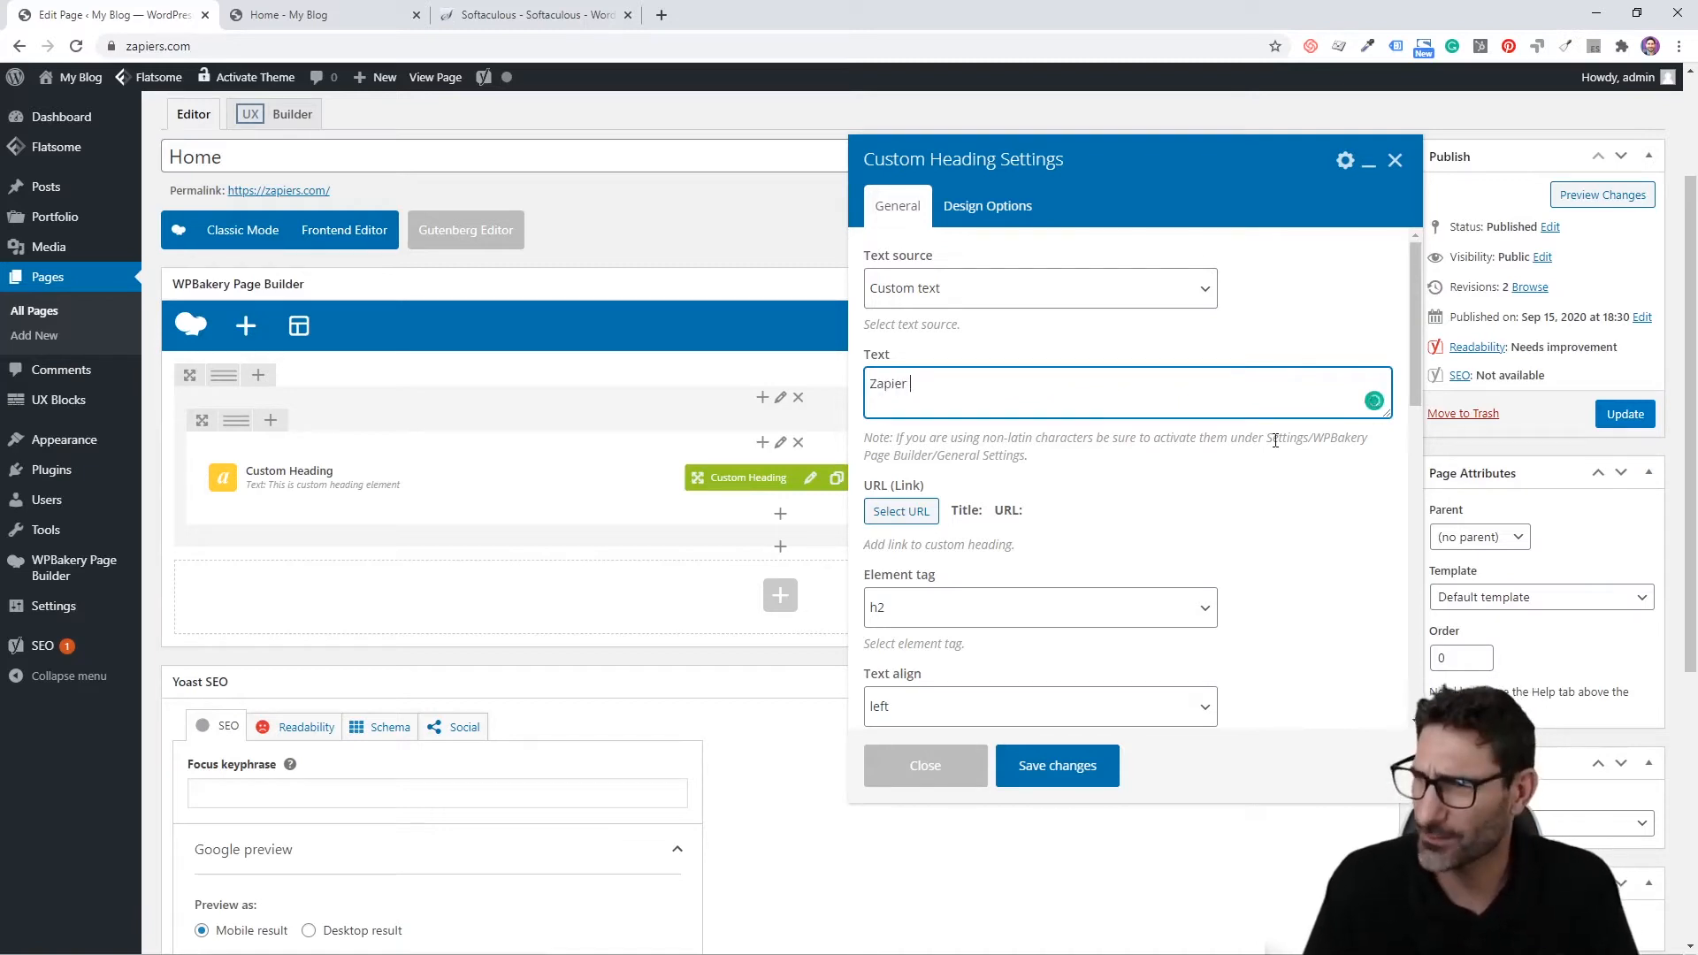
text(Automation Serv)
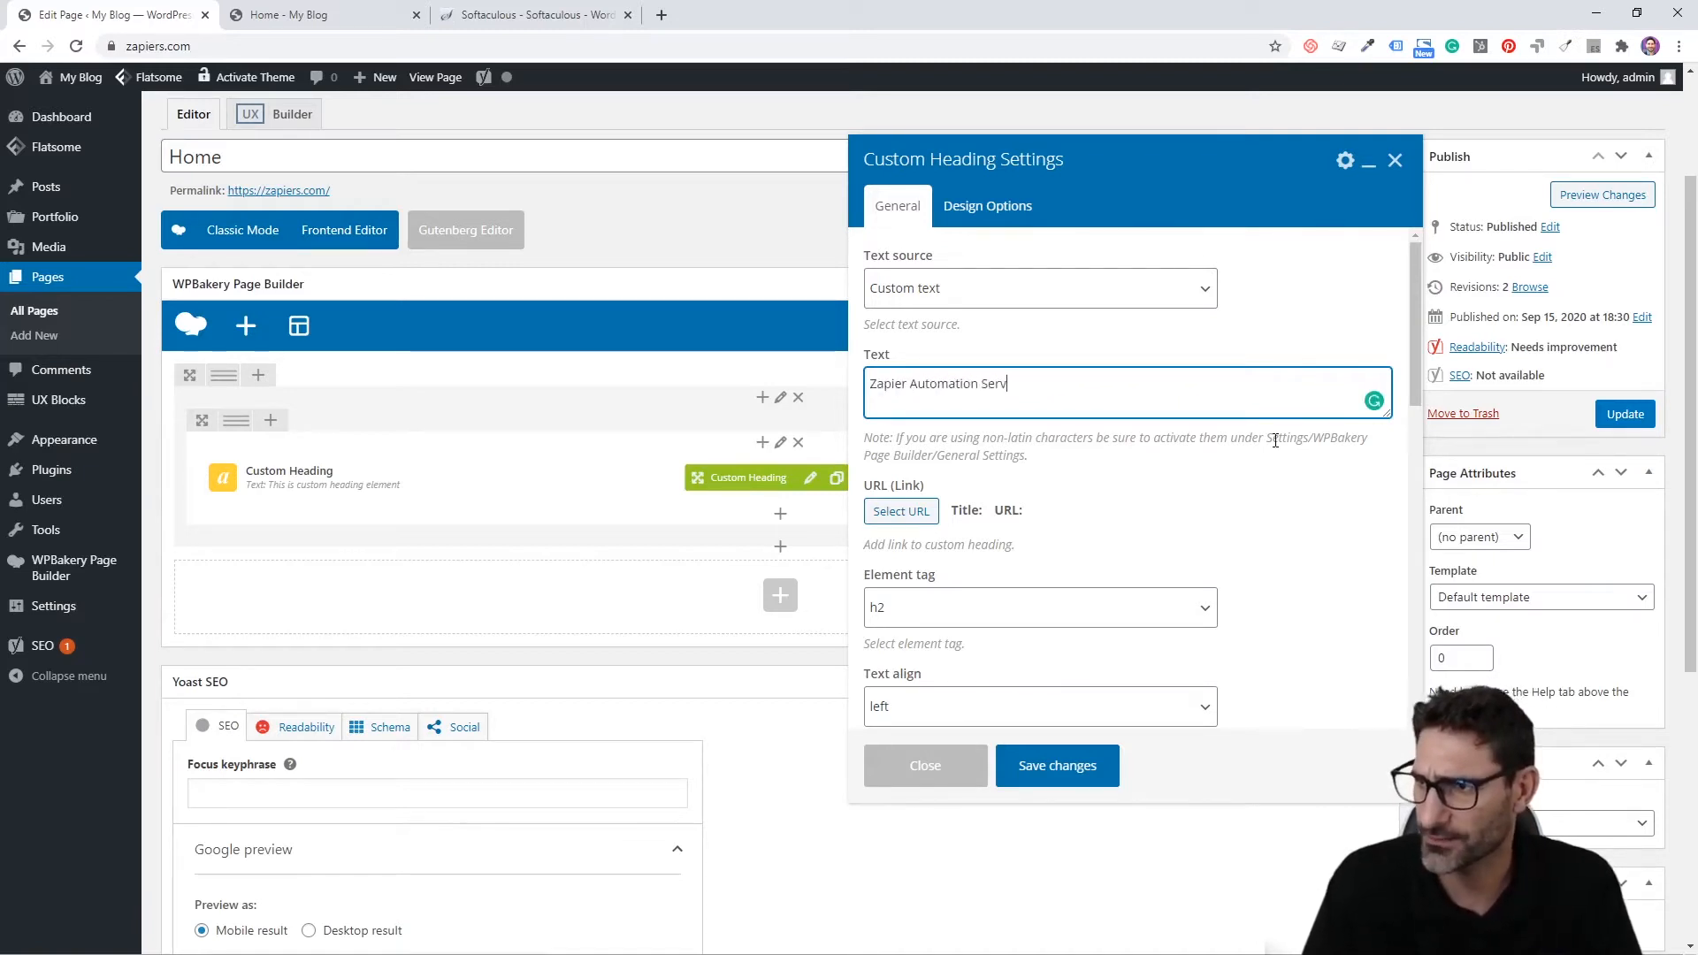
text(ices)
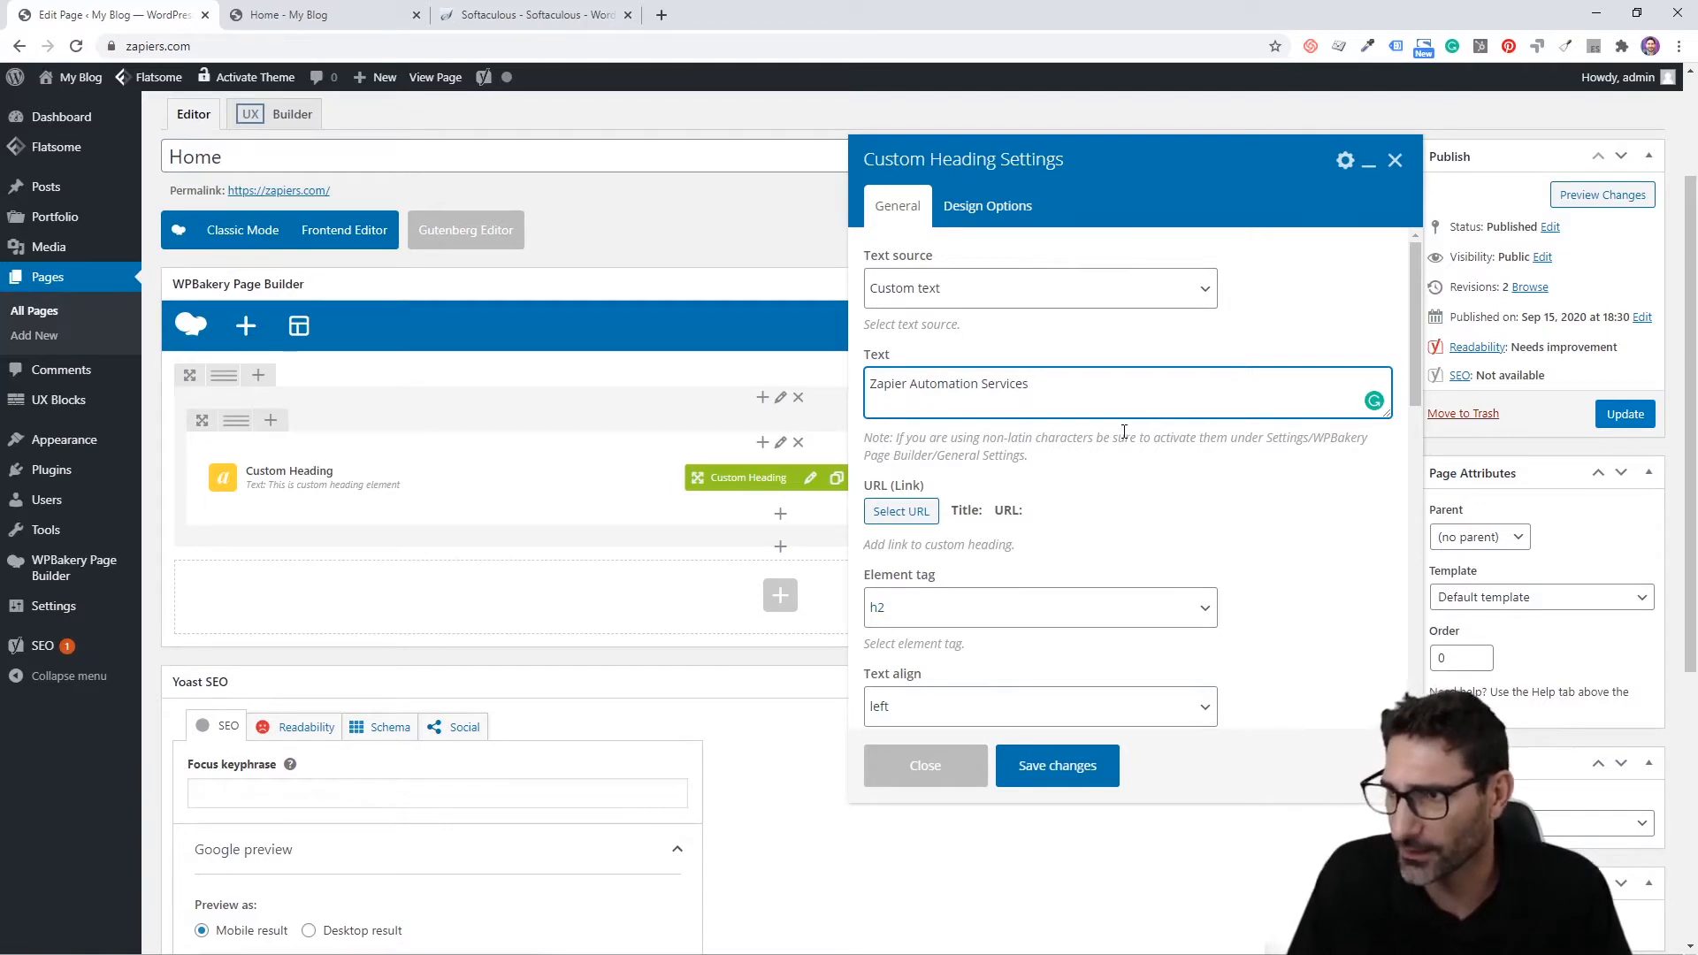
Step: Set the custom heading's element tag to h1 and its text alignment to center
scroll(1124, 433, down, 1)
click(1008, 519)
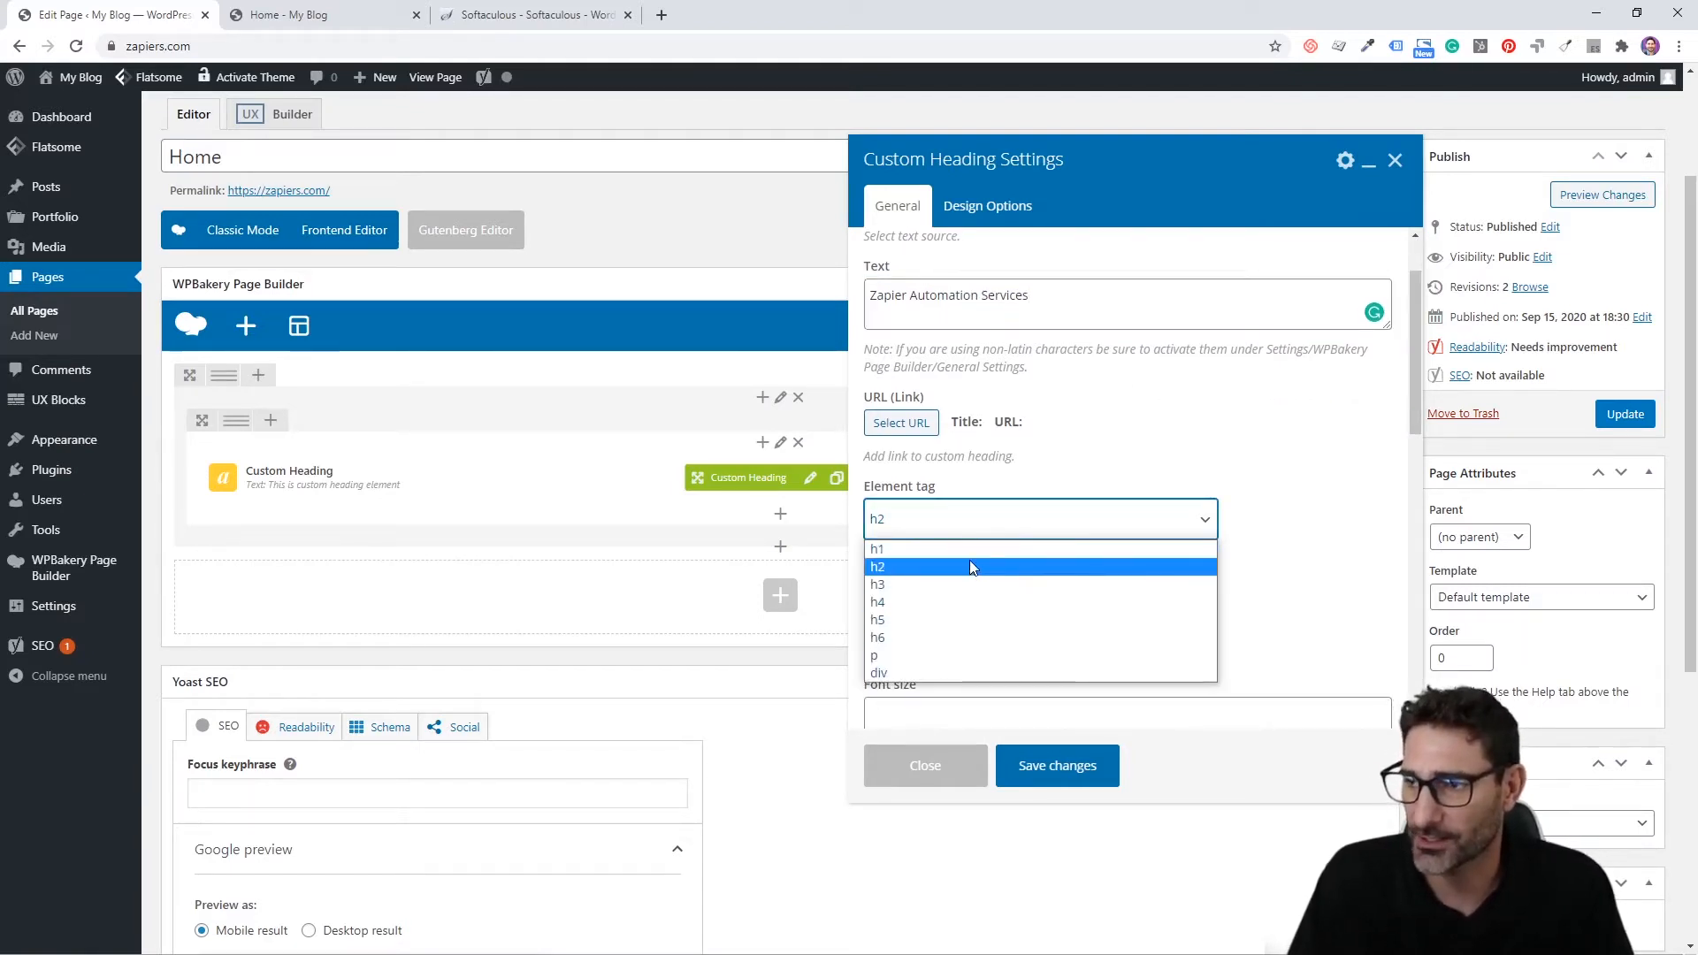
click(973, 550)
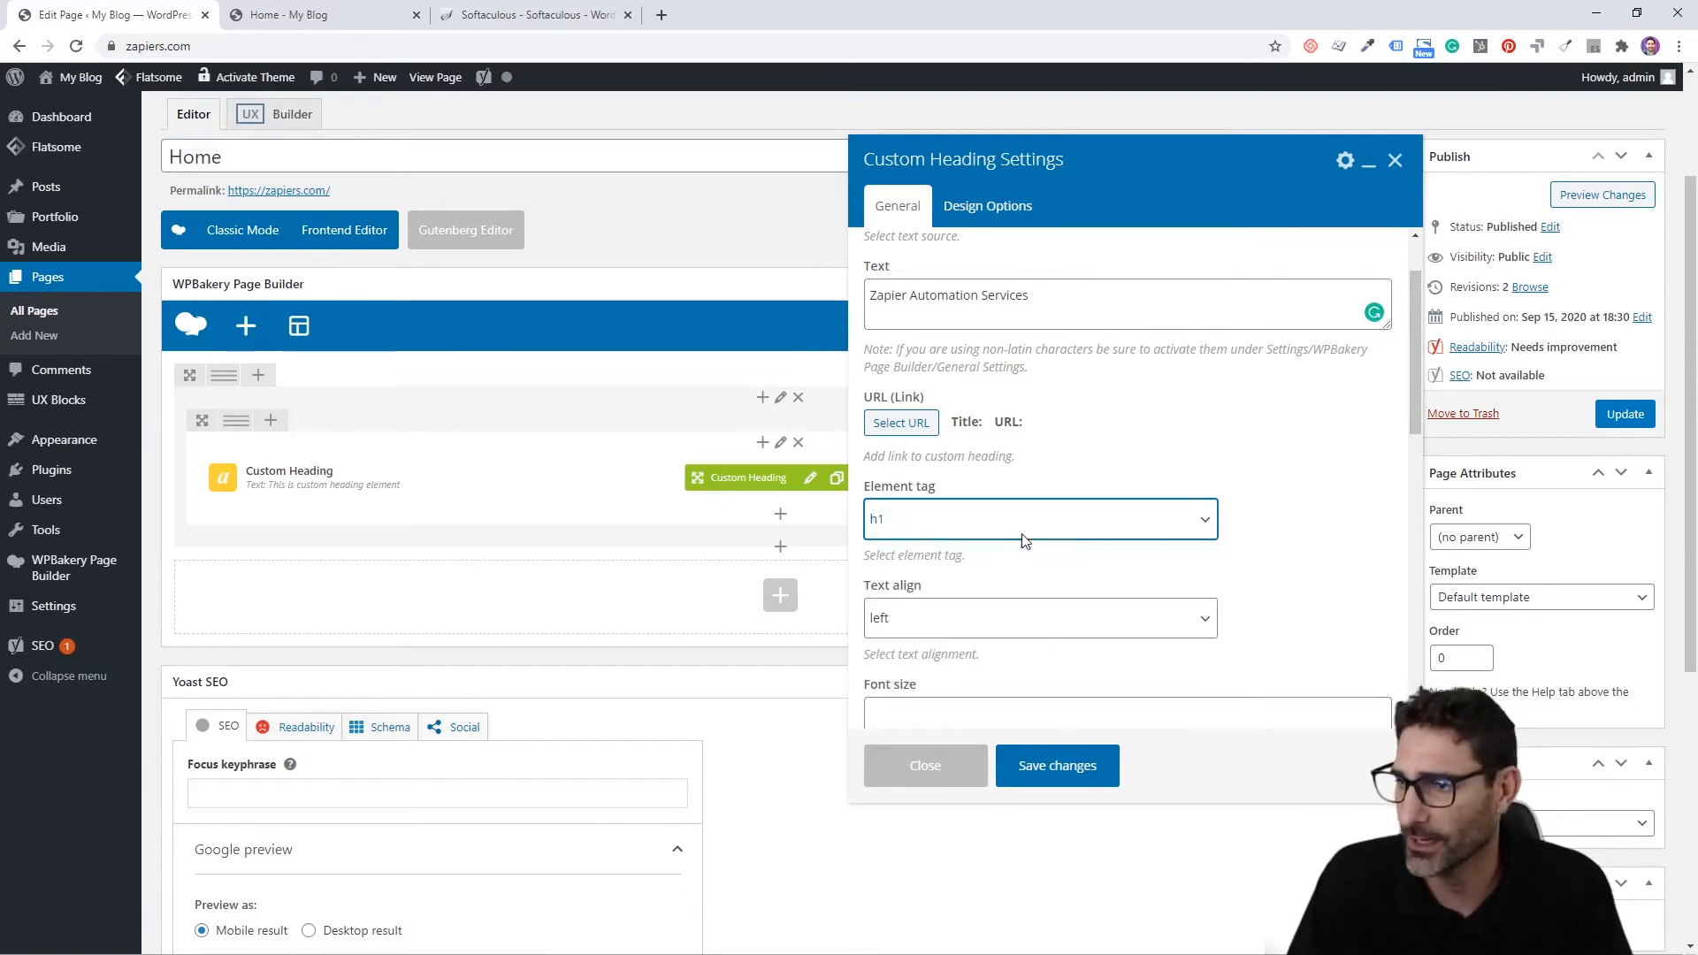
scroll(1089, 530, down, 1)
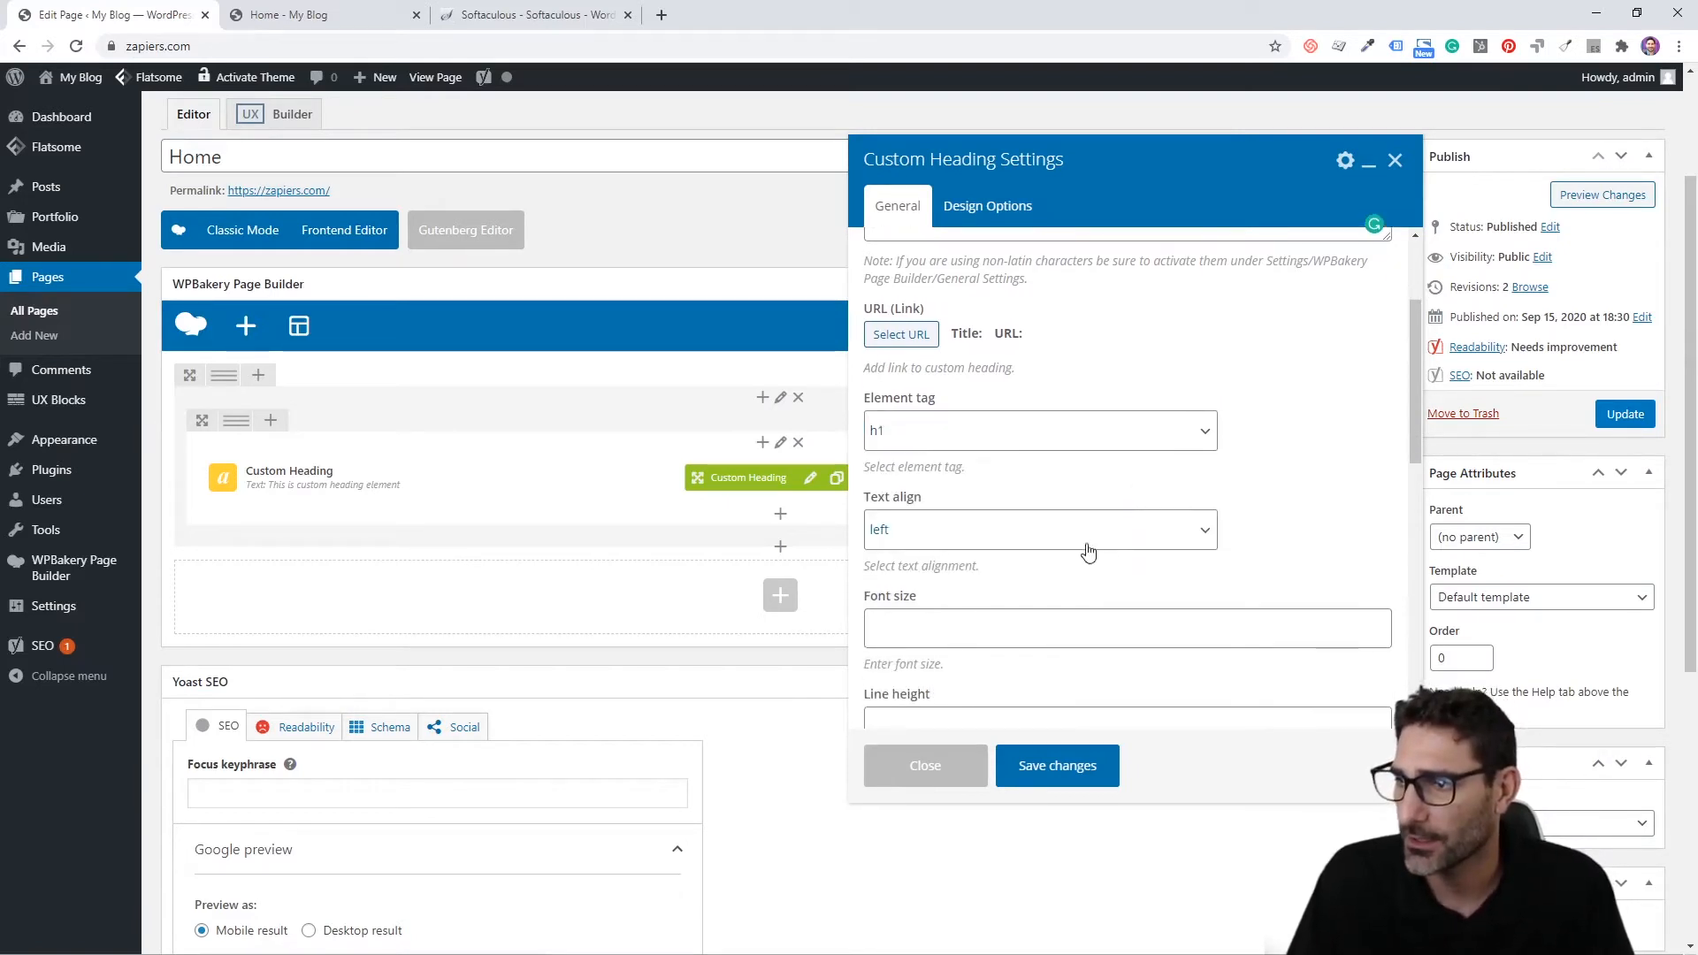
click(1030, 535)
click(995, 592)
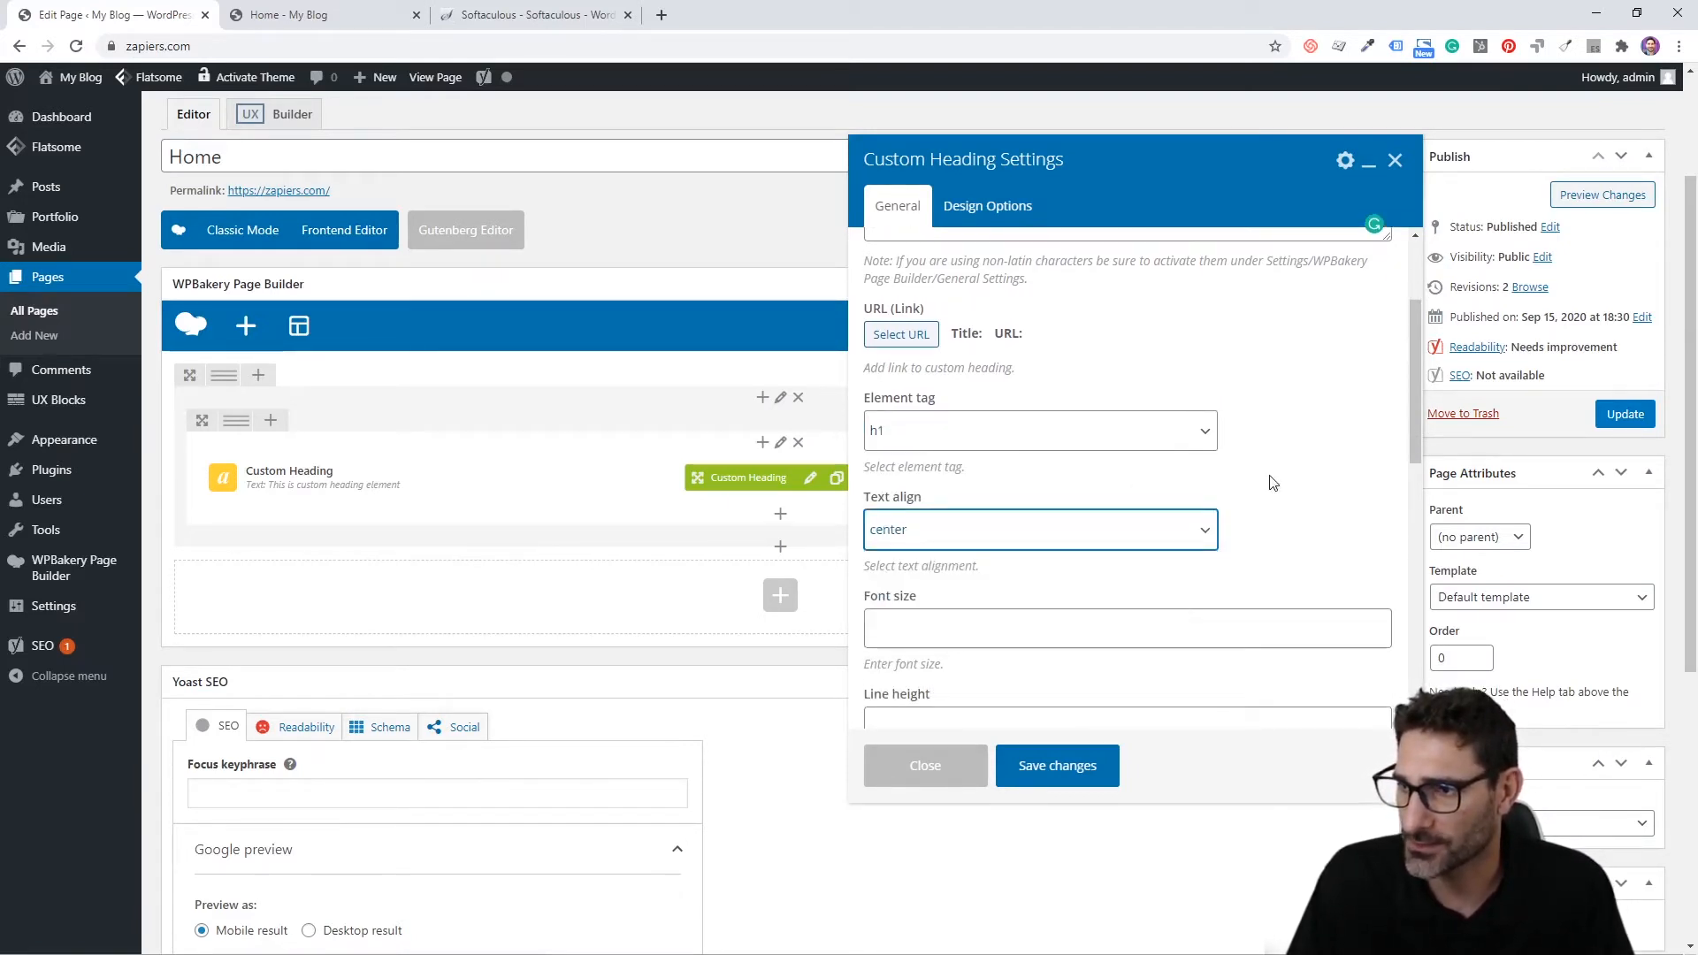
scroll(1269, 480, down, 3)
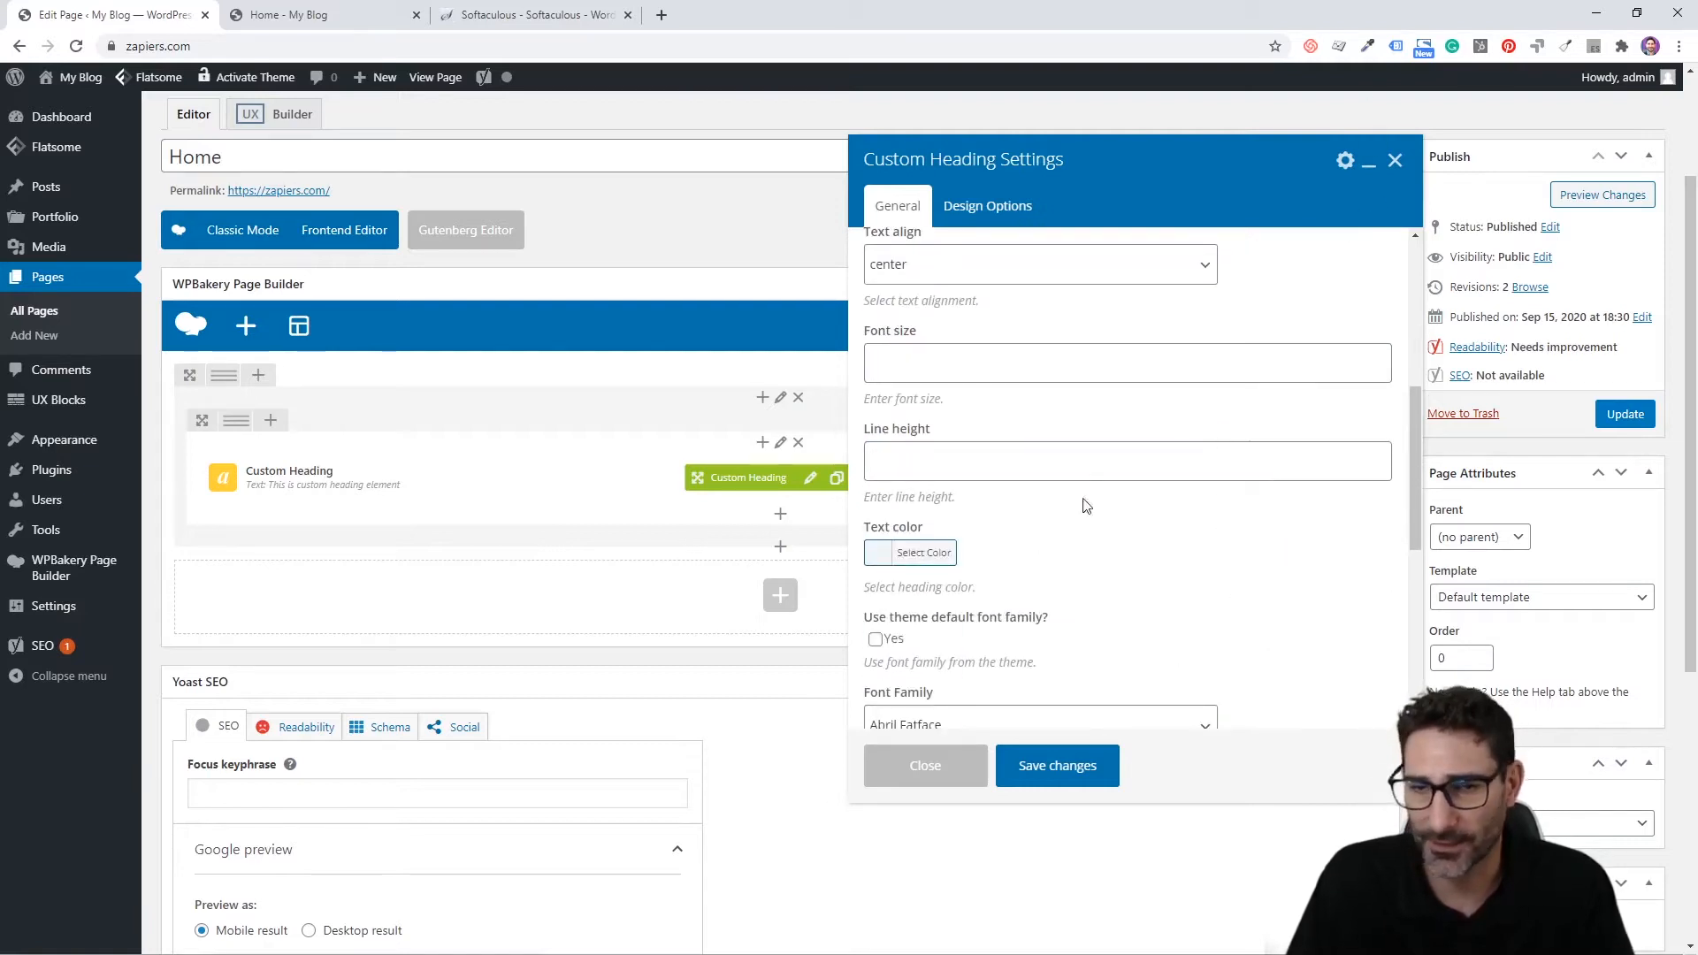
click(878, 355)
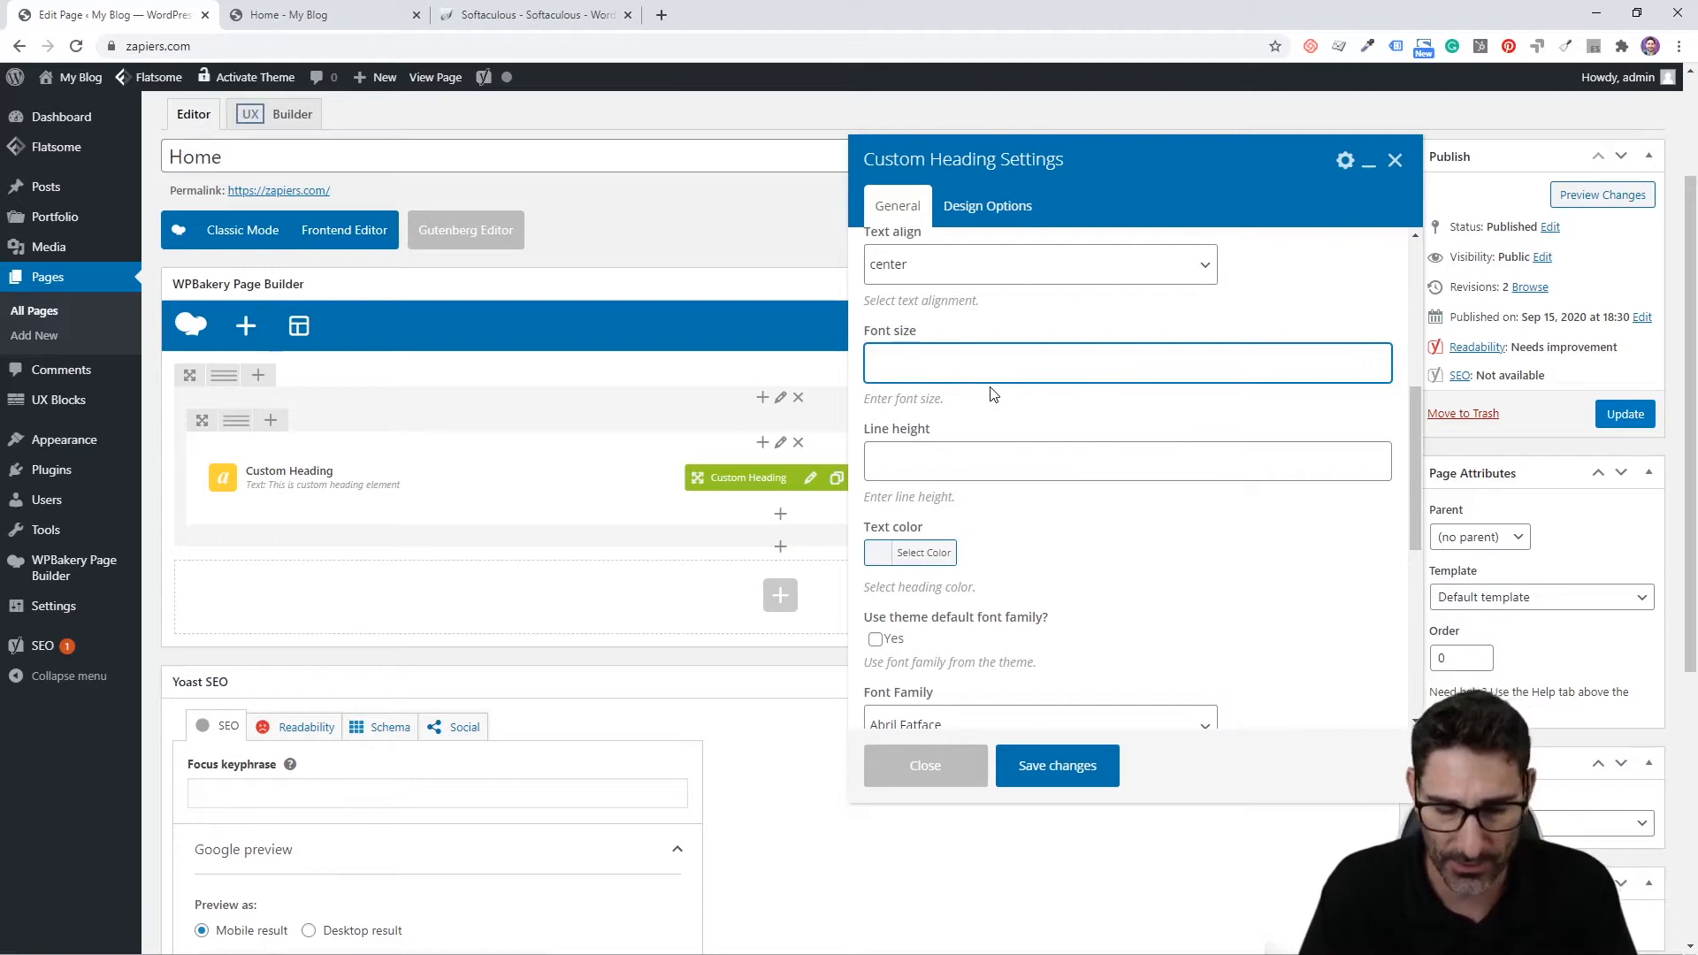
text(24px)
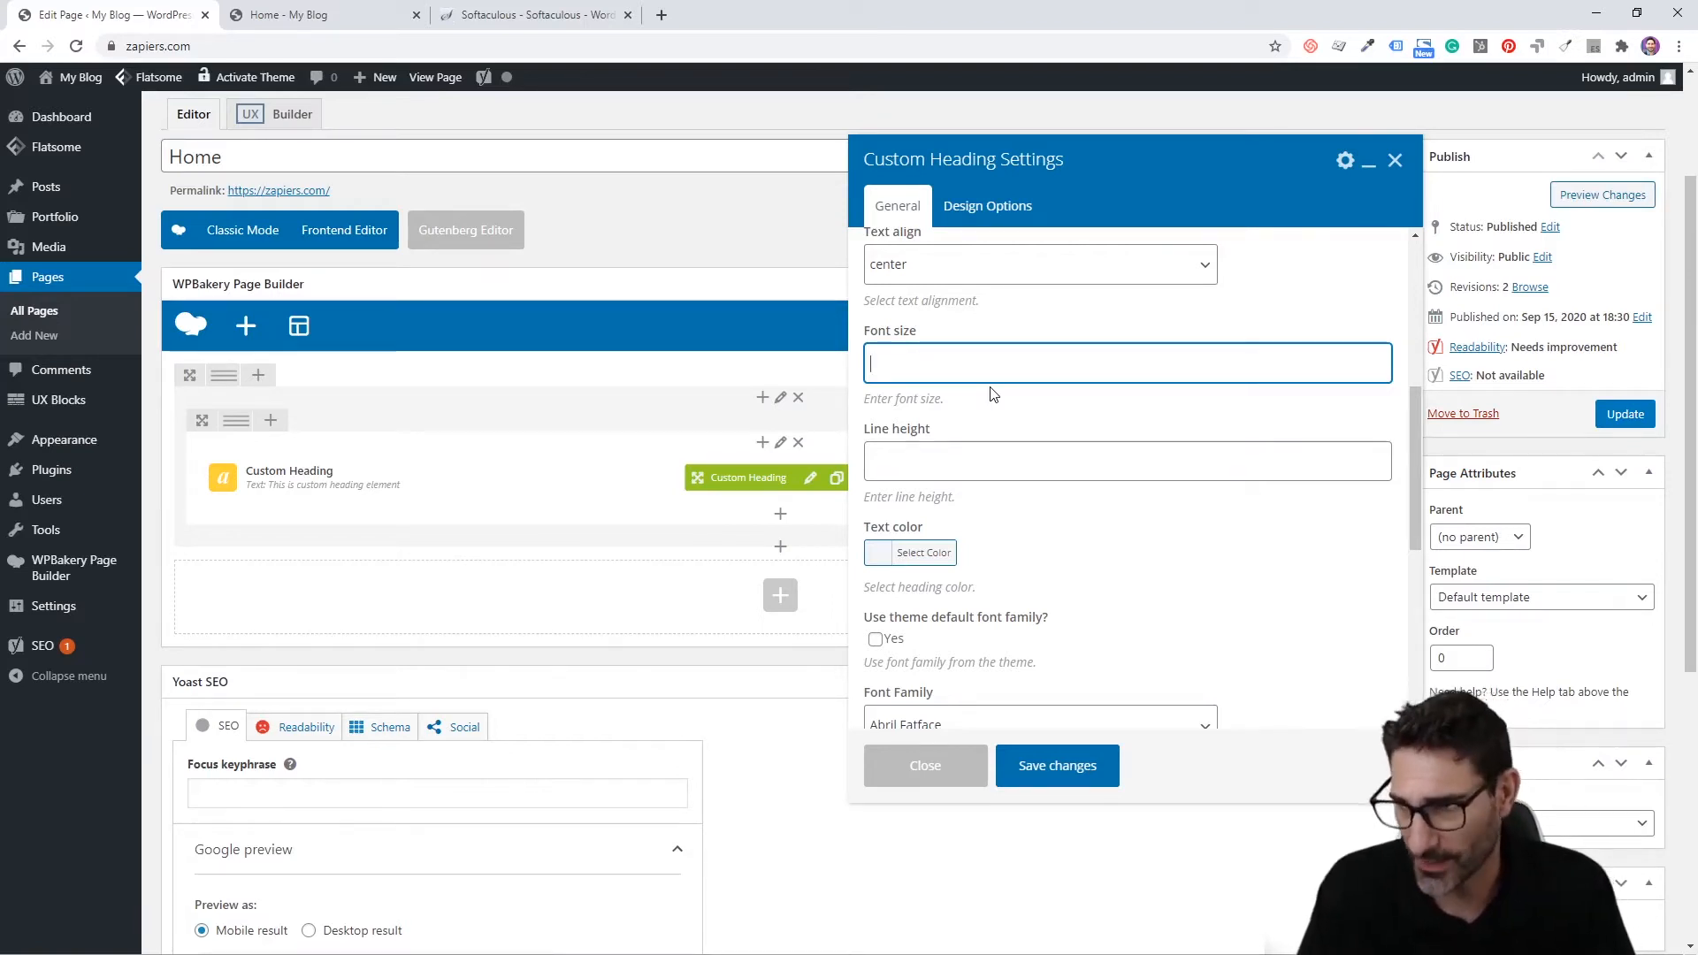
key(Tab)
Step: Make the custom heading use the theme's default font family and save the heading settings
scroll(968, 376, down, 3)
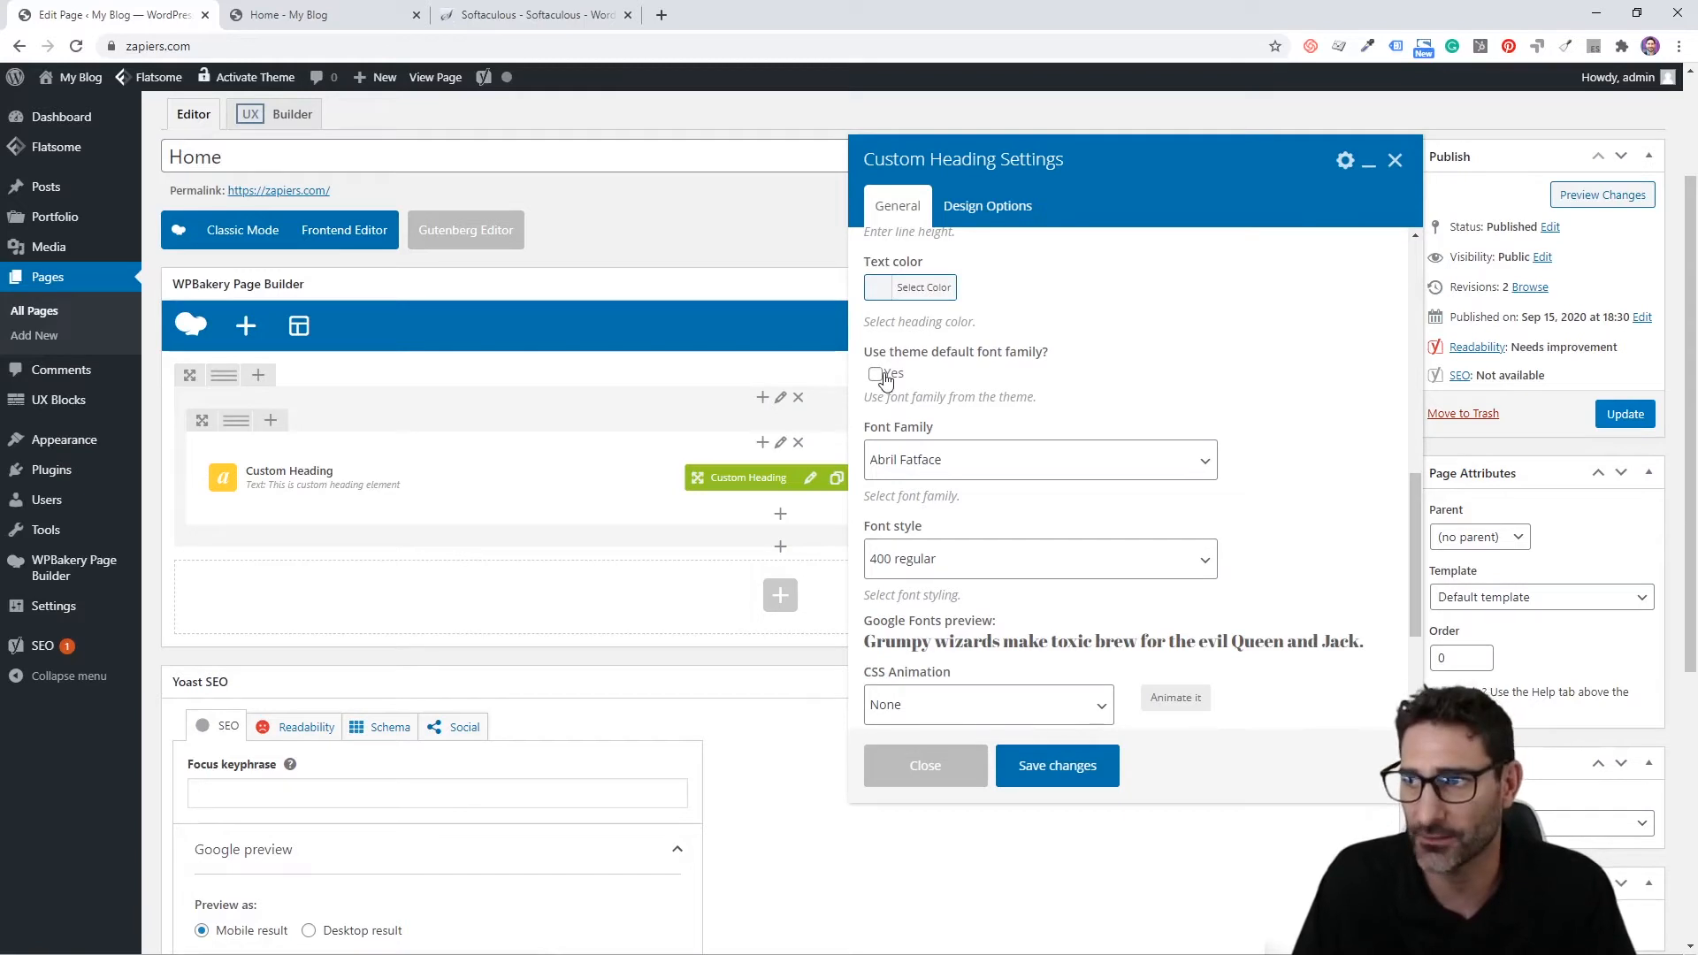
drag(886, 642, 1362, 642)
click(1362, 643)
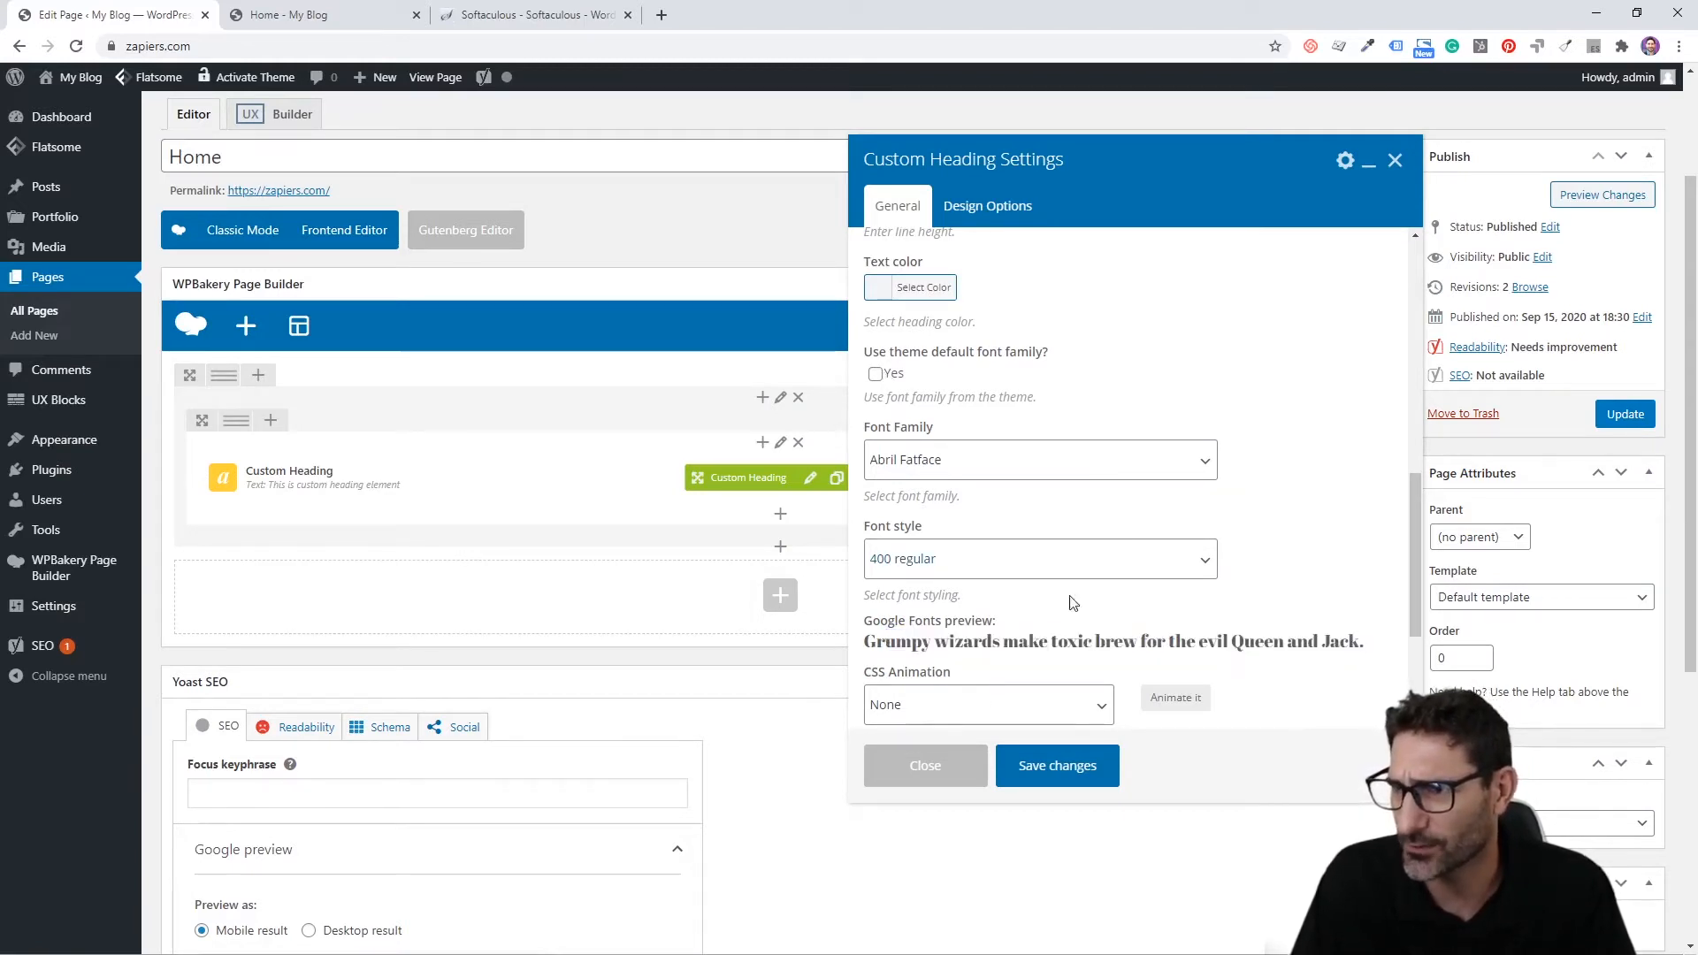
click(878, 376)
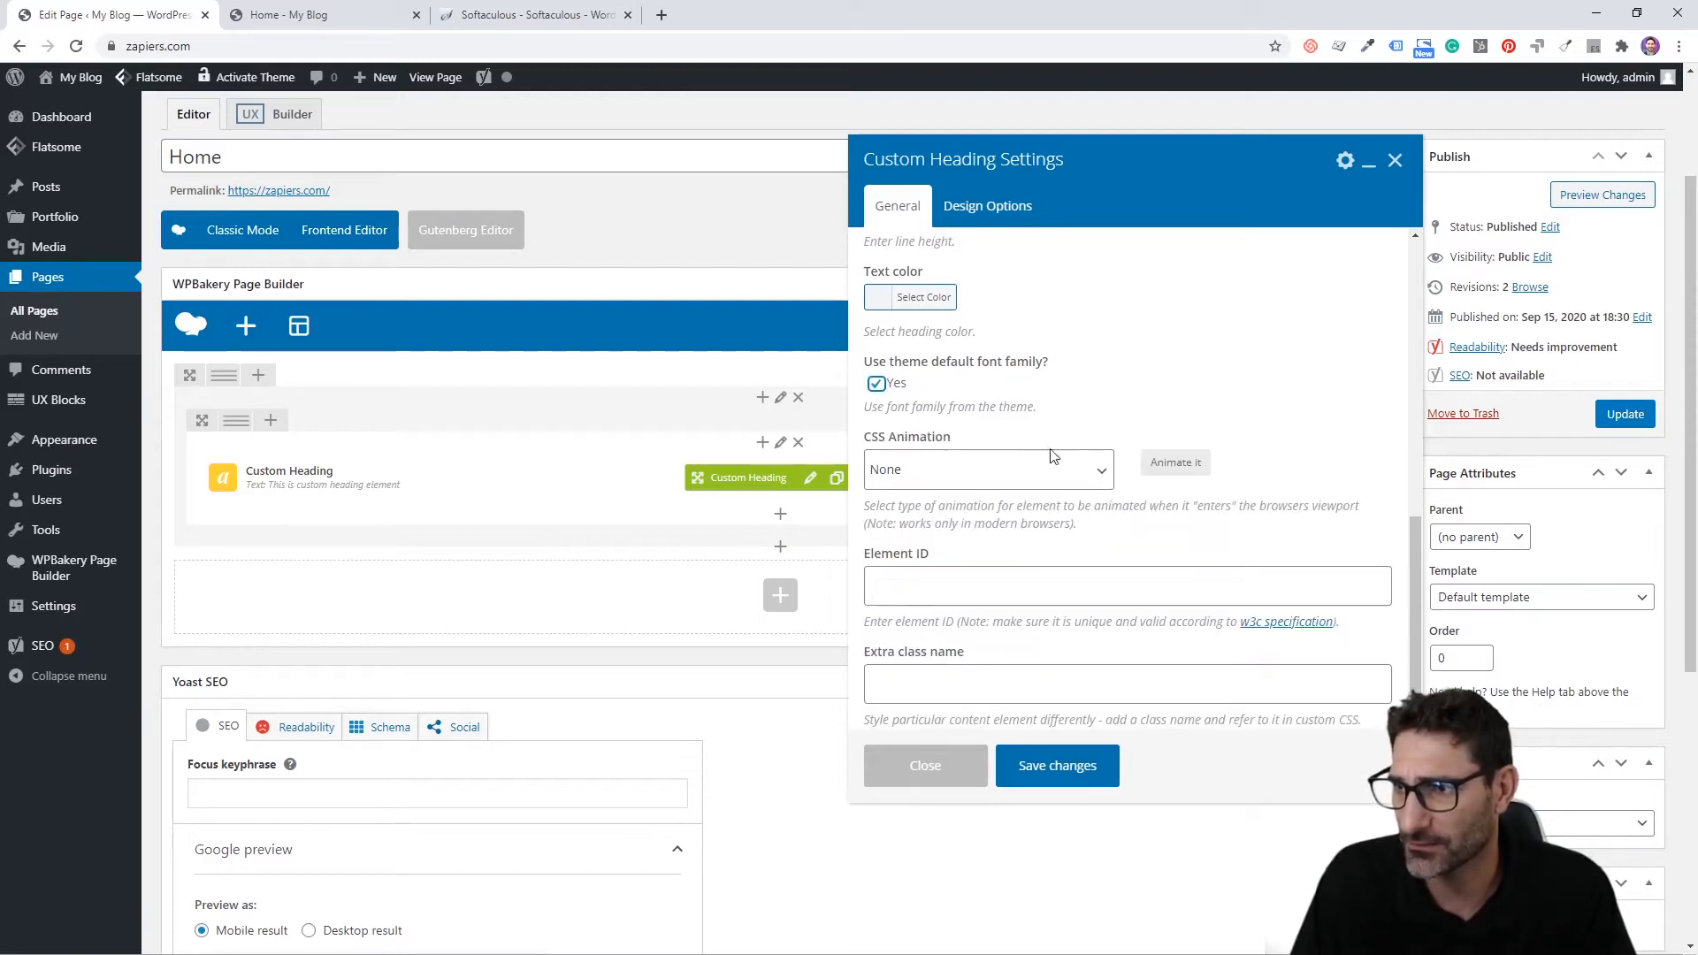
scroll(1071, 495, up, 6)
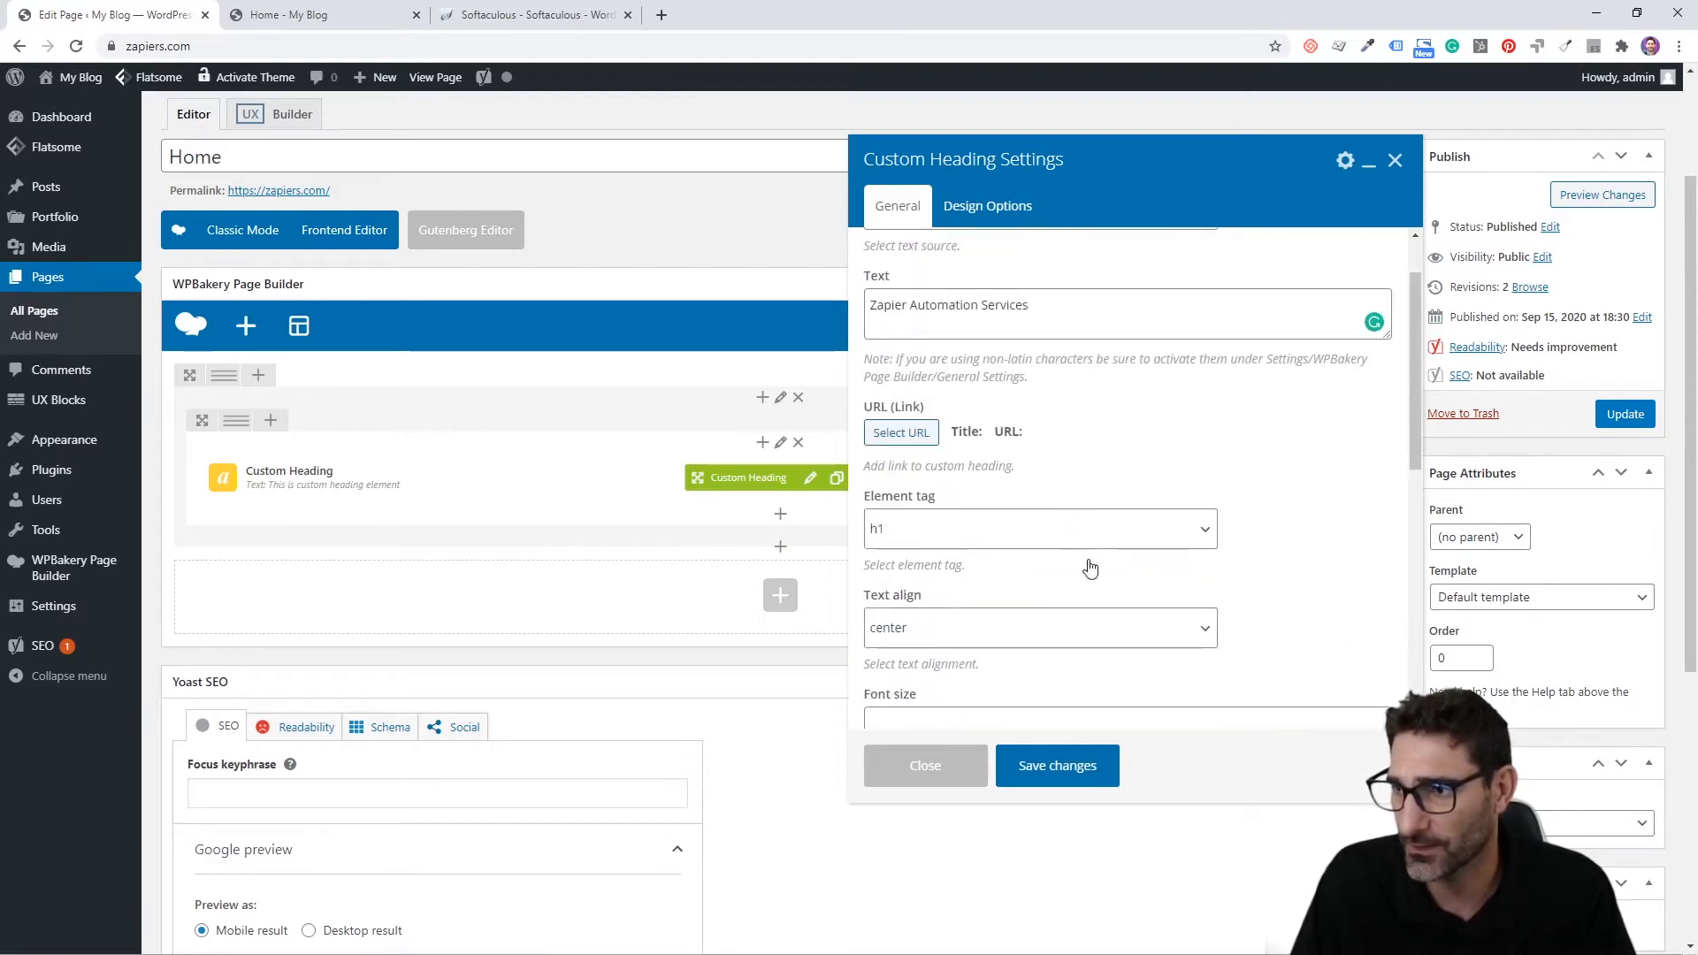
click(1071, 782)
click(1138, 539)
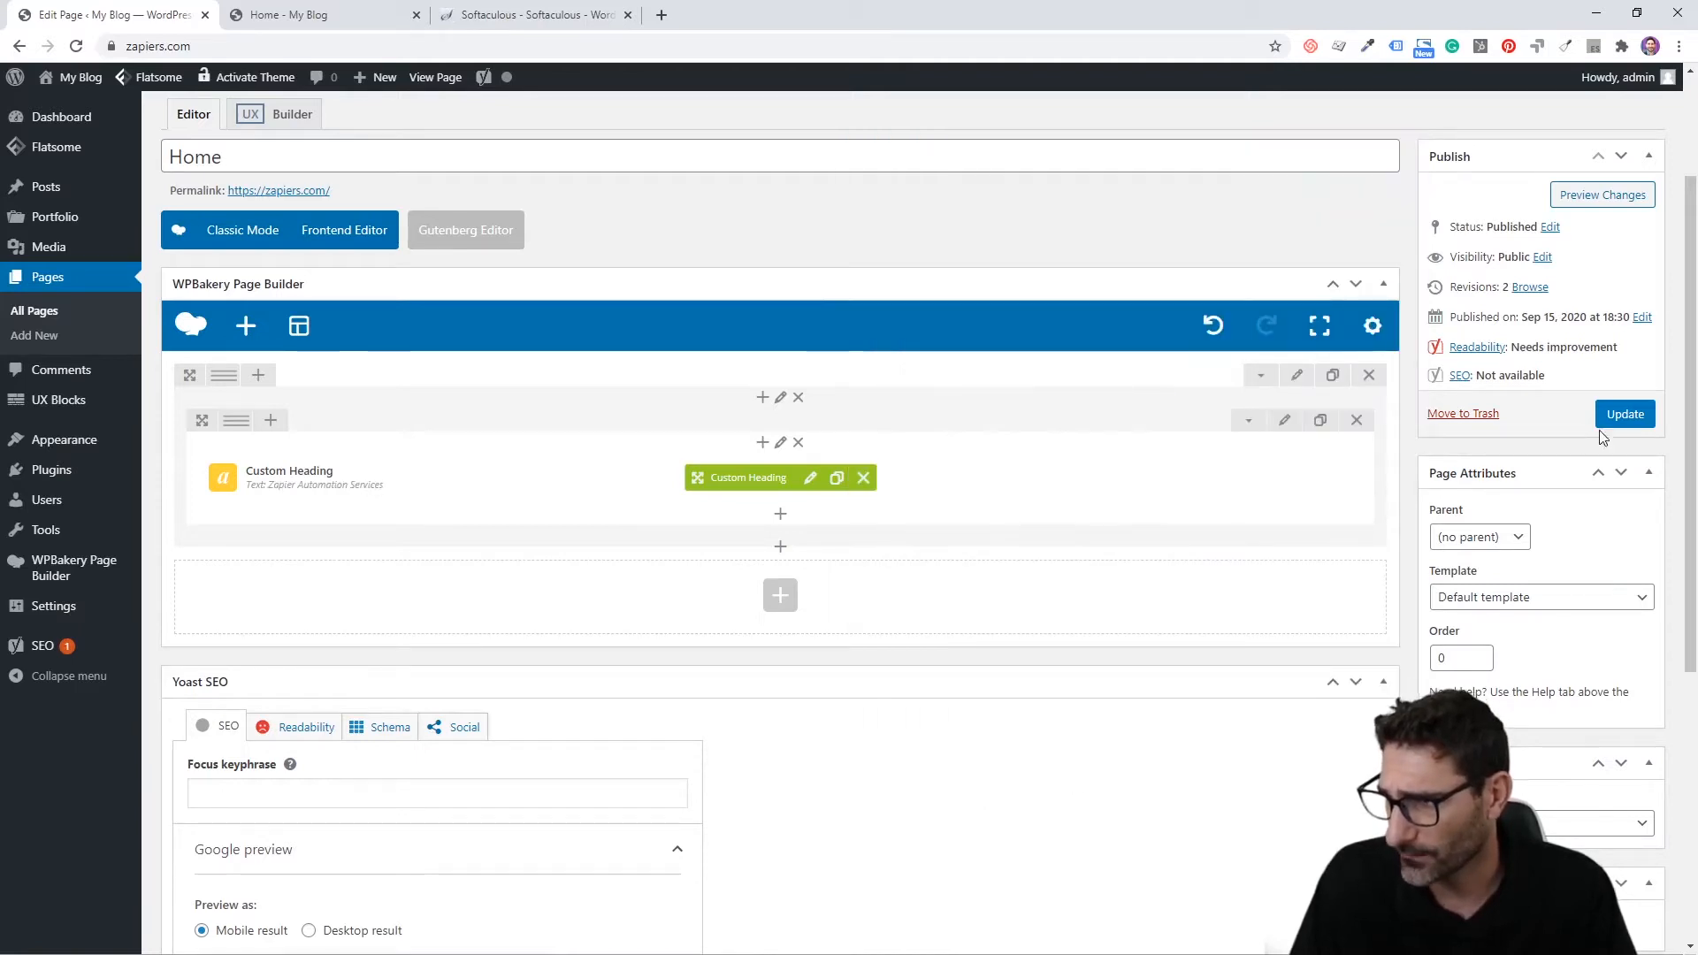
Step: Update the Home page, reload the live site and check the centered heading there
click(1625, 414)
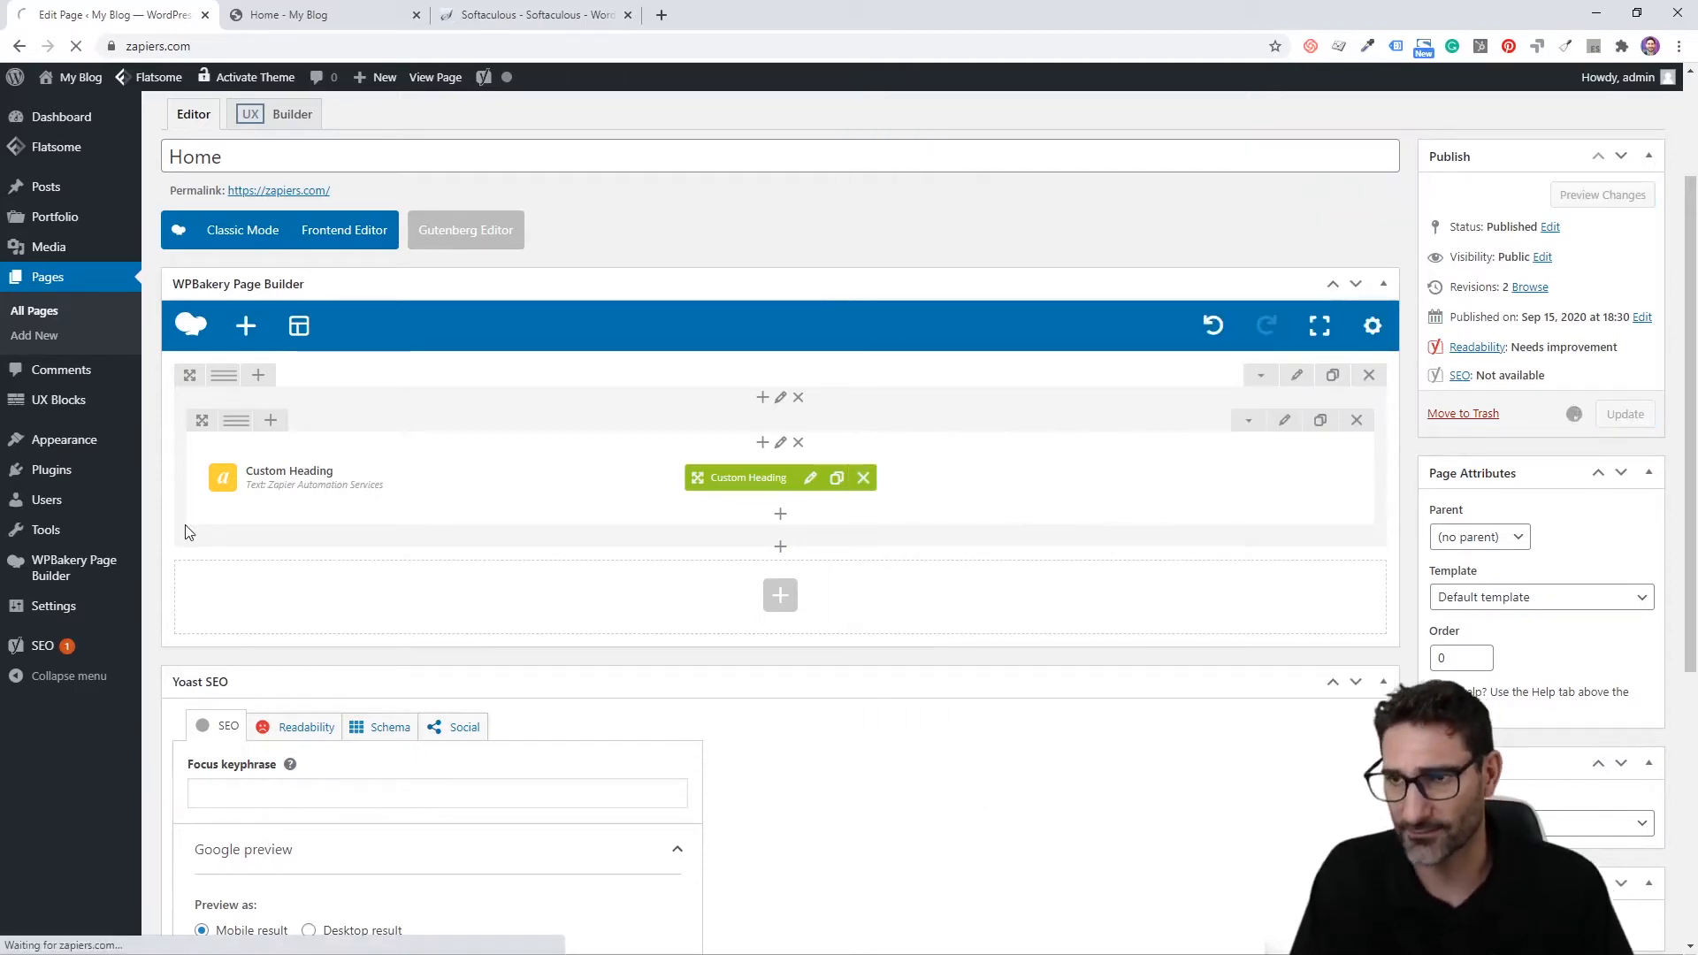
click(334, 18)
key(F5)
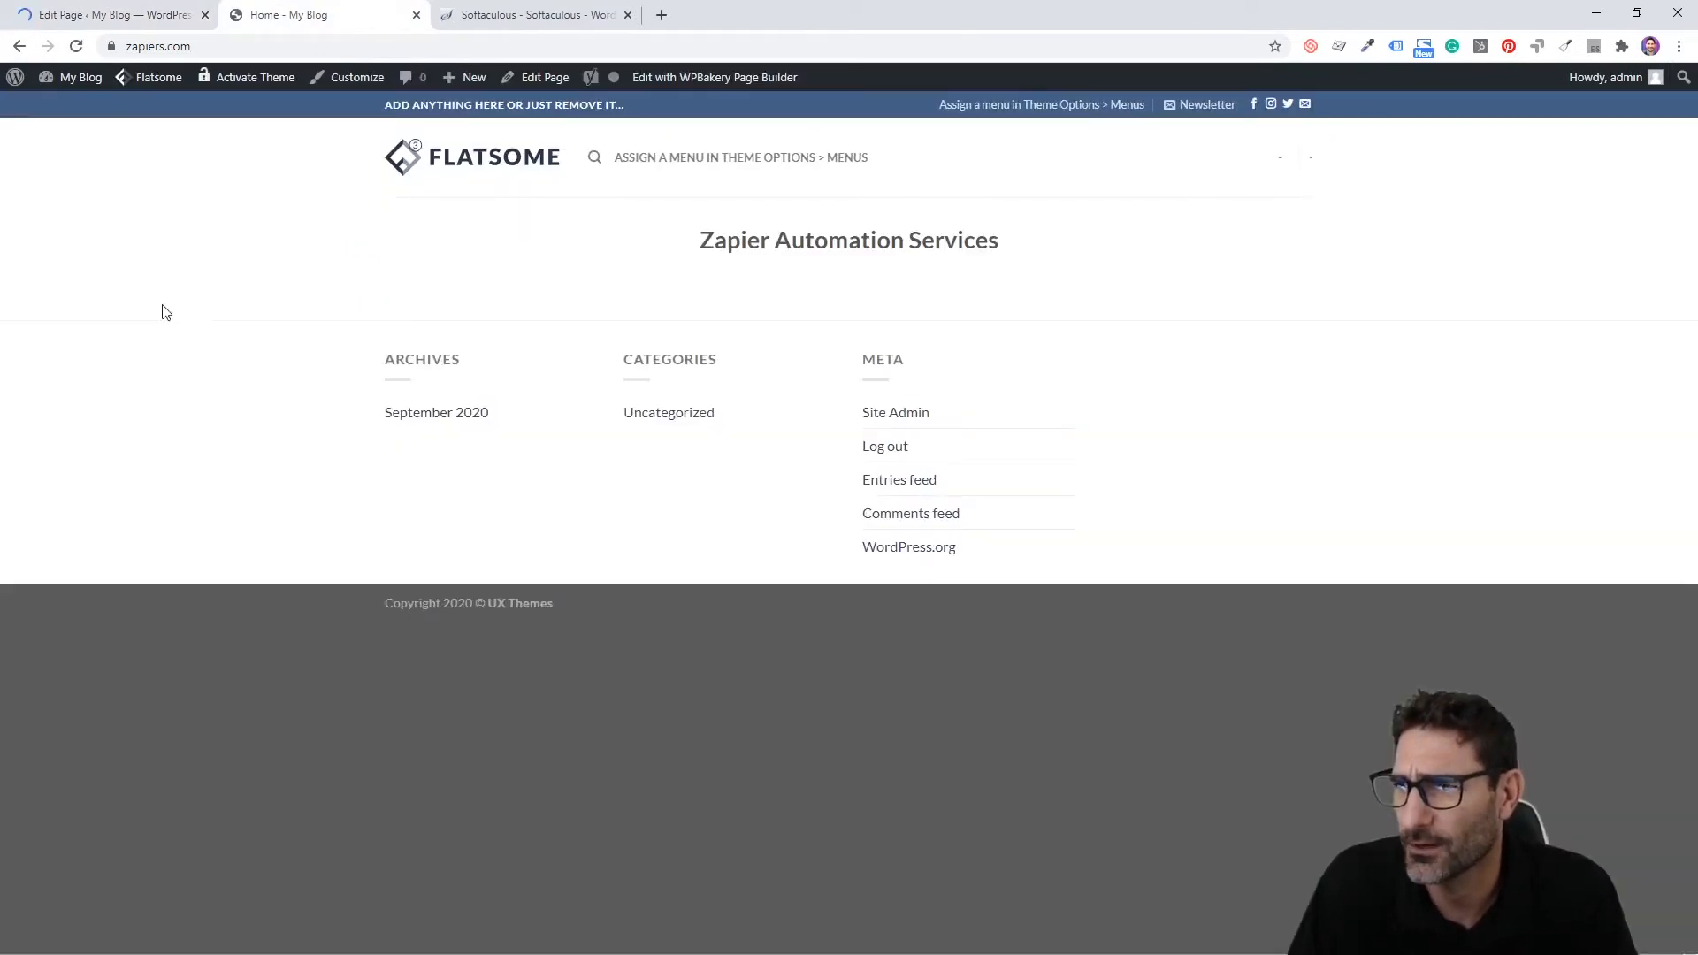
drag(193, 243, 1114, 247)
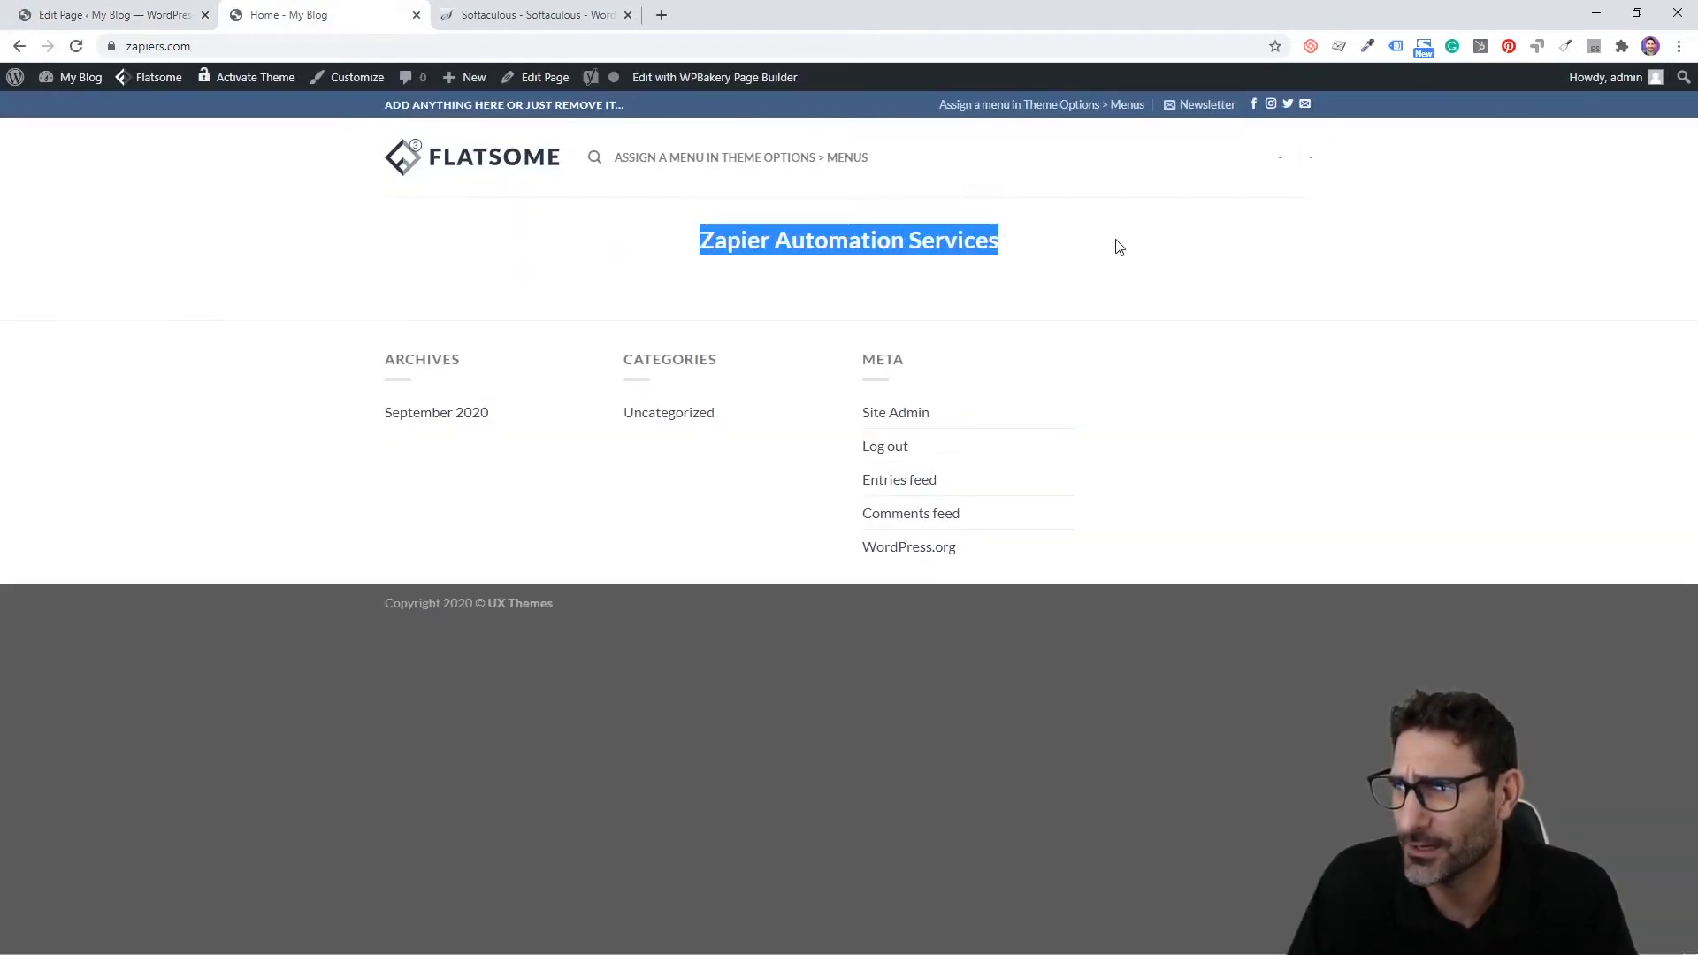
click(1185, 238)
triple_click(535, 257)
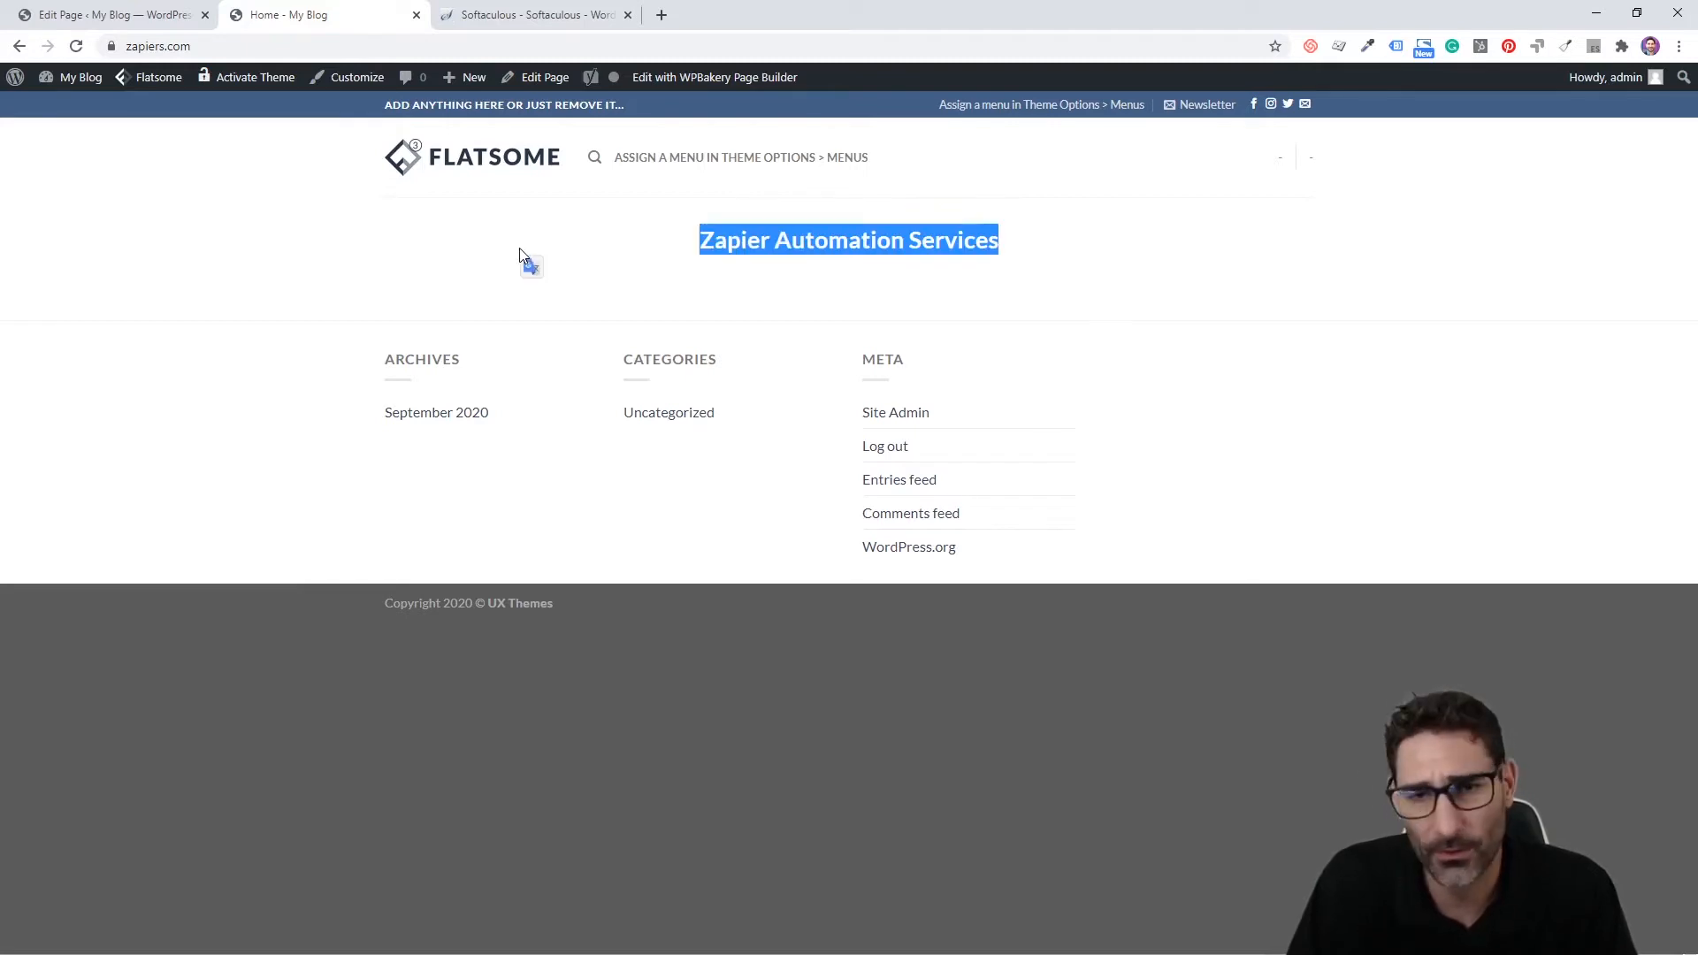
click(501, 233)
click(1092, 256)
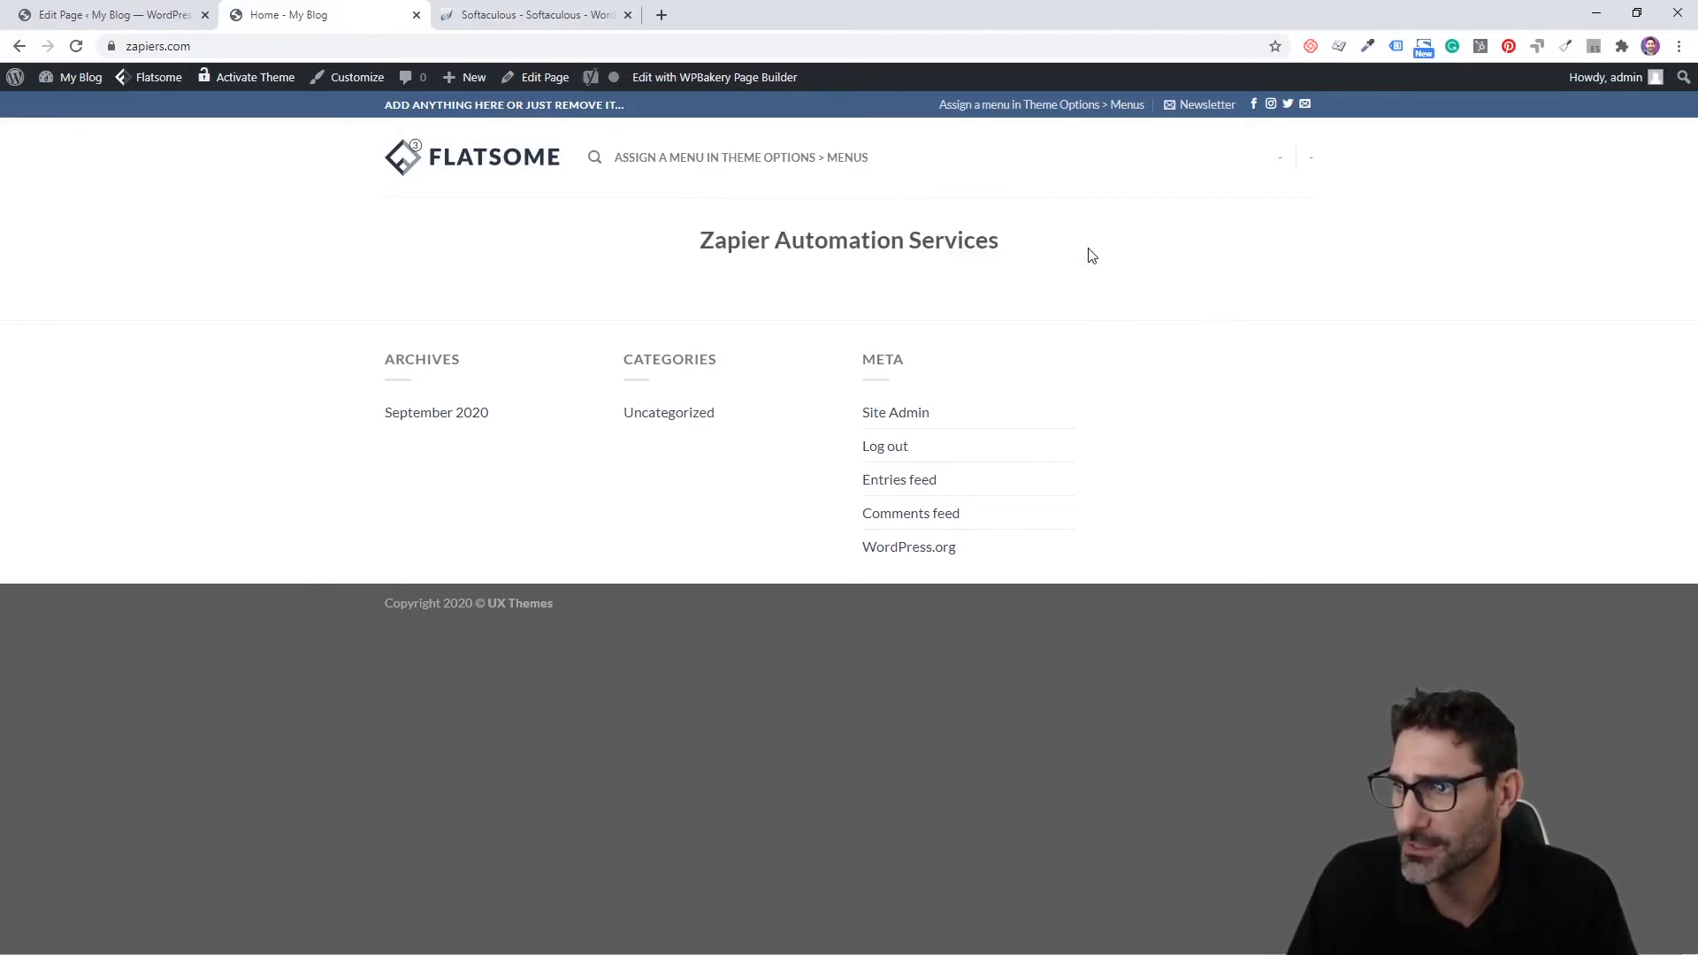
drag(625, 245, 1092, 231)
click(1017, 276)
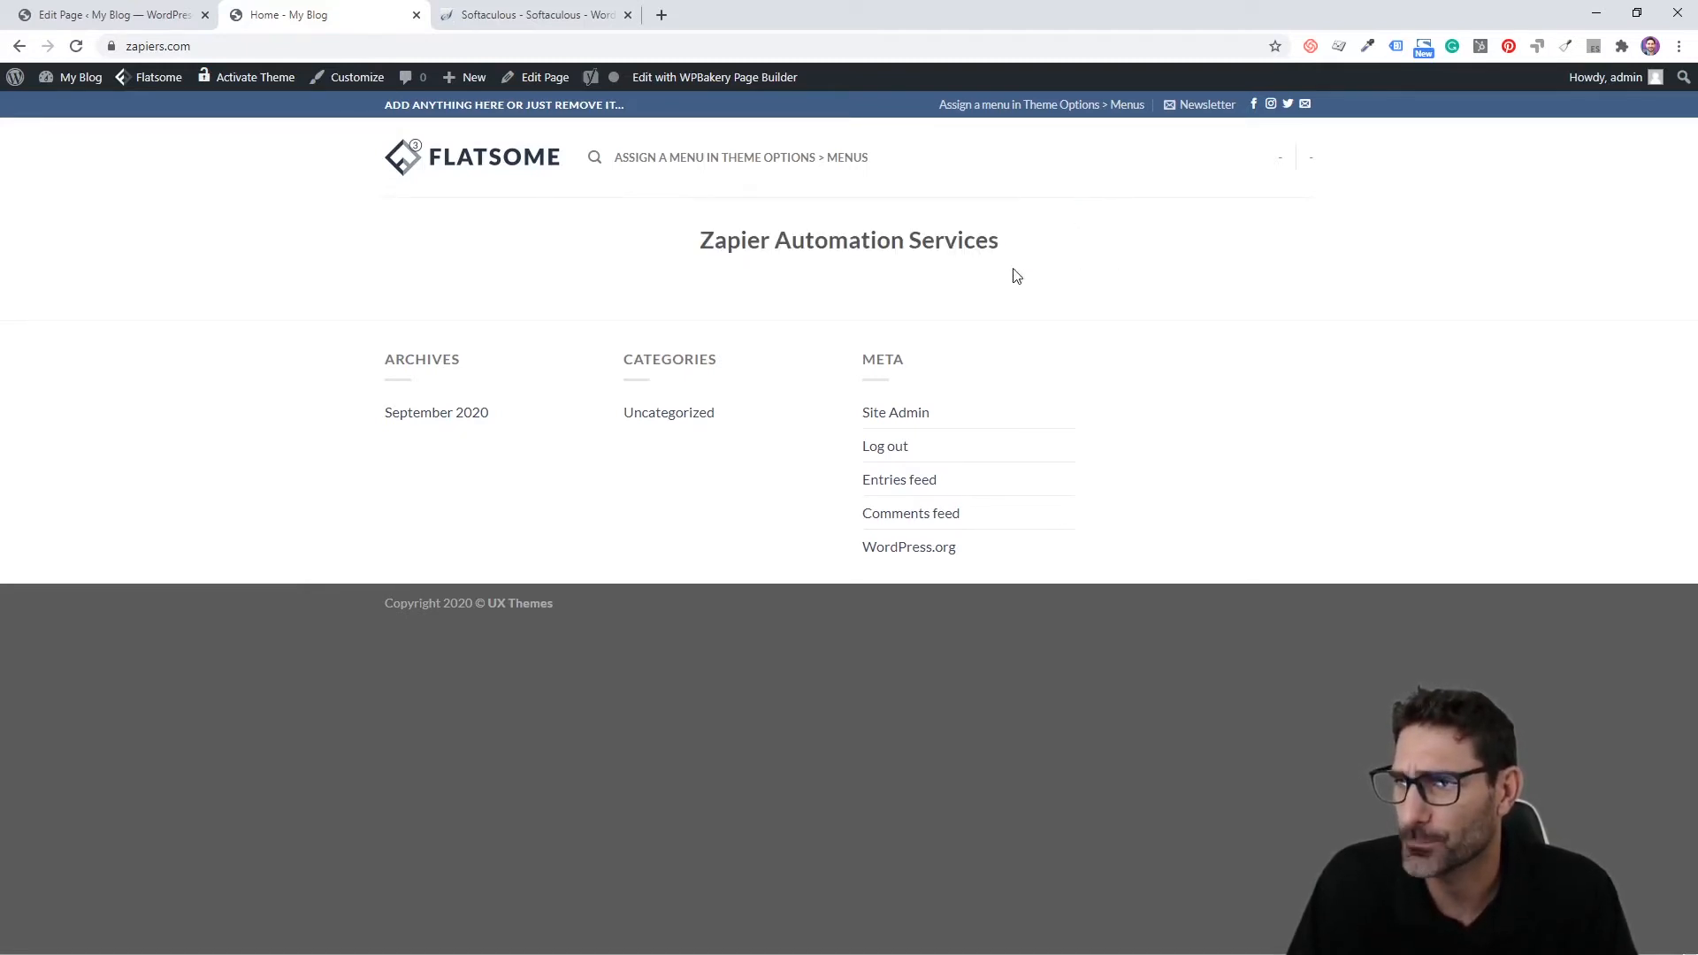
Step: Review the inner row's general settings in the page editor and set its top and bottom margins to 10px
click(129, 15)
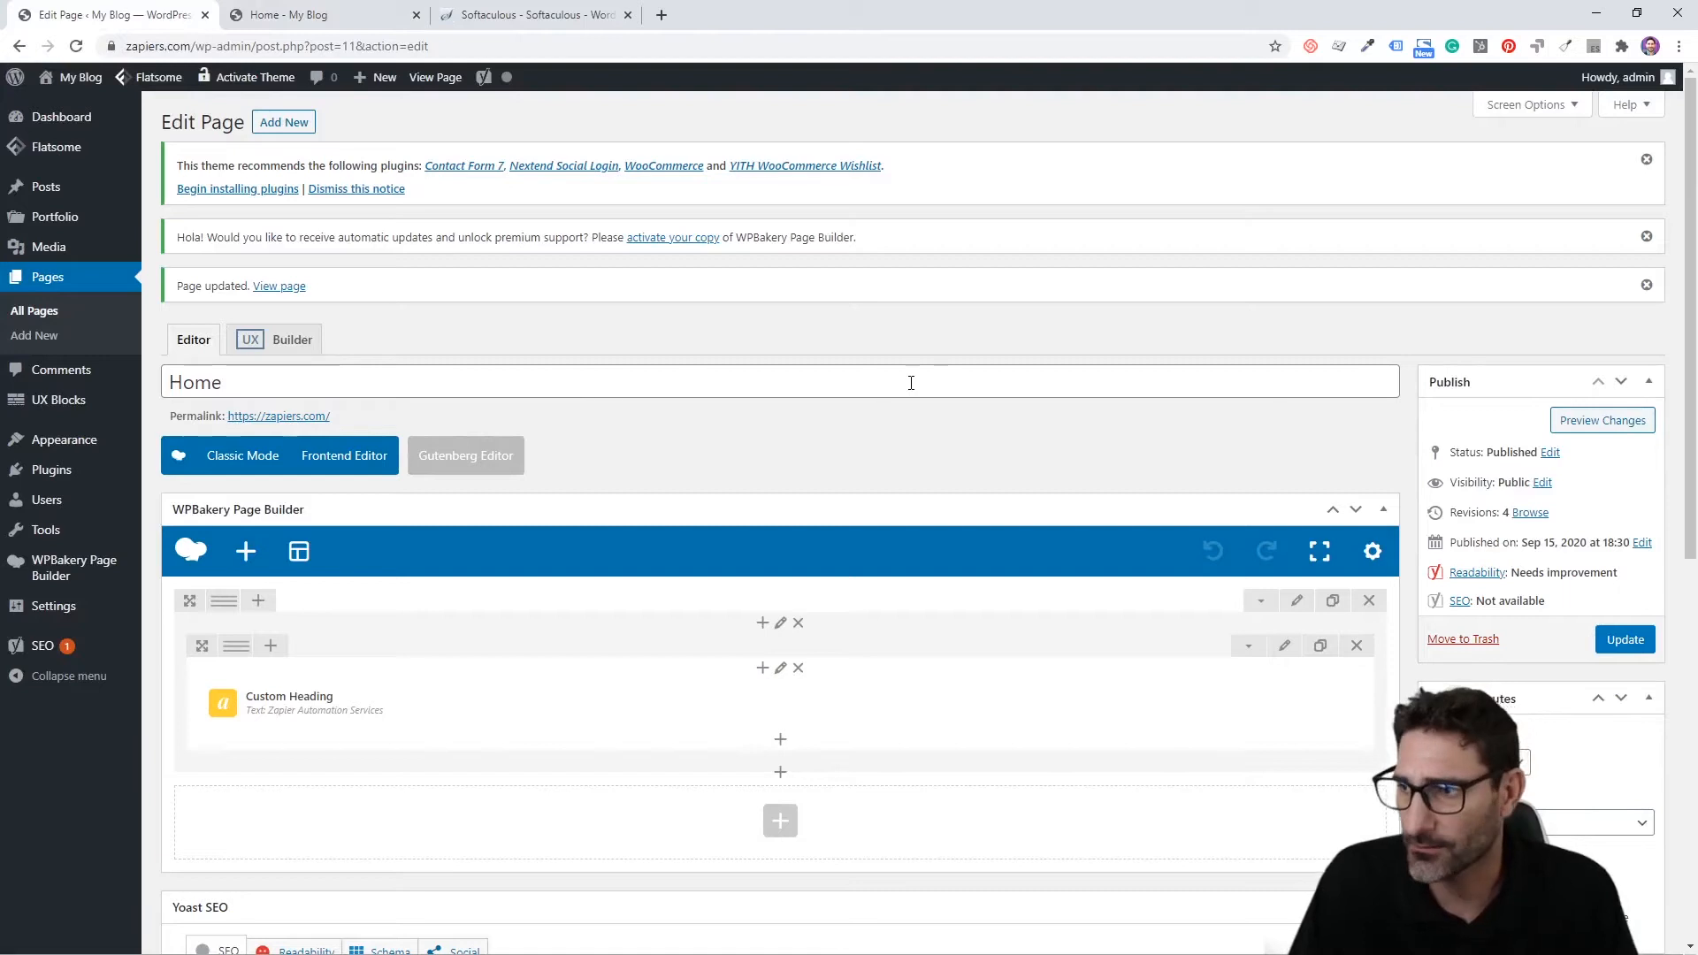
scroll(902, 378, down, 2)
scroll(874, 368, down, 1)
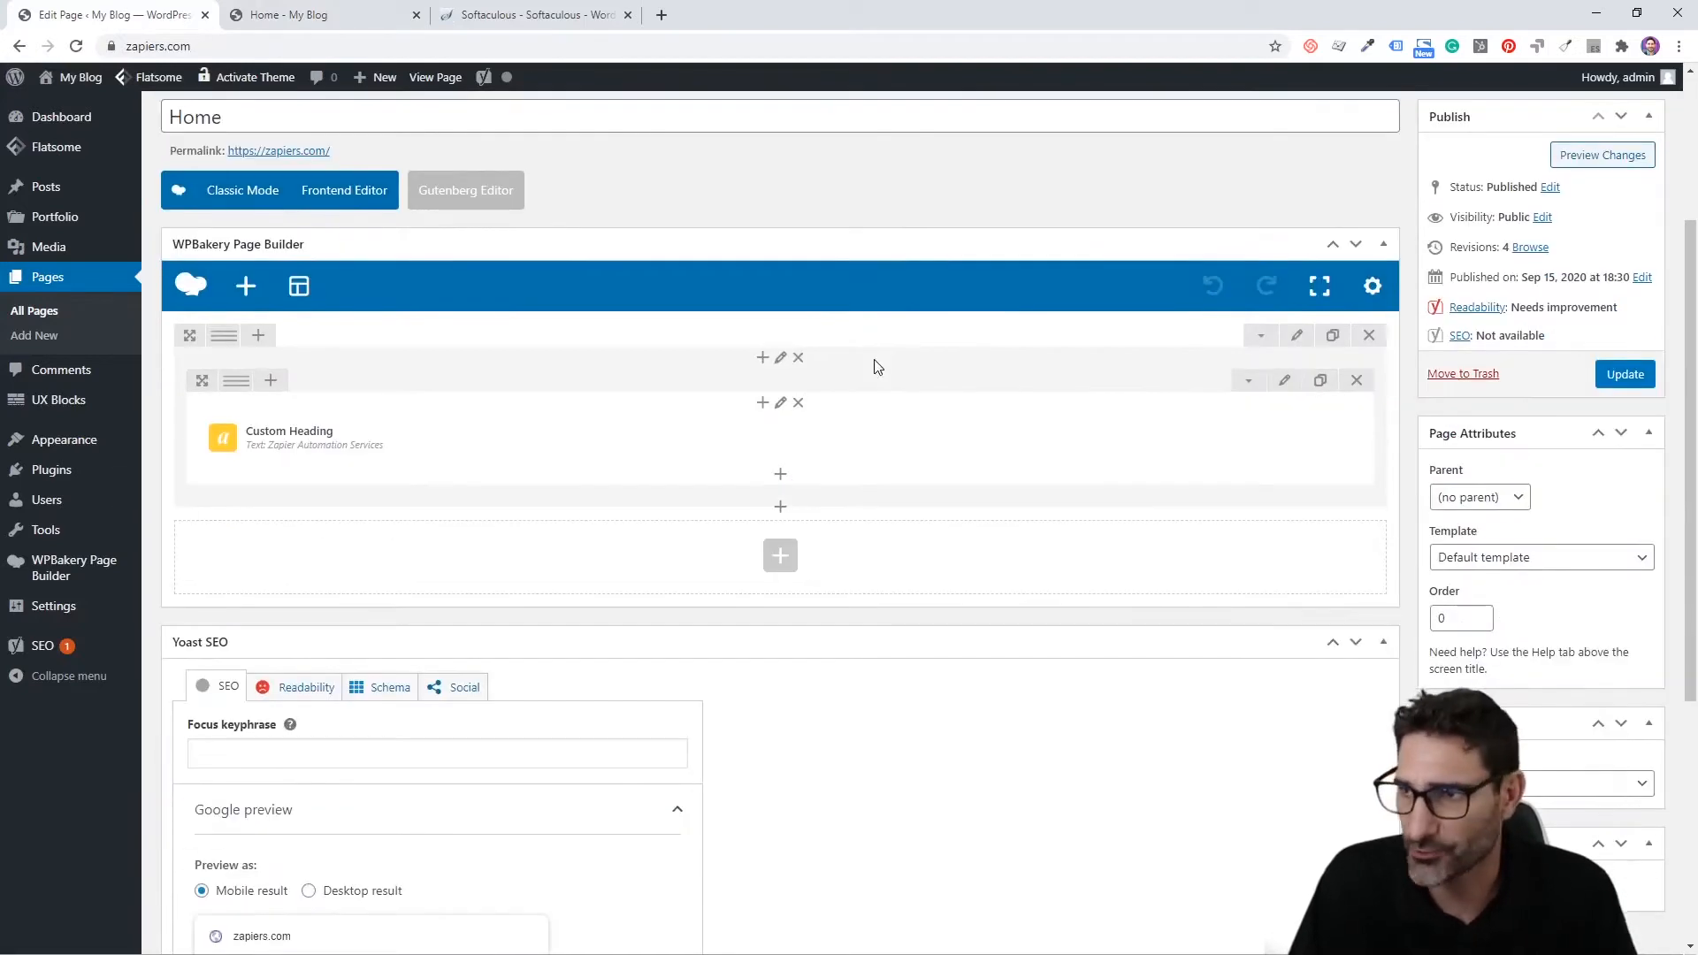
click(1287, 382)
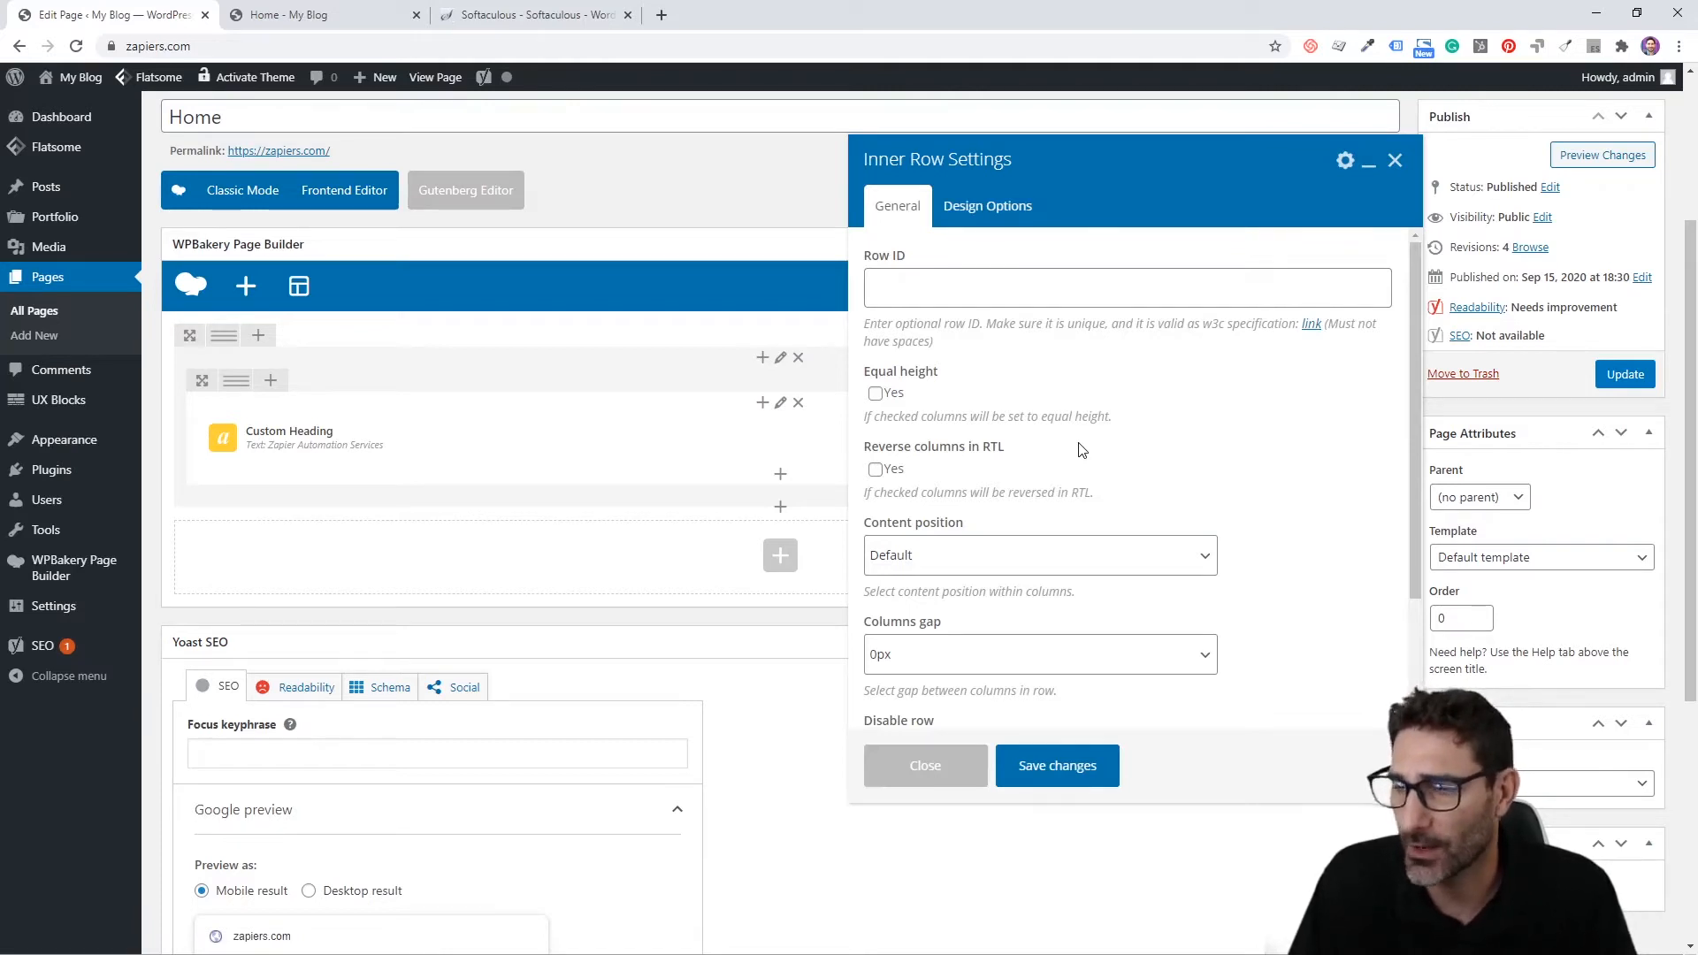
scroll(1078, 449, down, 2)
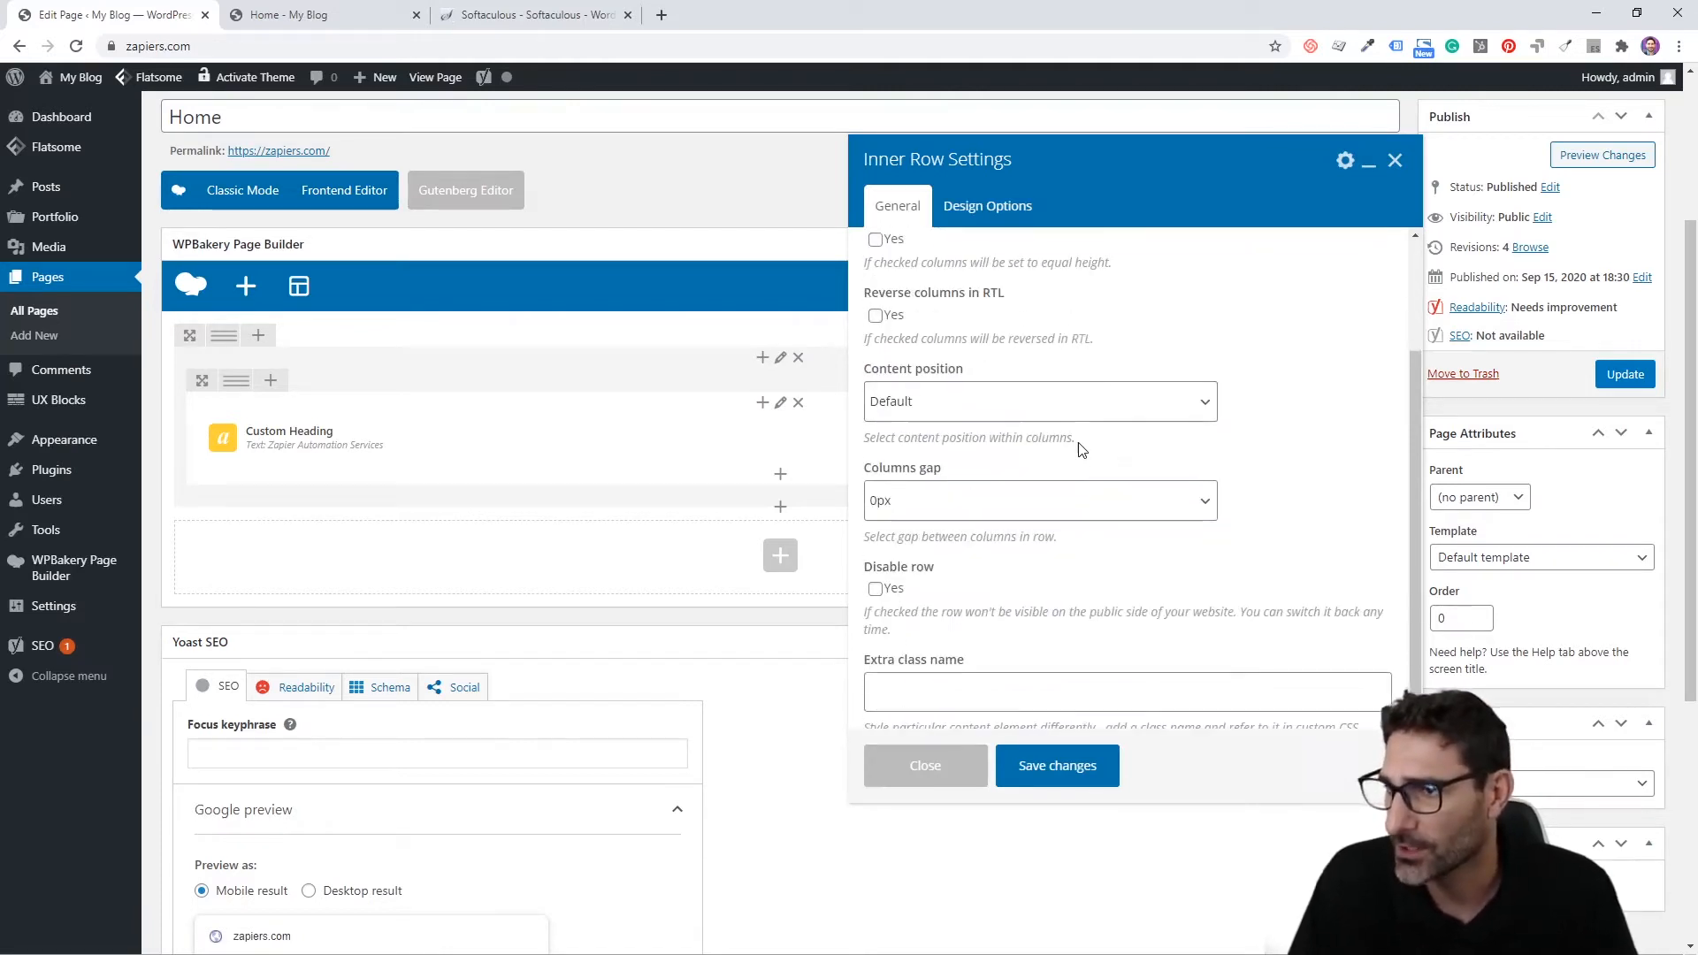
scroll(1075, 447, up, 2)
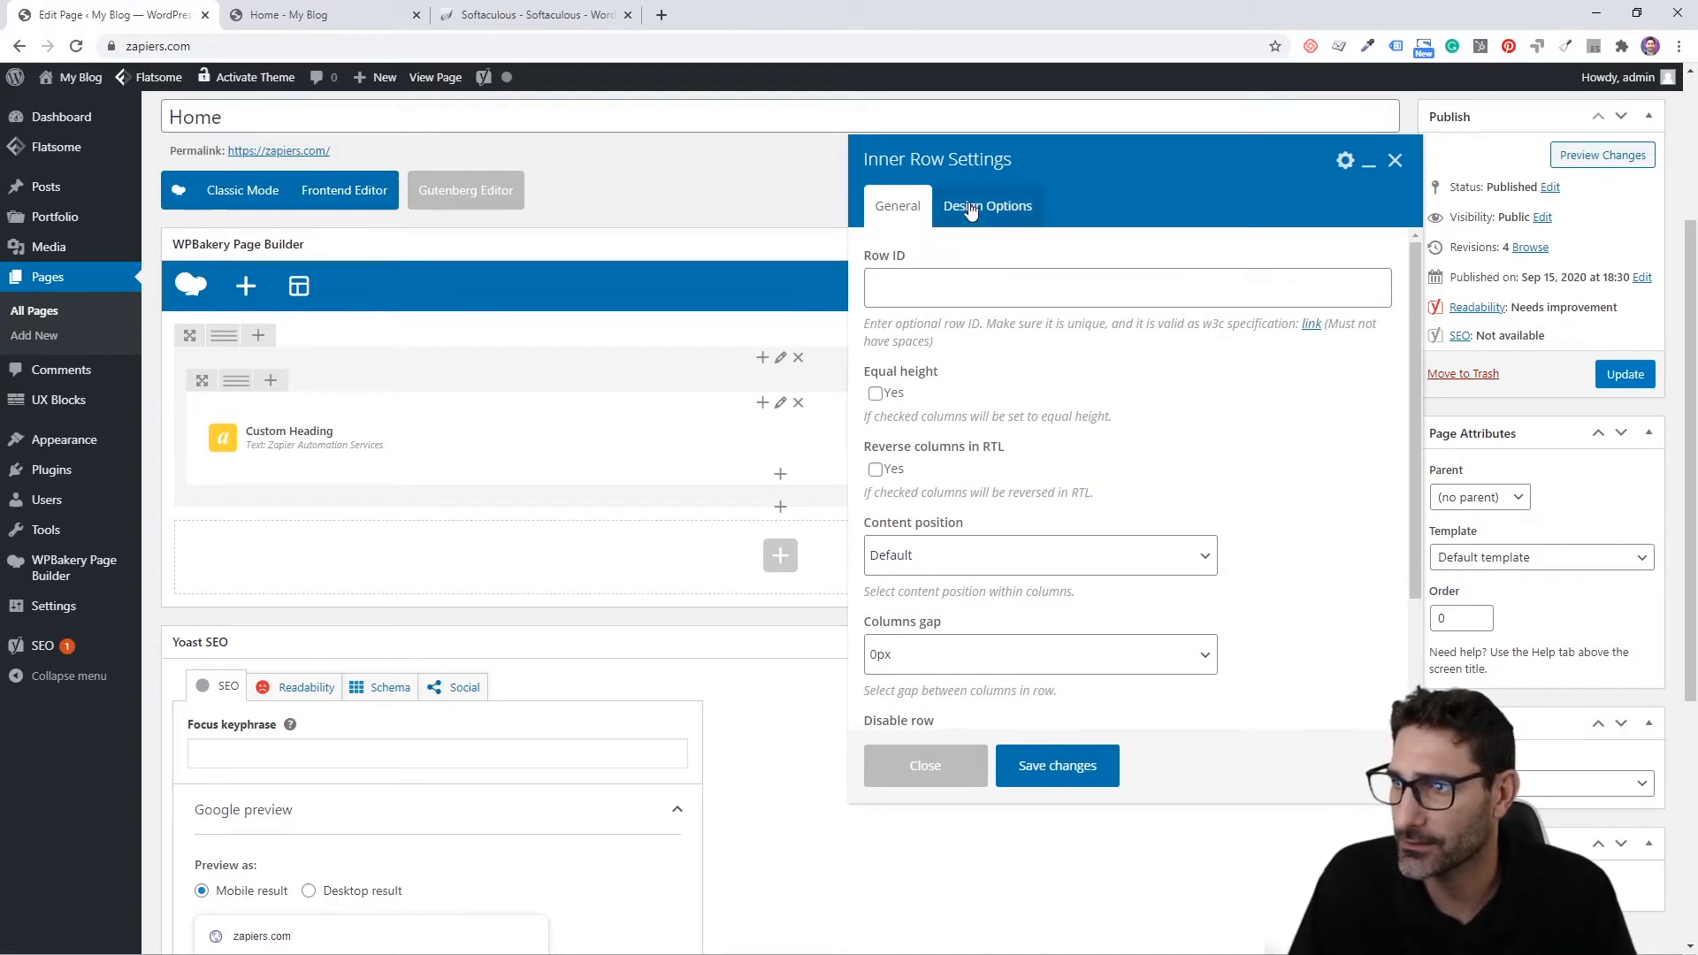
click(970, 207)
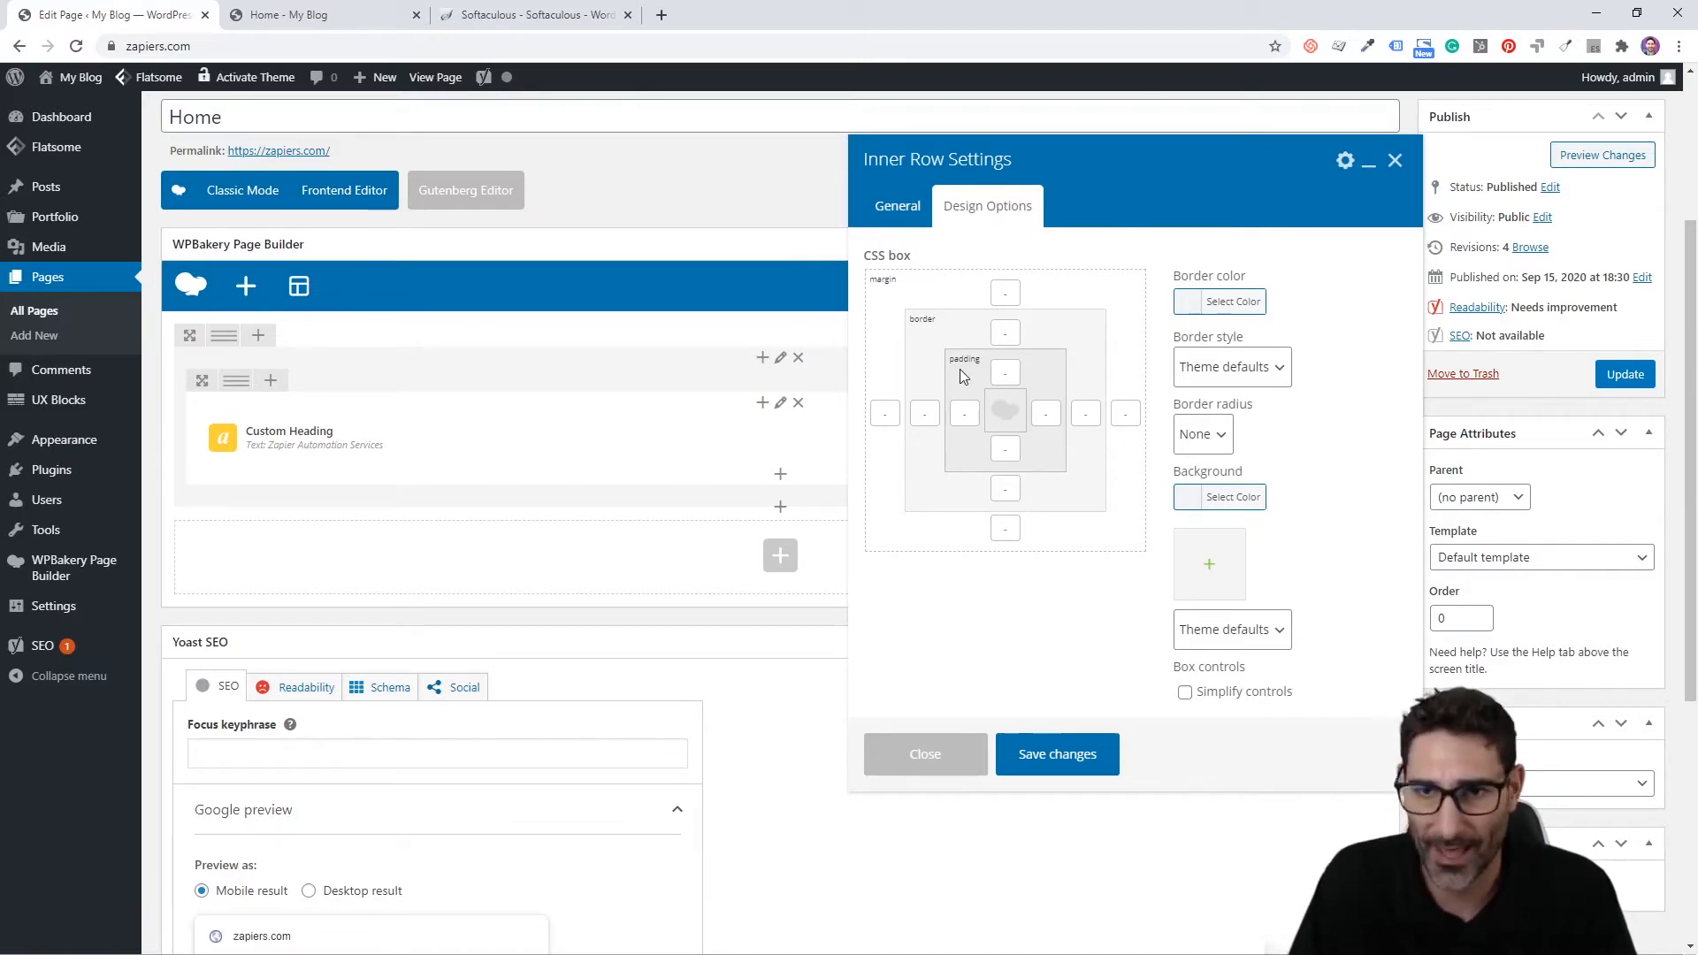
click(1005, 293)
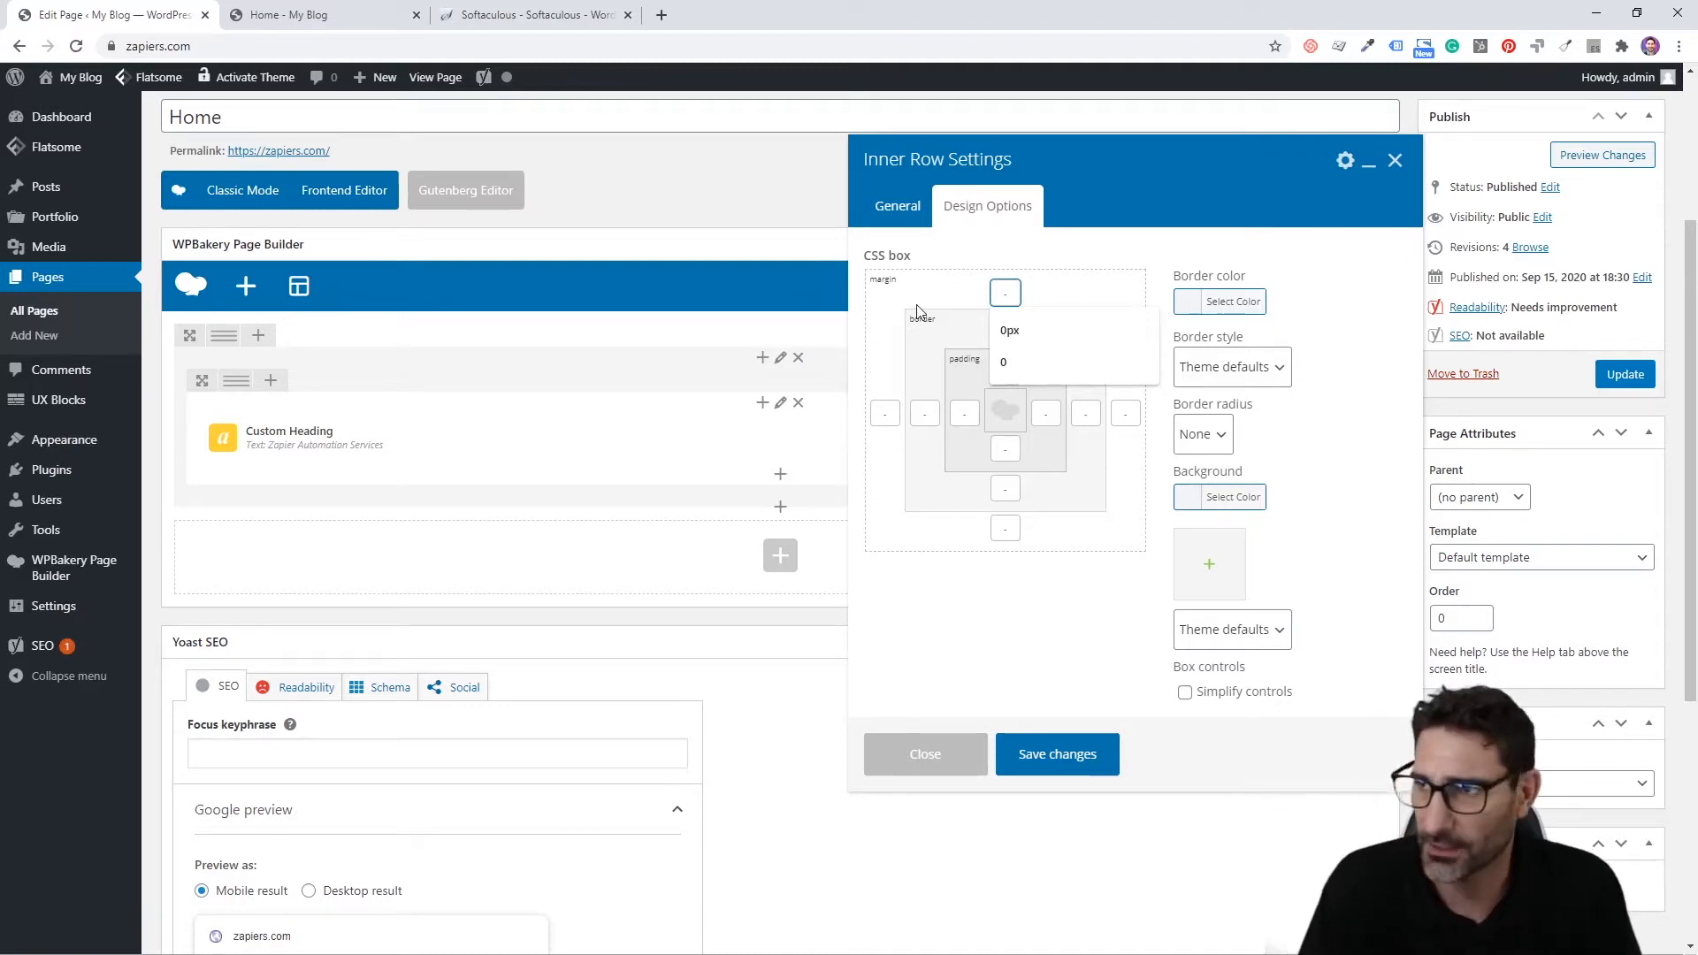
text(10)
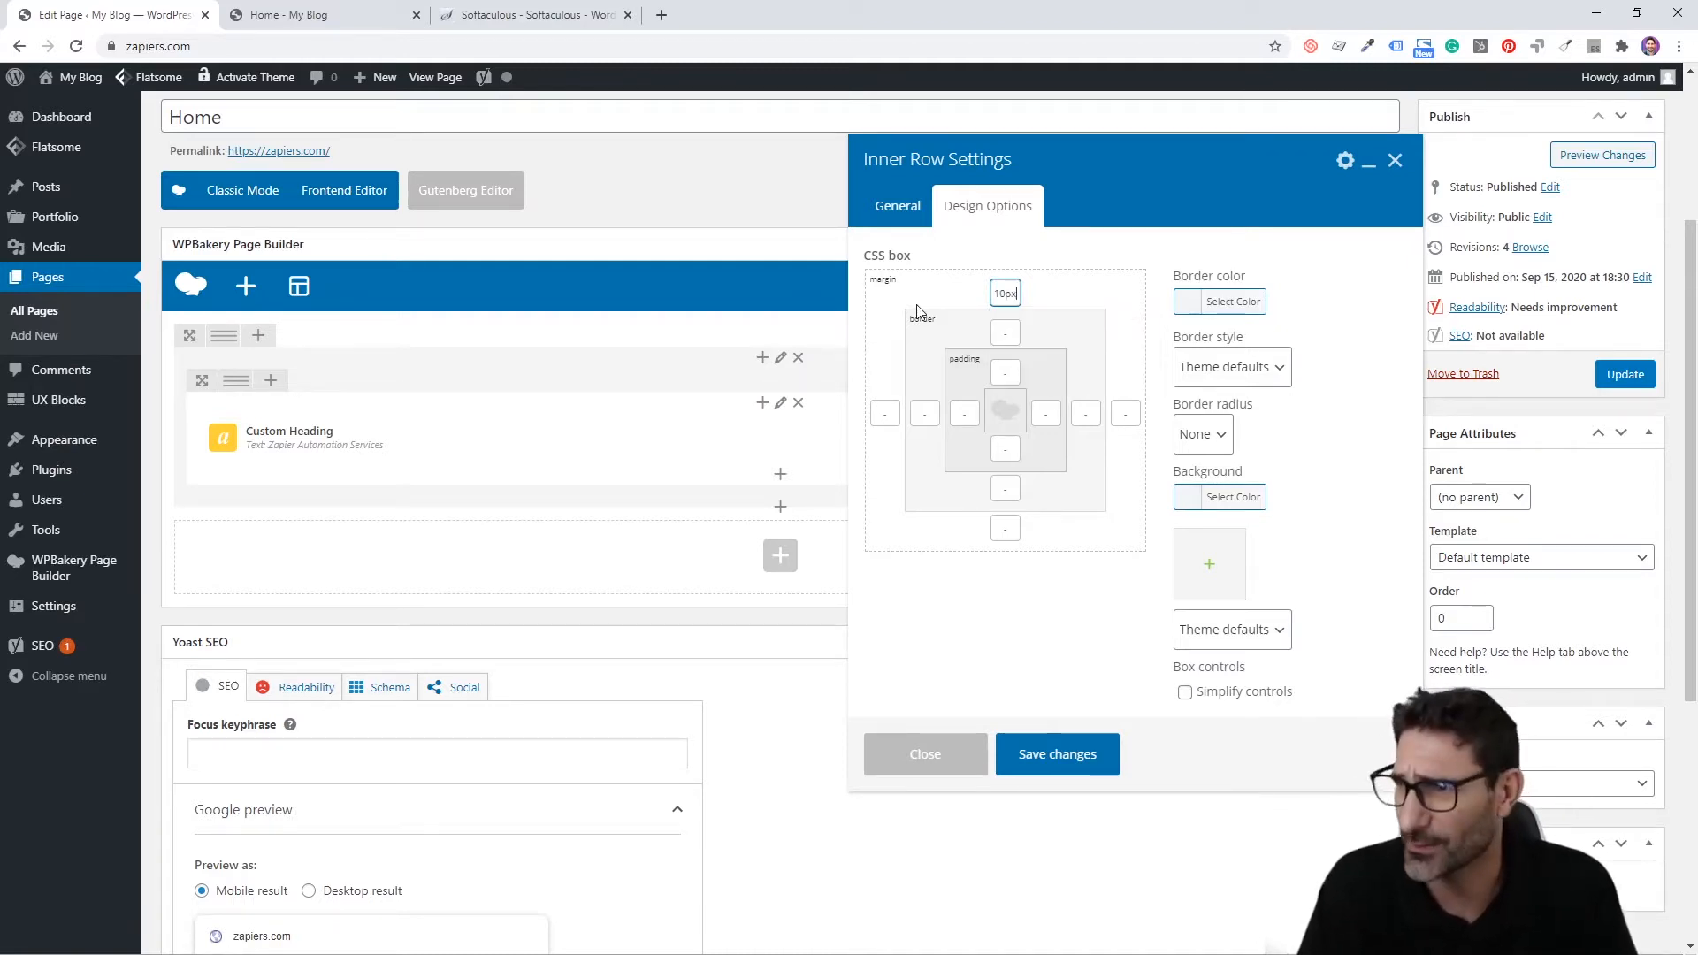
click(1015, 531)
text(10)
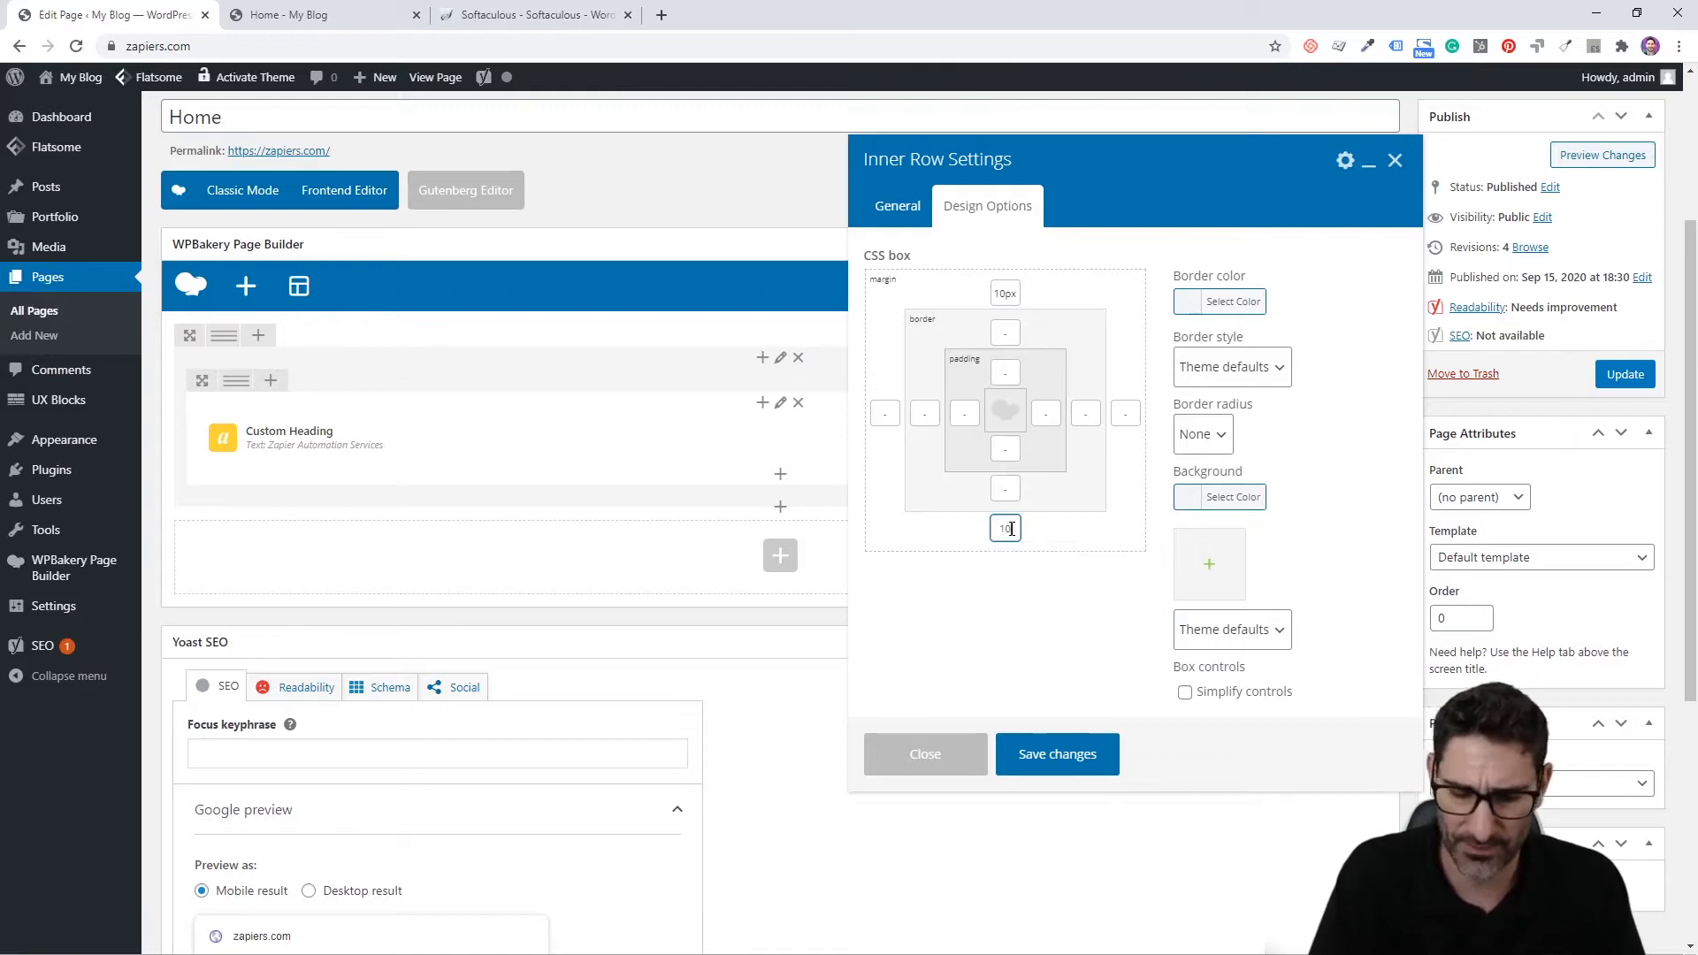
click(1013, 612)
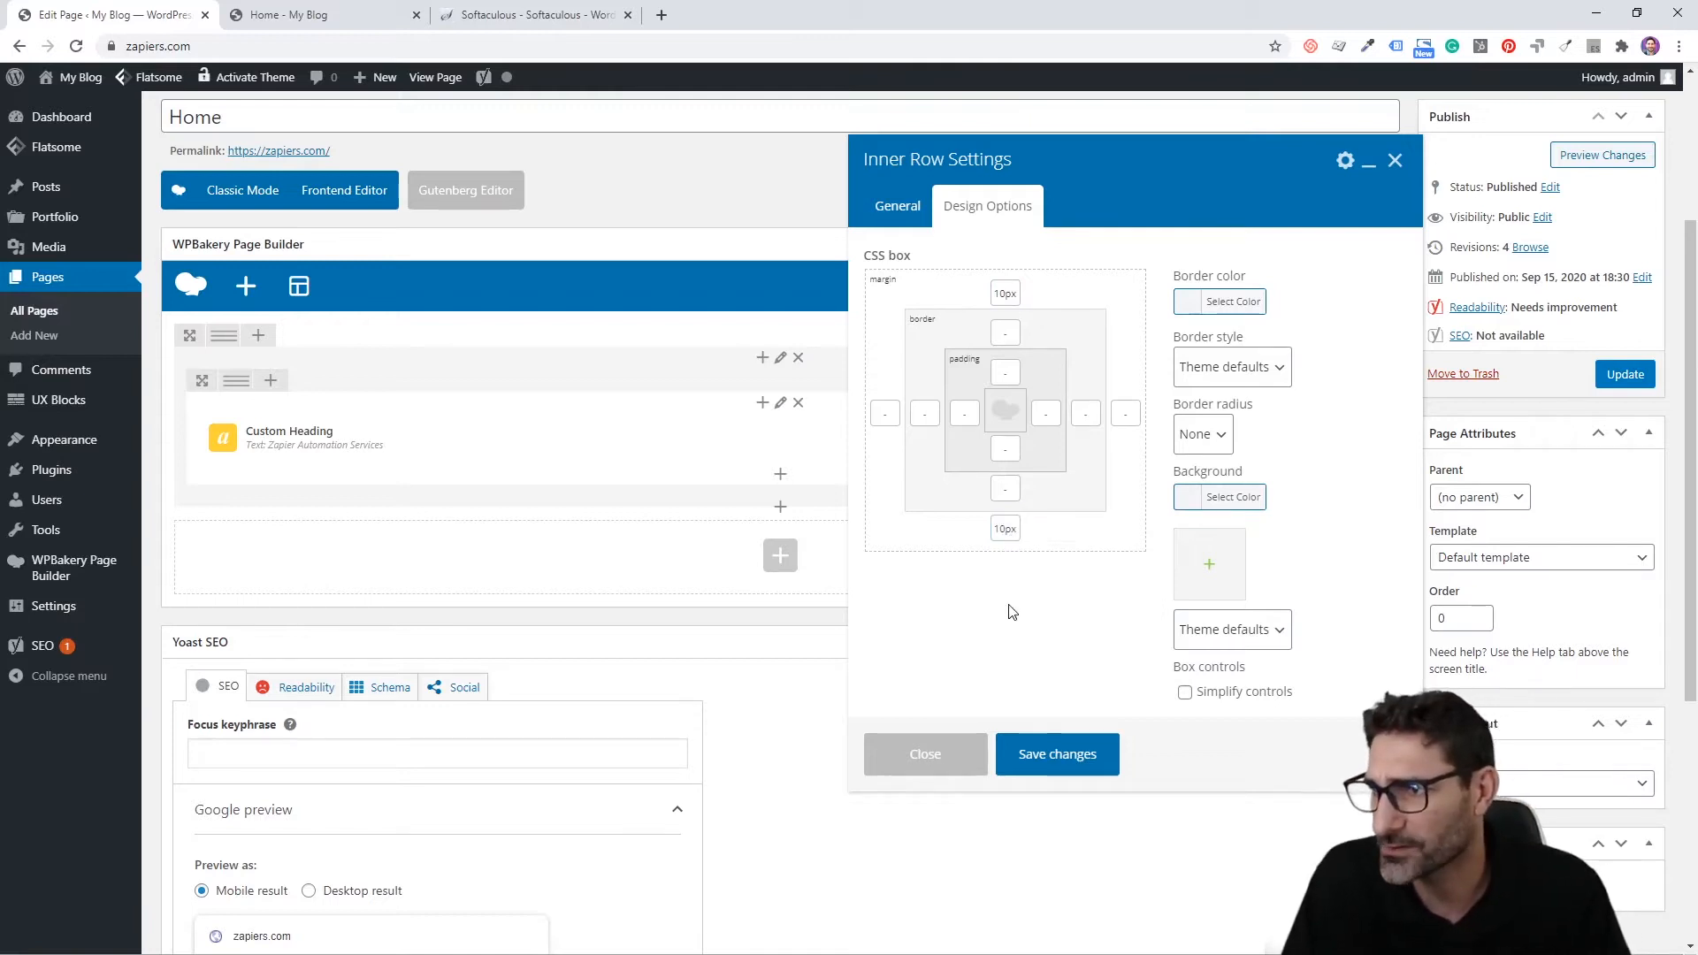
Step: Set the inner row's top and bottom padding to 10px and save its settings
click(1007, 375)
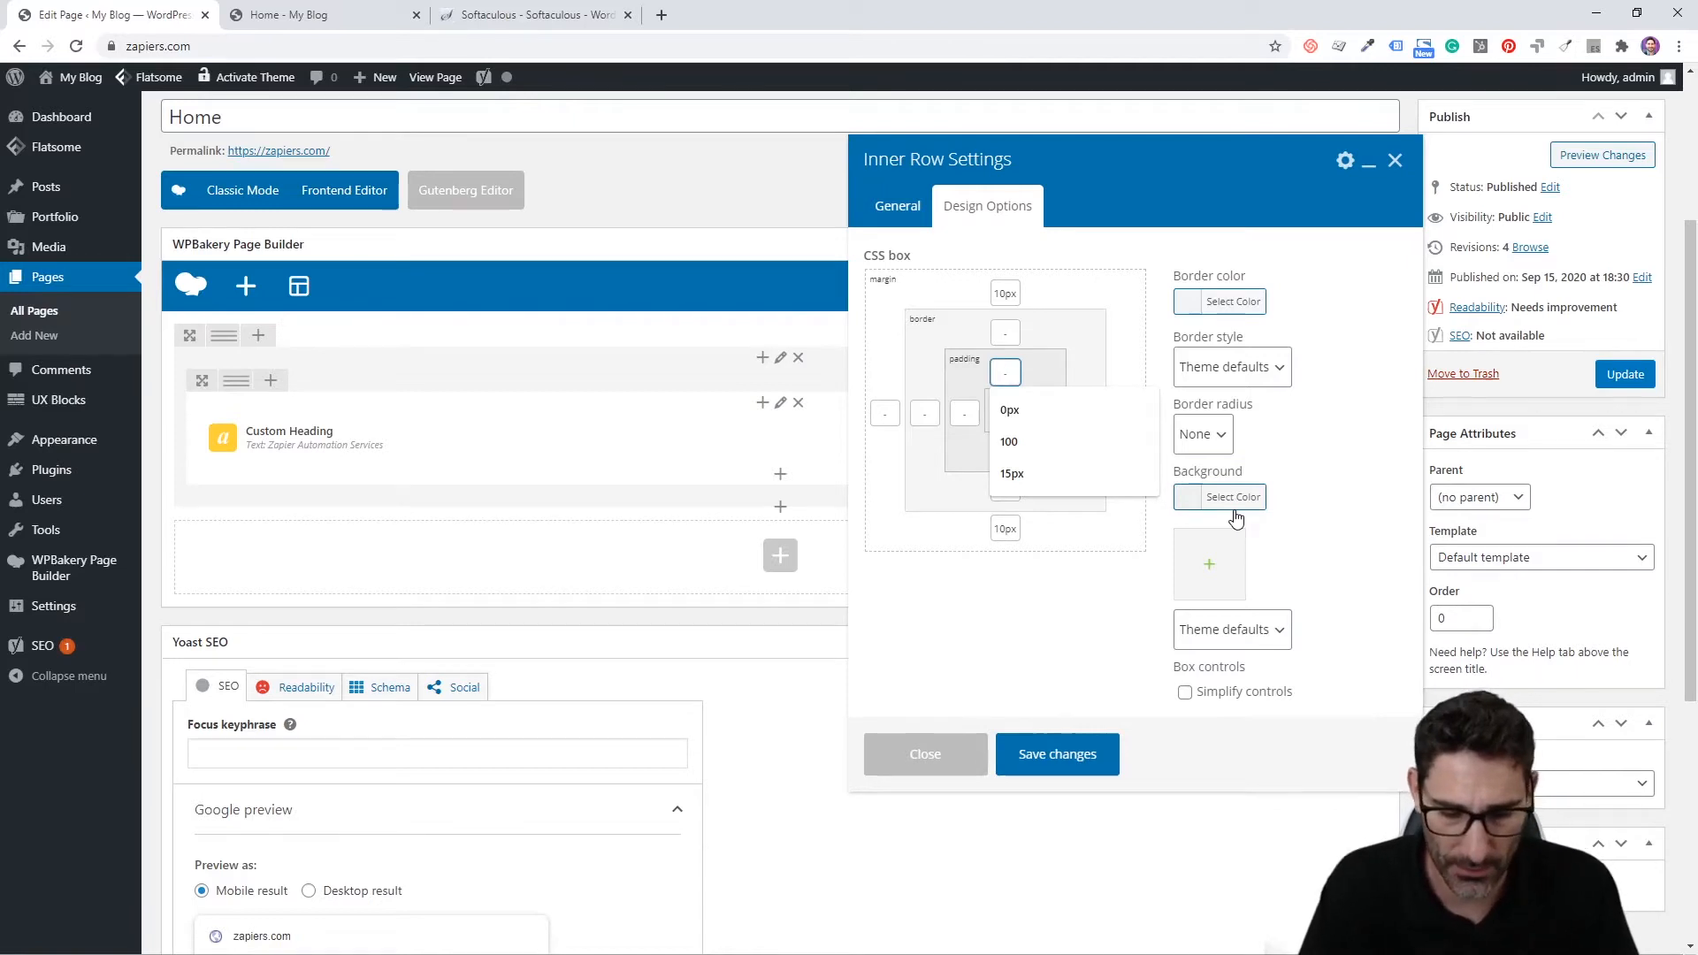
text(10px)
key(Tab)
key(Tab)
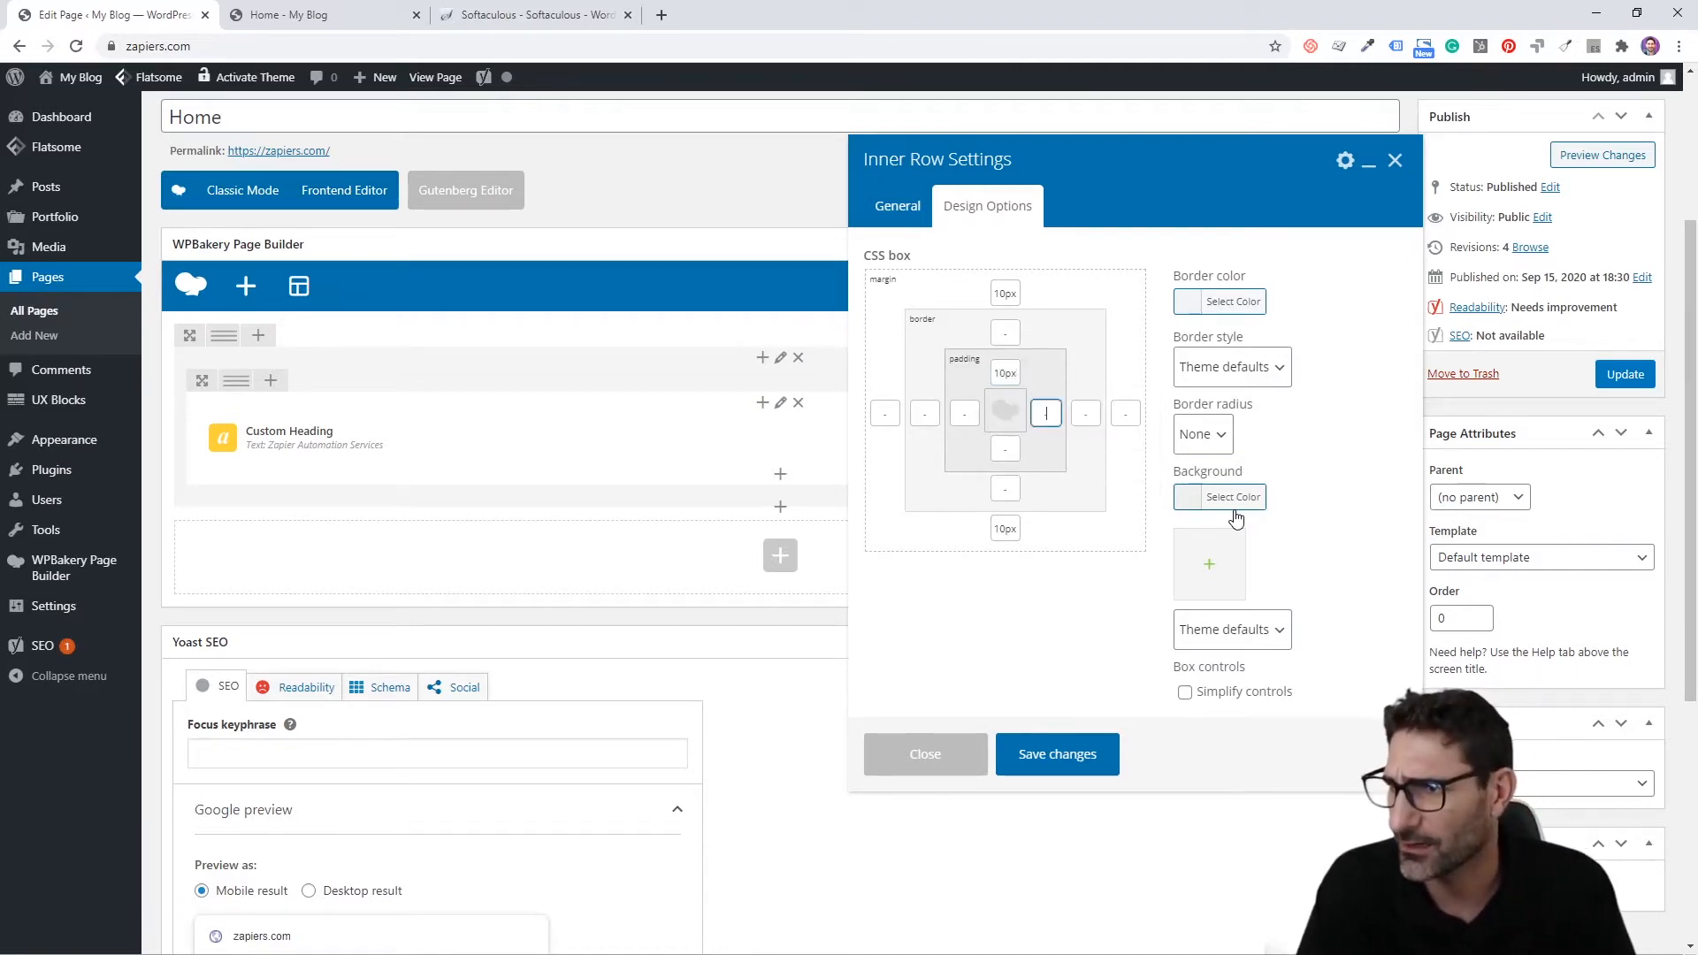
text(10px)
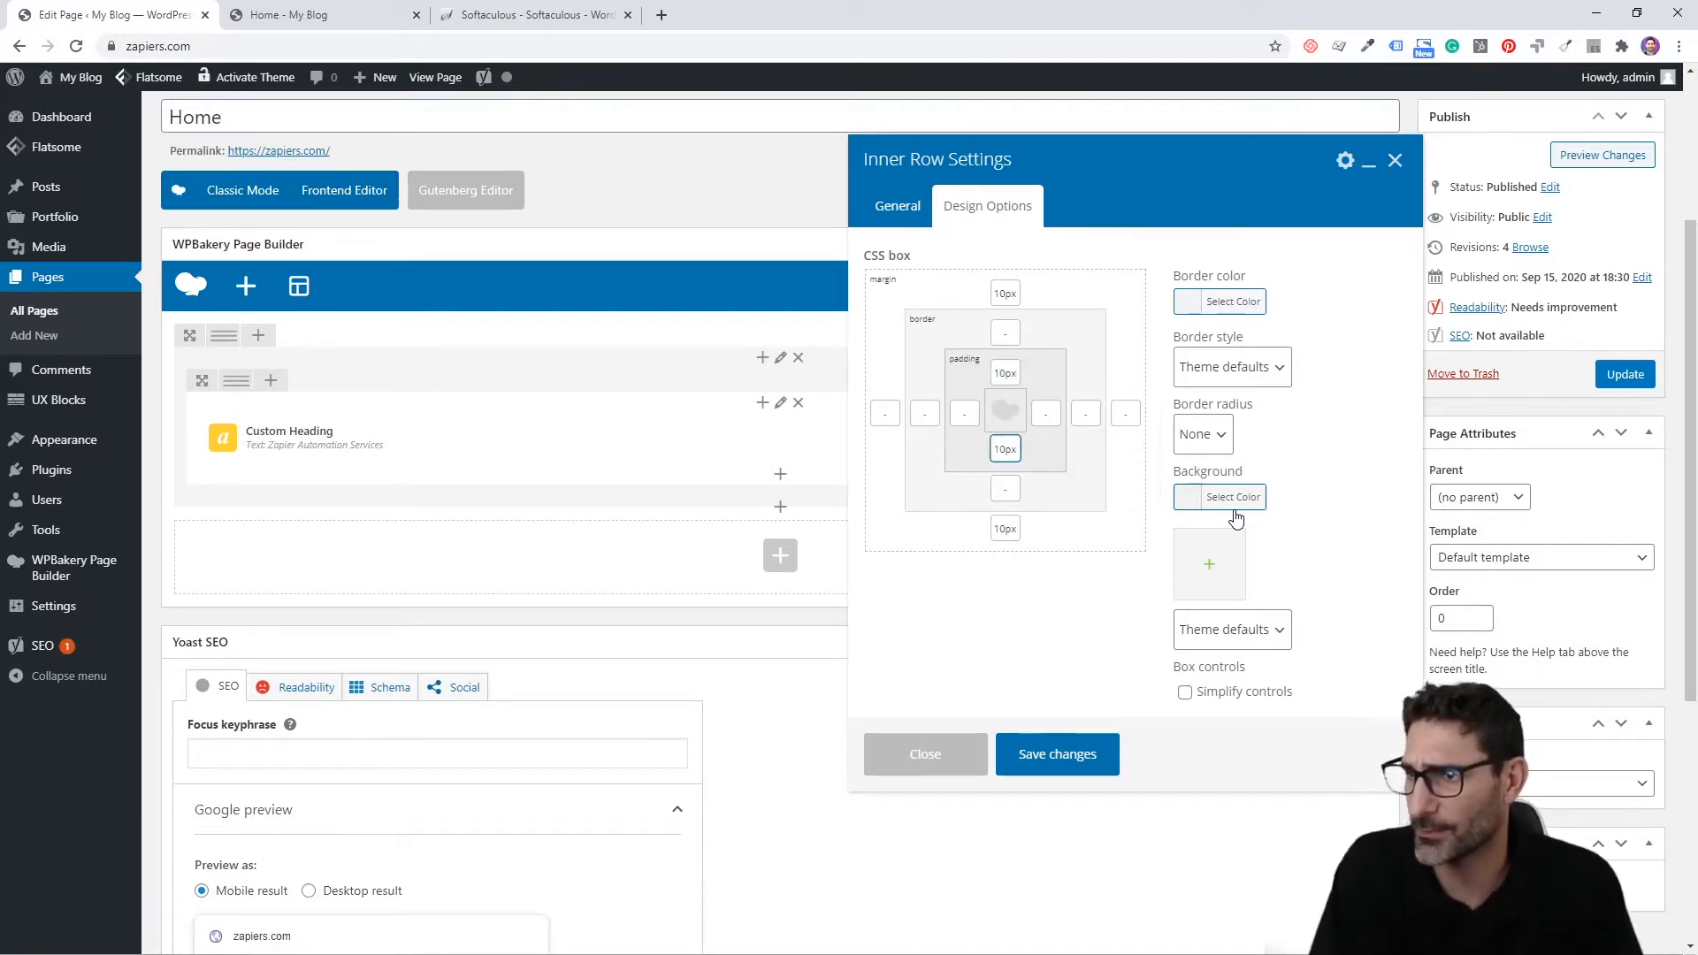
click(977, 609)
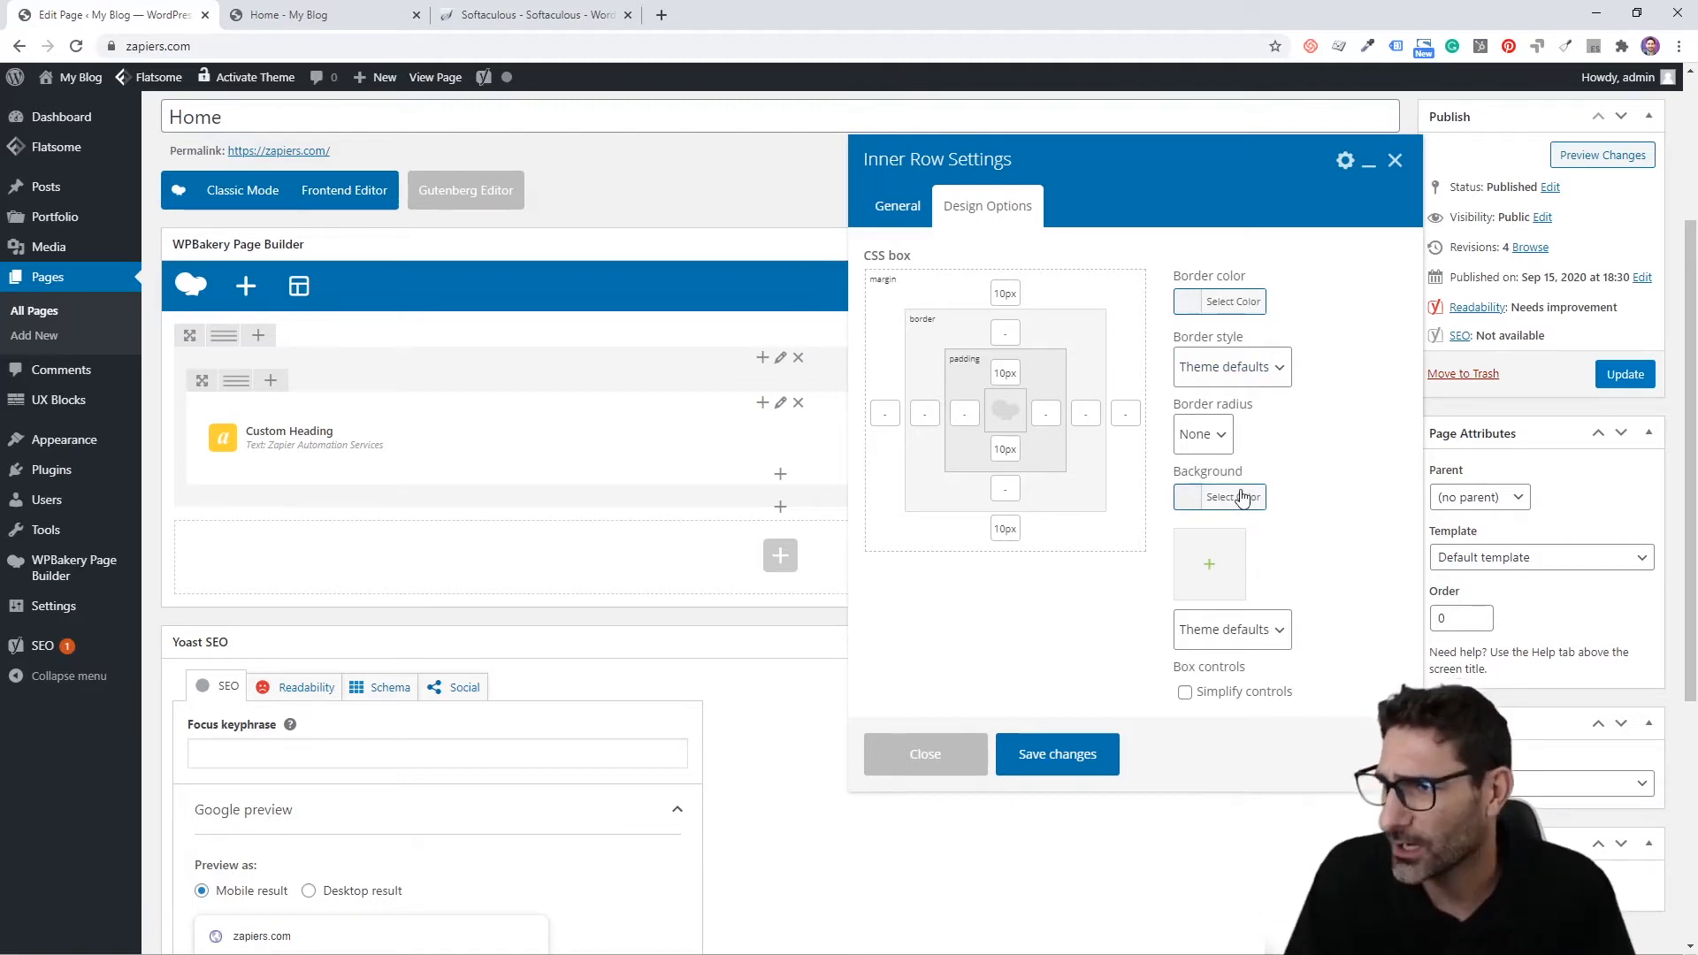
click(1058, 756)
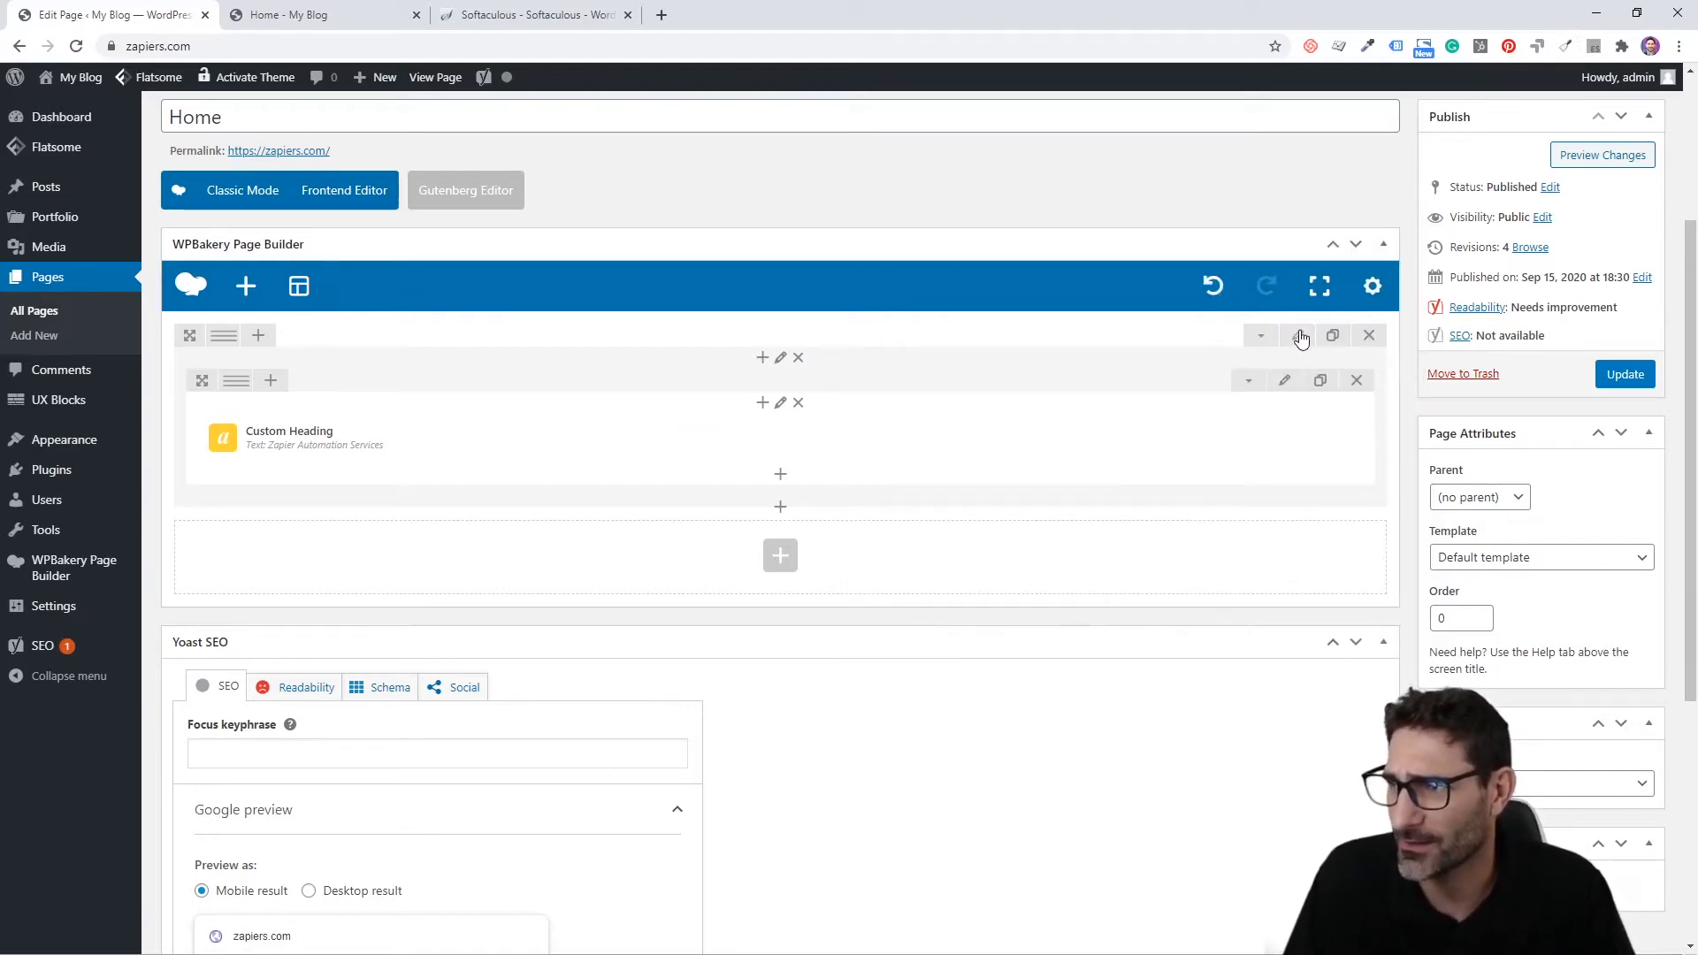
Step: Set the outer row's stretch option to Stretch row
click(1300, 337)
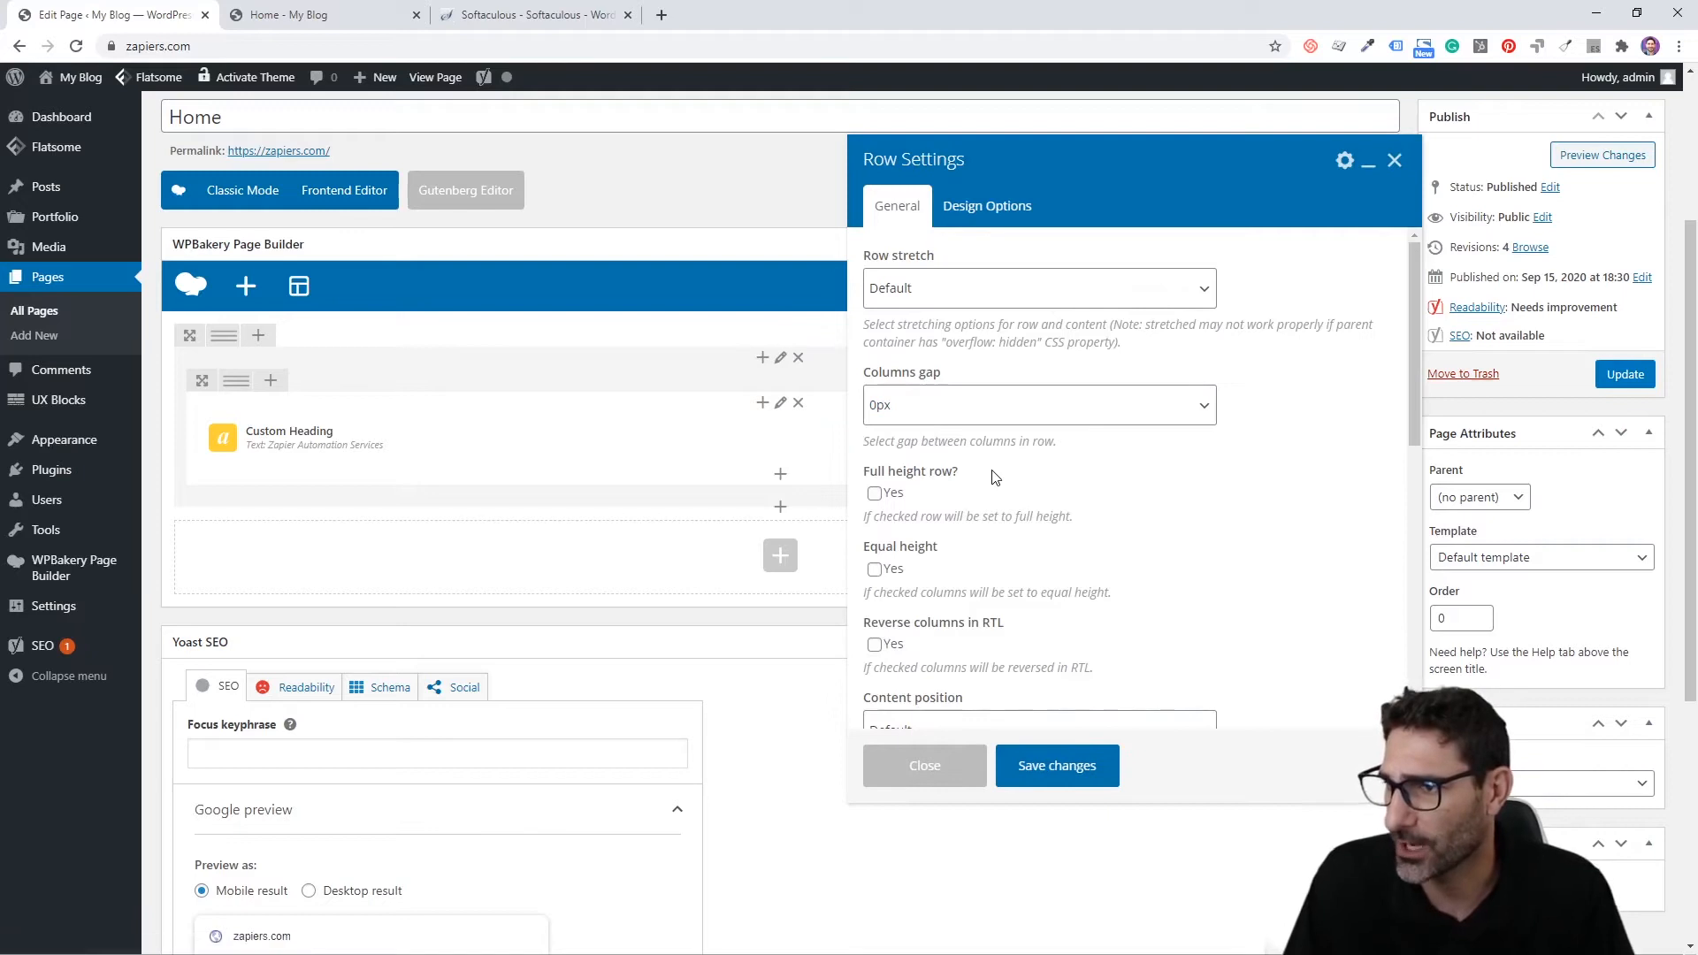
click(949, 294)
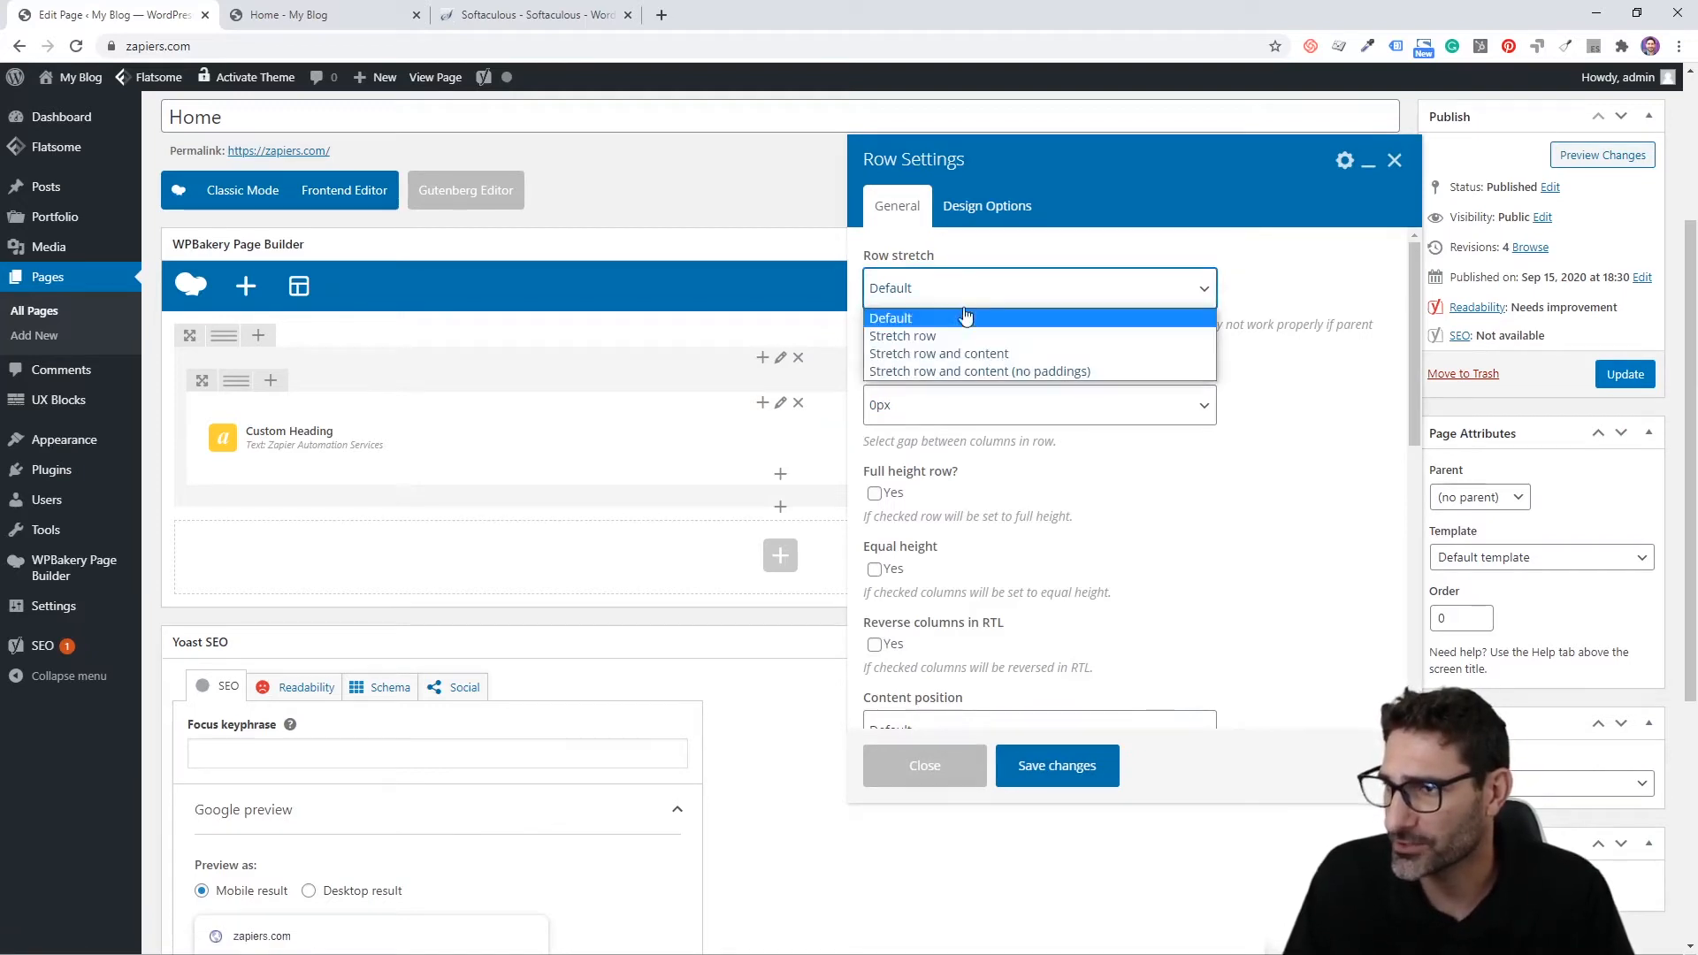
click(990, 338)
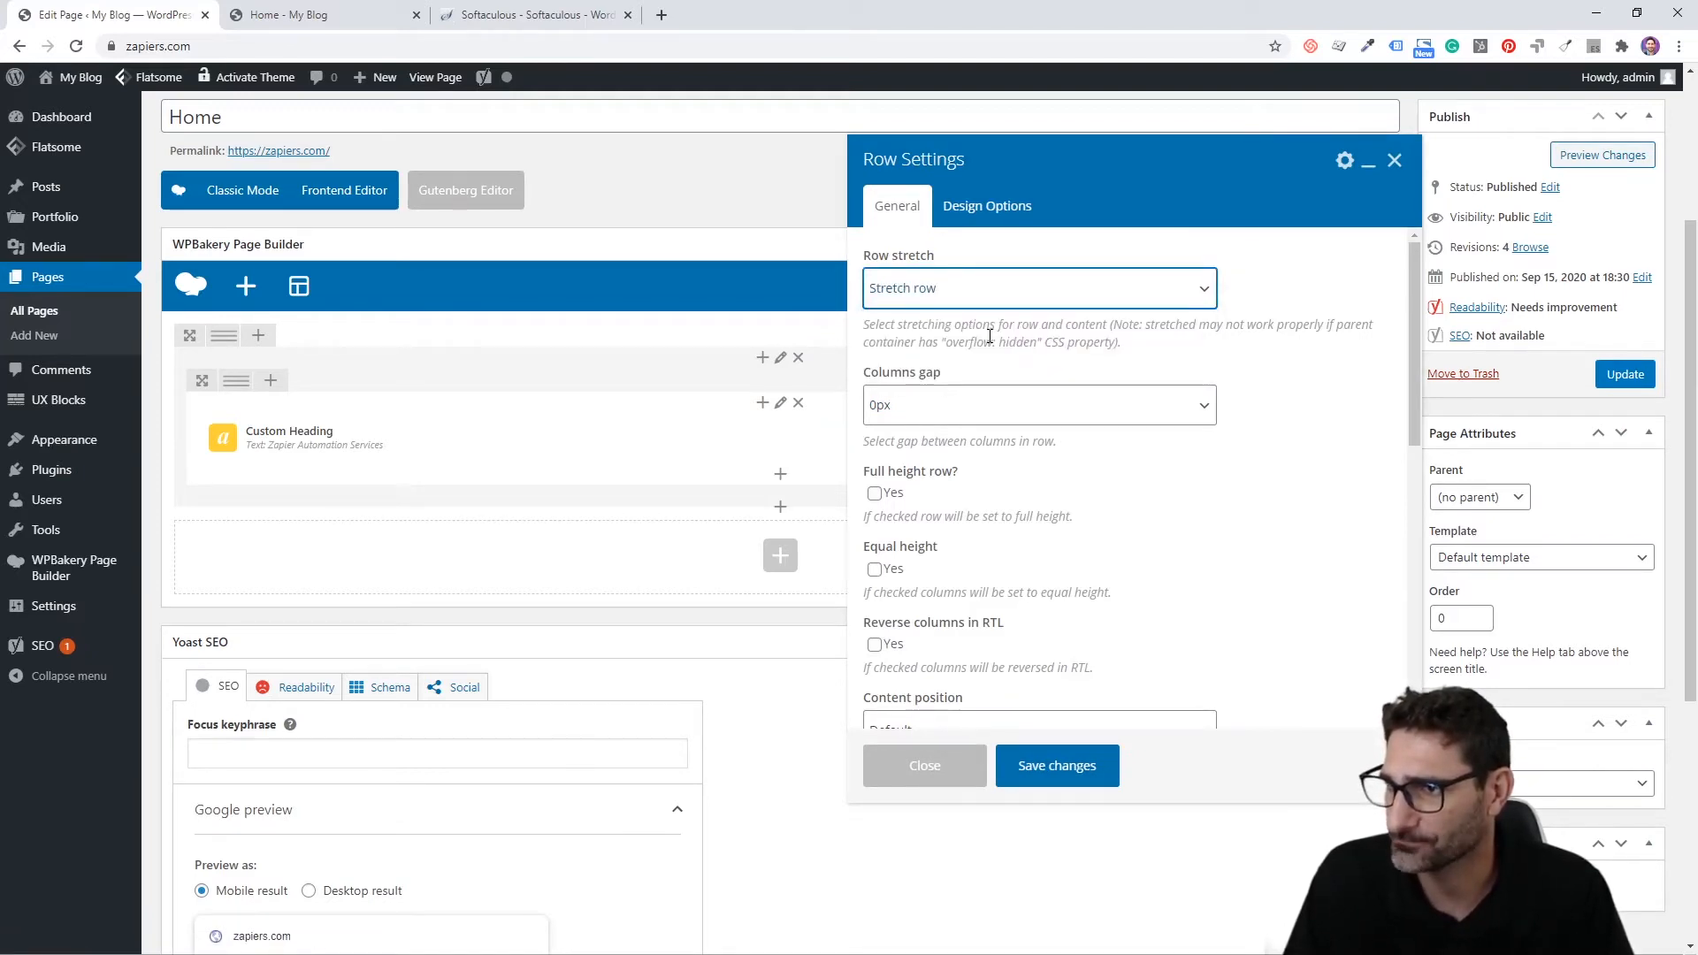
click(1175, 501)
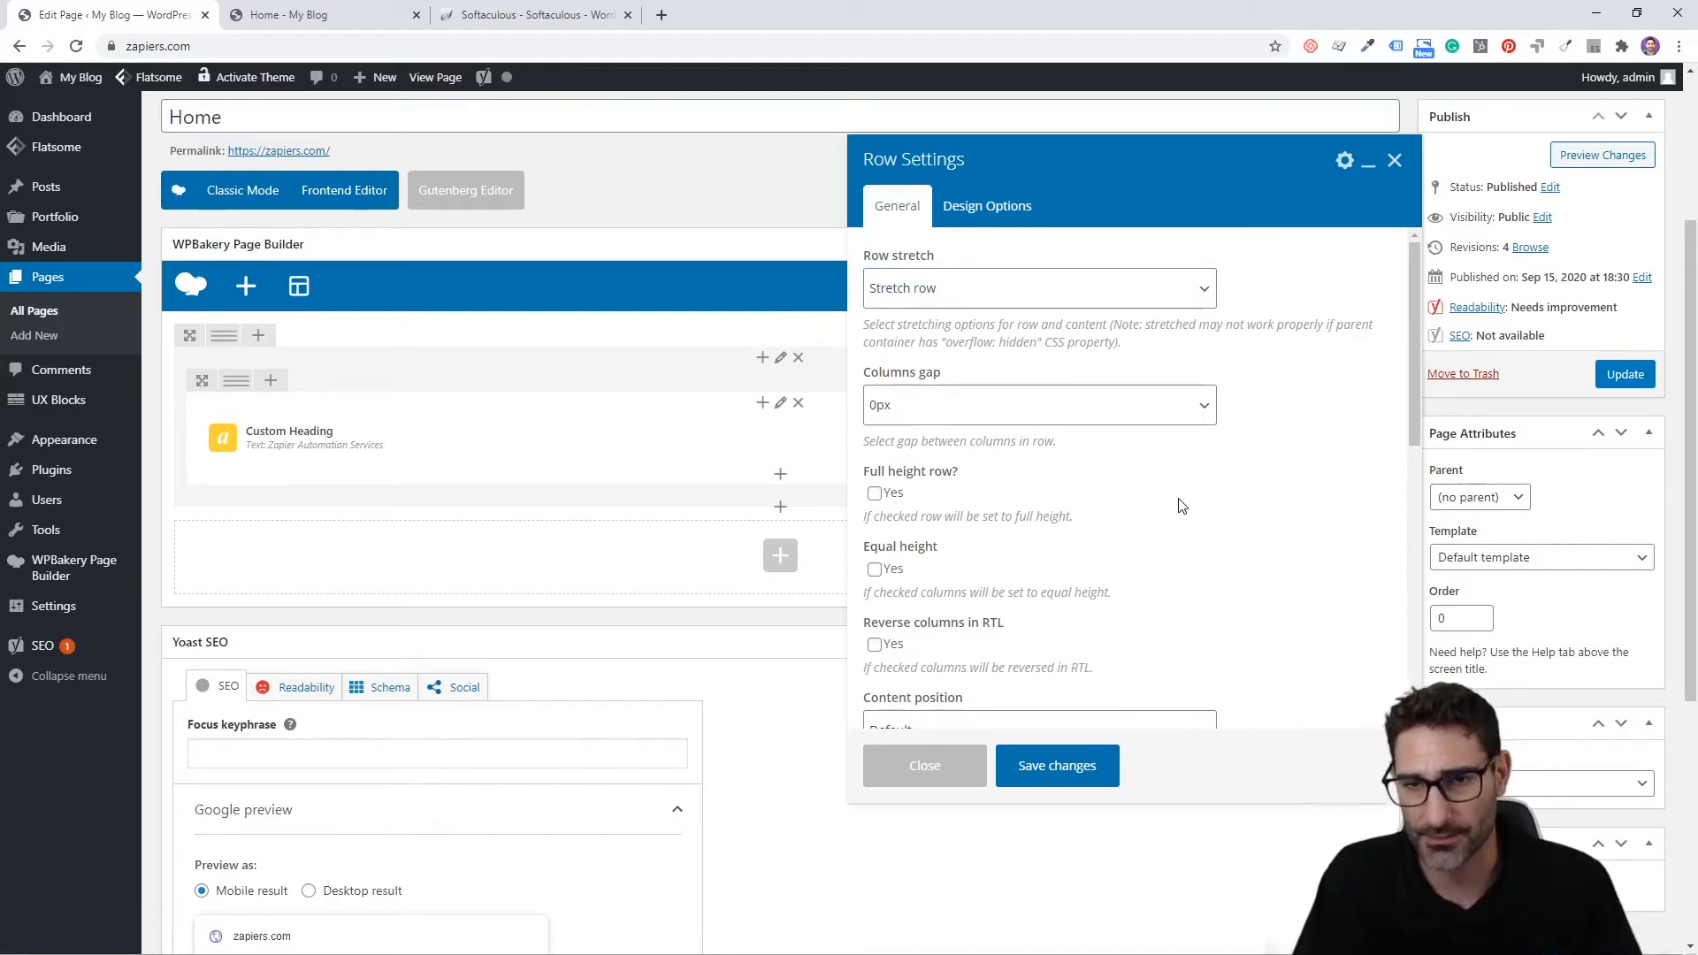
scroll(1160, 523, down, 3)
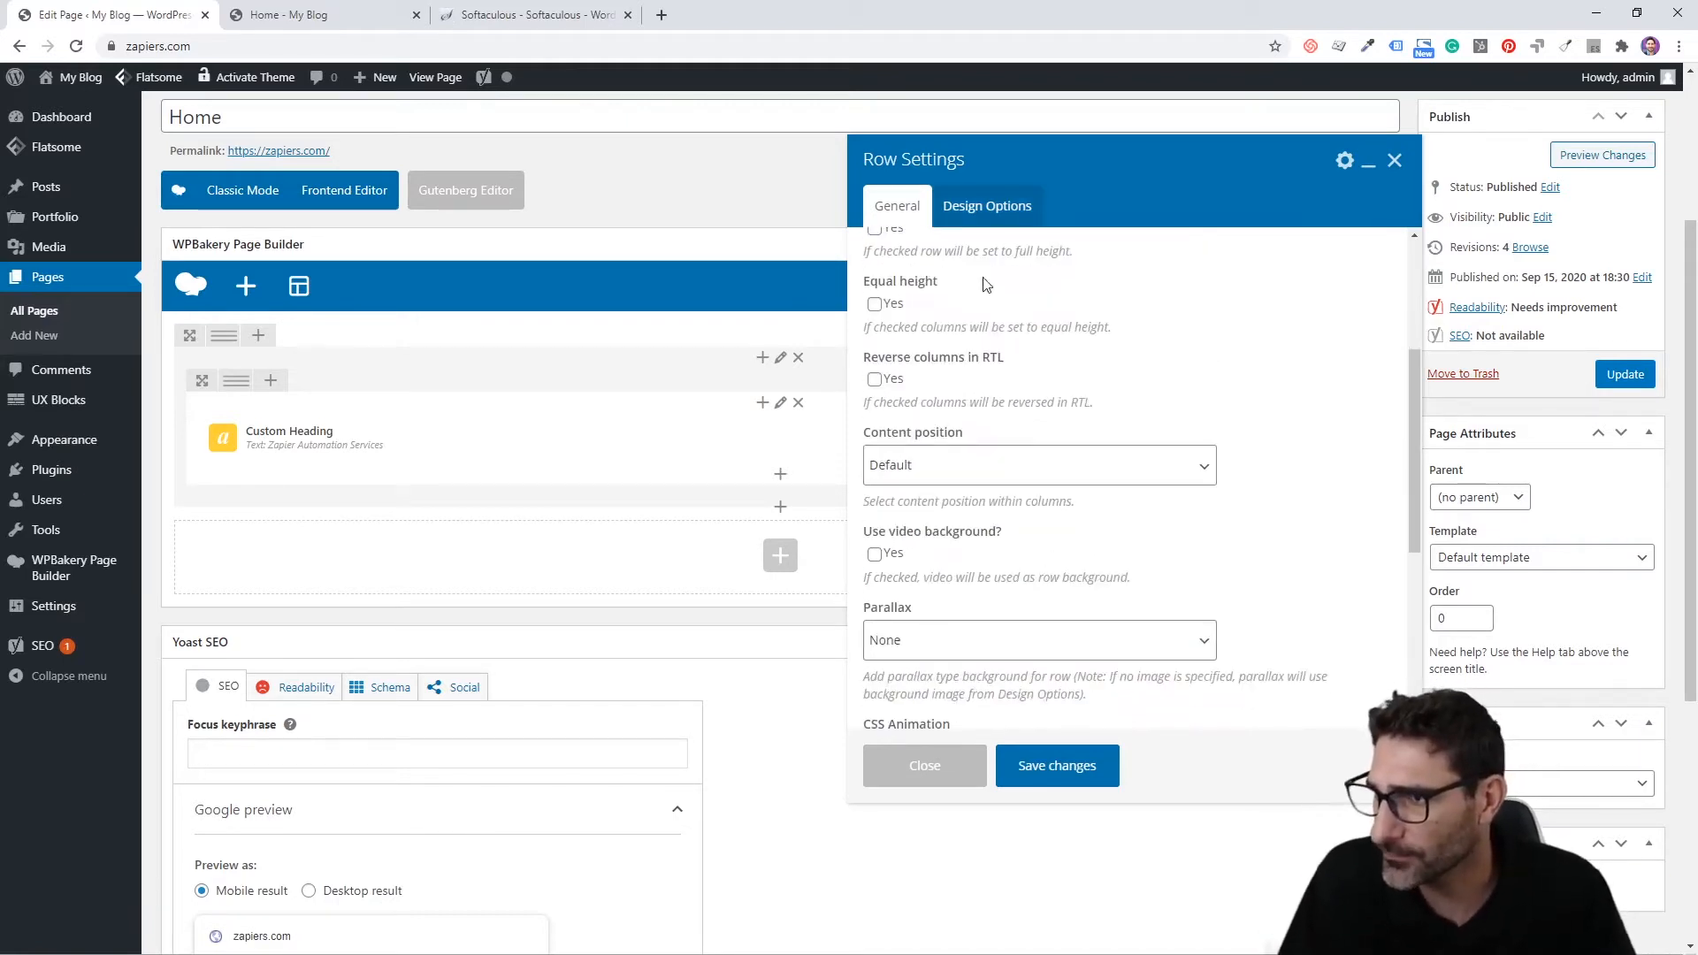
Step: Give the outer row the background color f1f1f1, save the row settings and update the page
click(973, 223)
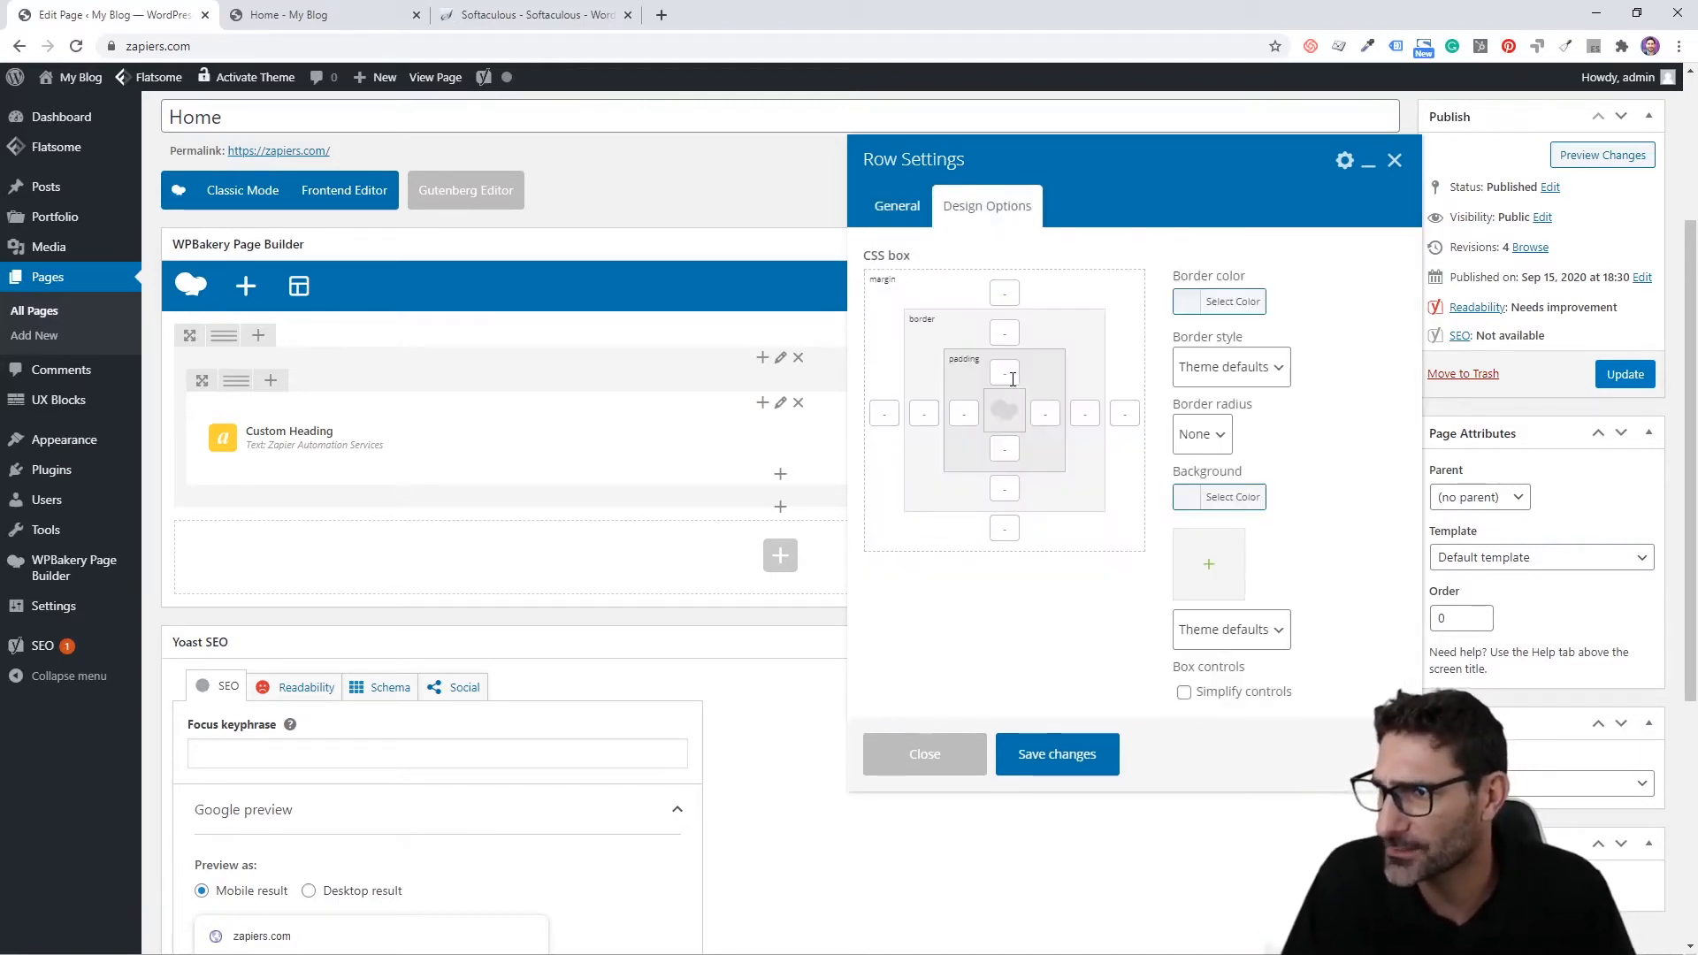
click(1233, 497)
click(1331, 489)
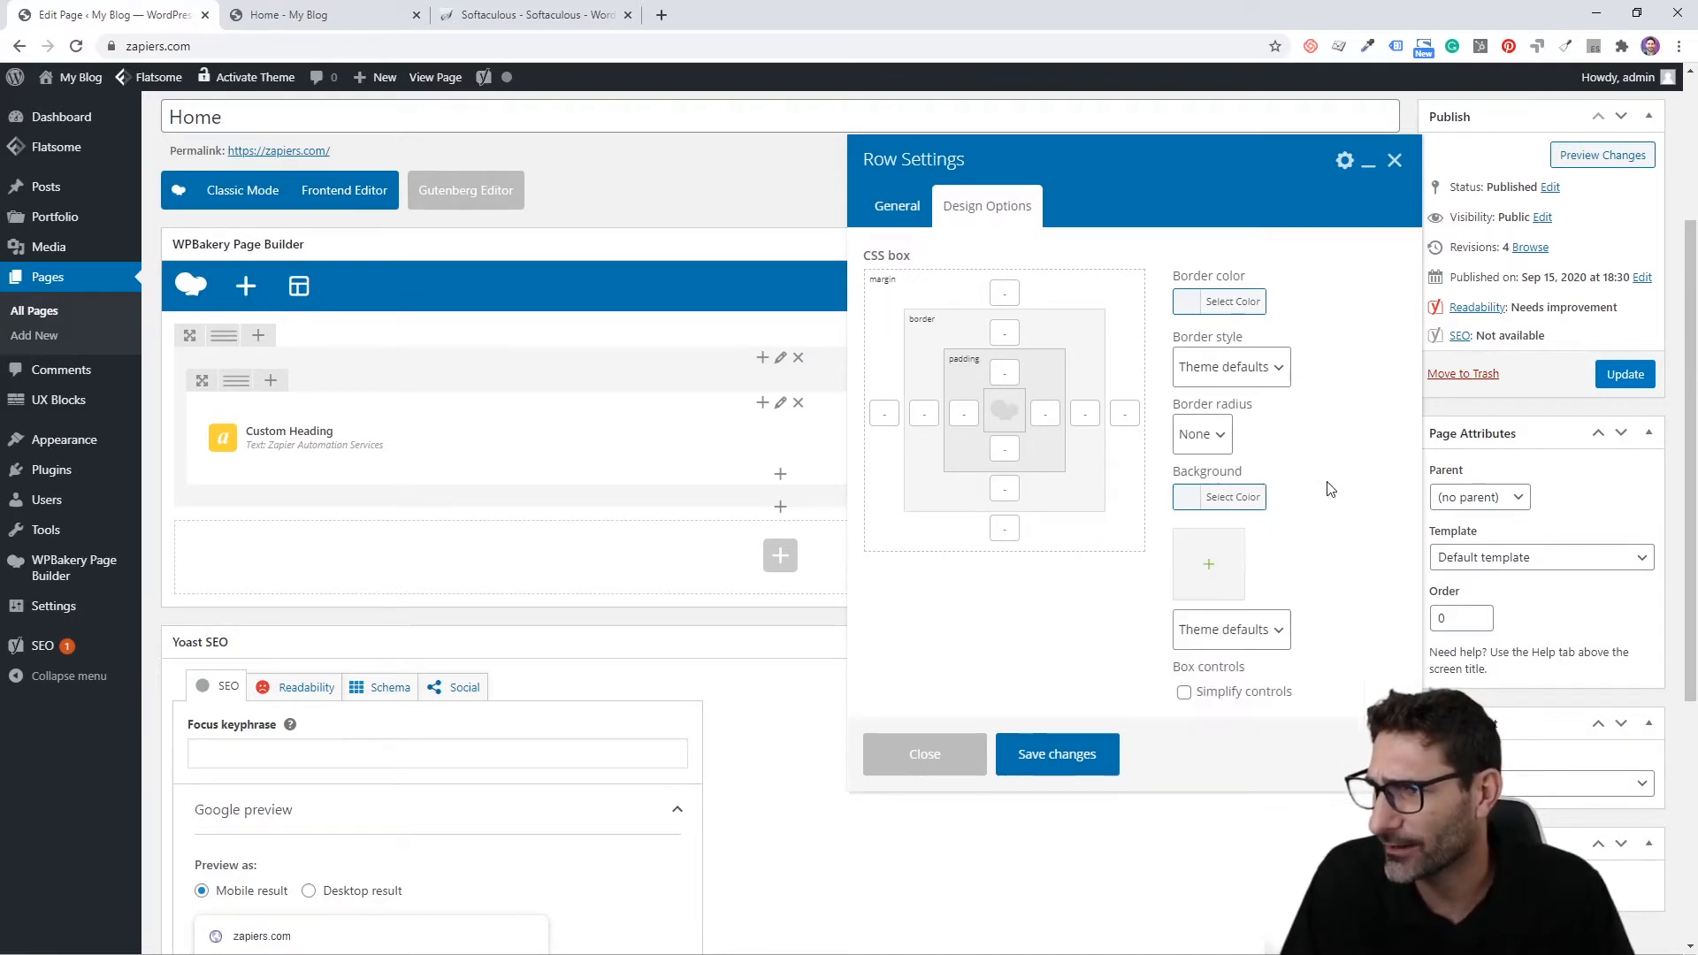
click(1232, 505)
click(1360, 500)
click(1247, 498)
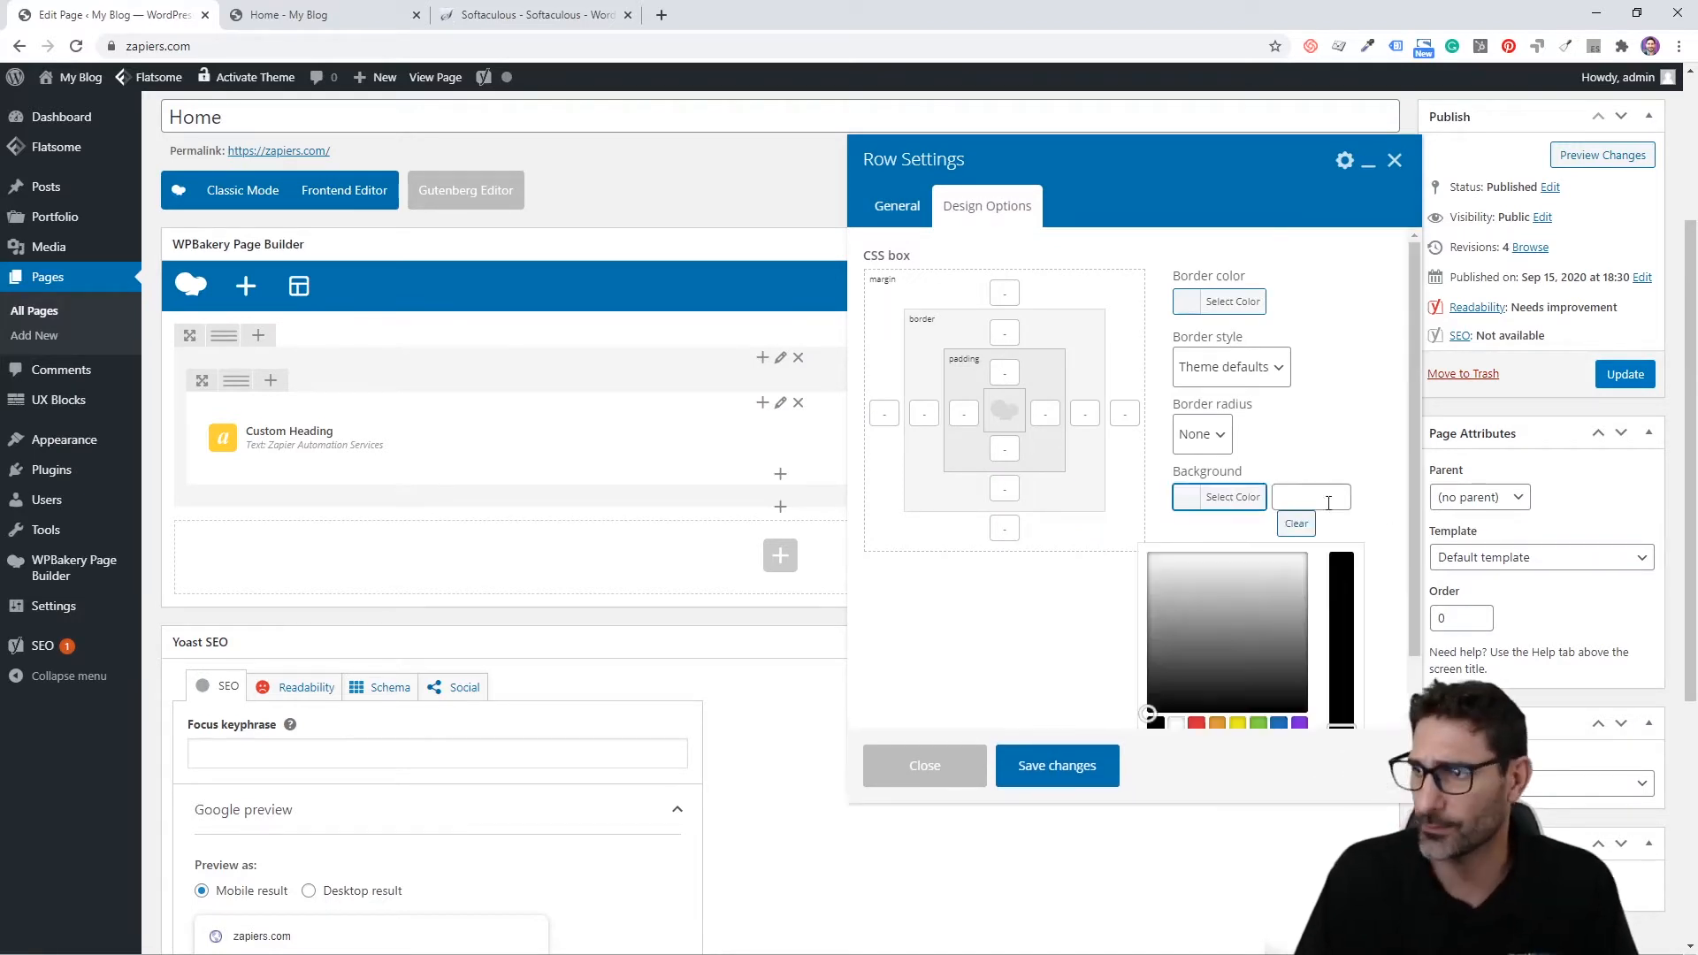
click(1336, 502)
text(f1f1f1)
click(1344, 404)
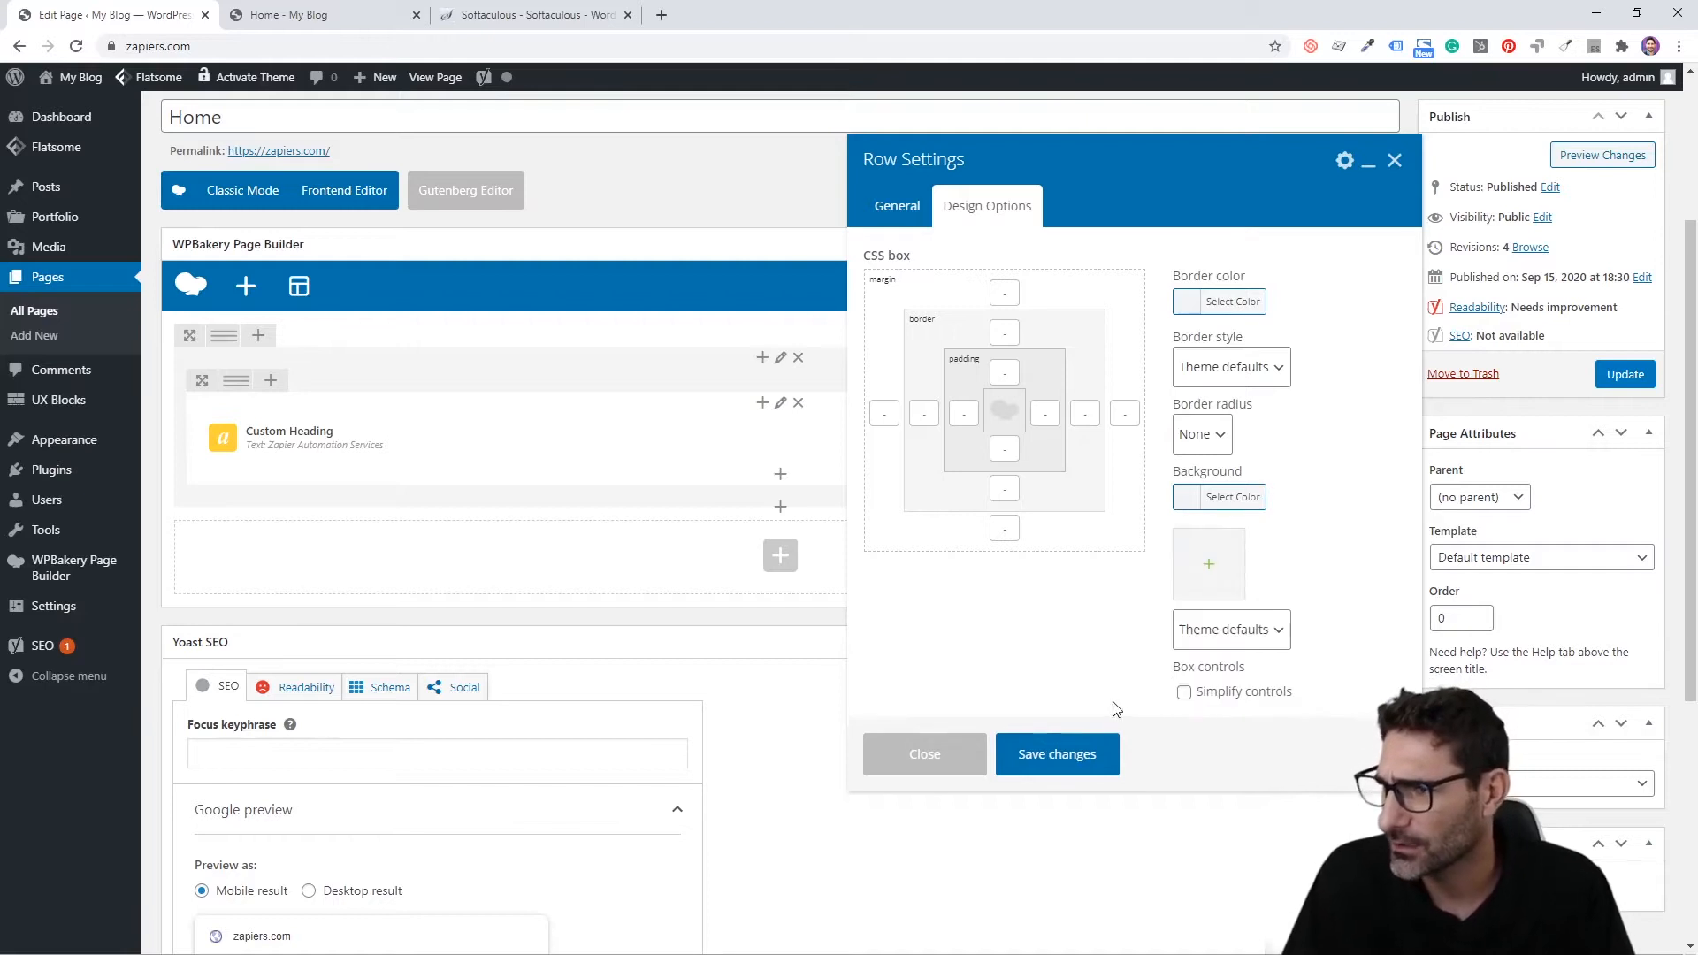
click(1089, 753)
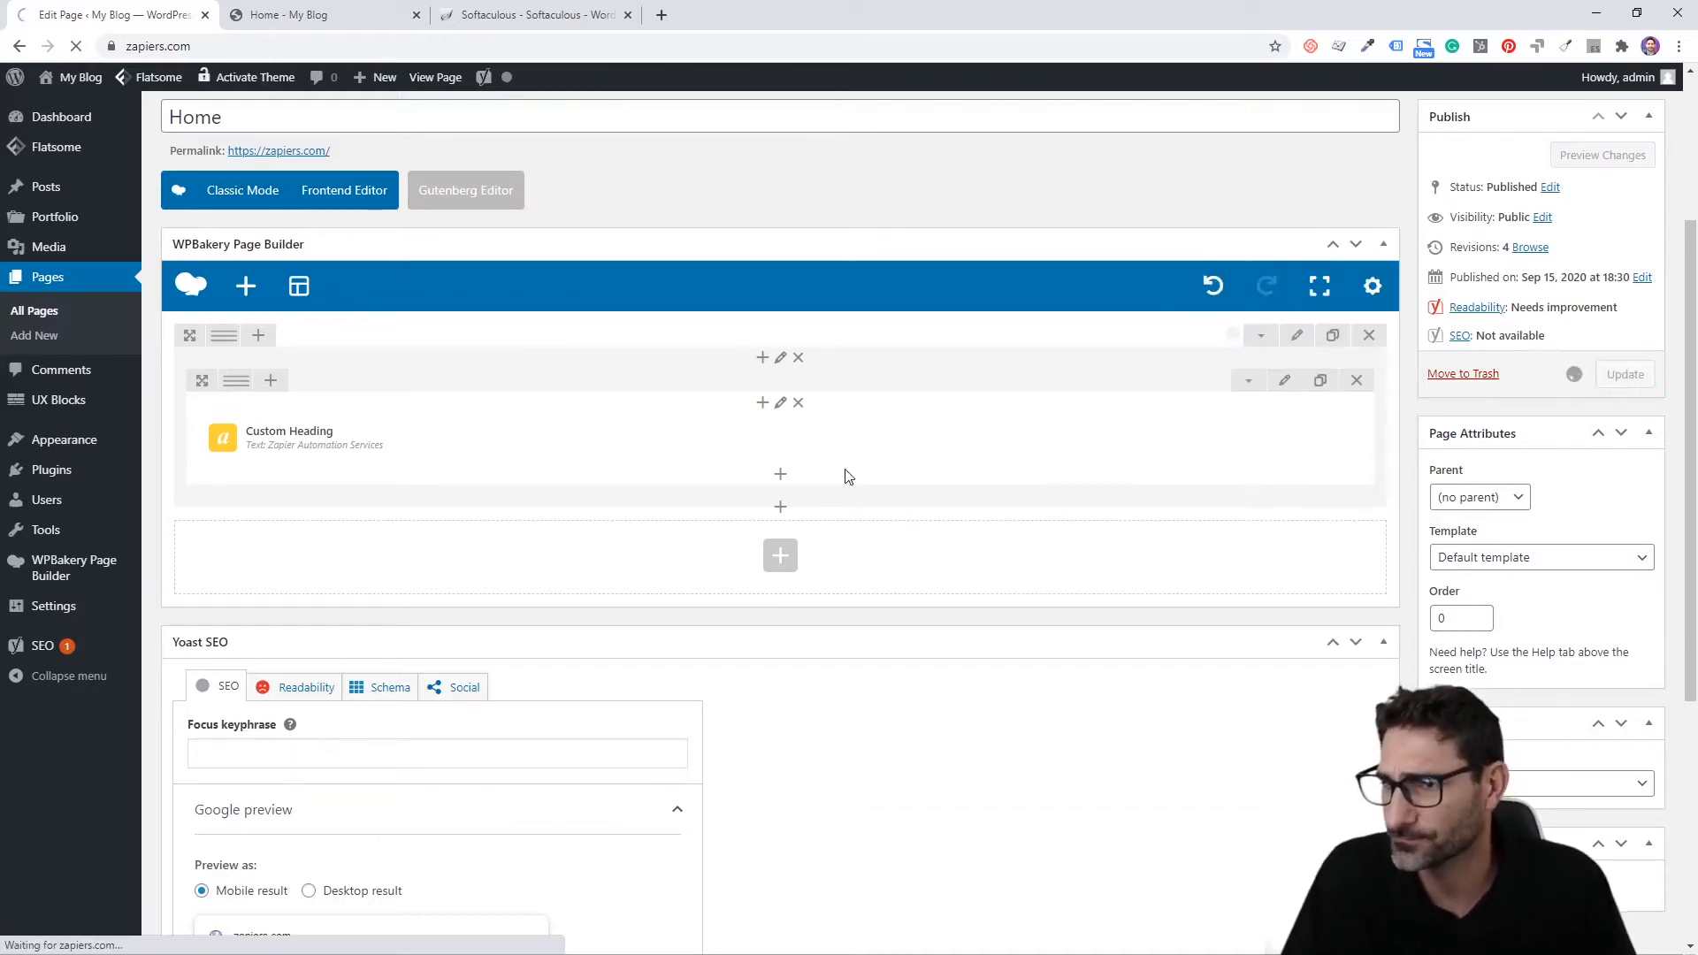
Step: Reload the live home page and inspect the heading row's stretched background and spacing
click(301, 15)
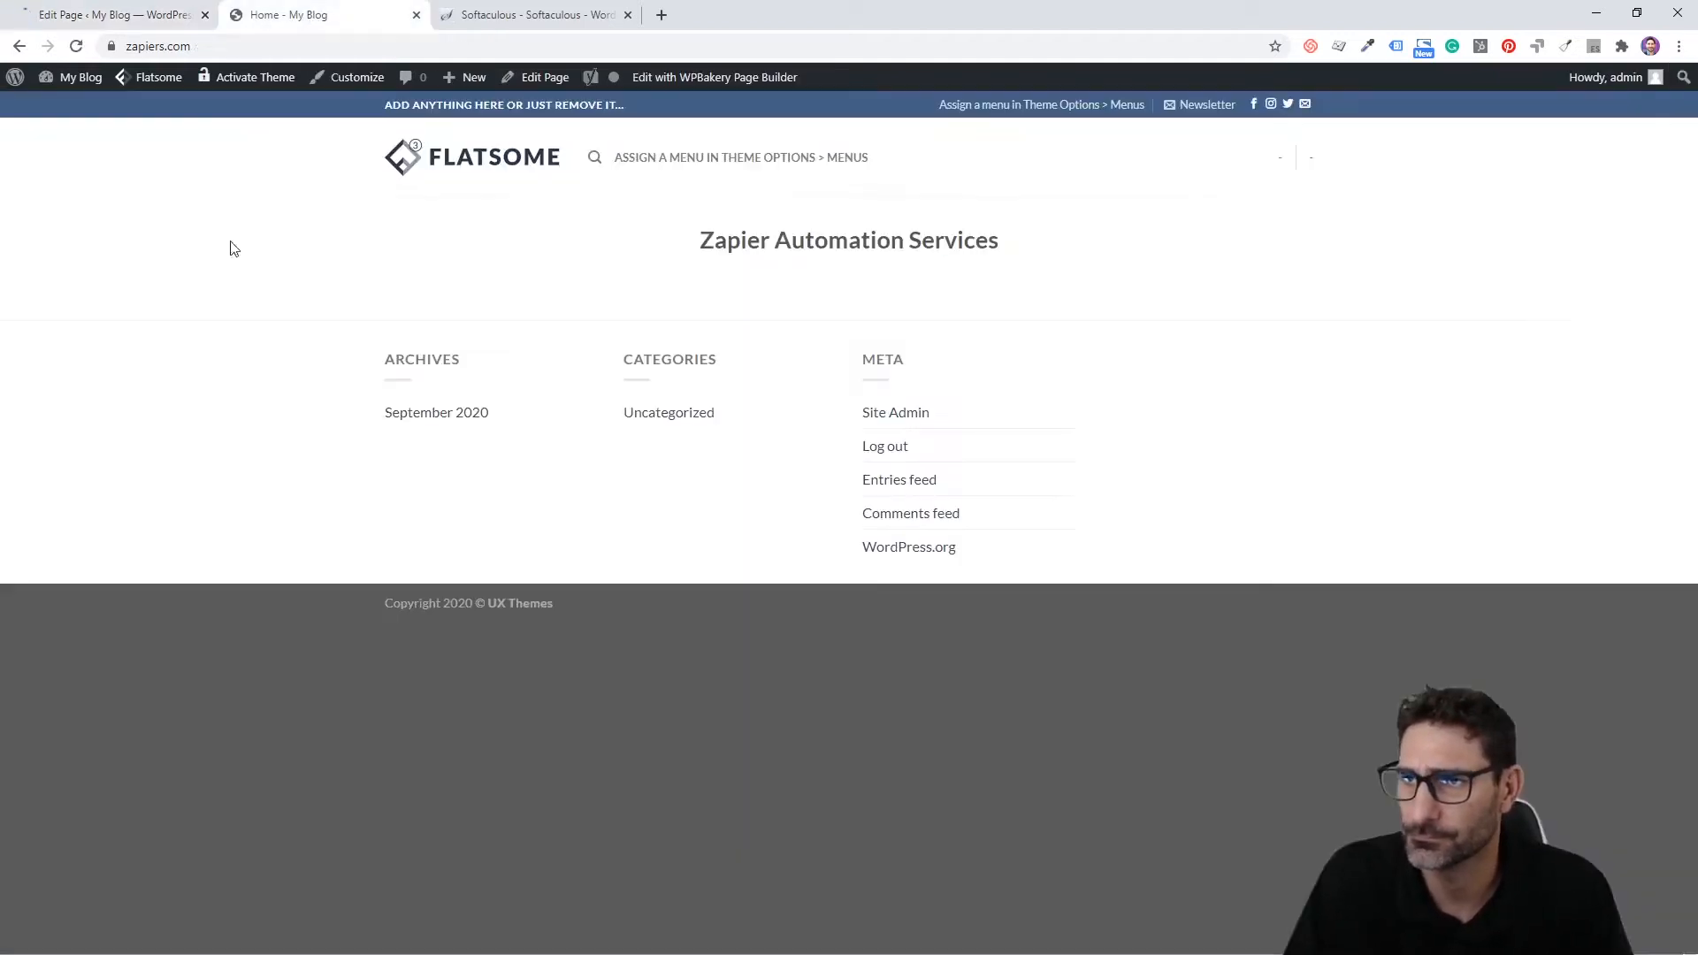
key(F5)
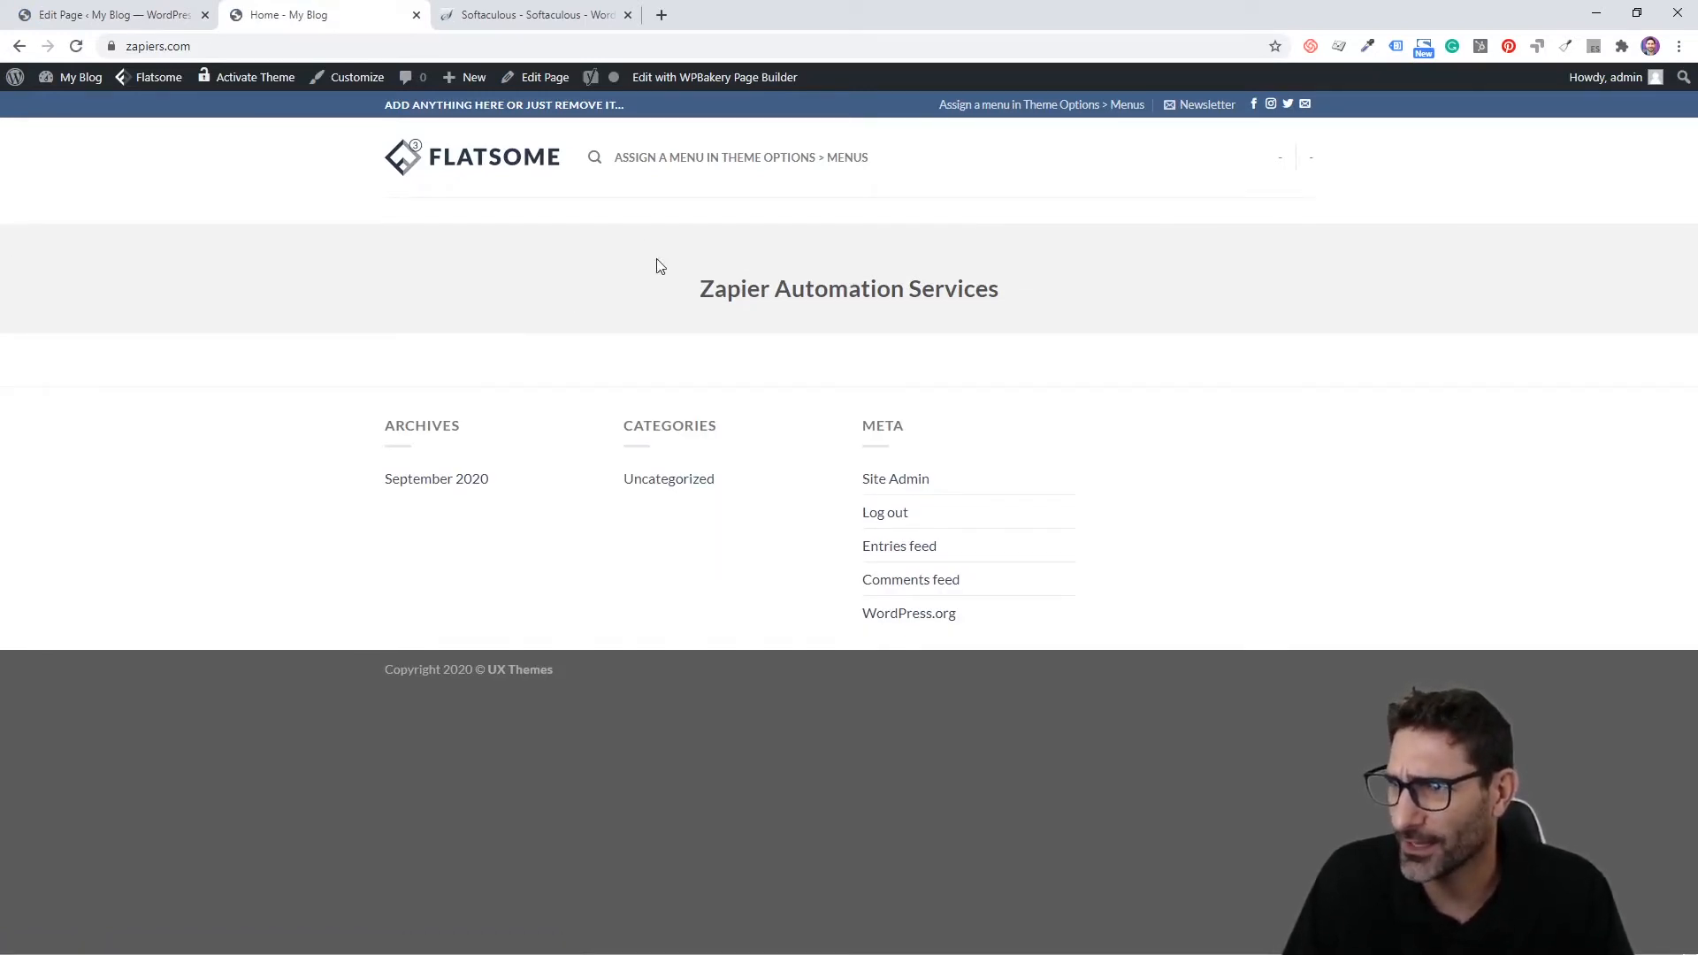
drag(657, 267, 1069, 300)
click(858, 351)
Step: Open the browser developer tools on the live page and select the inner row element that wraps the heading
key(ctrl+shift+j)
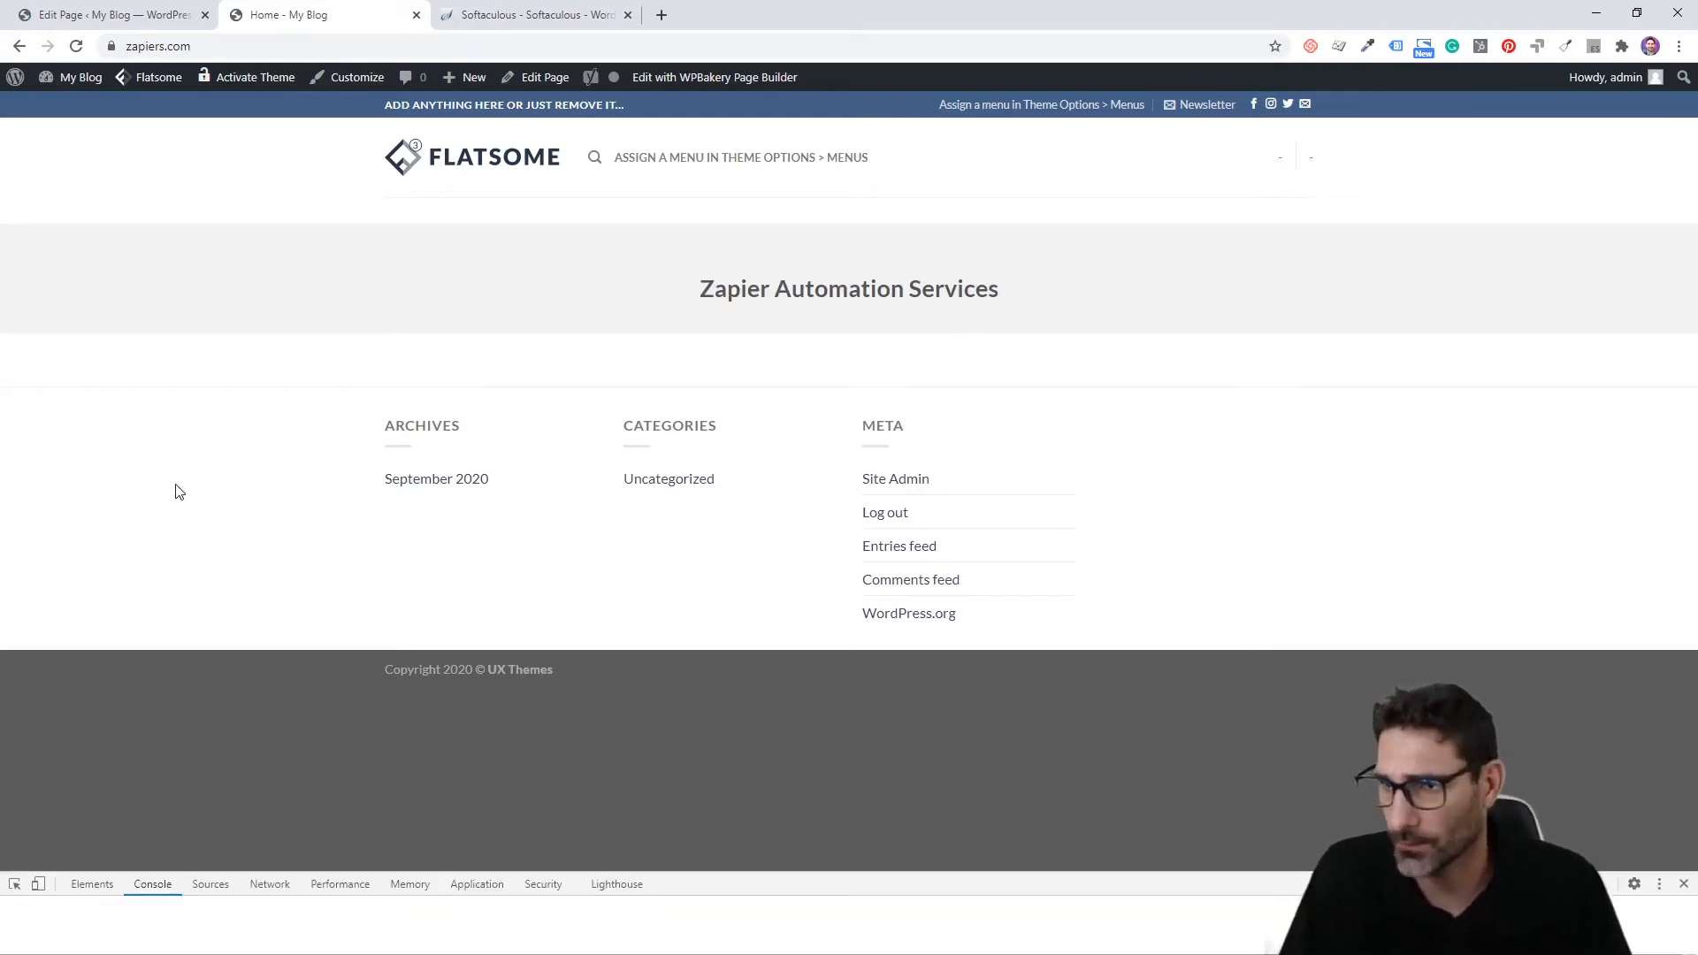
drag(955, 874, 897, 474)
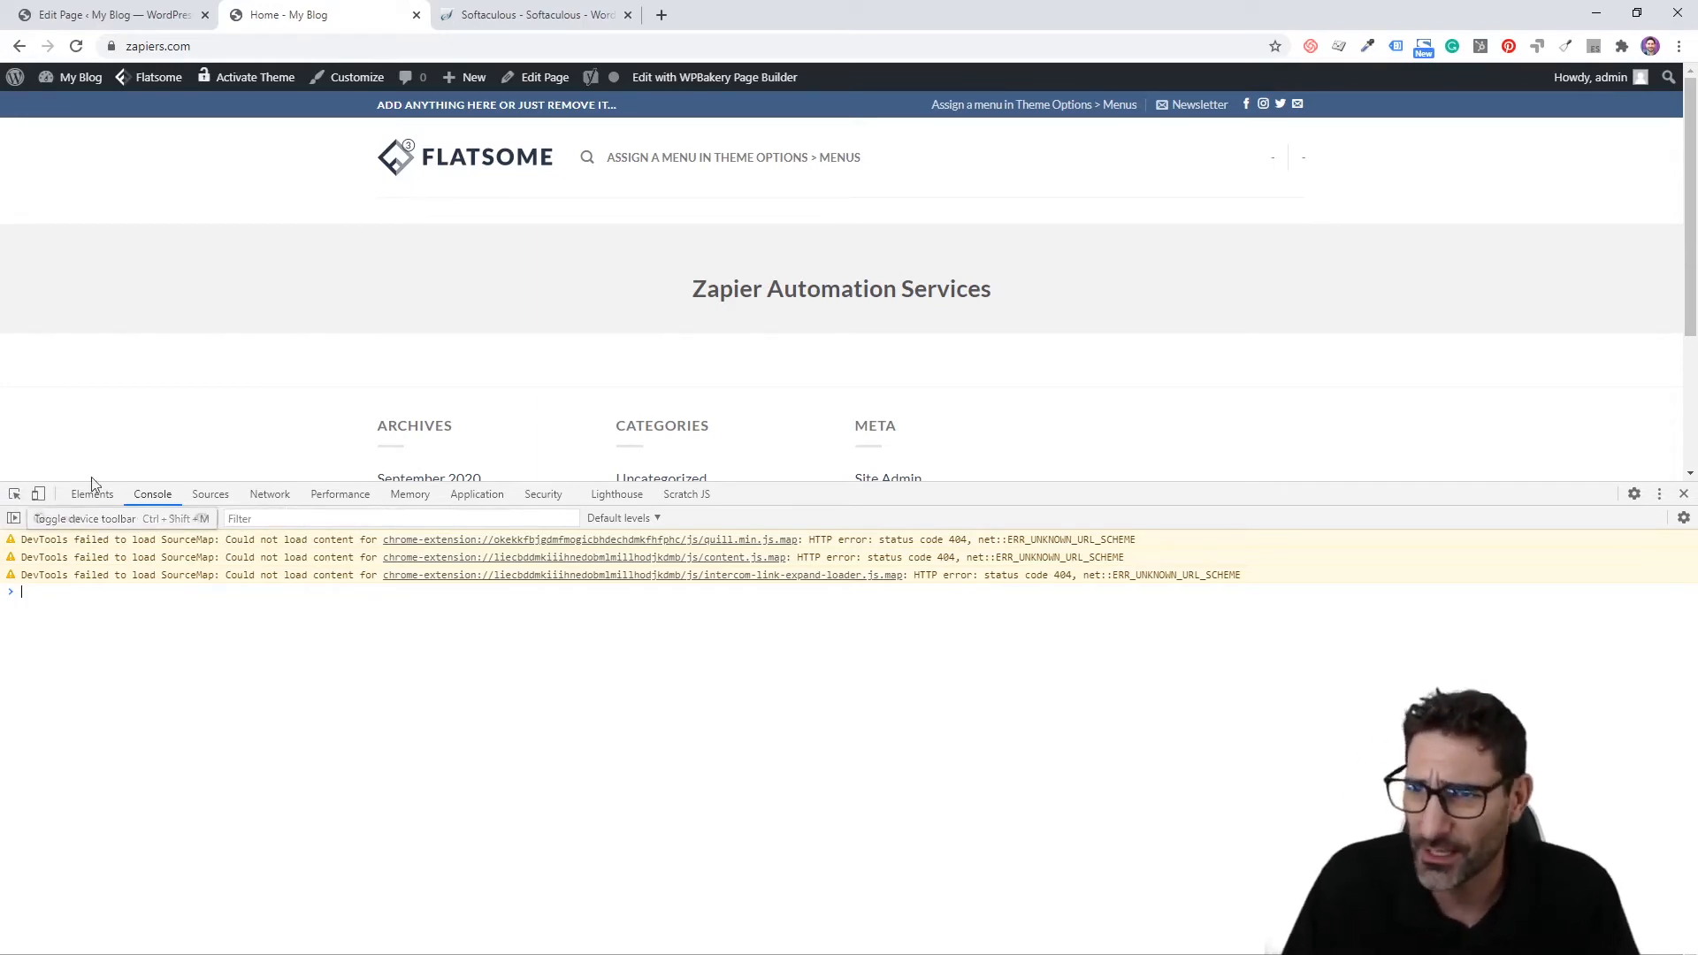
scroll(383, 375, down, 1)
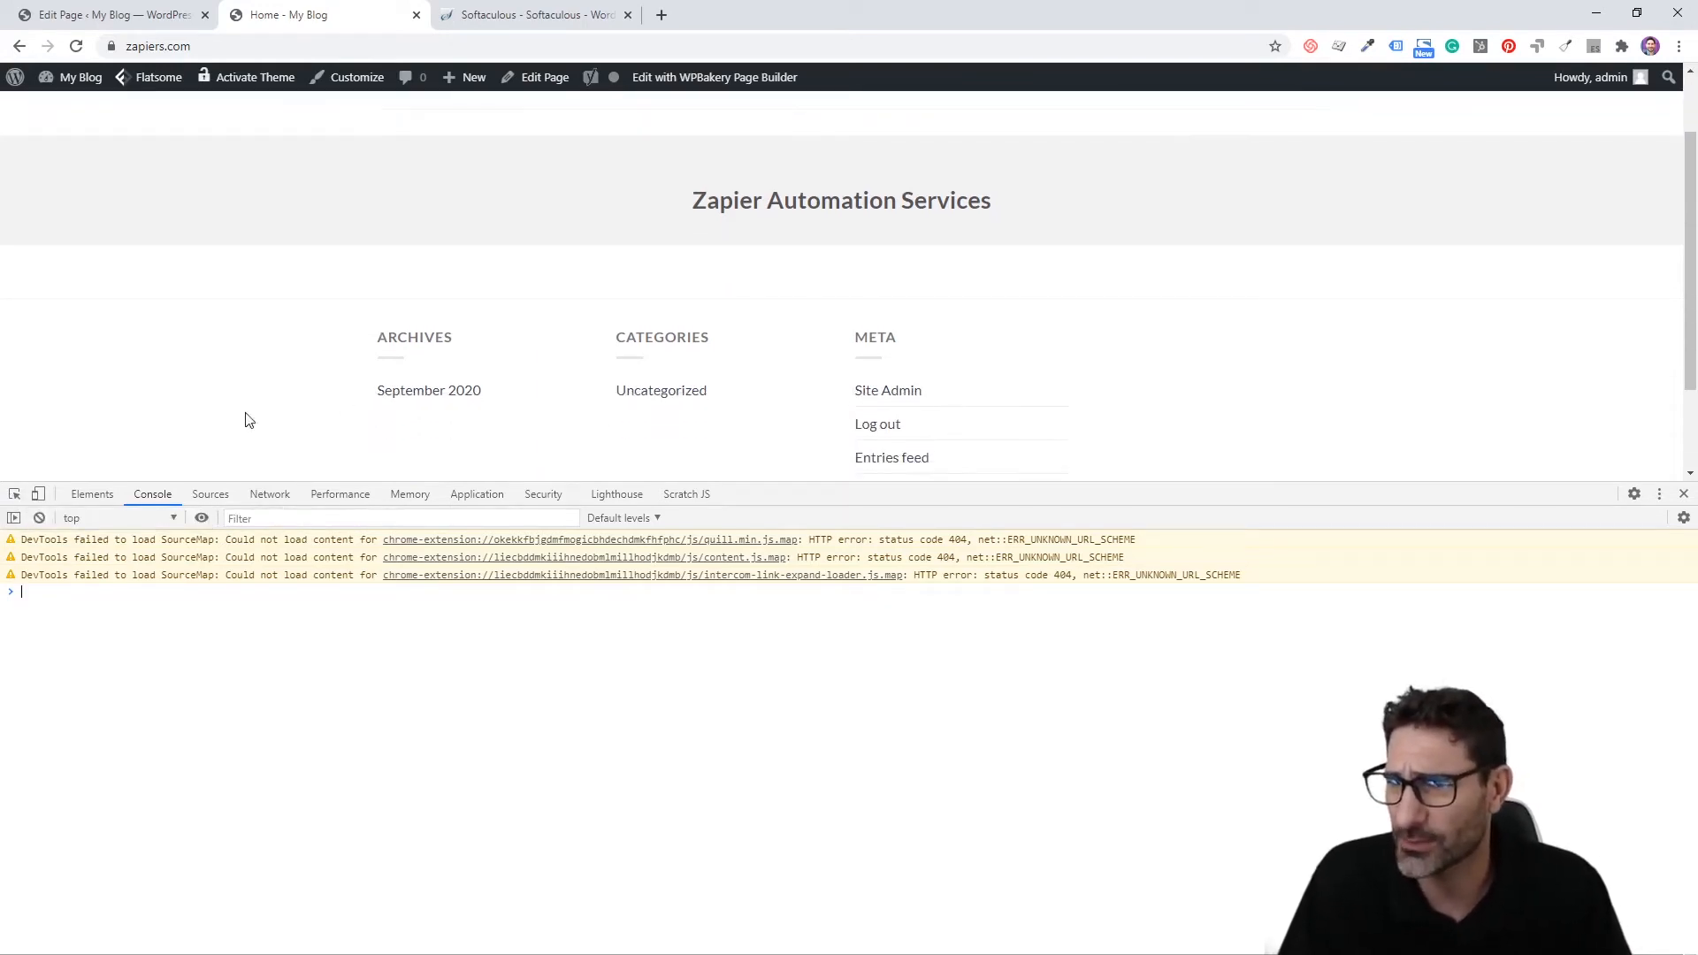
click(12, 497)
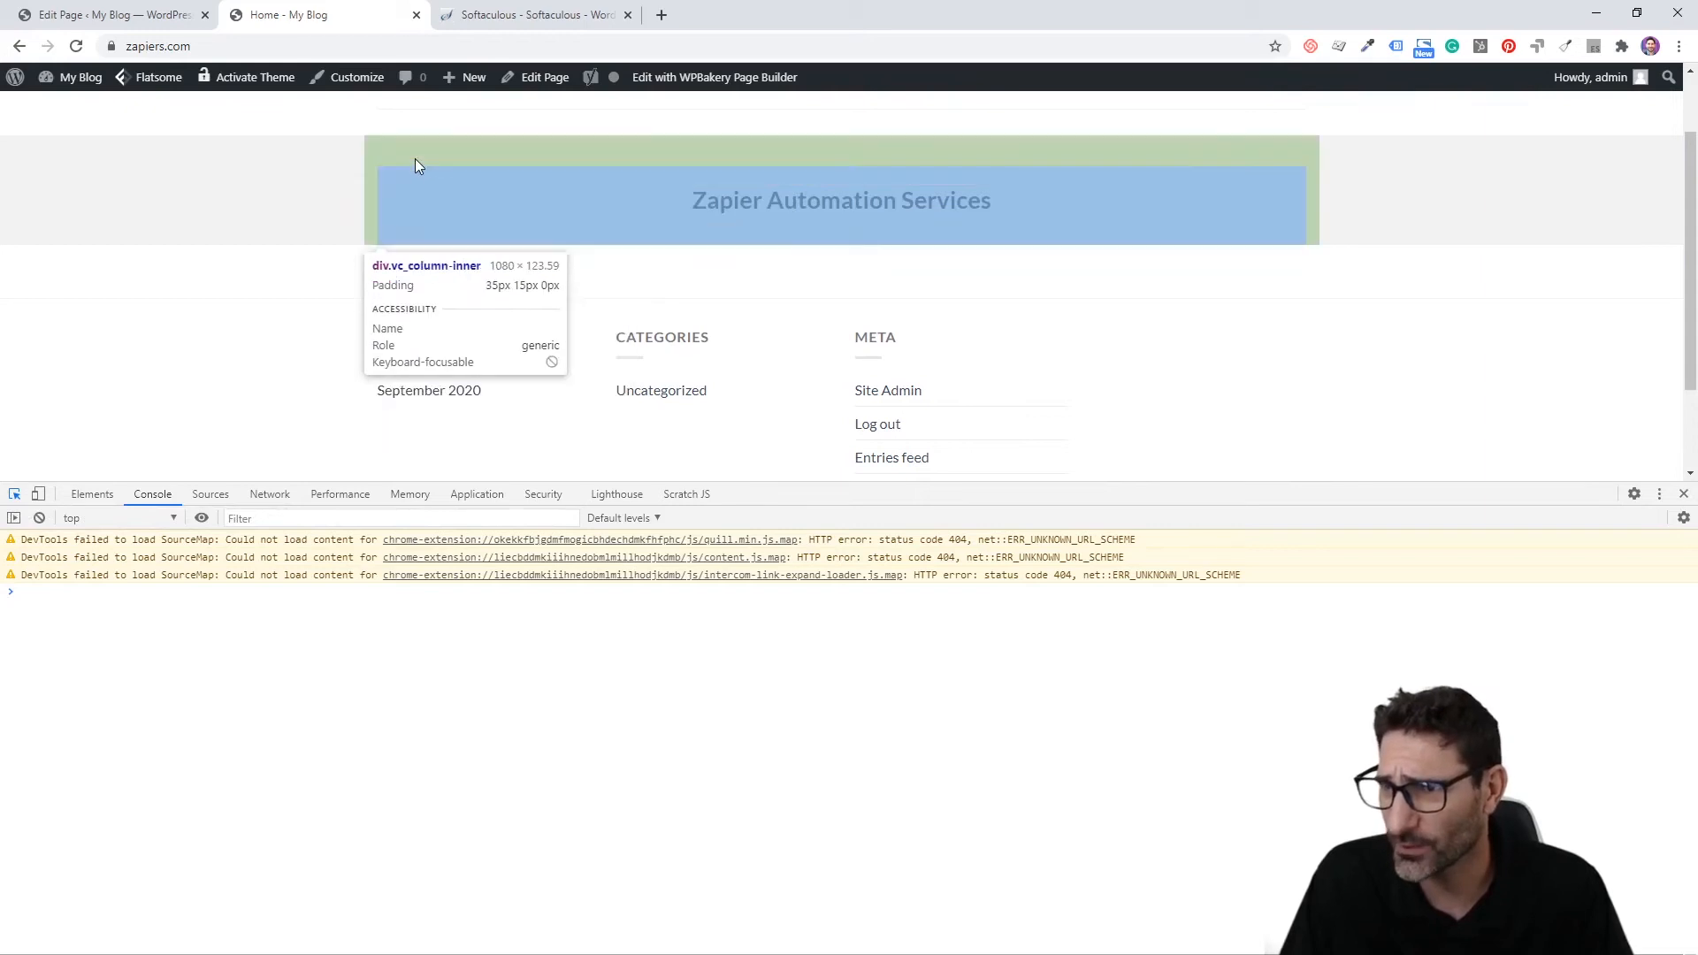
click(450, 193)
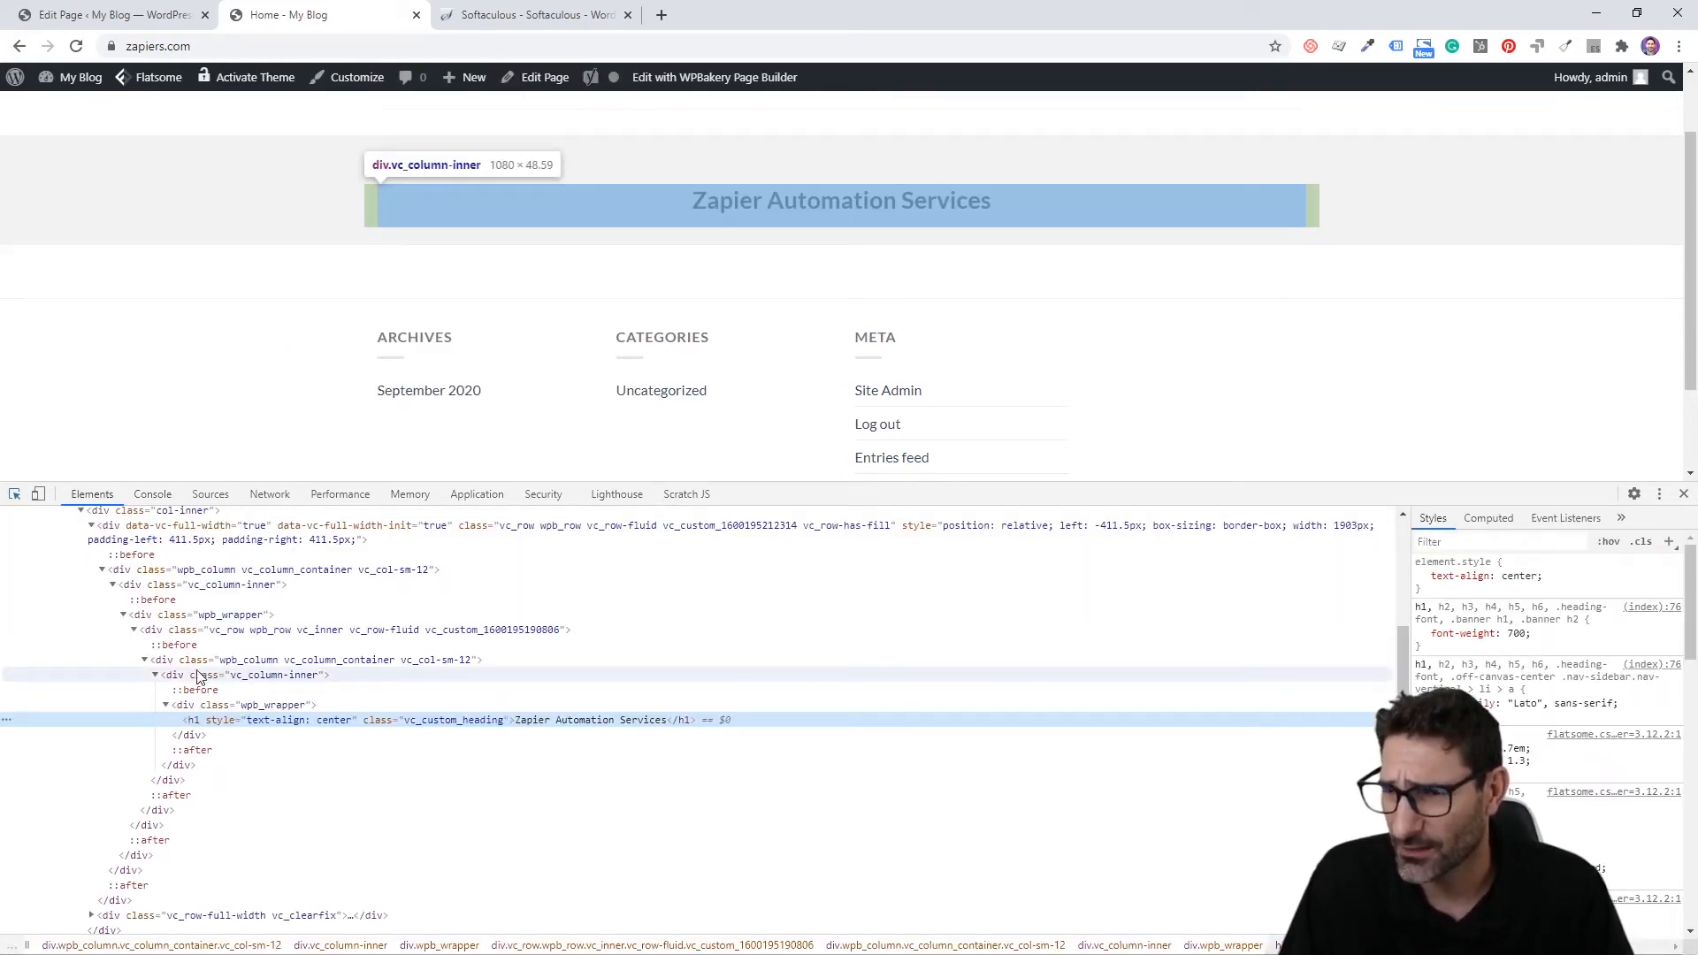
click(172, 631)
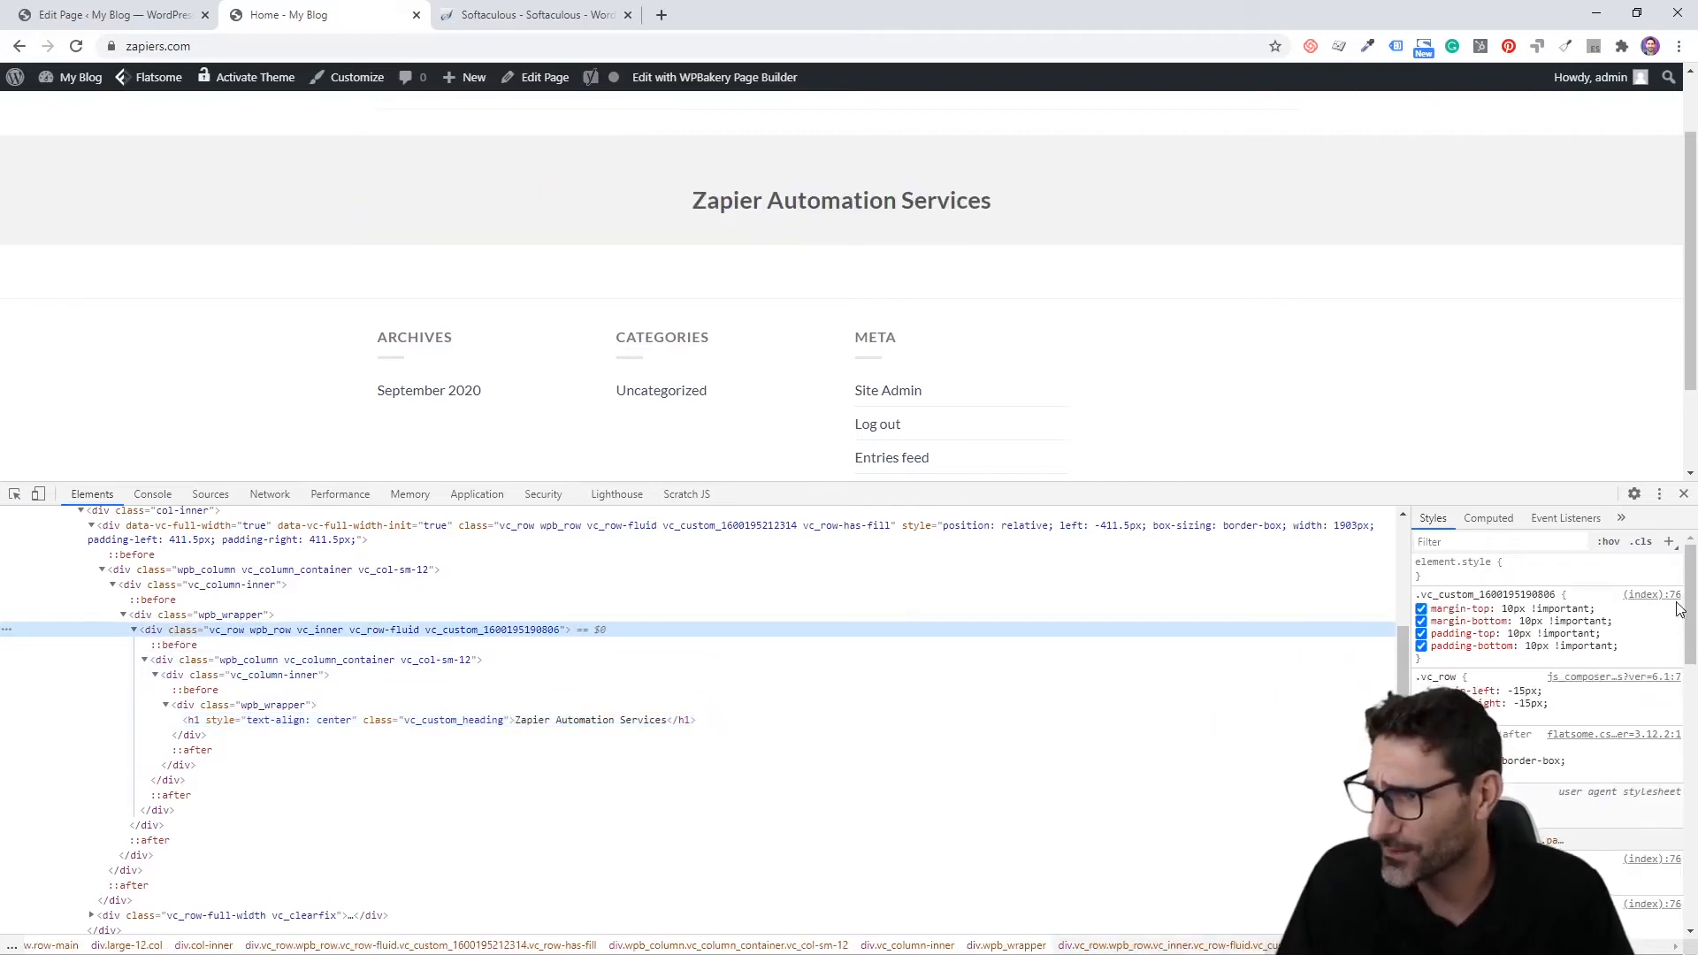
Step: Preview a 30px margin-top on the inner row by editing its custom style rule
click(1512, 609)
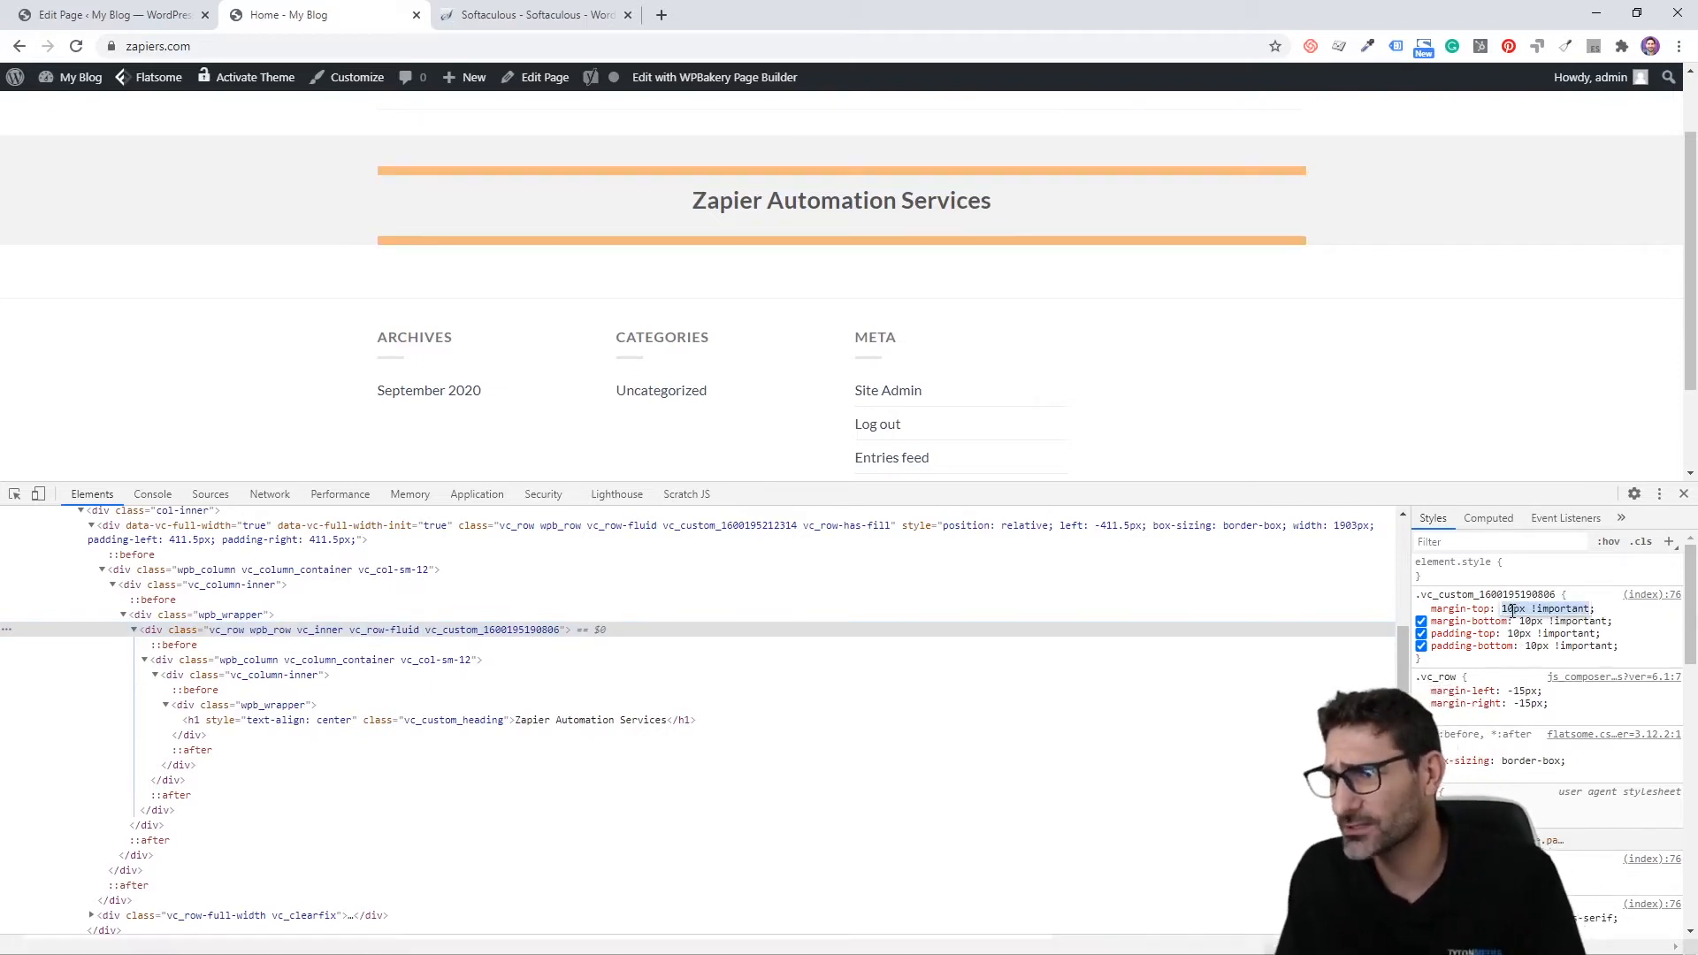
click(1512, 610)
scroll(1425, 459, up, 1)
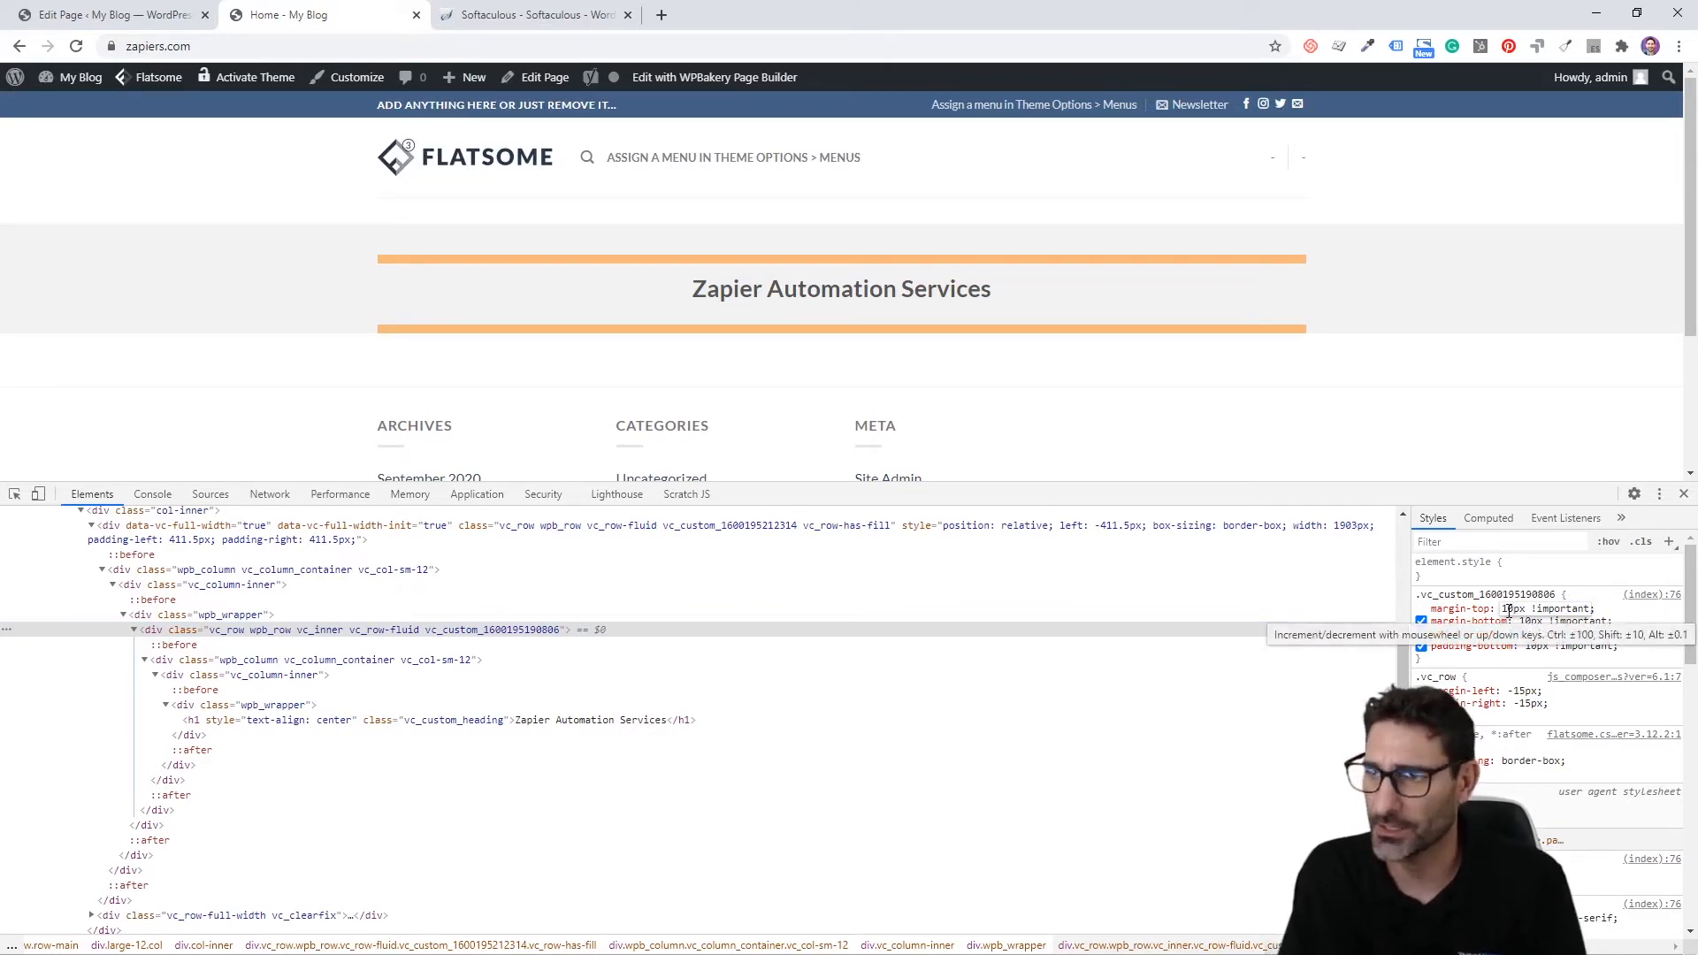
scroll(1513, 610, up, 20)
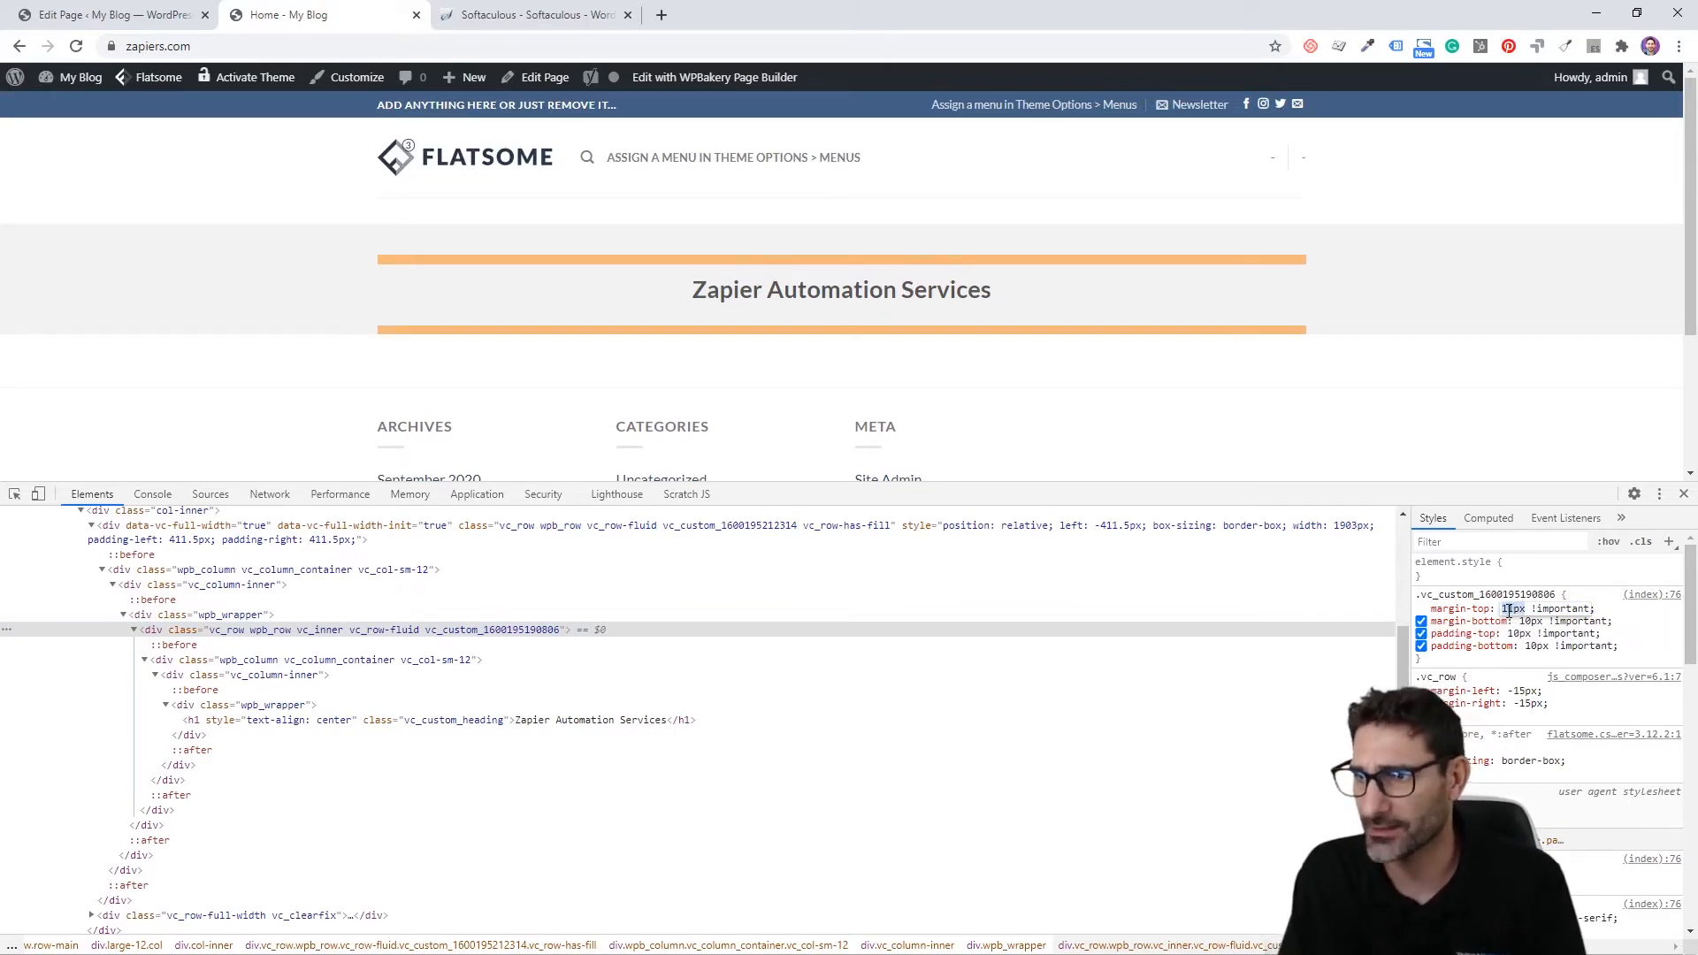
Step: Increase the inner row's padding-bottom in the inspected styles to 59px
click(1537, 647)
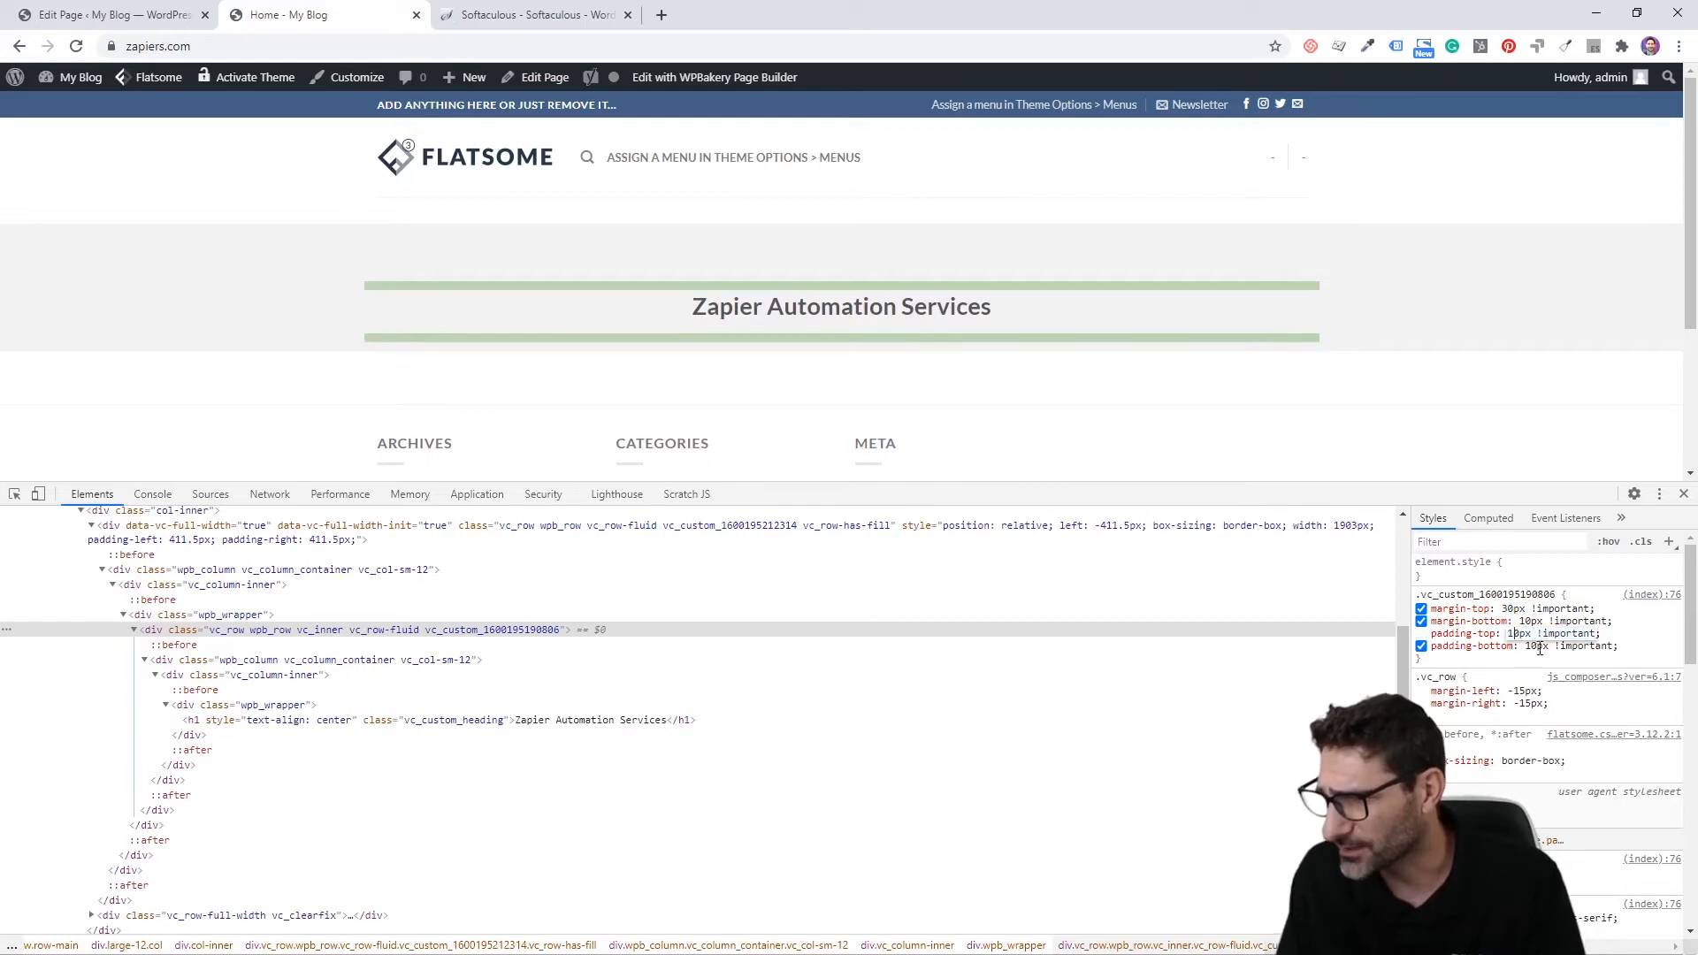
scroll(1535, 647, up, 20)
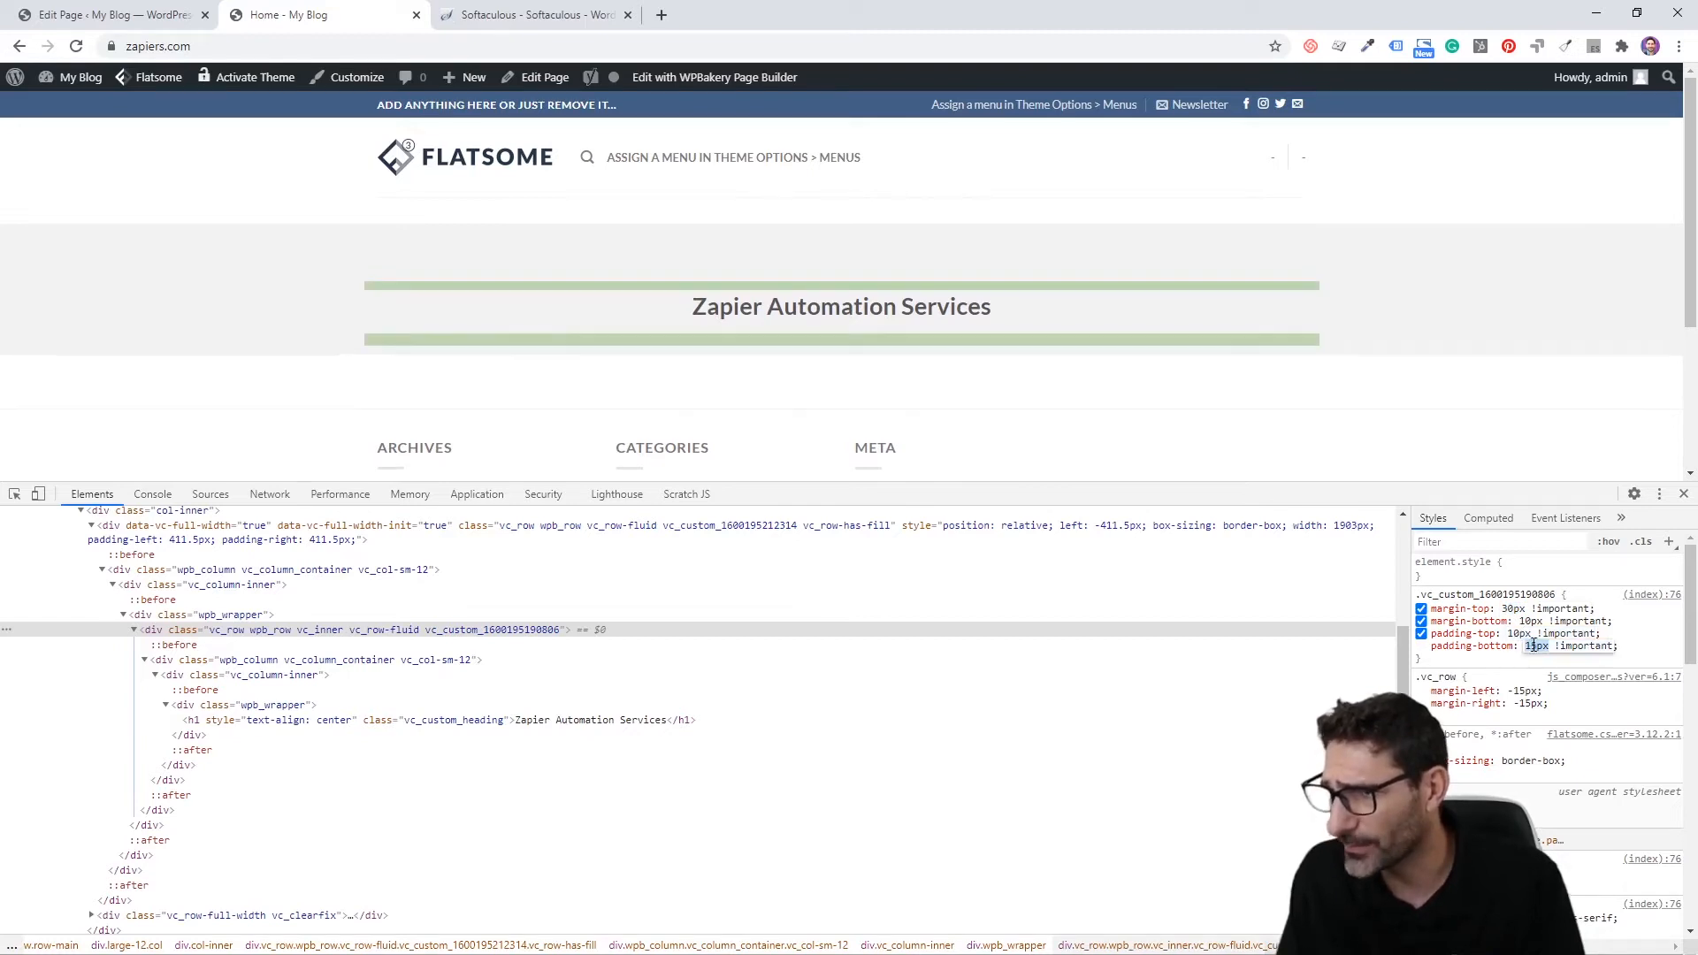
key(Up)
key(Up)
key(Up)
key(Up)
key(Up)
key(Up)
key(Up)
key(Up)
key(Up)
key(Up)
key(Up)
key(Up)
key(Up)
key(Up)
key(Up)
key(Up)
key(Up)
key(Up)
key(Up)
key(Up)
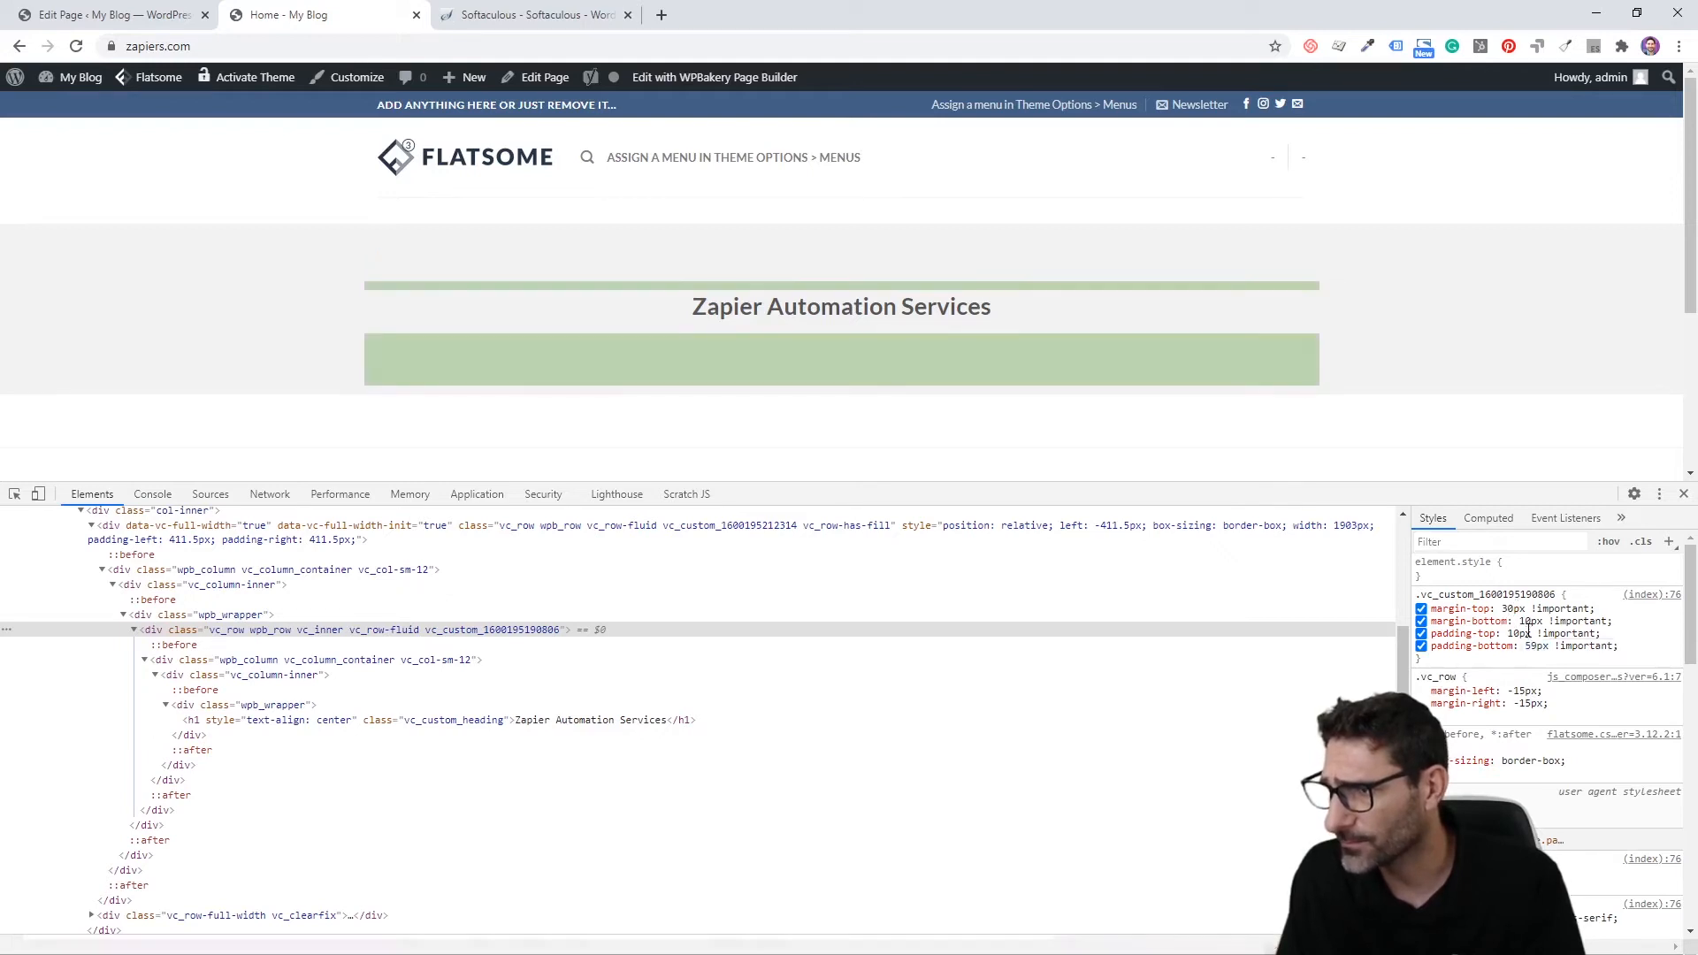
Step: Increase the inner row's padding-top in the inspected styles to 26px
click(1517, 635)
click(1516, 636)
key(Up)
key(Up)
key(Up)
key(Up)
key(Up)
key(Up)
key(Up)
key(Up)
key(Up)
key(Up)
key(Up)
key(Up)
key(Up)
key(Up)
key(Up)
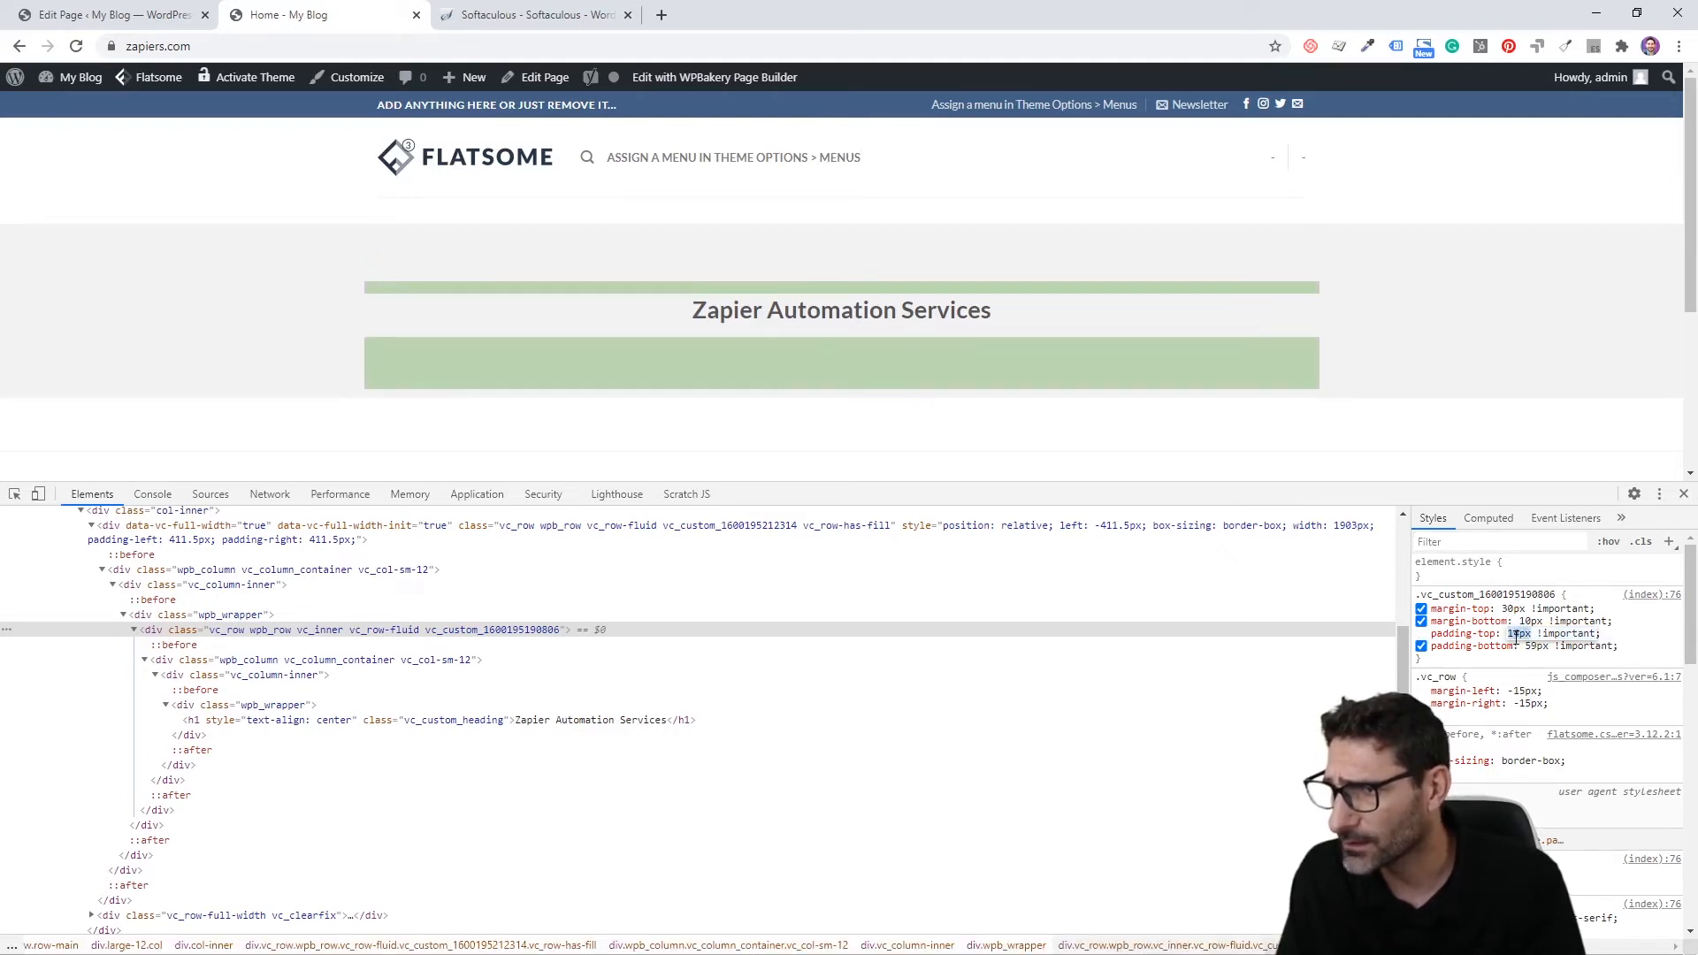
key(Up)
Step: Increase the inner row's margin-bottom in the inspected styles to 36px and close the developer tools
click(1531, 621)
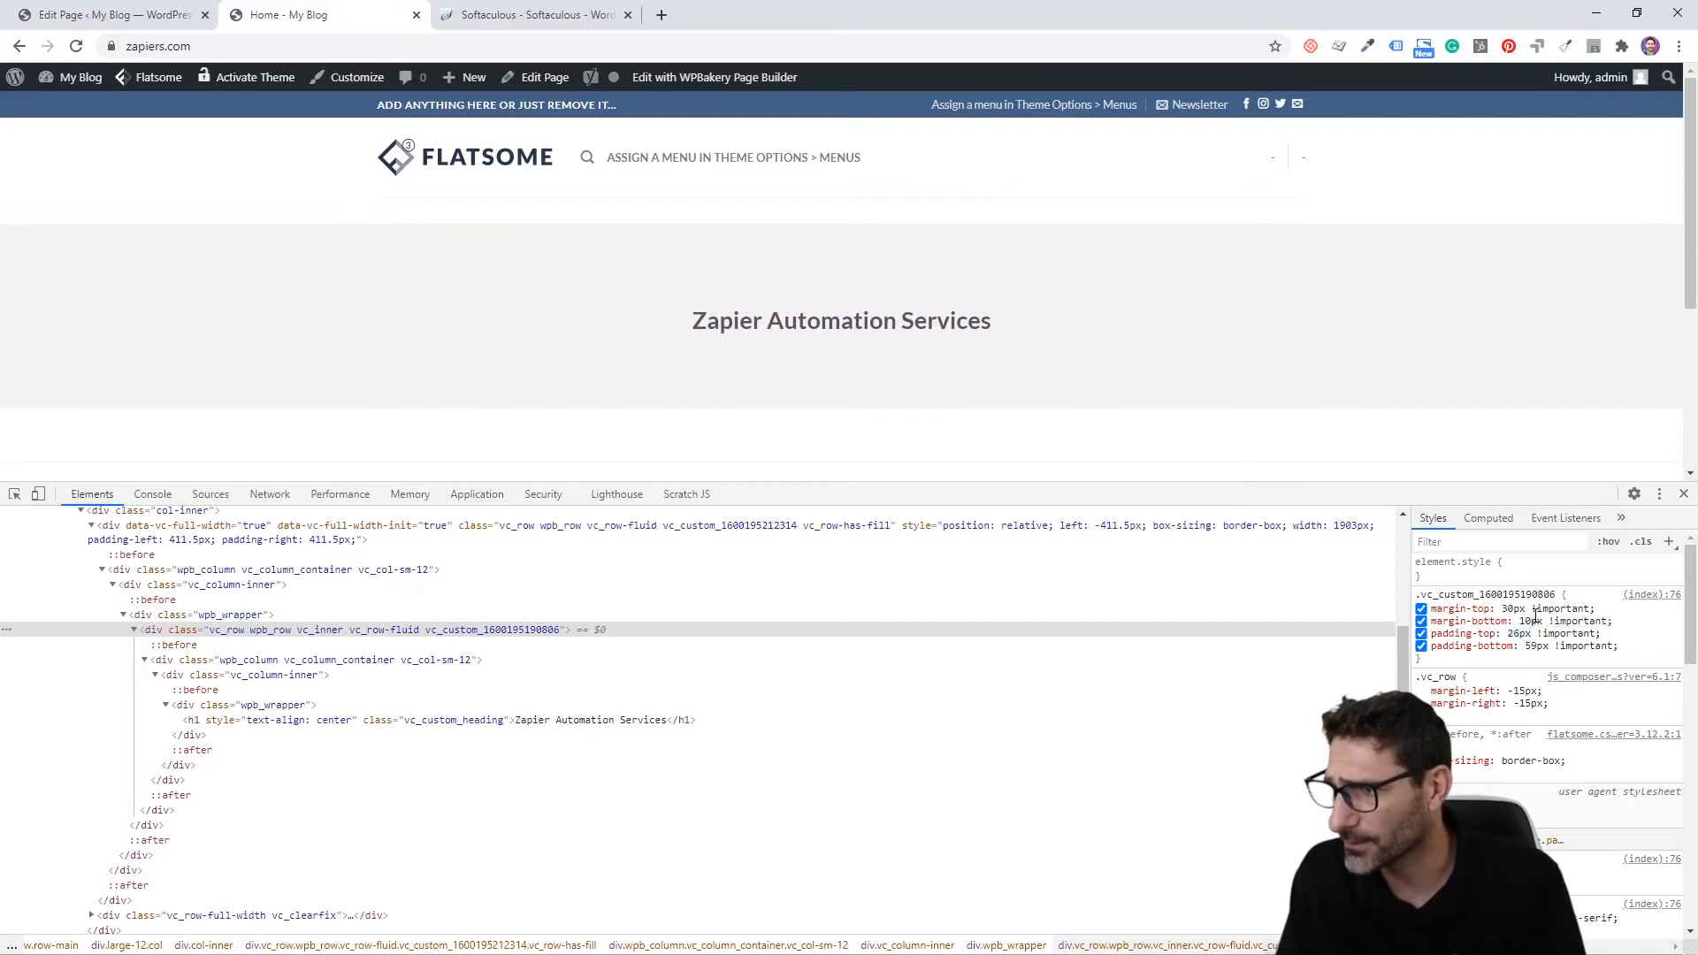
click(1531, 621)
key(Up)
key(Up)
key(Up)
key(Up)
key(Up)
key(Up)
key(Up)
key(Up)
key(Up)
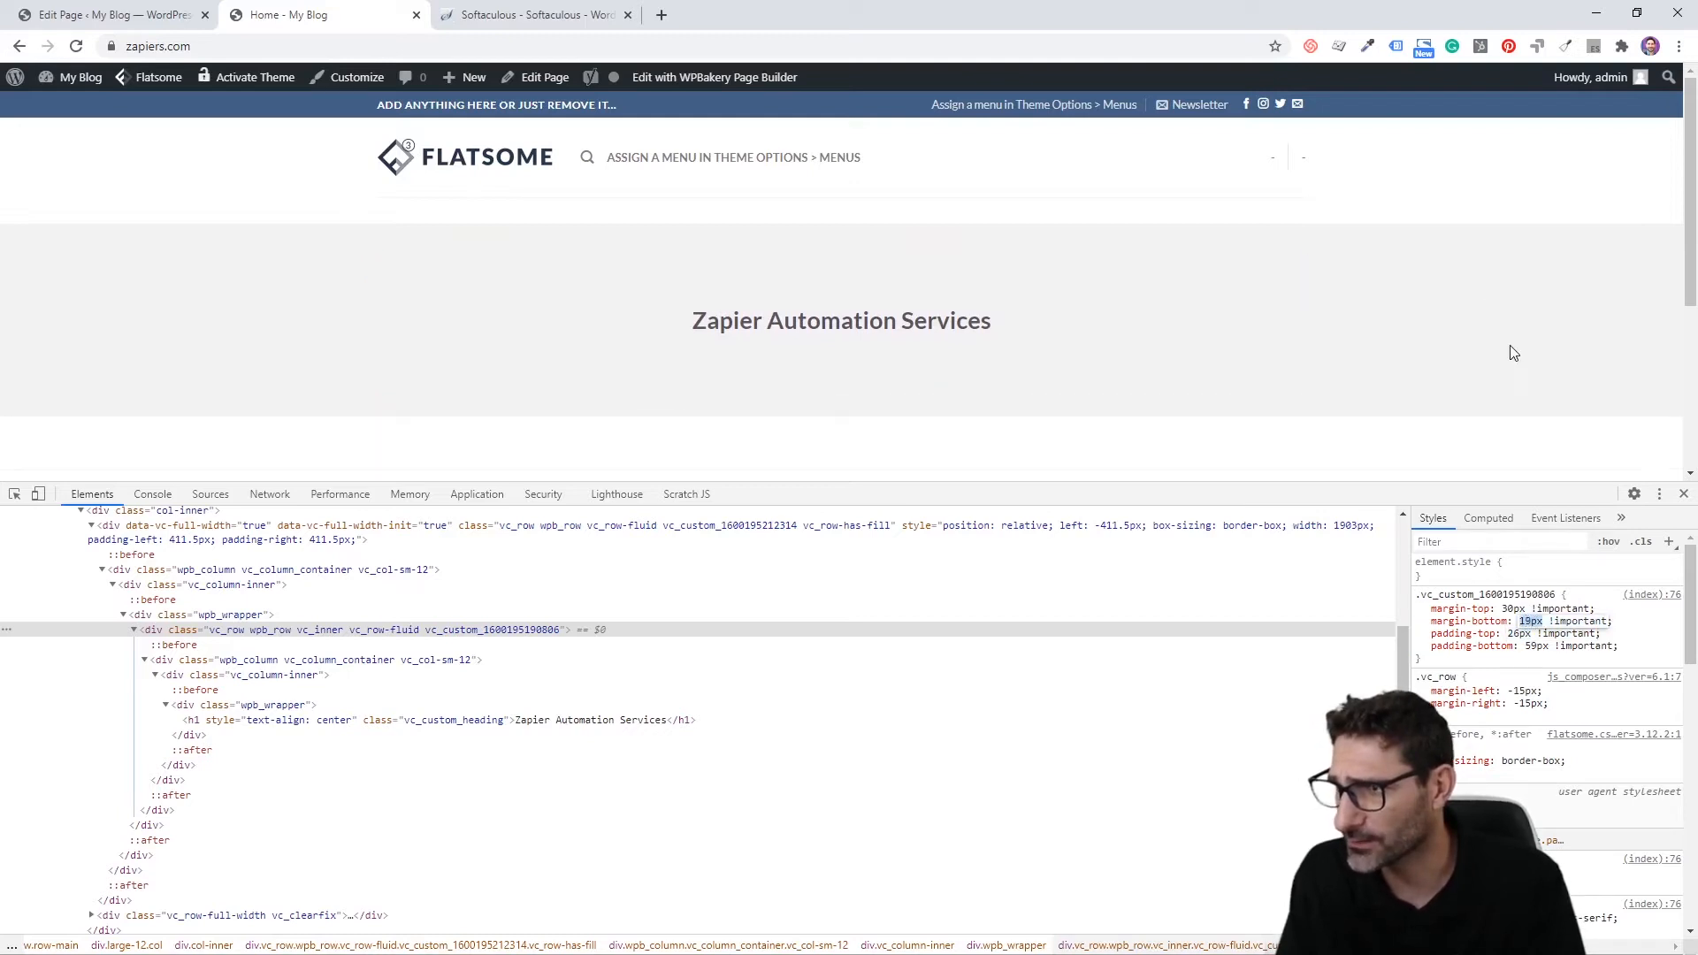
key(Up)
key(Up)
key(Up)
key(Up)
key(Up)
key(Up)
key(Up)
key(Up)
key(Up)
key(Up)
key(Up)
key(Up)
key(Up)
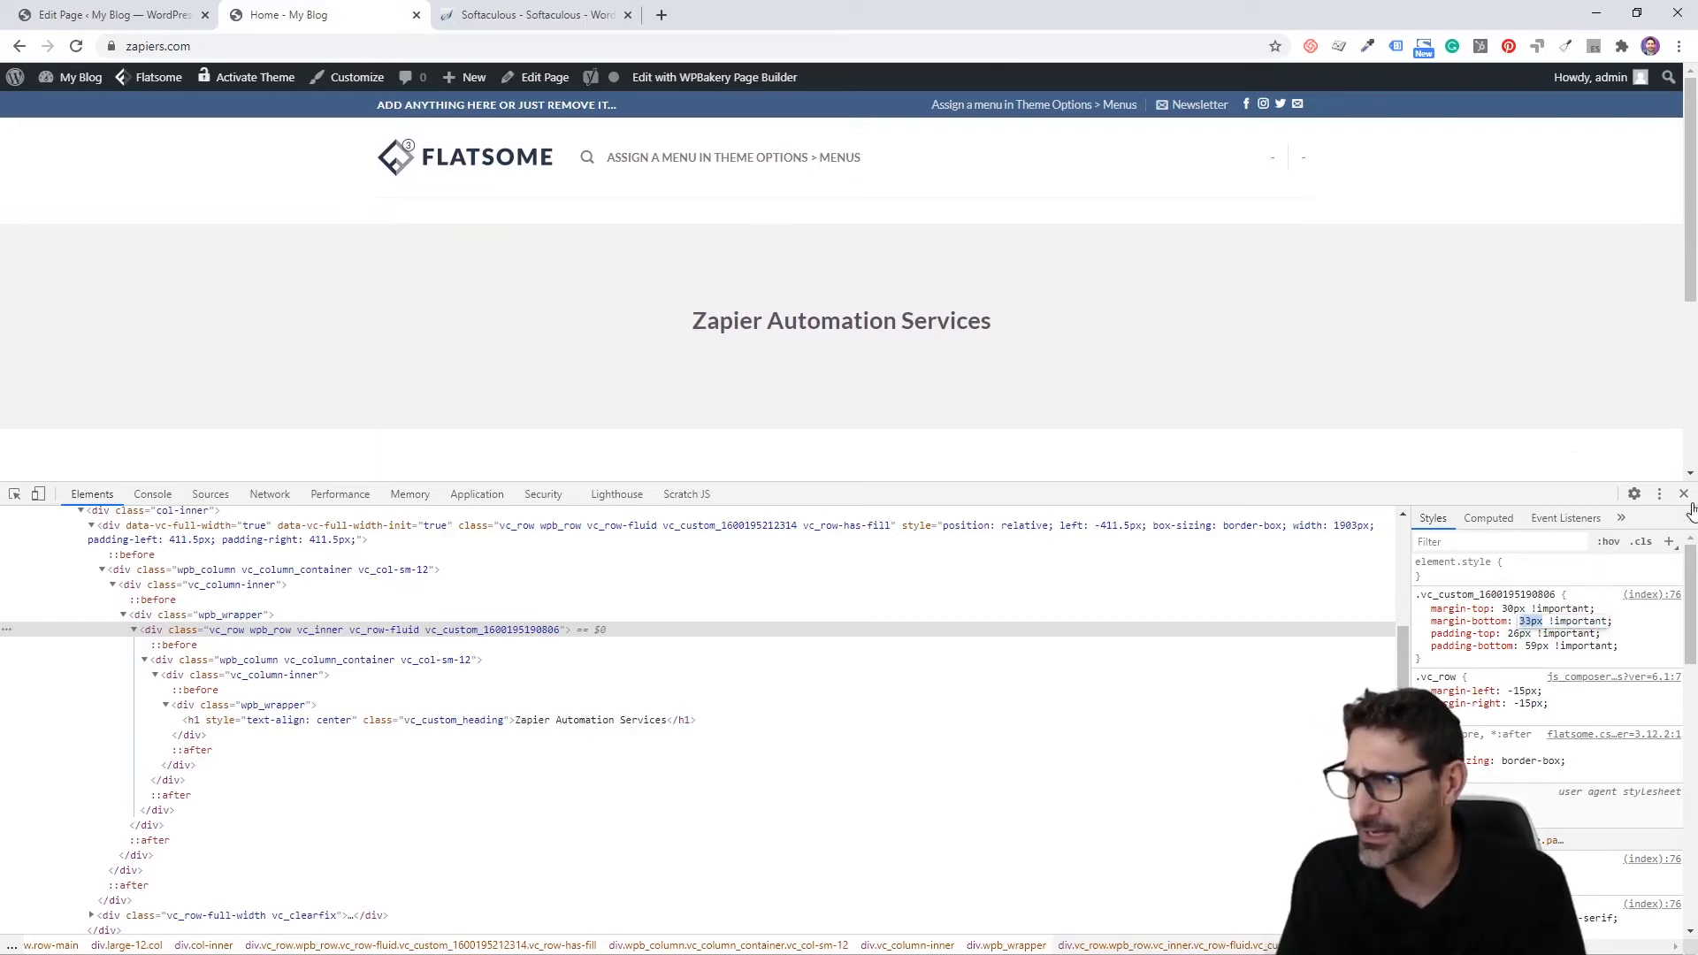
click(1684, 496)
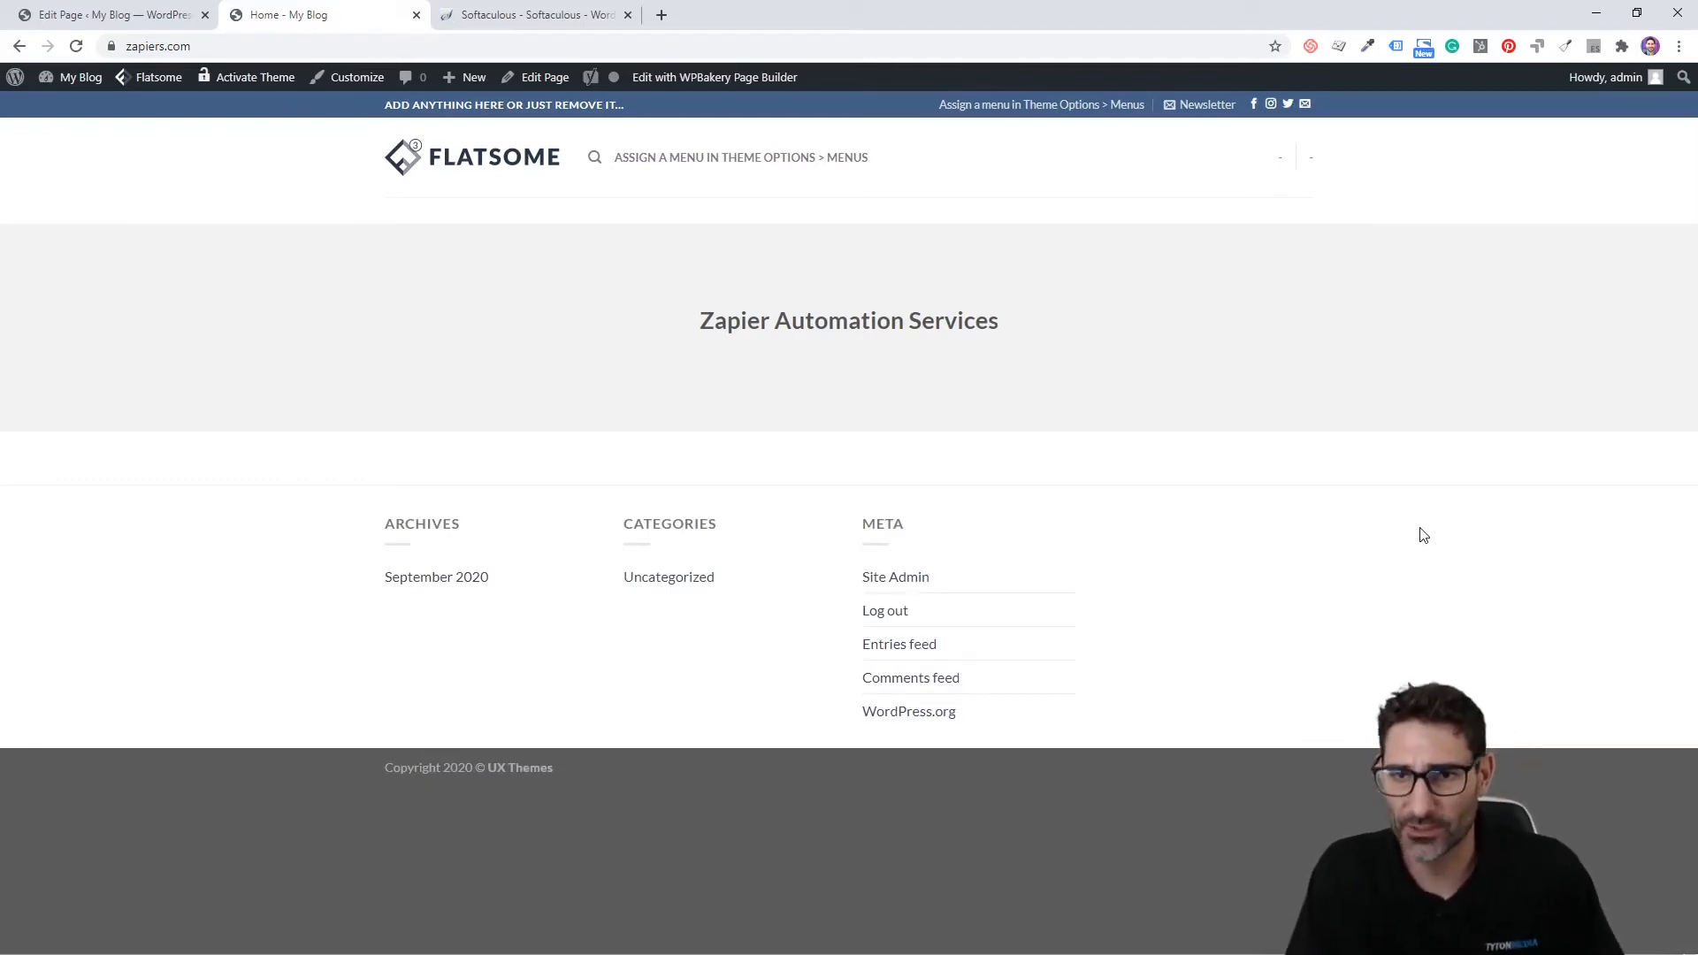
Step: Reopen the developer tools, inspect the heading's inner row and lower its margin-bottom to 35px
key(ctrl+shift+j)
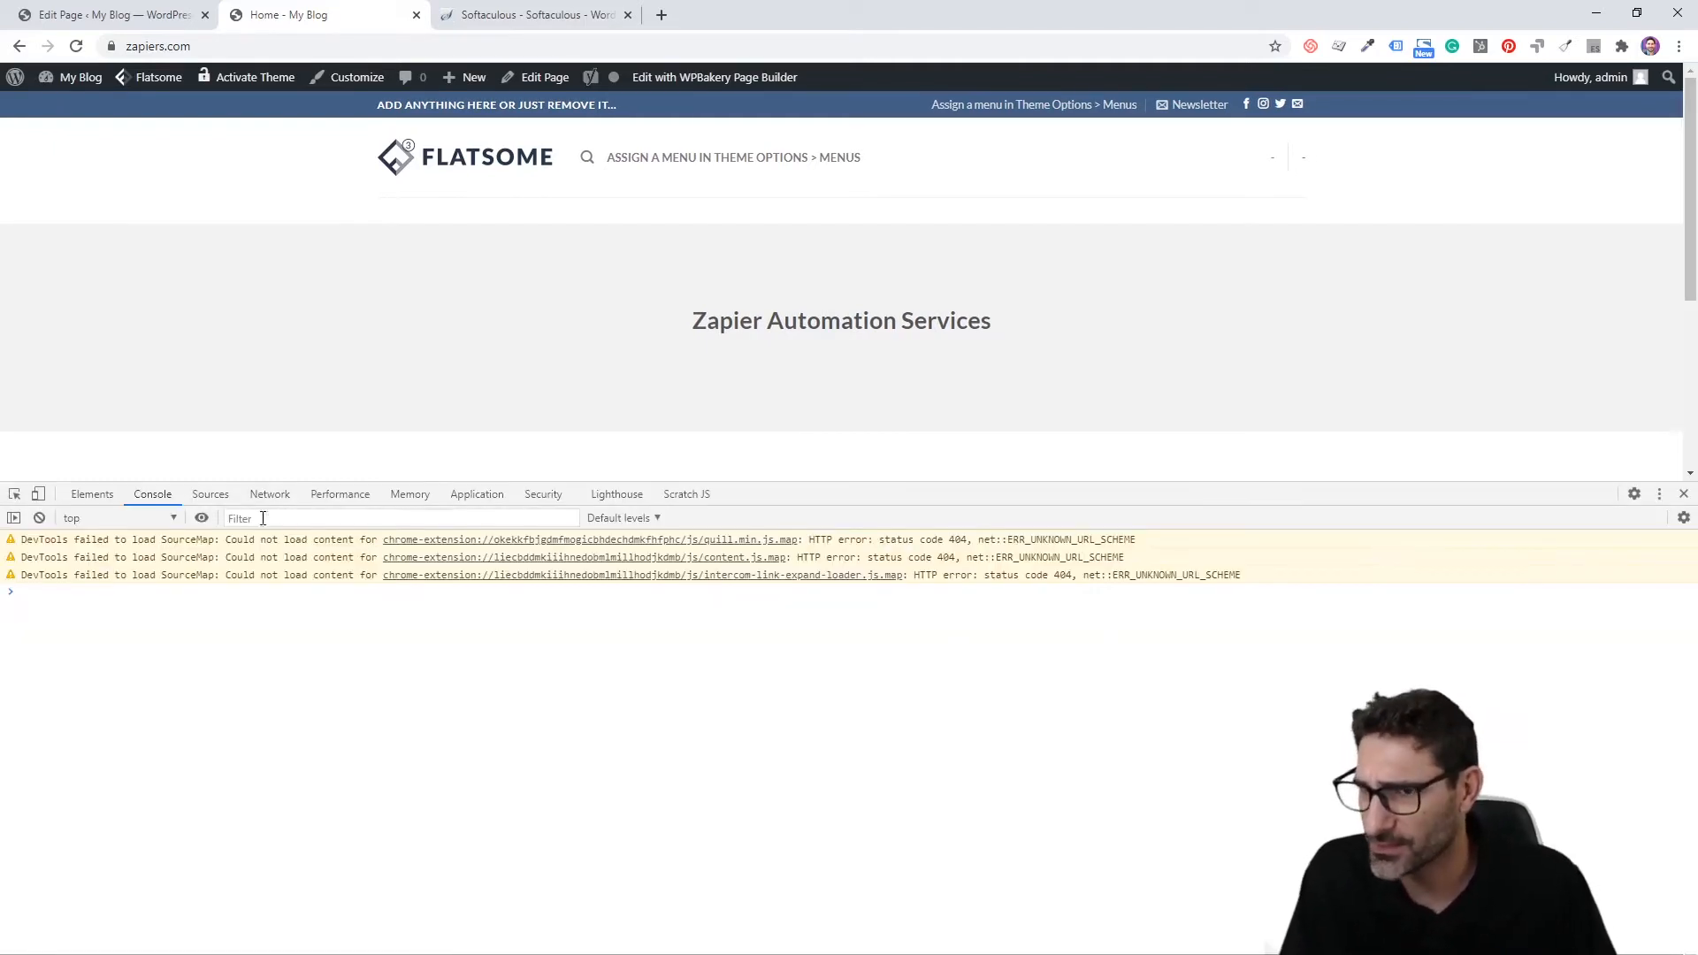
click(14, 494)
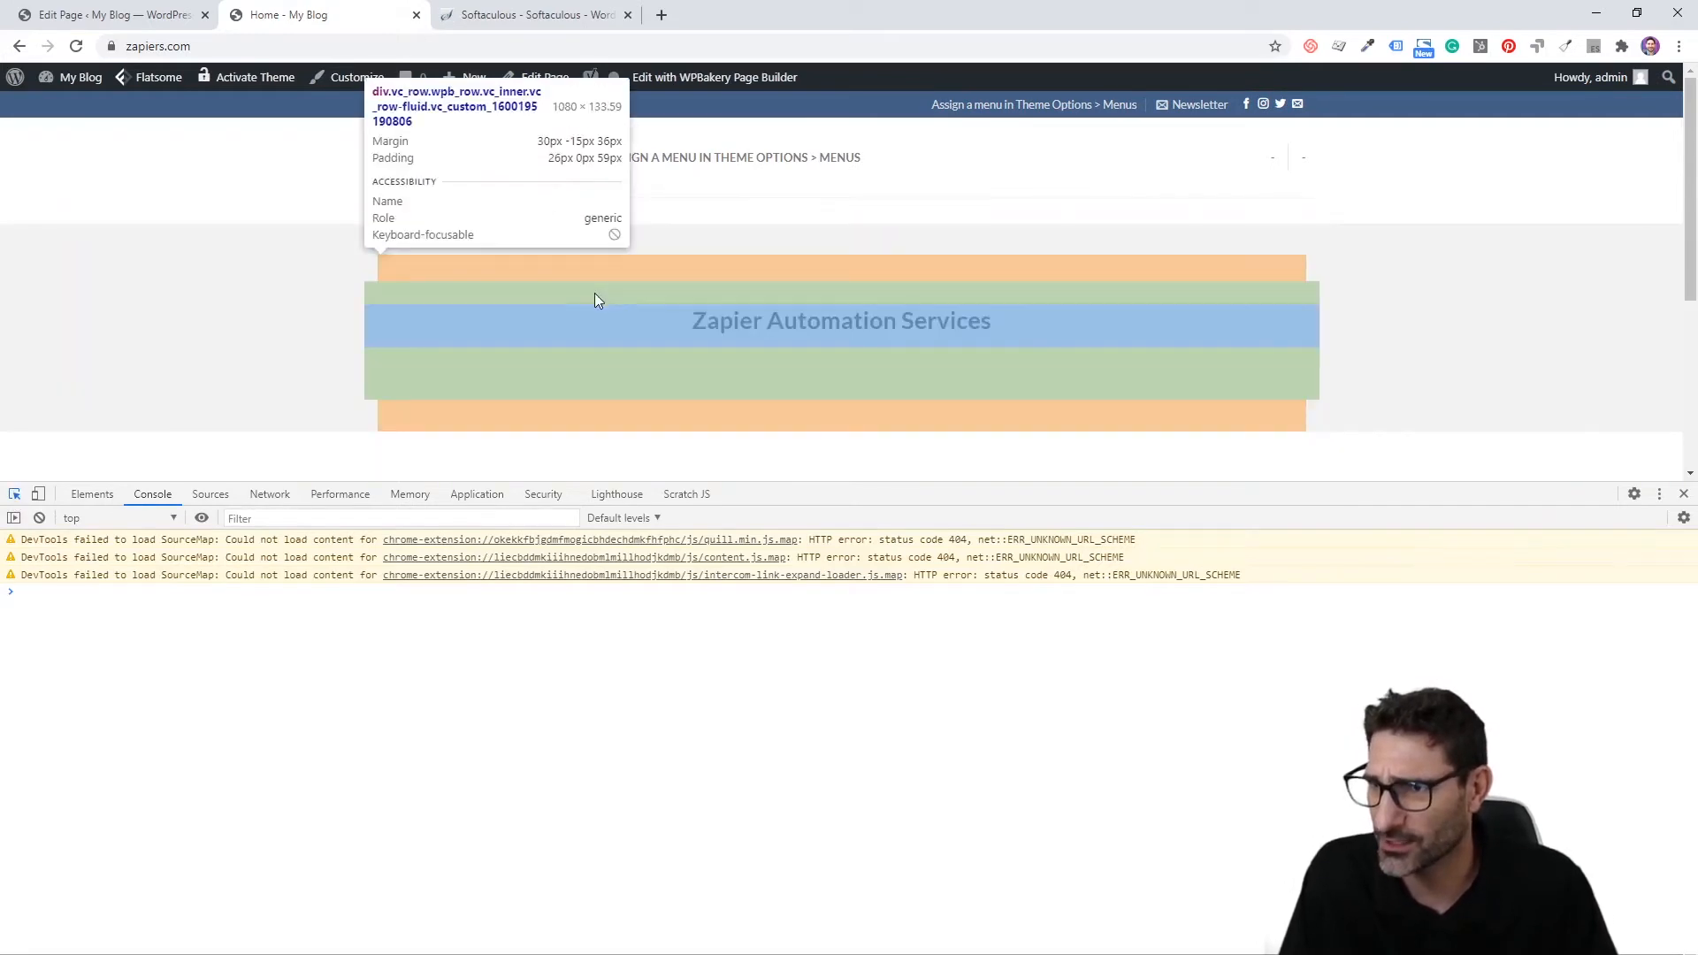
click(595, 293)
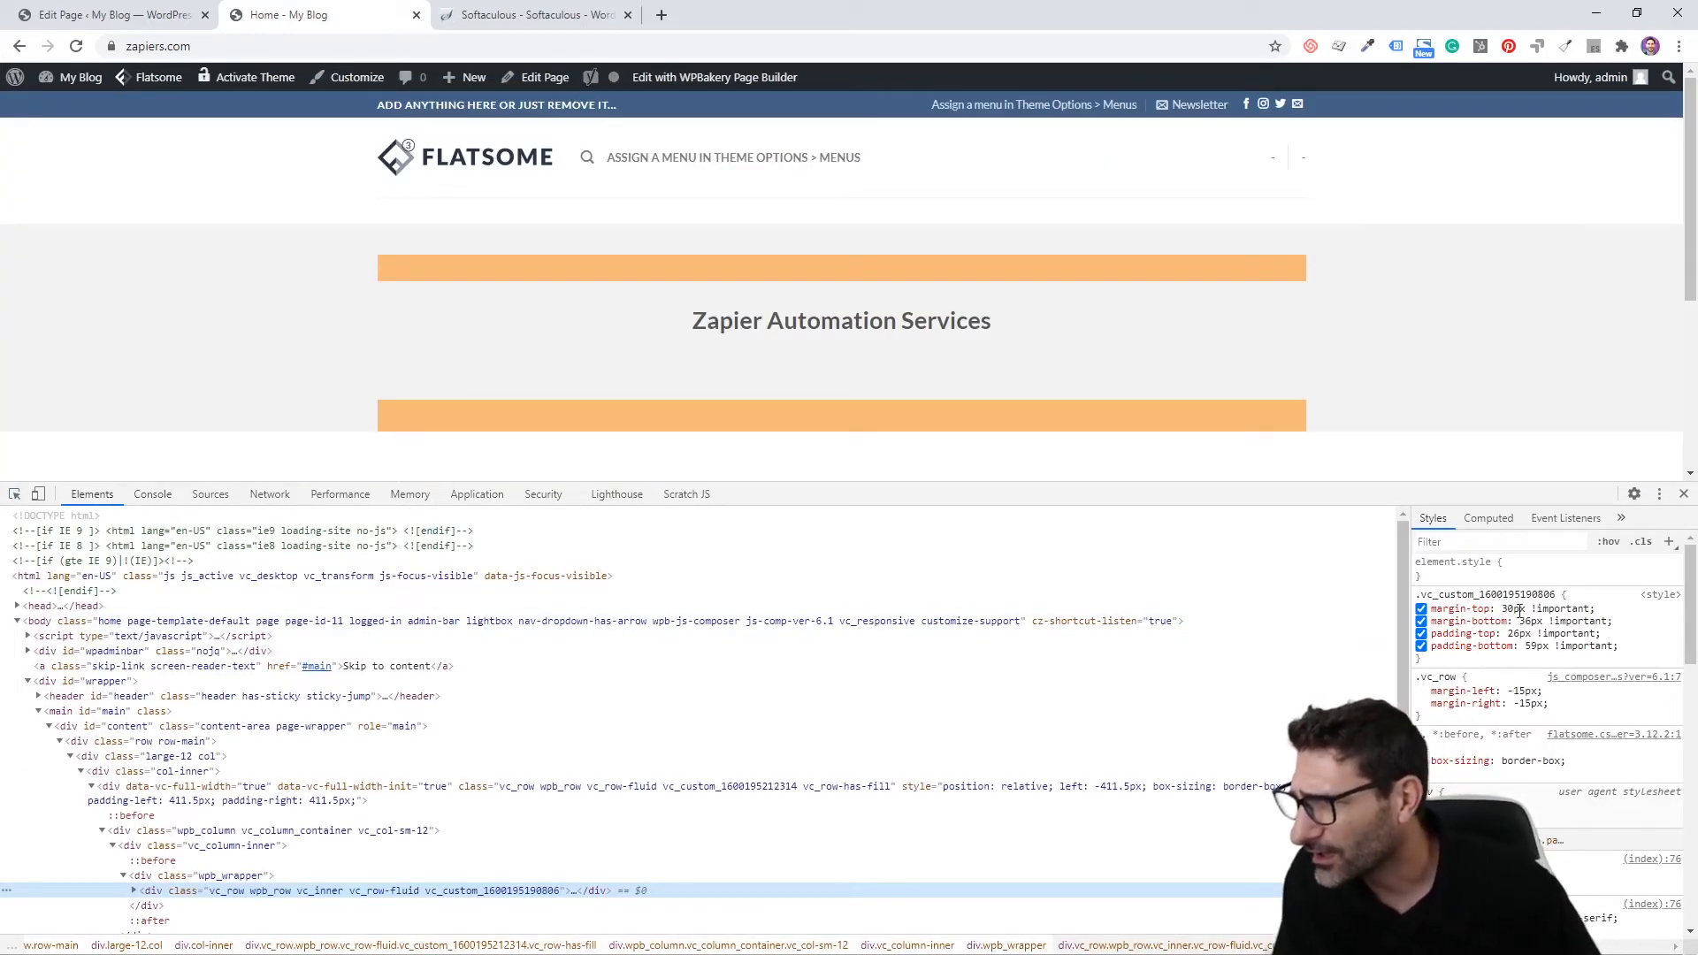
click(1530, 620)
click(1530, 620)
key(Down)
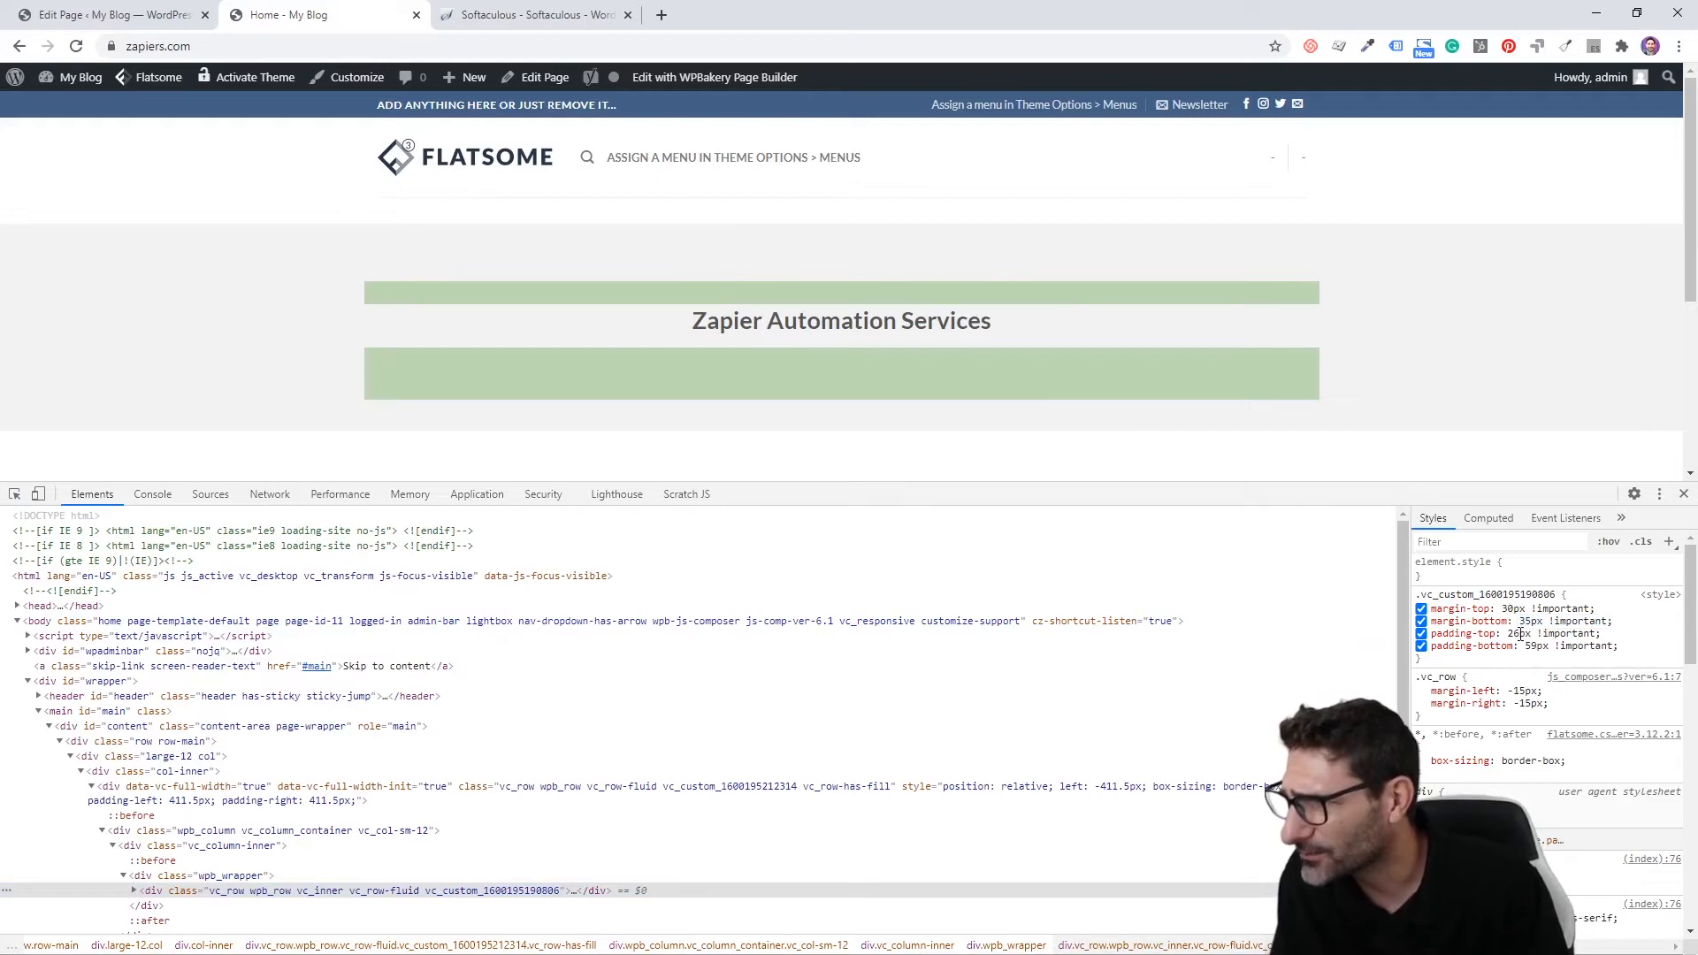
Step: Adjust the inner row's previewed padding-top to 25px and padding-bottom to 60px, and return to the page editor
click(1517, 632)
key(Down)
click(1544, 647)
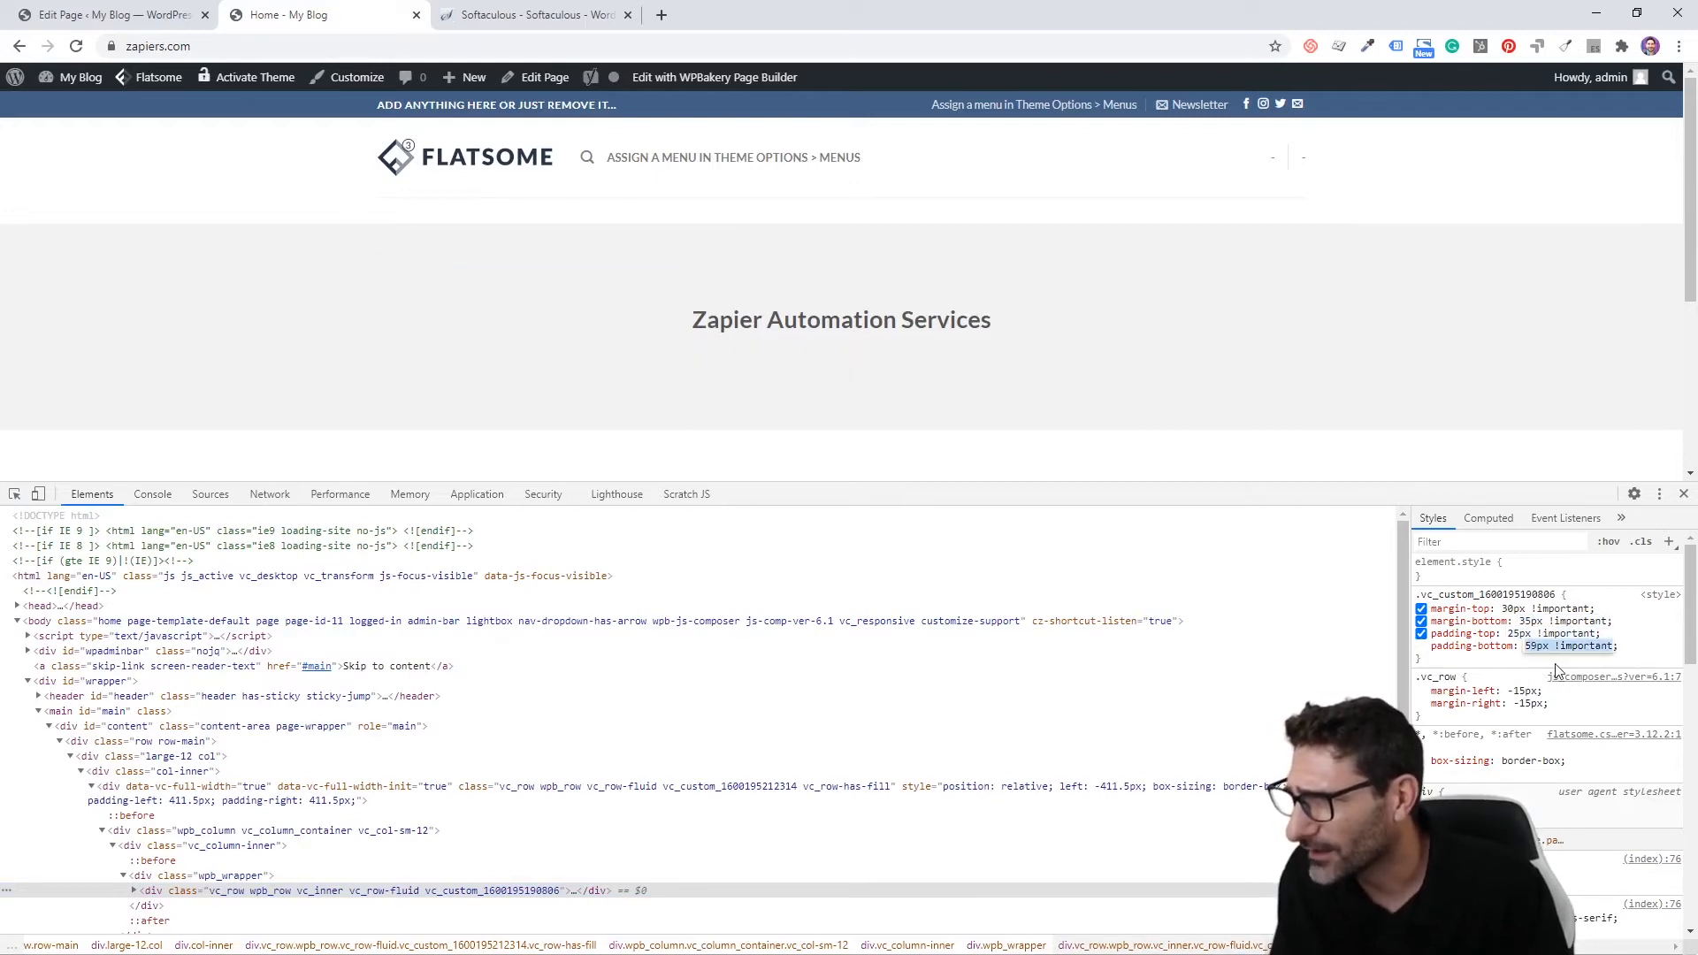
key(Up)
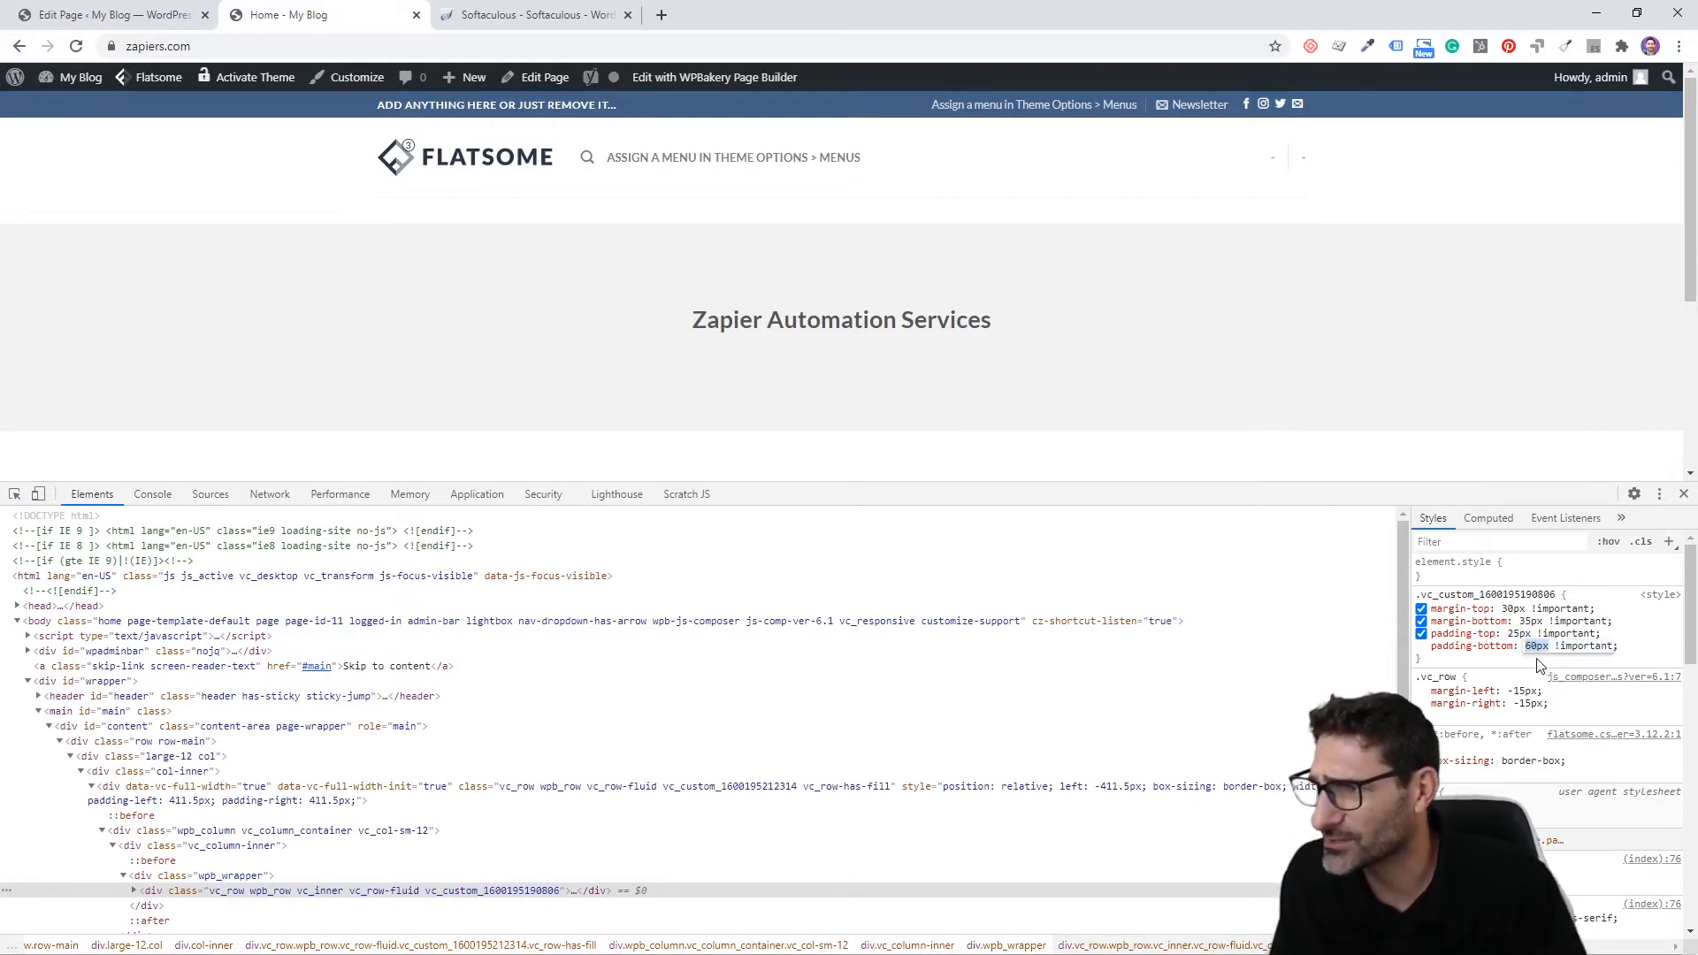
click(115, 15)
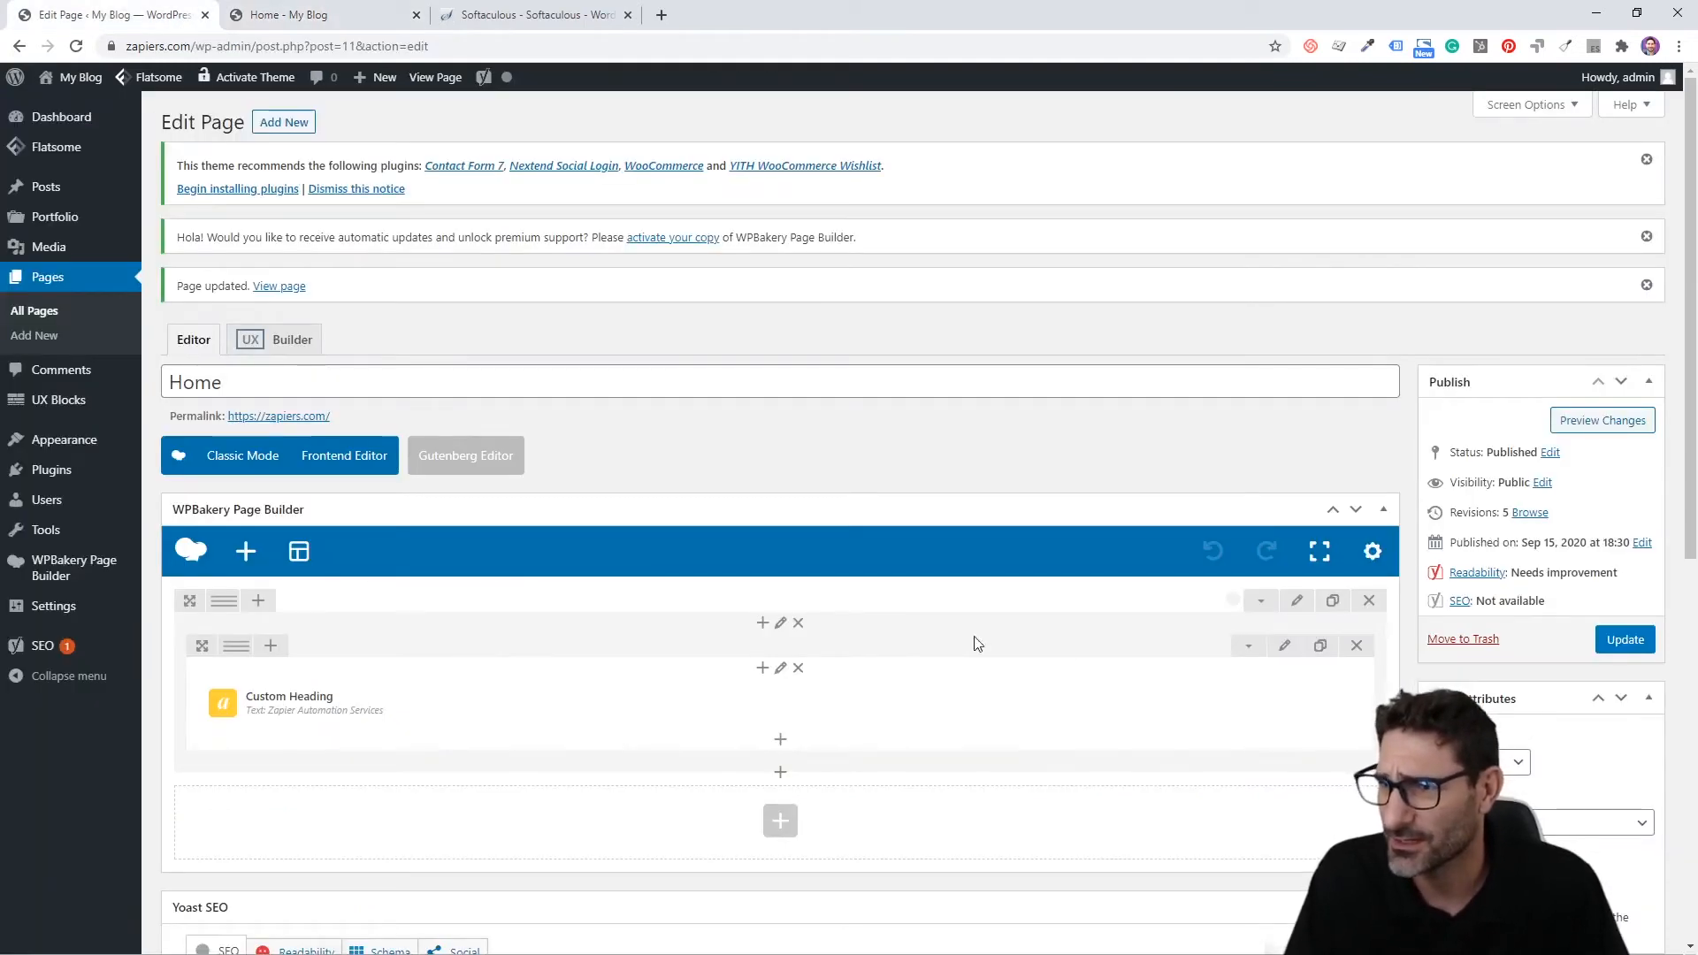
click(1298, 607)
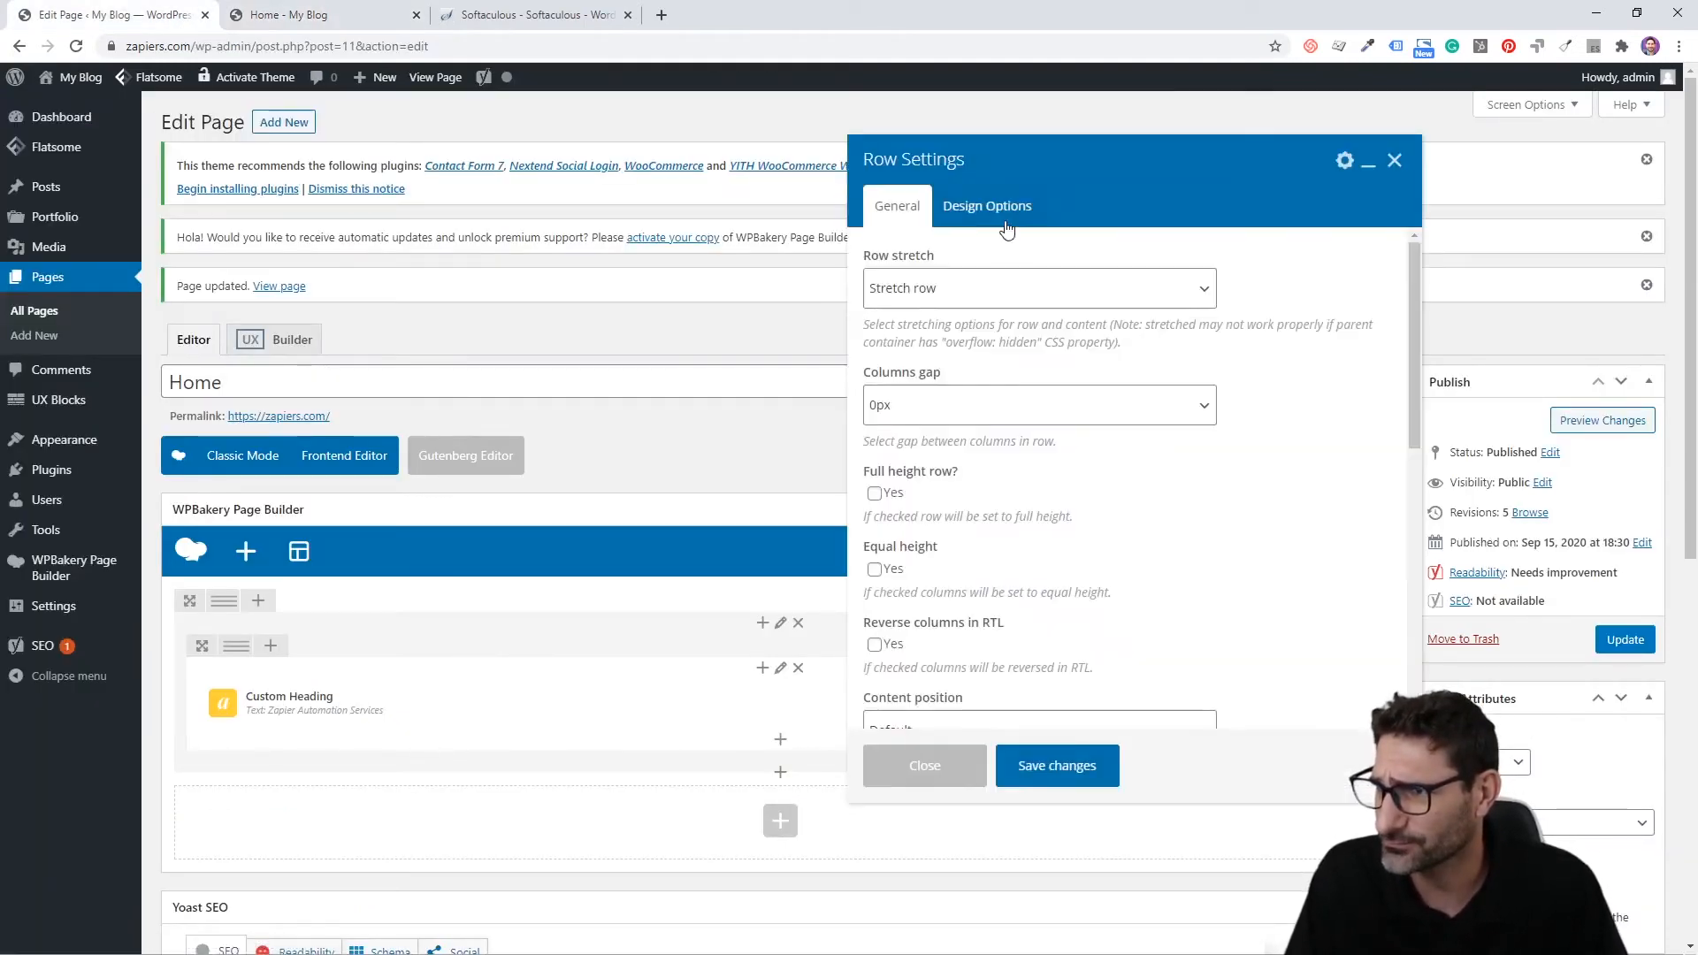
click(991, 219)
click(927, 752)
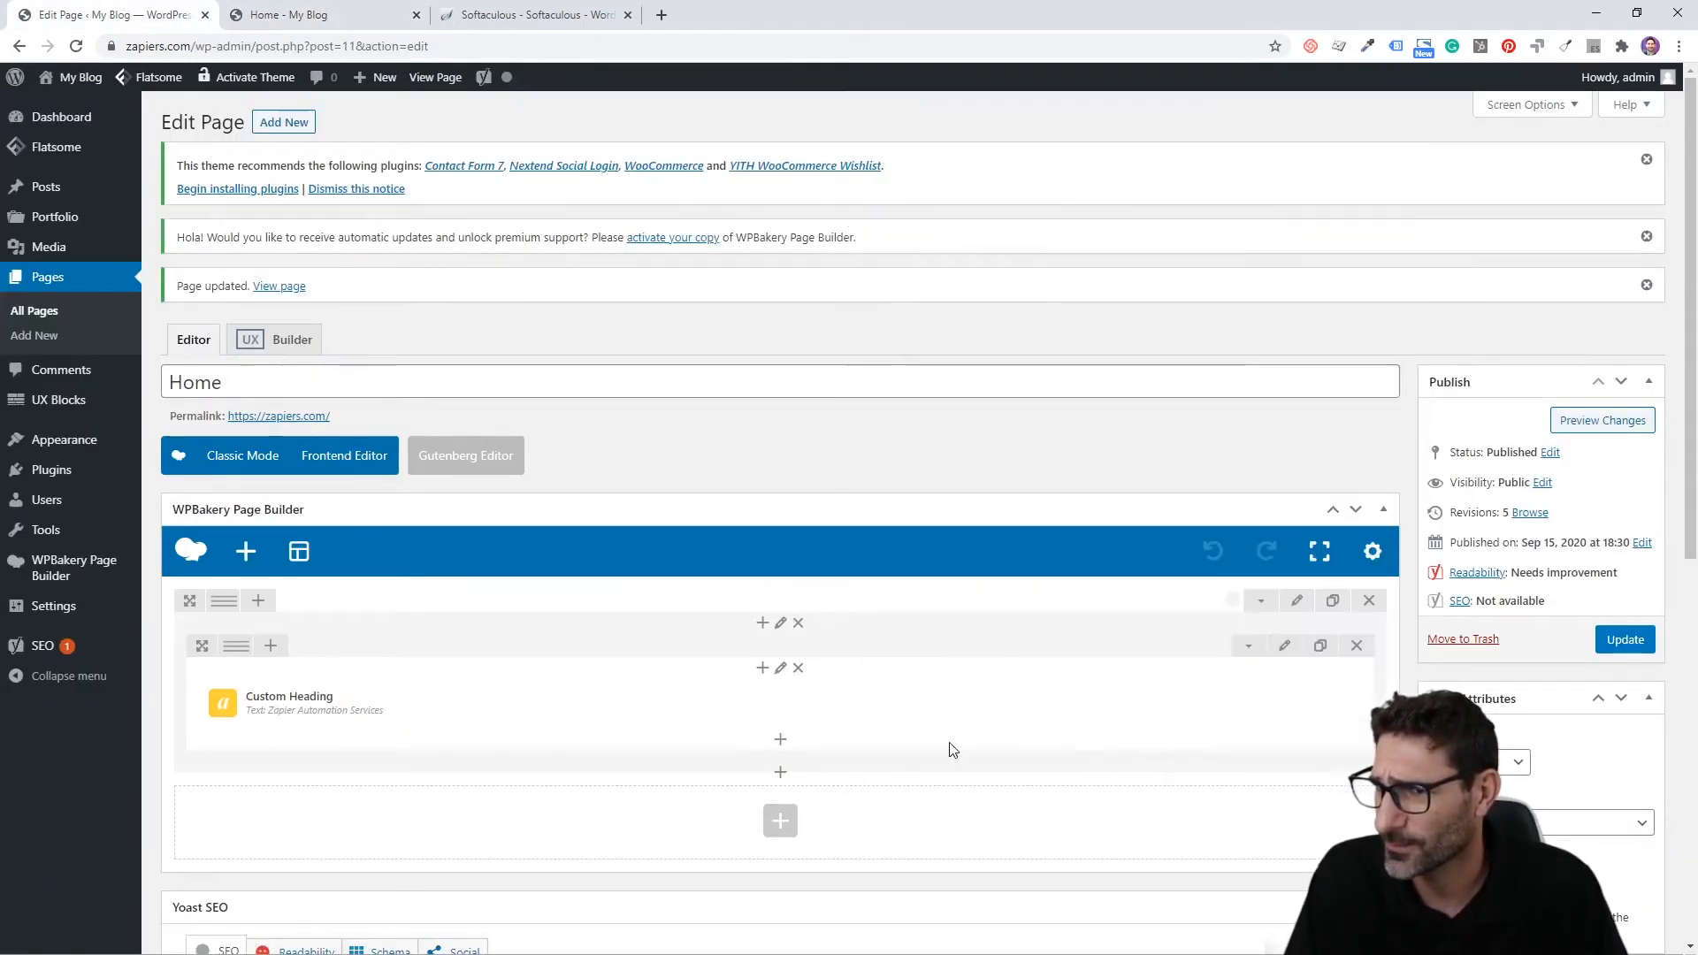
Step: Set the inner row's top margin to 30px in its design options, matching the live page's inspected styles
click(1284, 646)
click(987, 209)
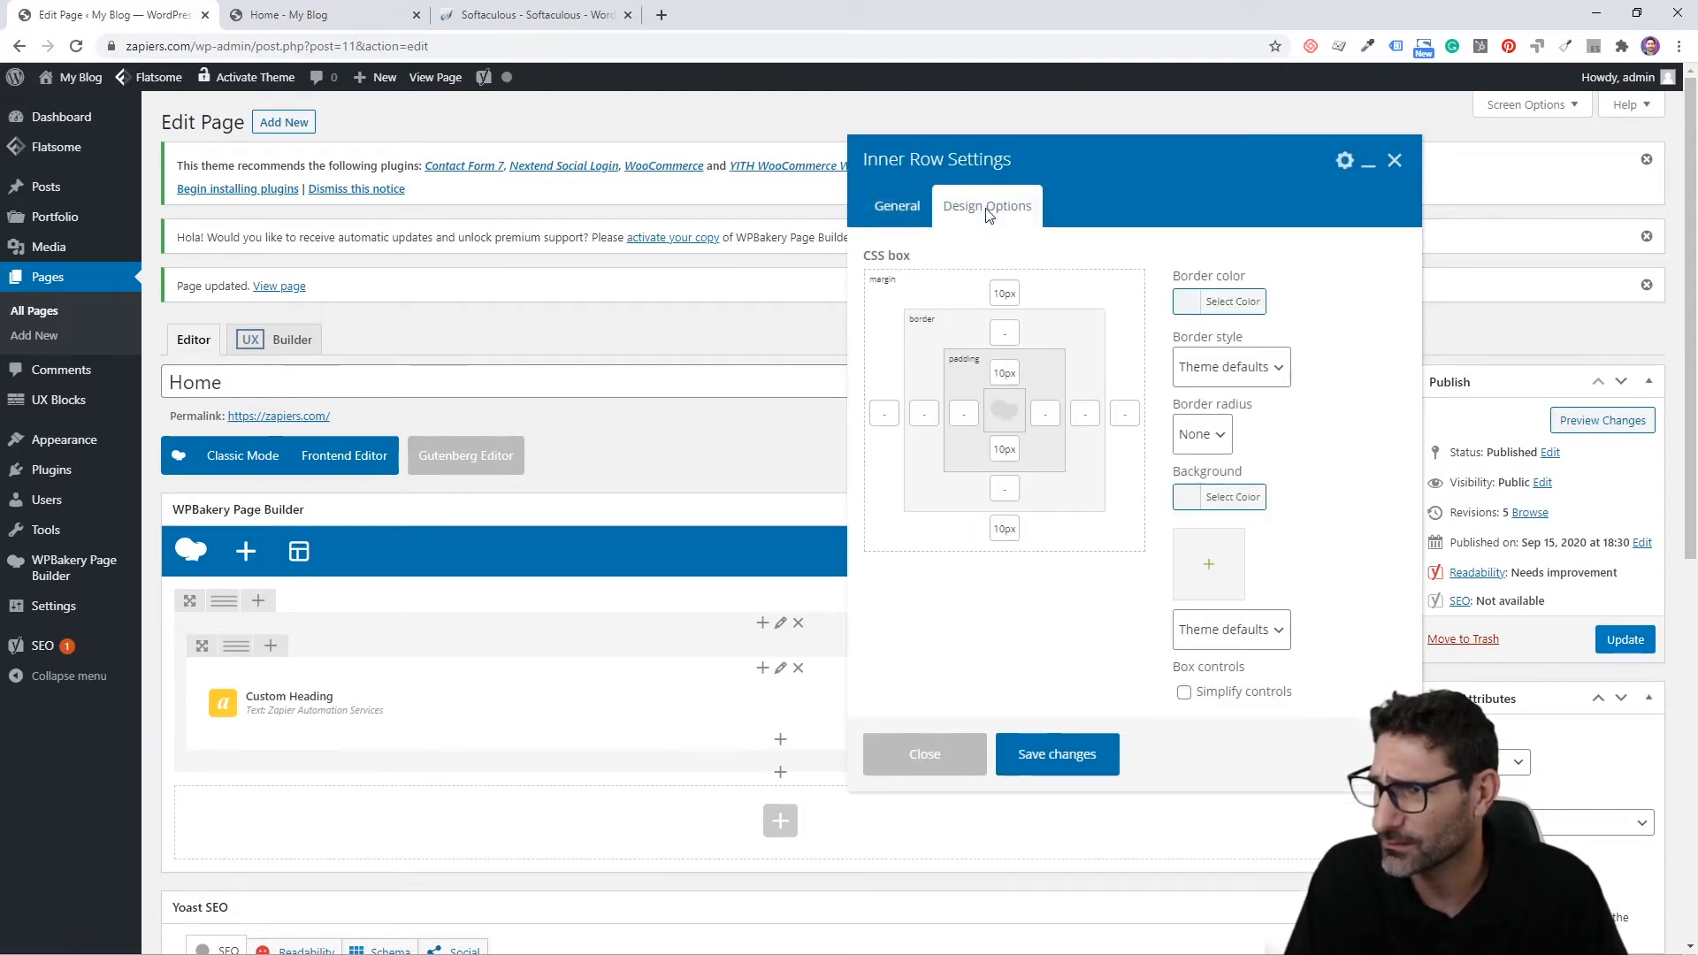
click(265, 14)
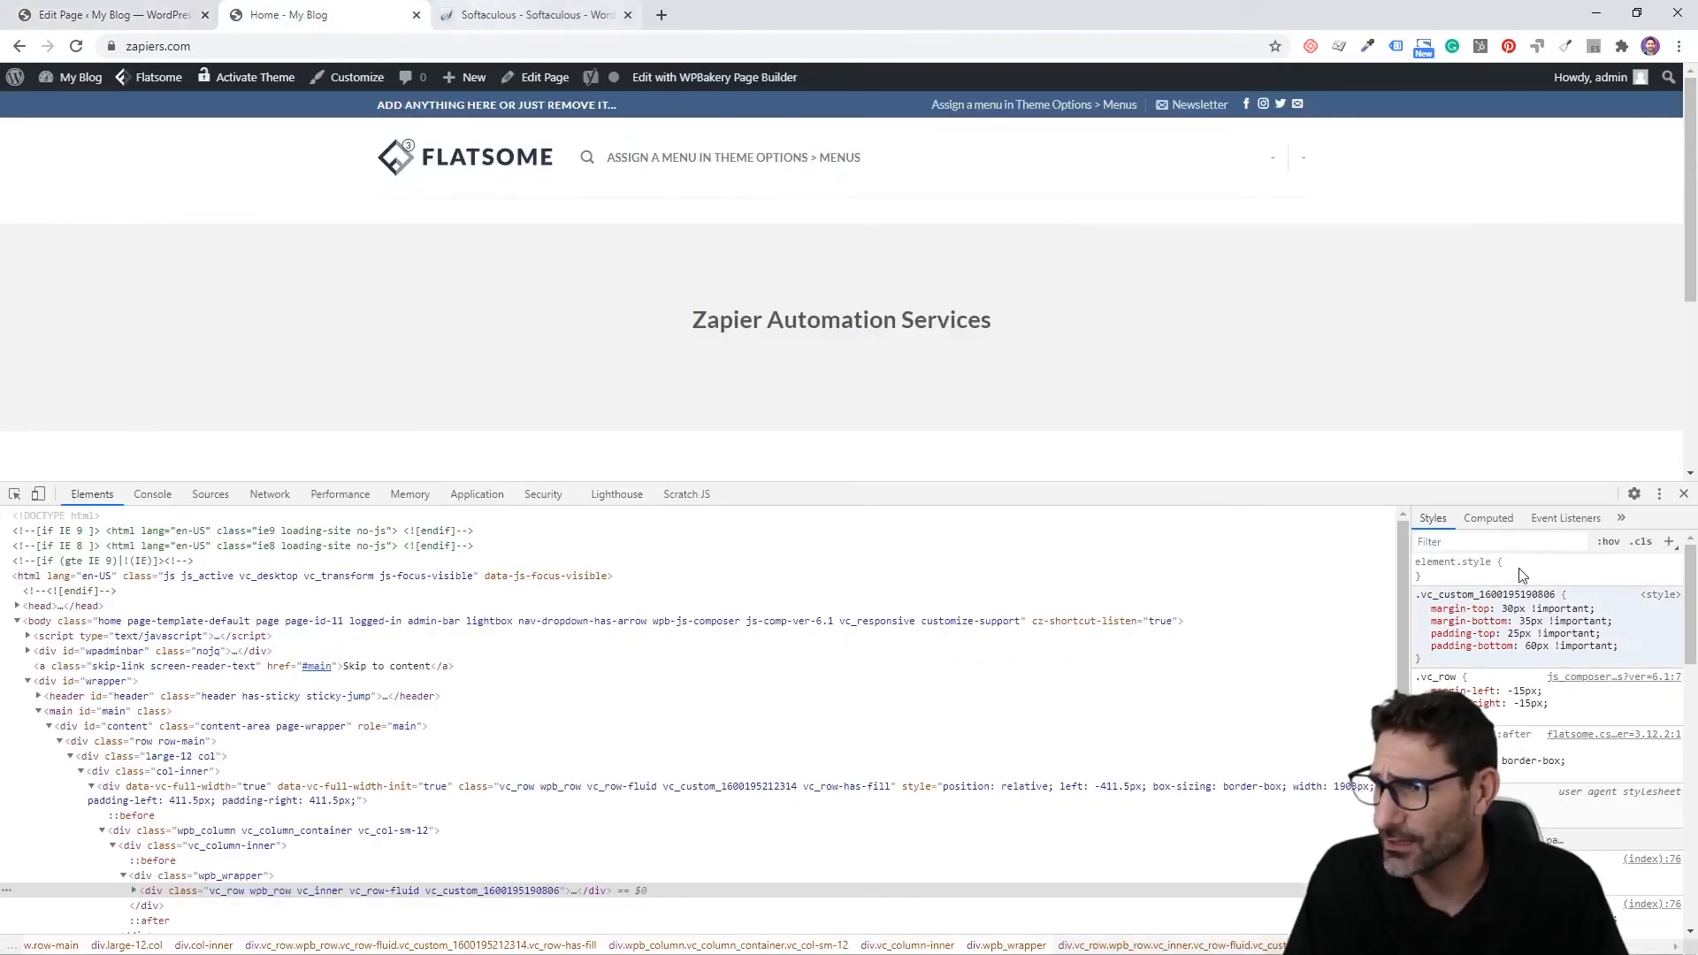
click(115, 15)
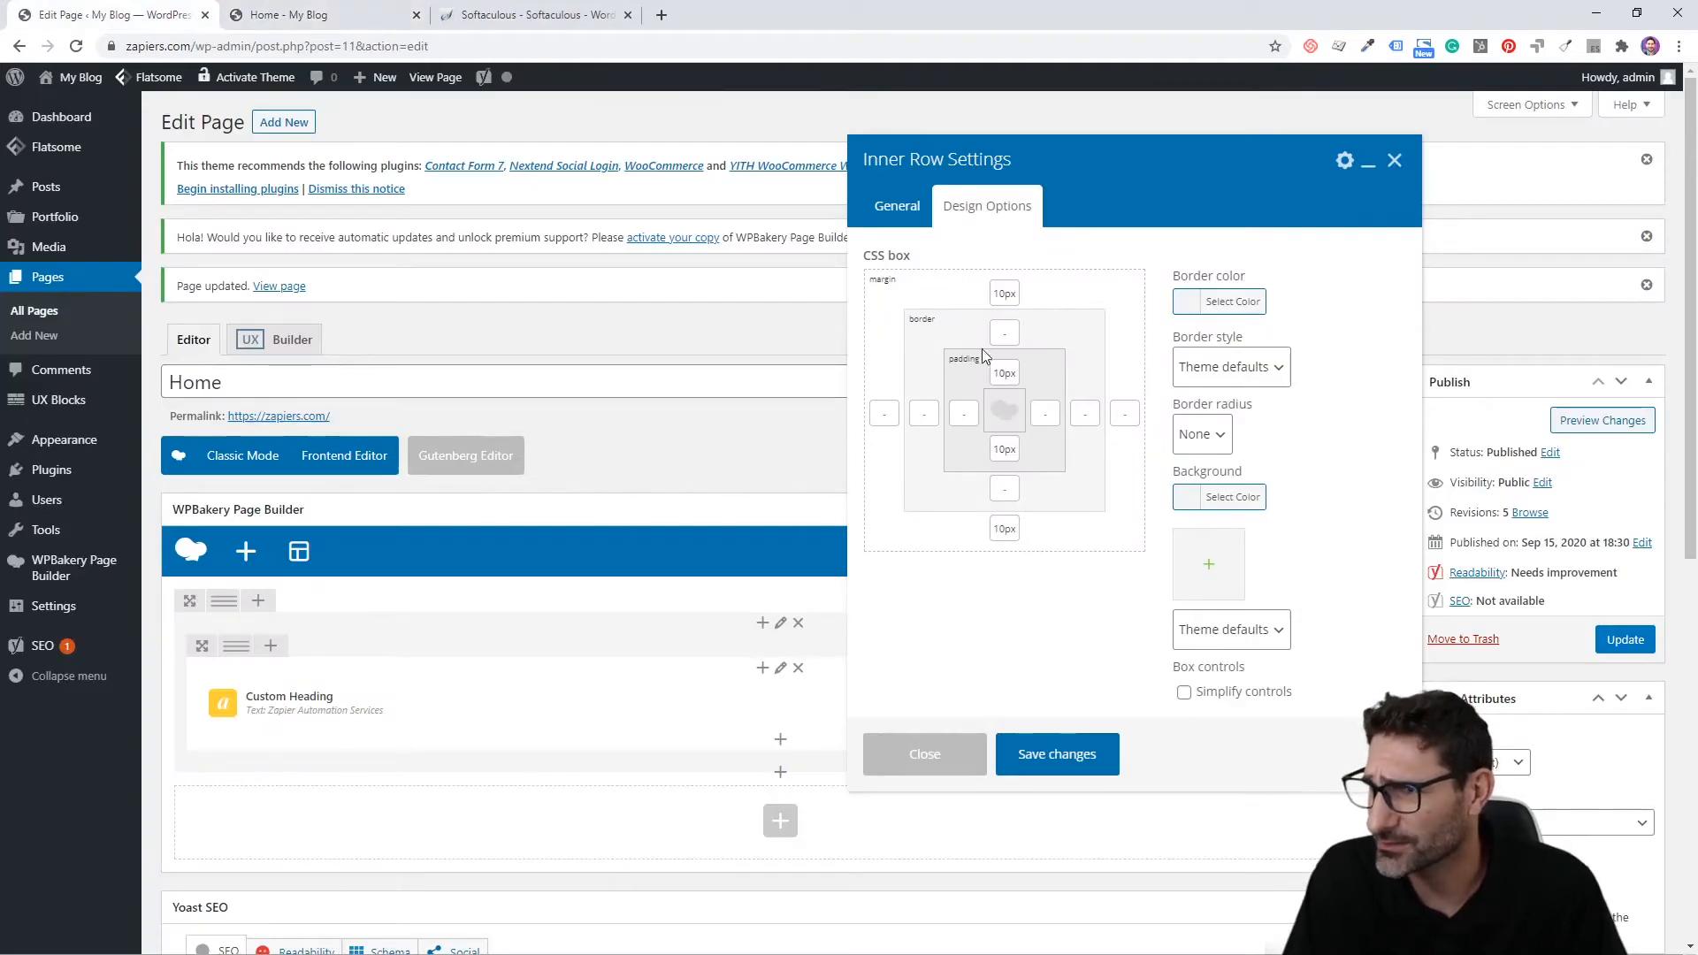
double_click(1004, 295)
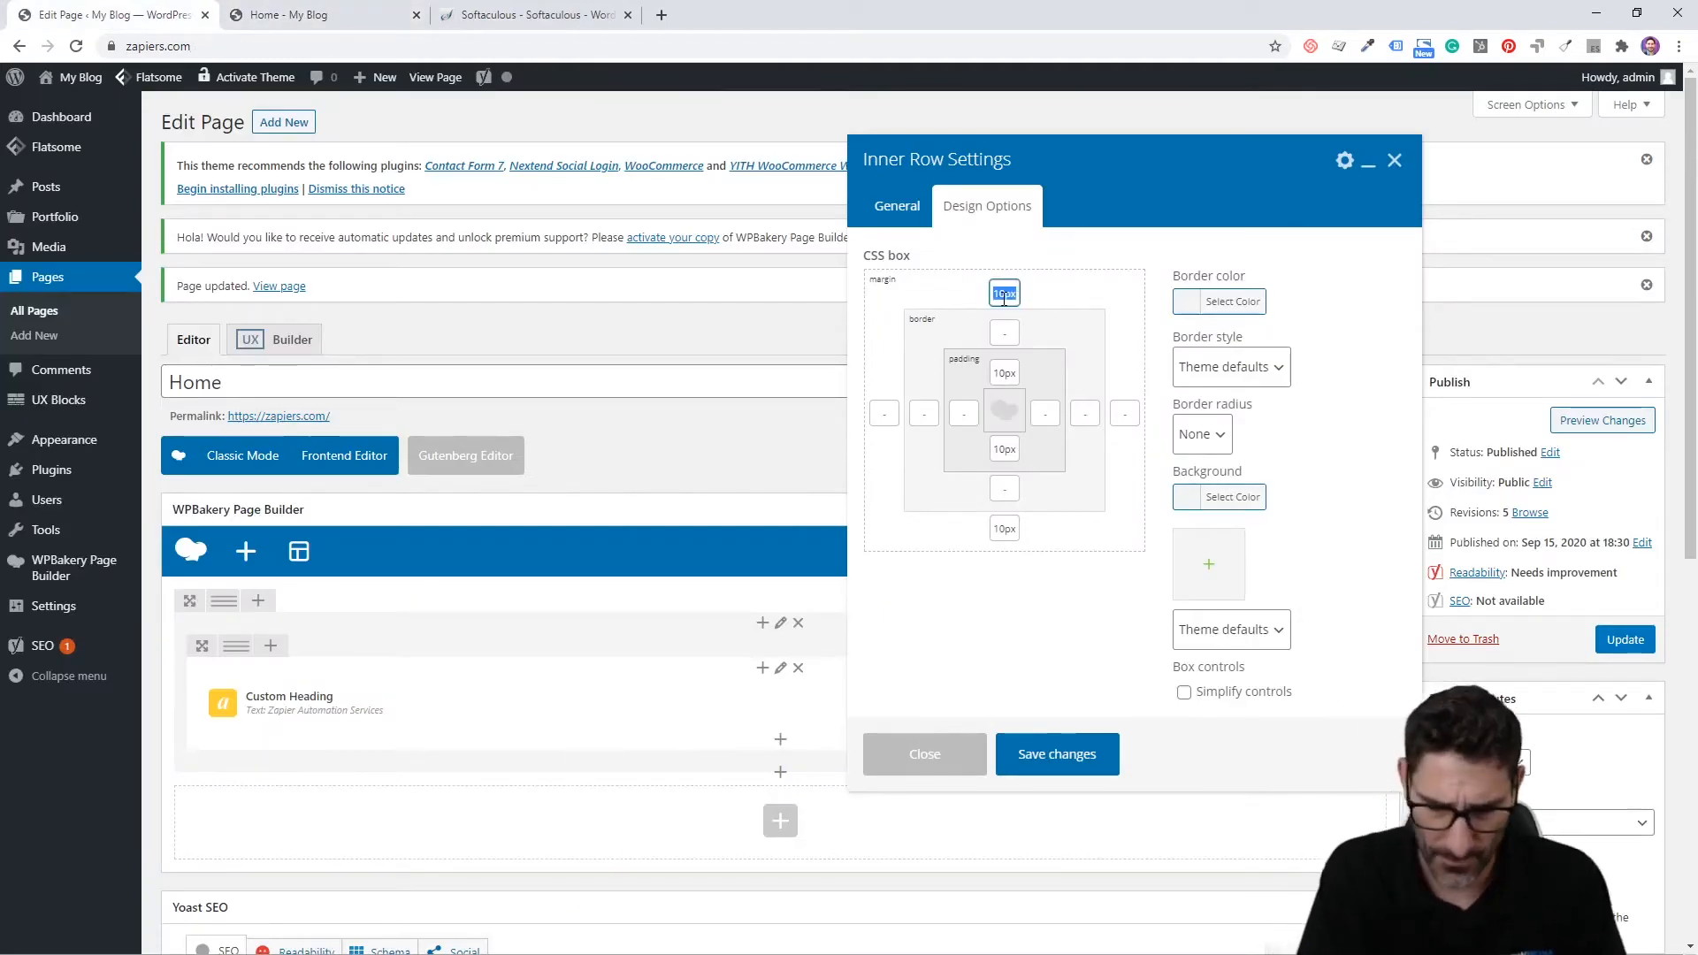
text(5)
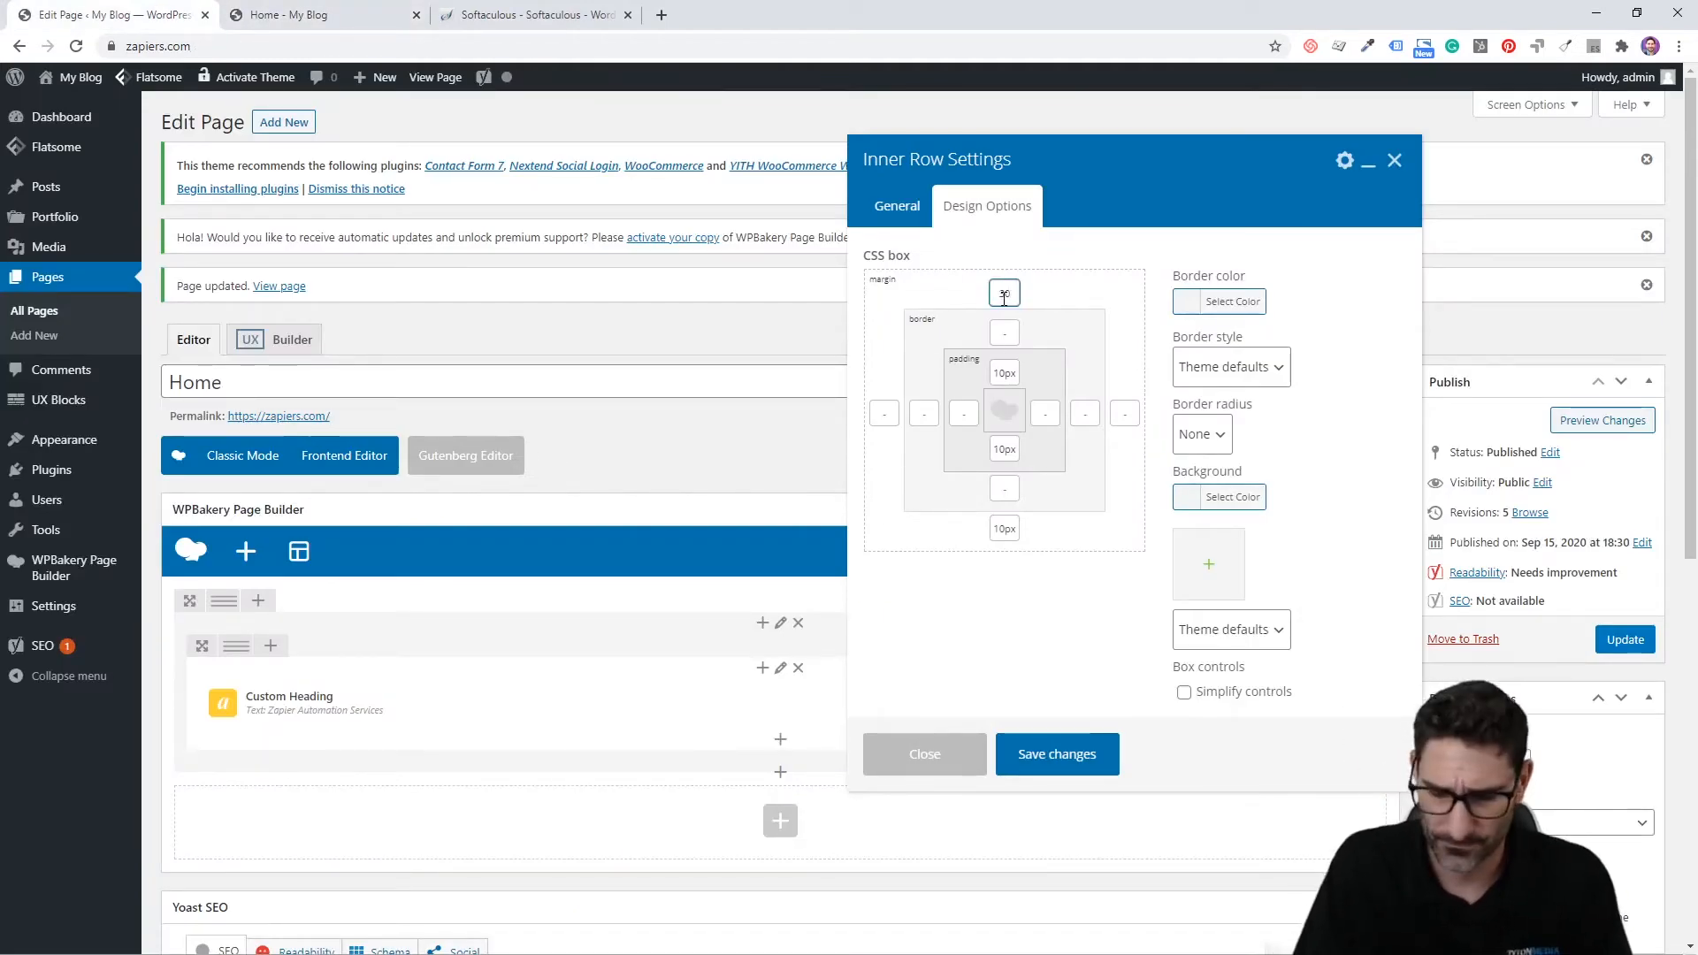
Step: Check the live page's inspected styles again and set the inner row's bottom margin to 35px
click(266, 14)
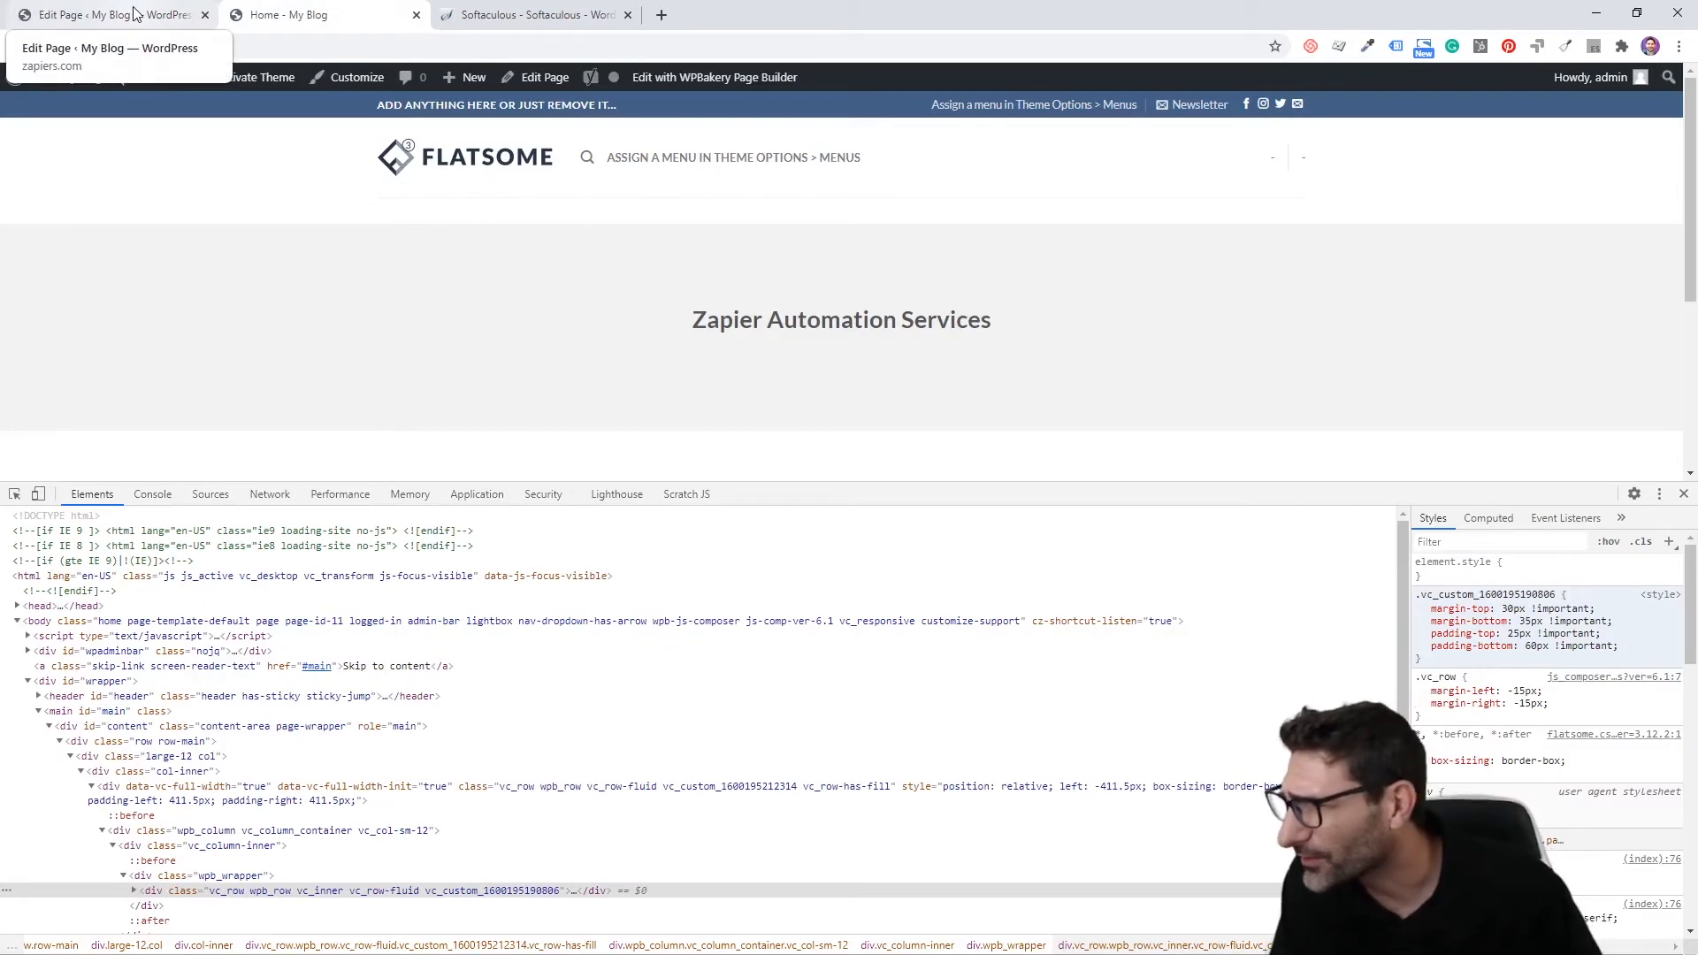
click(133, 14)
click(1008, 529)
text(35px)
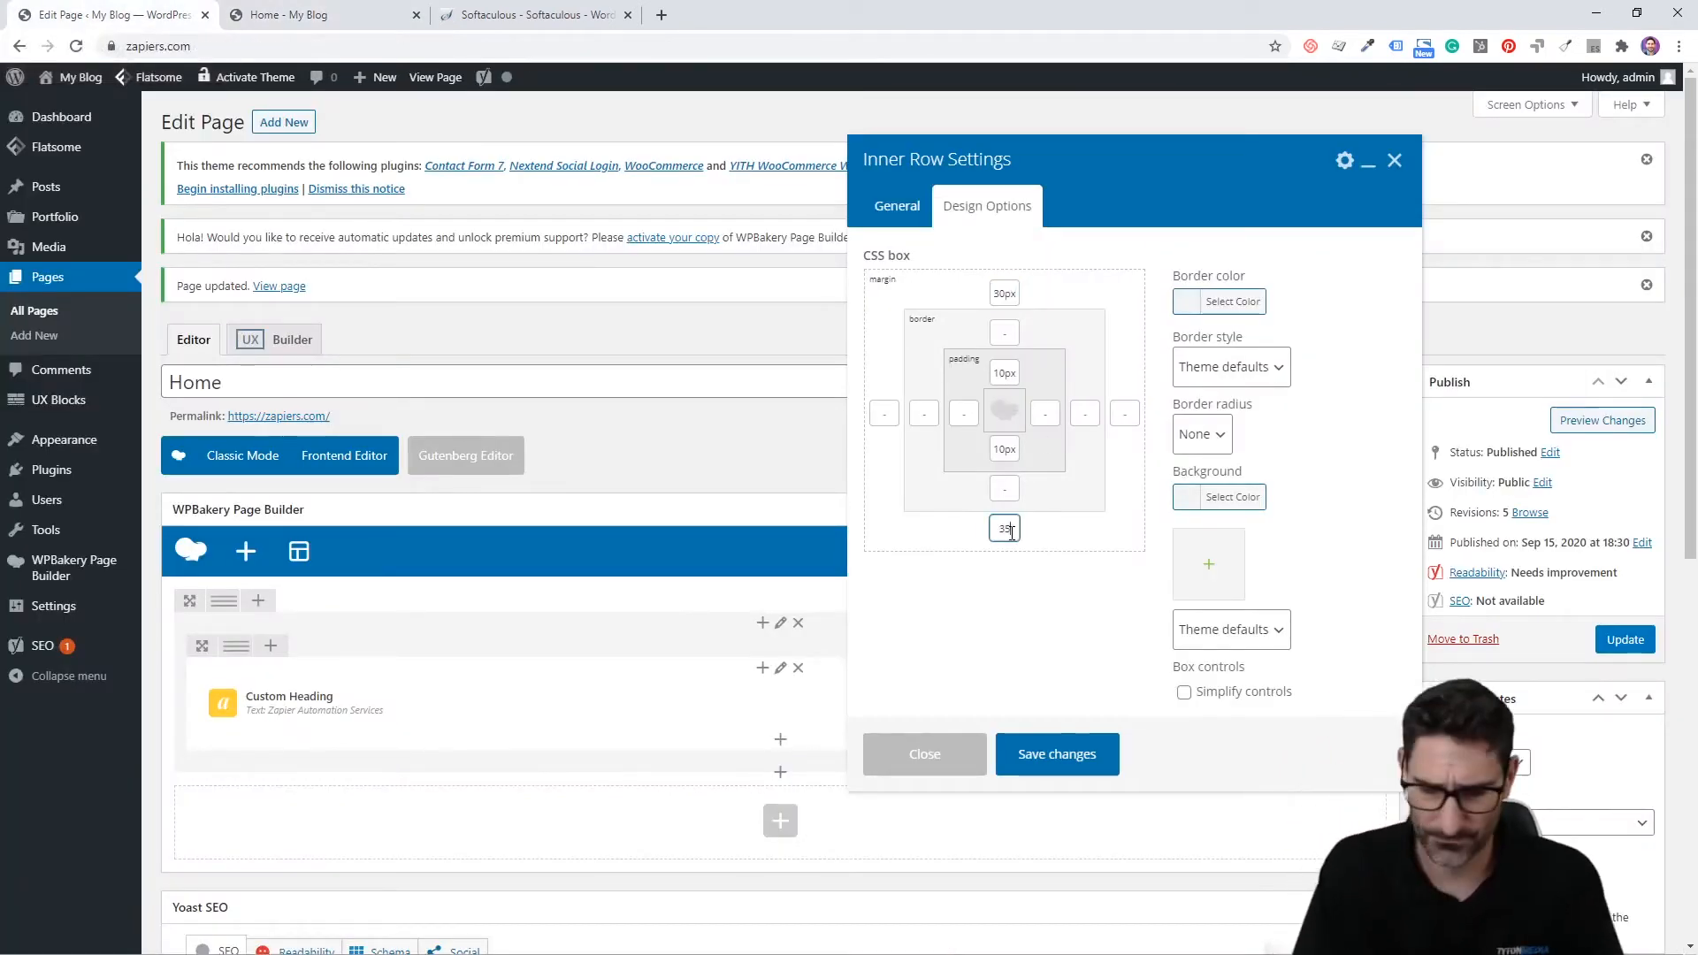
Step: Set the inner row's bottom padding to 60px and top padding to 25px, save the row settings and update the page
click(265, 14)
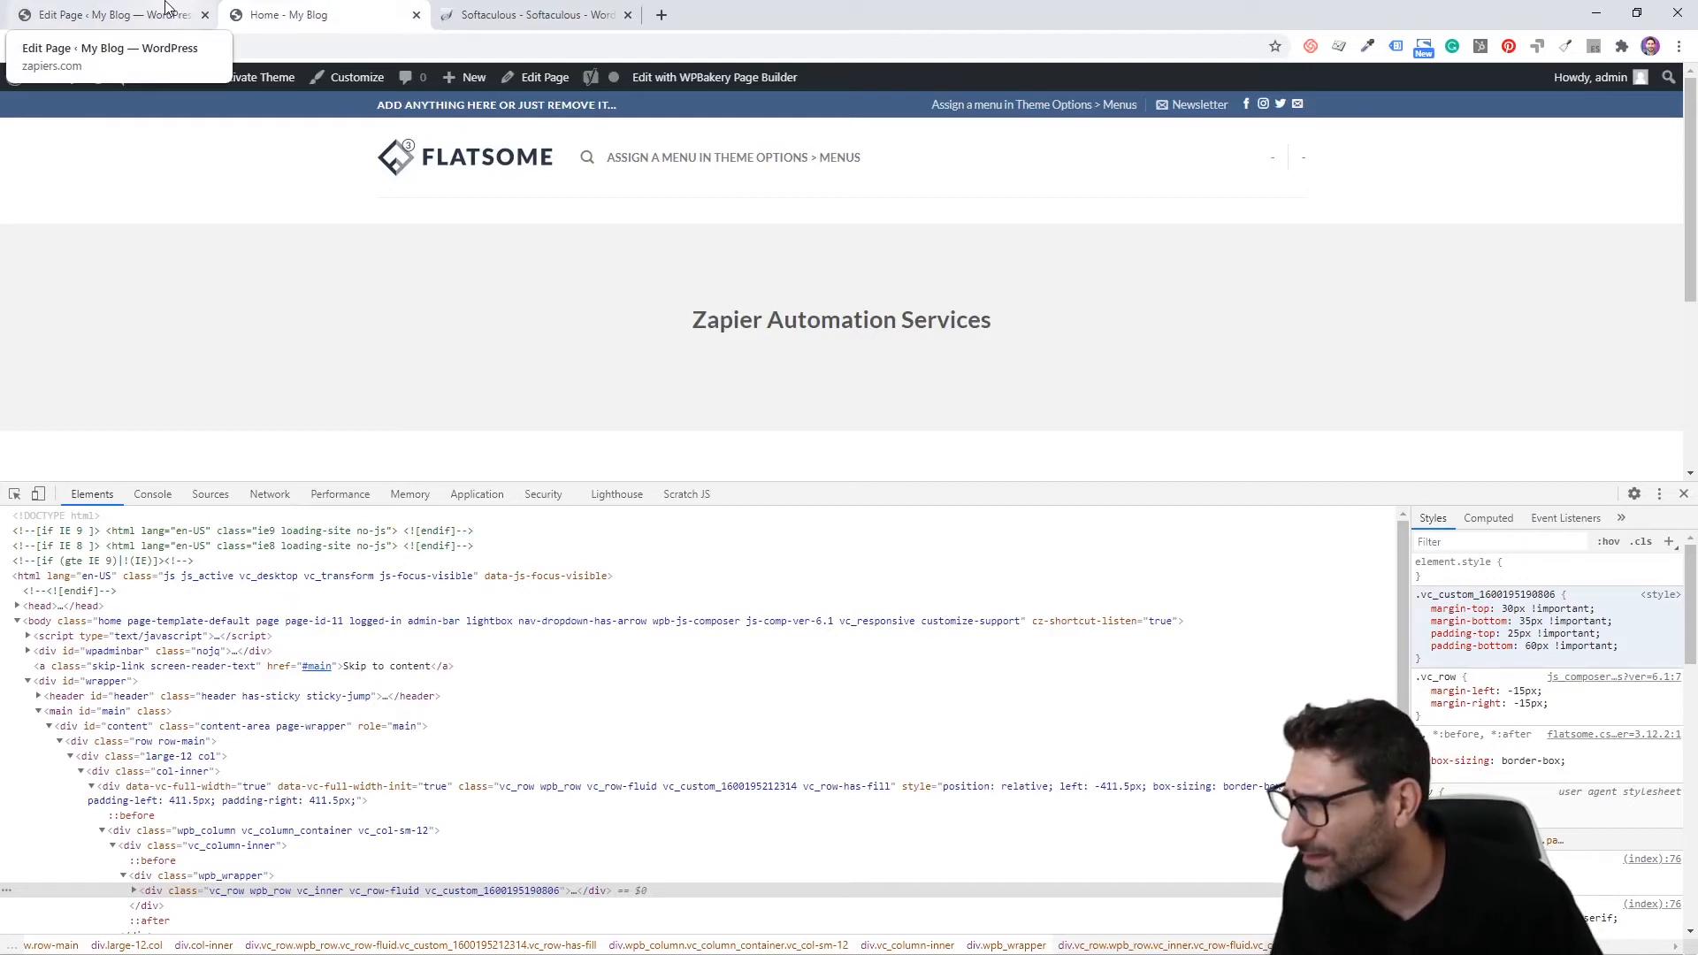
click(167, 7)
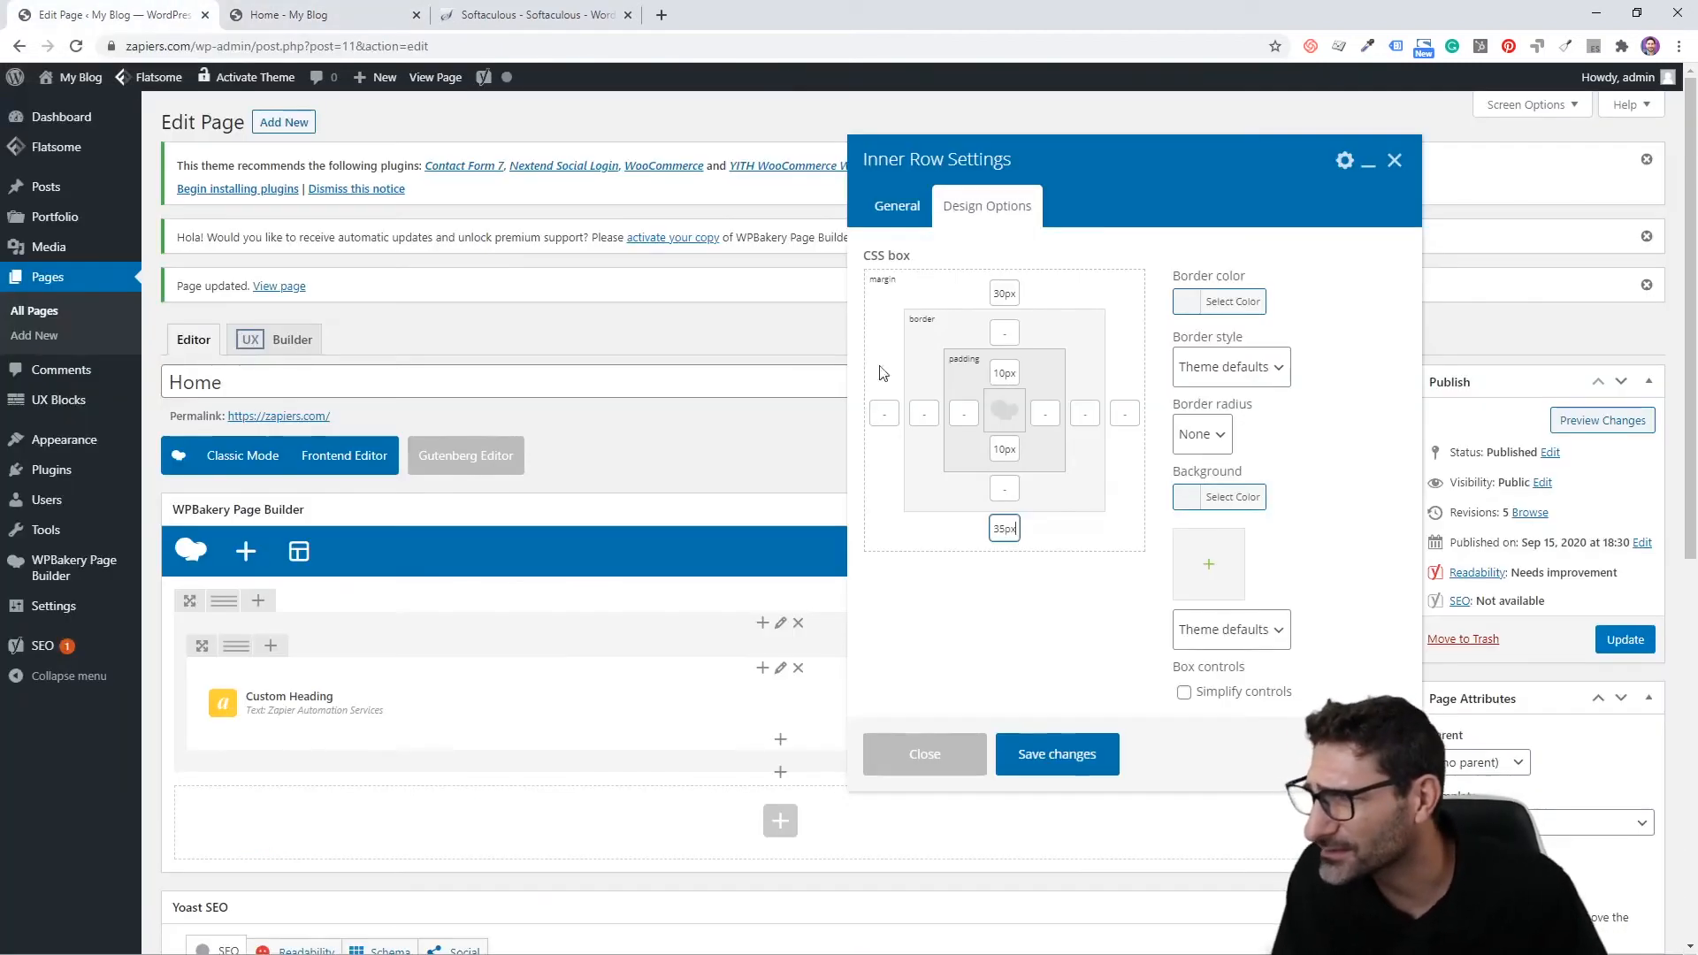
double_click(1003, 449)
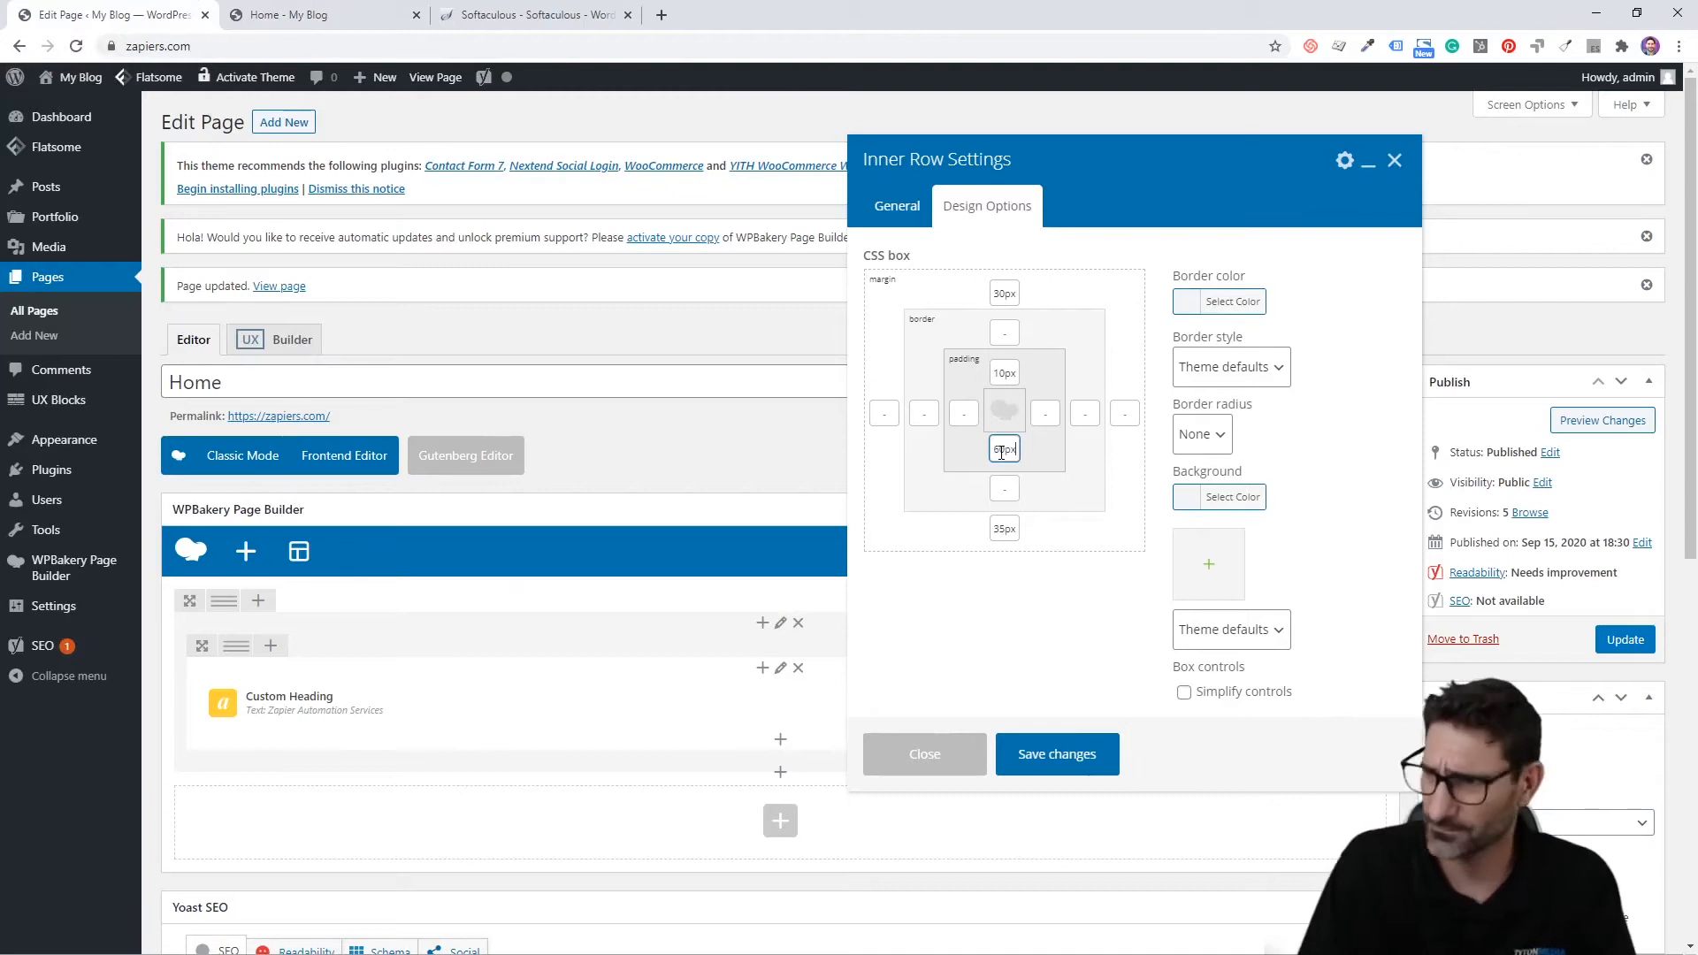
double_click(1005, 363)
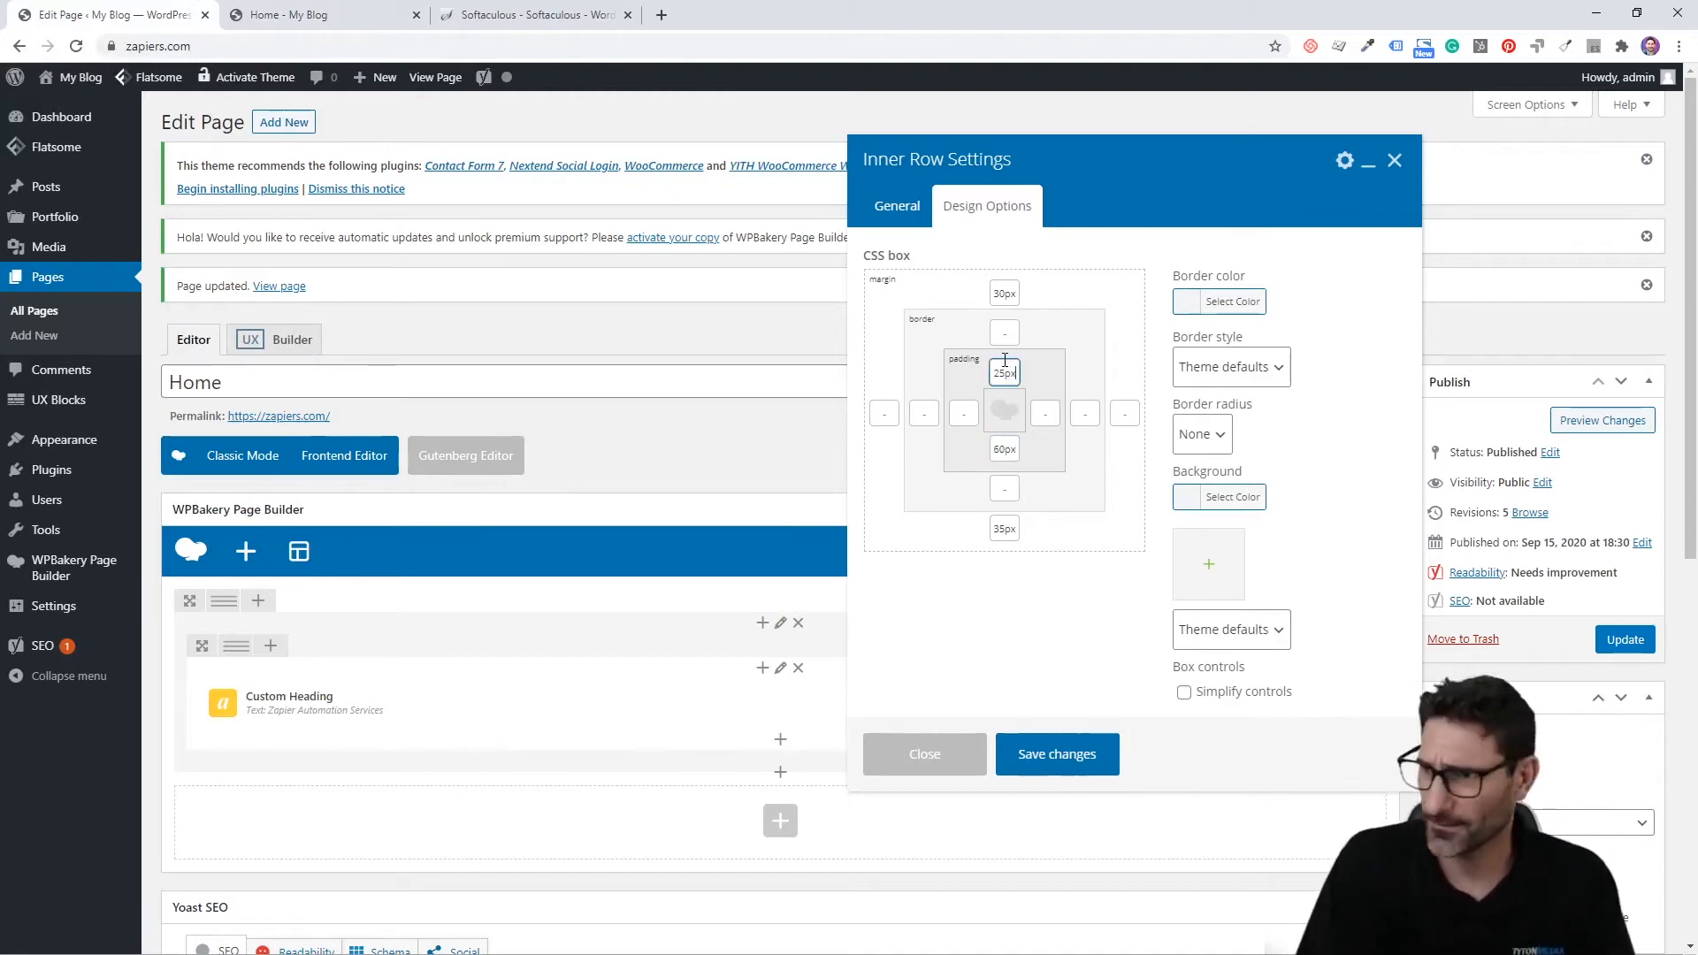
click(1104, 744)
click(1627, 643)
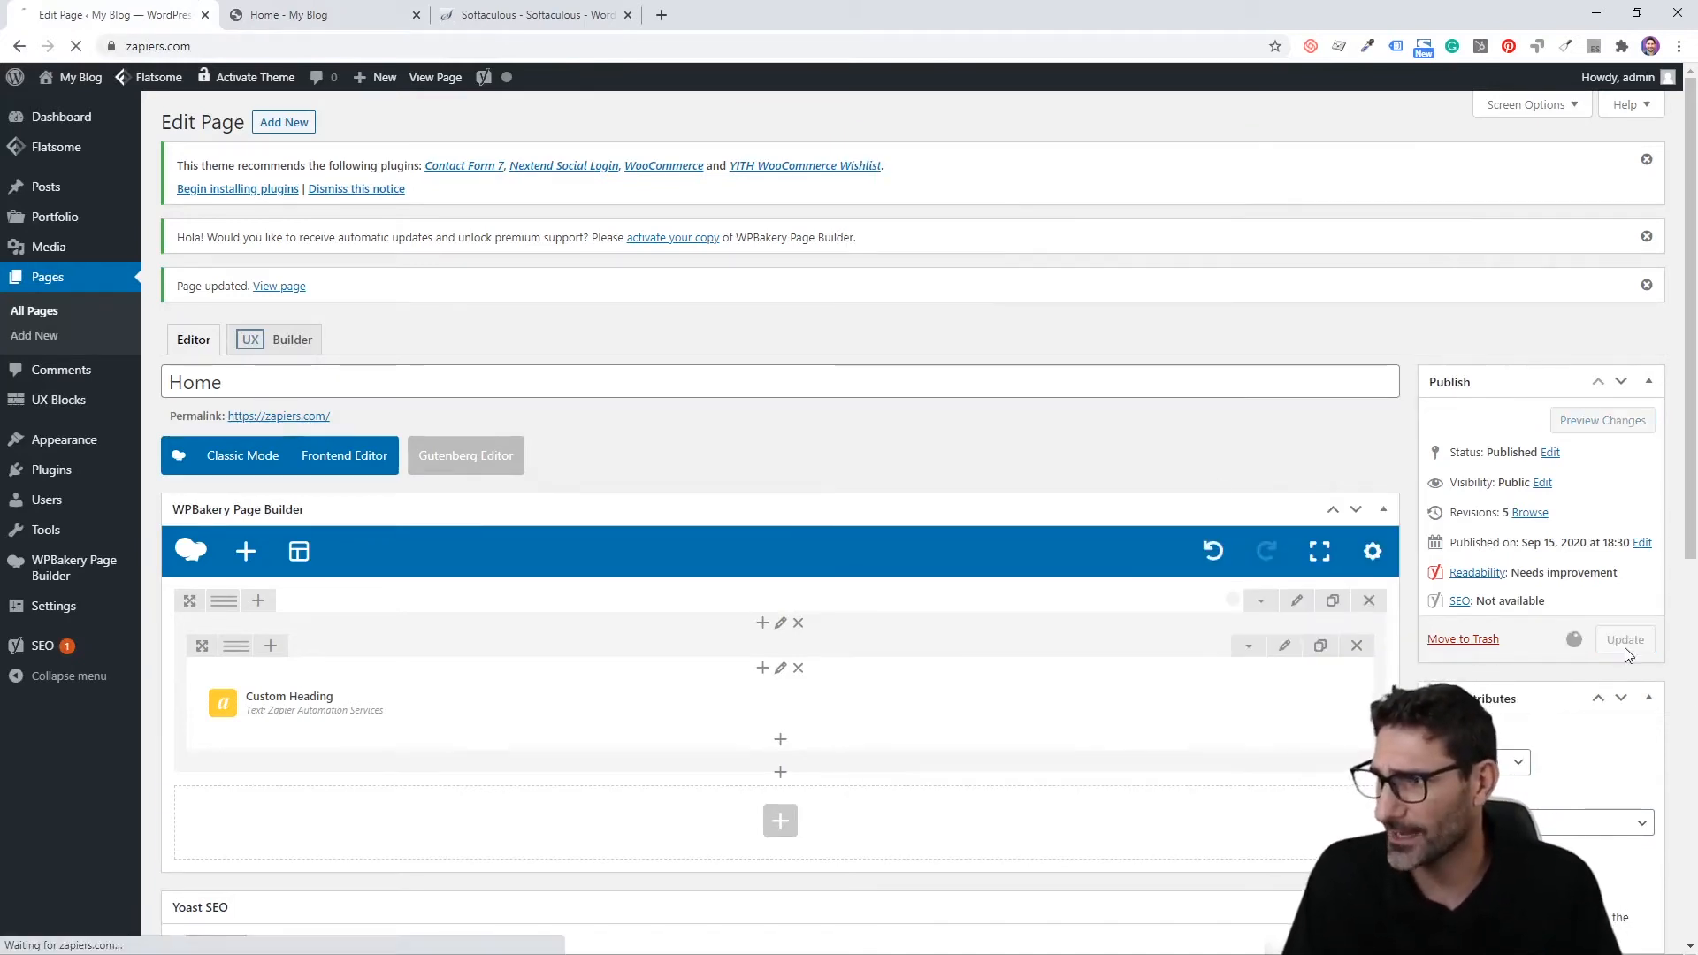
Step: Check the heading row's spacing and inspected styles on the live Home page
click(309, 15)
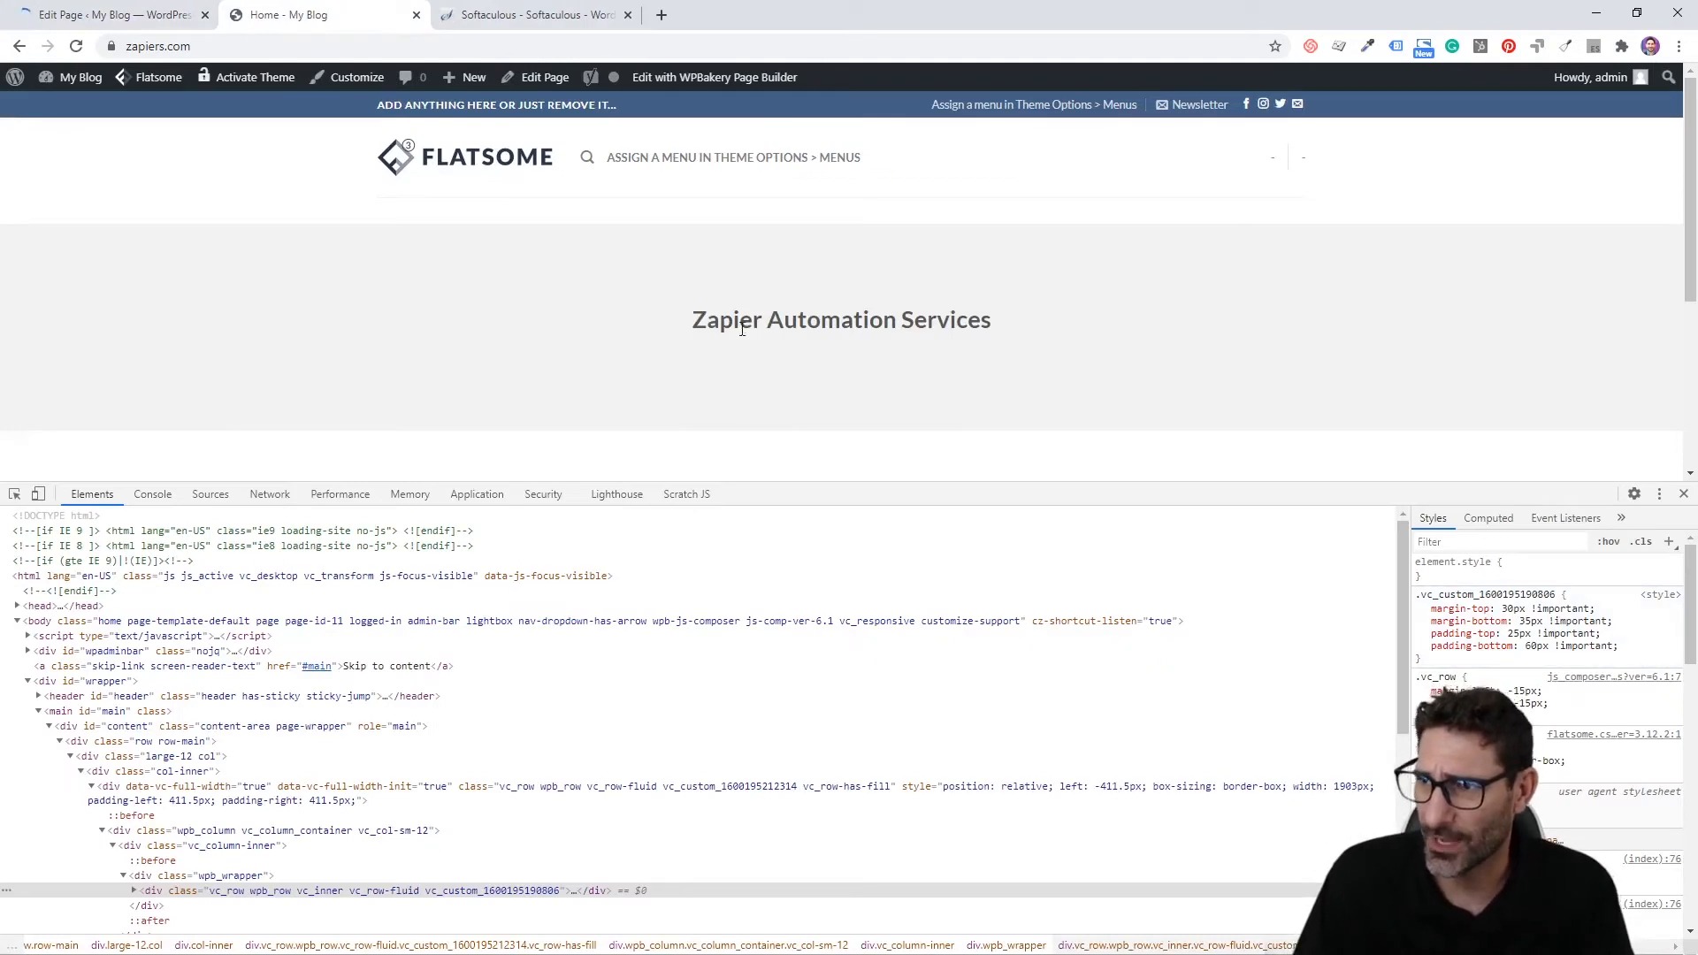
triple_click(523, 314)
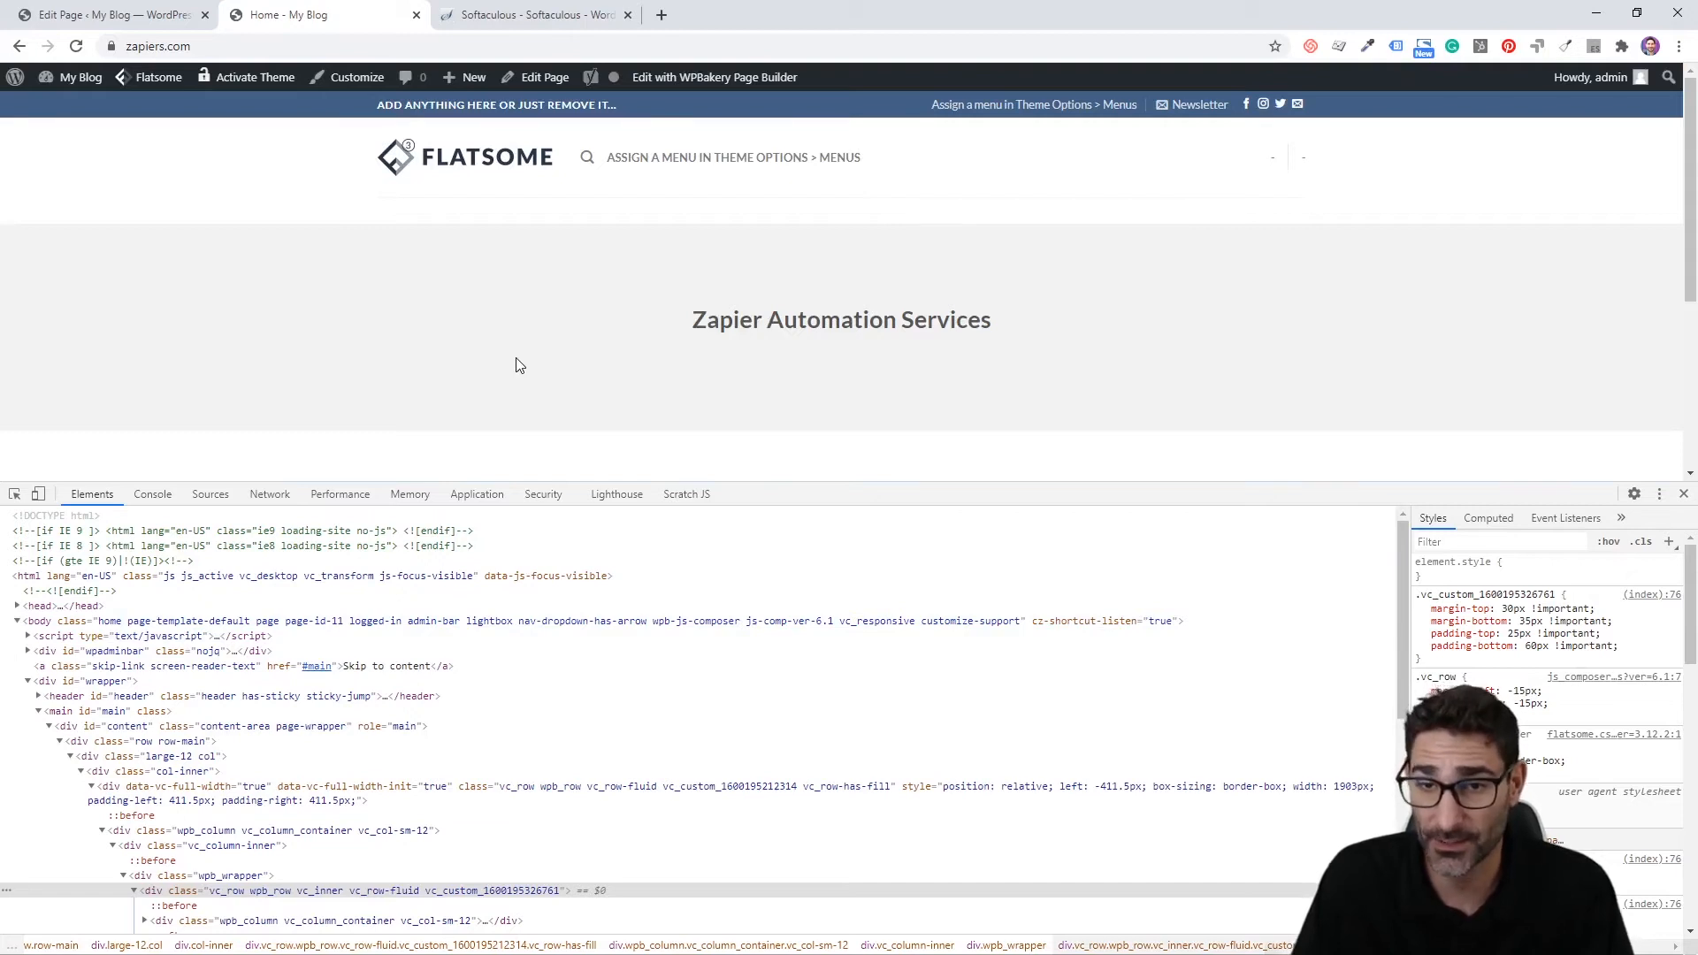
click(14, 493)
click(695, 375)
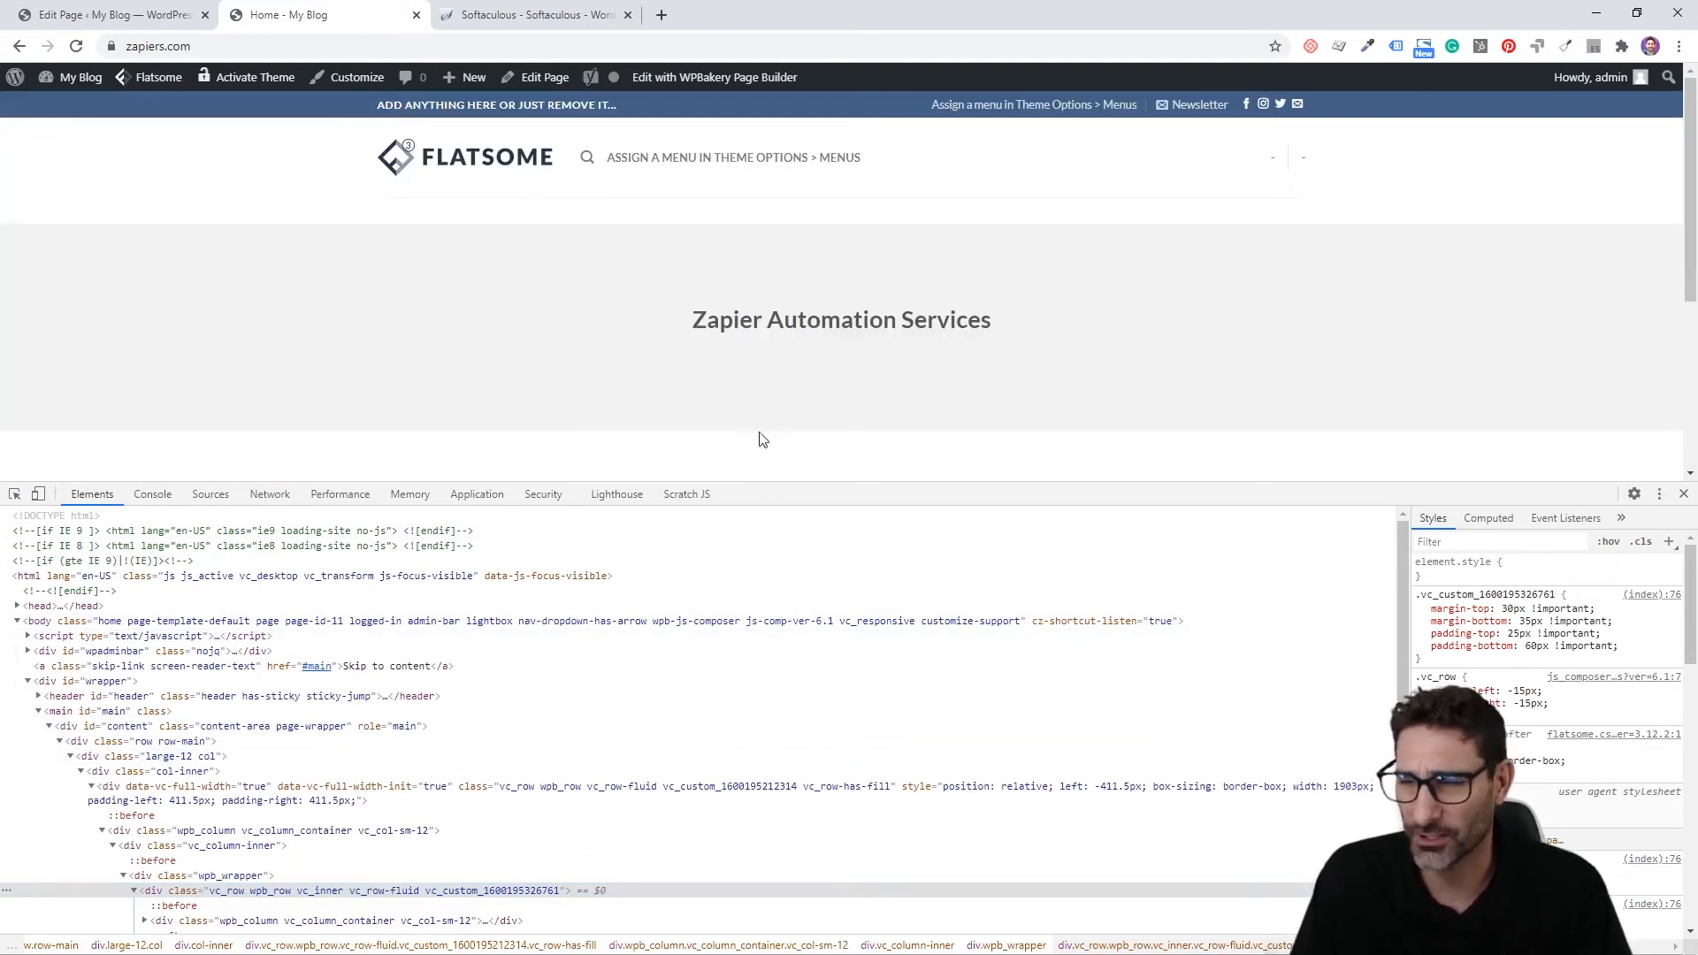
Step: Add a text block beneath the custom heading in the page editor and center its text
key(ctrl+shift+Tab)
scroll(806, 402, down, 2)
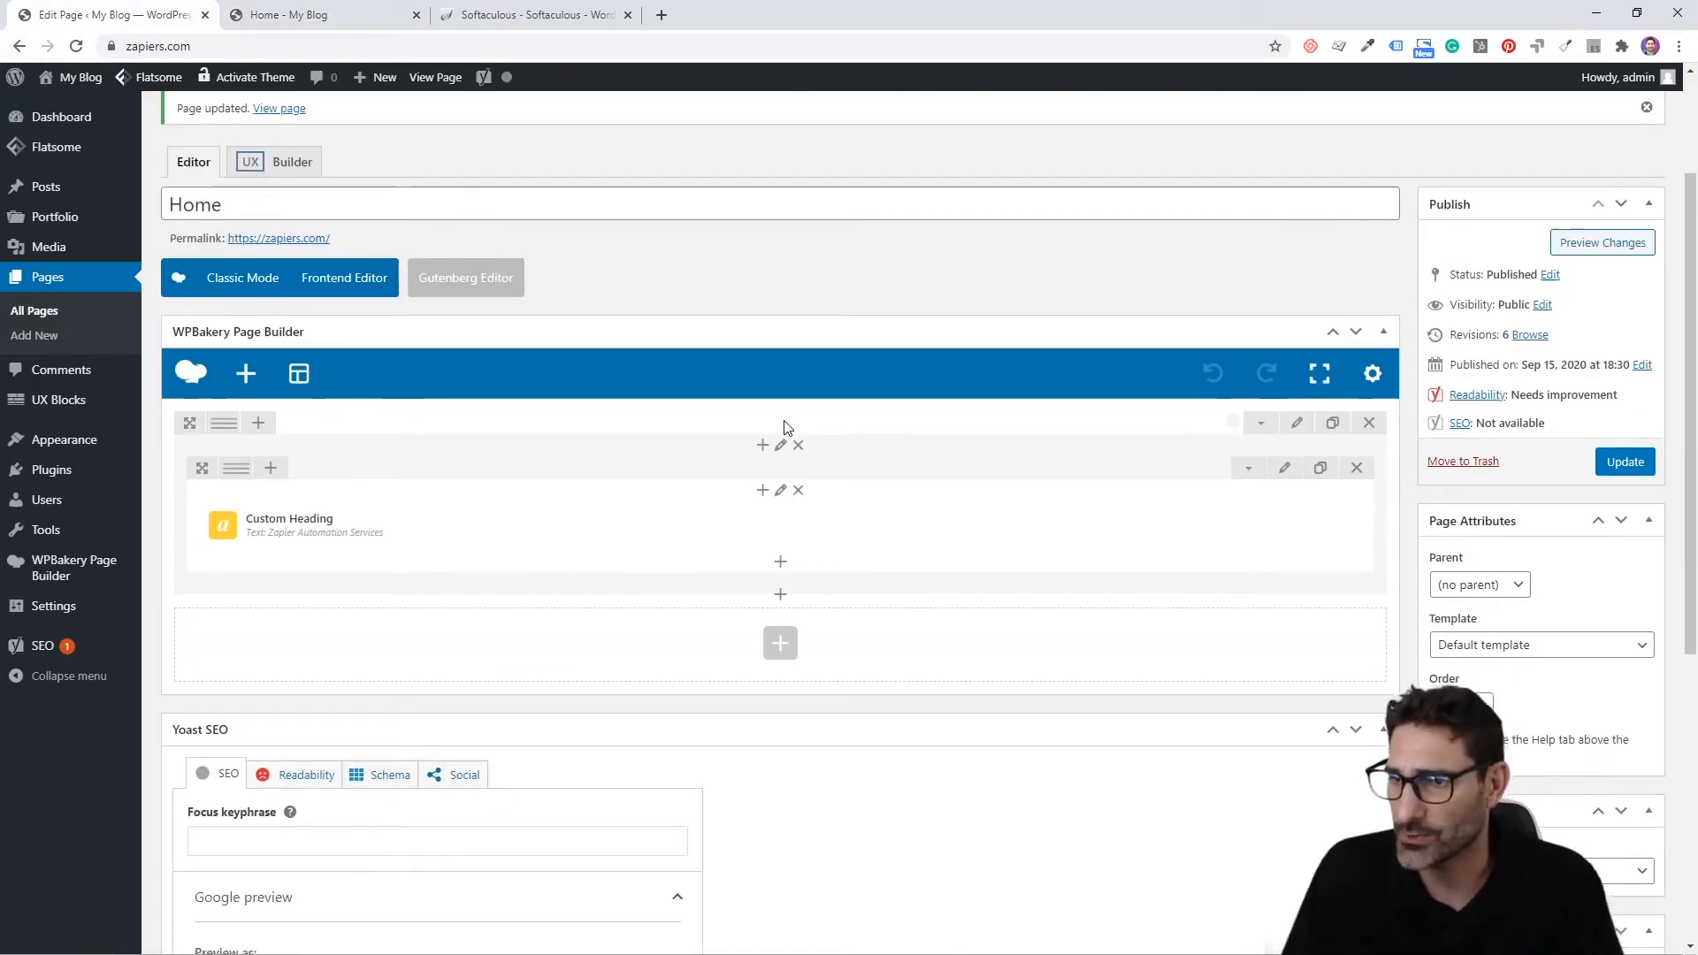
scroll(783, 469, down, 1)
click(780, 475)
text(text)
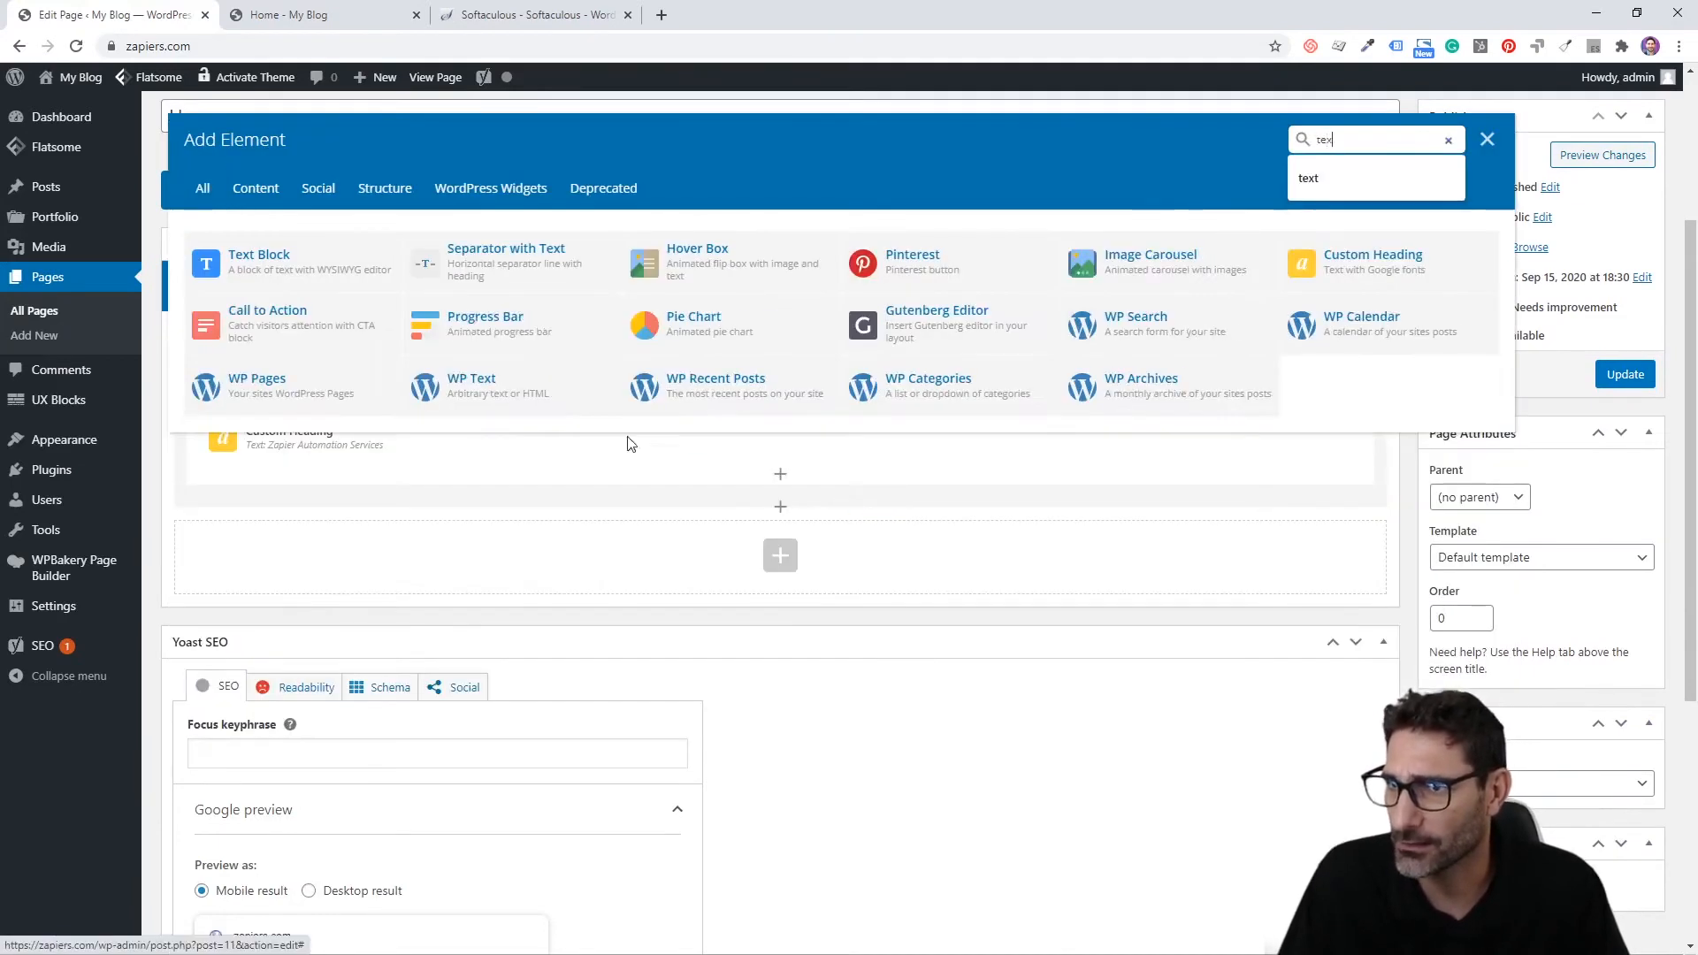
click(232, 263)
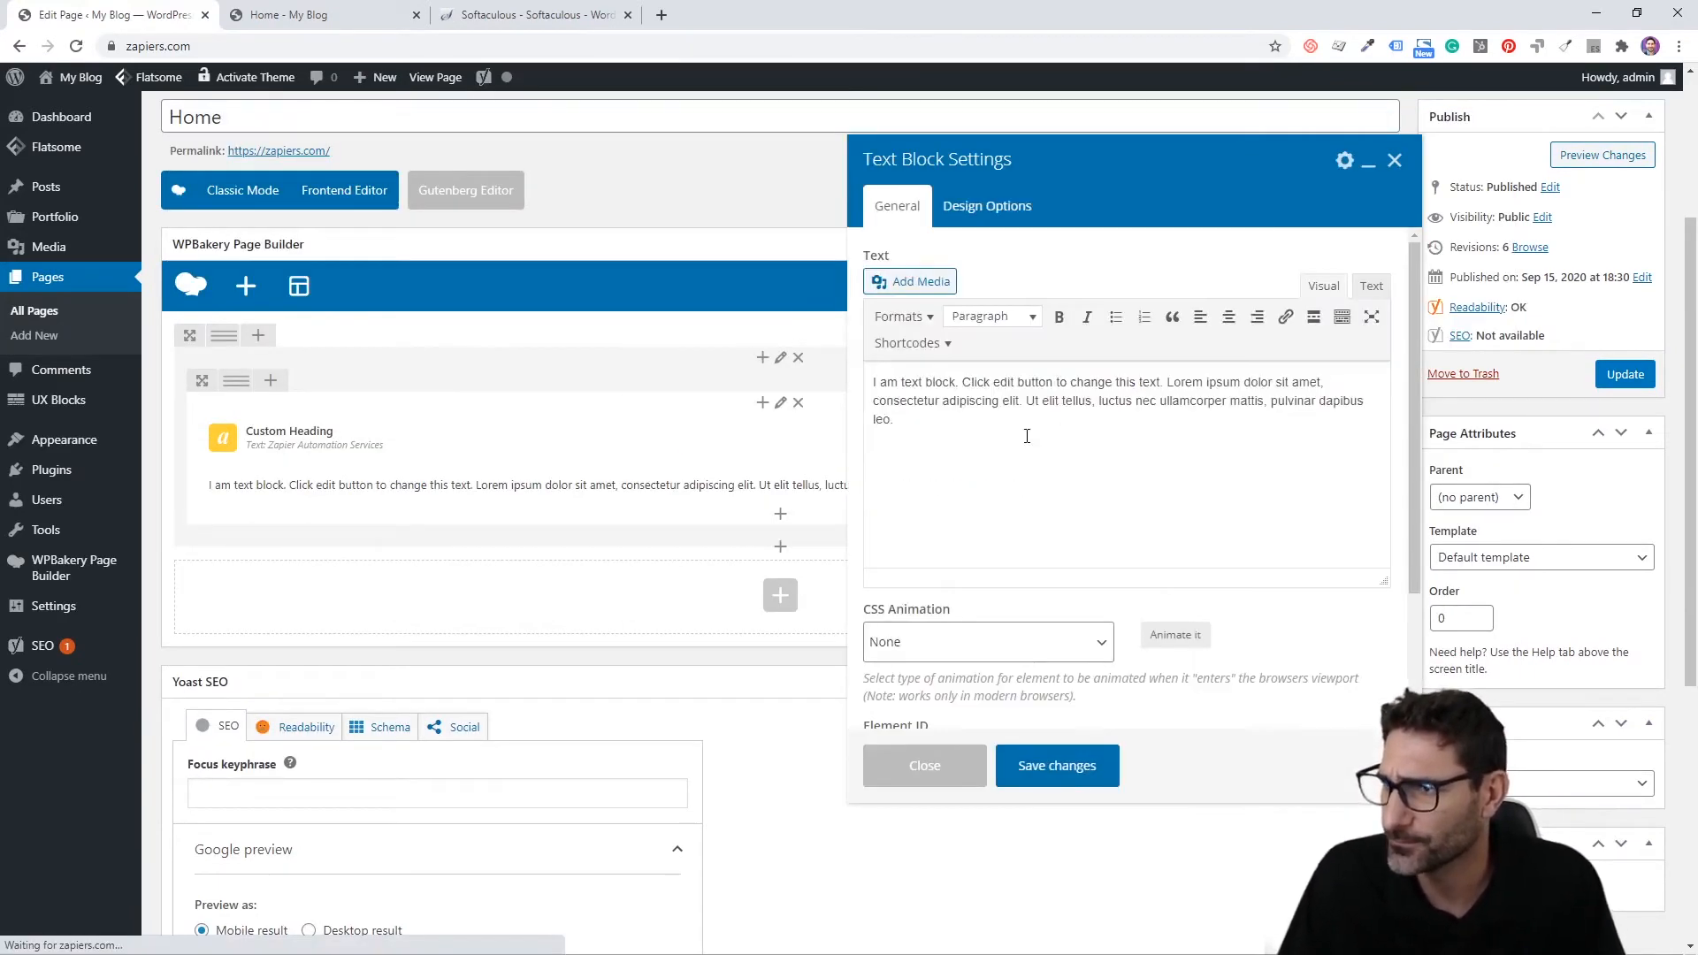
triple_click(1027, 429)
click(1227, 319)
click(1074, 406)
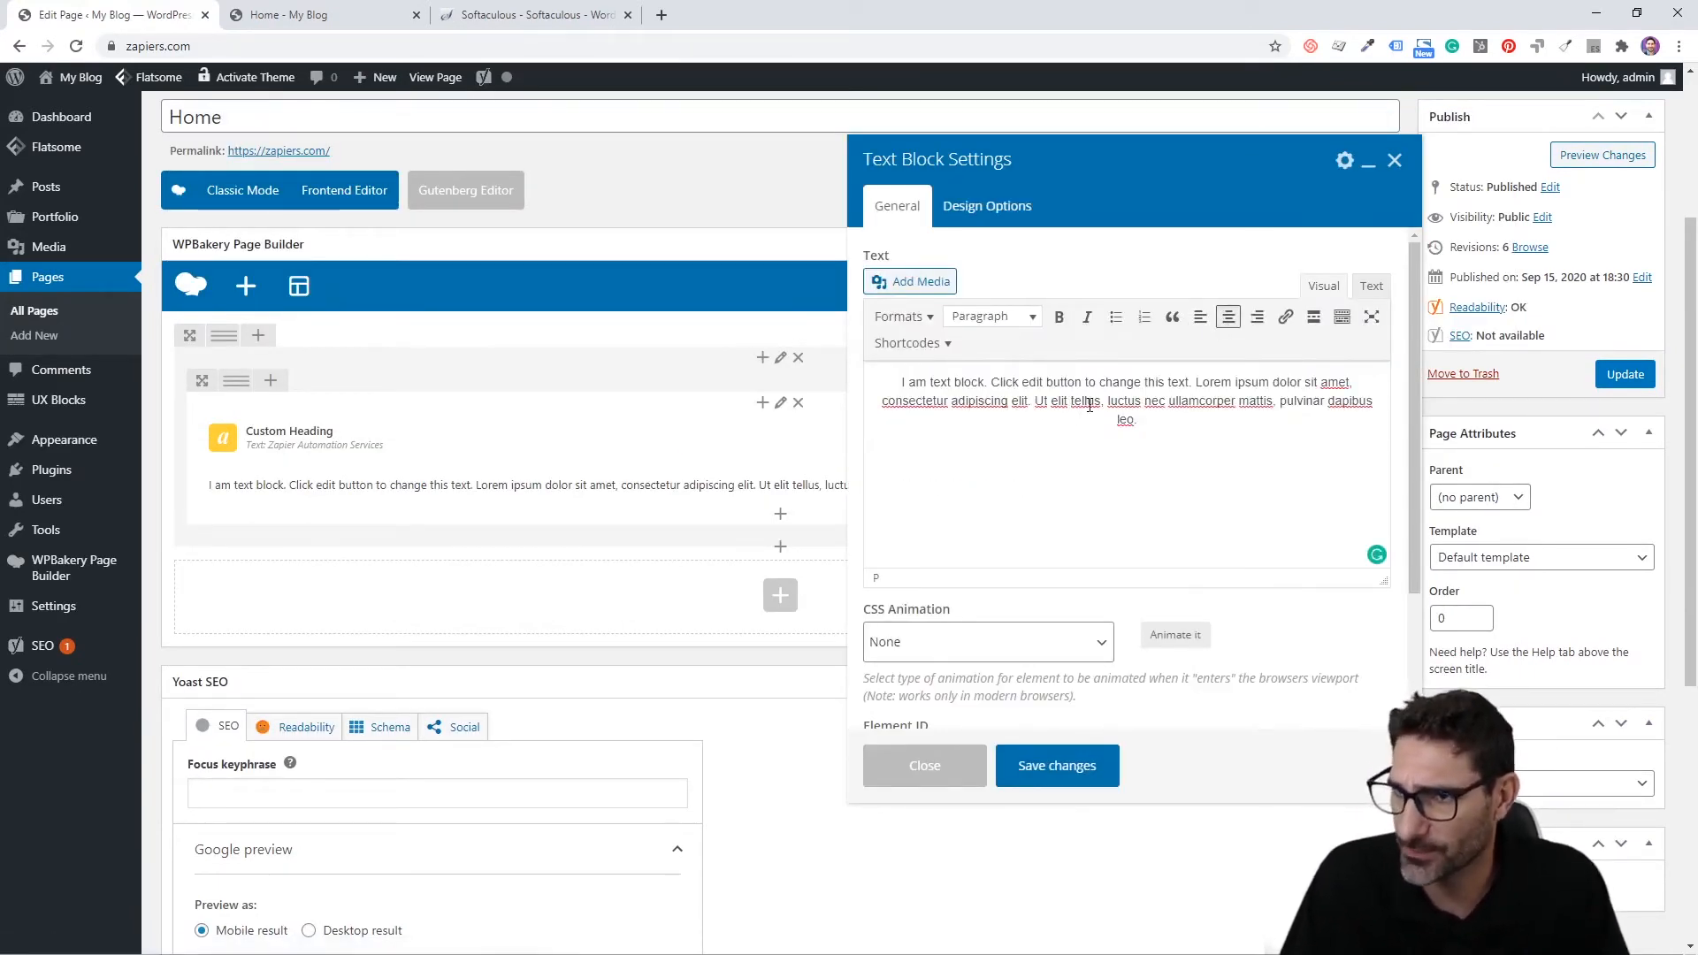
Step: Replace the text block's placeholder with "Zapiers is your one-stop shop for easy Zapier integrations and set up." and save it
triple_click(1084, 405)
text(Zapiers )
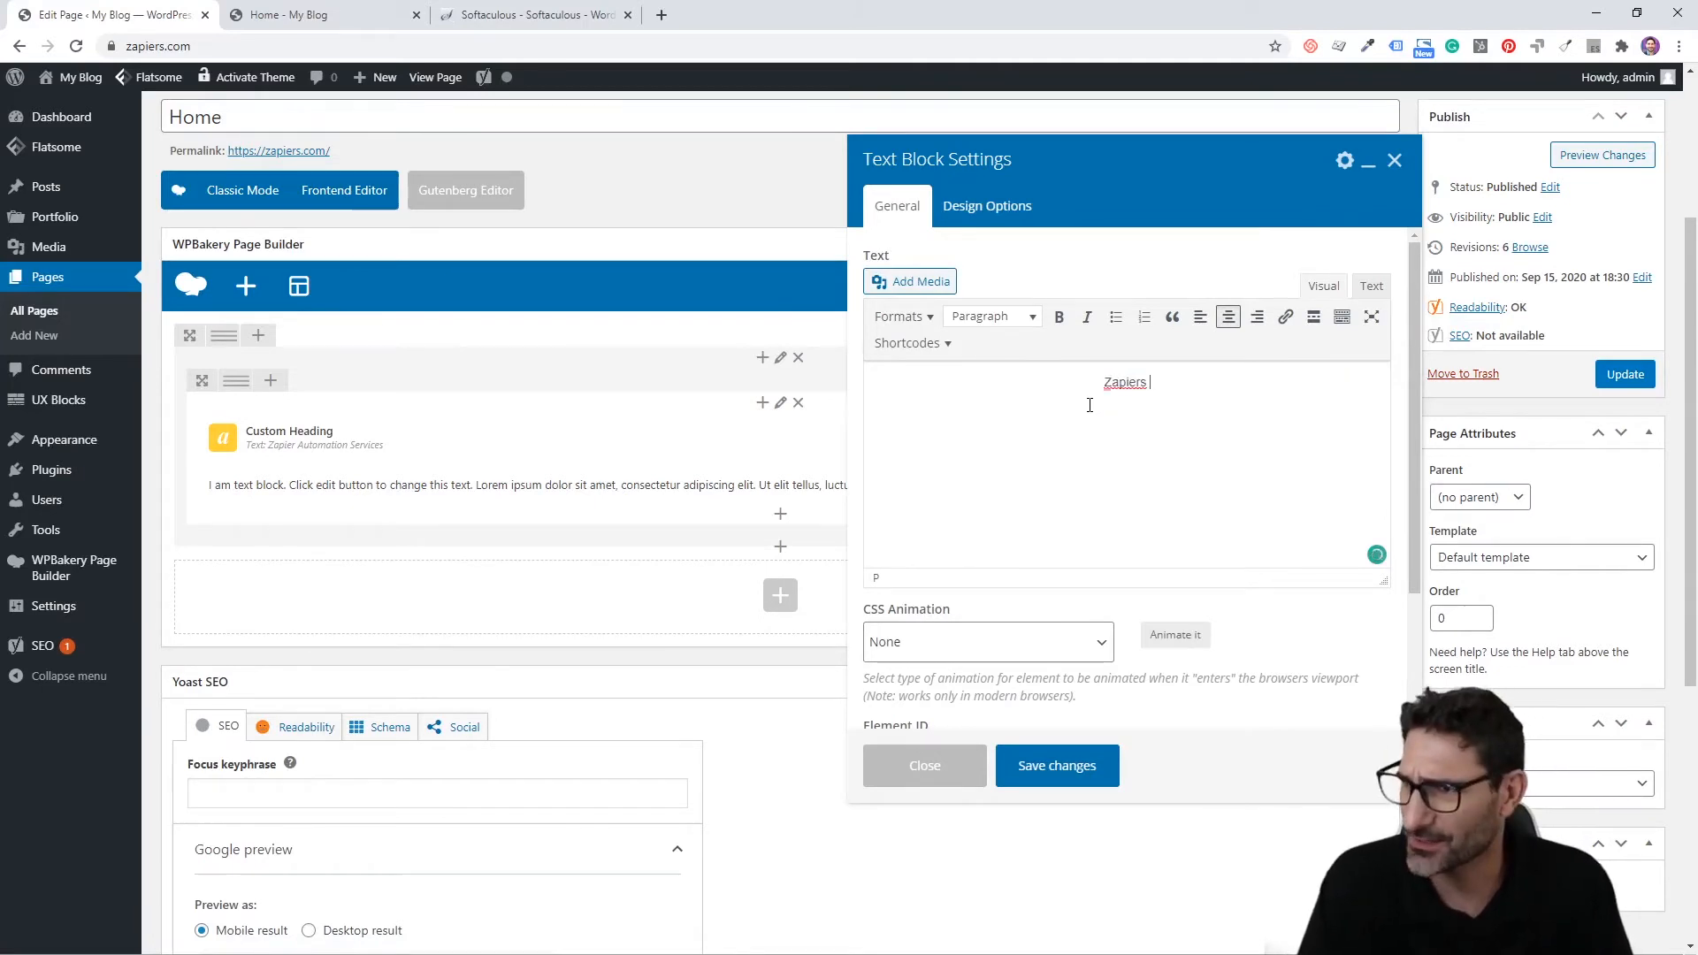
text(is your one )
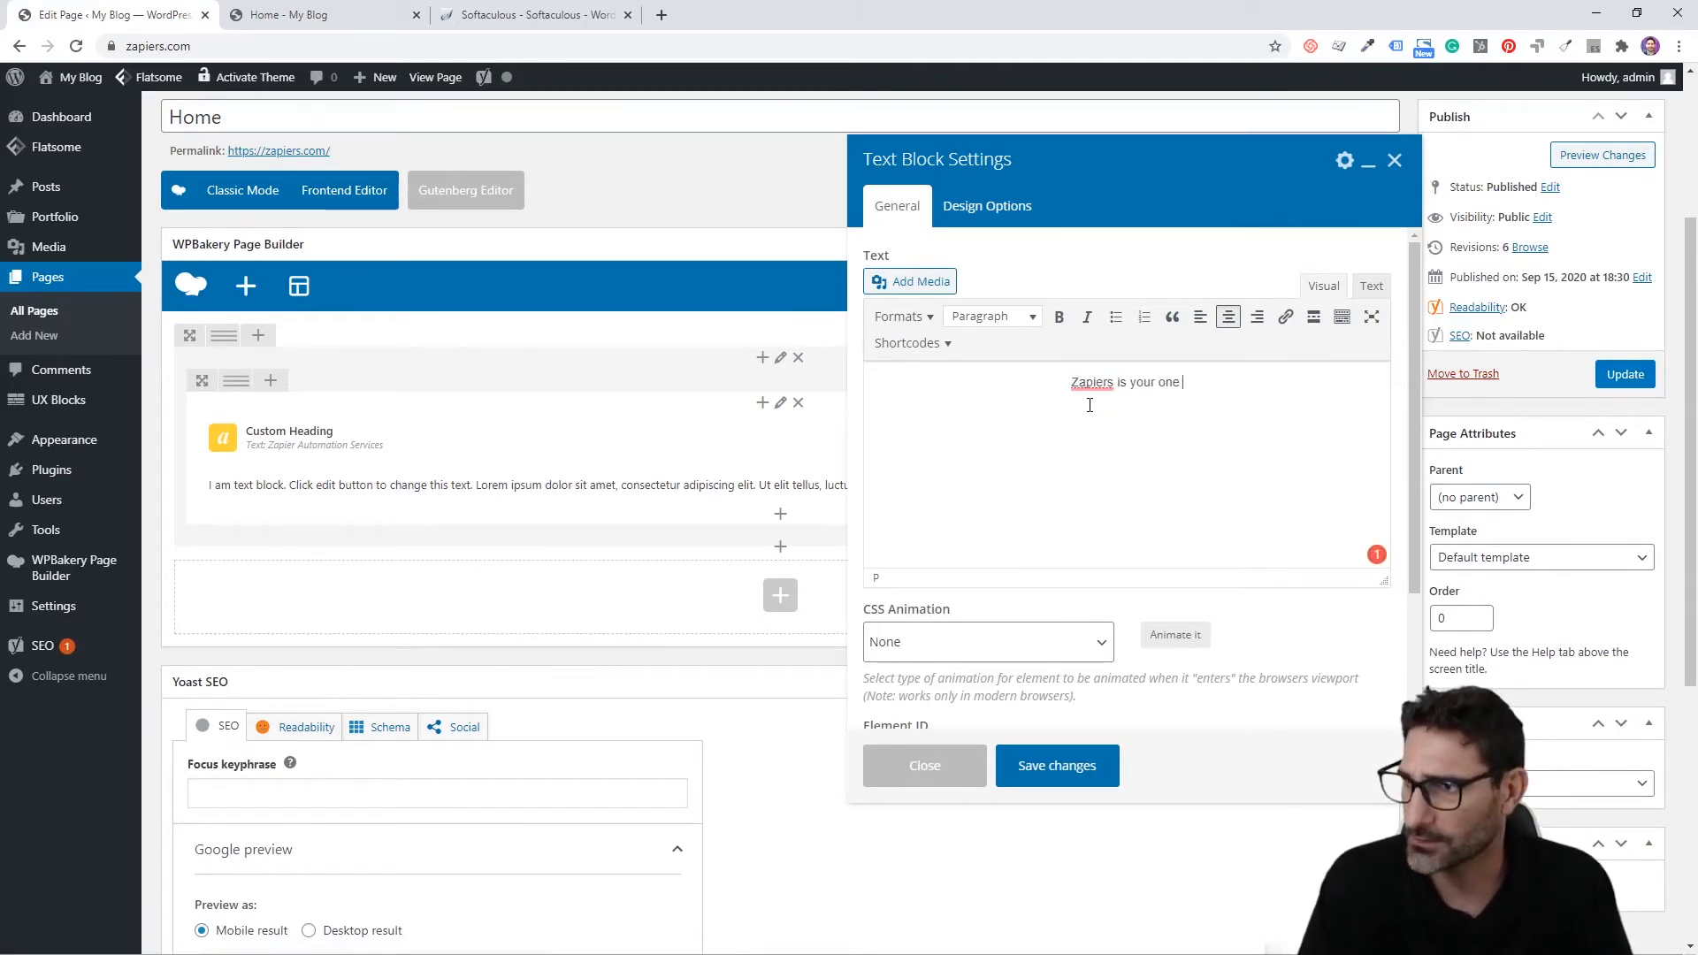
text(stop shop for )
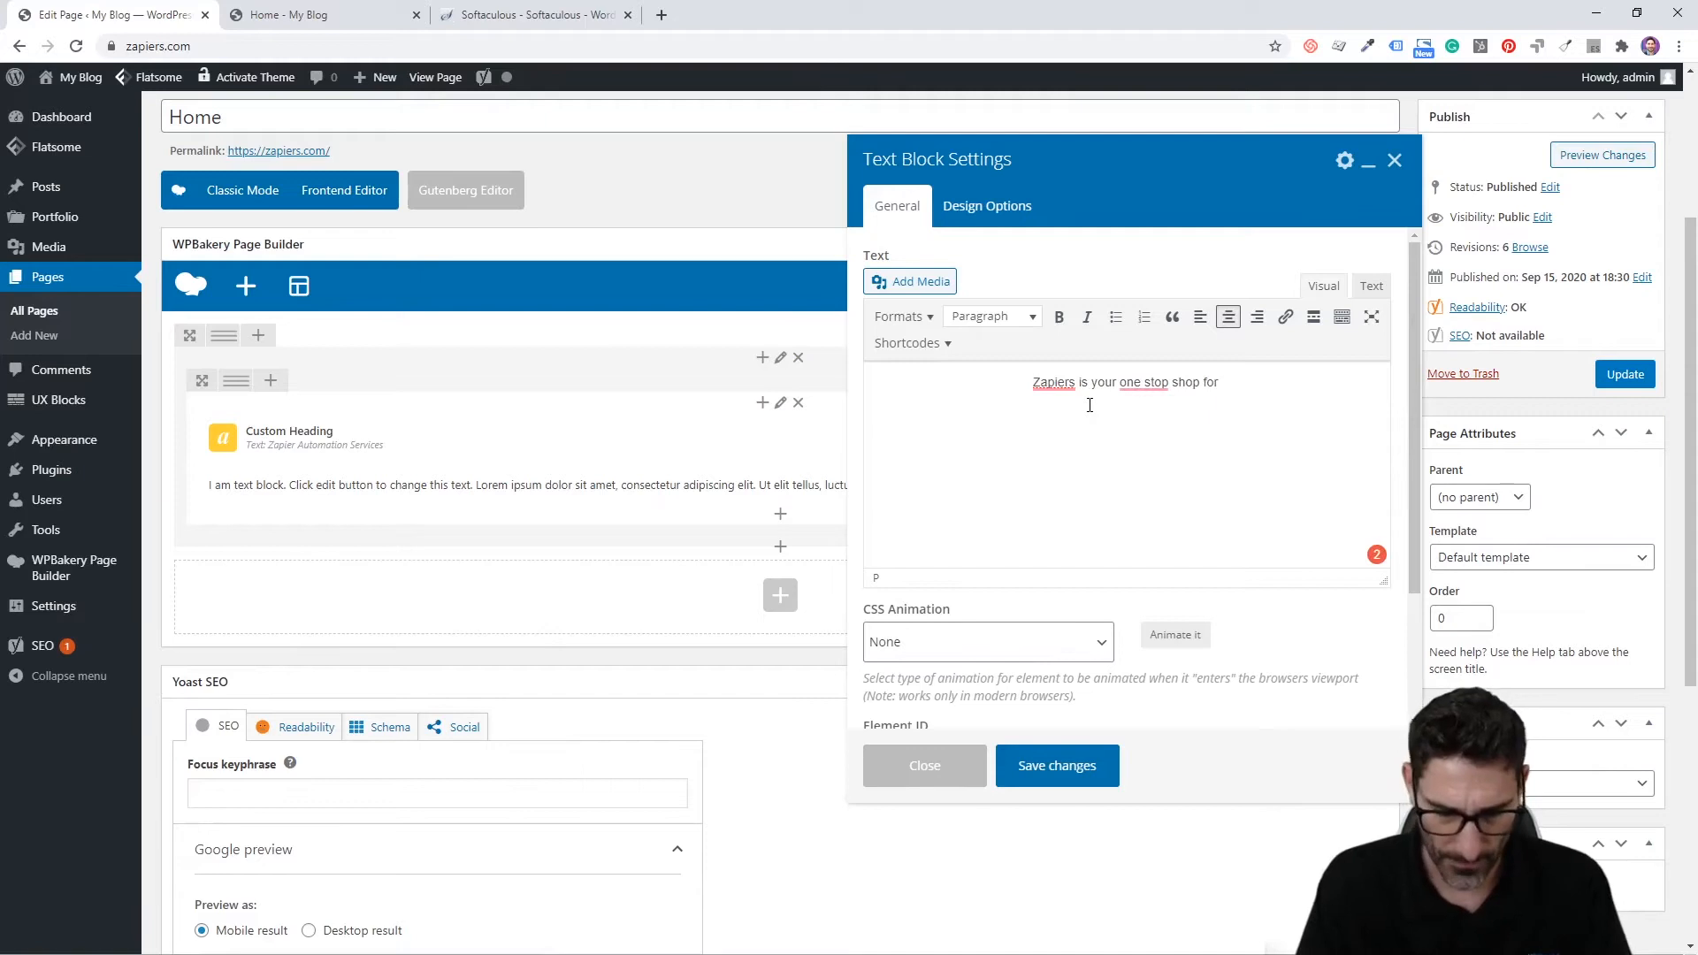
text(easy Zapier inte)
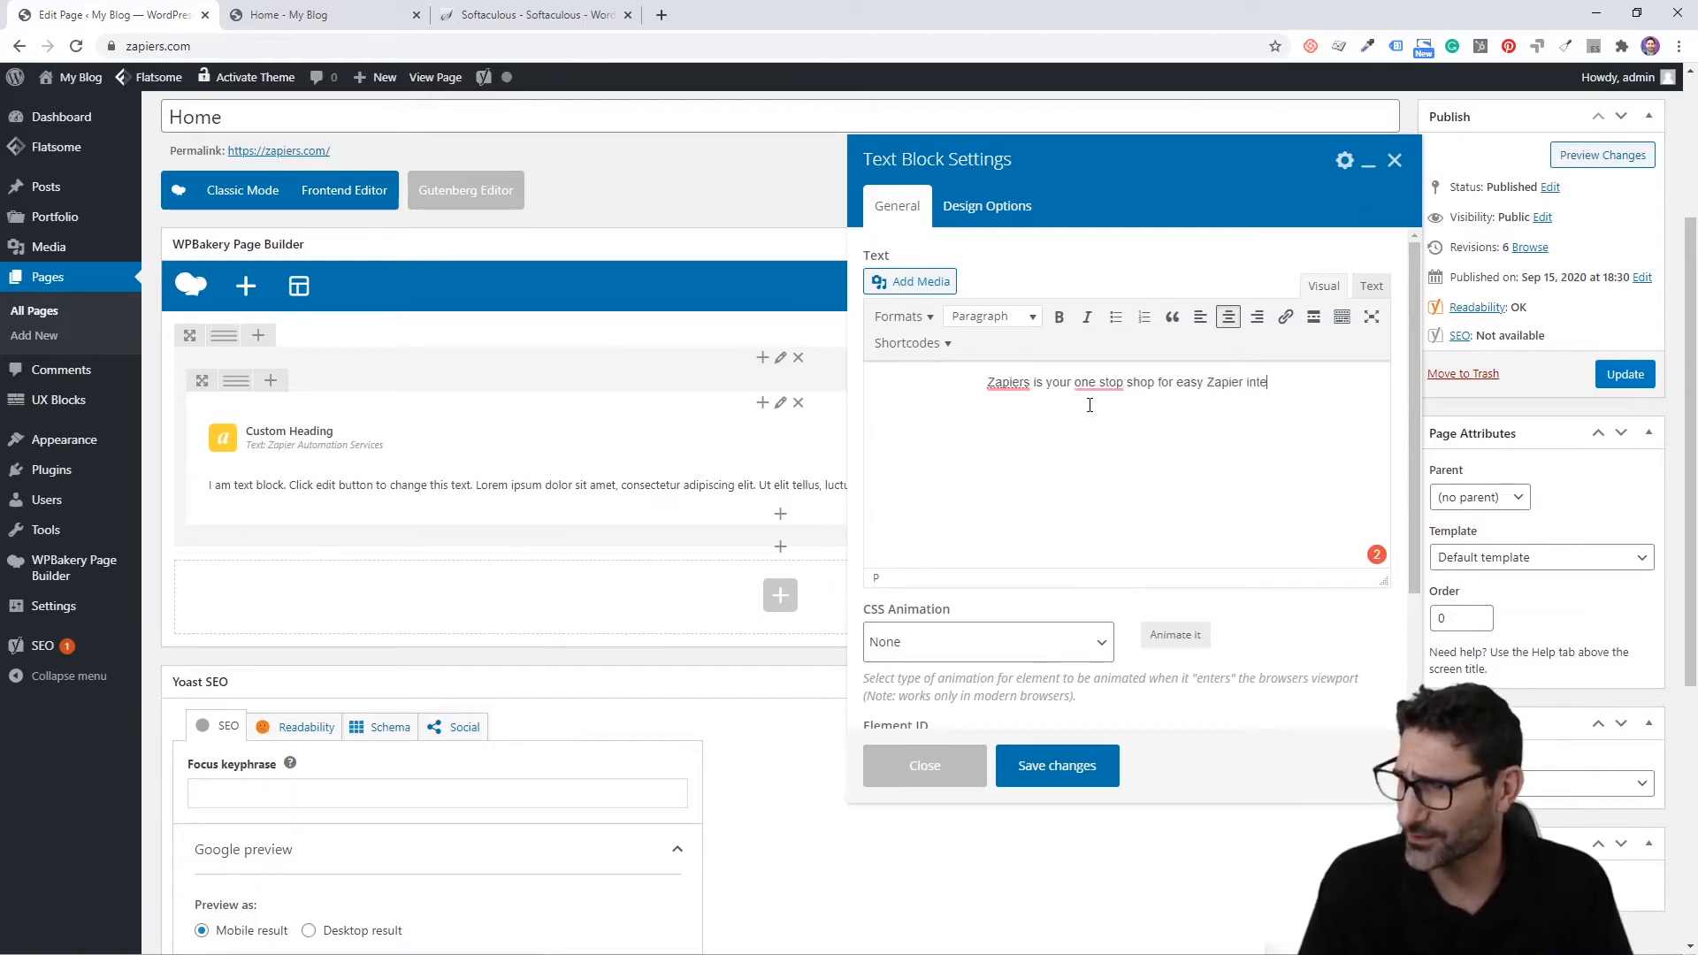
text(grations and s)
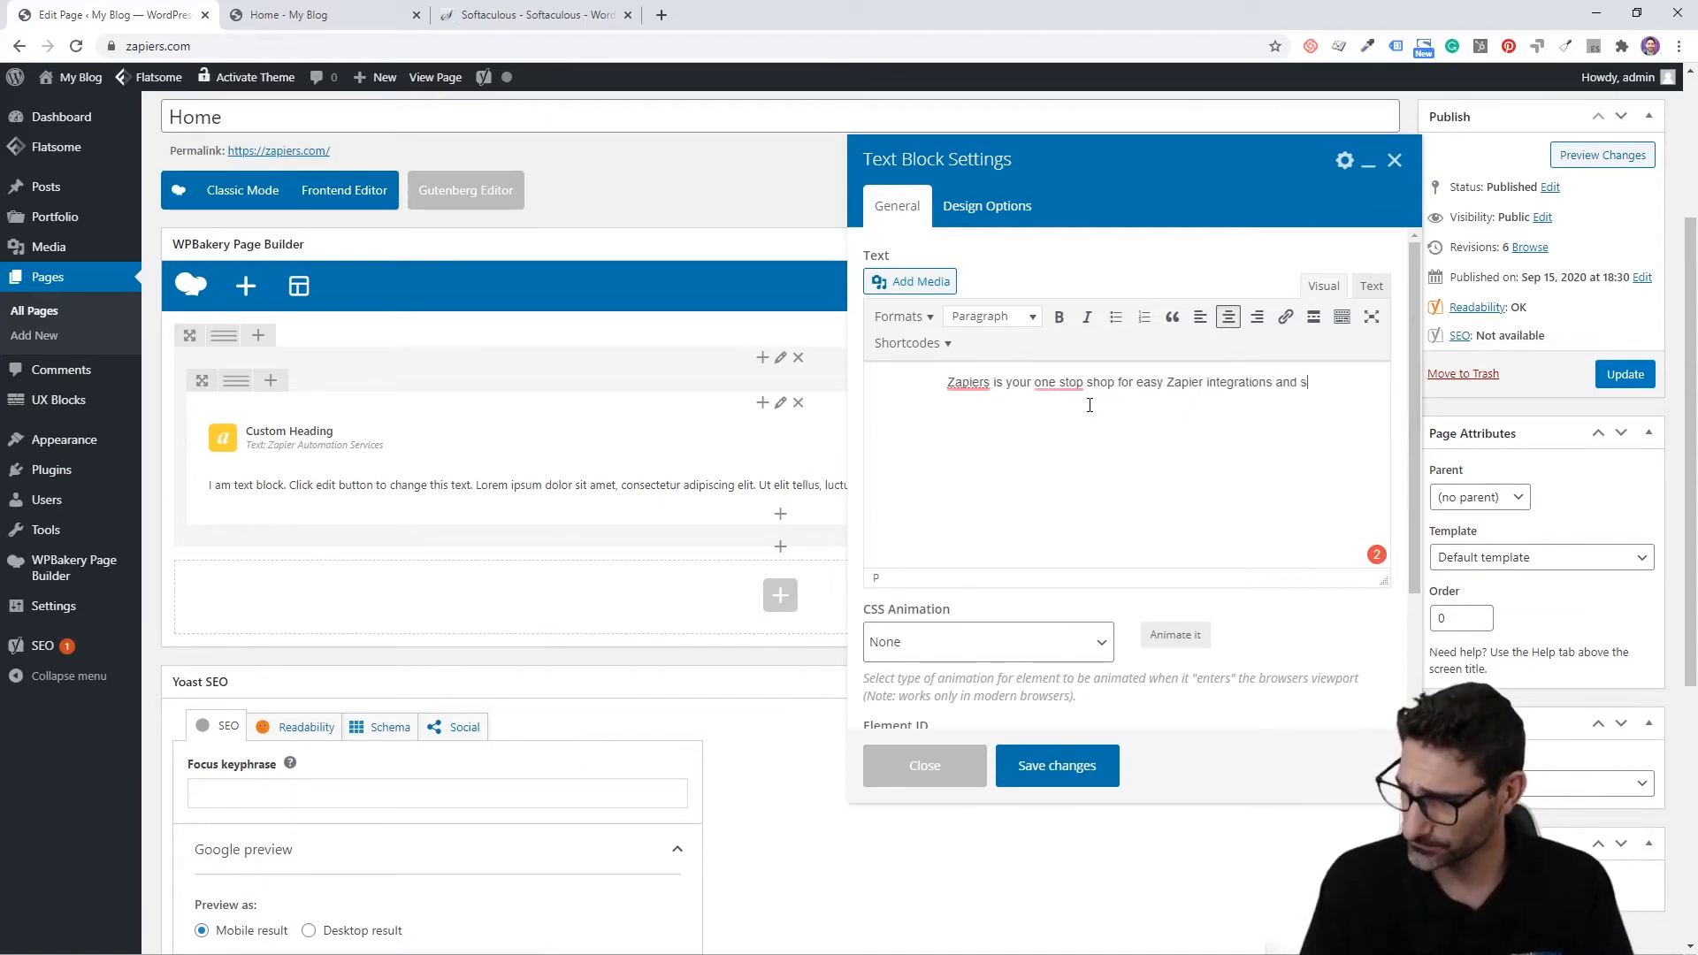
text(et up.)
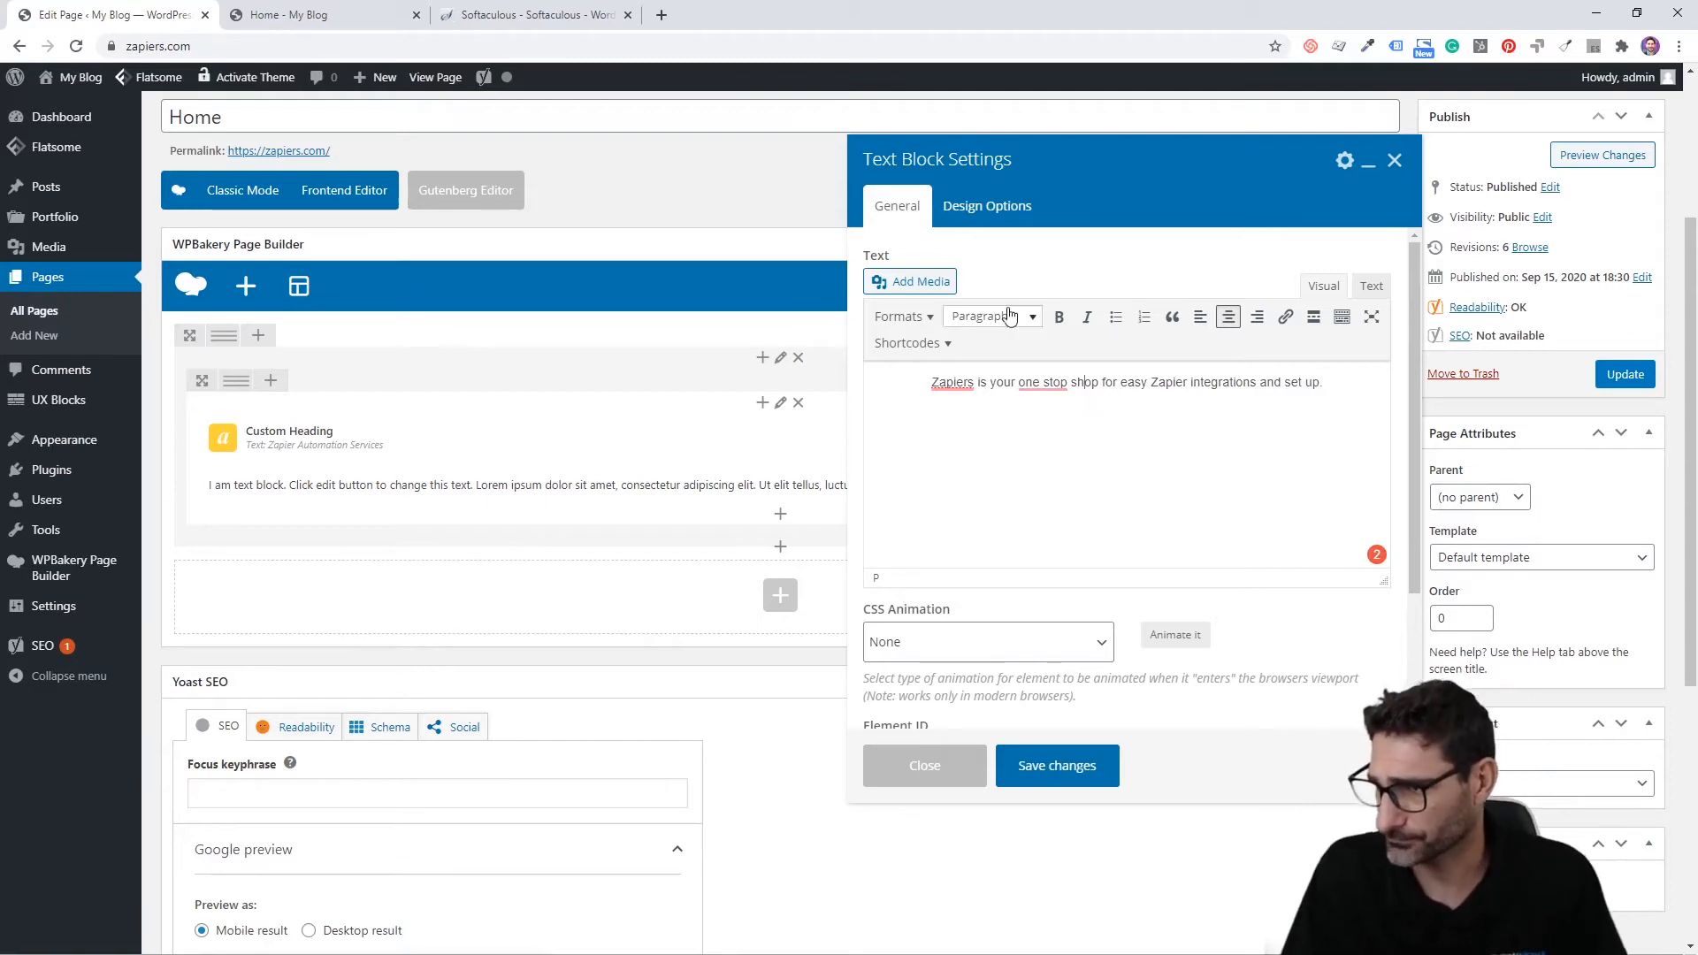
click(1051, 383)
click(1082, 430)
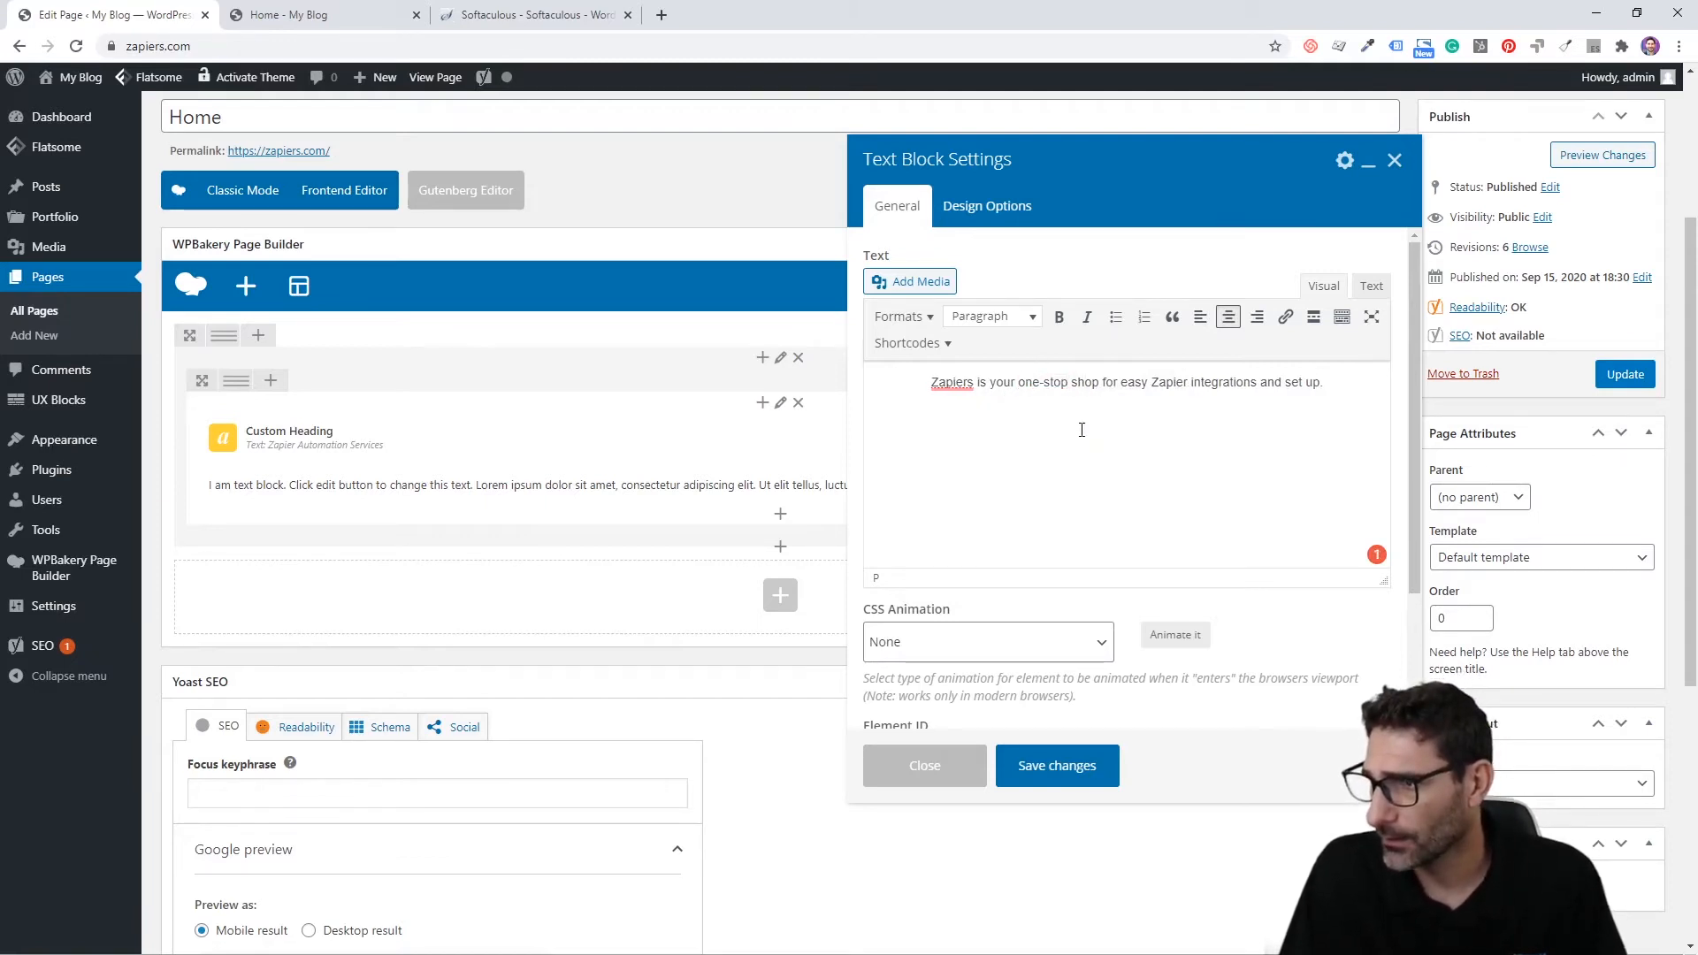
click(1057, 766)
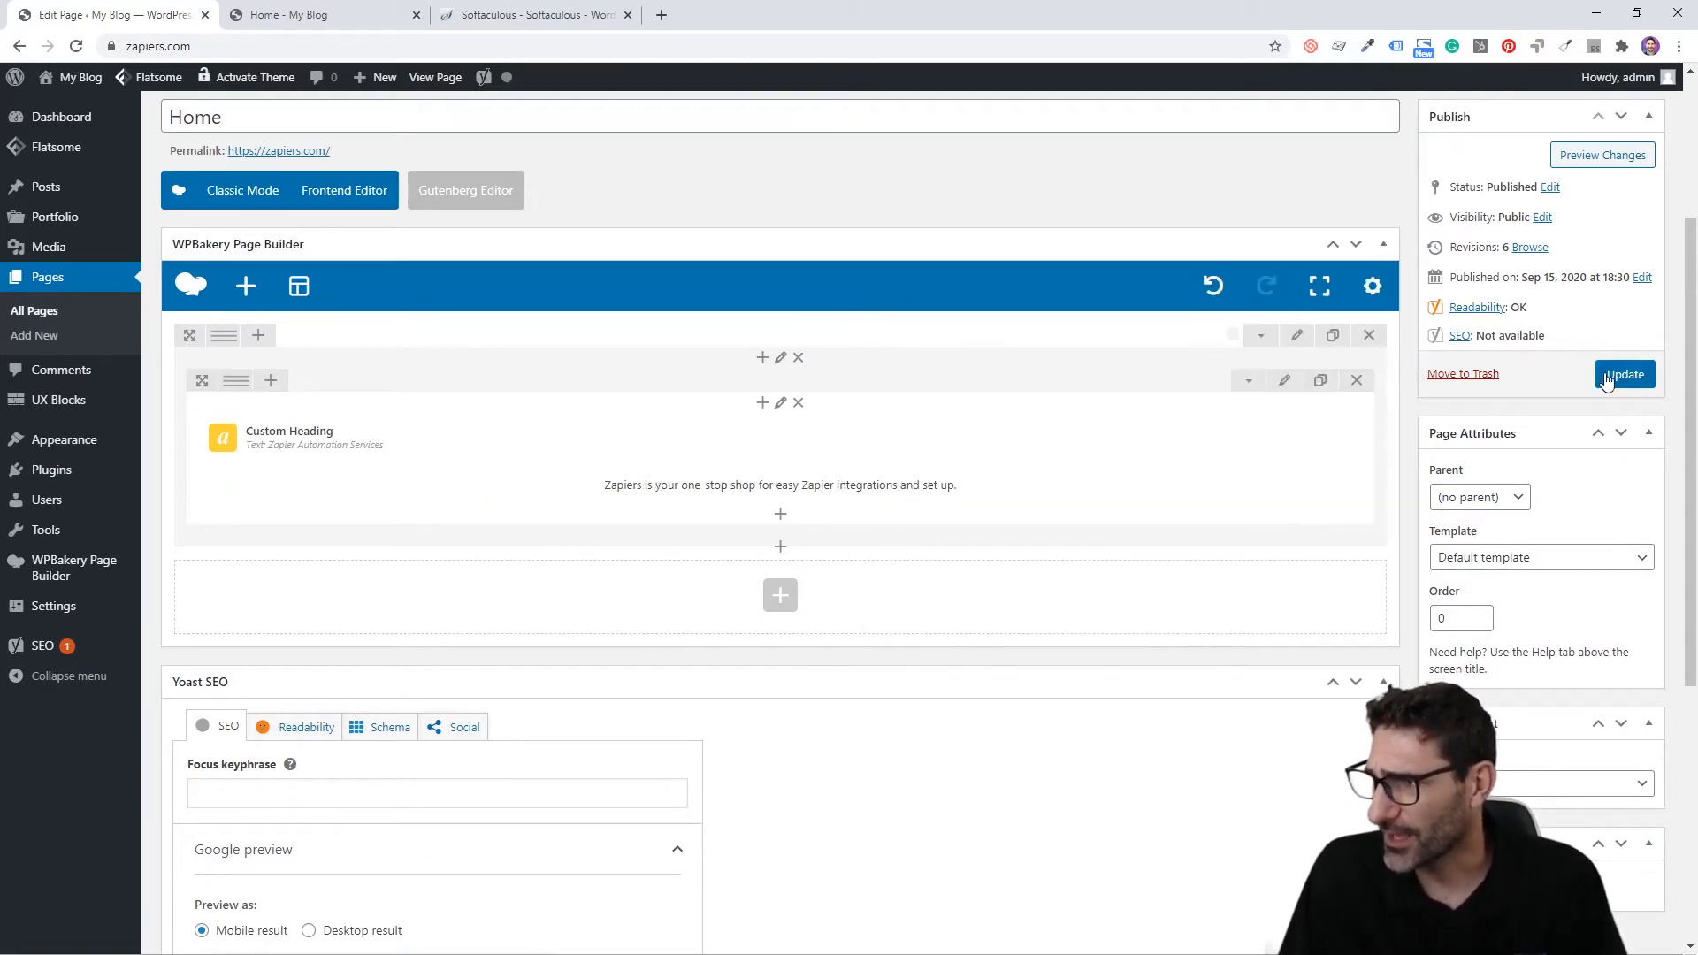
Step: Update the page, reload the live Home page, close the developer tools and check the tagline under the heading
click(1609, 377)
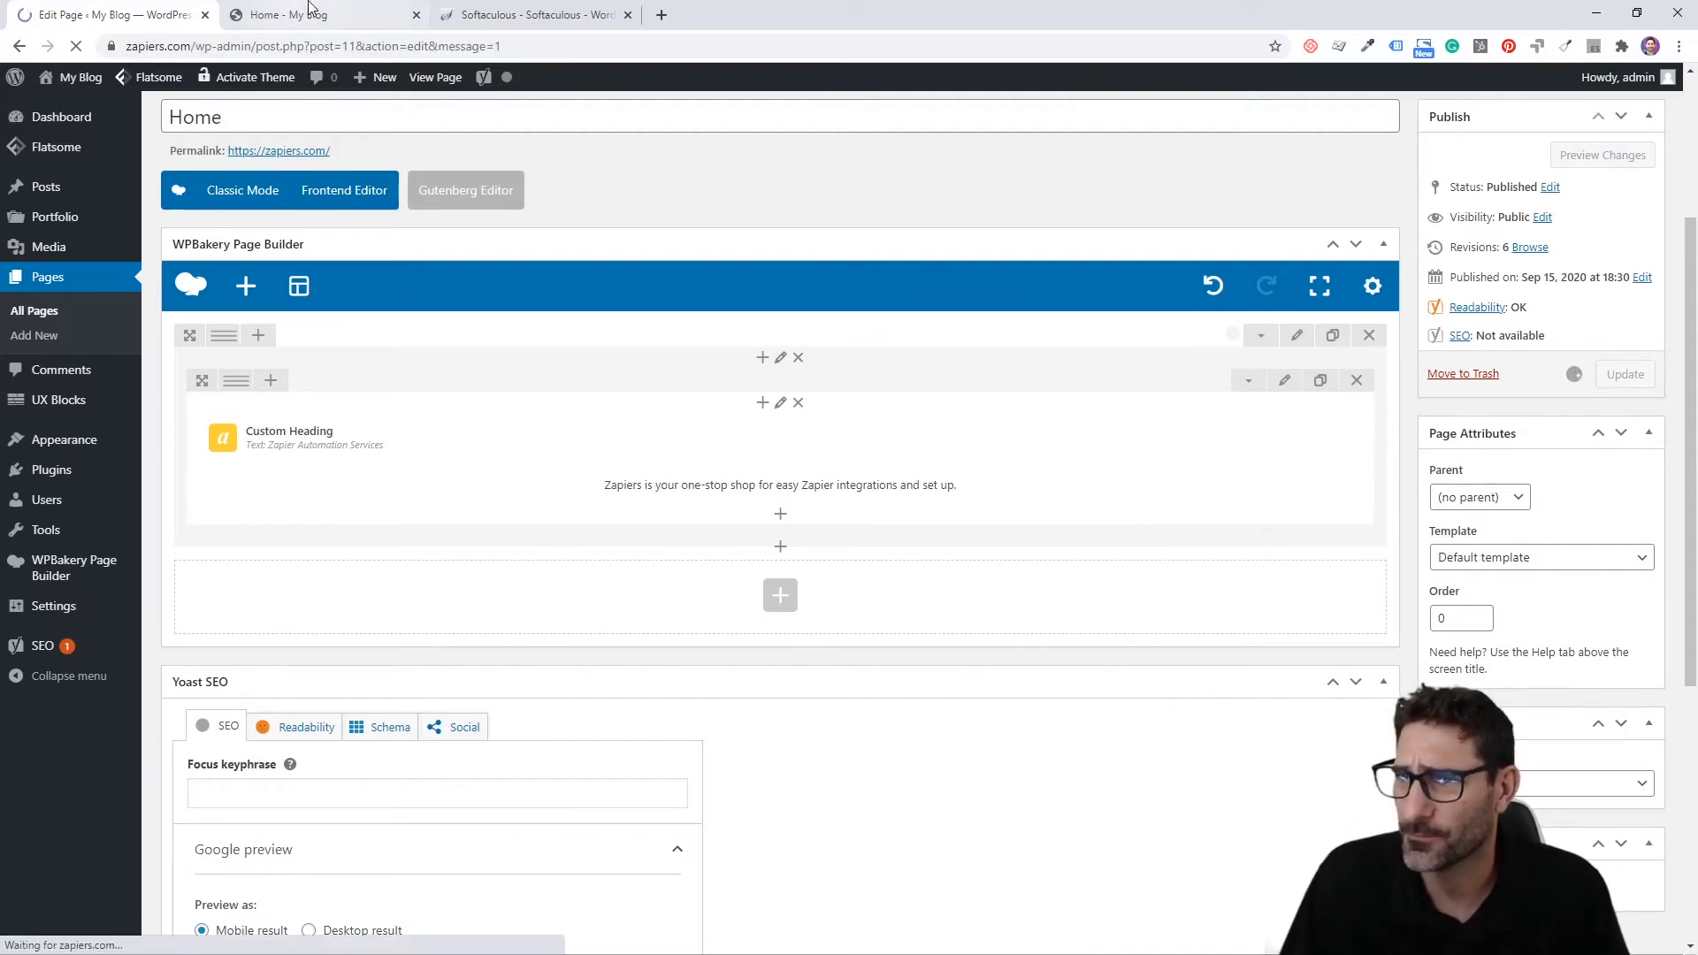
click(292, 15)
key(F5)
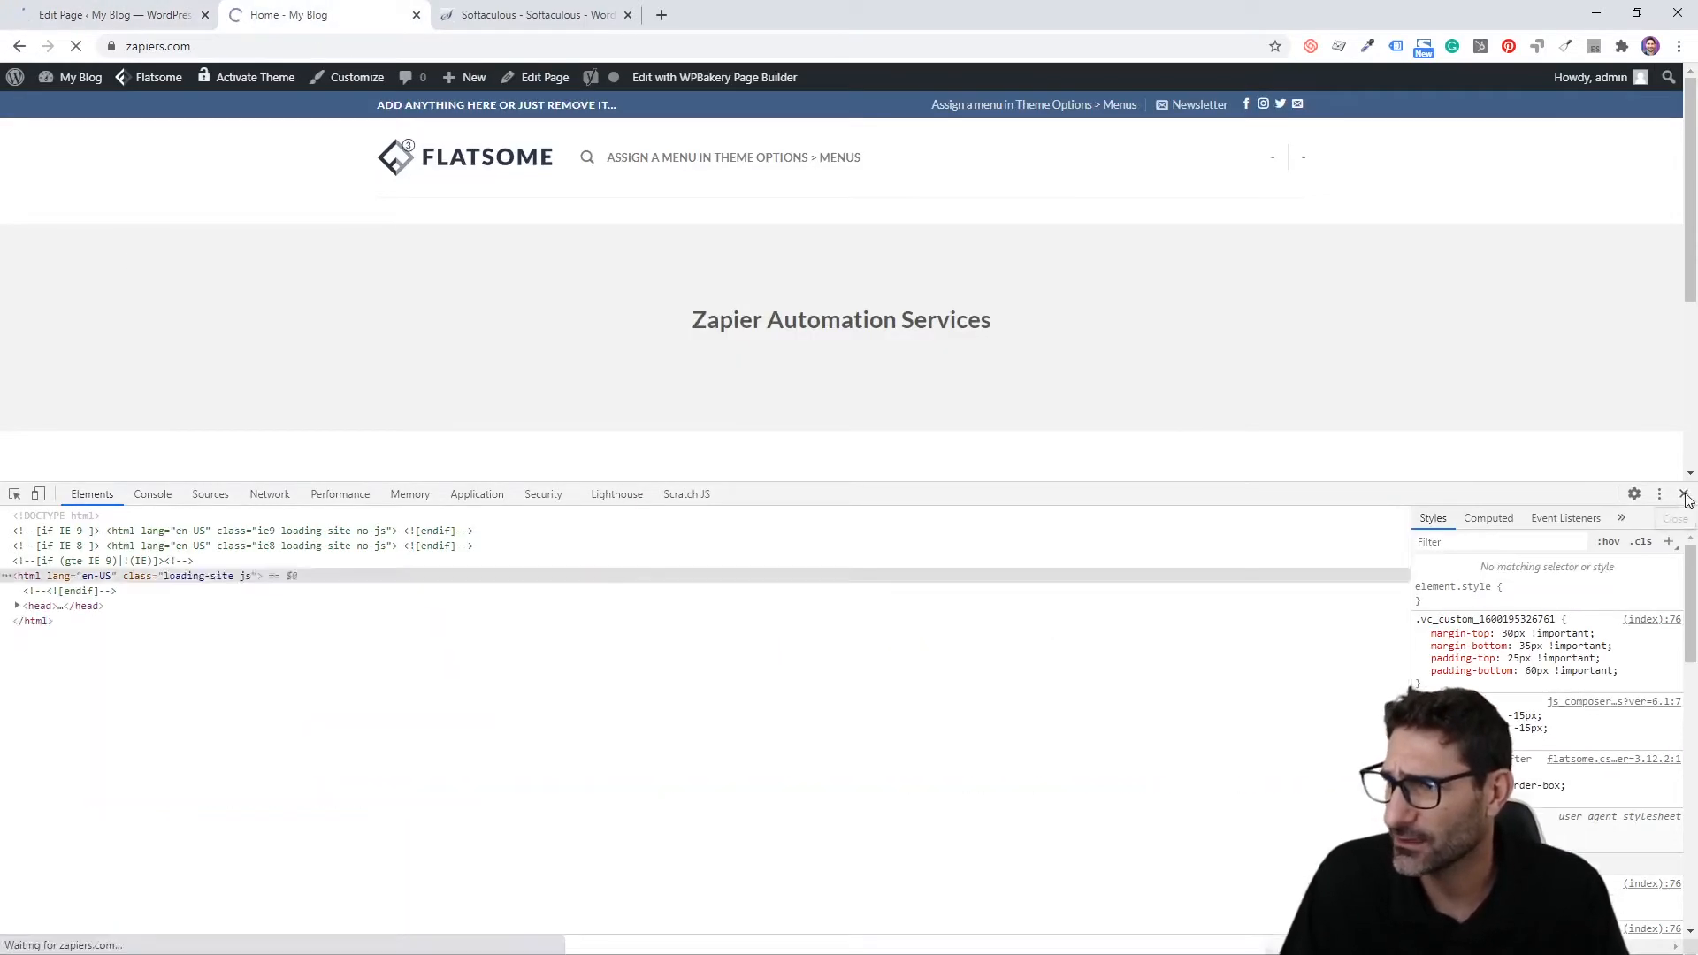
click(1683, 493)
drag(1105, 357, 549, 372)
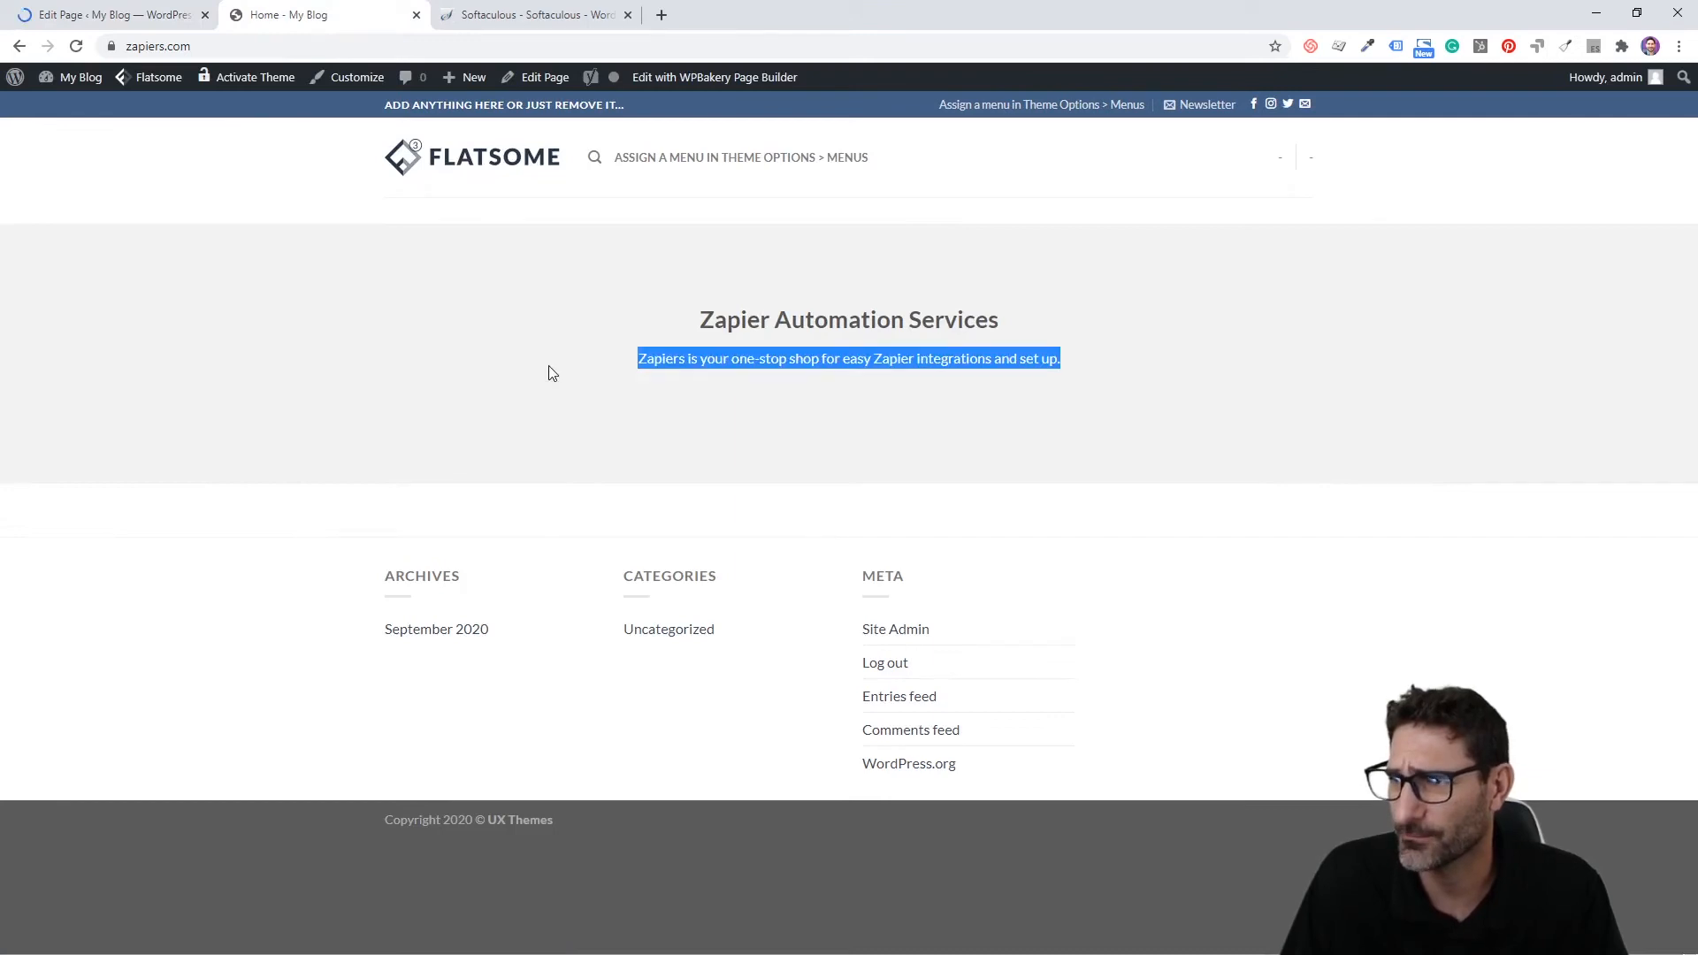
Step: Add a second row below the heading row in the page editor, containing an inner row split into three equal columns
click(106, 7)
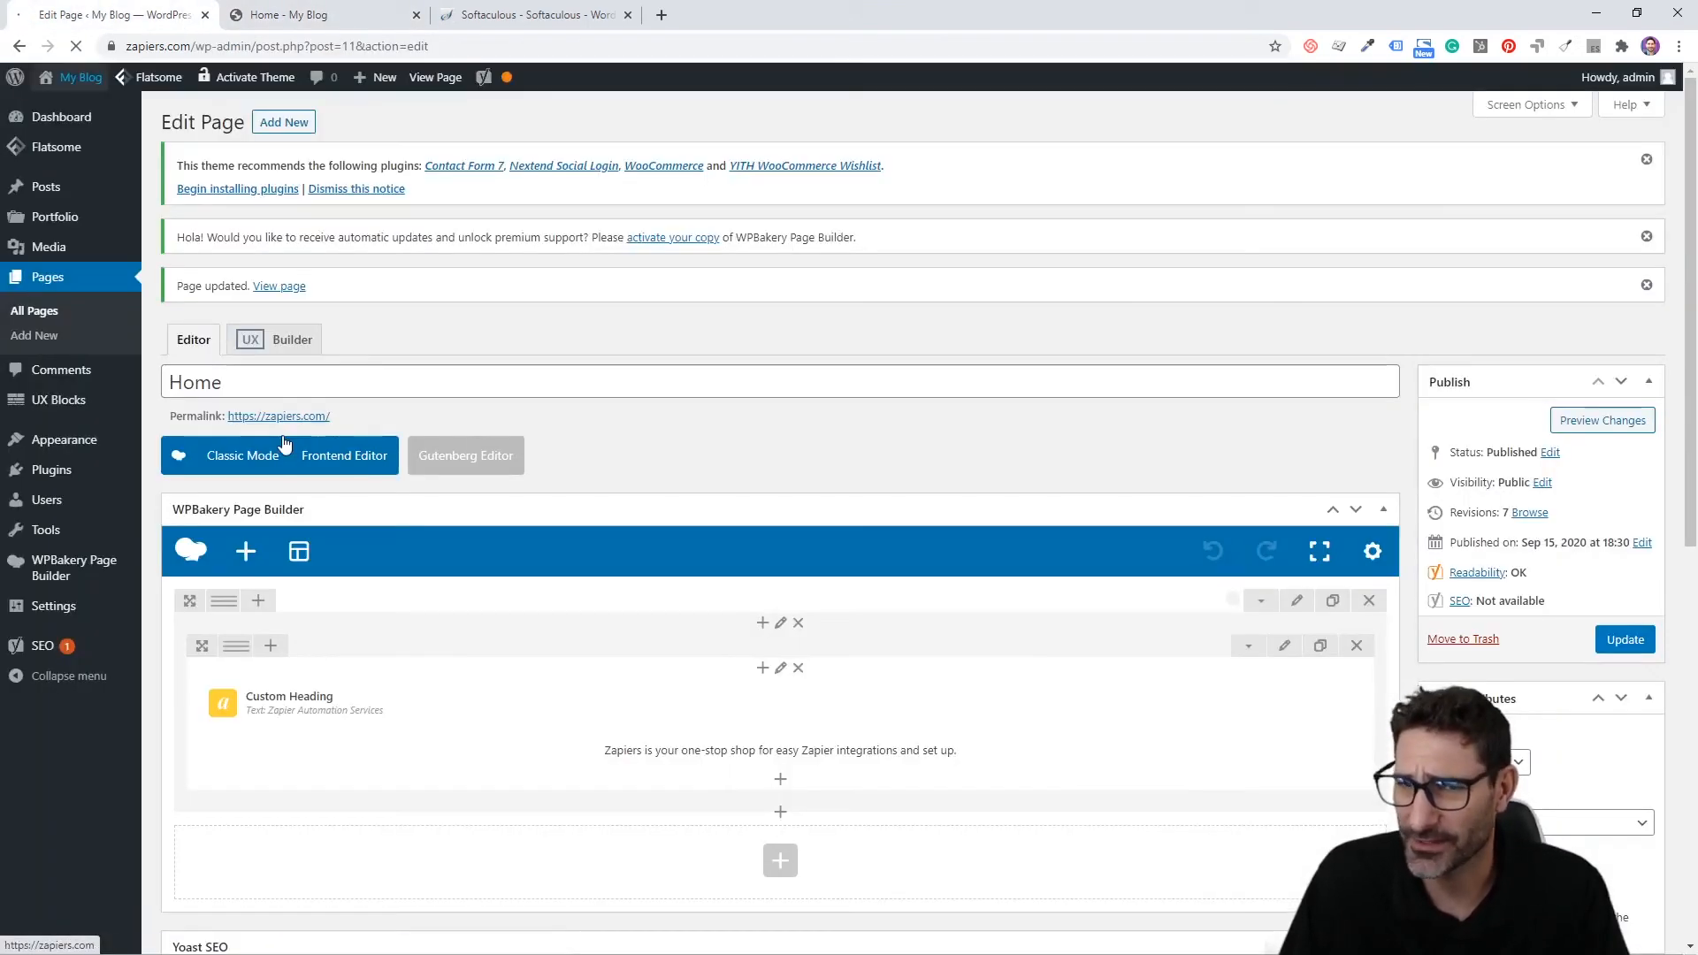
scroll(628, 300, down, 3)
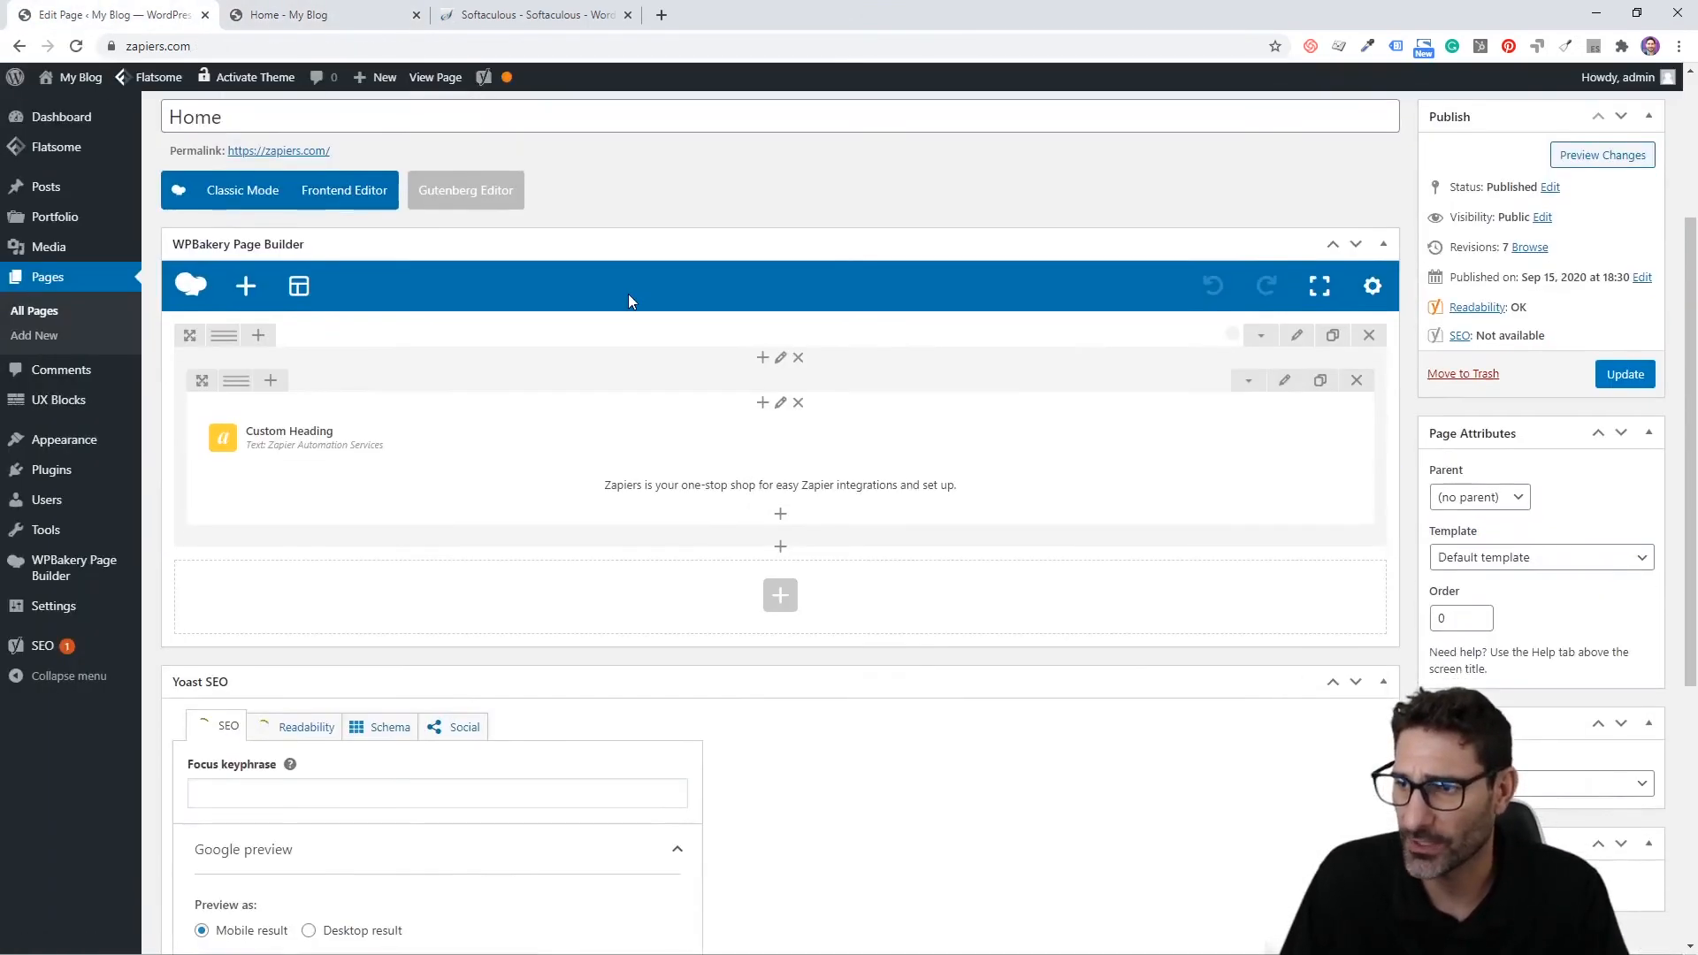
click(782, 595)
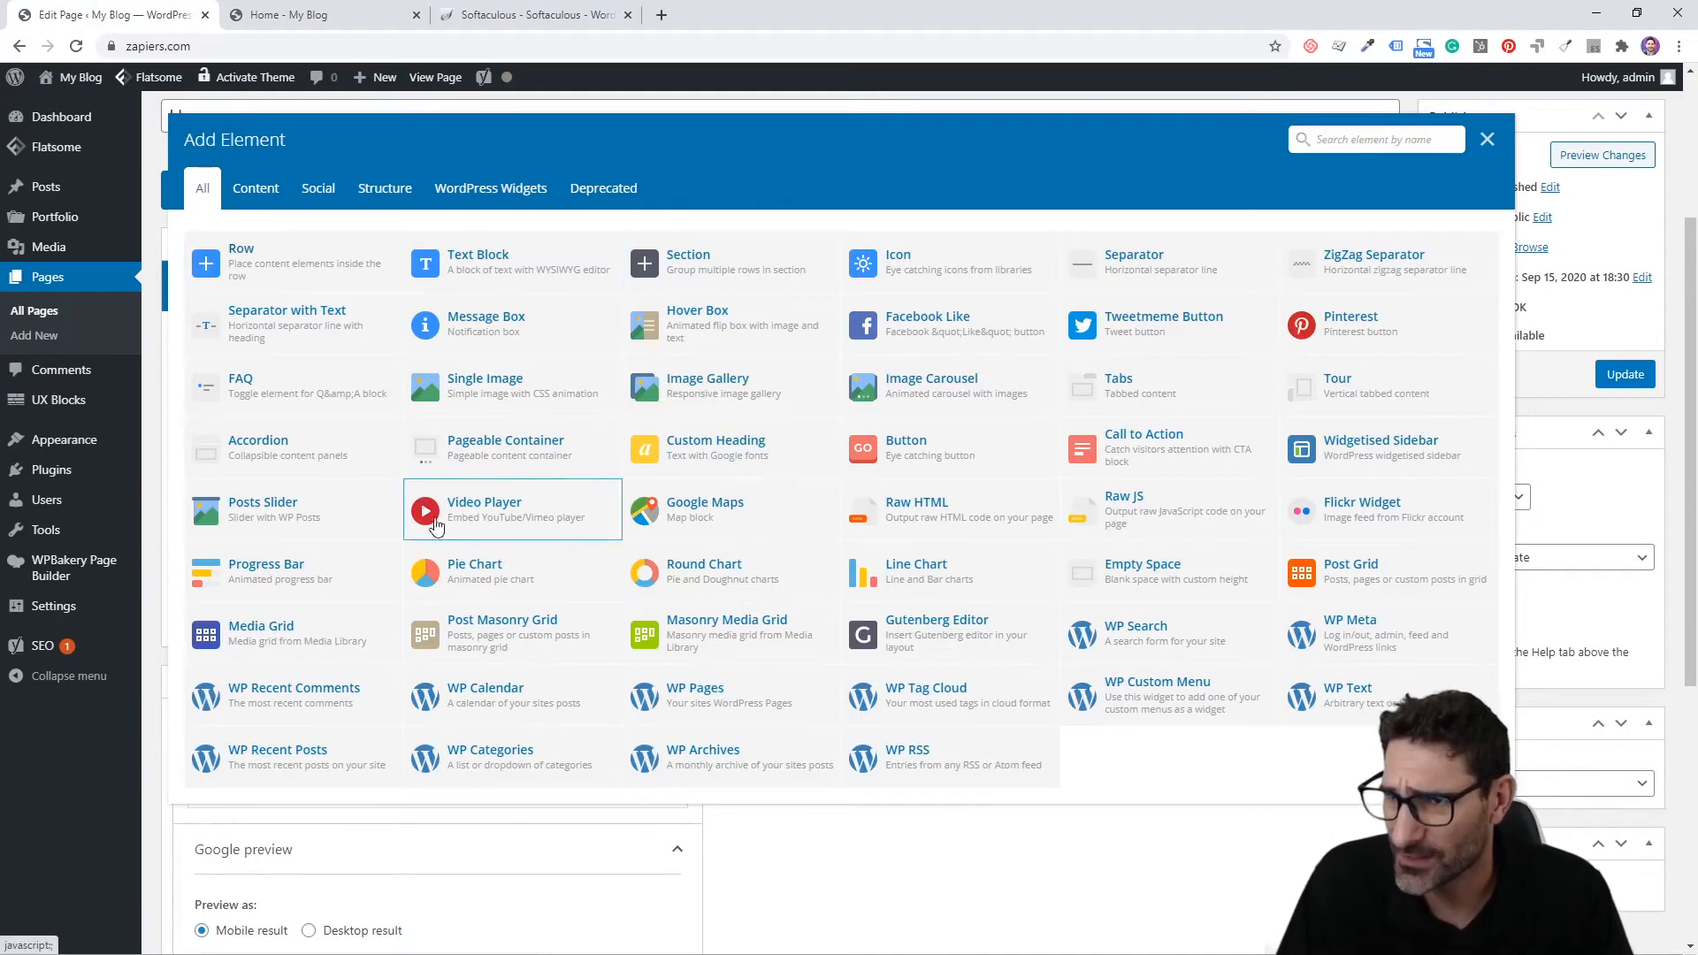
click(288, 259)
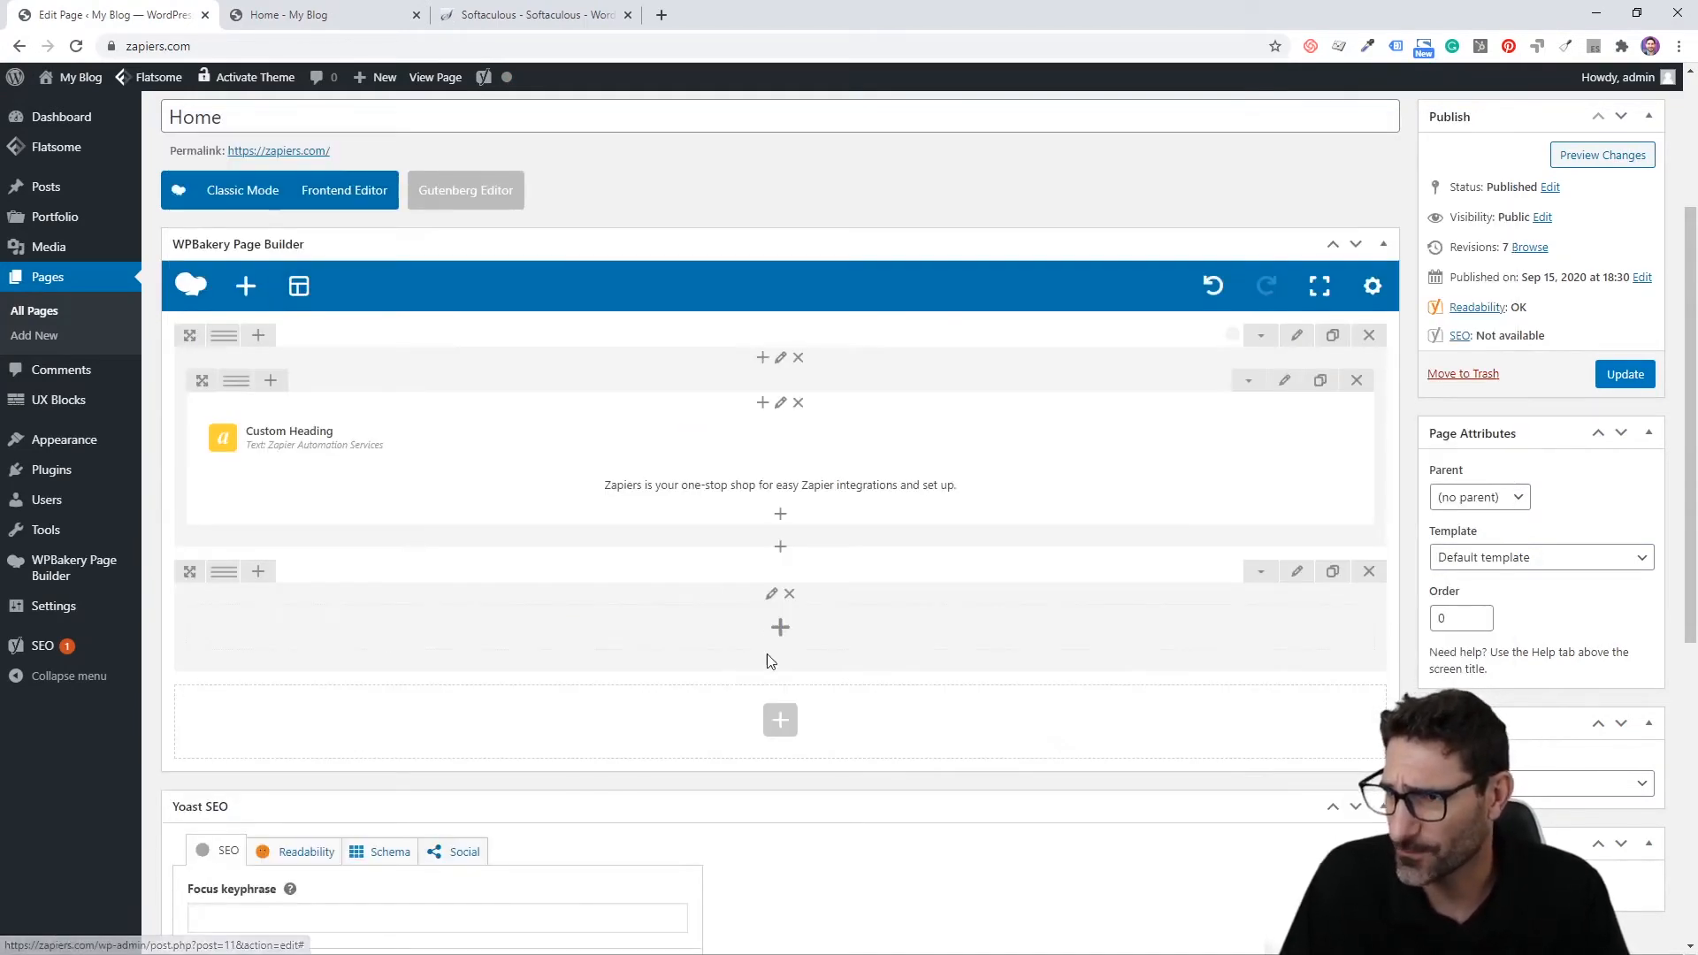
click(776, 626)
click(239, 261)
mouse_move(236, 620)
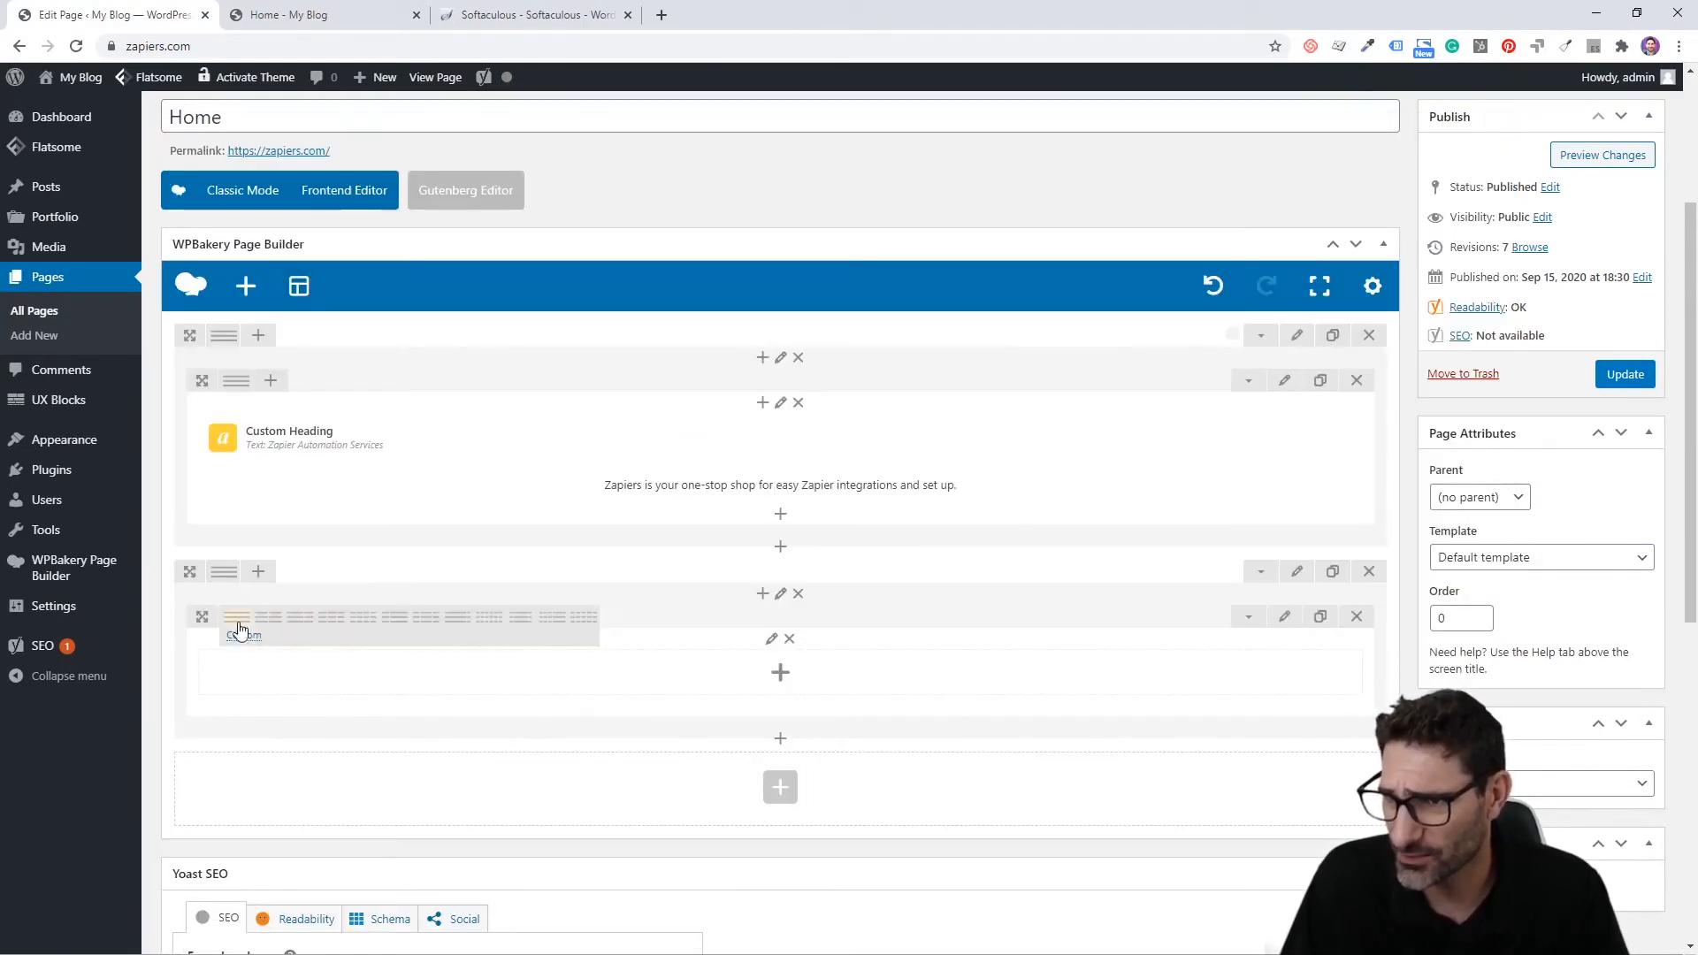
click(332, 623)
scroll(898, 761, down, 1)
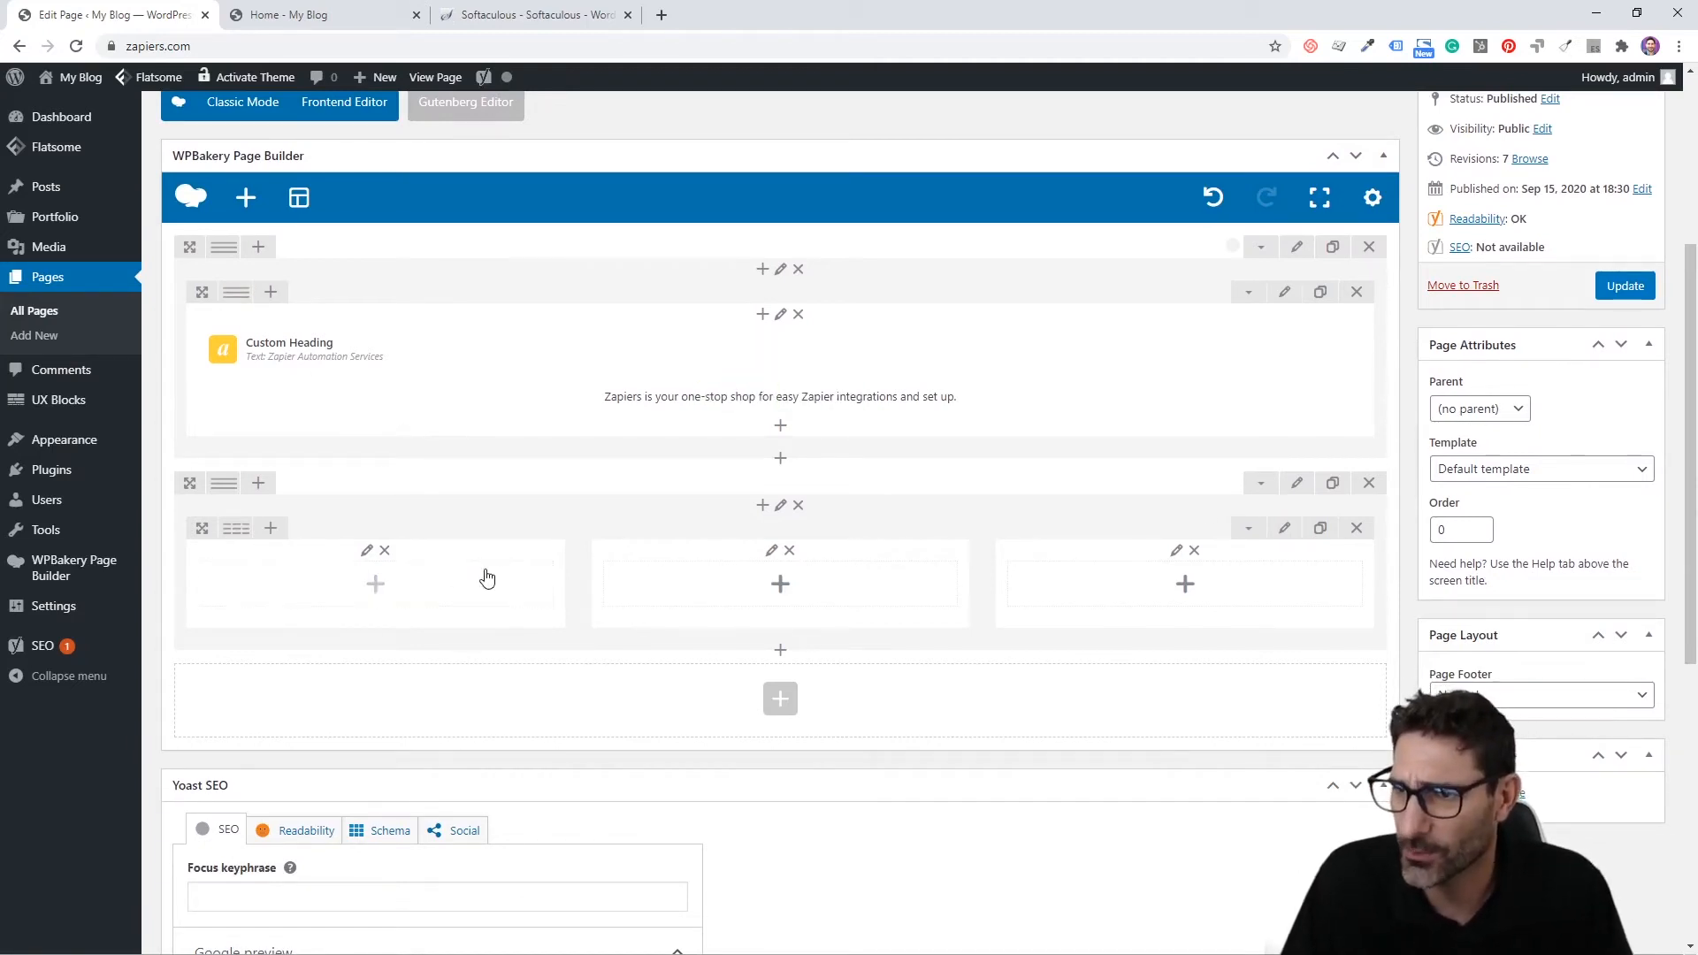
Step: Add a custom heading to the first column of the second row with the text "Zapier Integration"
click(361, 593)
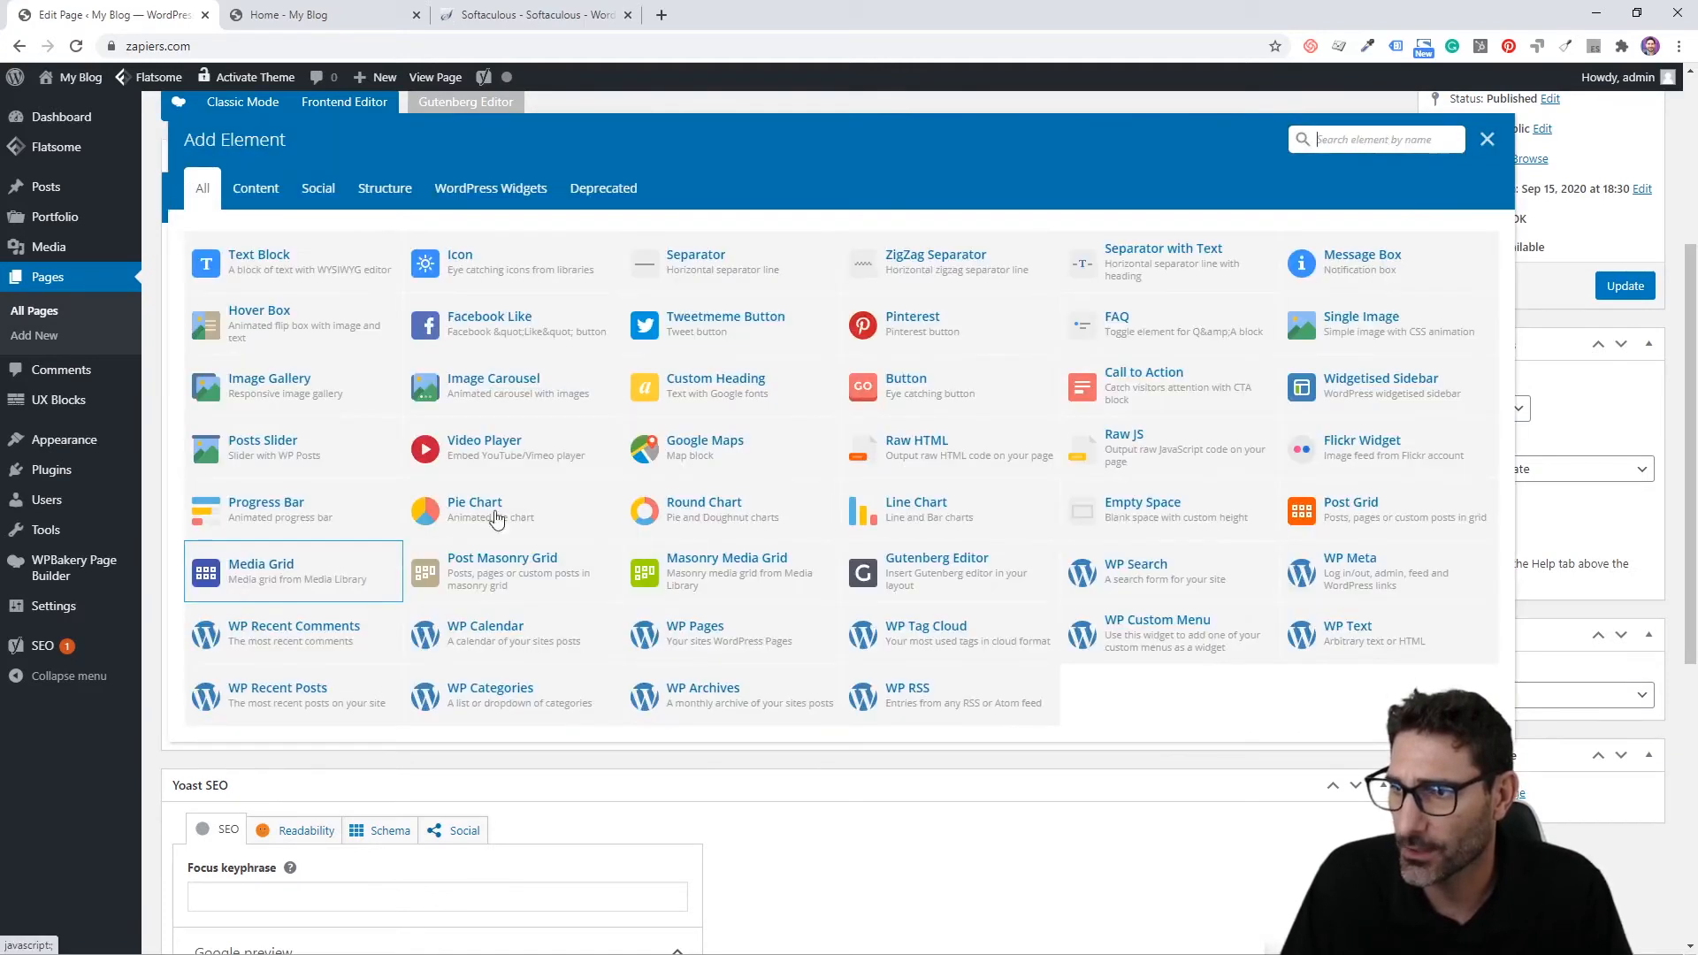
click(713, 383)
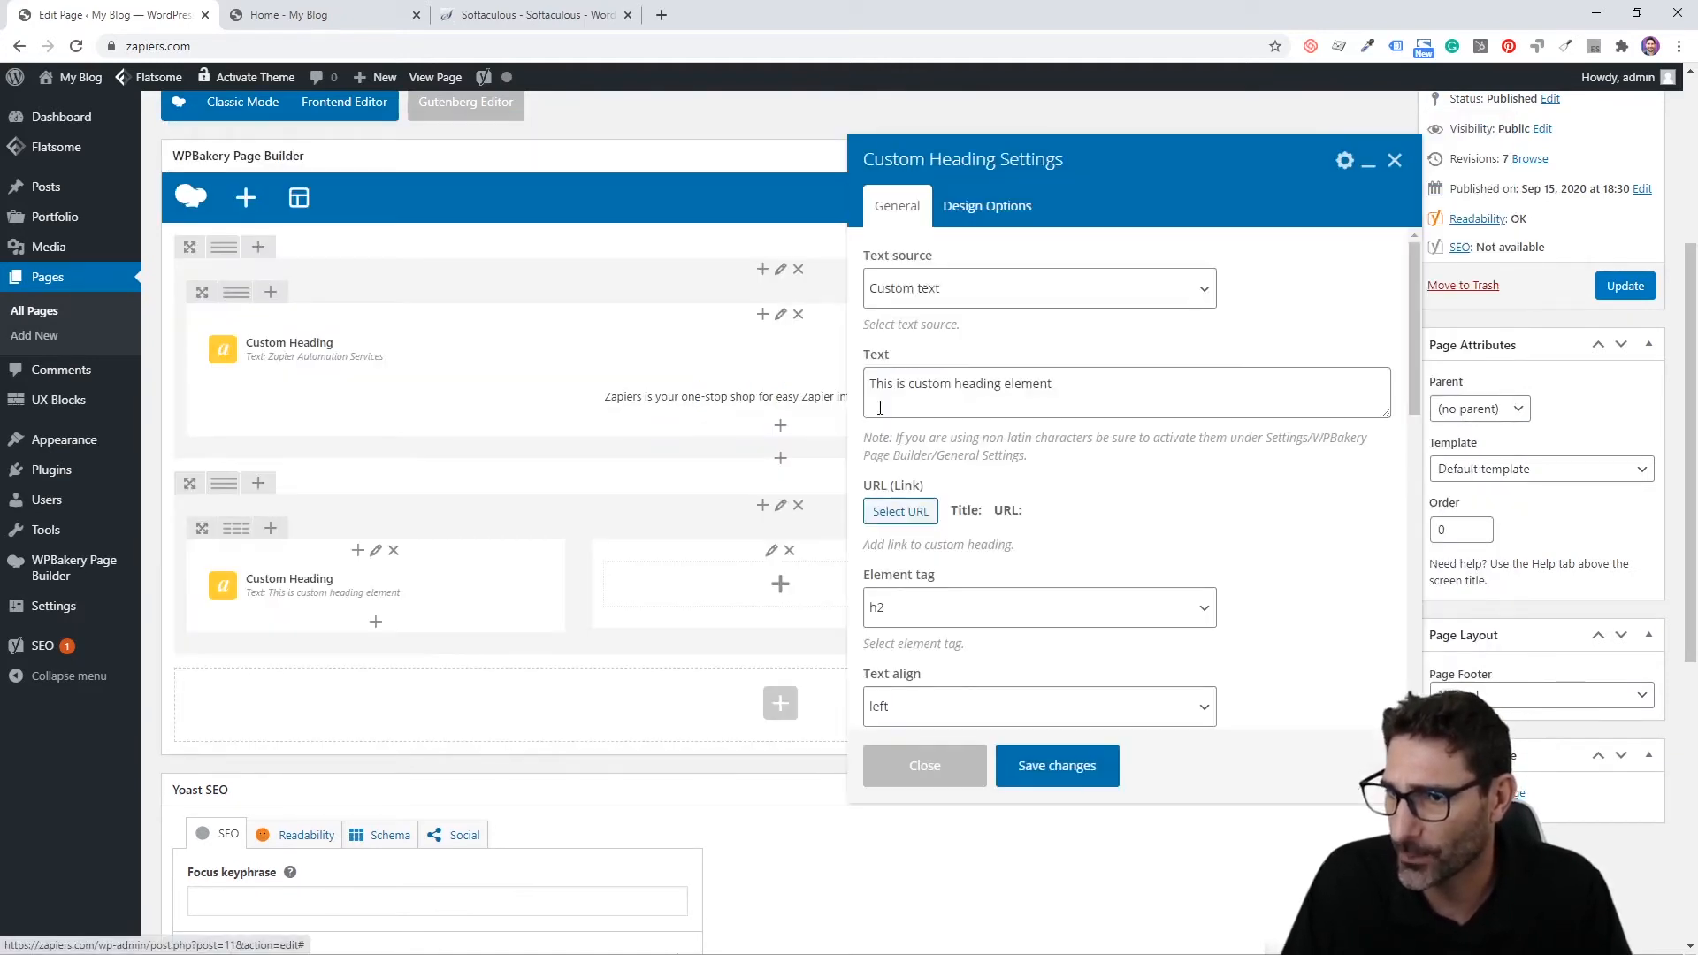
triple_click(982, 386)
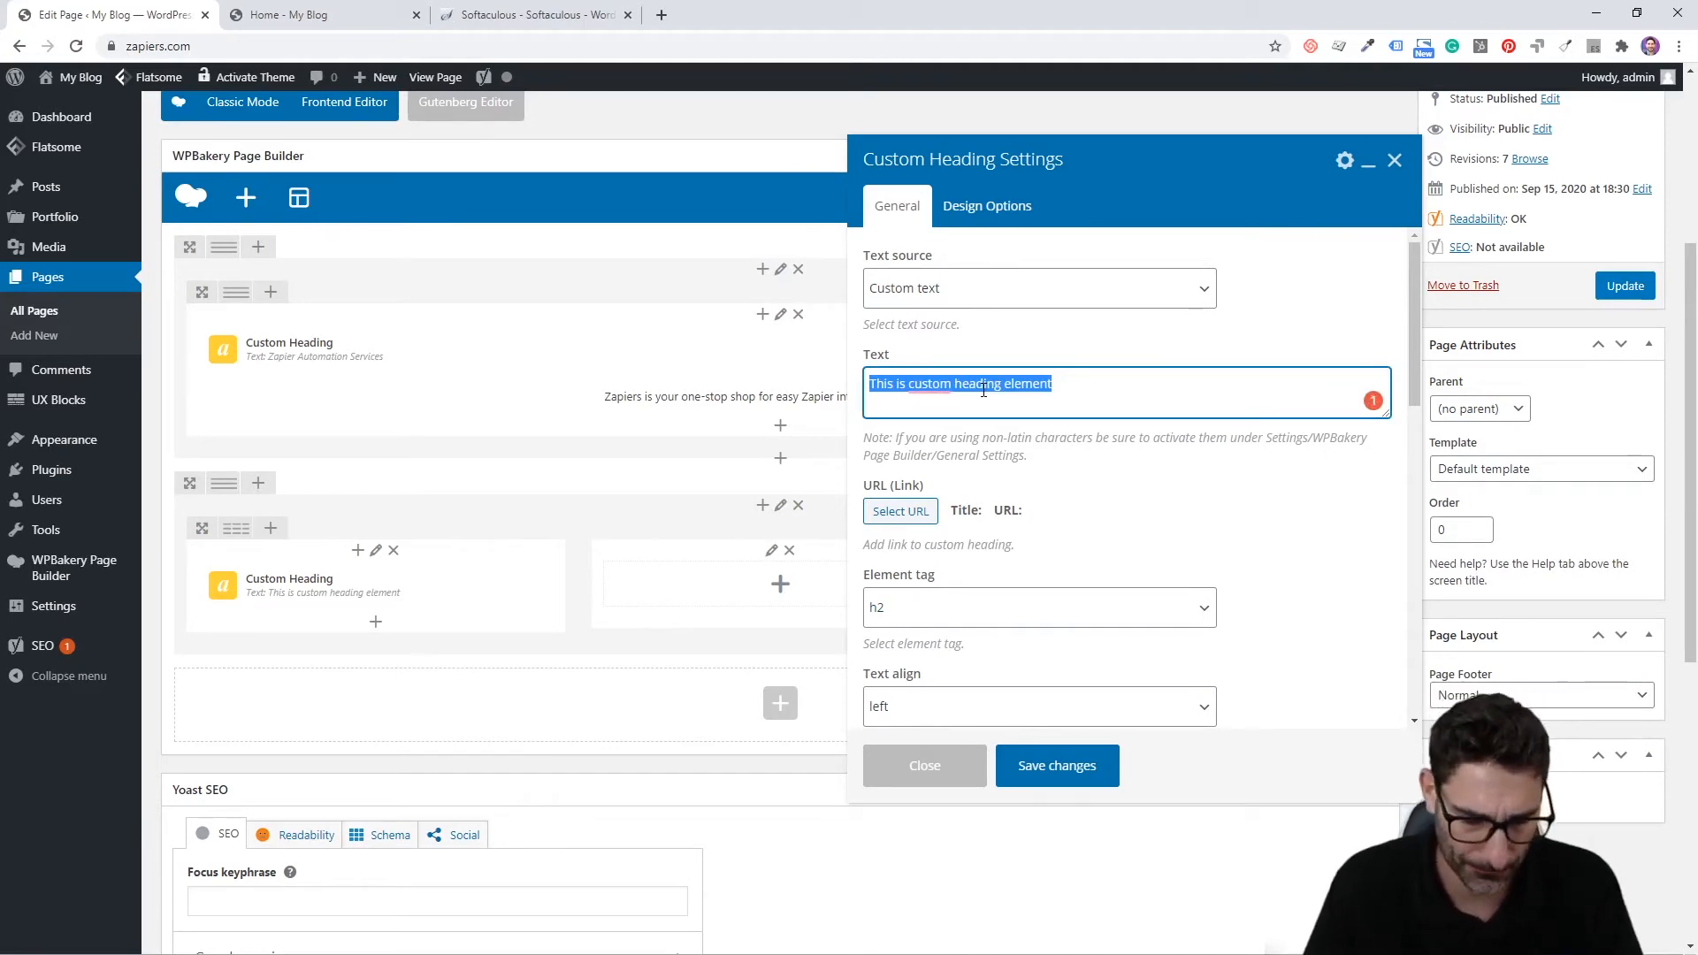
text(Zapier Integration)
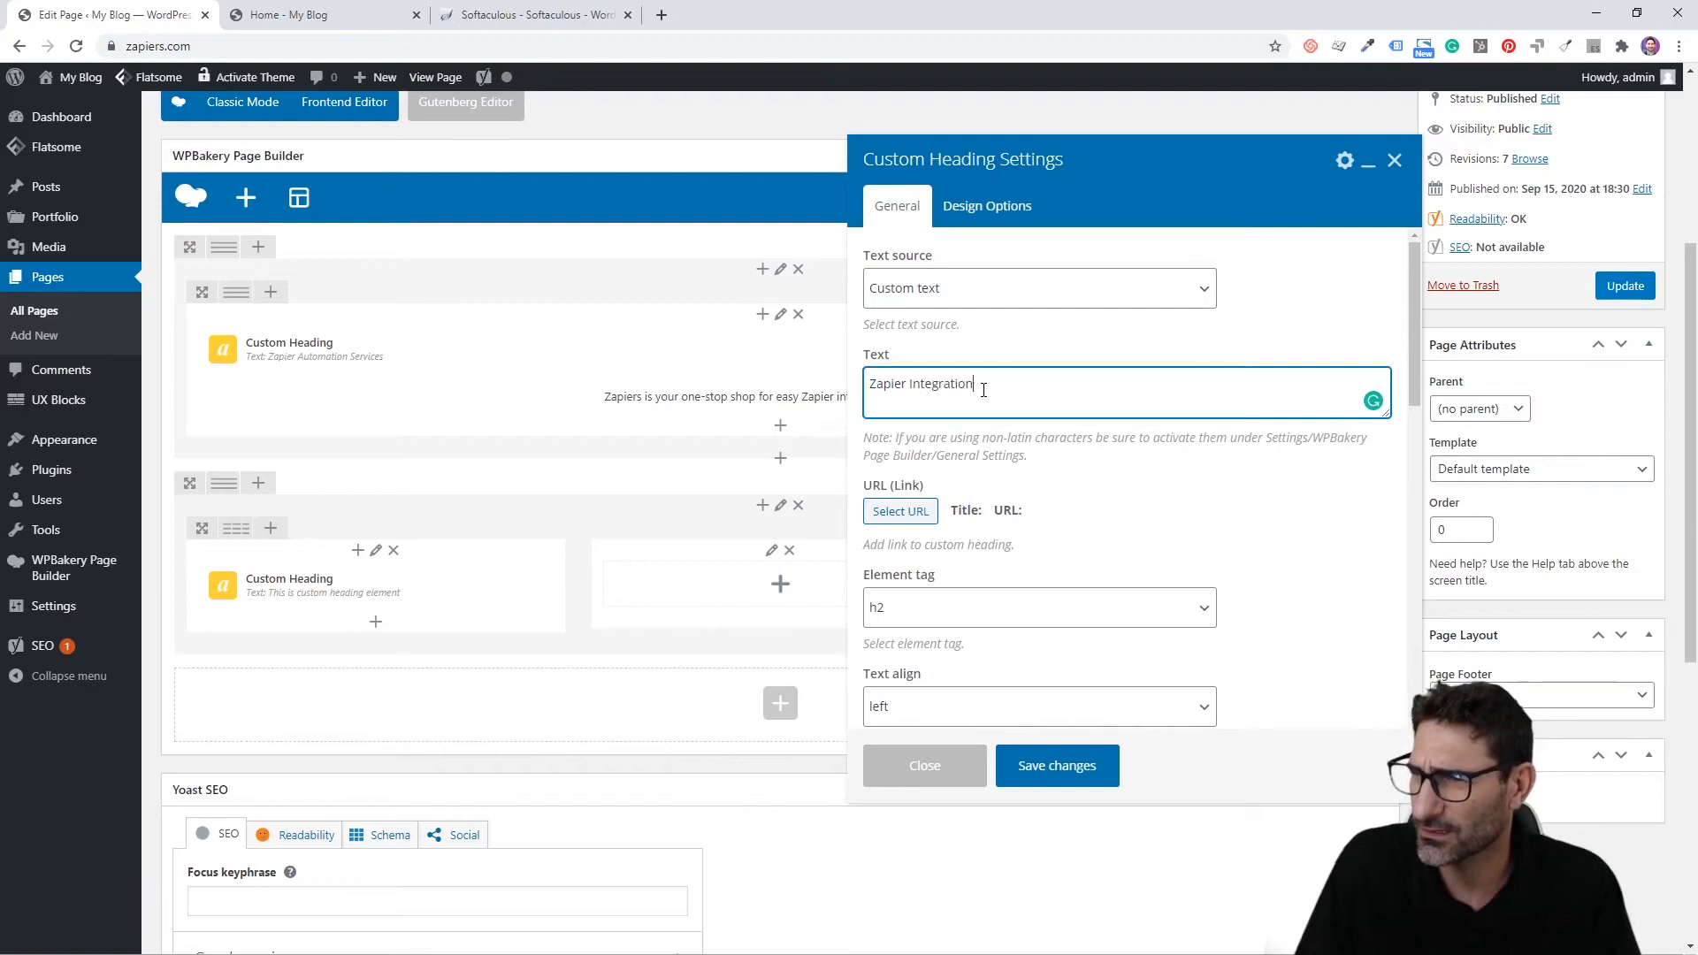
Step: Center the new heading, make it use the theme default font family, and save its settings
scroll(984, 389, down, 2)
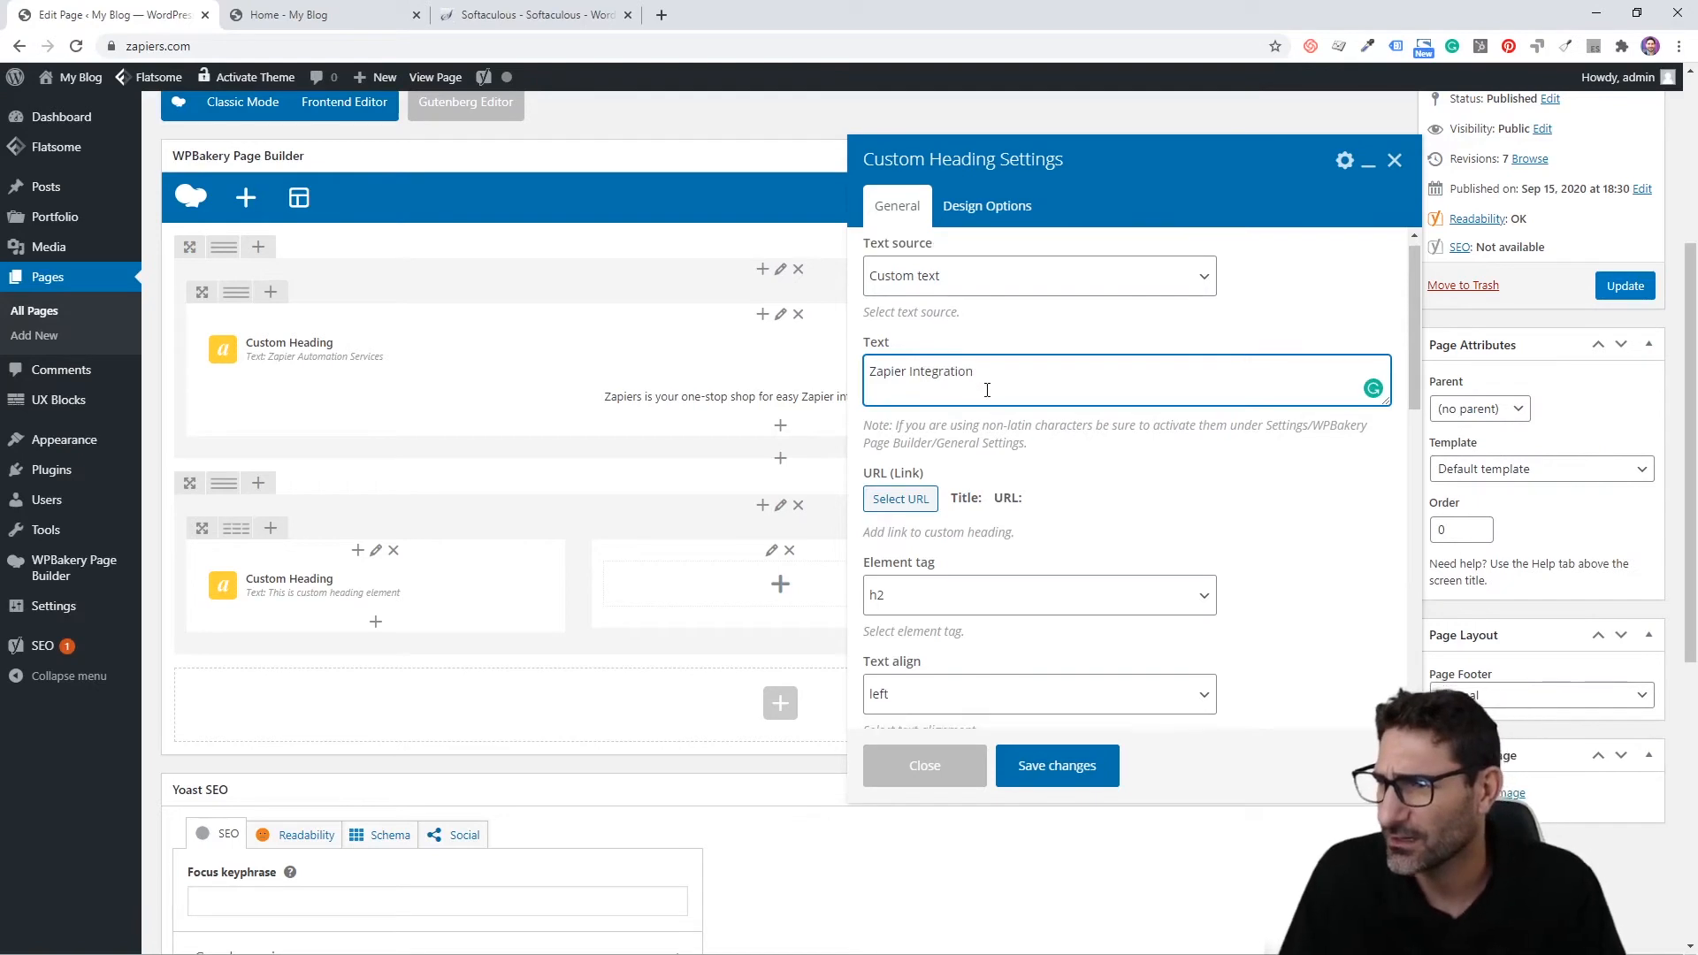
click(989, 522)
click(893, 592)
scroll(993, 499, down, 3)
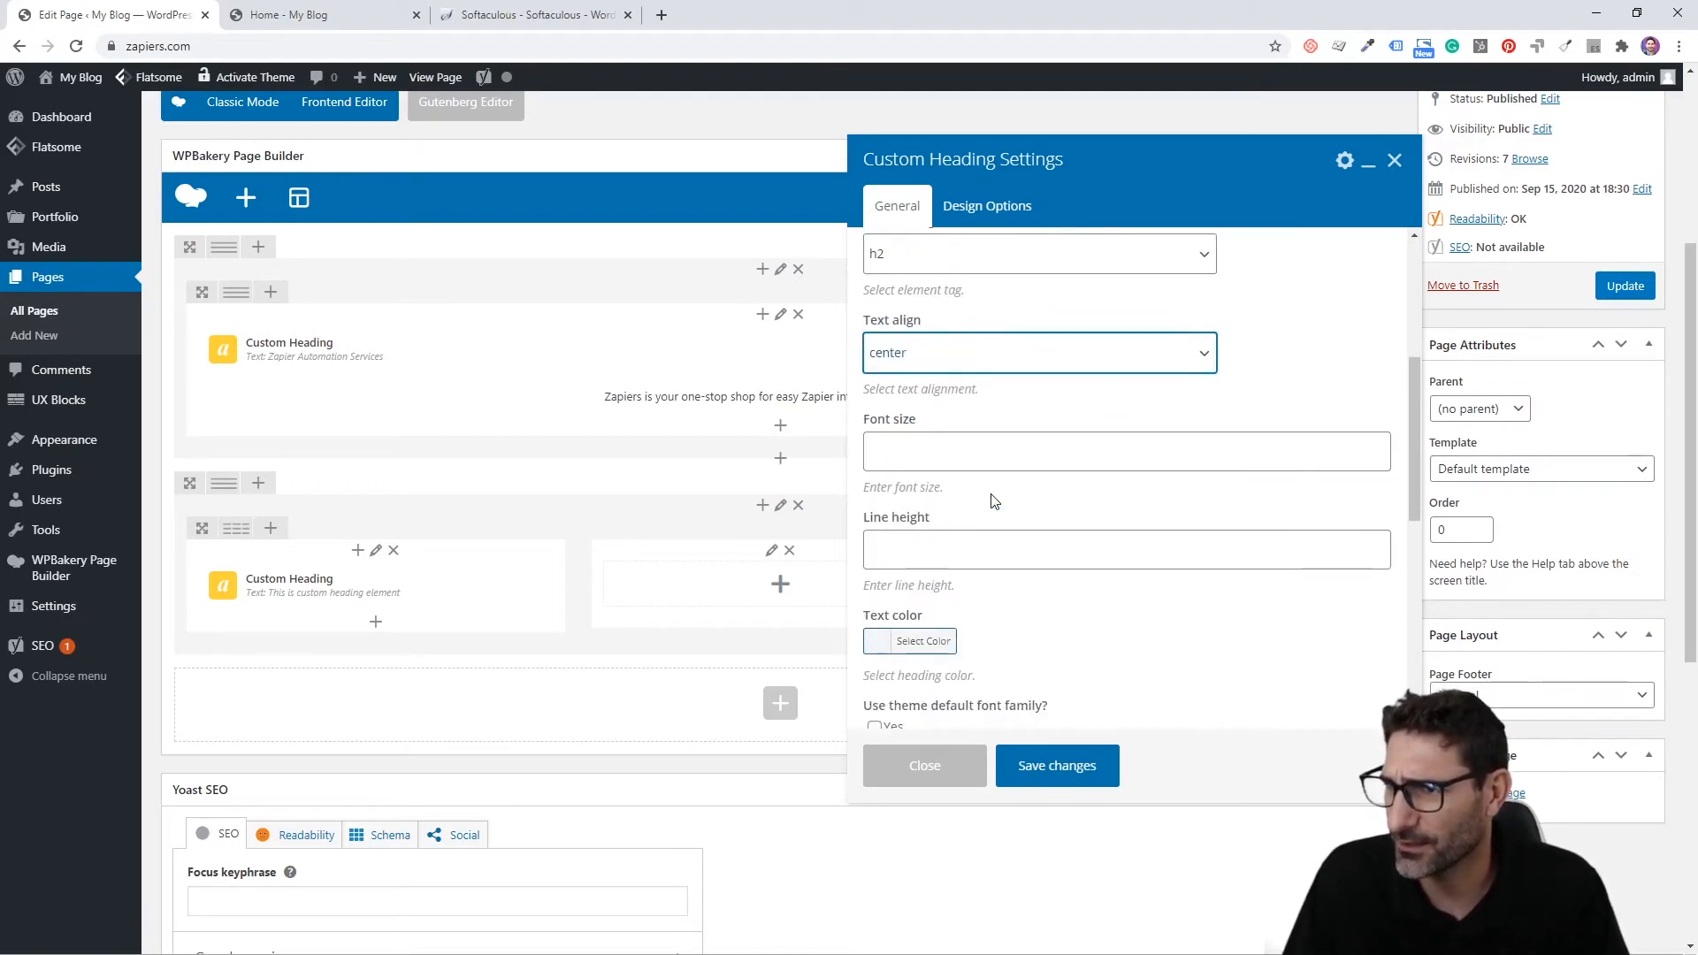
click(876, 638)
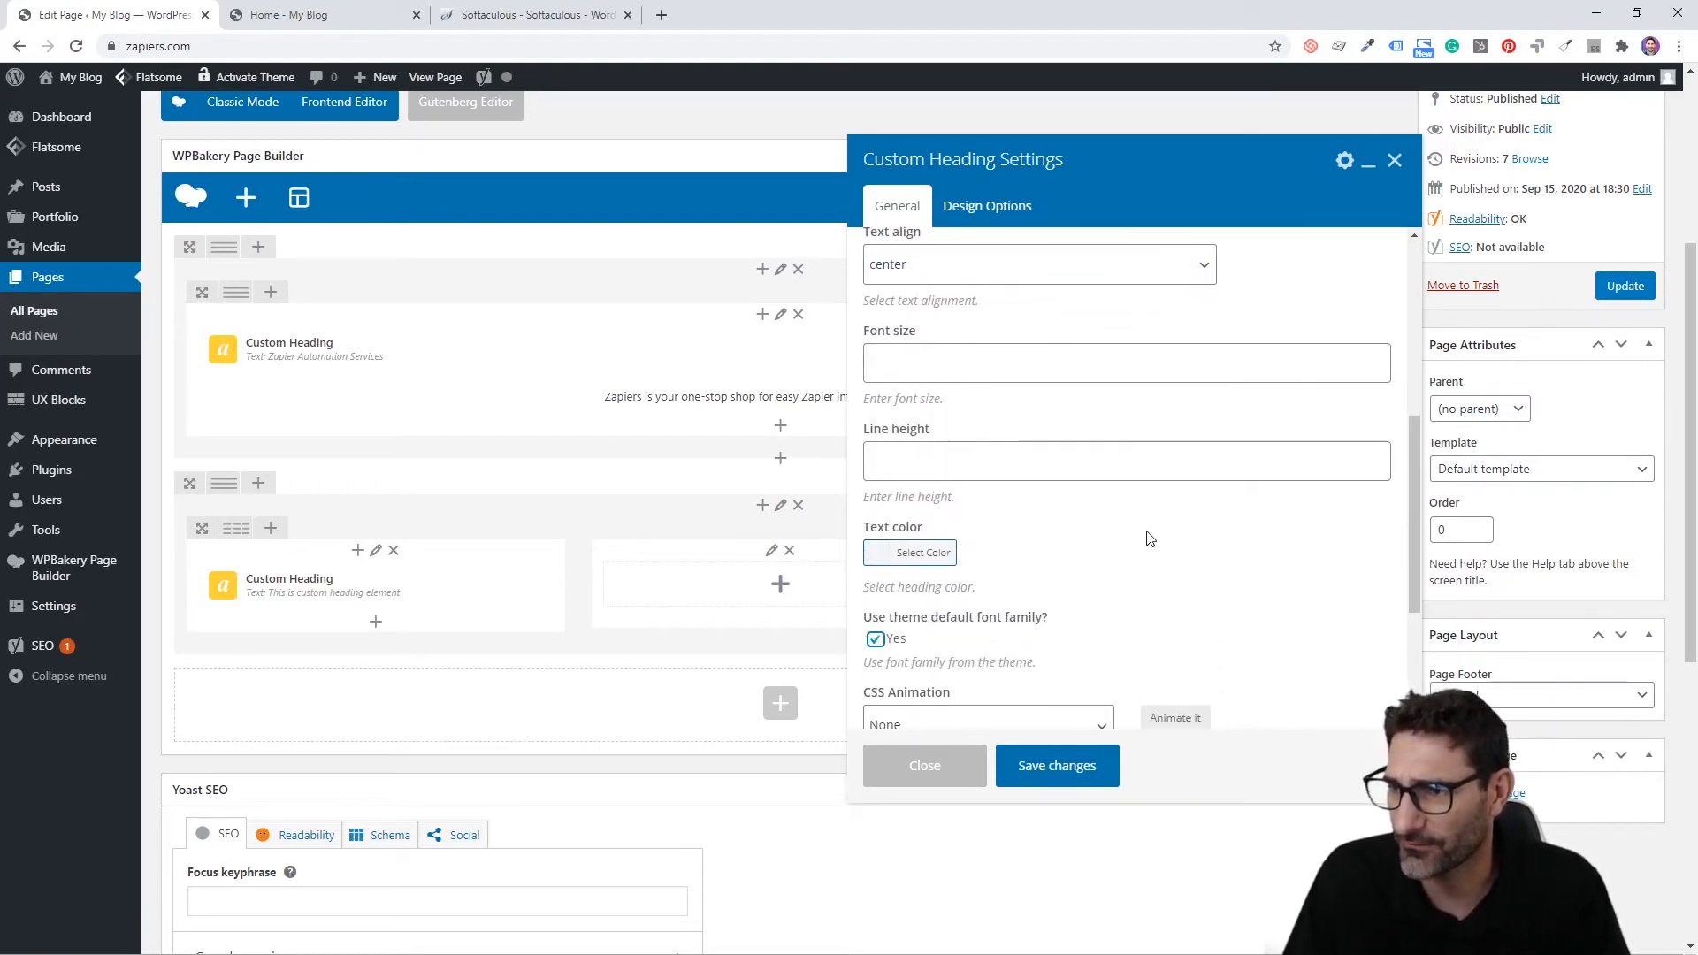
scroll(1150, 538, down, 4)
click(1069, 759)
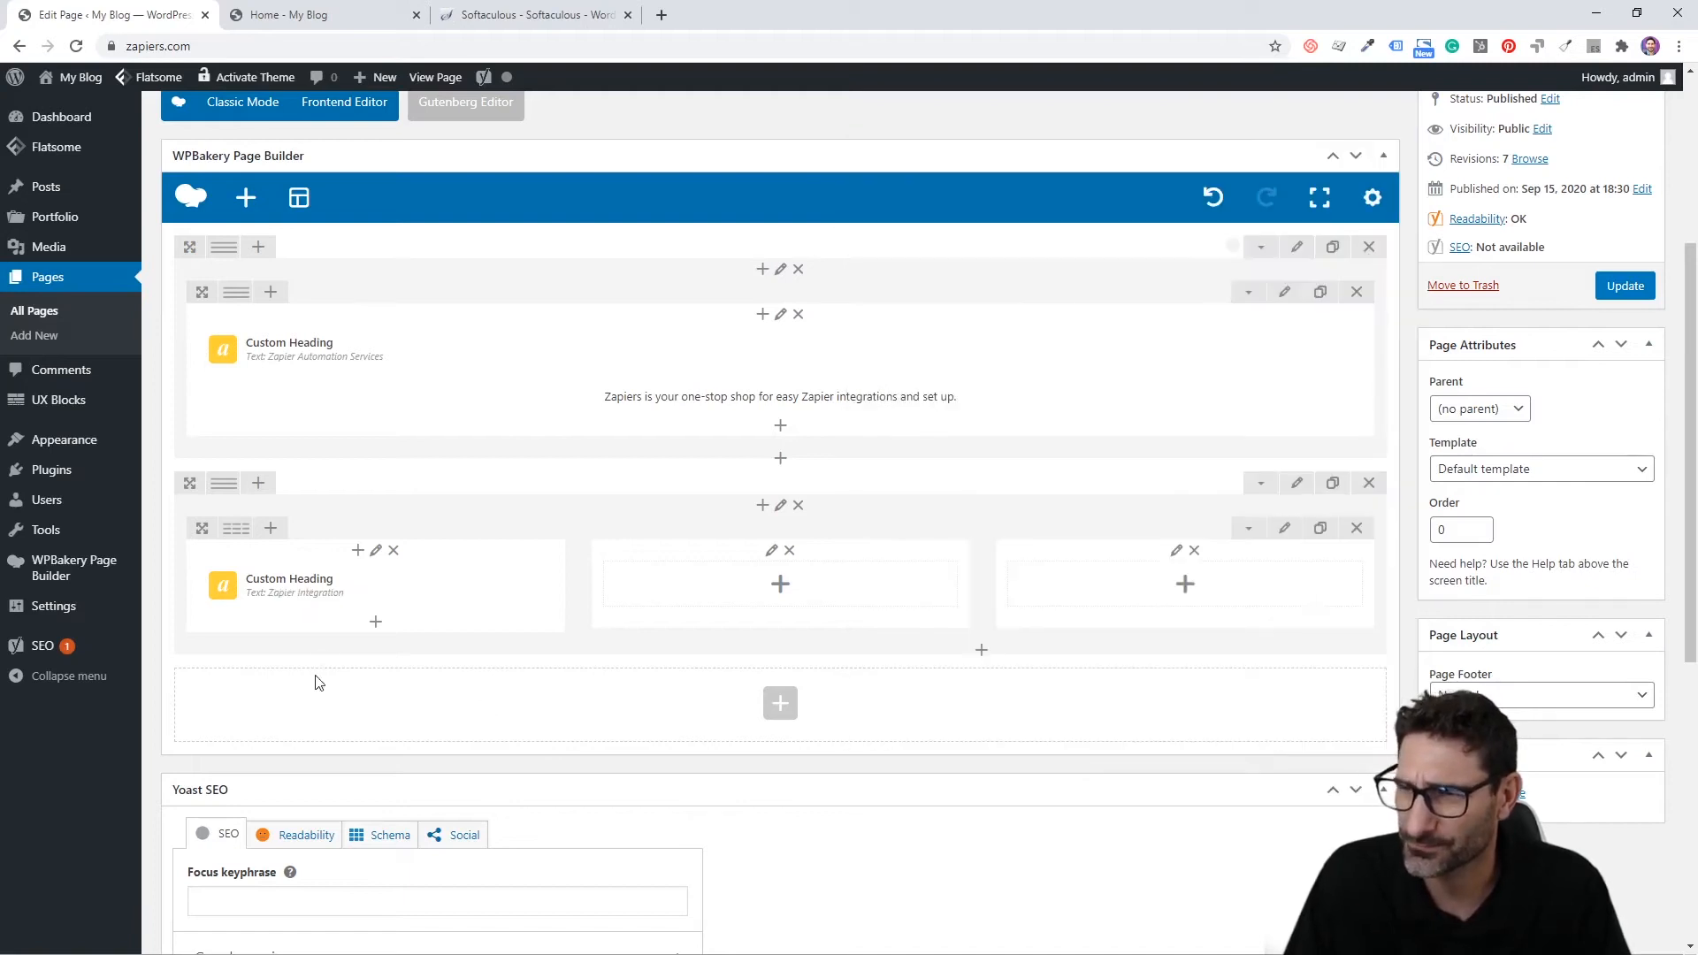
Step: Add a text block beneath the Zapier Integration heading and delete its two placeholder sentences before "Lorem ipsum"
click(375, 622)
text(text)
click(248, 260)
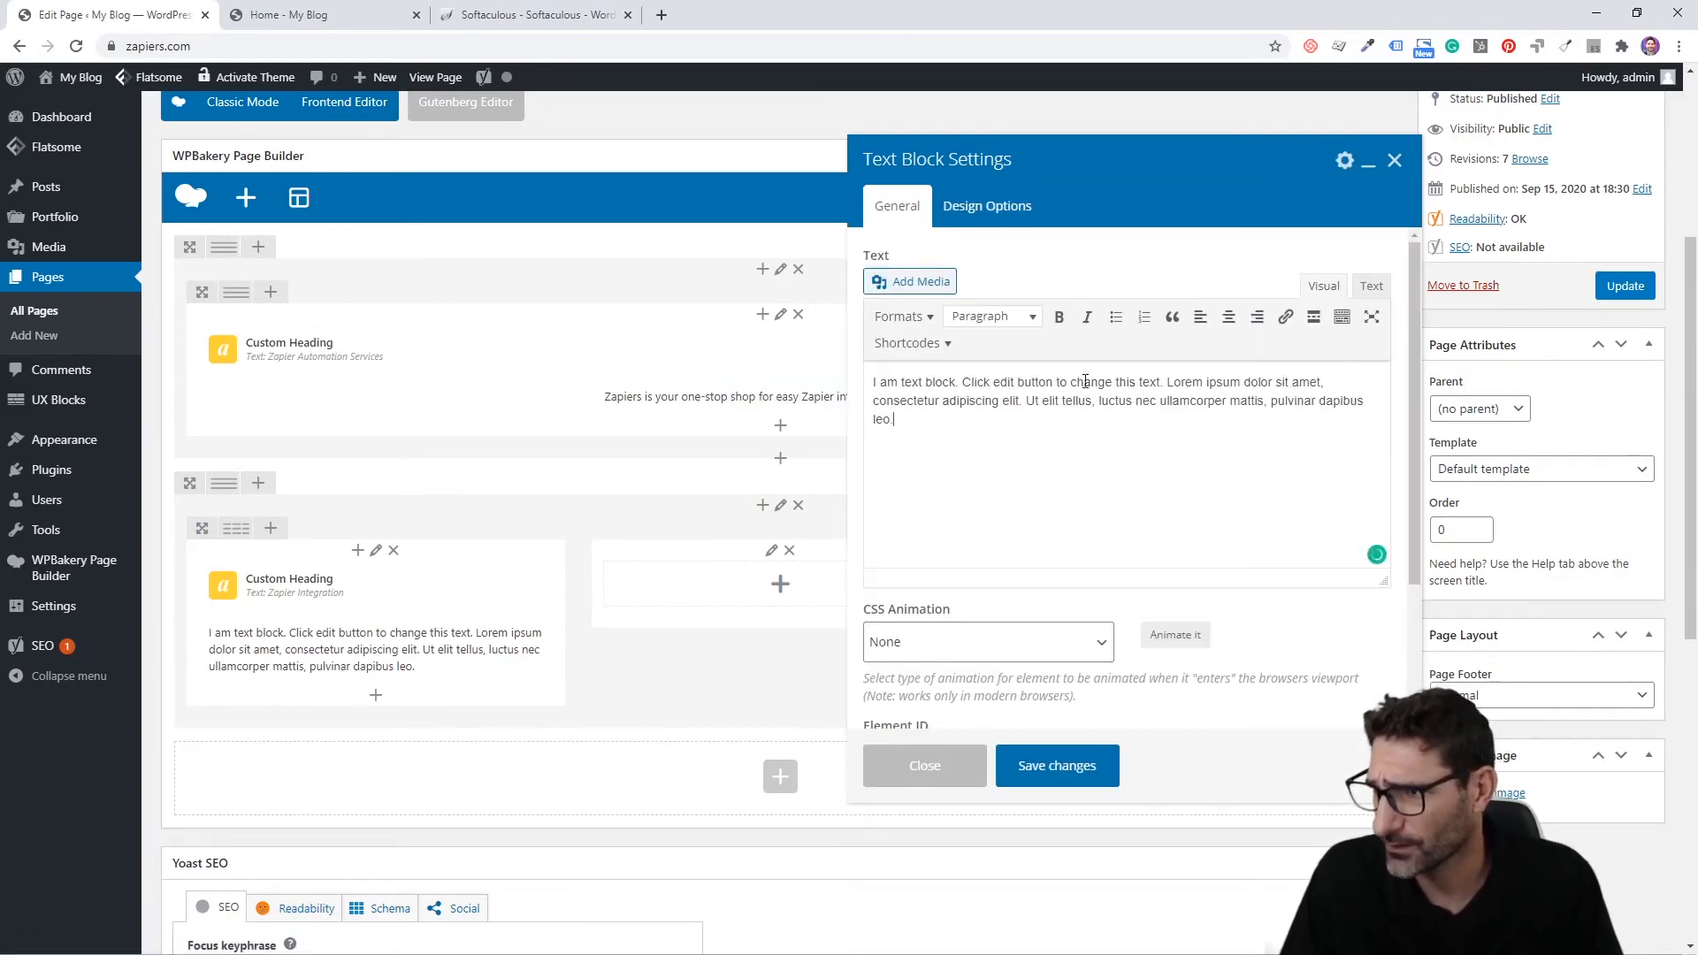
drag(1166, 382, 956, 427)
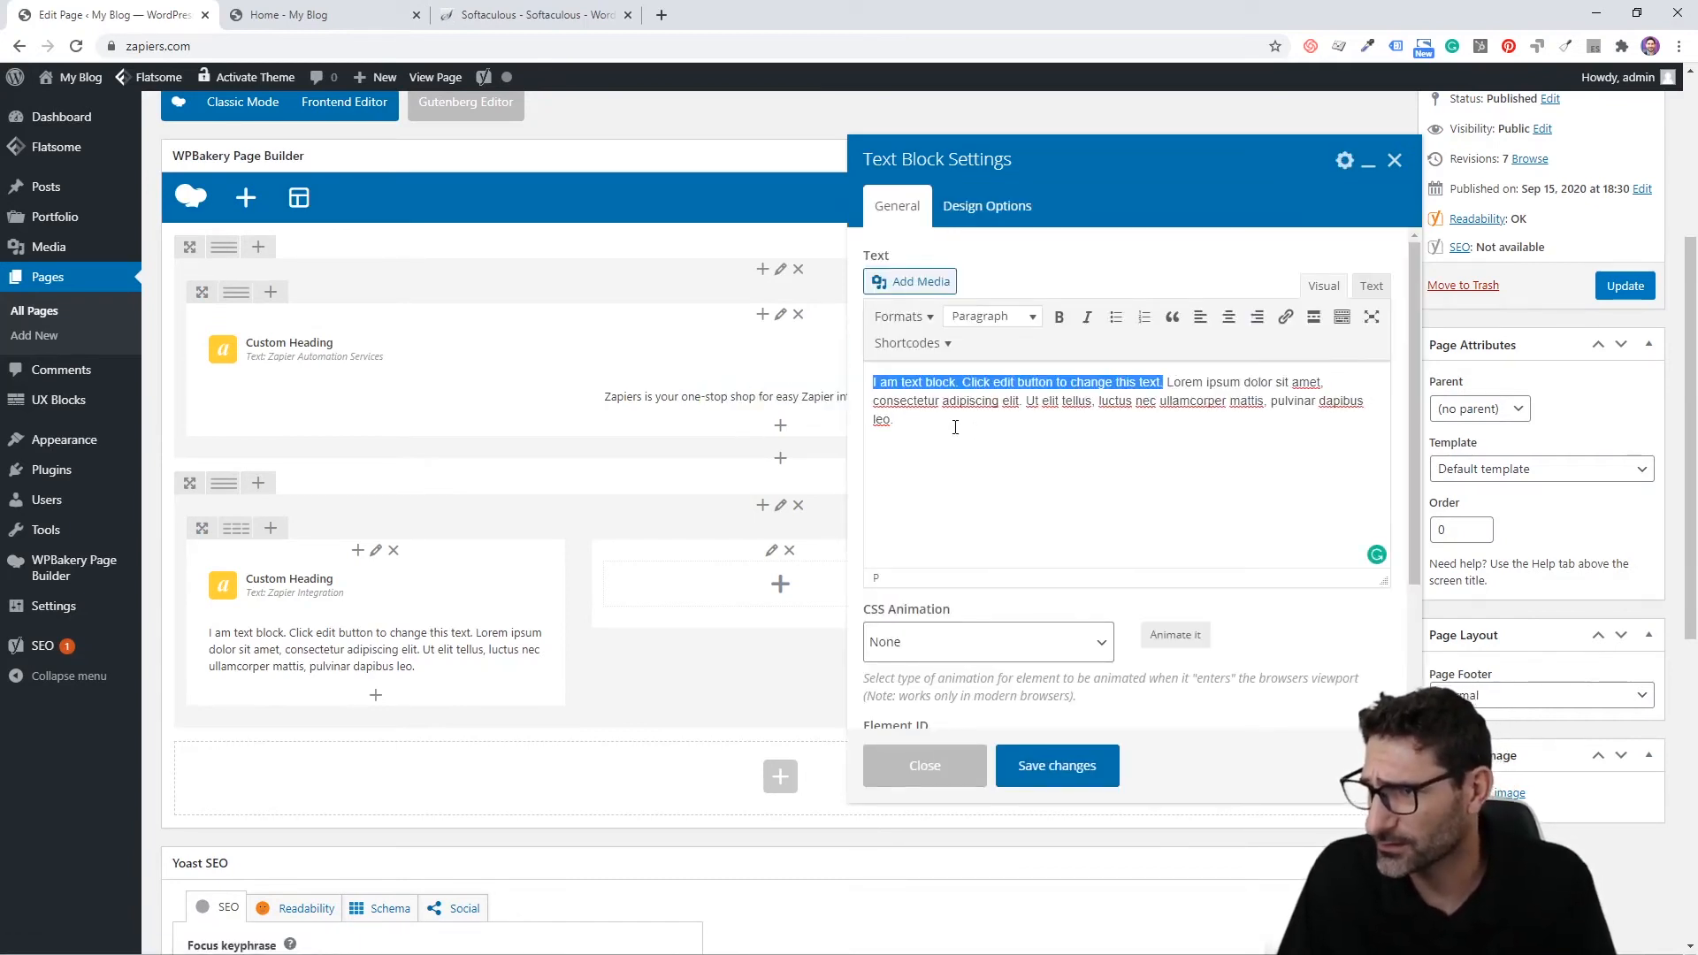
key(BackSpace)
key(BackSpace)
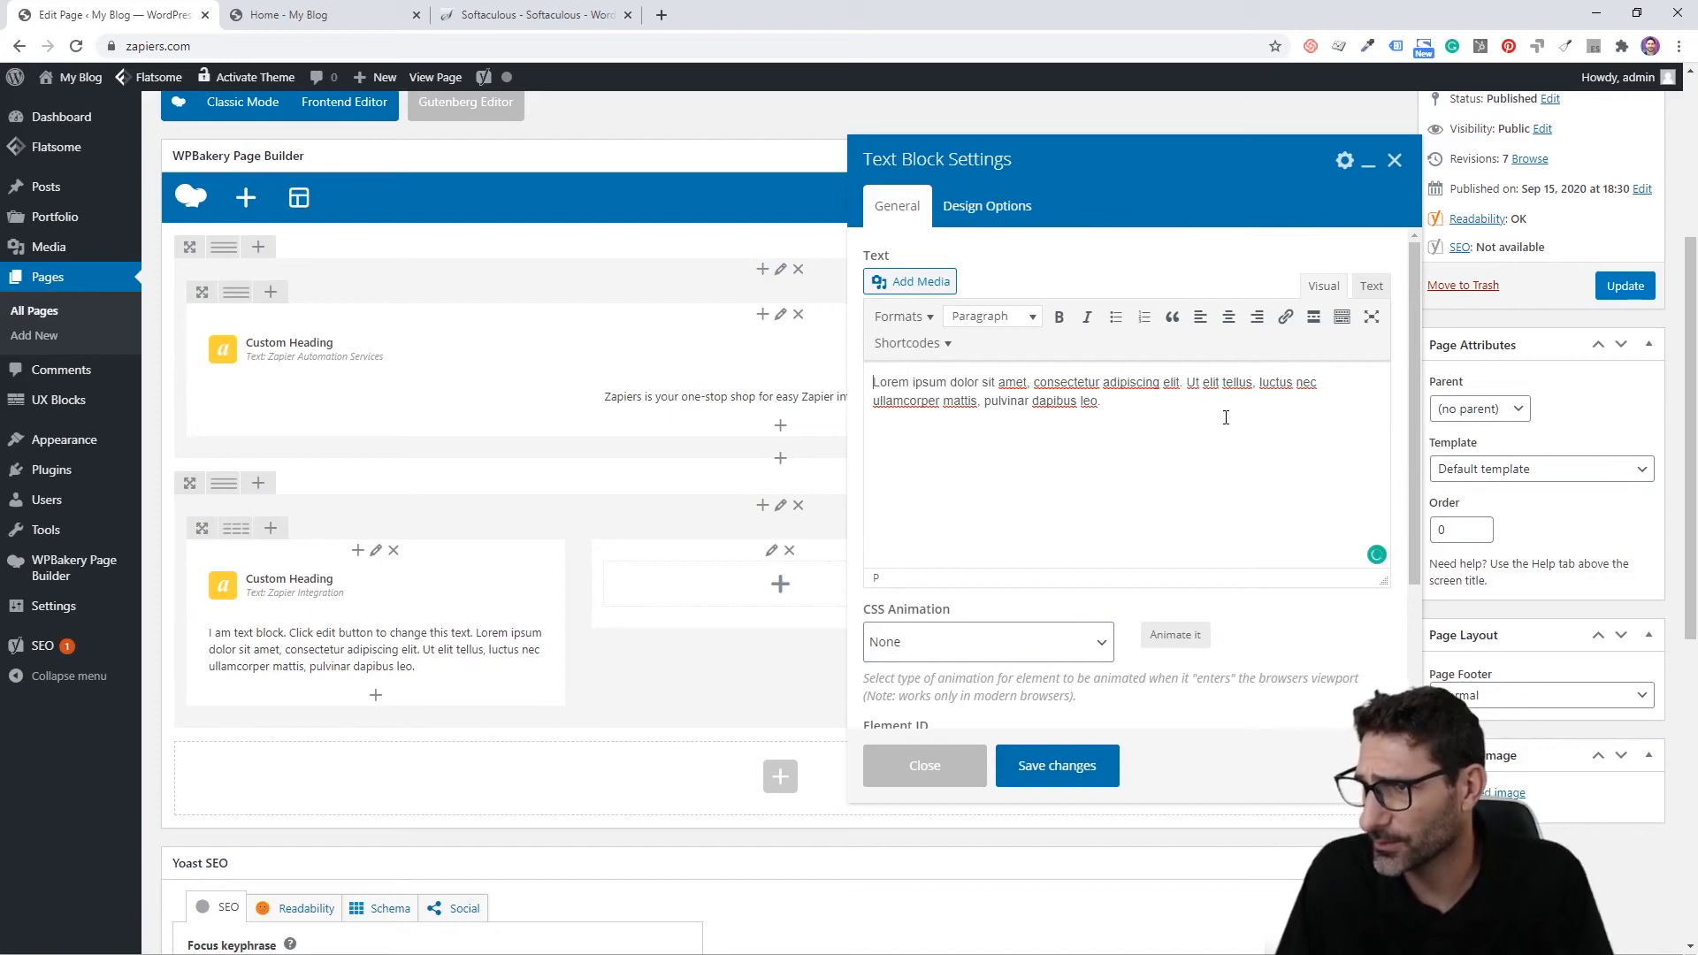
Step: Center the whole Lorem ipsum paragraph in the text block and save it
key(ctrl+a)
click(1229, 317)
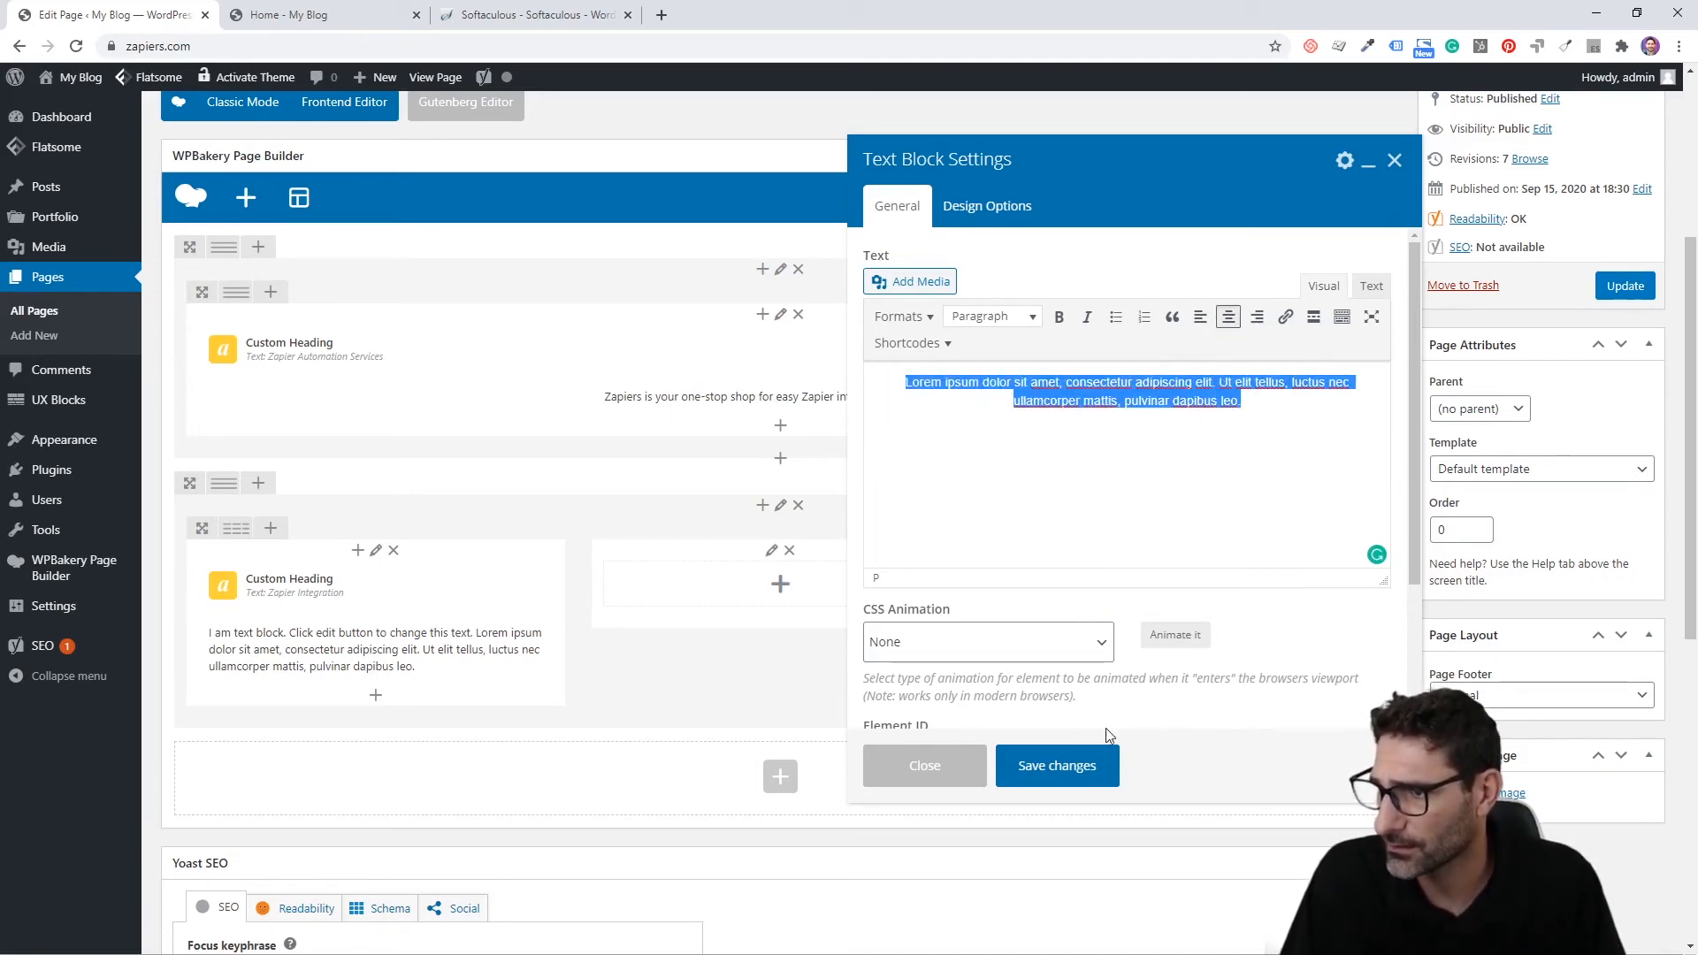
click(1069, 763)
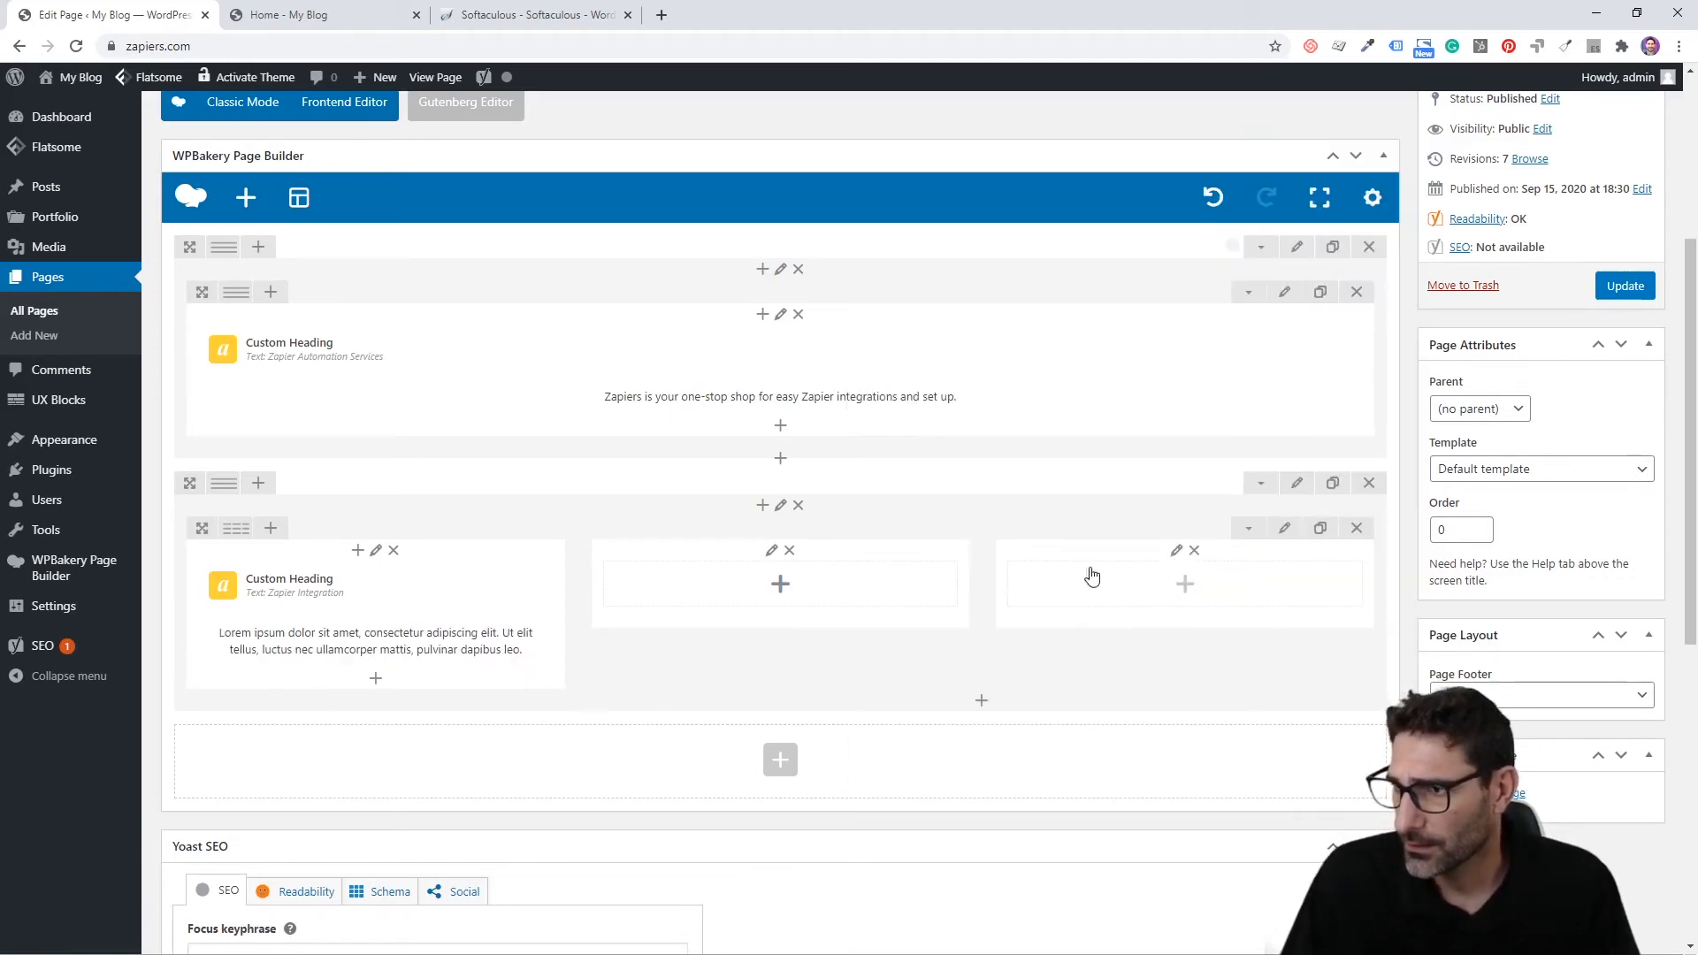
Step: Update the page and reload the live Home page to check the first service column
click(1620, 287)
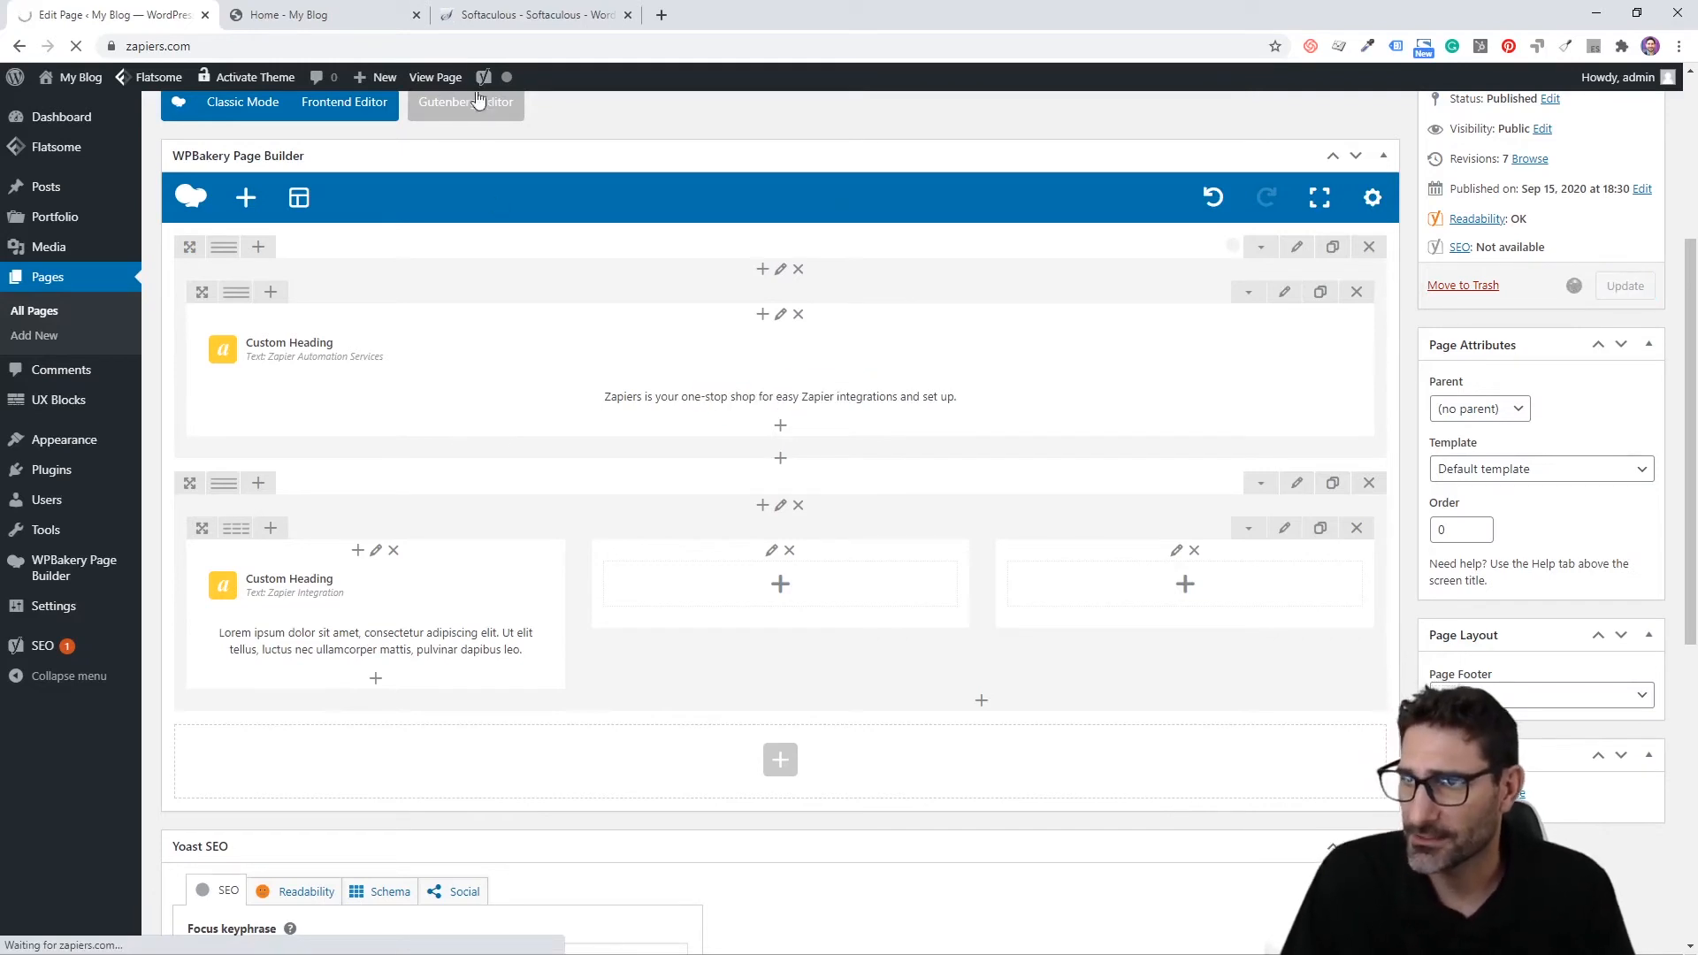
click(354, 14)
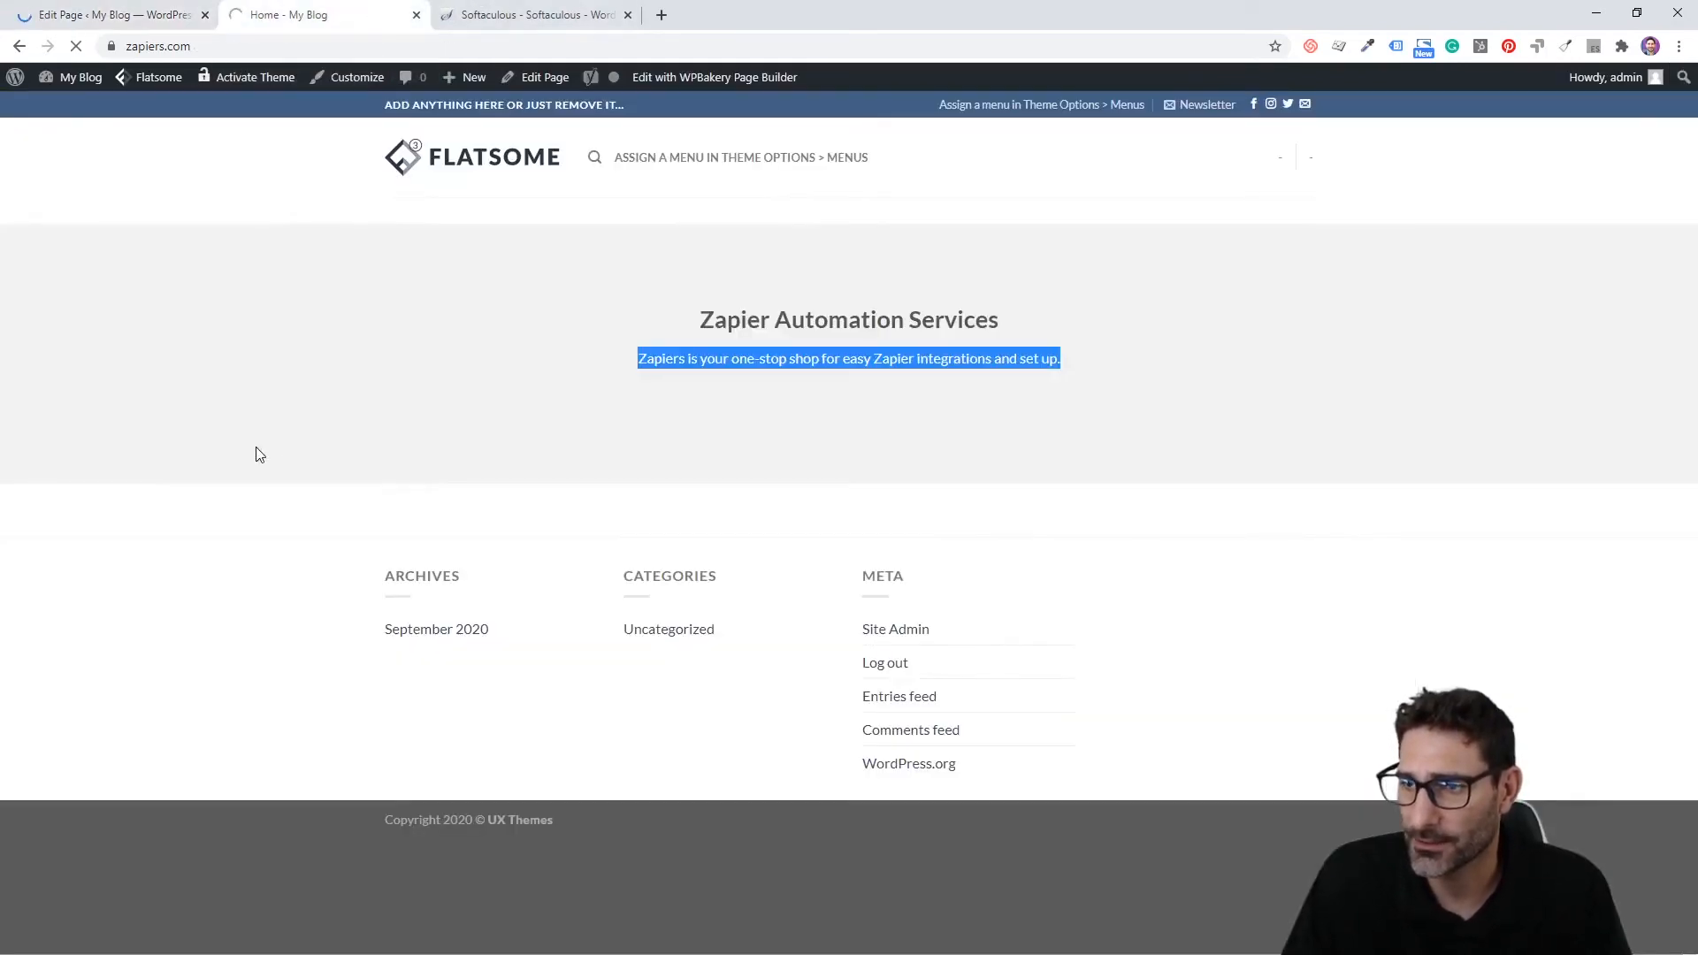
key(F5)
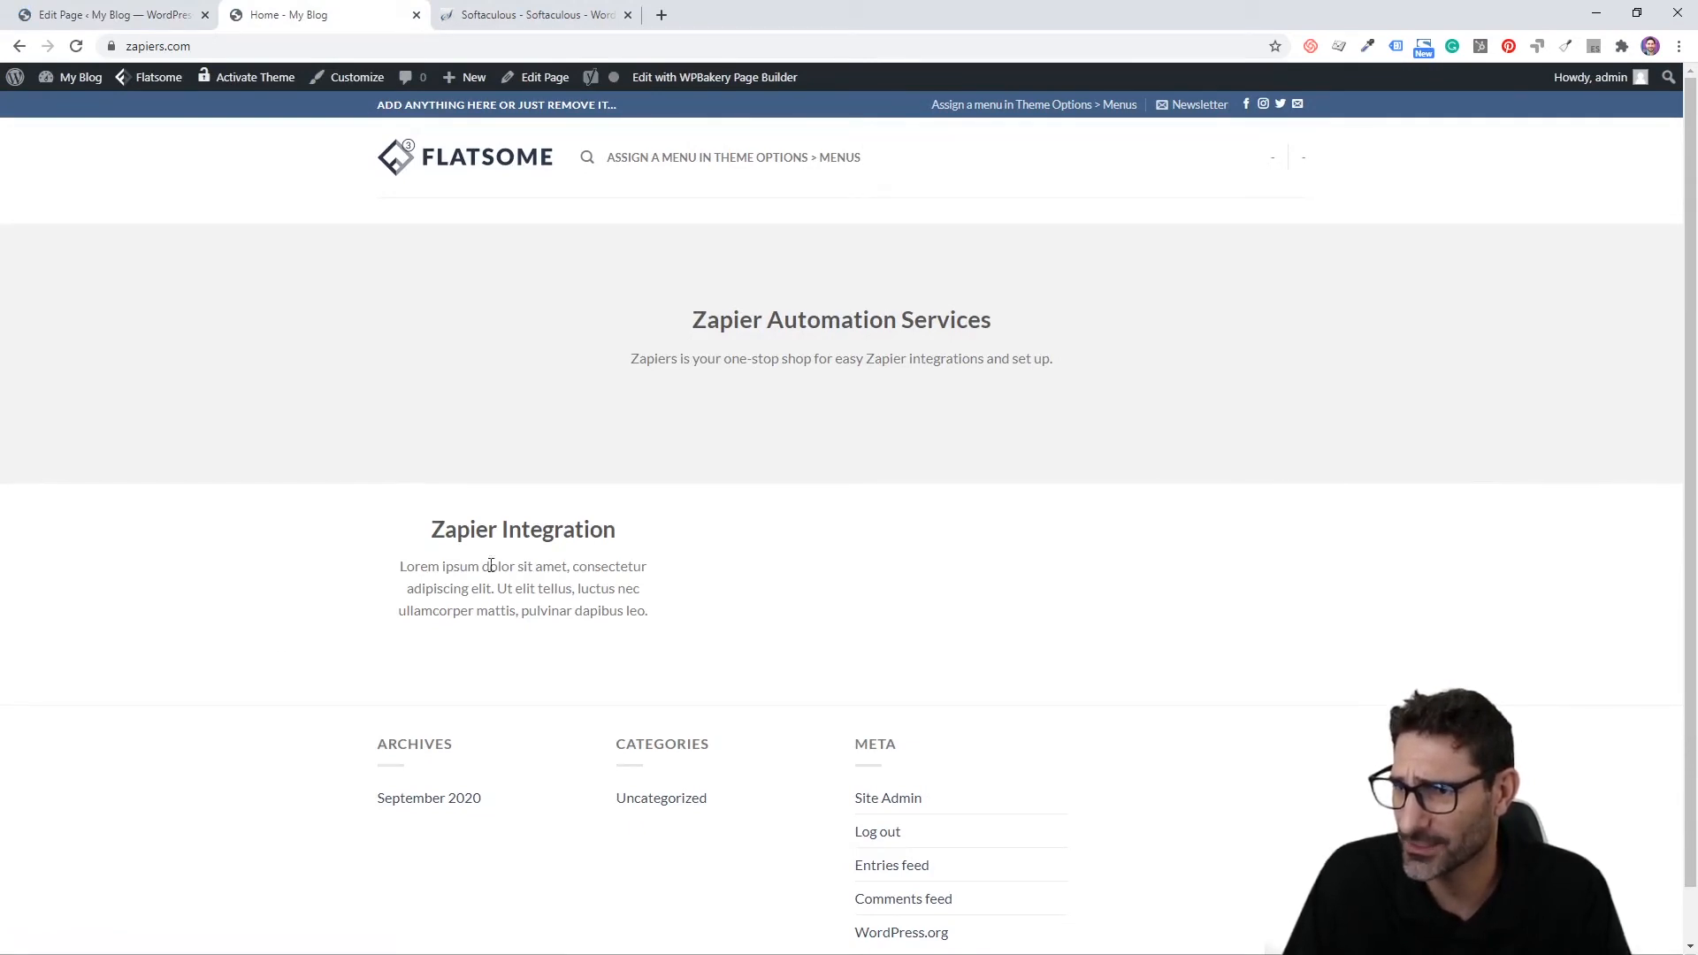
Step: In the page editor, set the three-column row's top and bottom padding to 25 and save the row settings
click(107, 12)
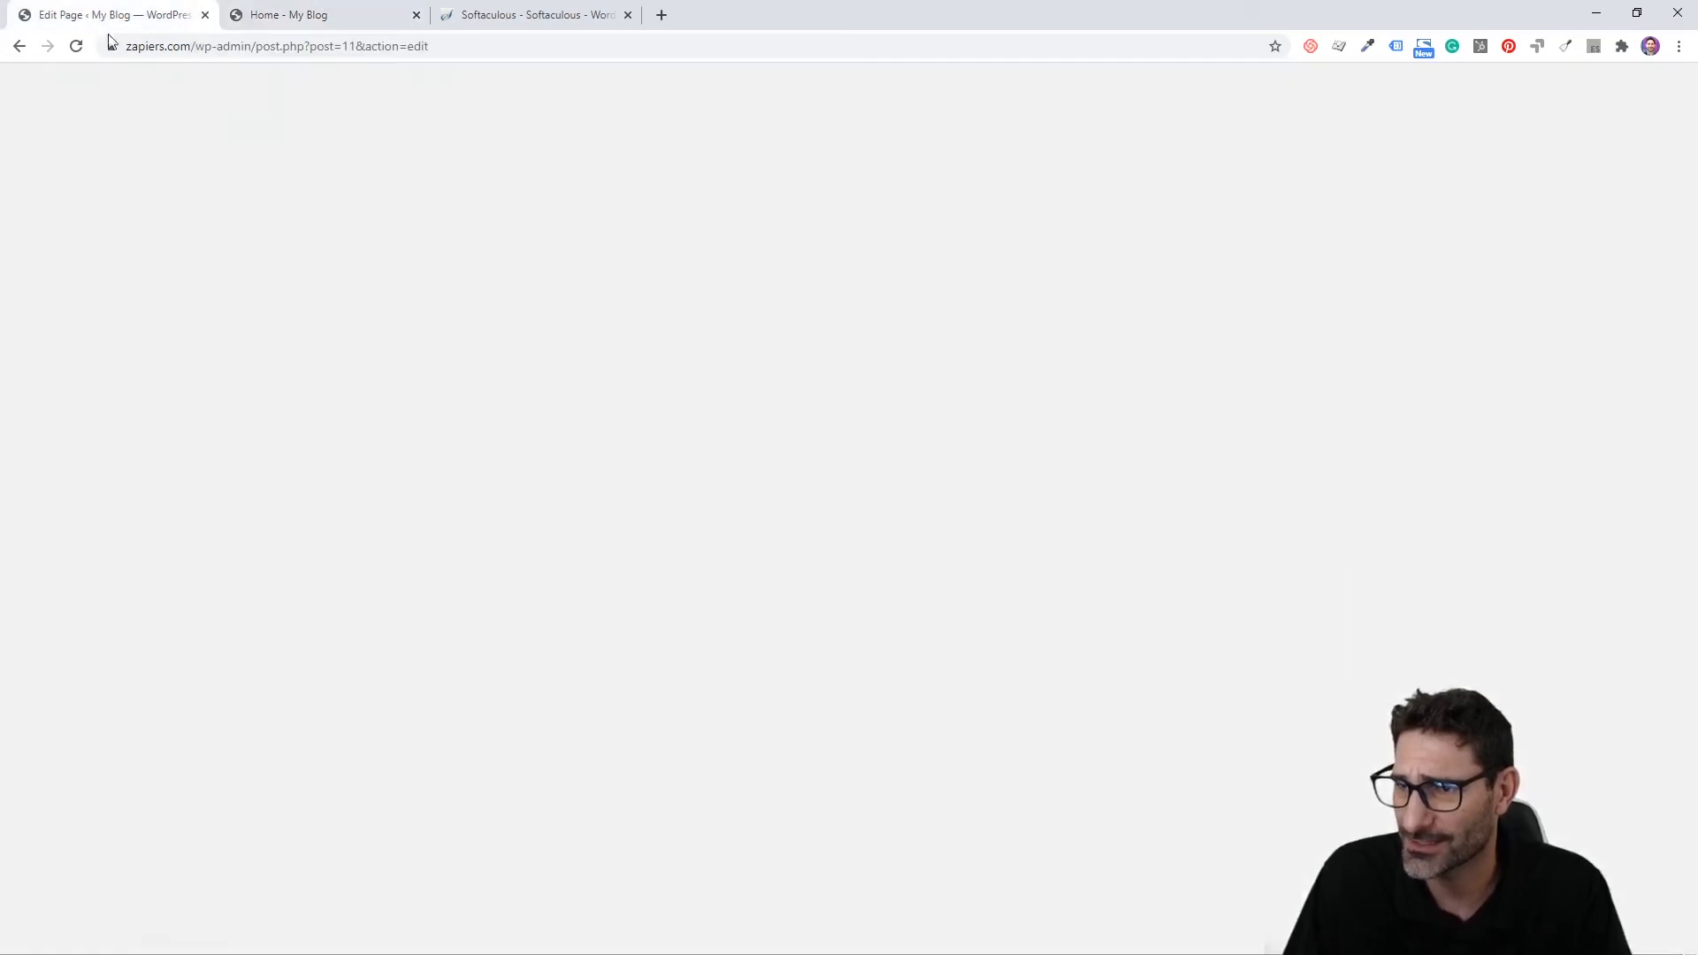
scroll(672, 538, down, 3)
click(1297, 571)
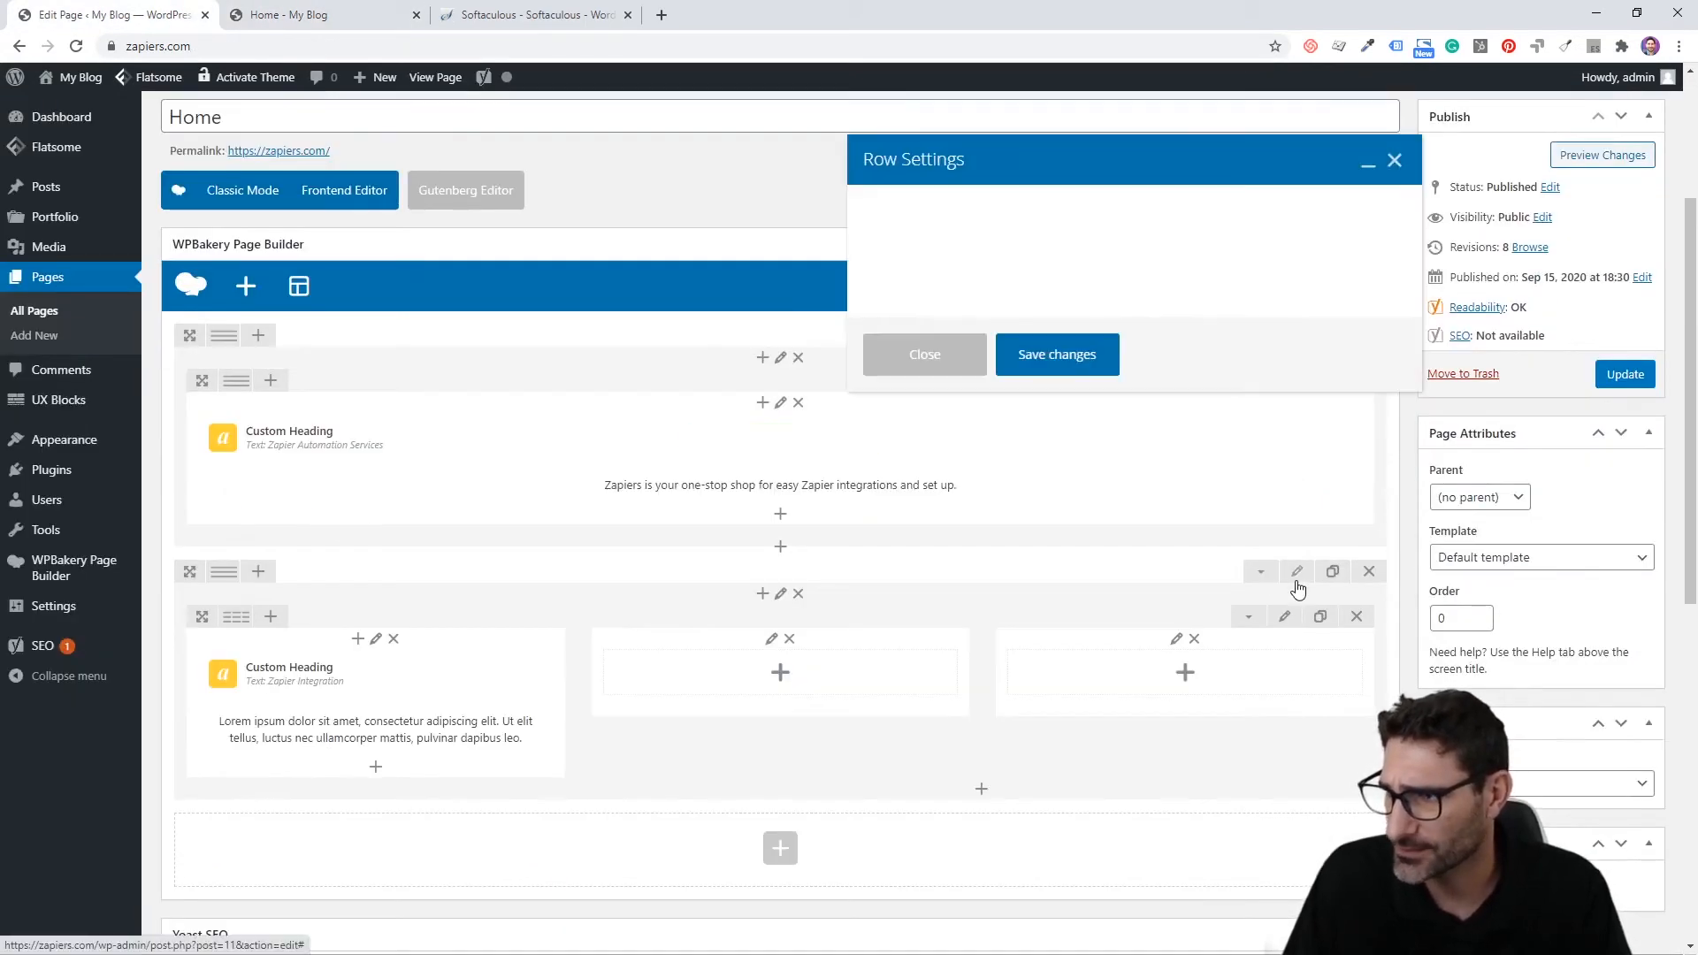
click(984, 213)
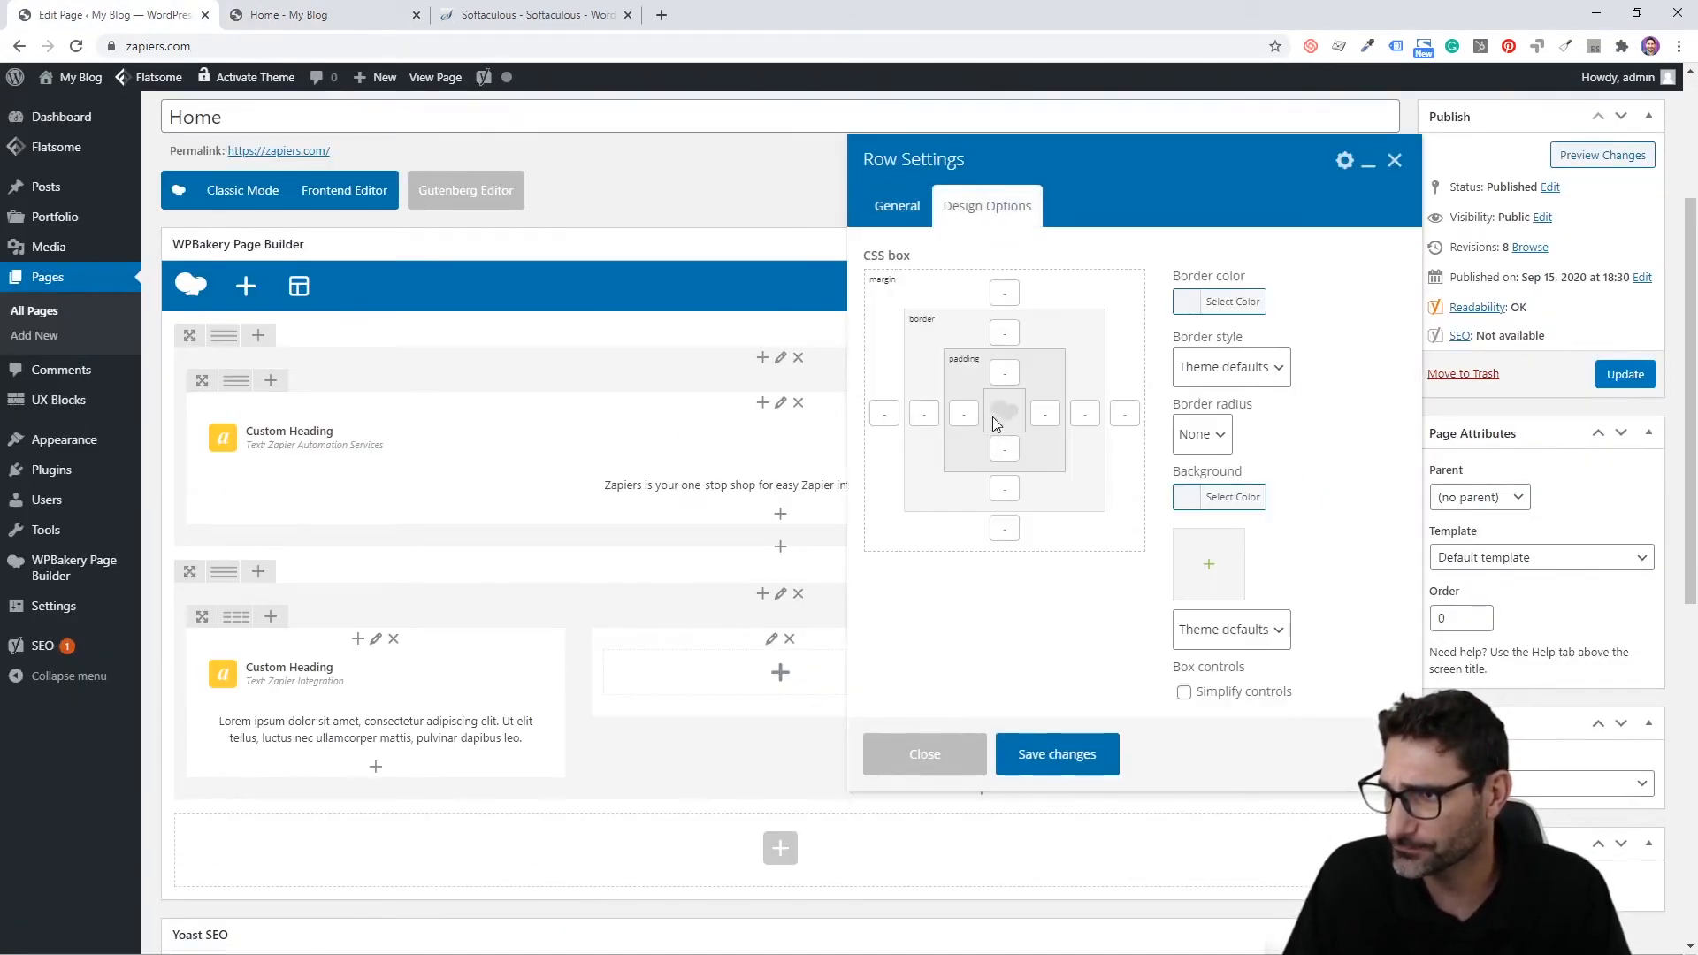
click(1004, 372)
click(1004, 410)
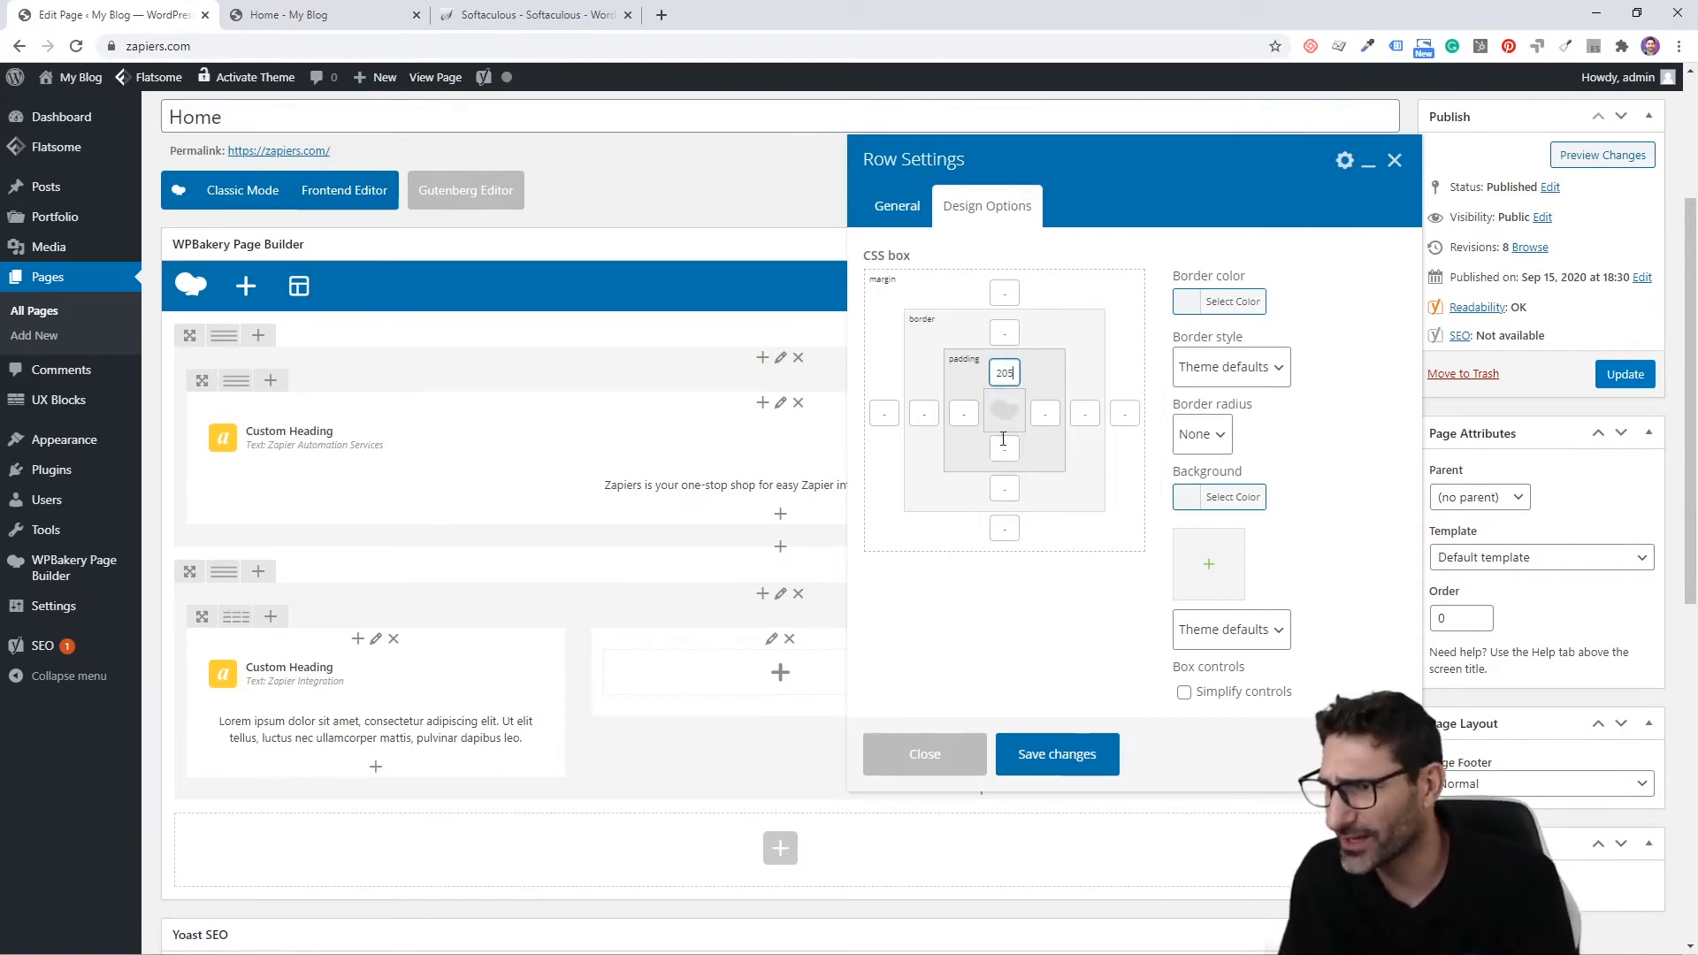
click(1007, 446)
click(1009, 482)
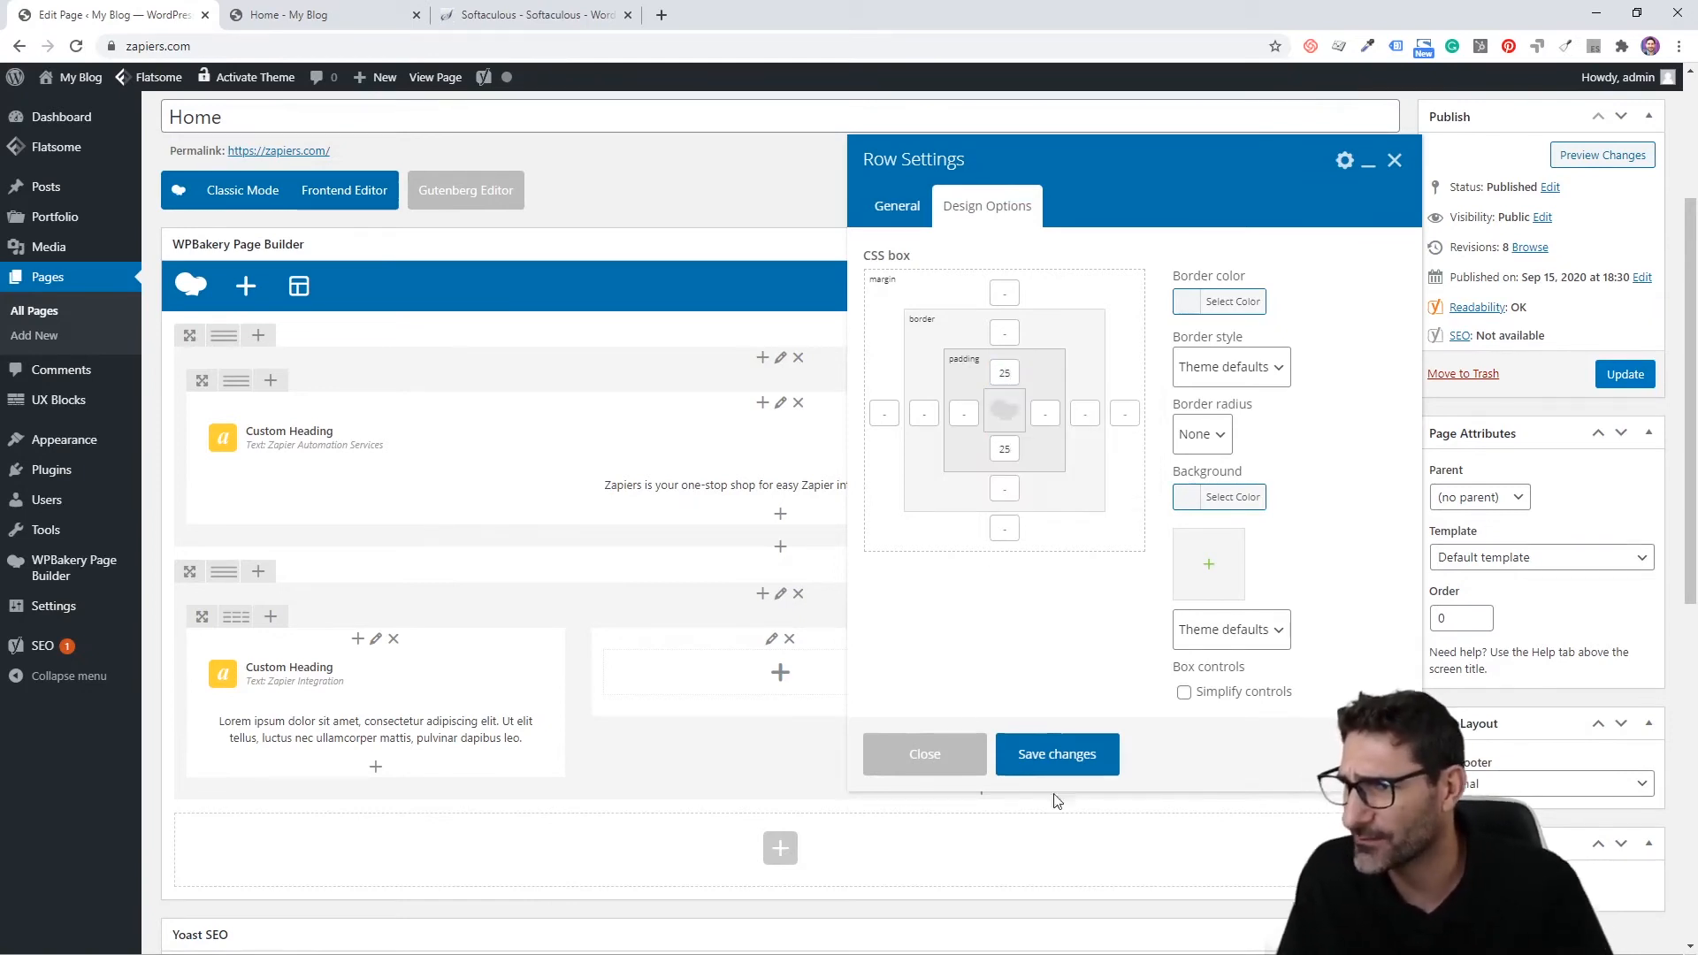
click(1075, 751)
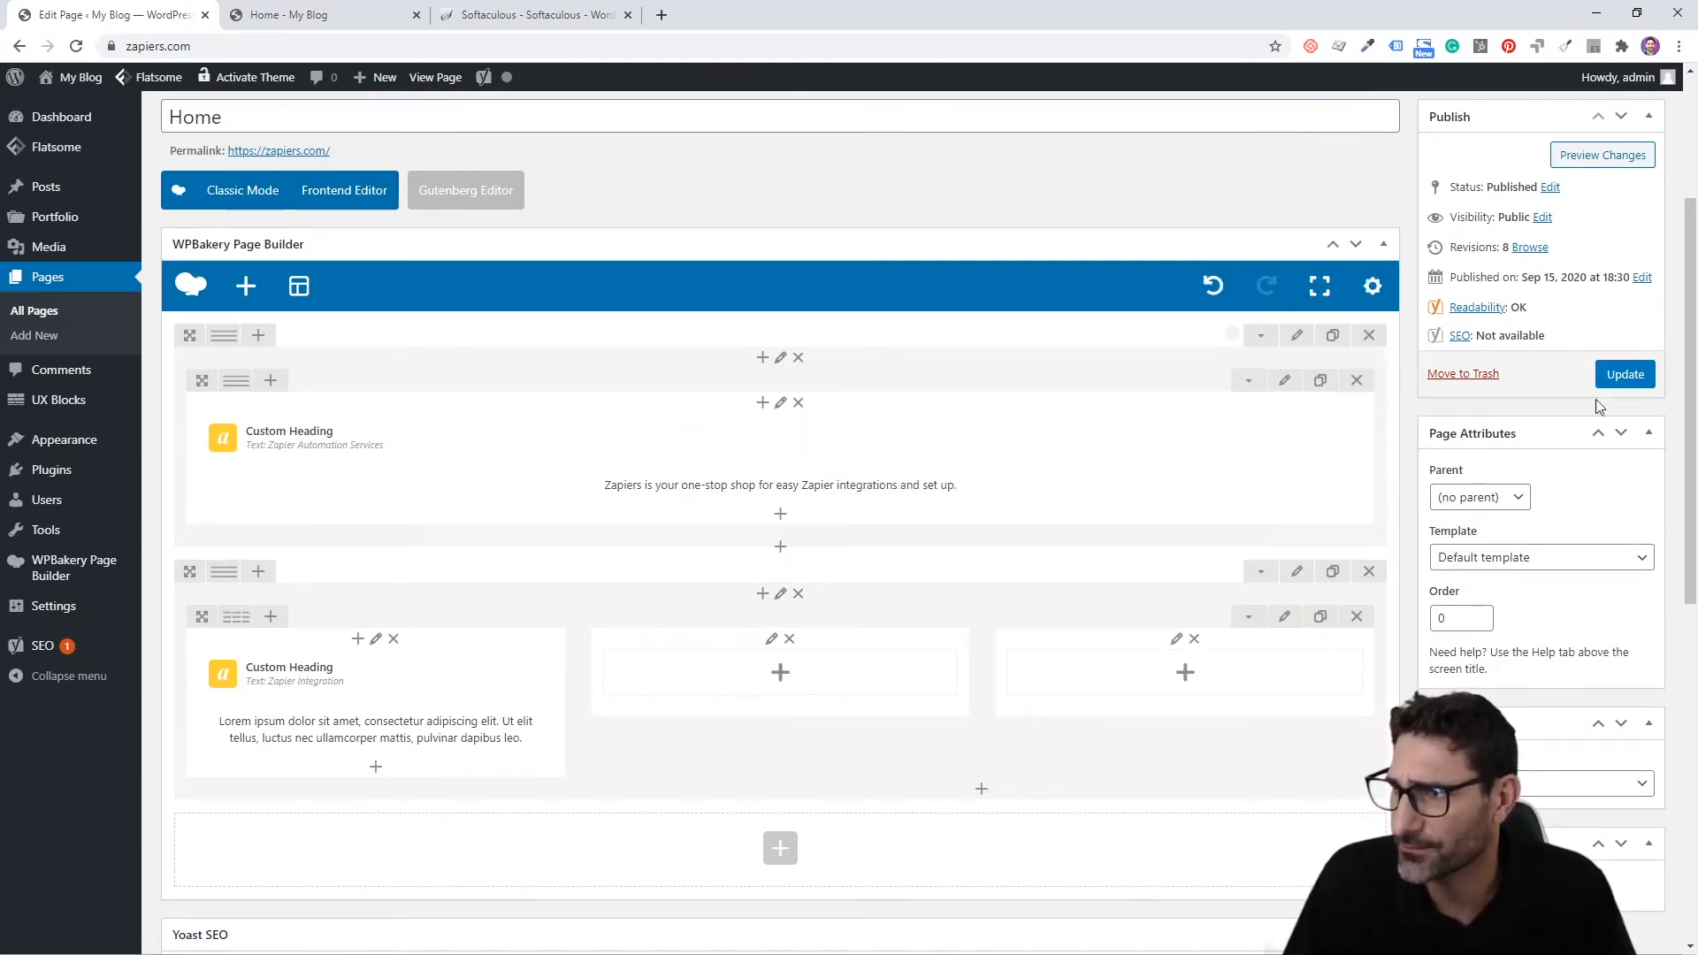
Step: Update the page and check the second row's spacing on the live Home page before returning to the page editor
click(1622, 376)
click(327, 14)
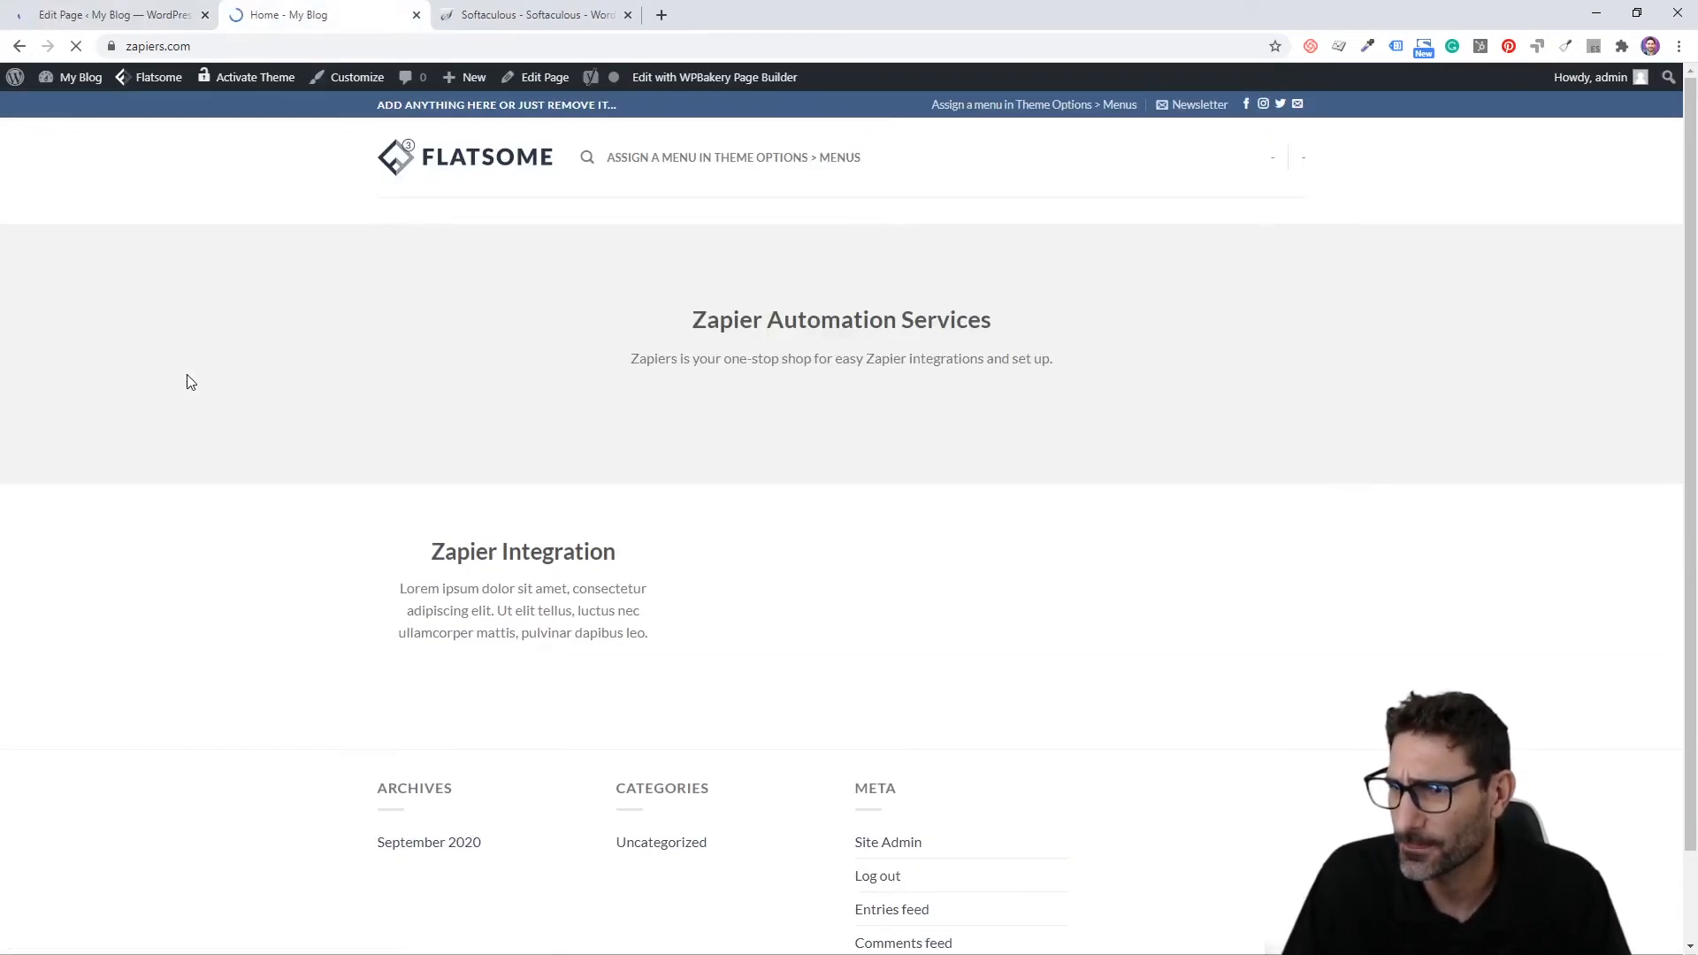
click(113, 14)
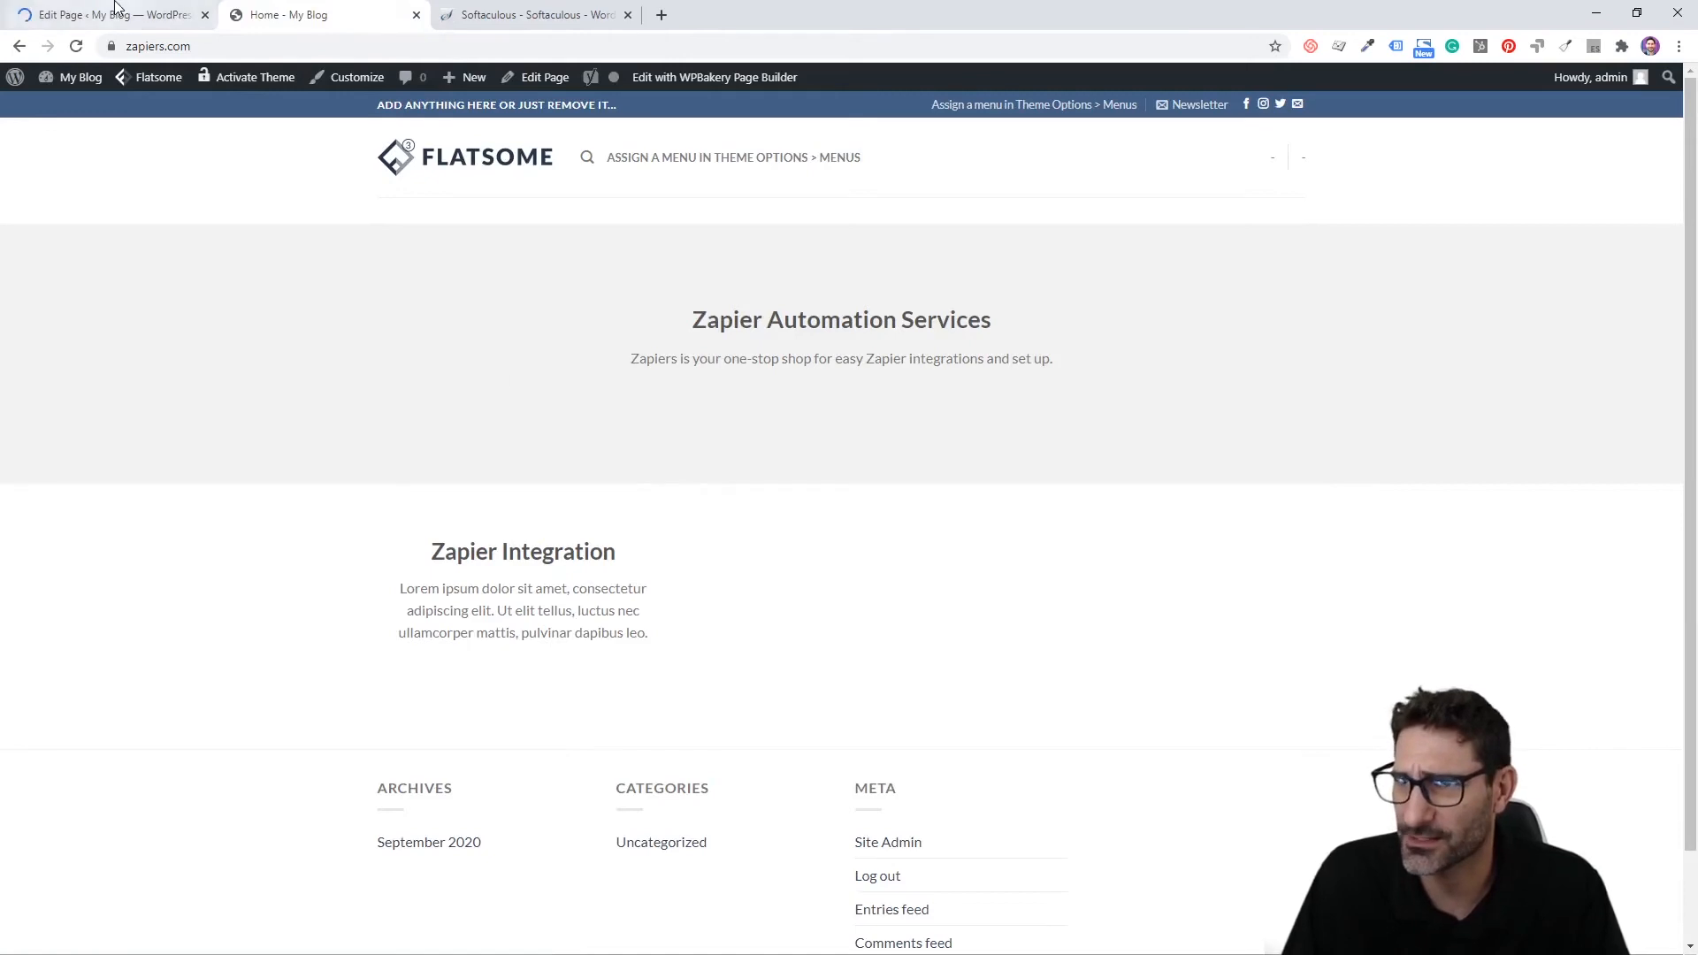
Step: Add an icon element above the Zapier Integration heading, using the Font Awesome 5 library
scroll(466, 478, down, 4)
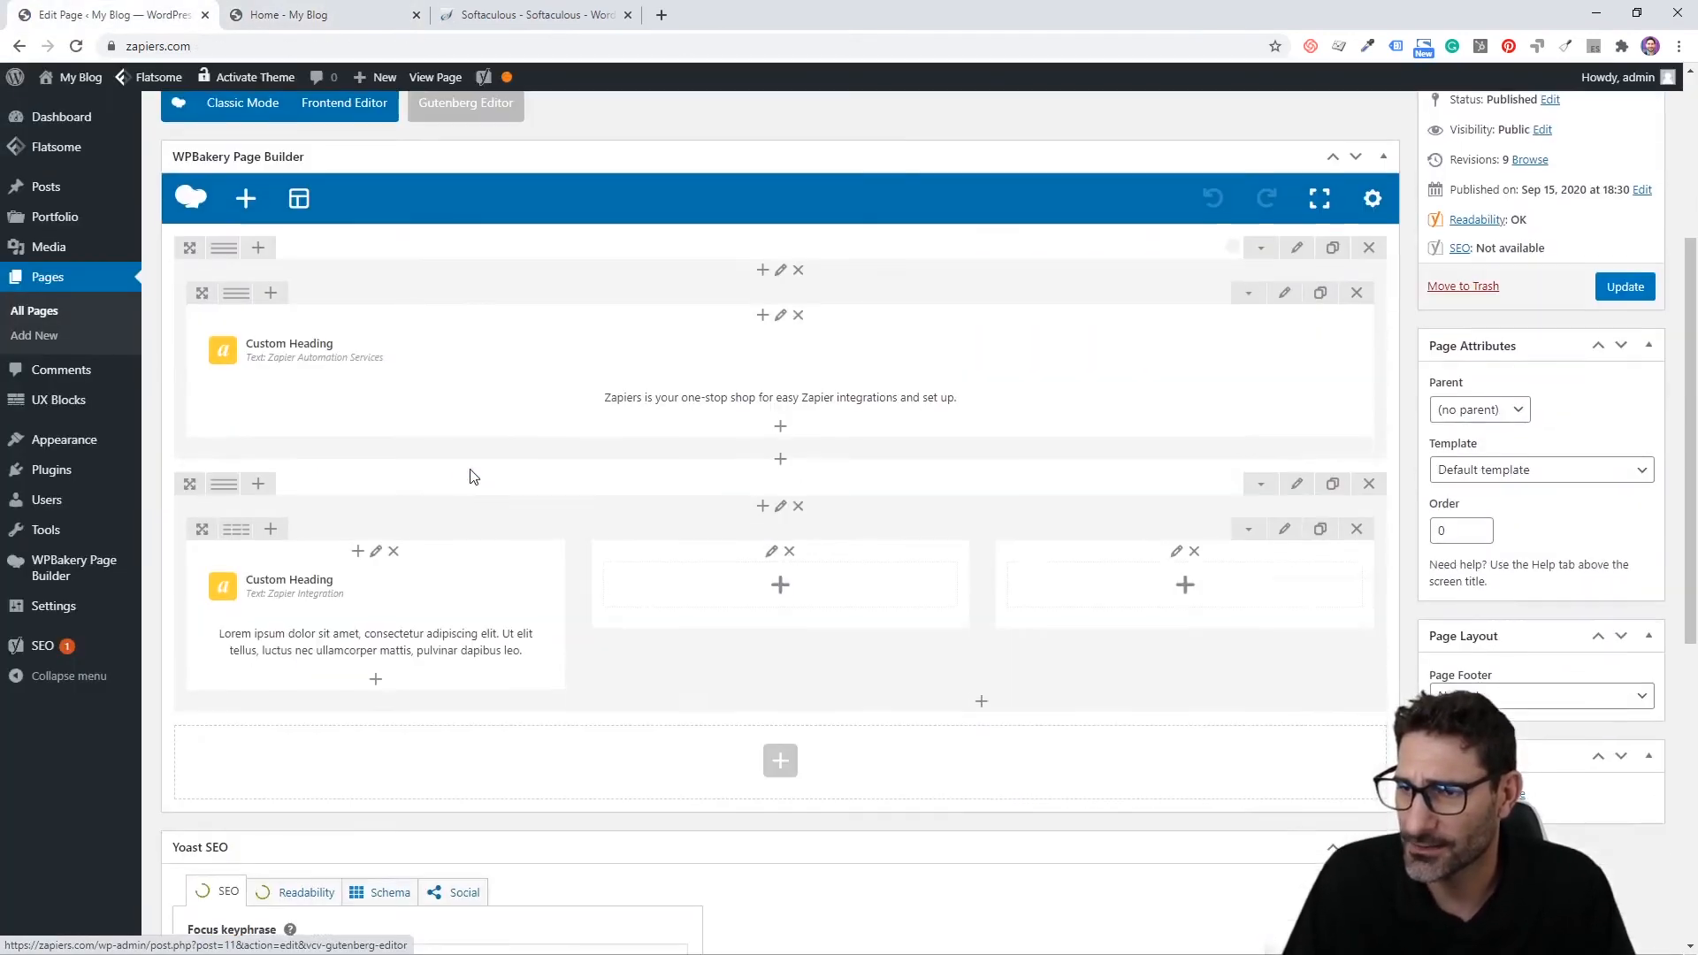
click(357, 551)
text(ico)
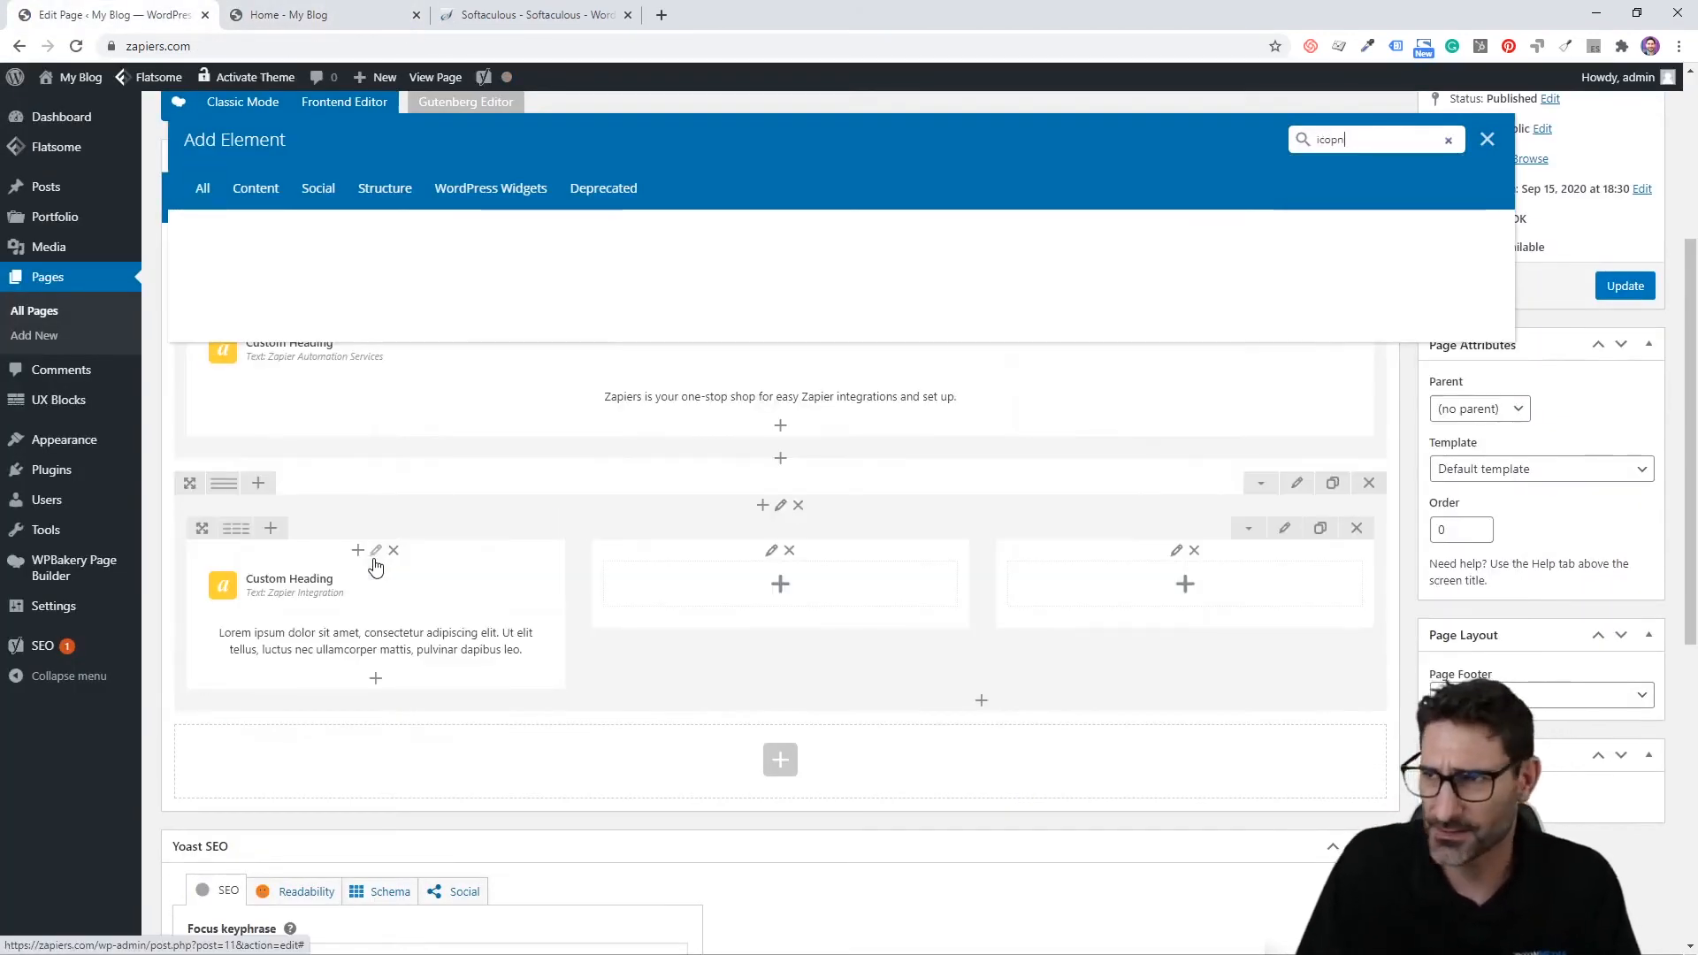
text(n)
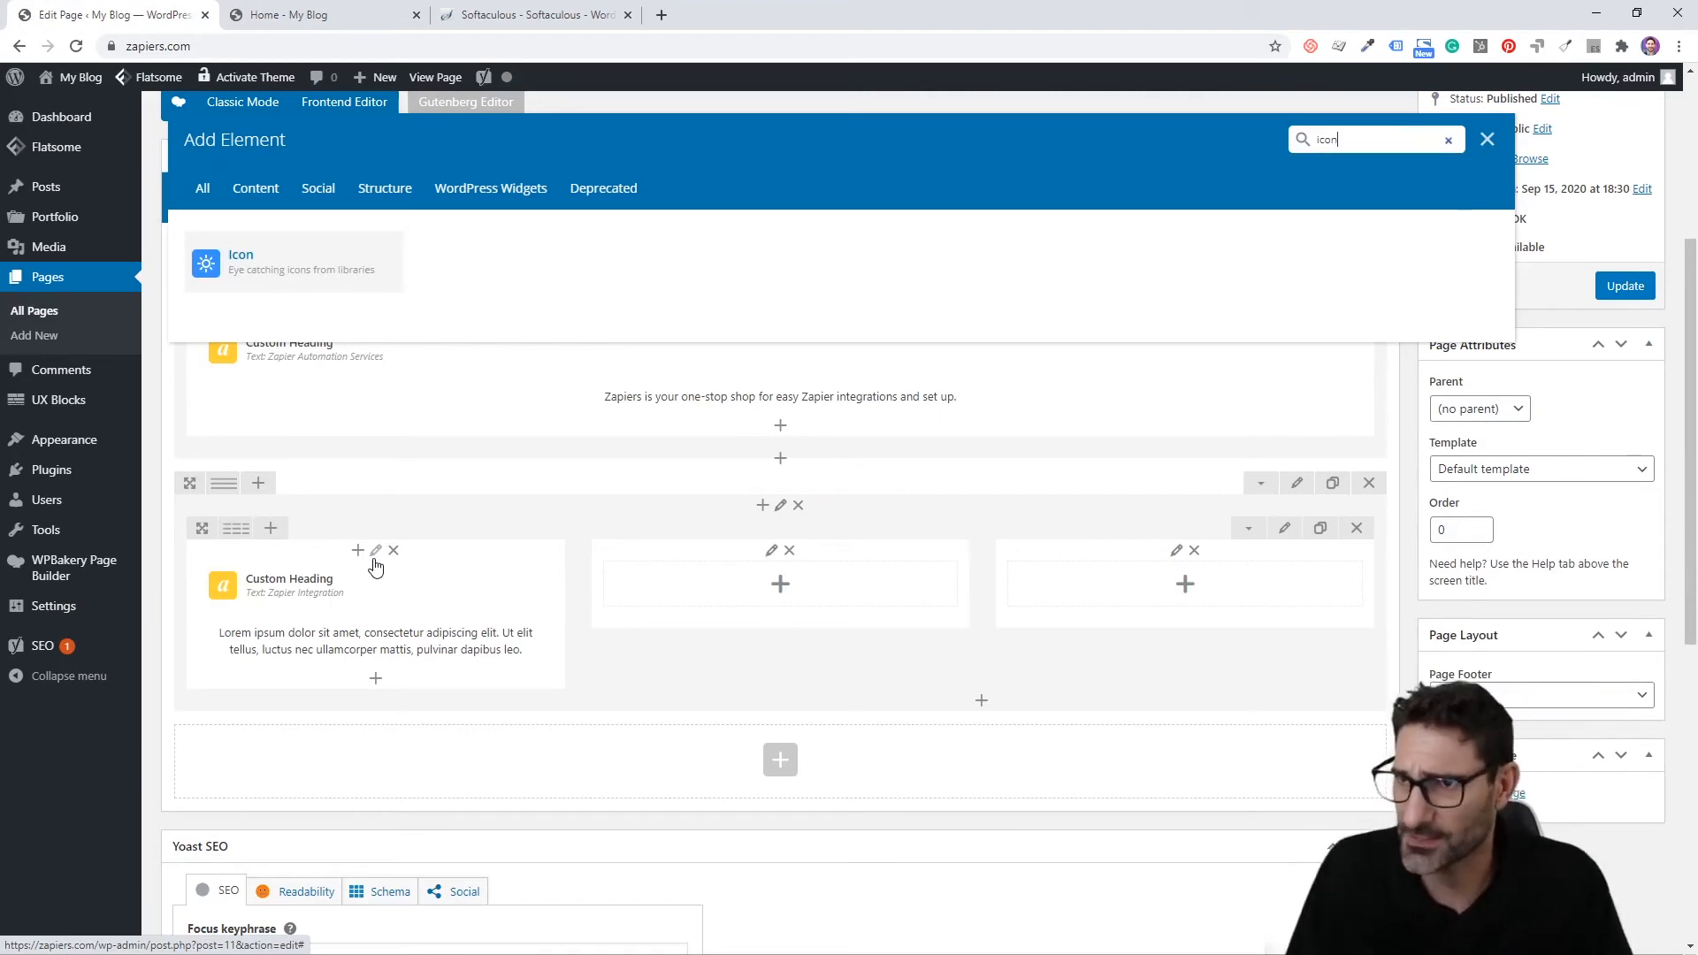
click(310, 260)
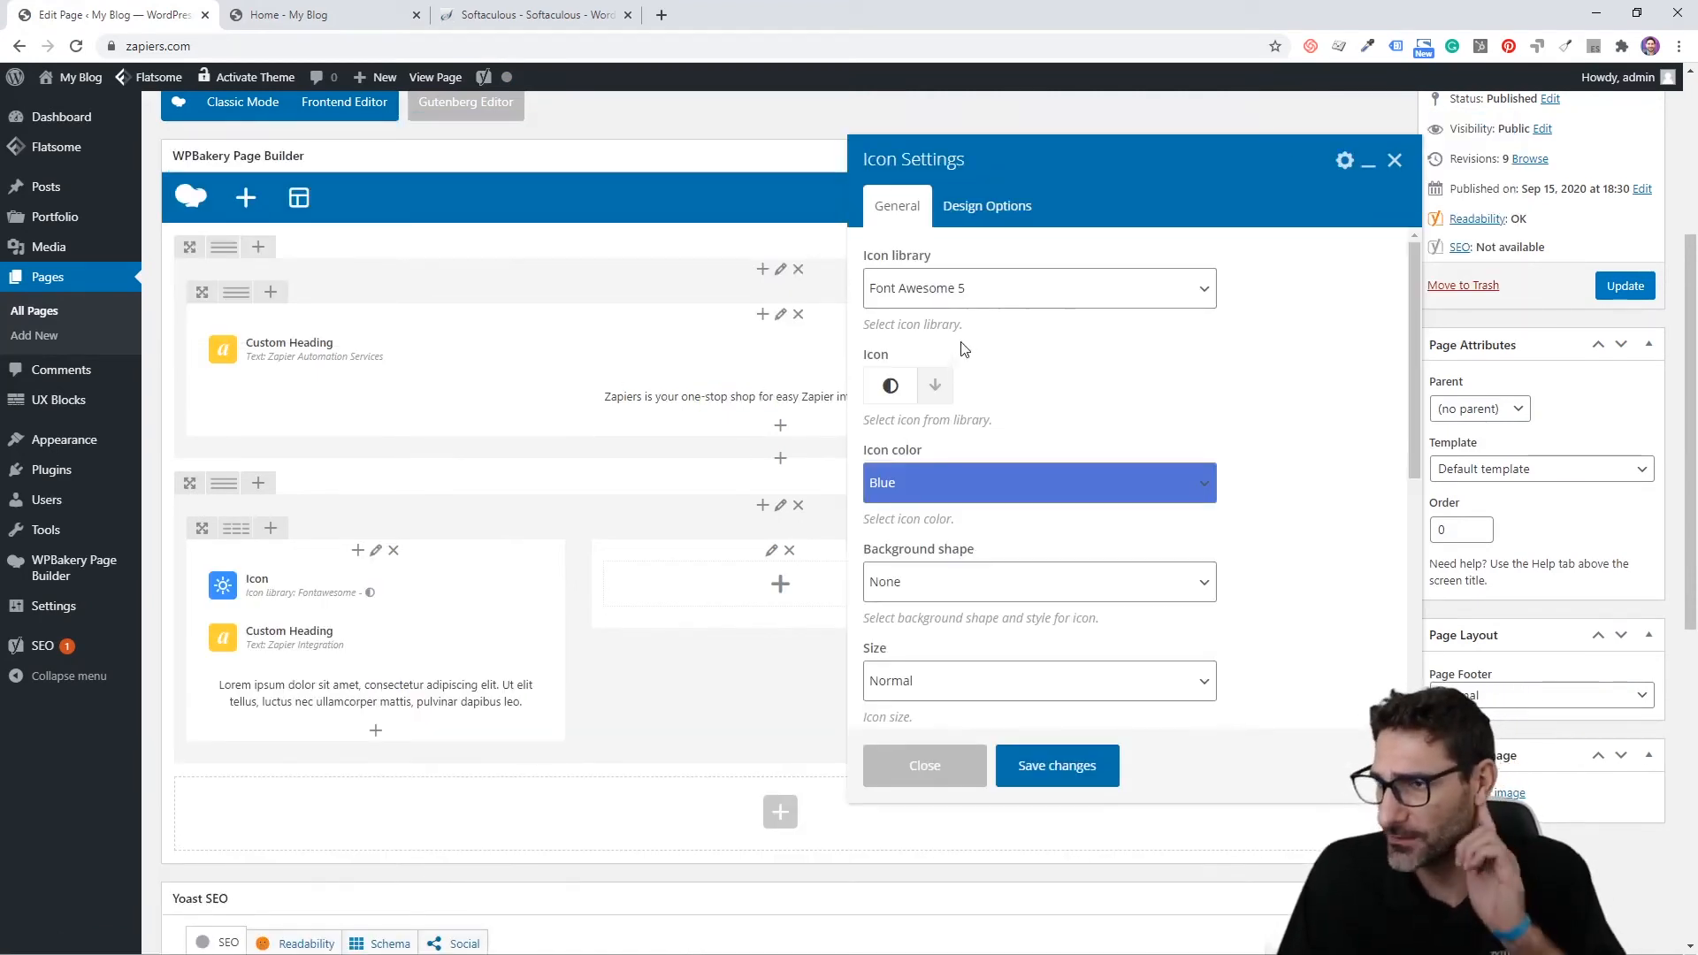
click(972, 301)
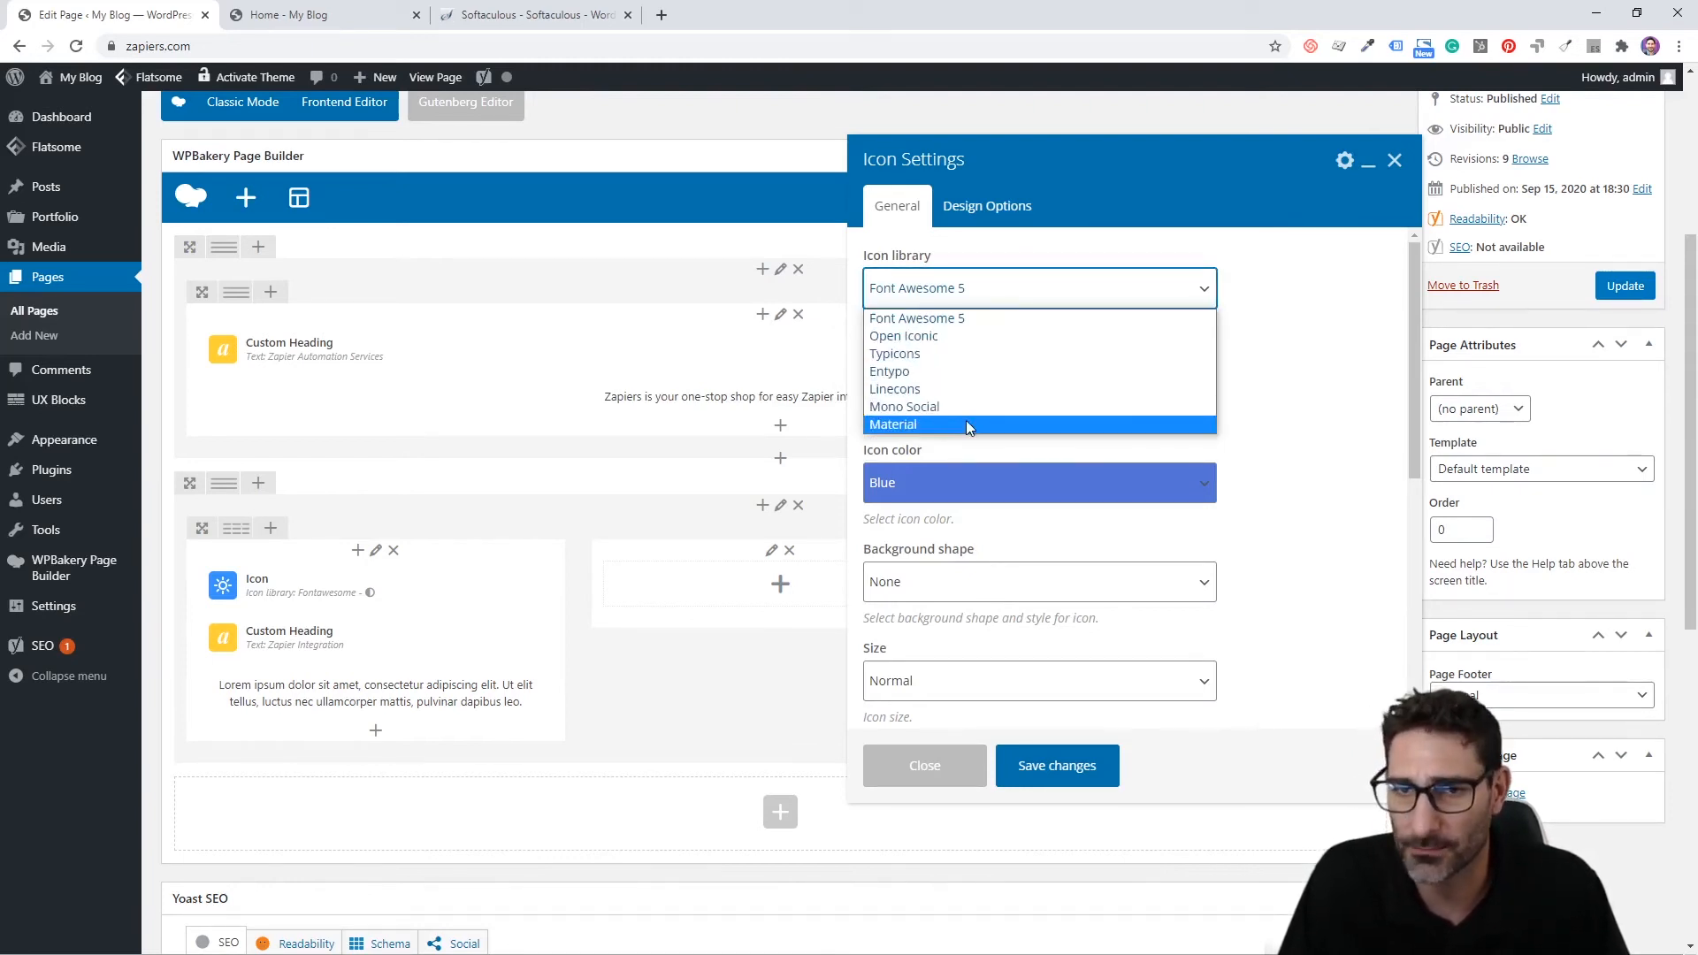
click(973, 319)
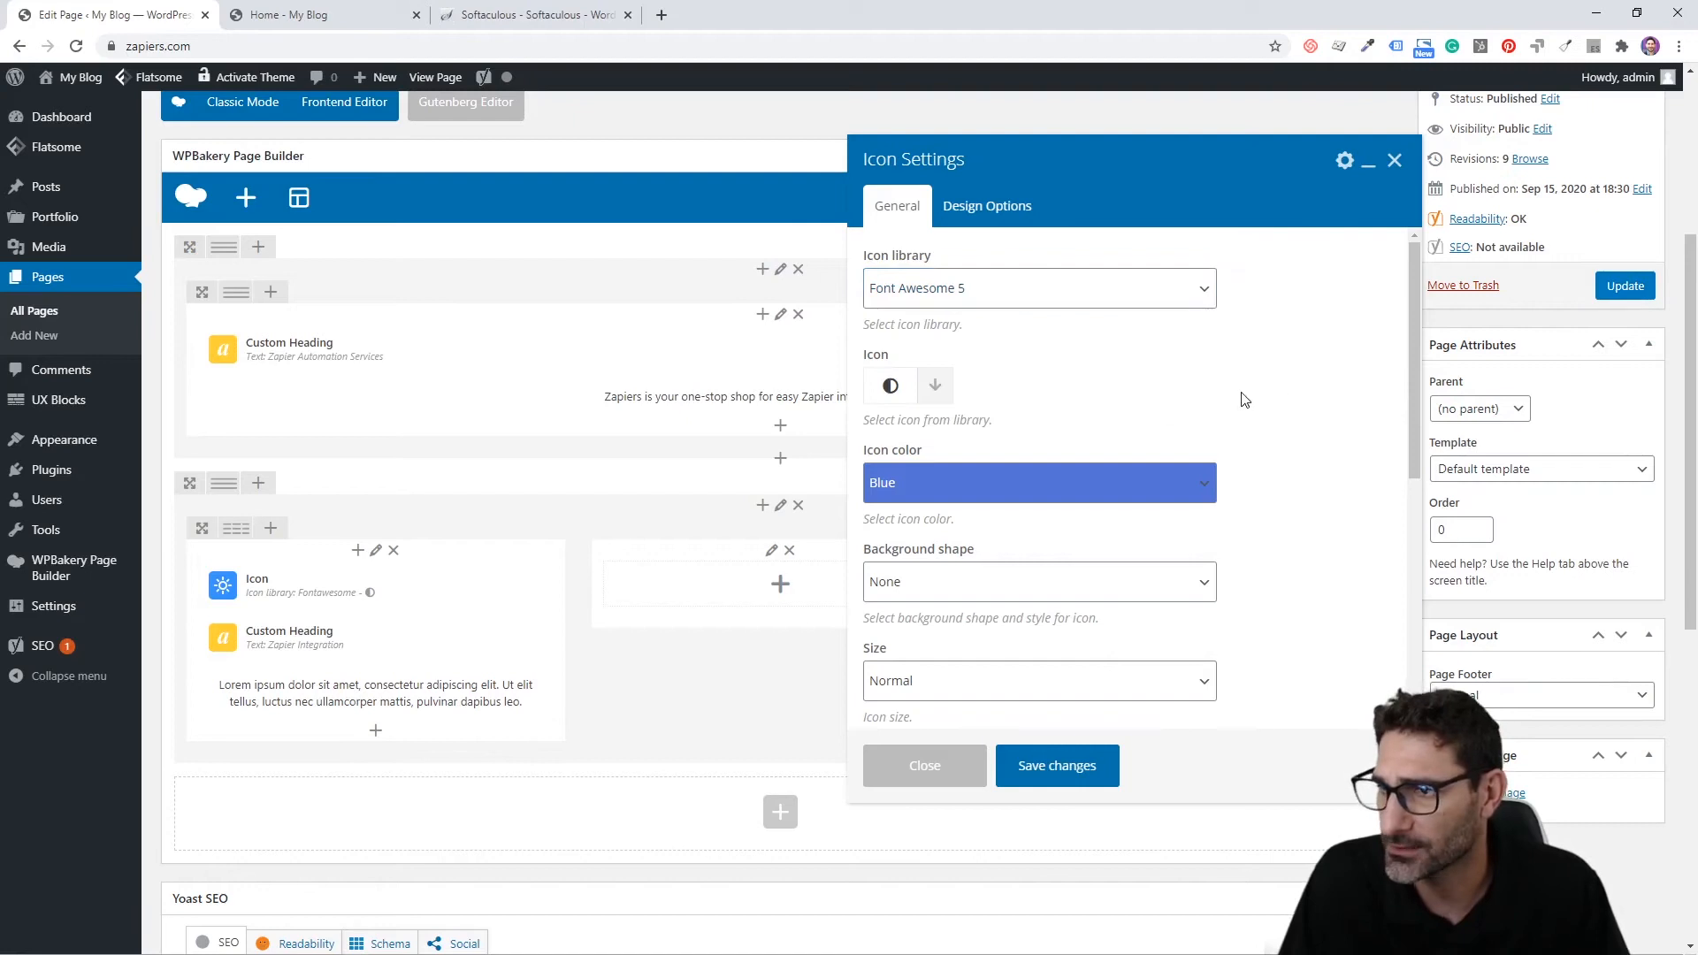
Step: Set the icon color to a custom color, starting from the preset orange and raising its saturation to the maximum
click(1017, 483)
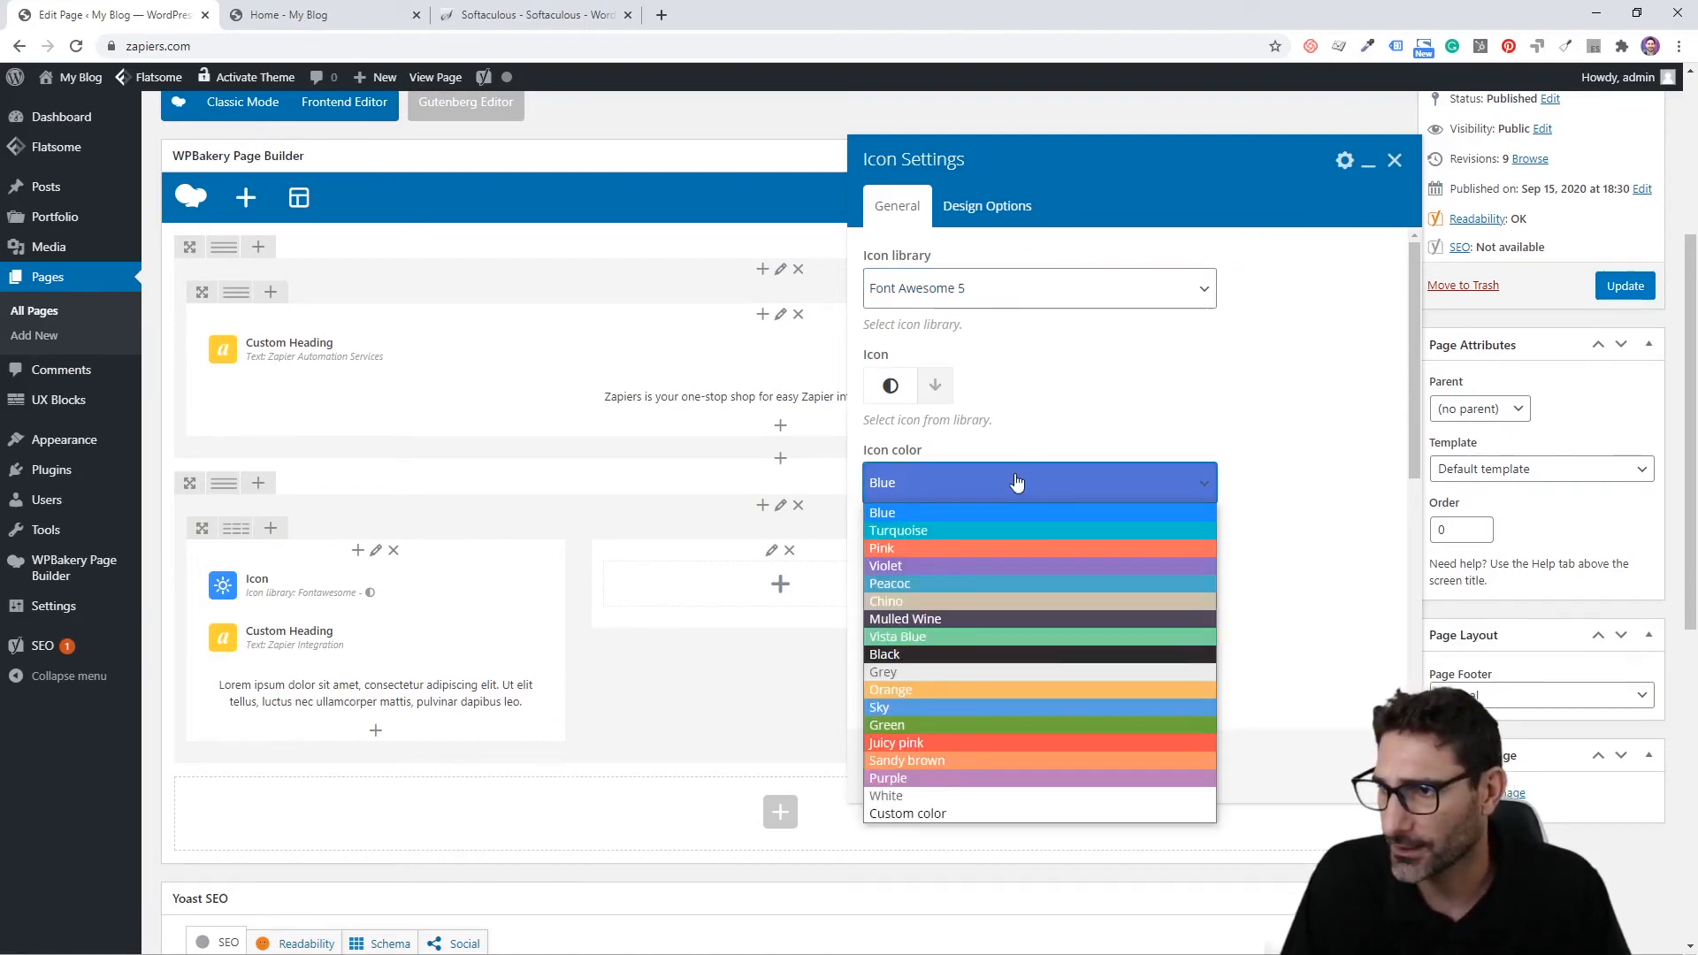
click(942, 812)
scroll(1042, 548, down, 2)
click(921, 487)
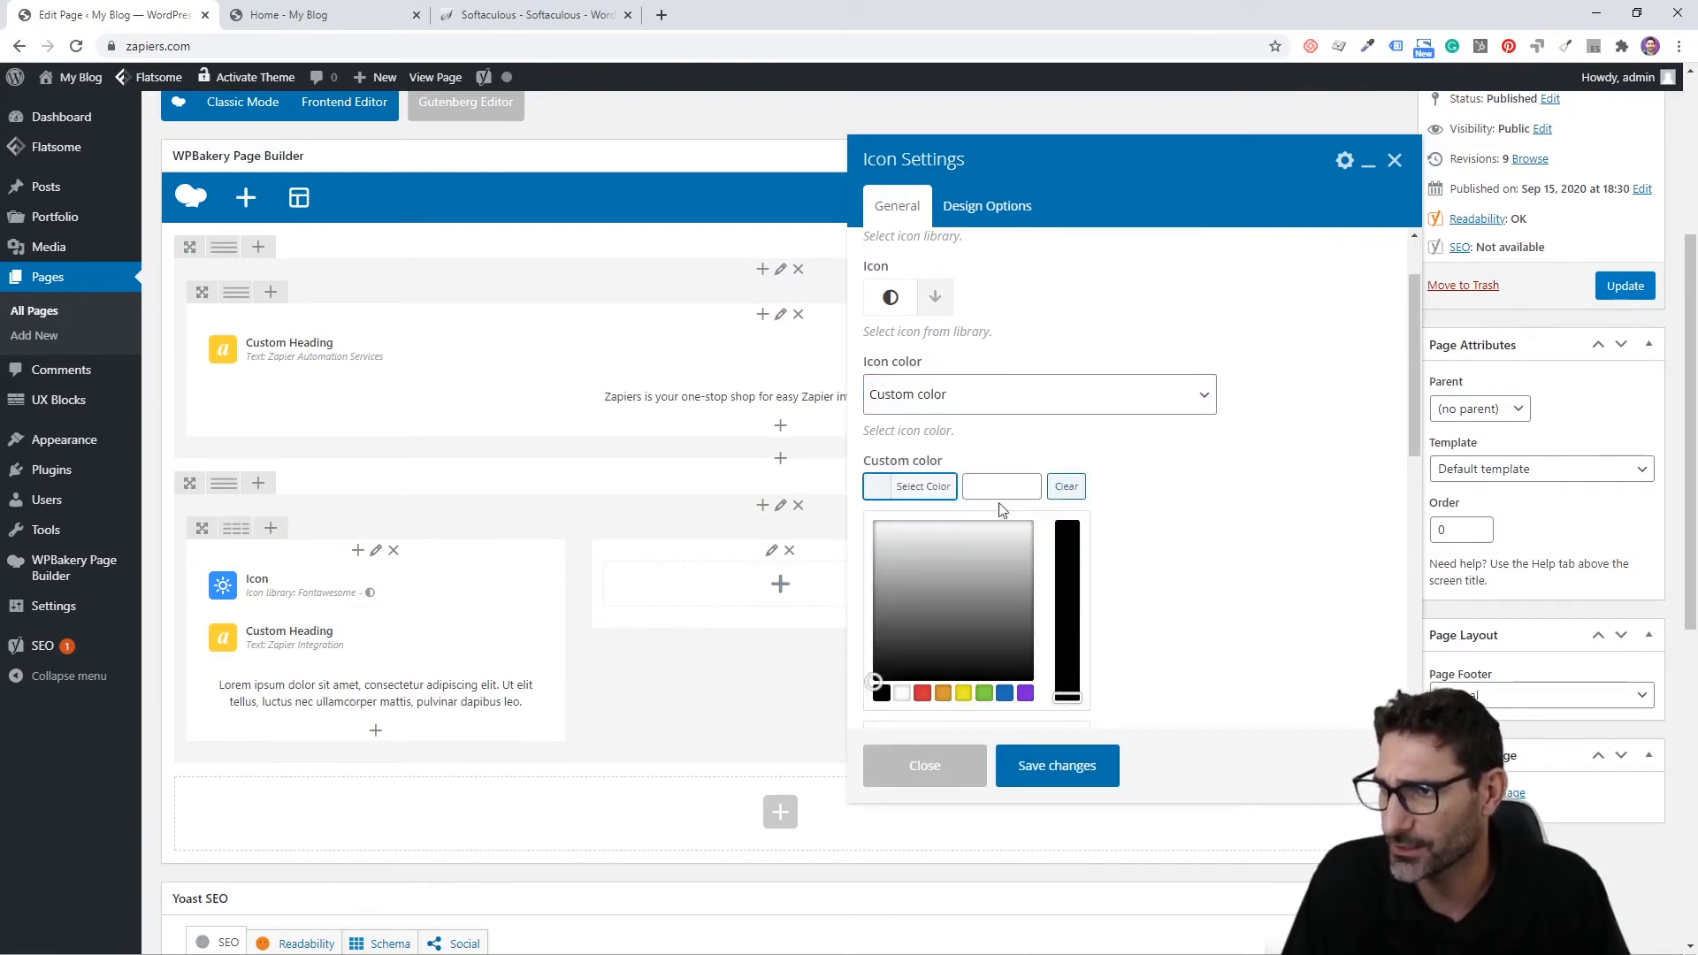
click(942, 693)
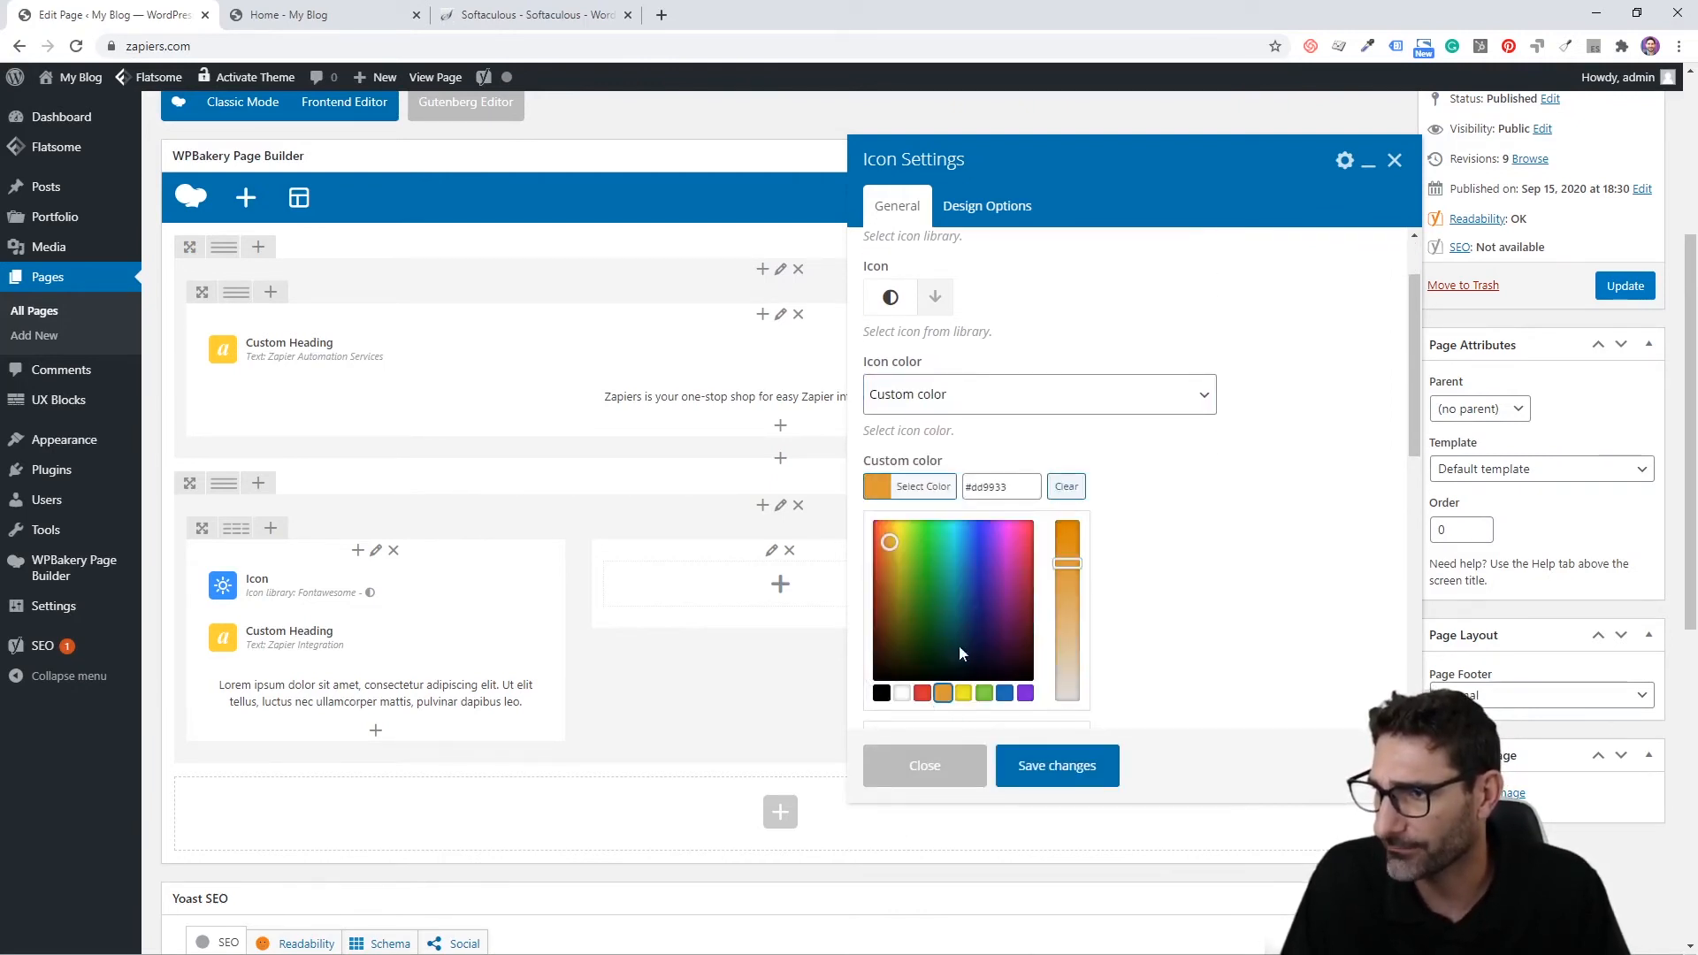
click(1068, 527)
click(1252, 461)
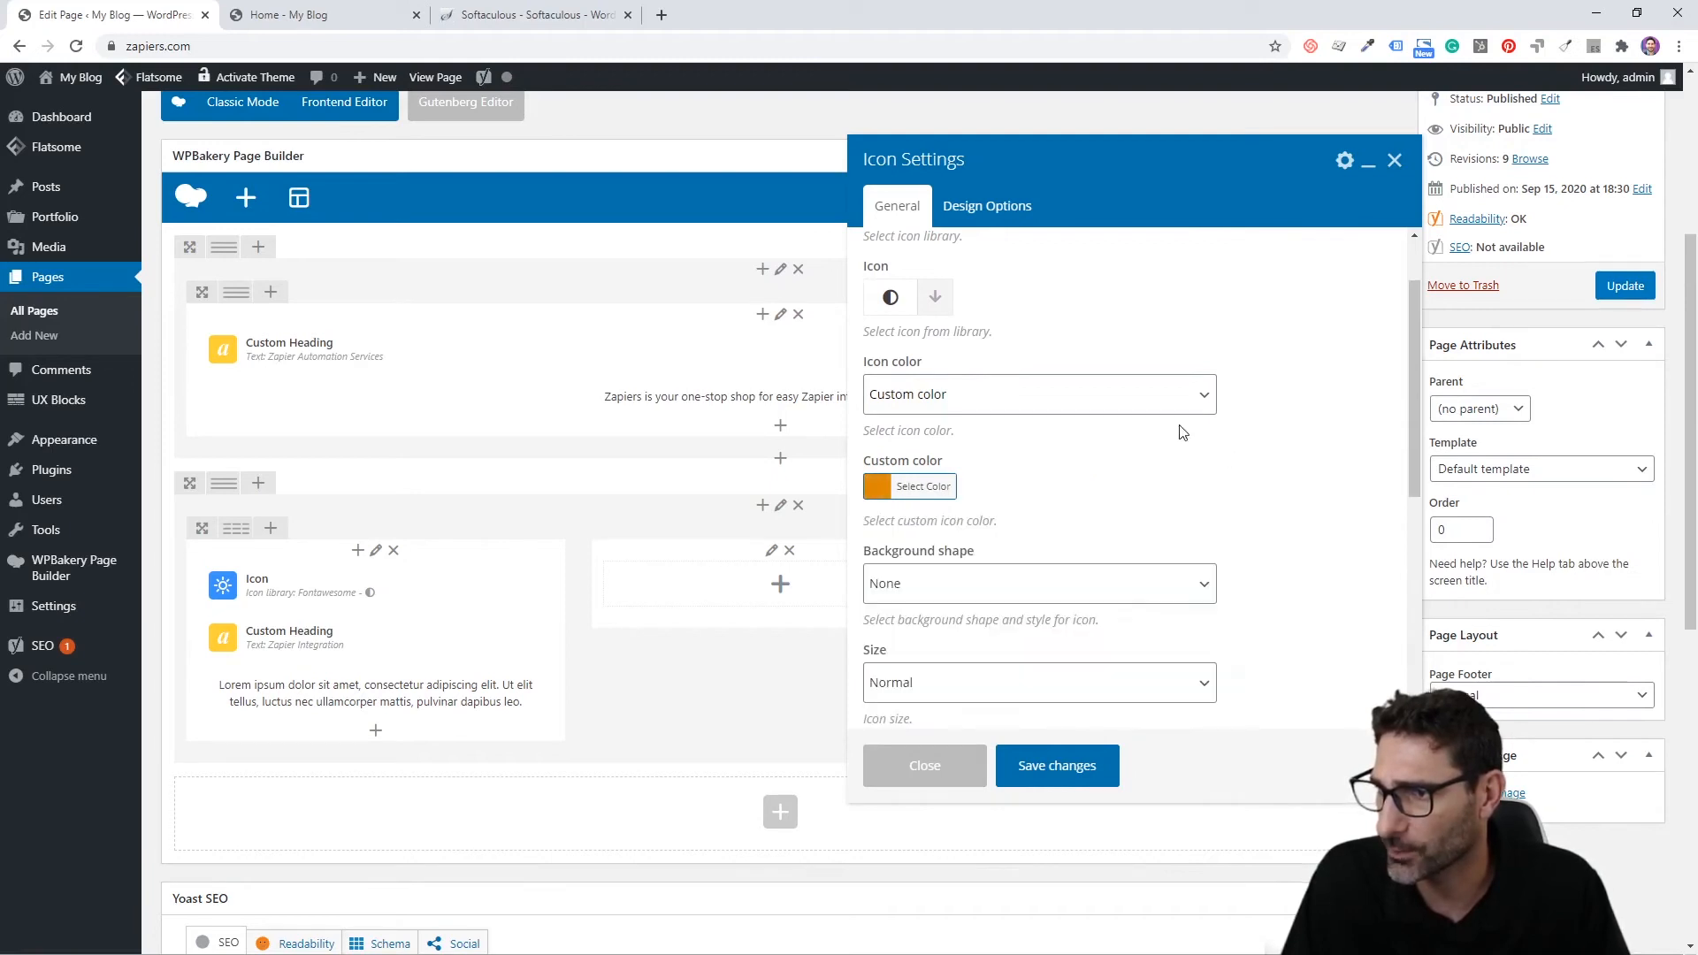
scroll(1183, 428, down, 3)
scroll(1141, 437, down, 1)
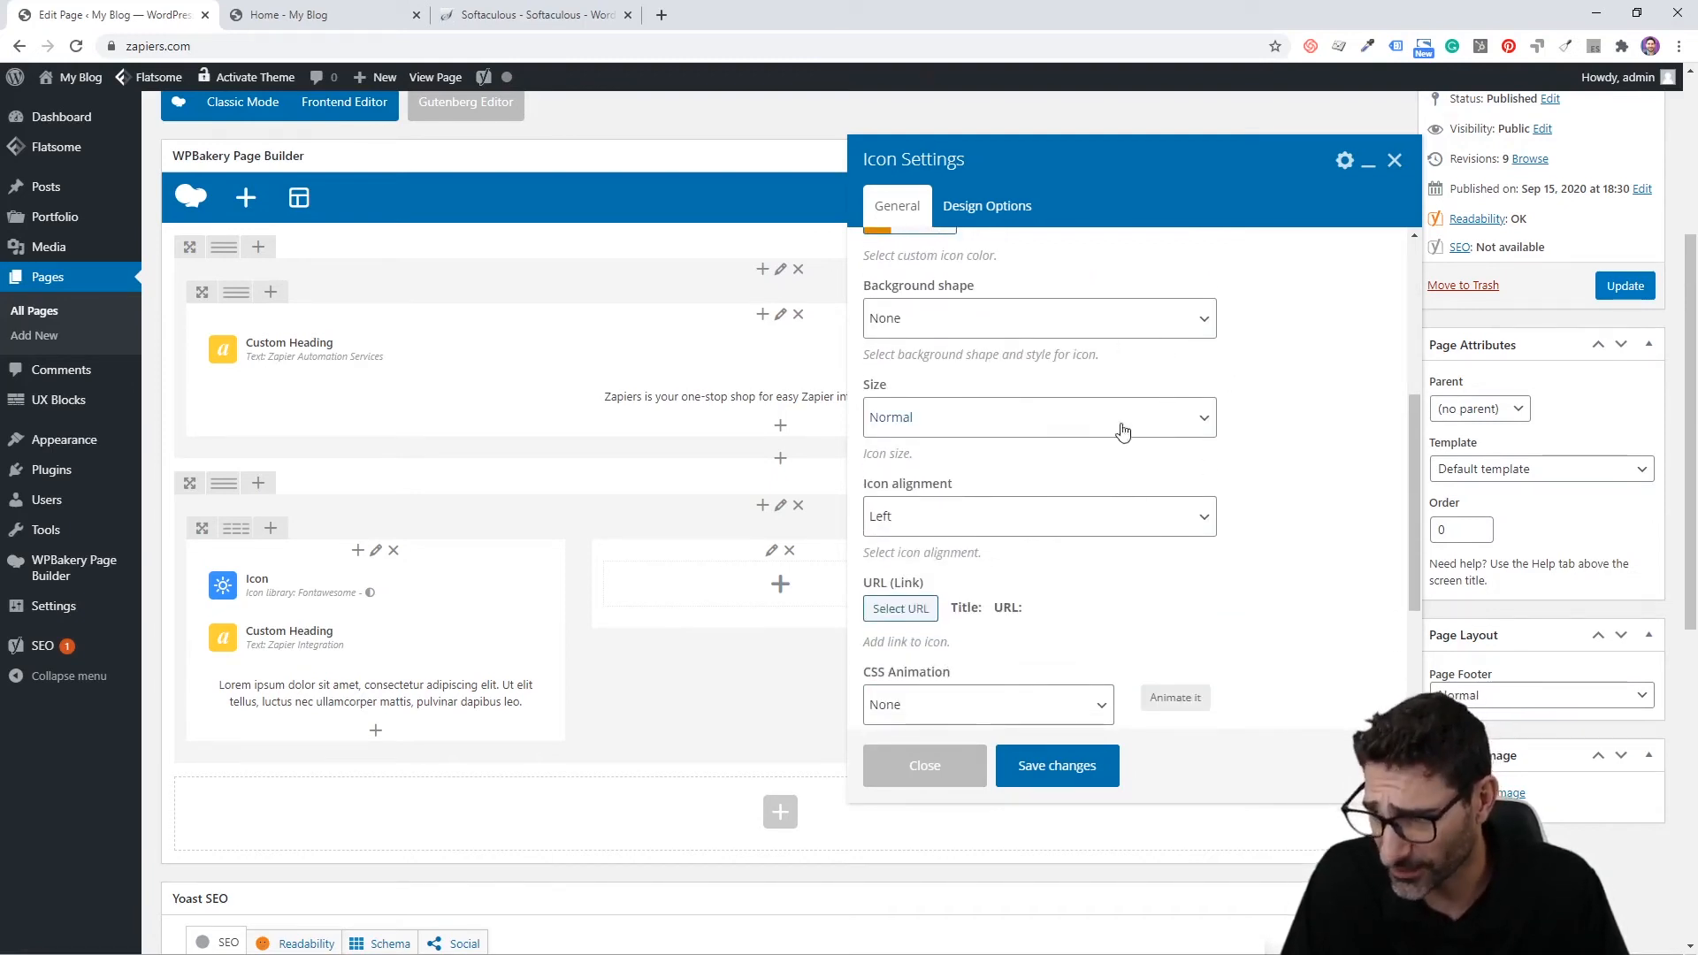
Step: Set the icon alignment to Center and its size to Extra Large, and save the icon settings
click(1187, 516)
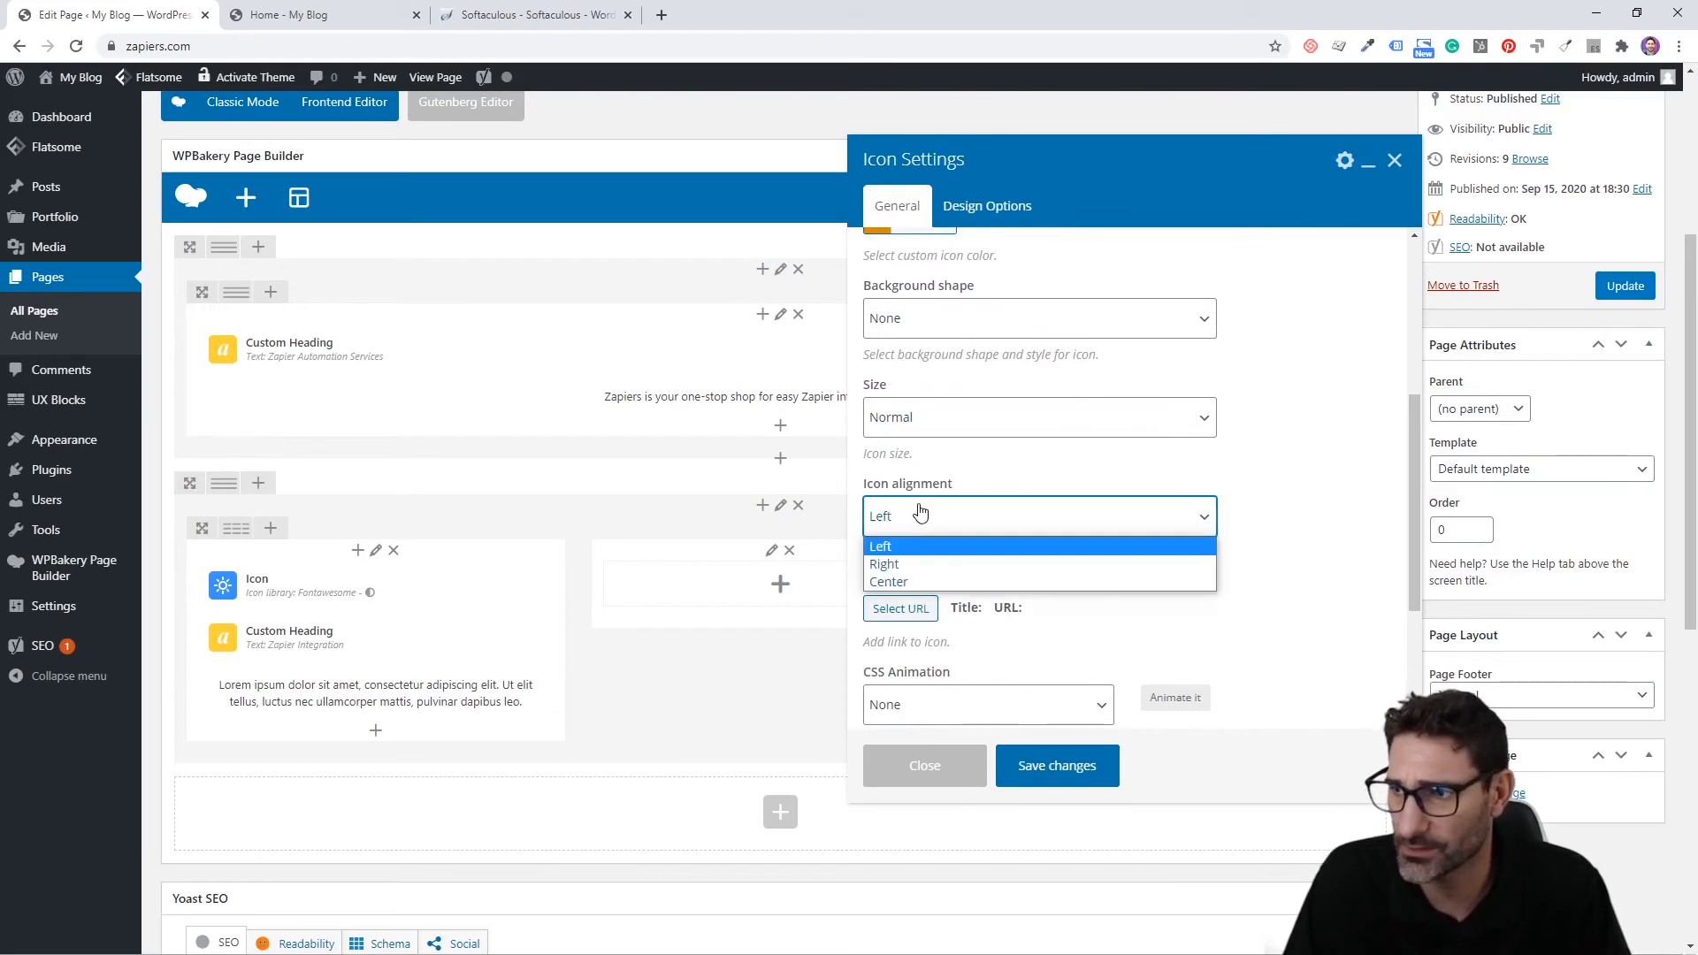
click(1141, 580)
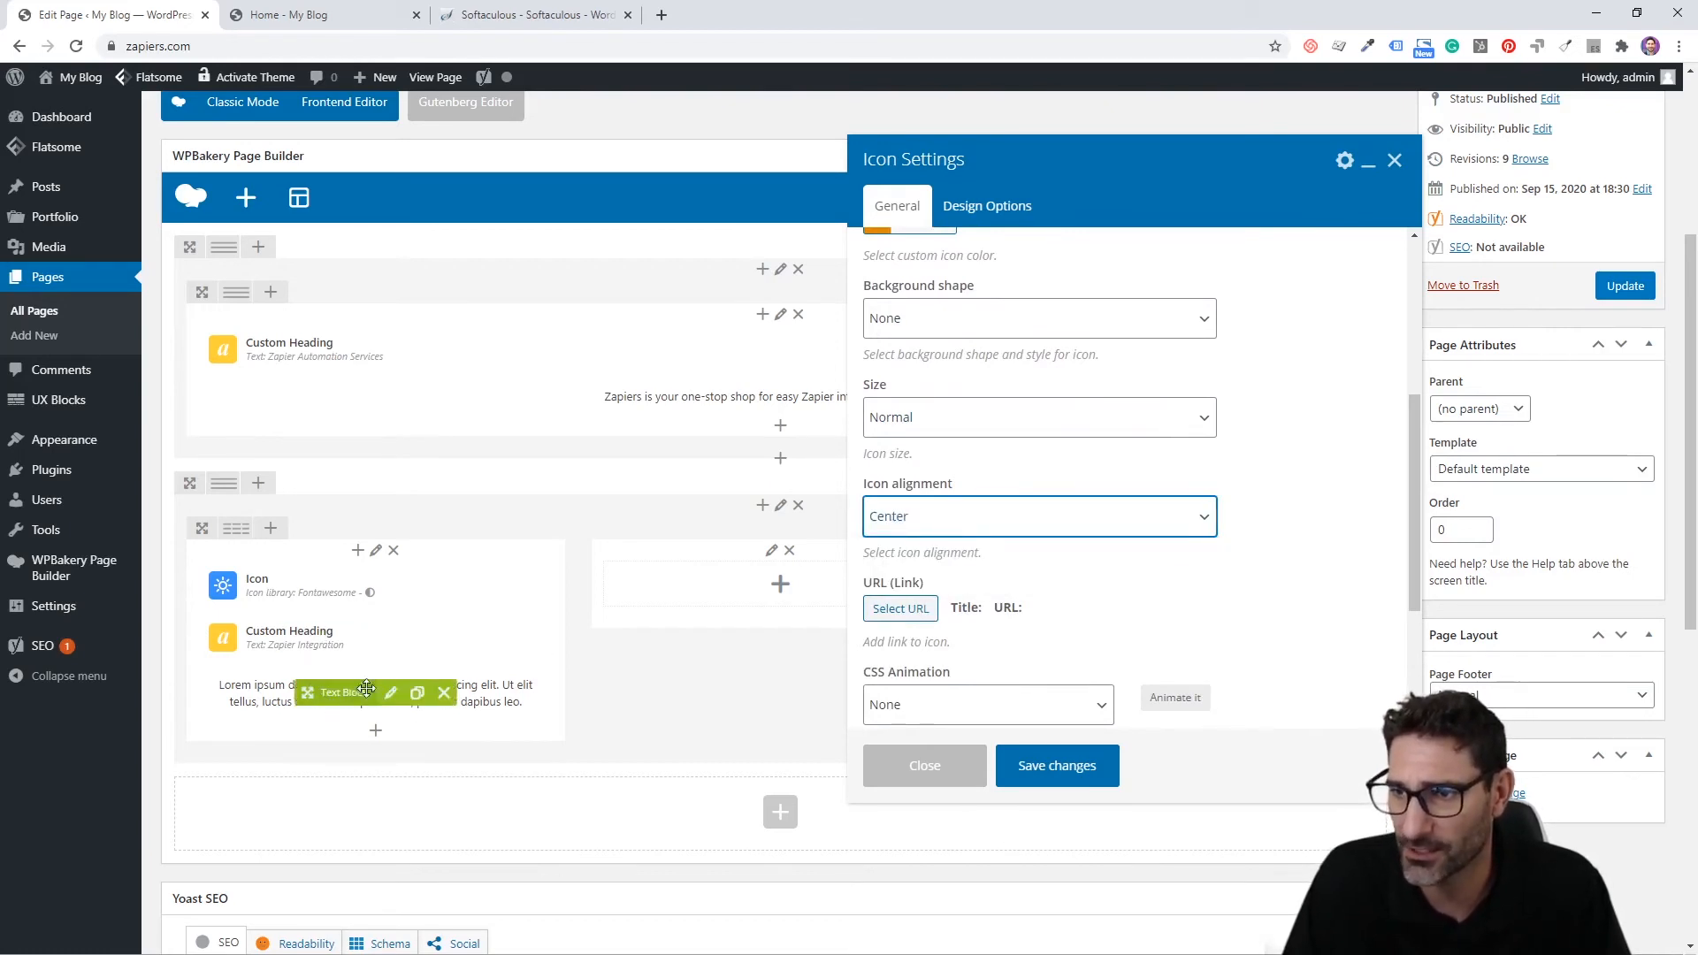
click(1007, 434)
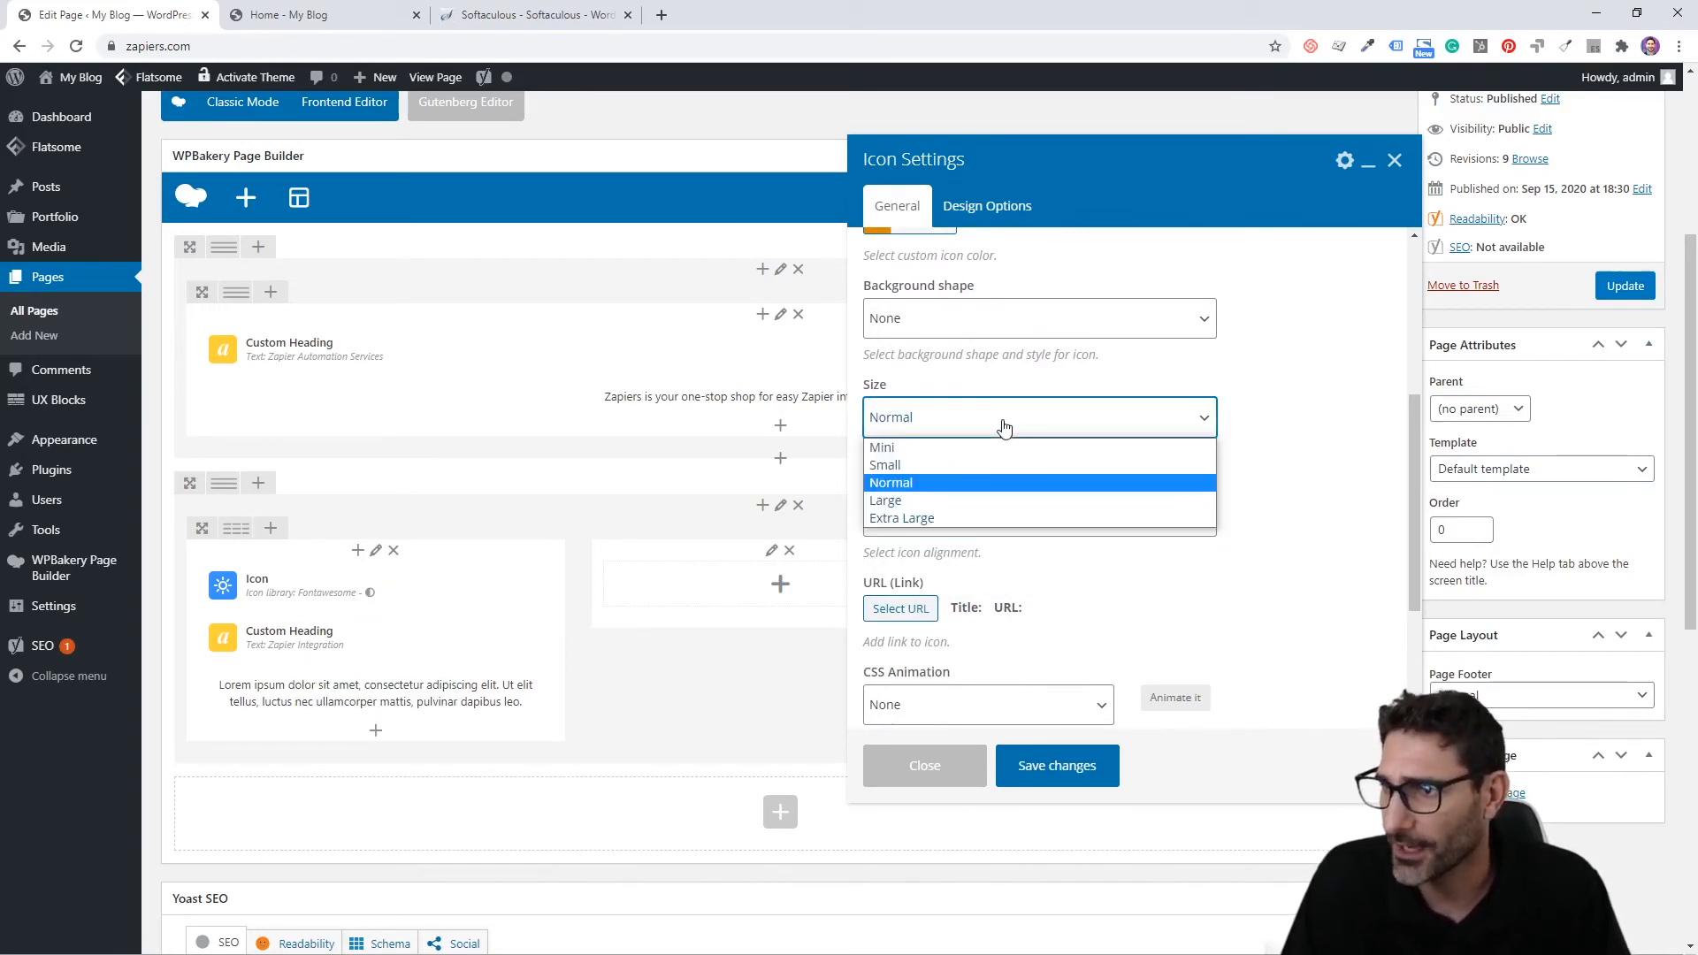
click(976, 518)
scroll(1130, 700, down, 4)
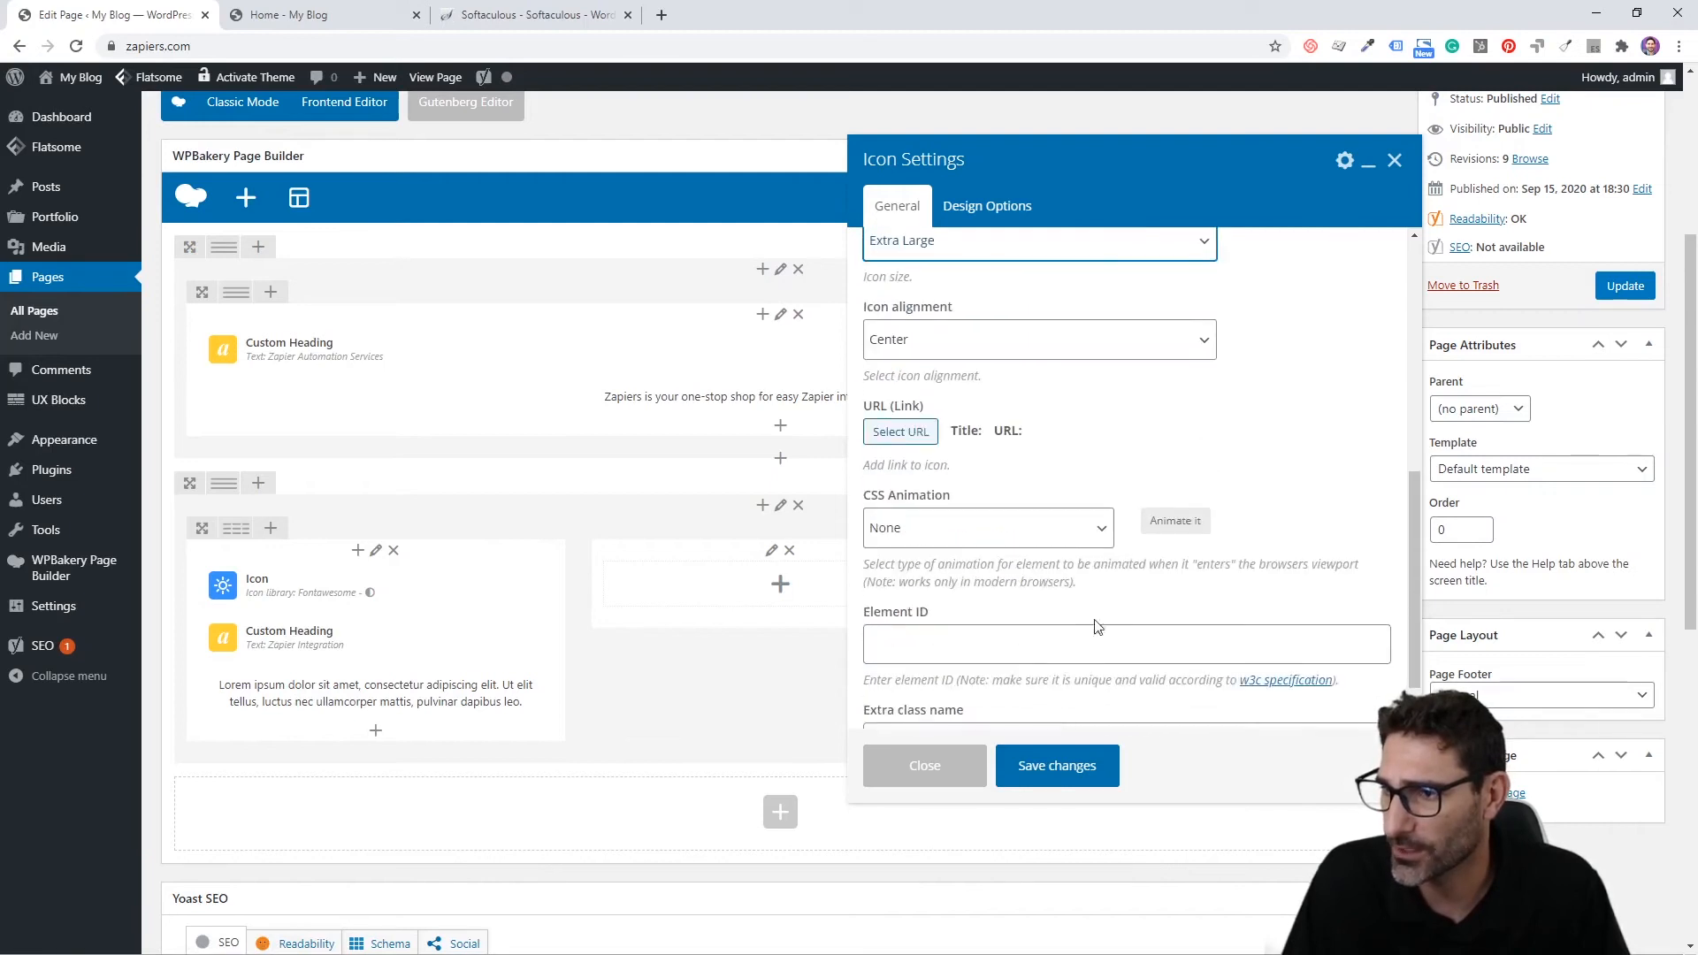
click(1053, 767)
Step: Update the page and check the icon, heading and text on the live Home page before returning to the page editor
click(1624, 286)
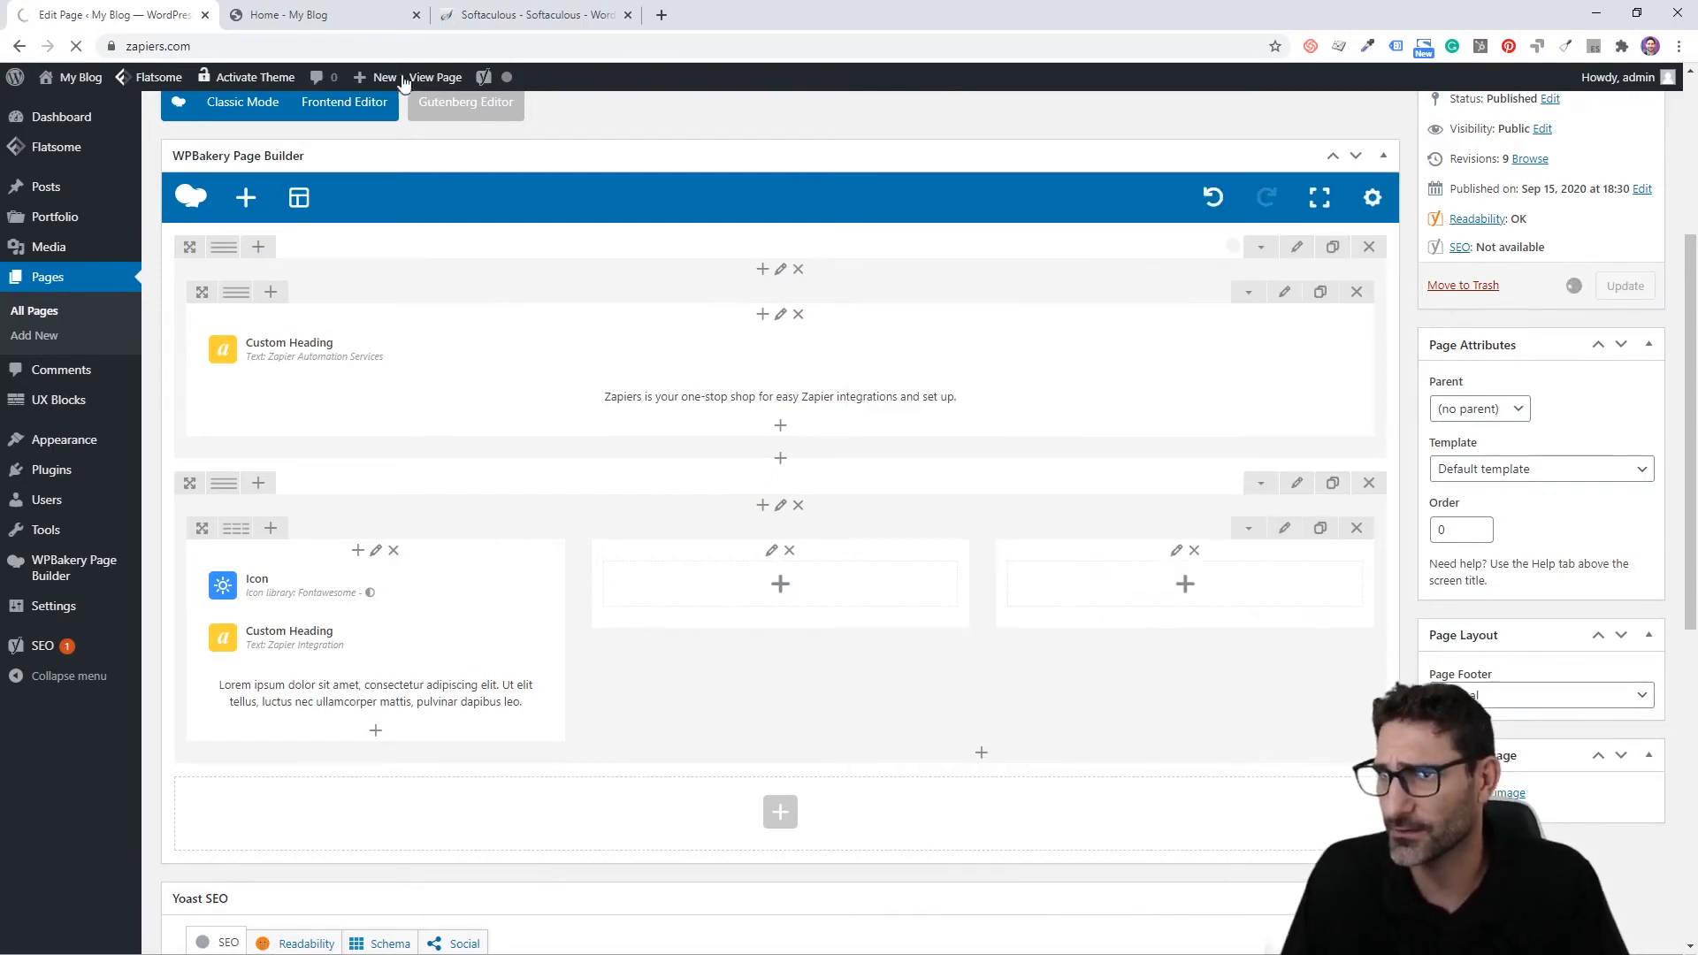
click(341, 13)
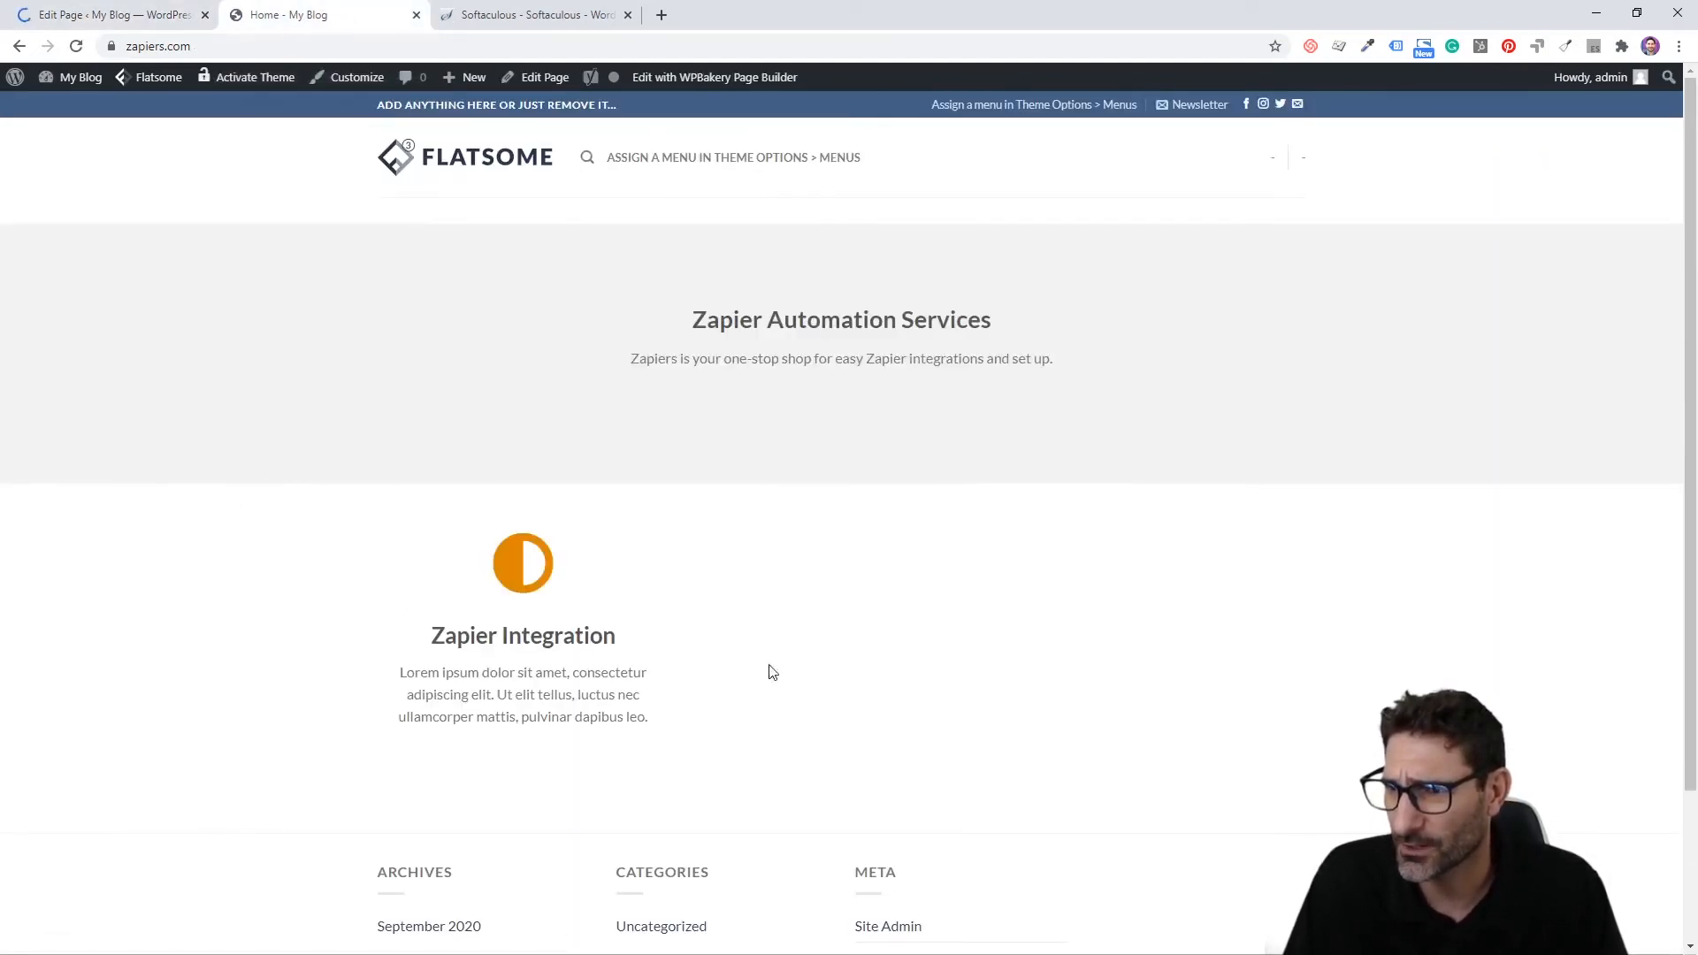
drag(361, 592, 734, 783)
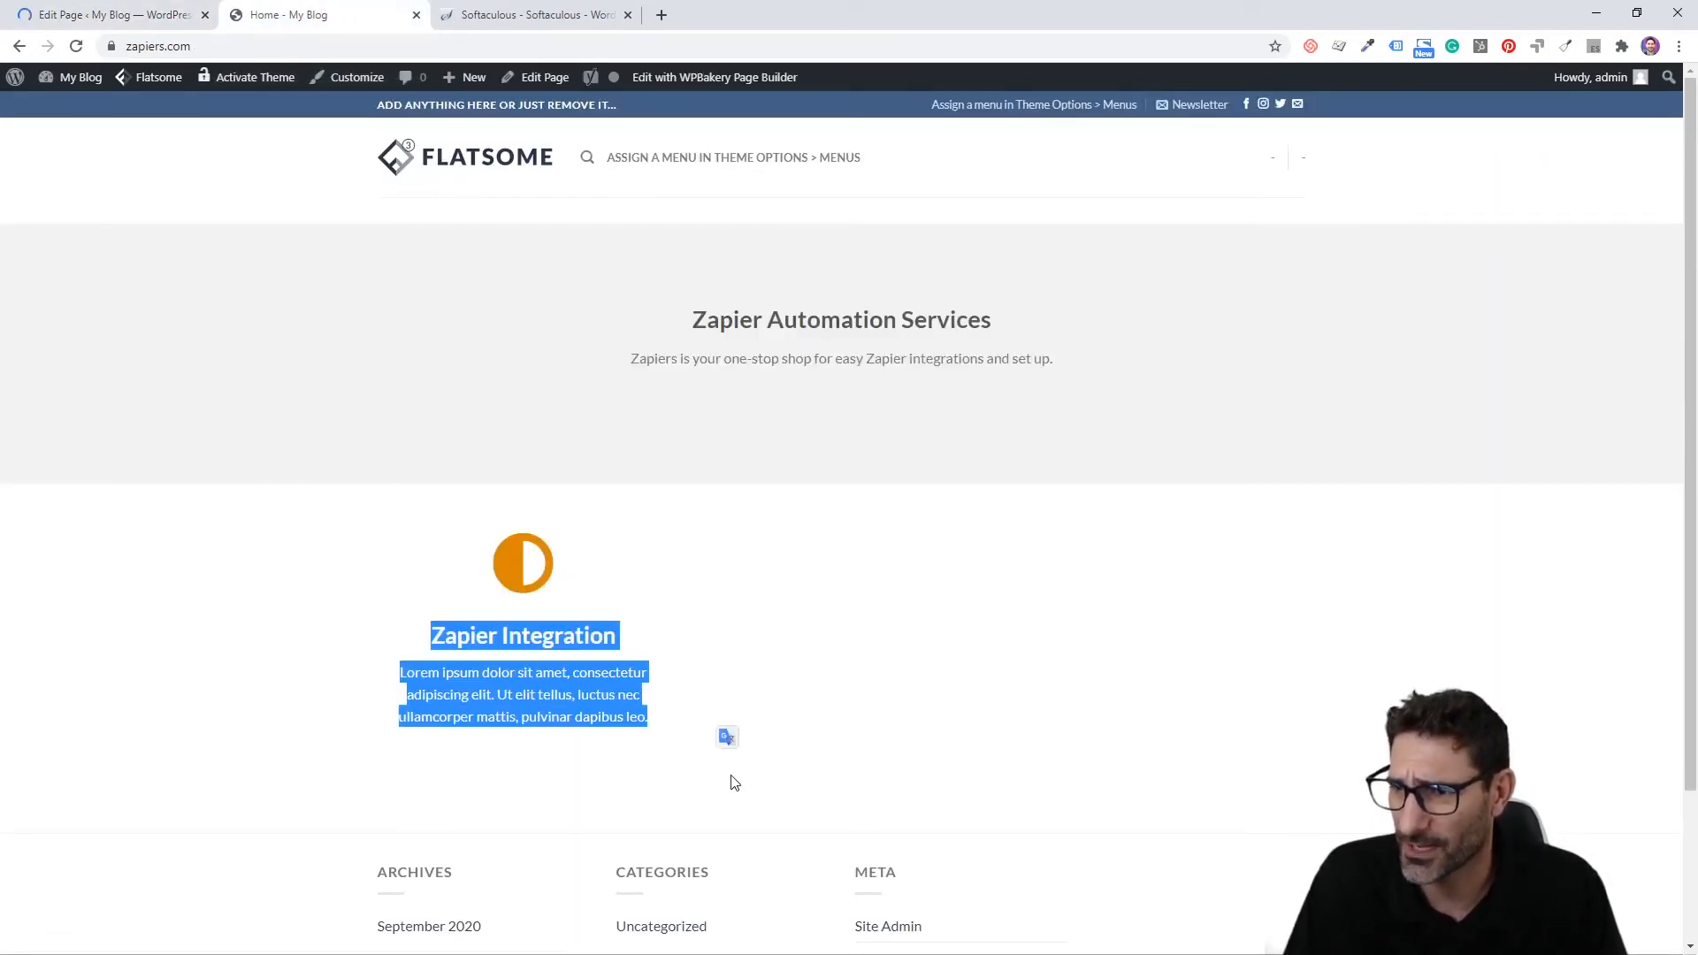
click(670, 677)
triple_click(637, 637)
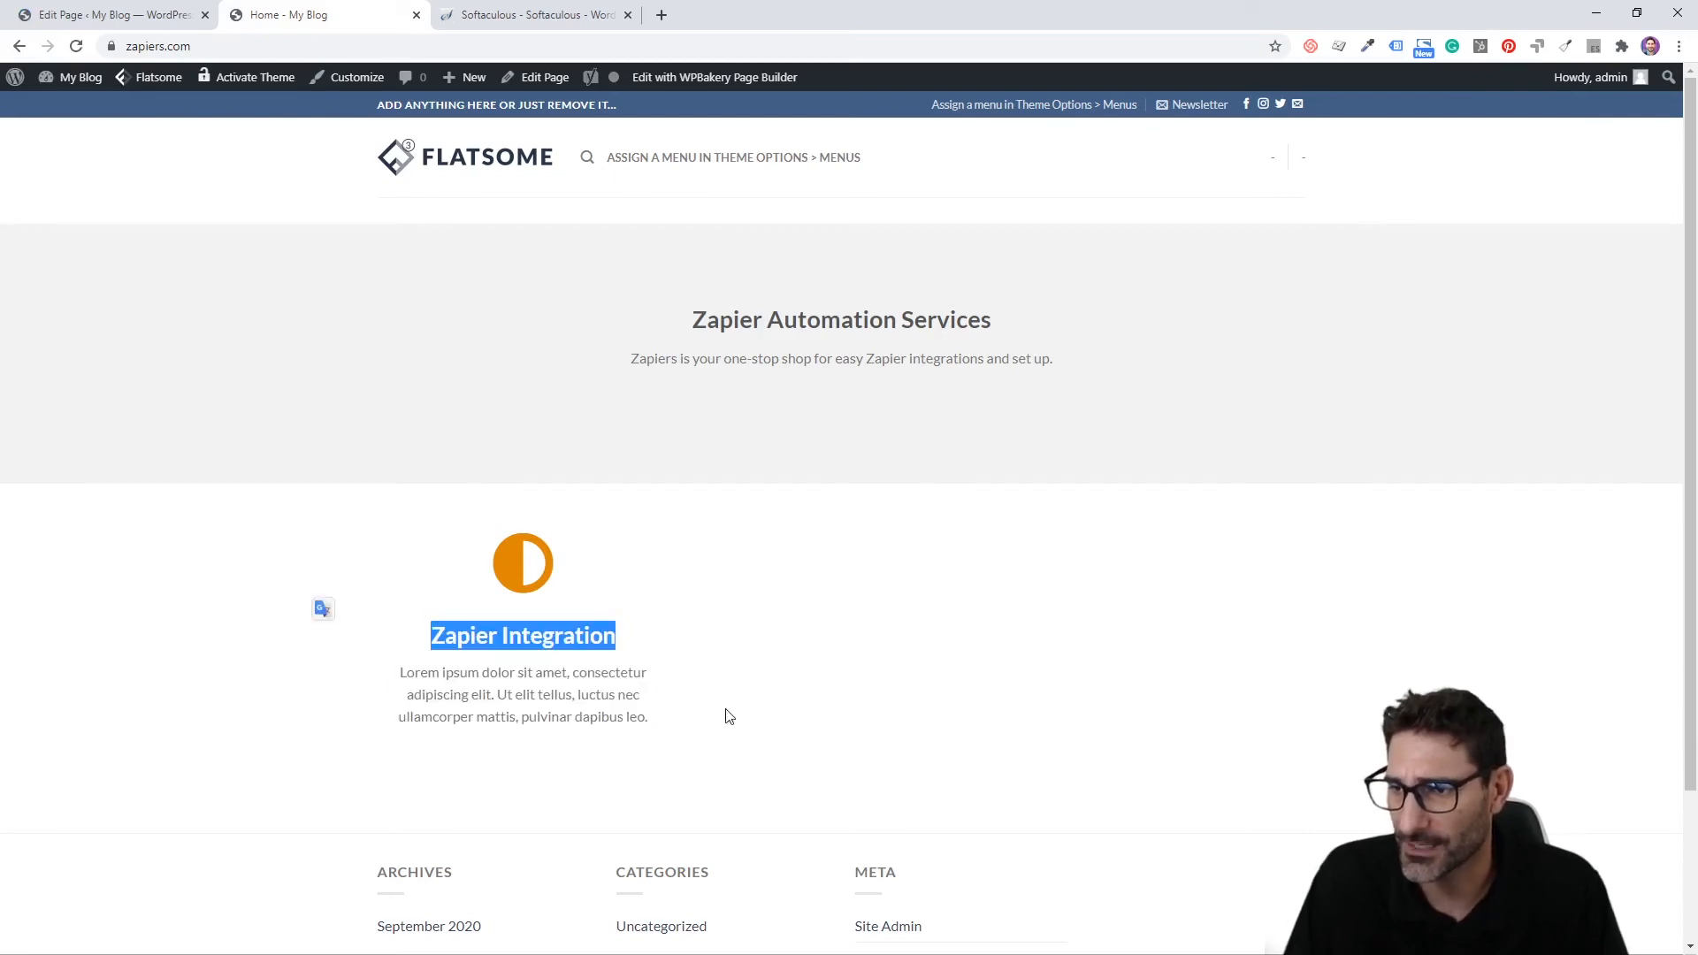
drag(725, 713, 360, 686)
click(370, 733)
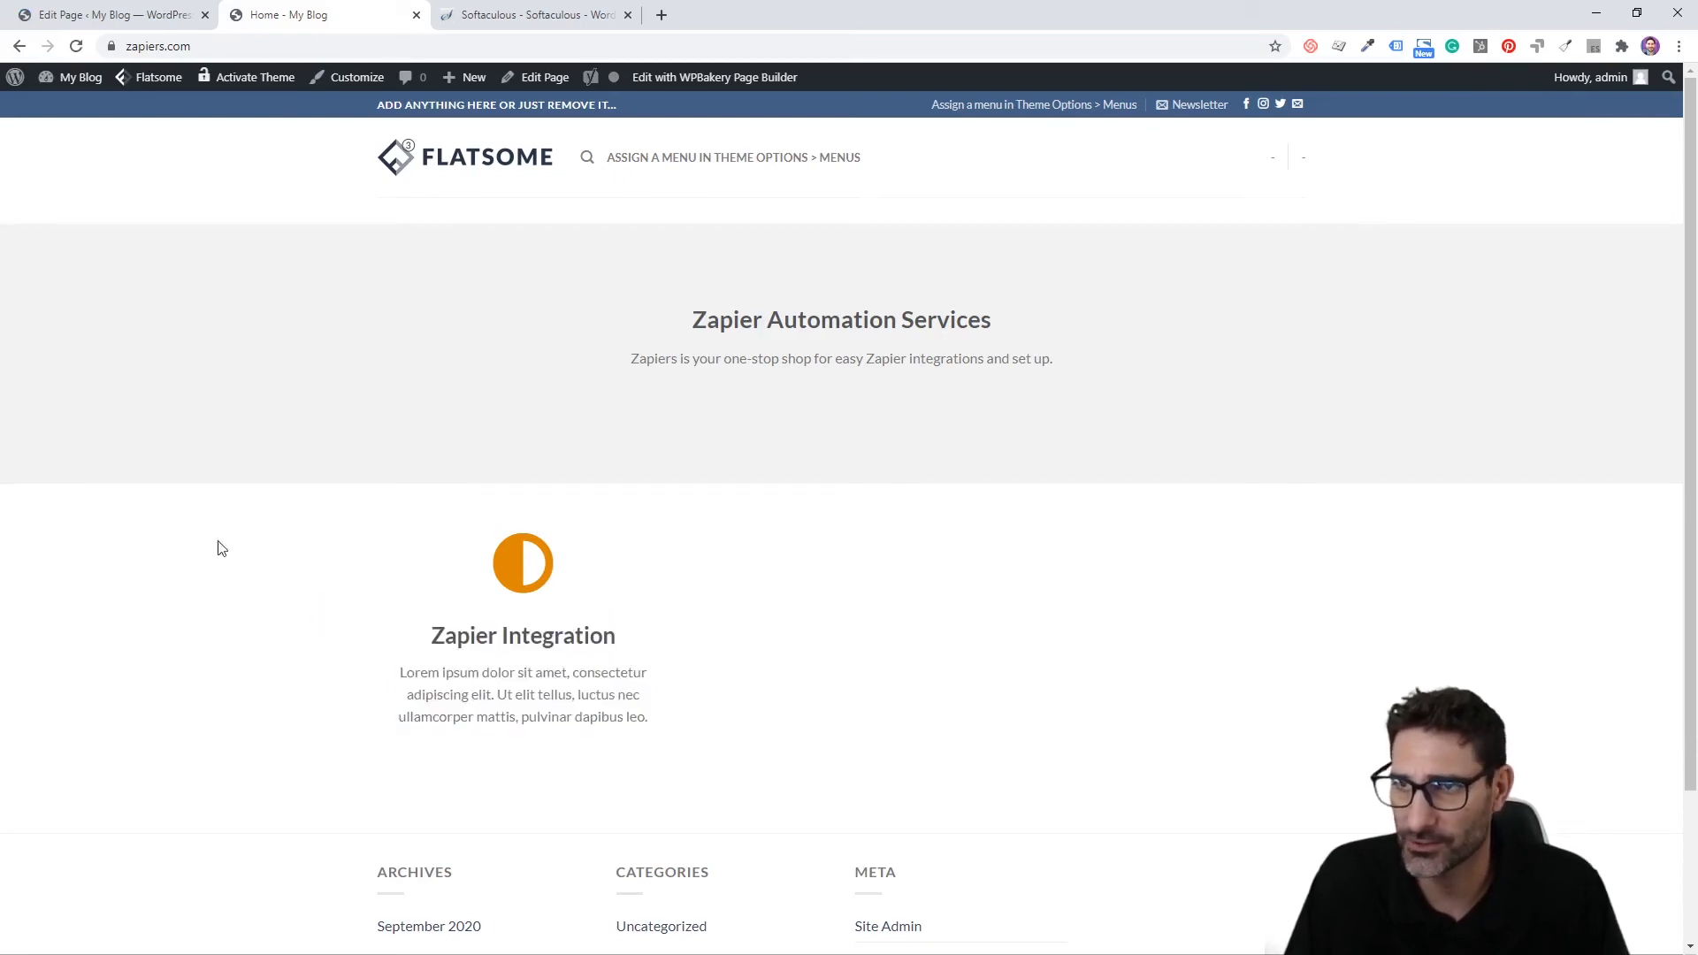
click(68, 17)
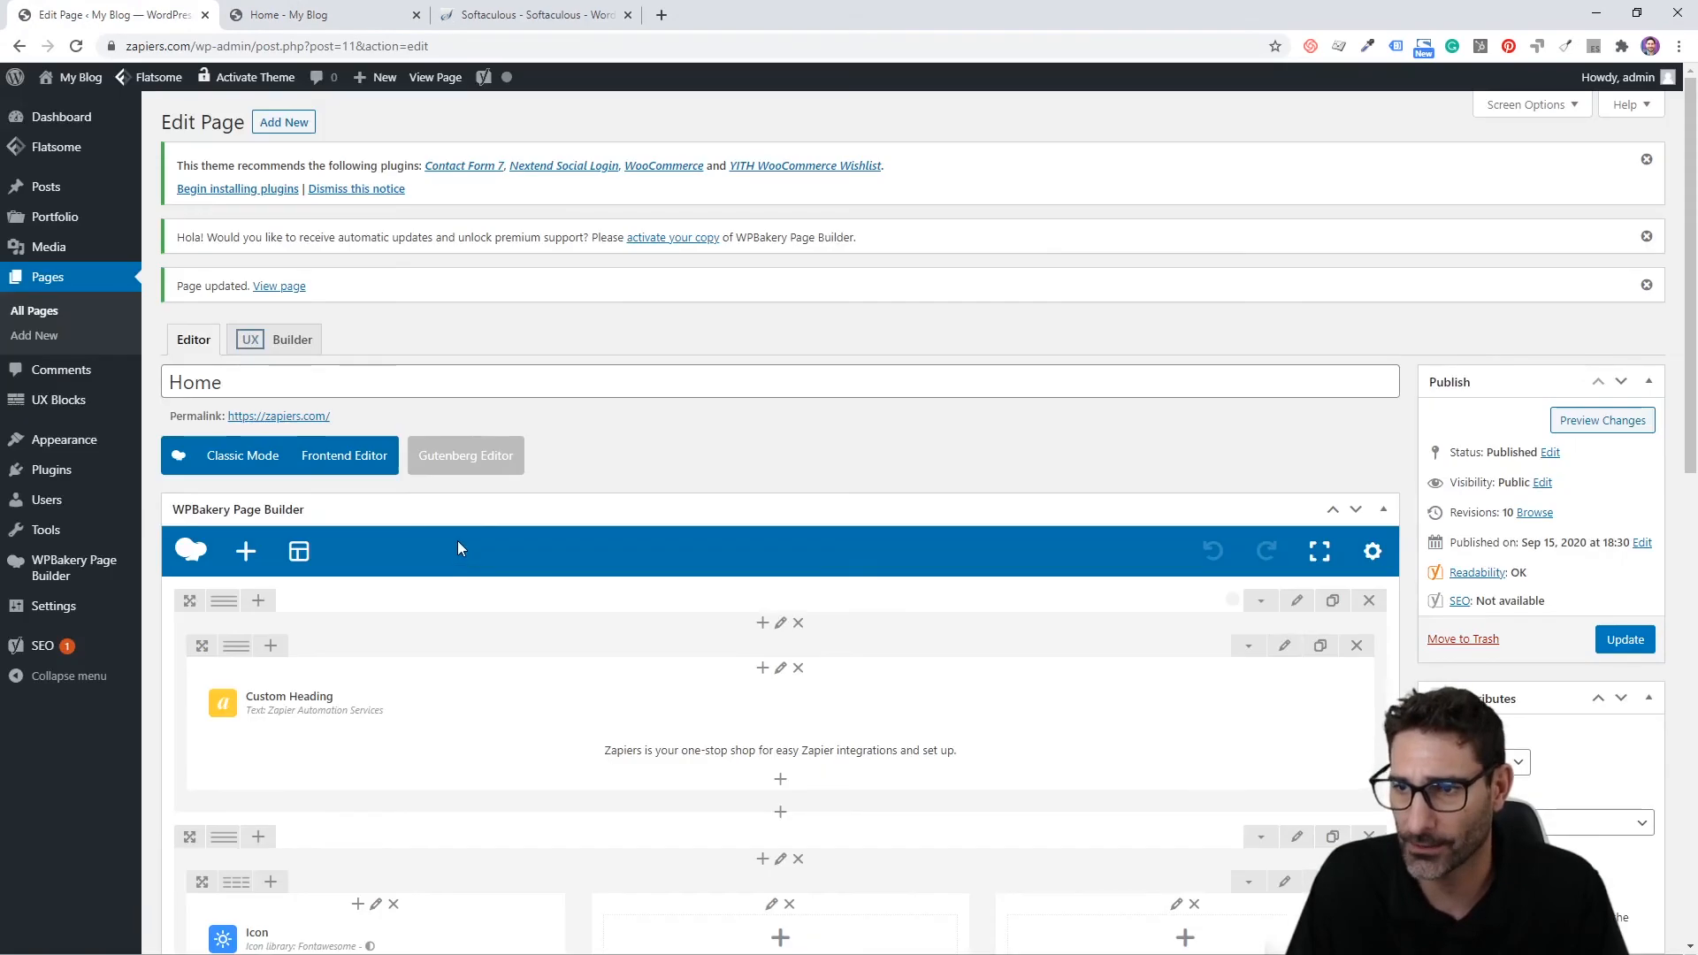
Step: Duplicate the first column's icon and move the copy into the empty second column
scroll(458, 540, down, 4)
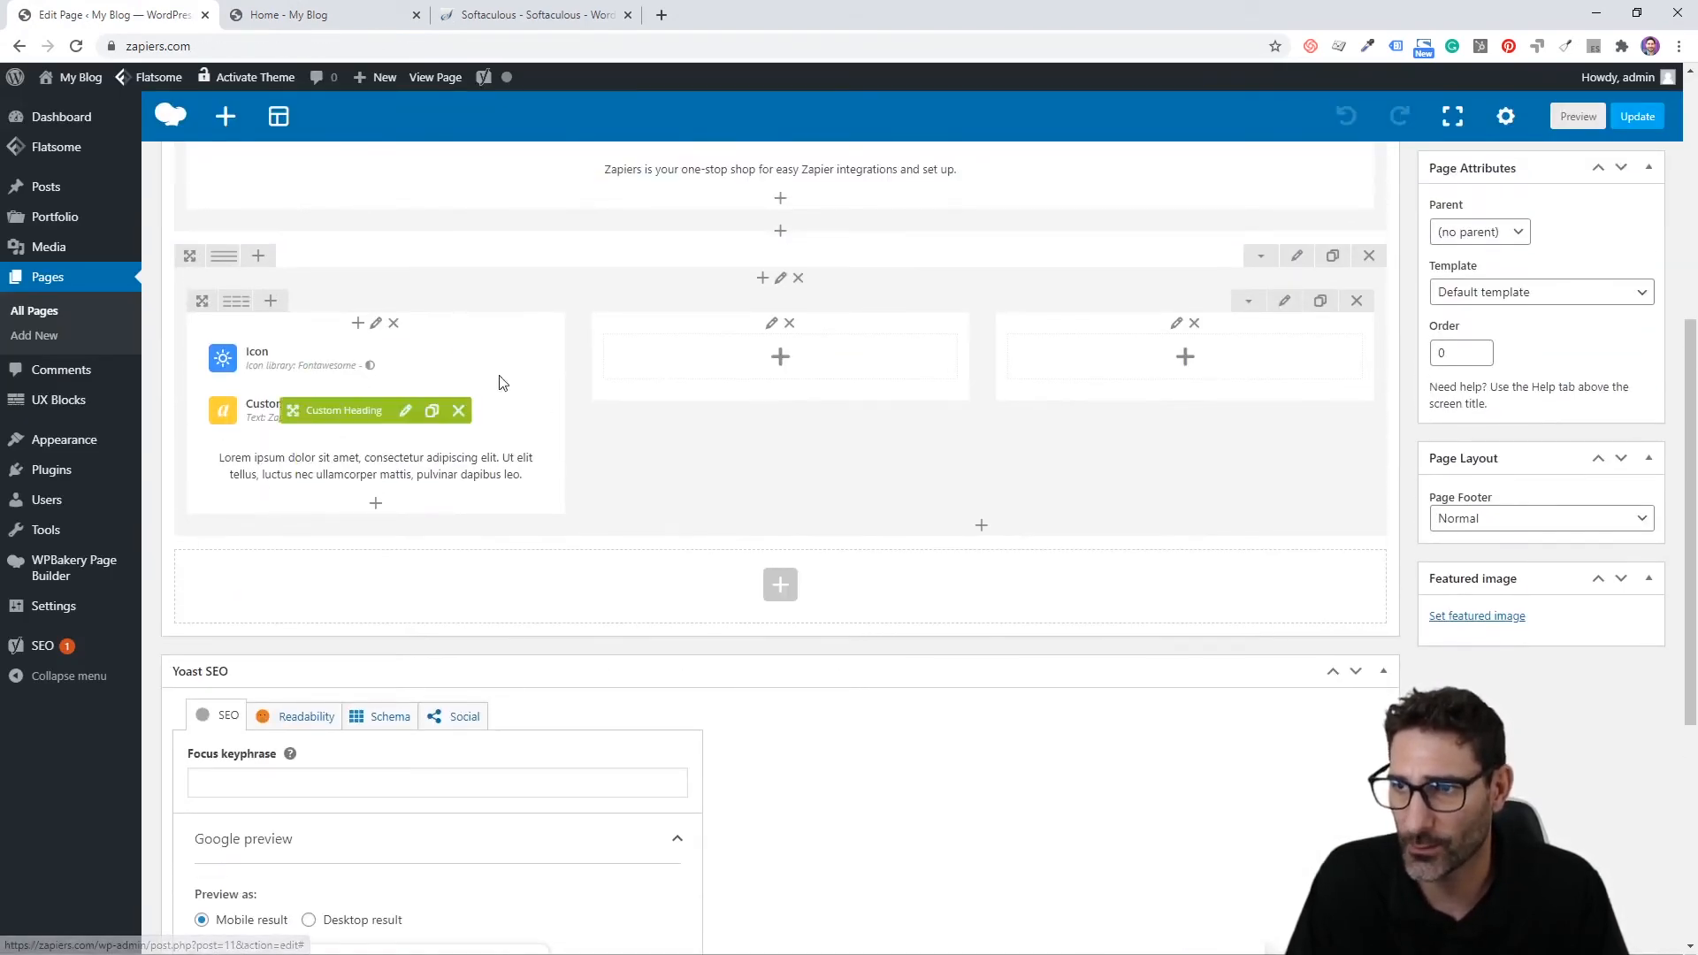
scroll(439, 471, up, 3)
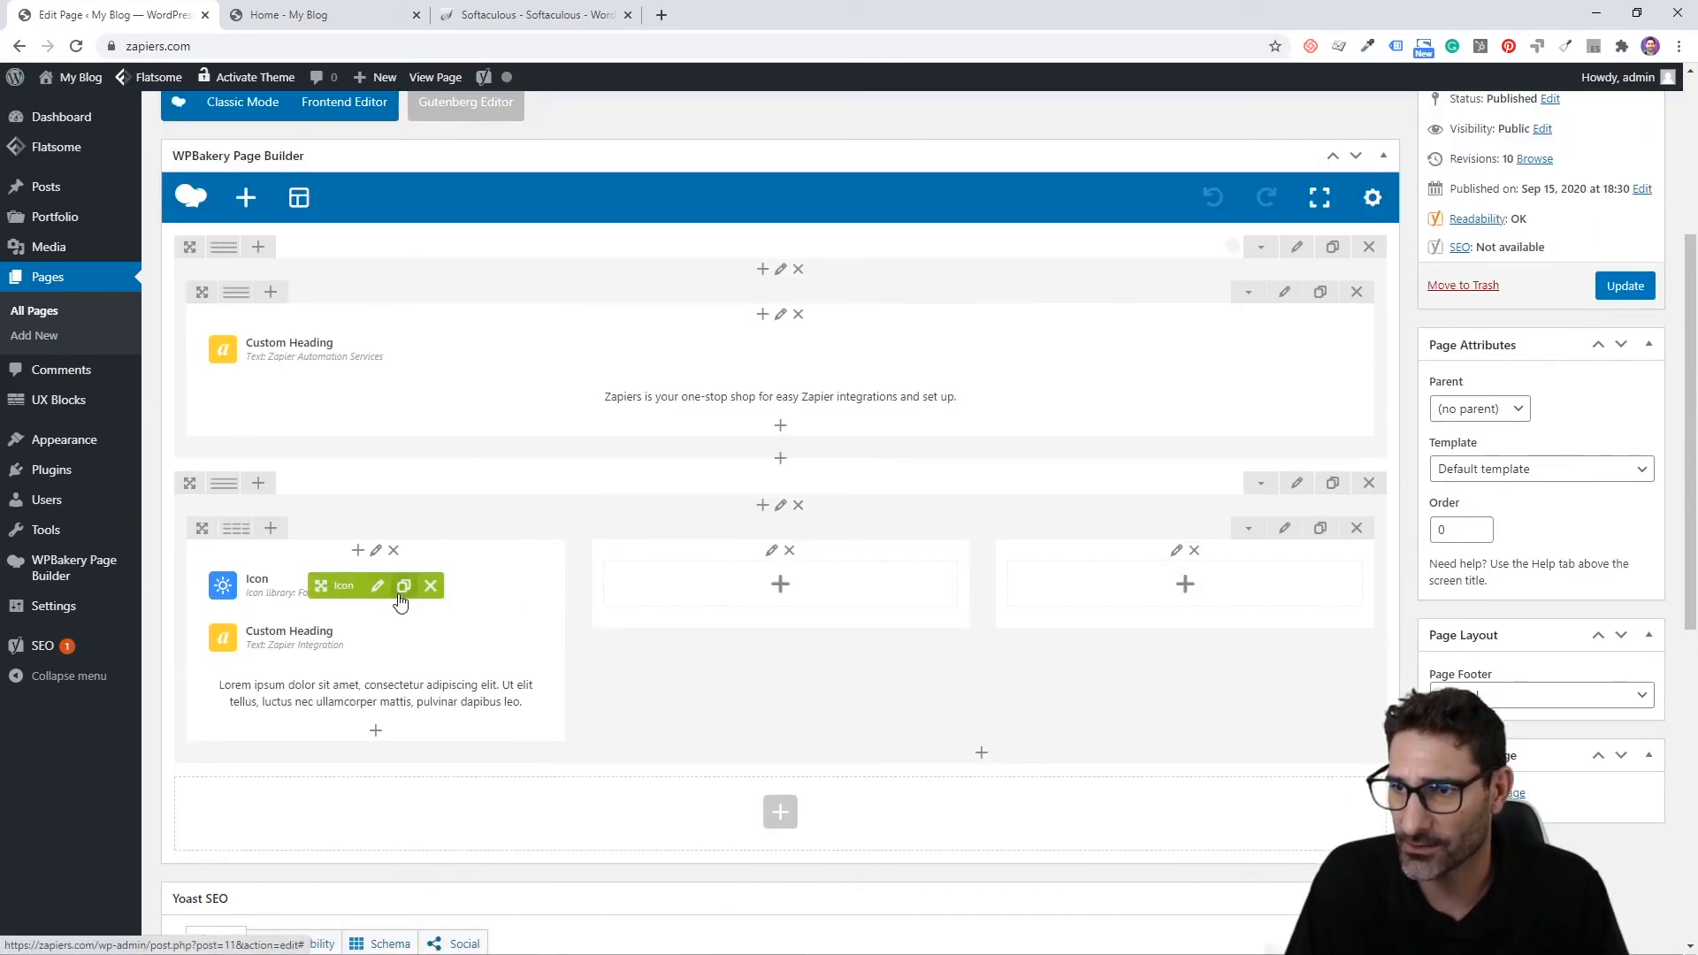
click(404, 585)
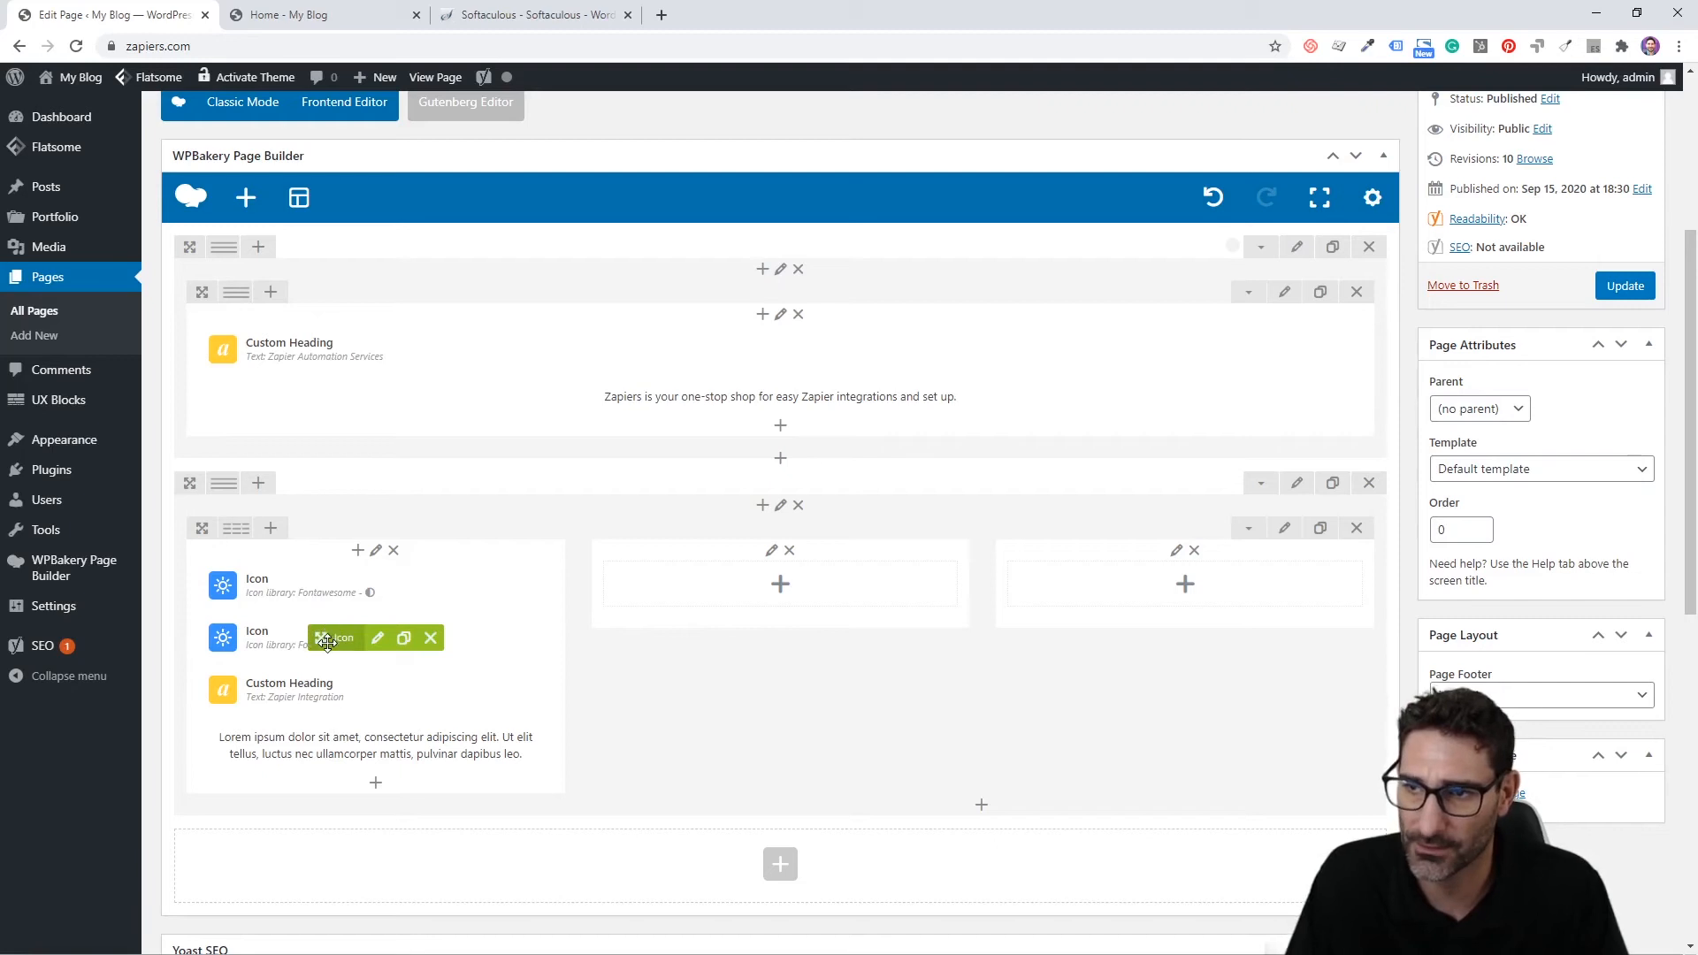
drag(324, 637, 787, 500)
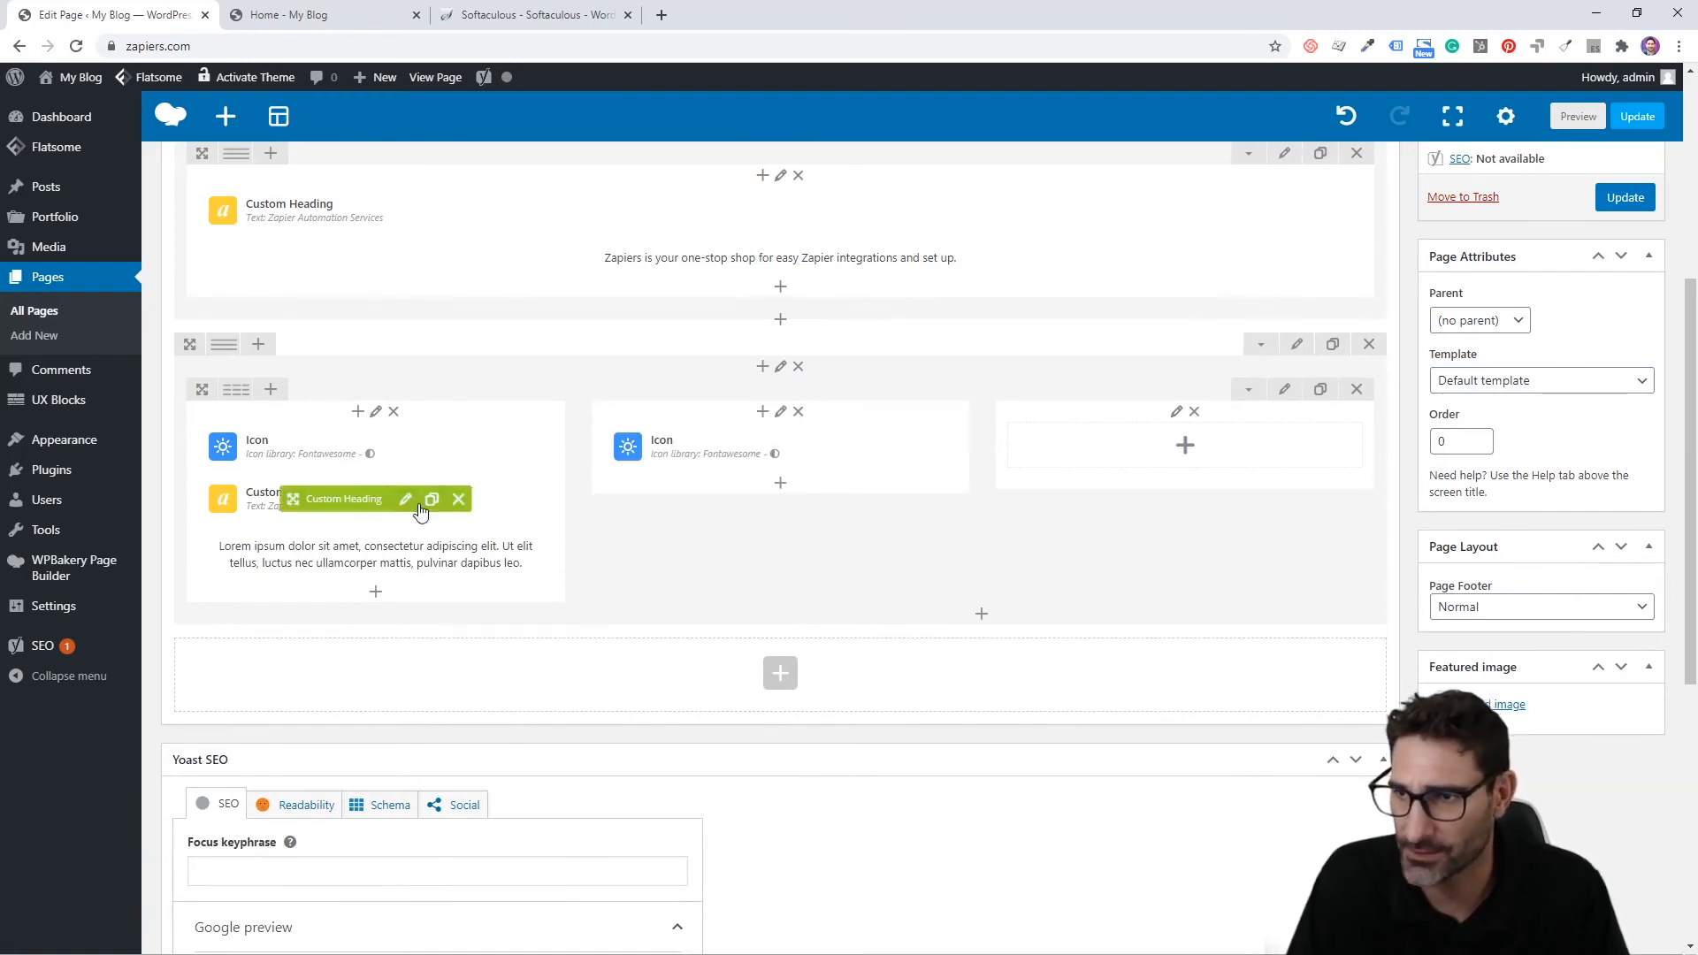
Step: Duplicate the first column's Zapier Integration heading and text block, and move the copies below the icon in the second column
click(429, 493)
click(421, 608)
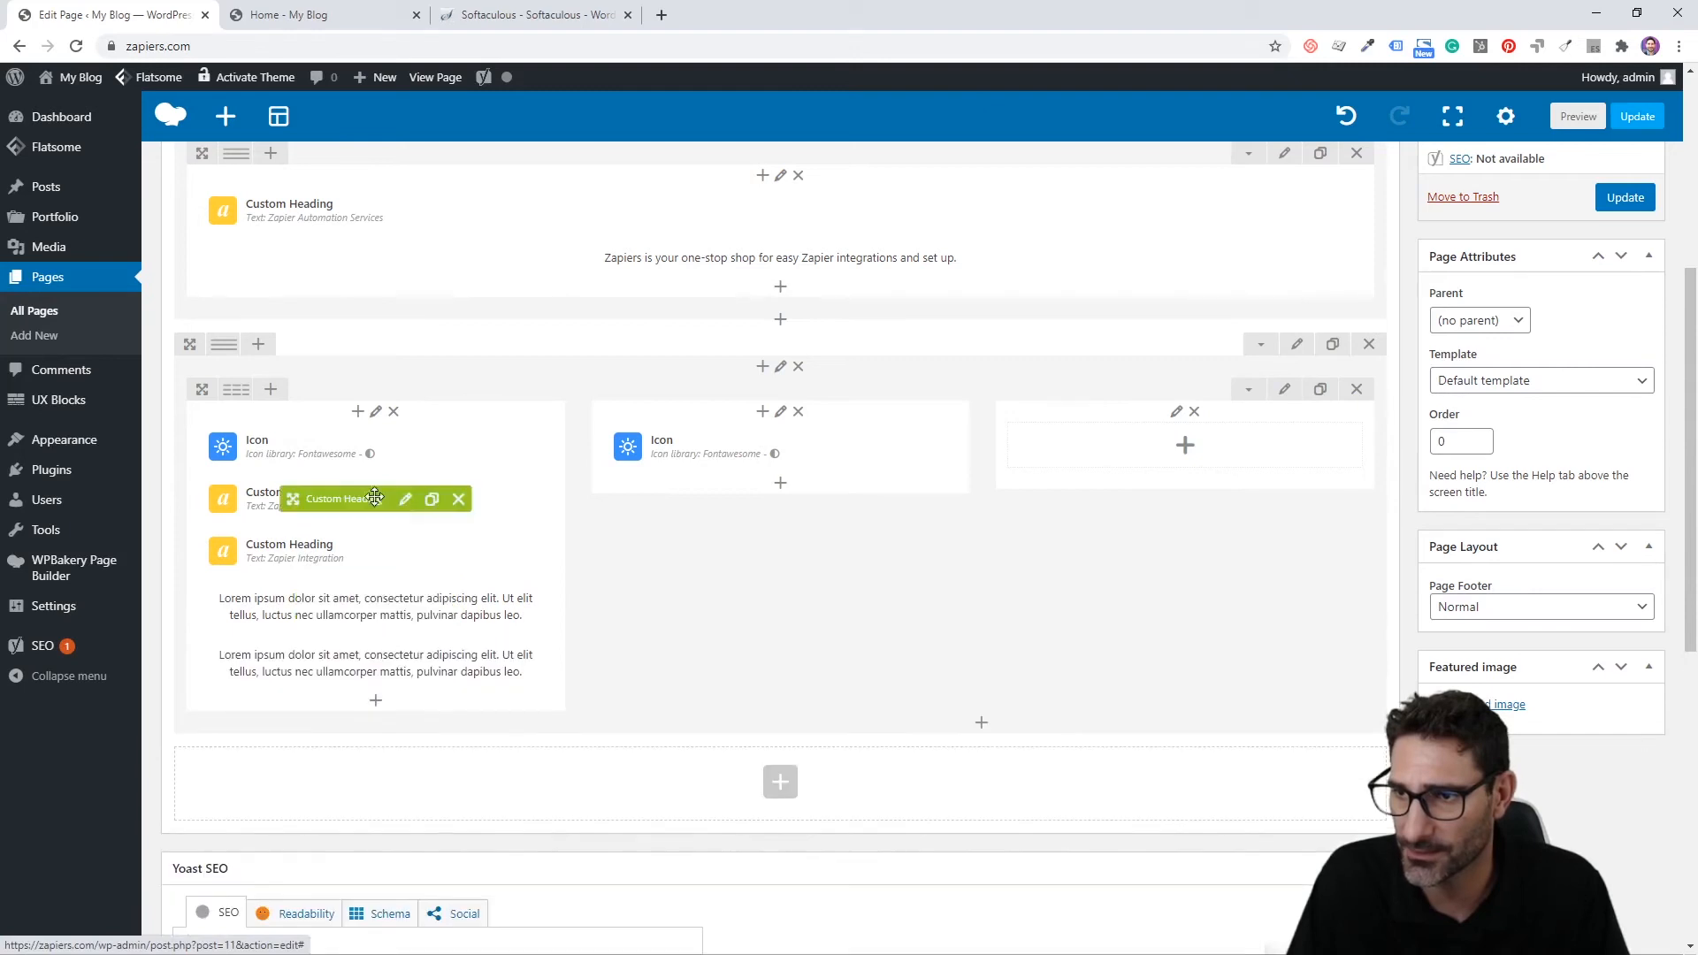
drag(370, 502, 724, 522)
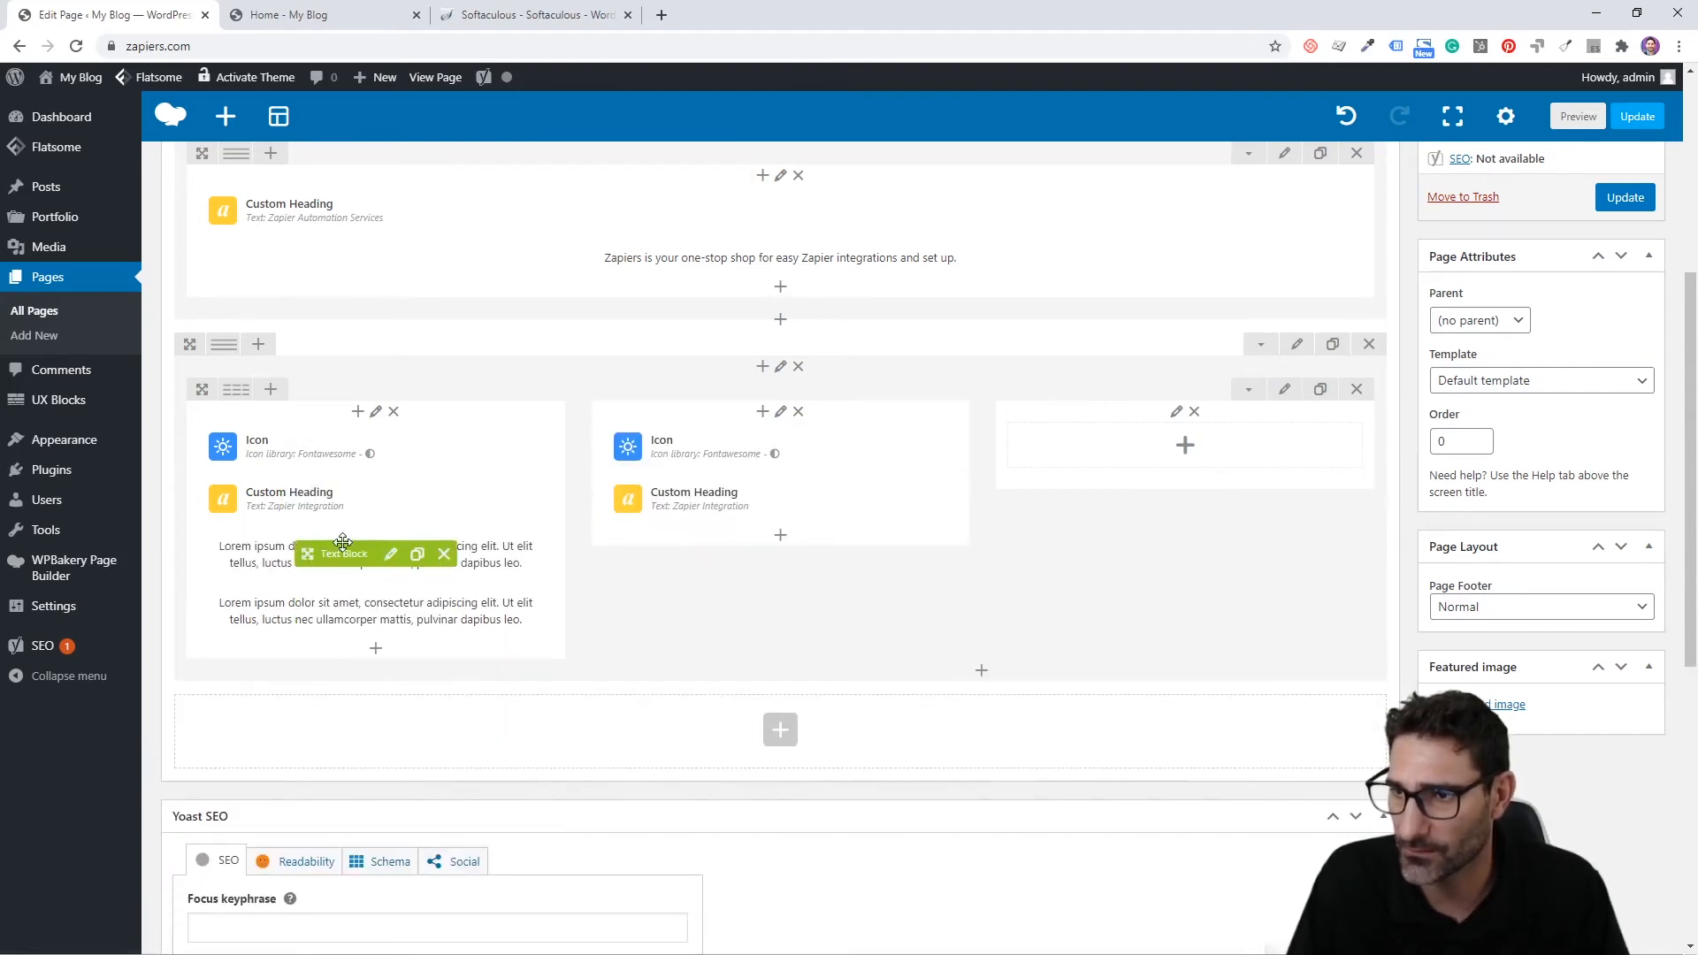
drag(343, 541, 781, 553)
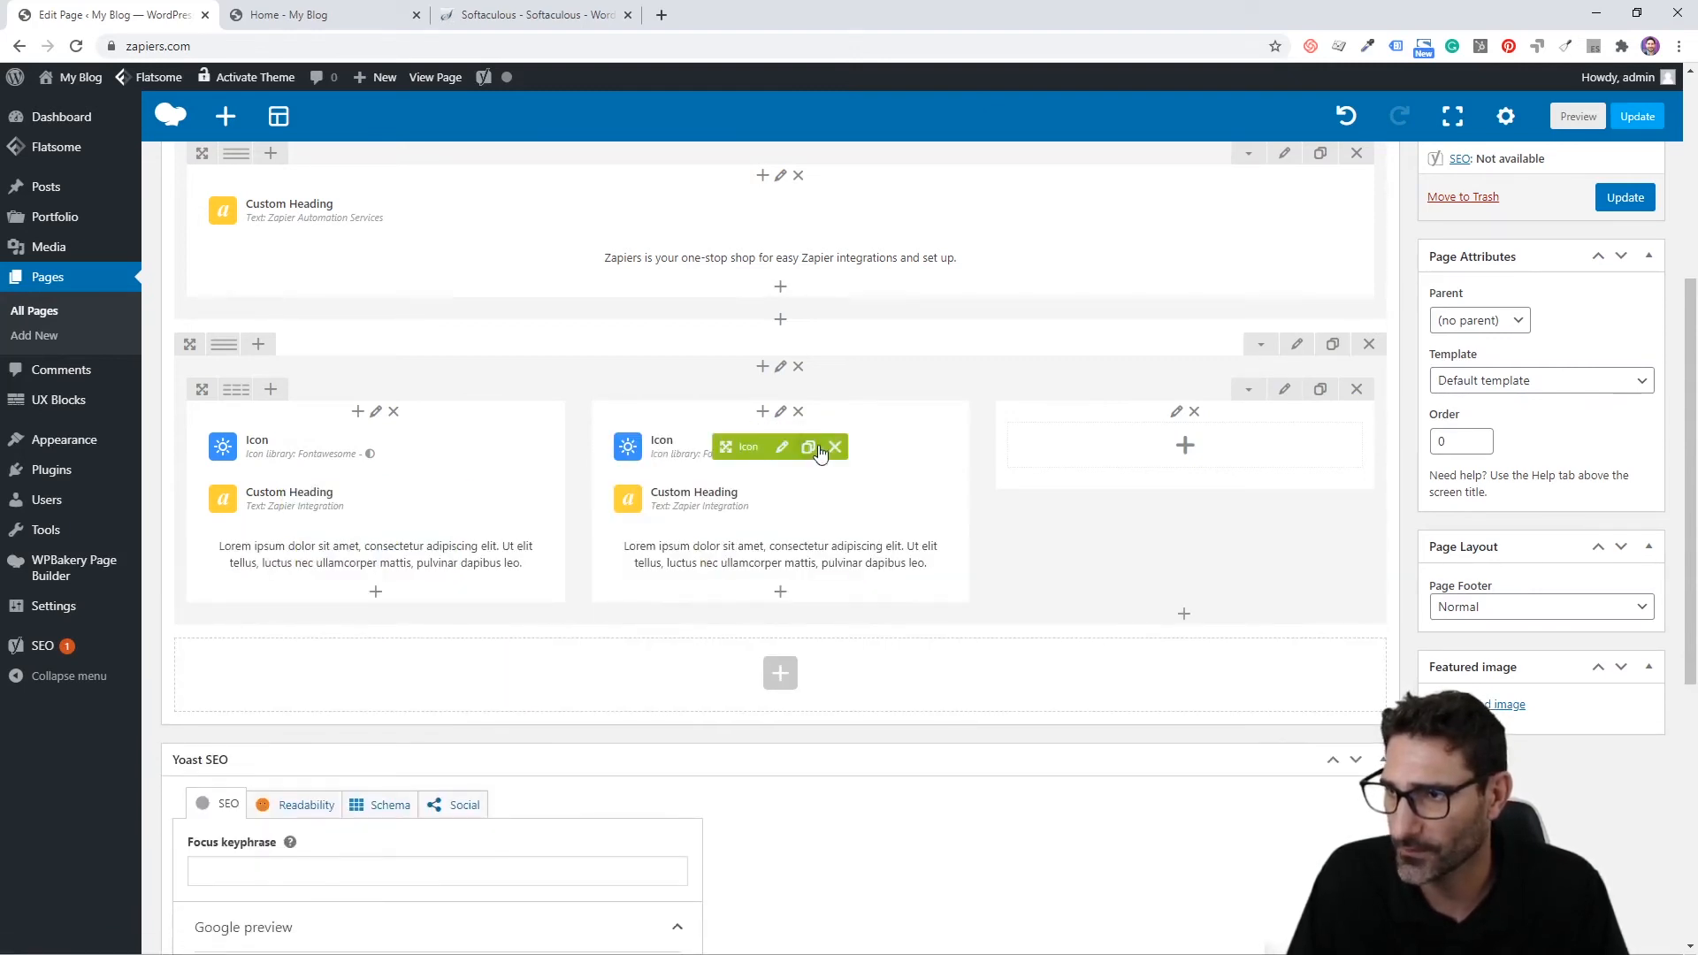
Step: Duplicate the second column's icon, heading and text block, and move the copies into the third column in the same order
click(810, 448)
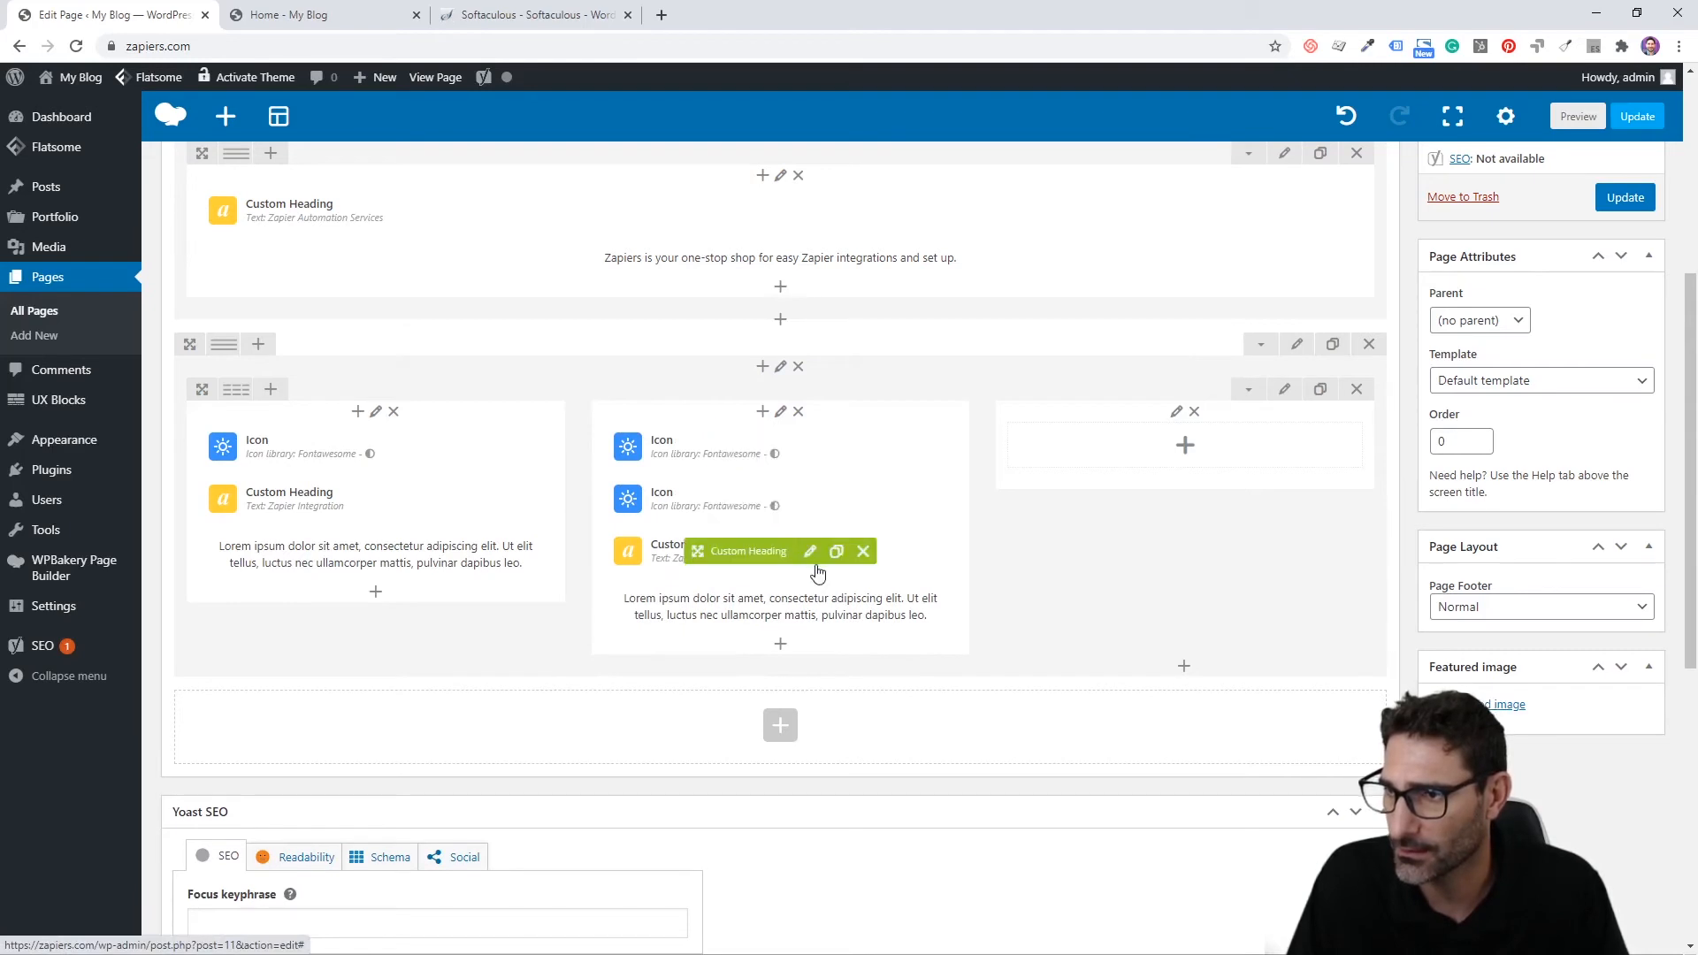
click(837, 551)
click(837, 659)
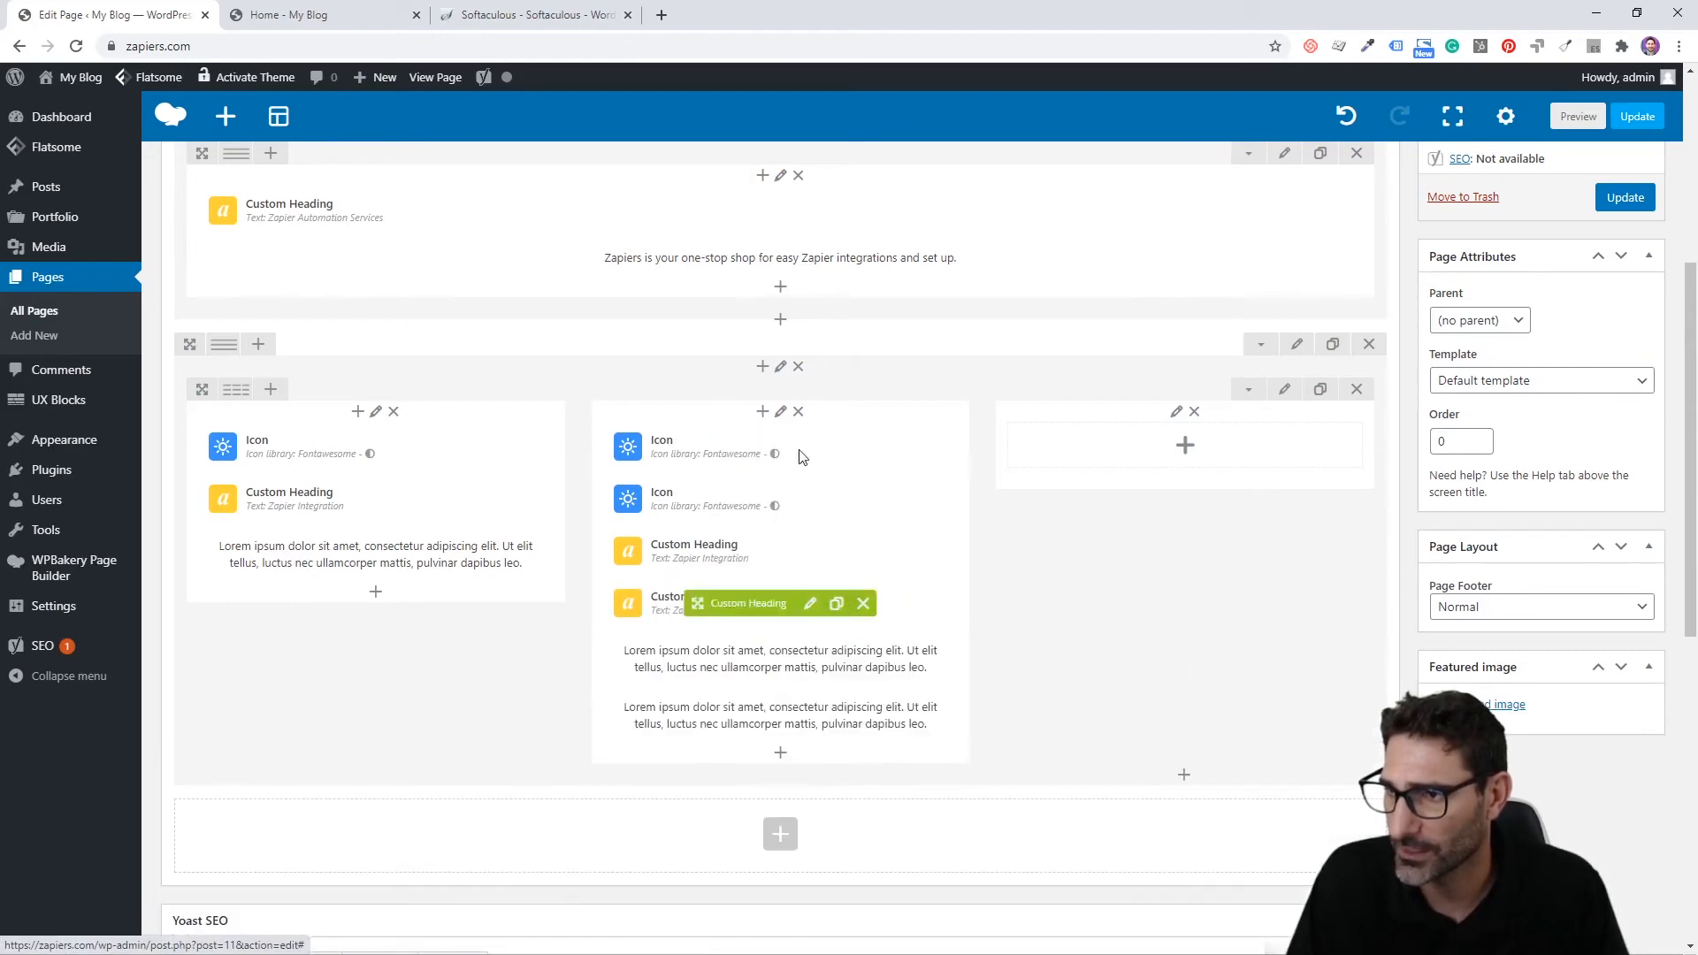
drag(673, 446, 1158, 446)
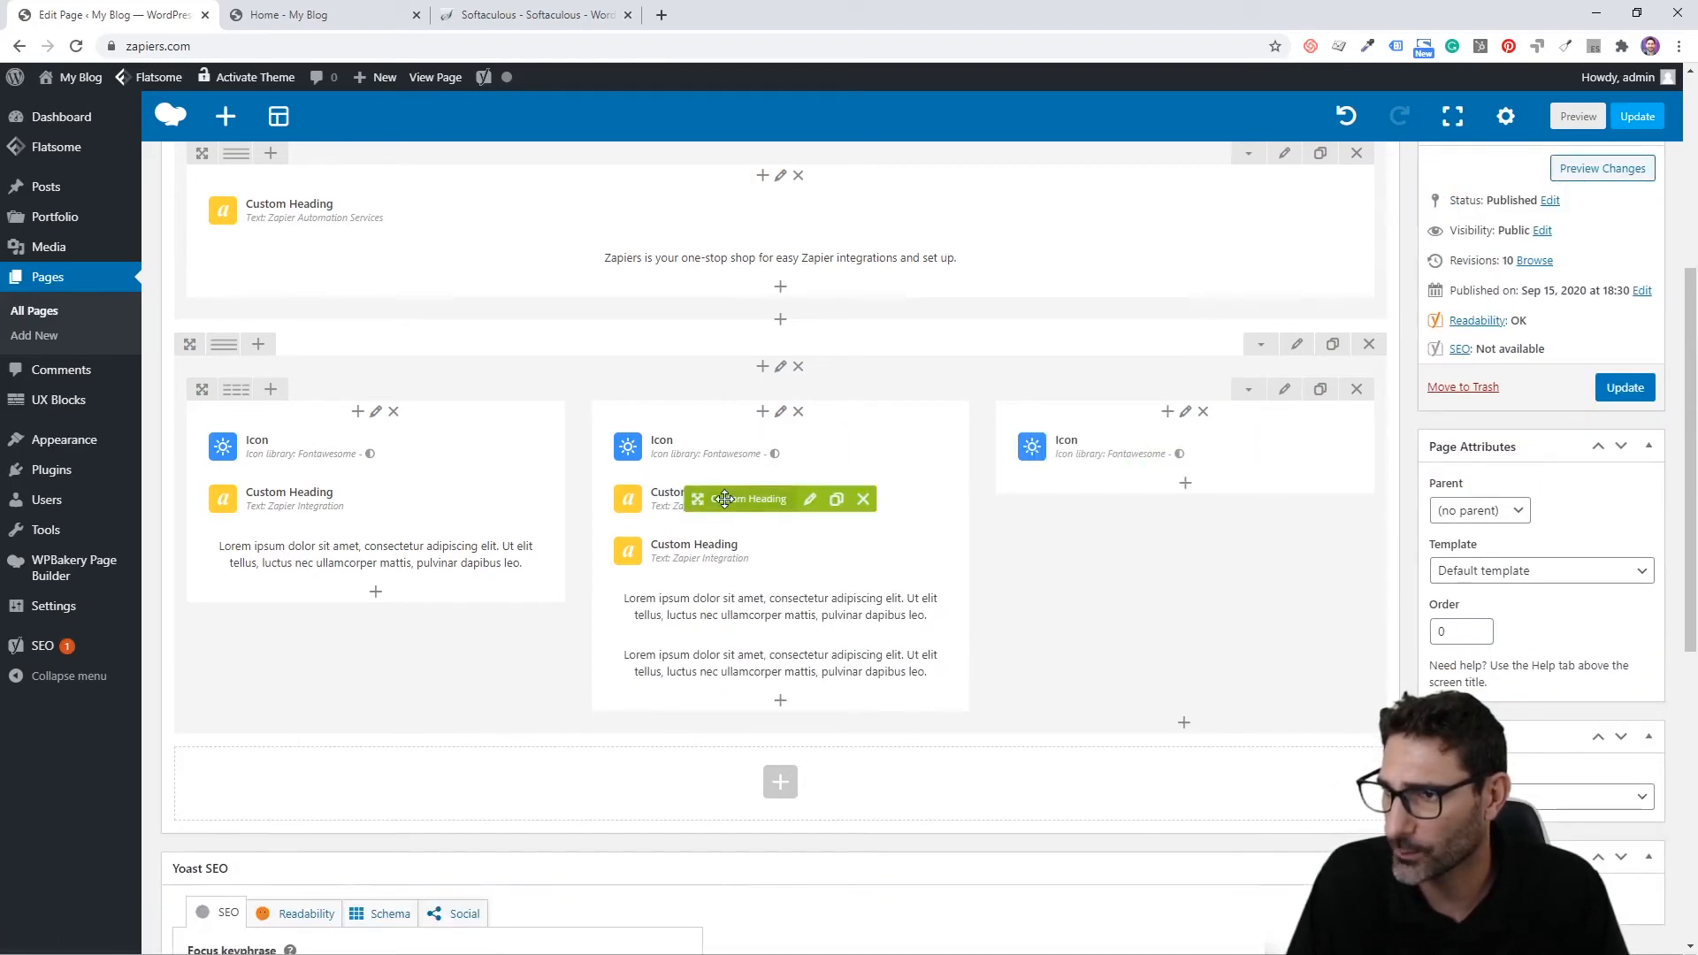
drag(725, 499, 1141, 518)
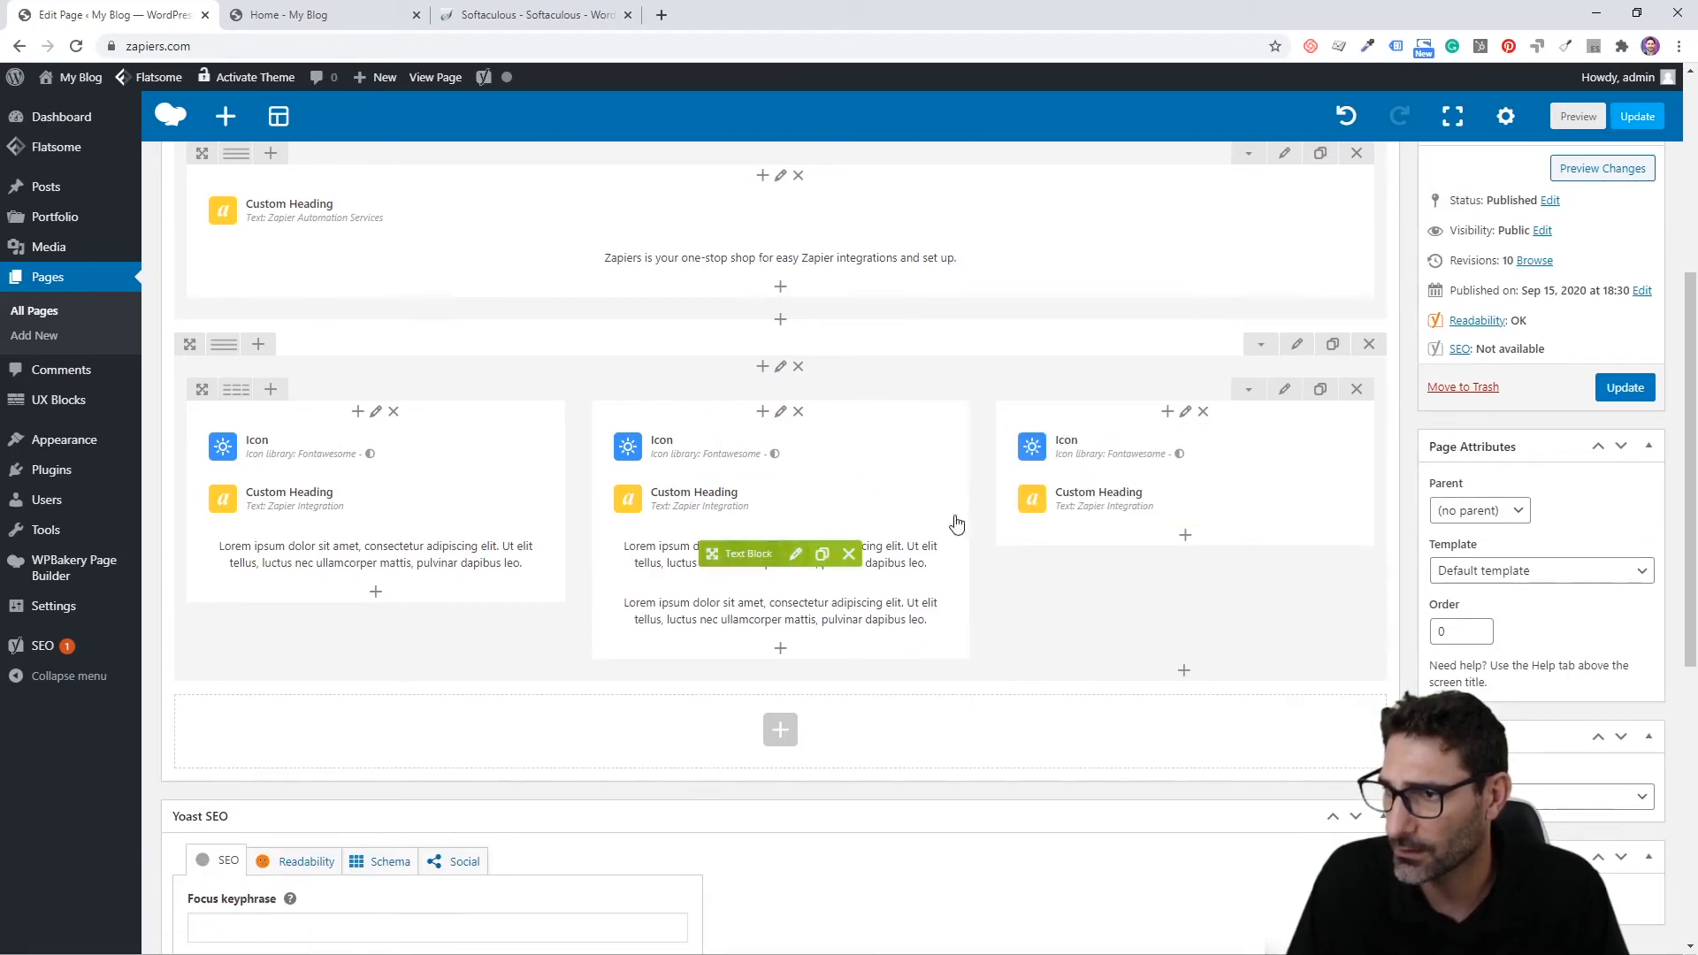
drag(951, 544, 1190, 553)
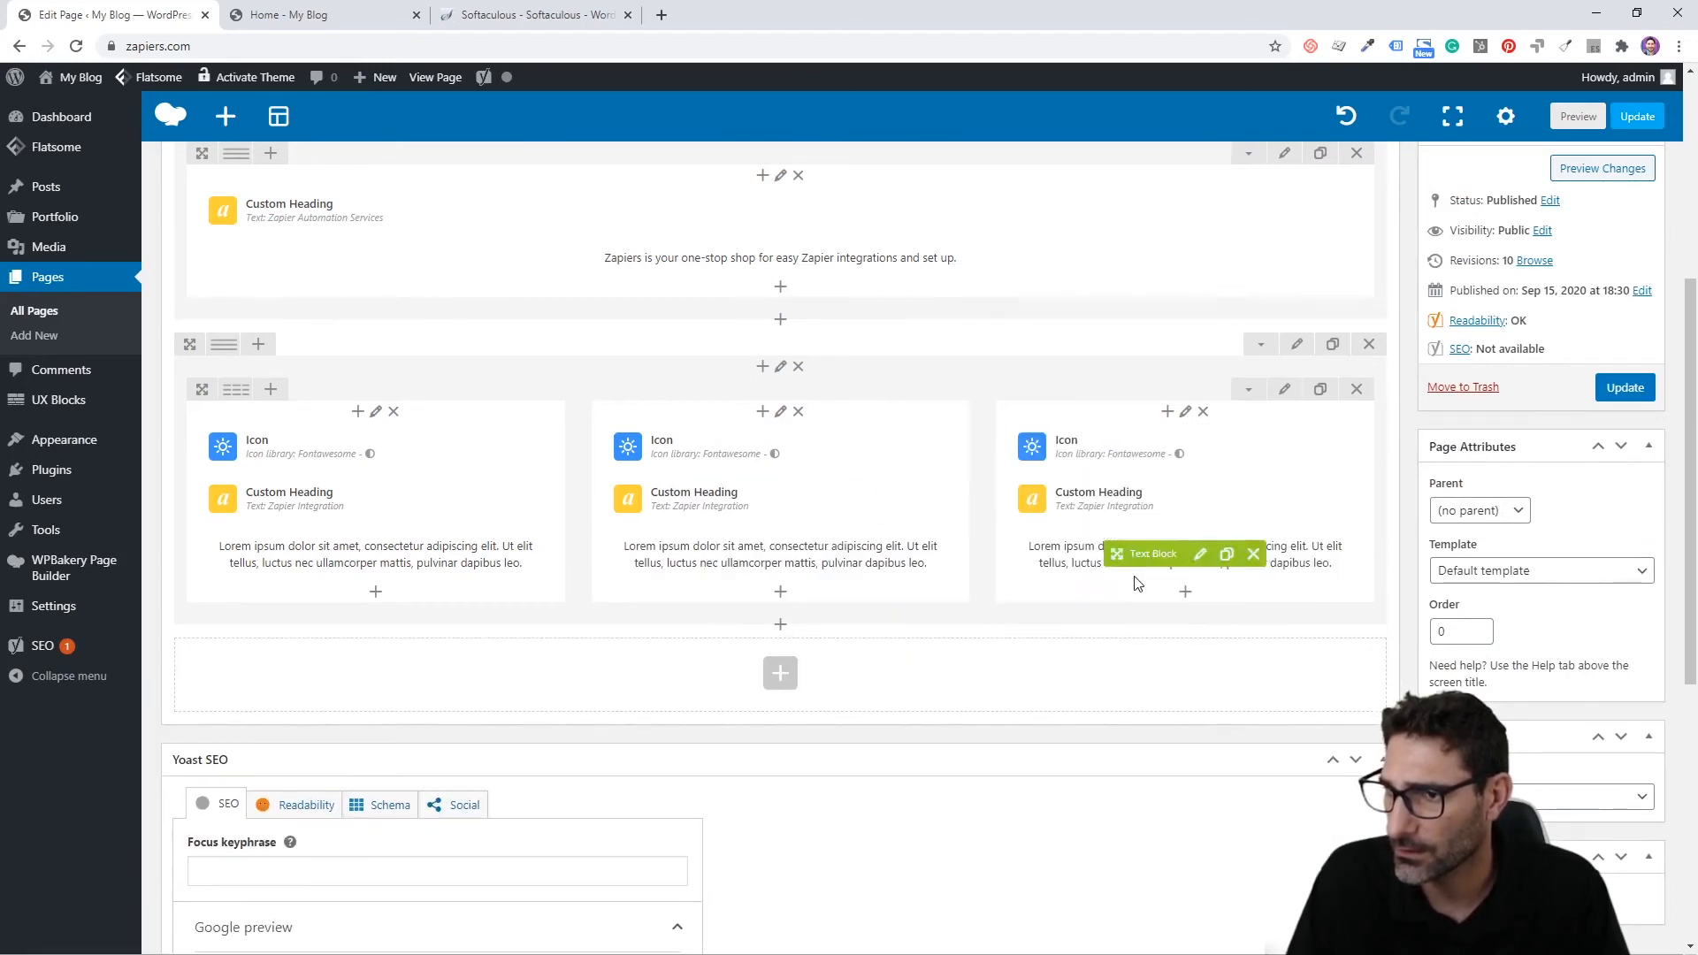
Step: Update the page and check the three service columns on the reloaded live Home page before returning to the page editor
click(1637, 386)
click(344, 10)
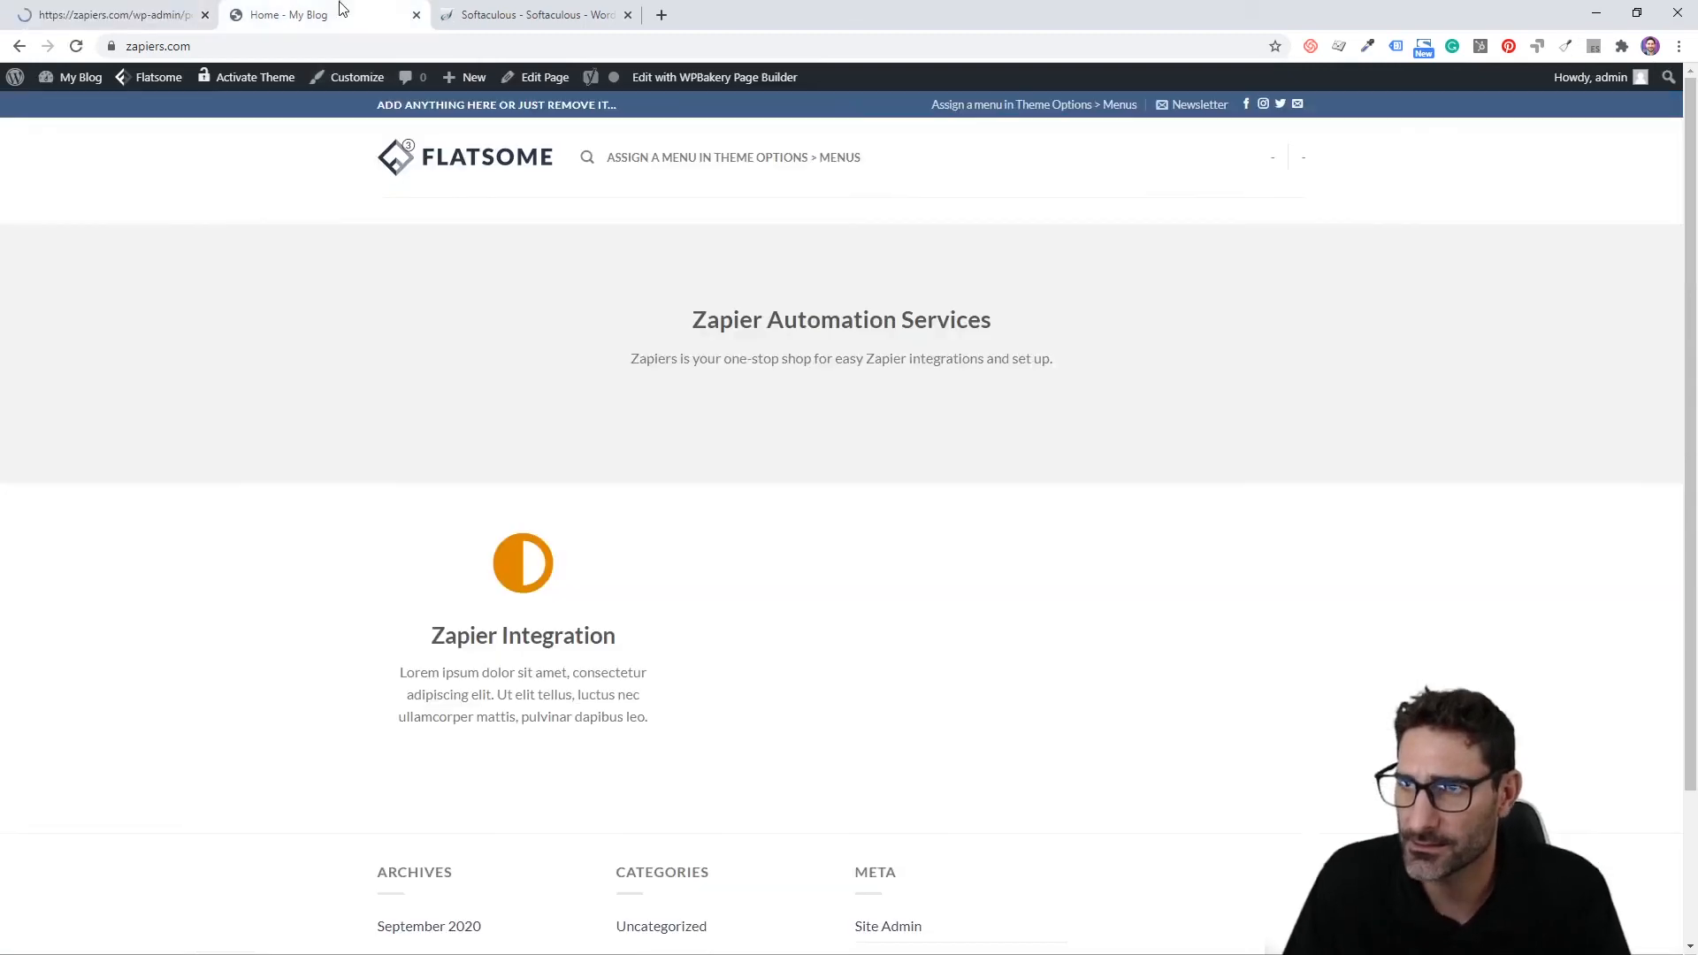
key(F5)
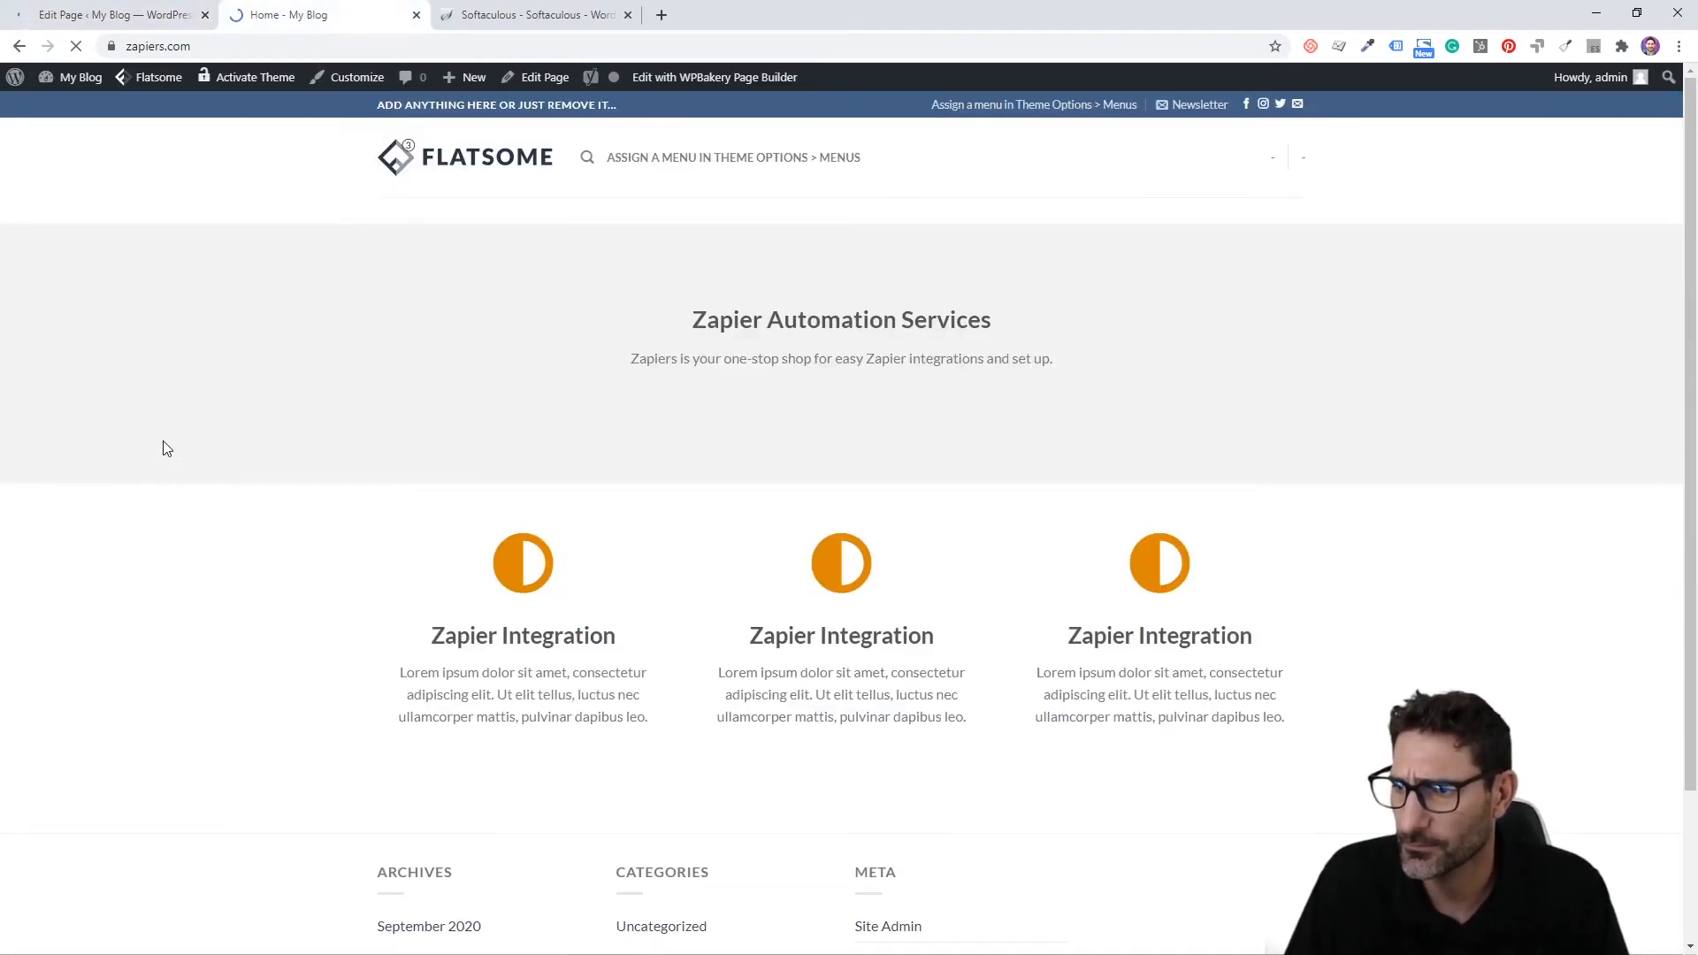
click(107, 15)
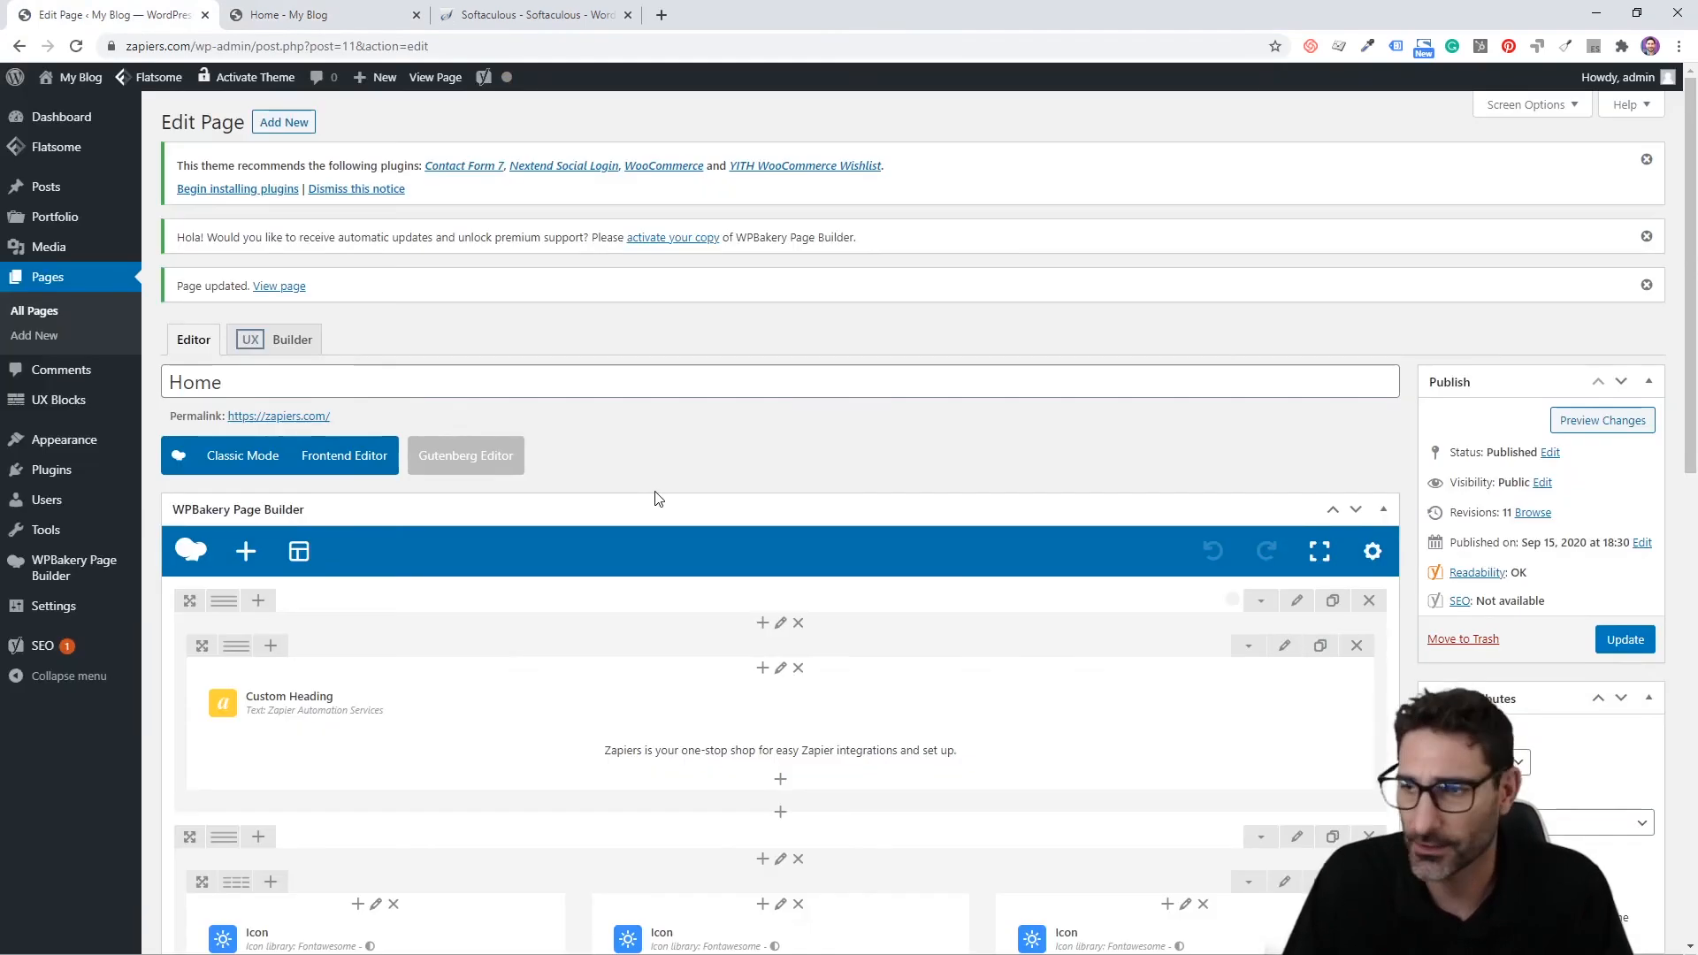
Step: Change the second column's icon to the outlined hand pointing up from the Font Awesome 5 library and save the icon settings
scroll(655, 495, down, 5)
scroll(659, 466, down, 1)
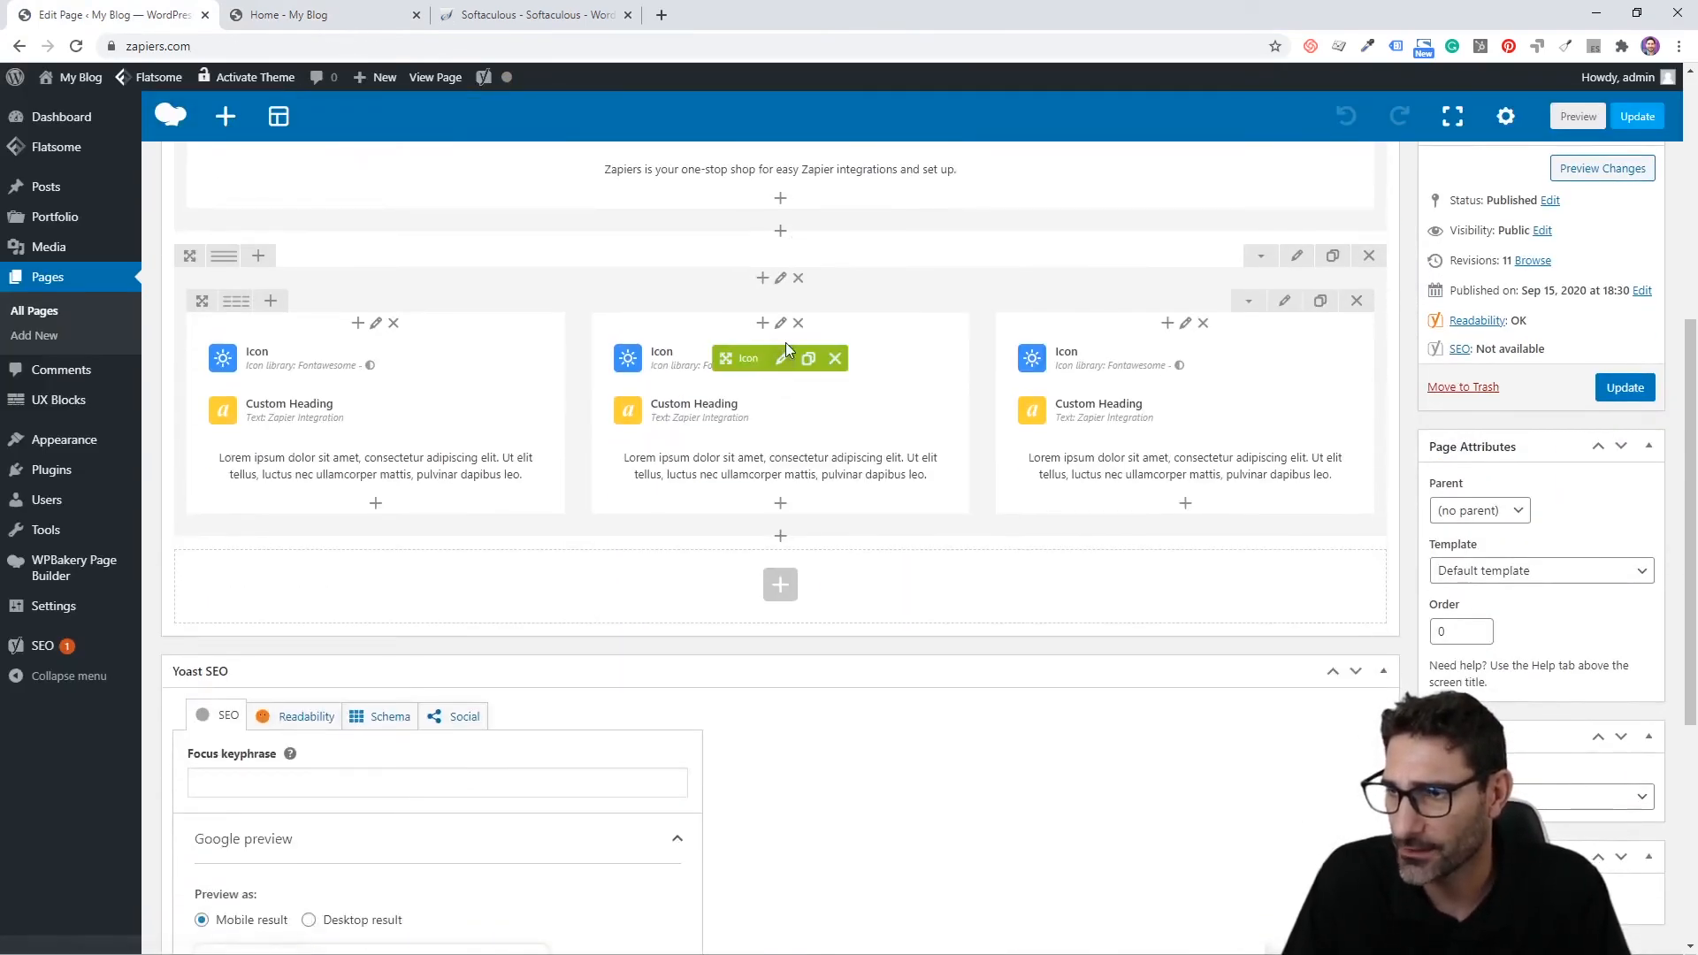
click(782, 358)
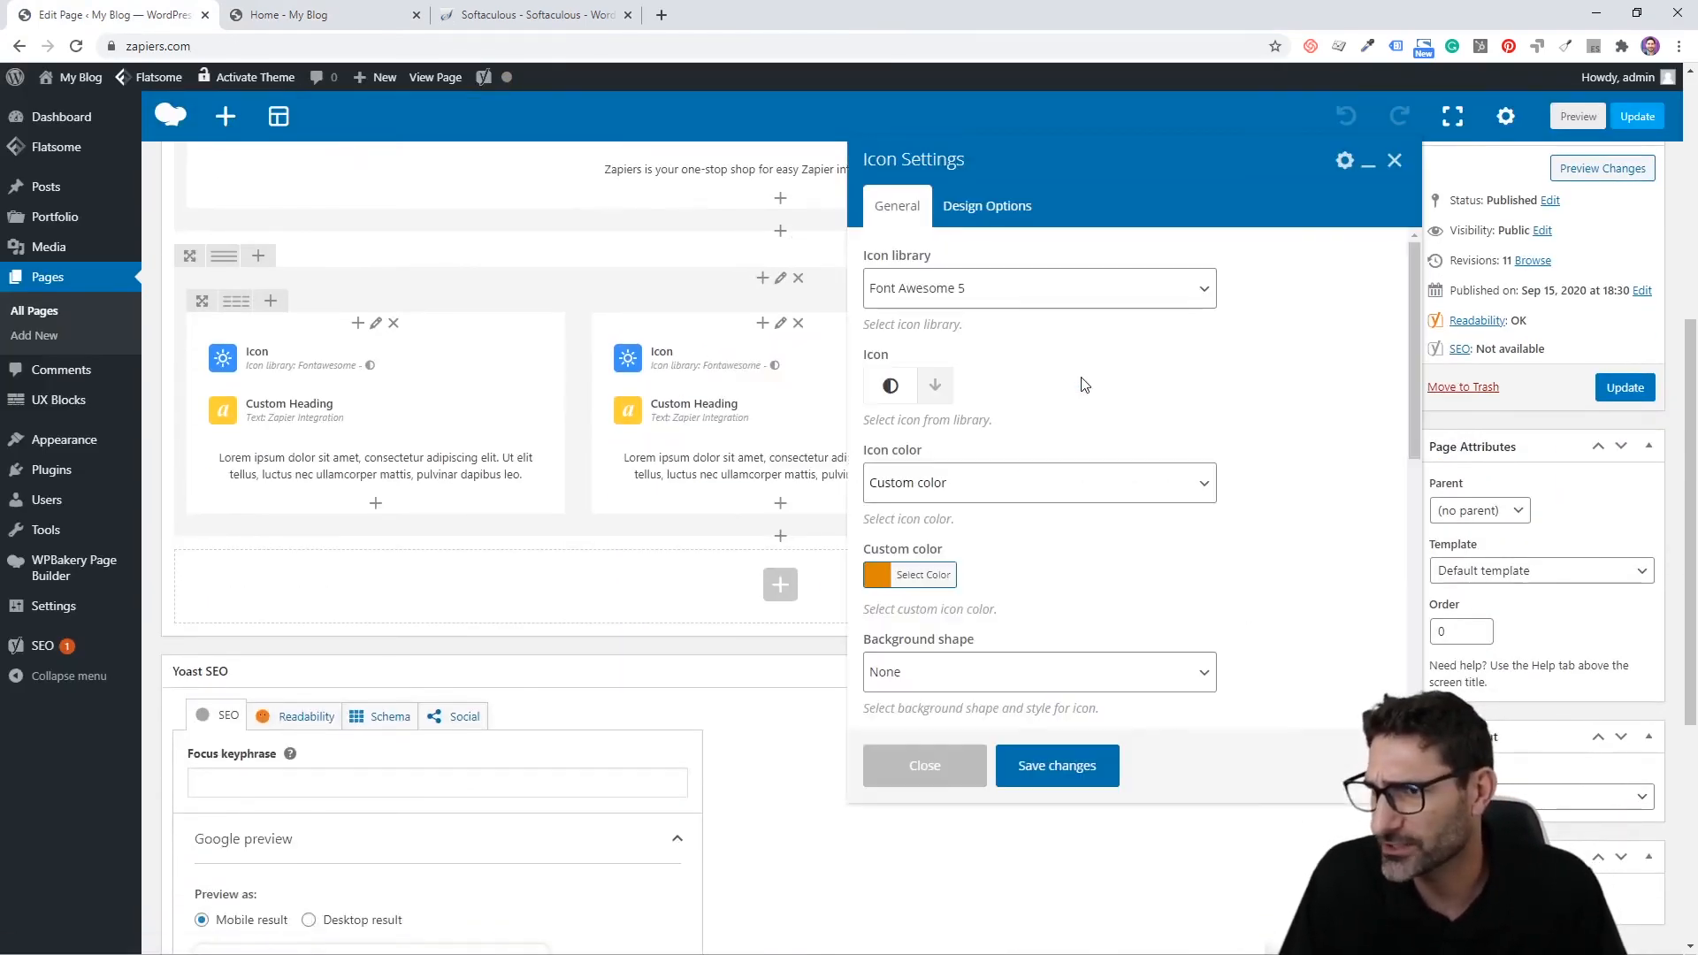
double_click(938, 391)
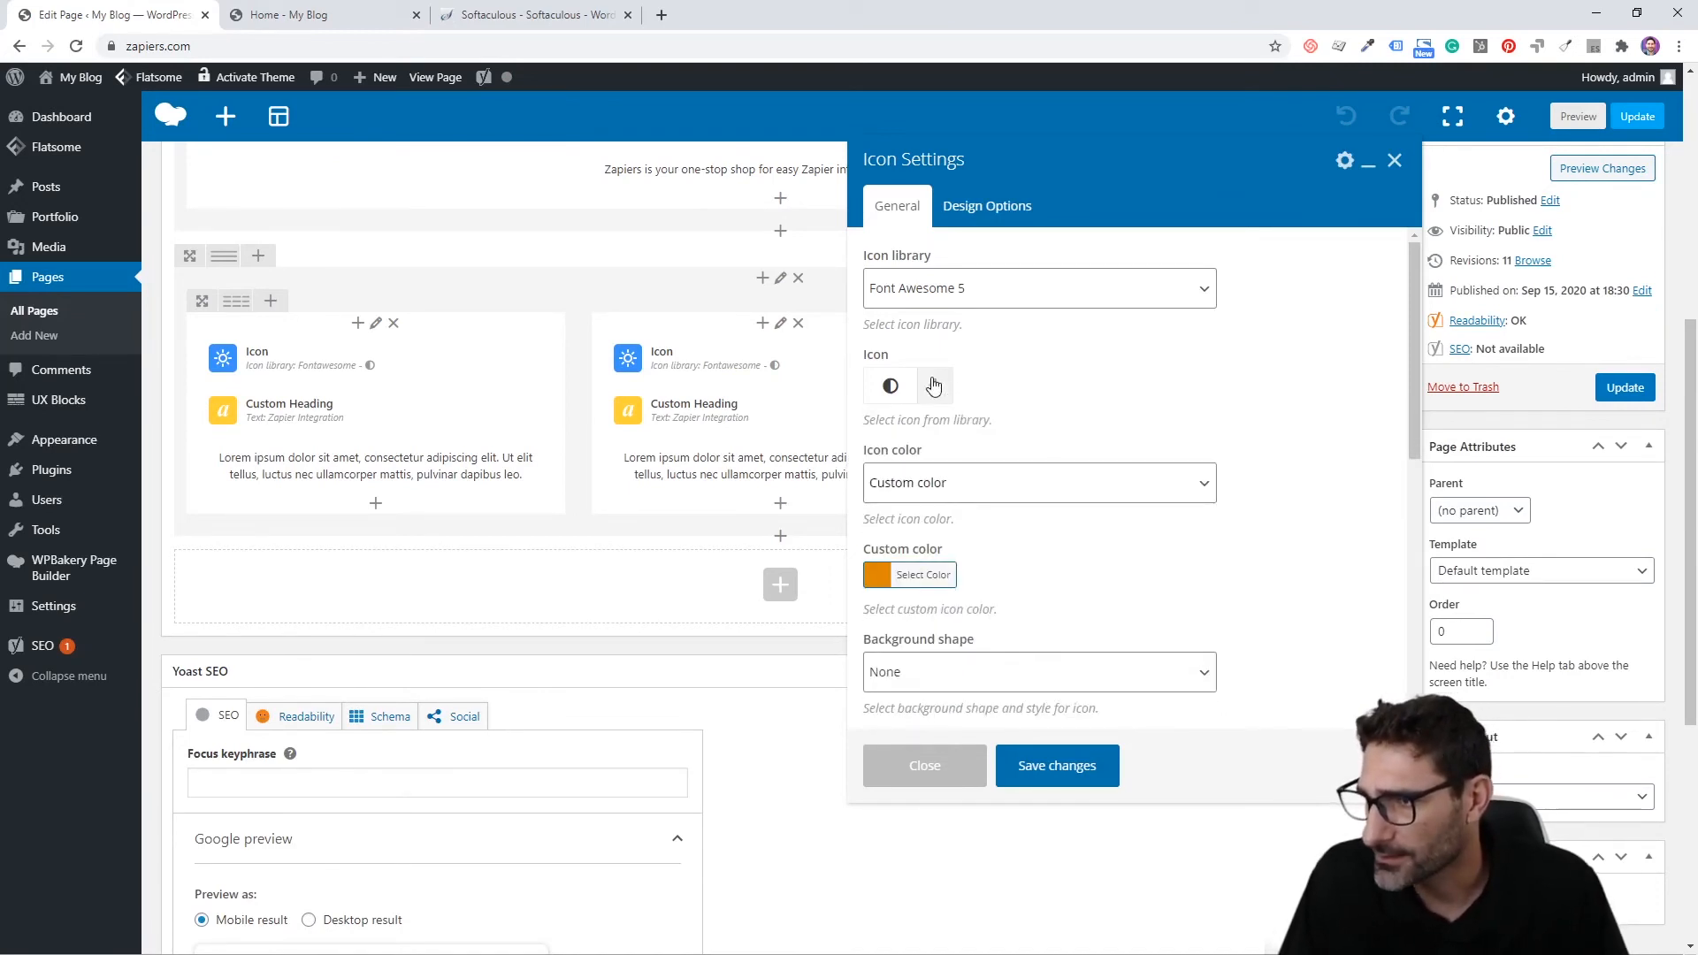
click(935, 387)
scroll(1098, 619, down, 3)
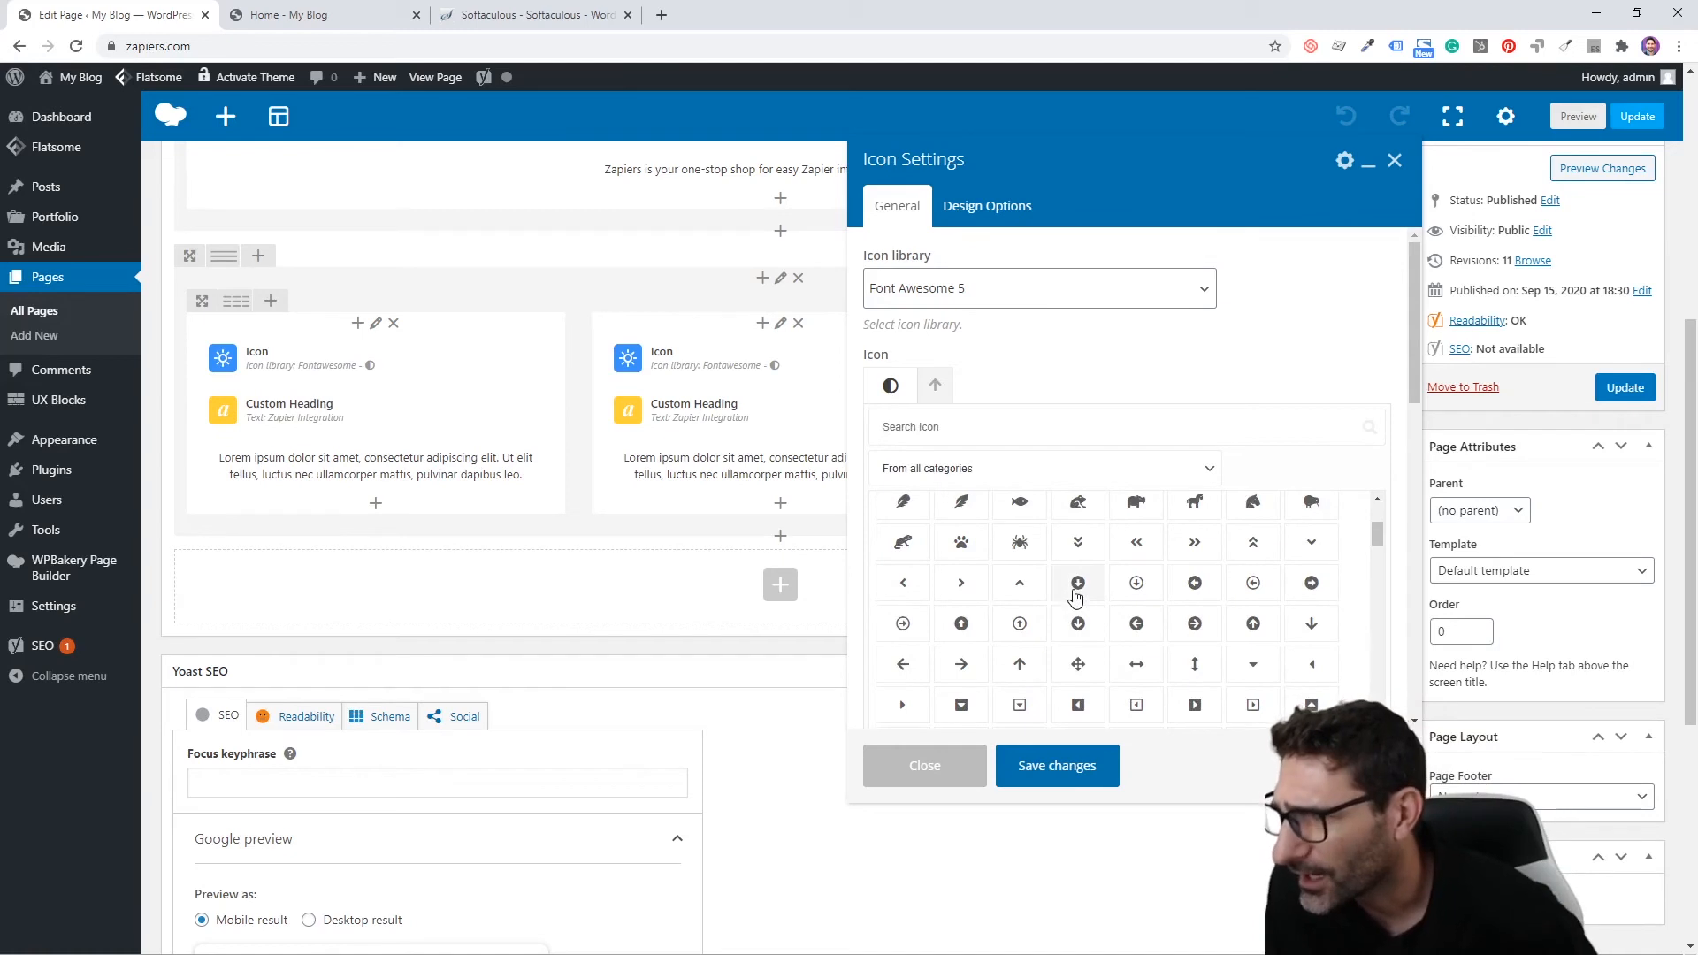
scroll(1075, 593, down, 2)
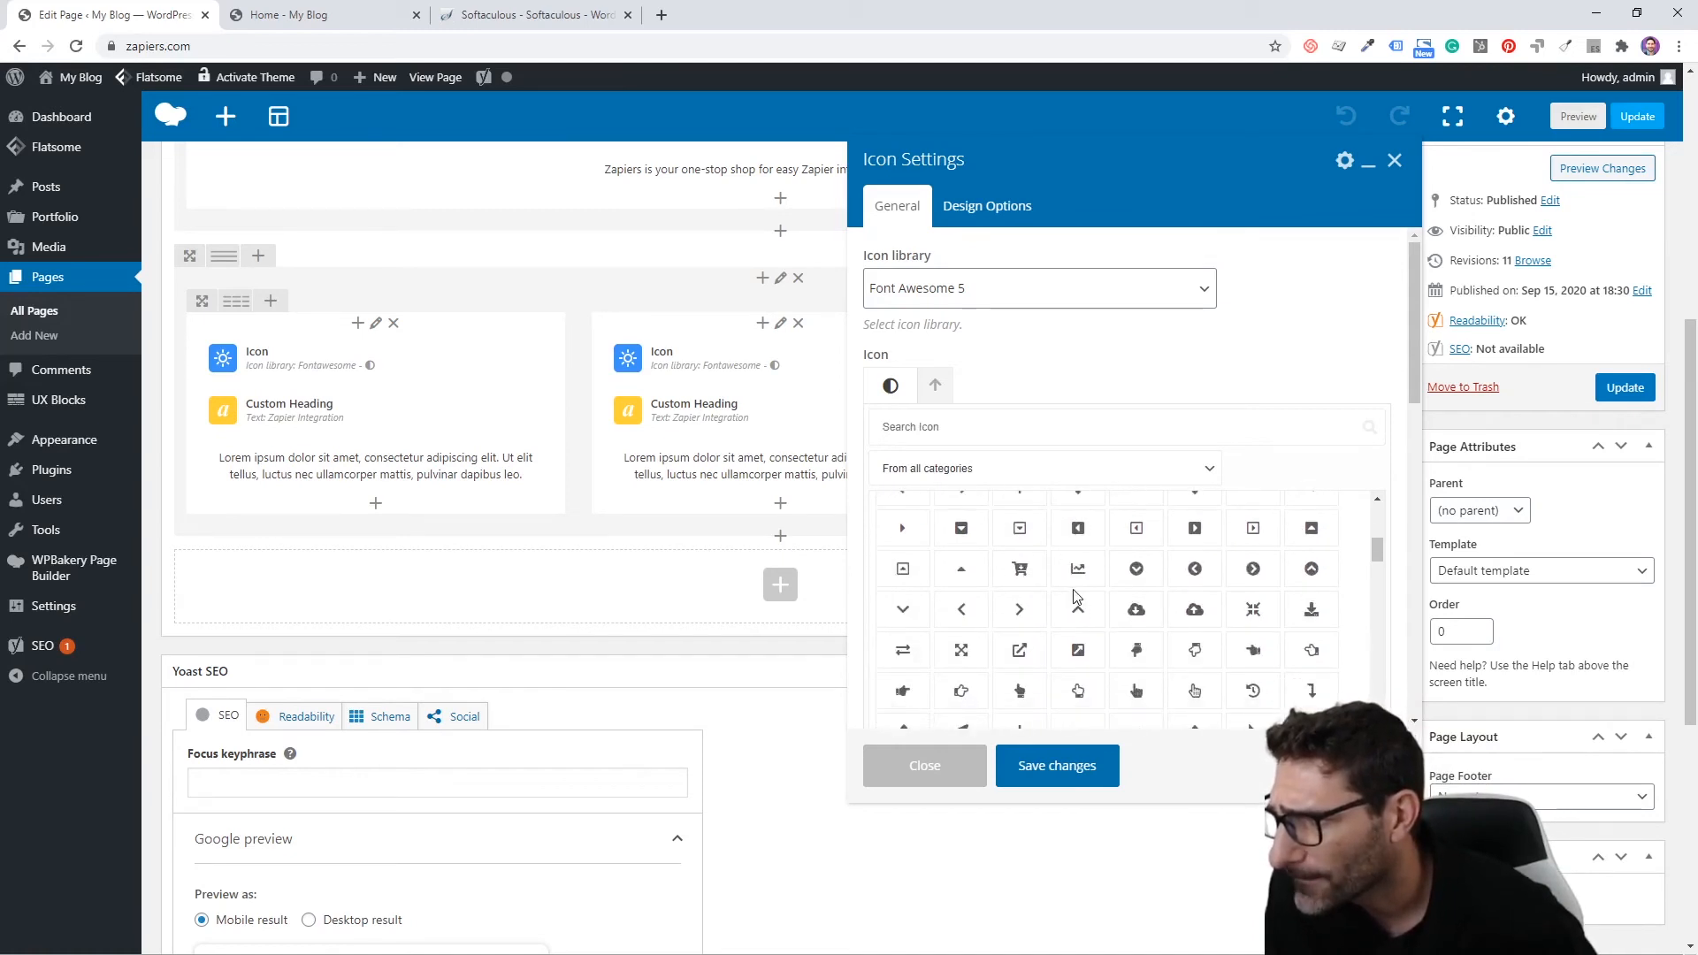
scroll(1075, 598, down, 2)
click(1078, 601)
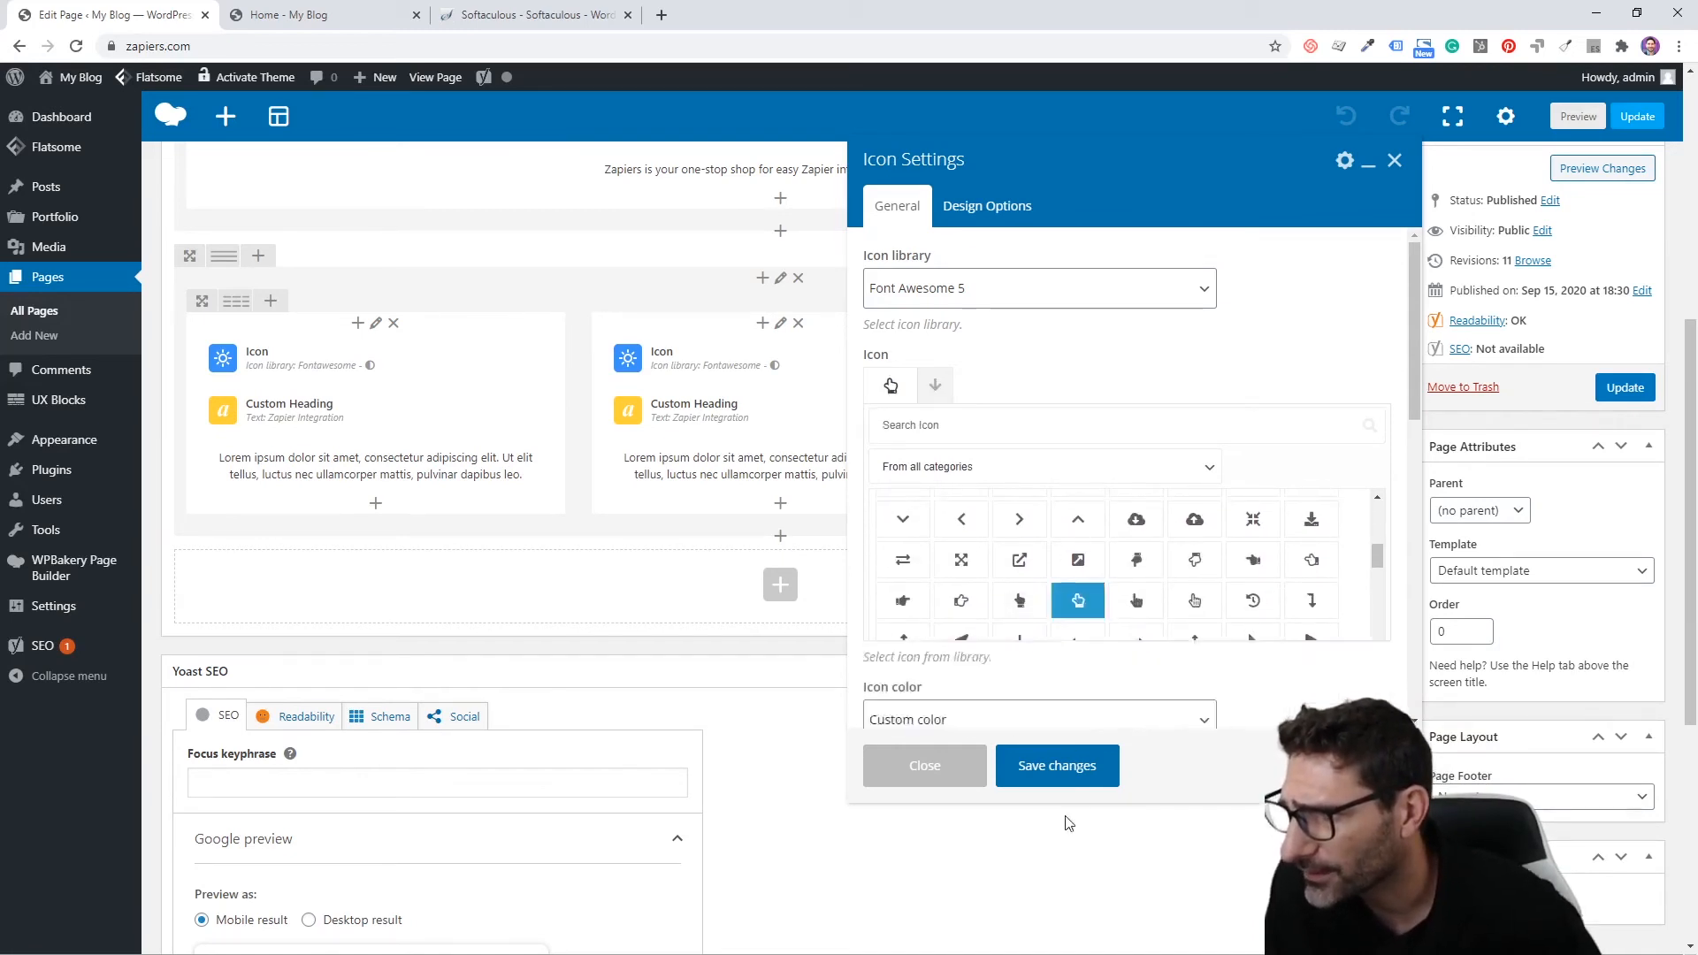
click(1058, 766)
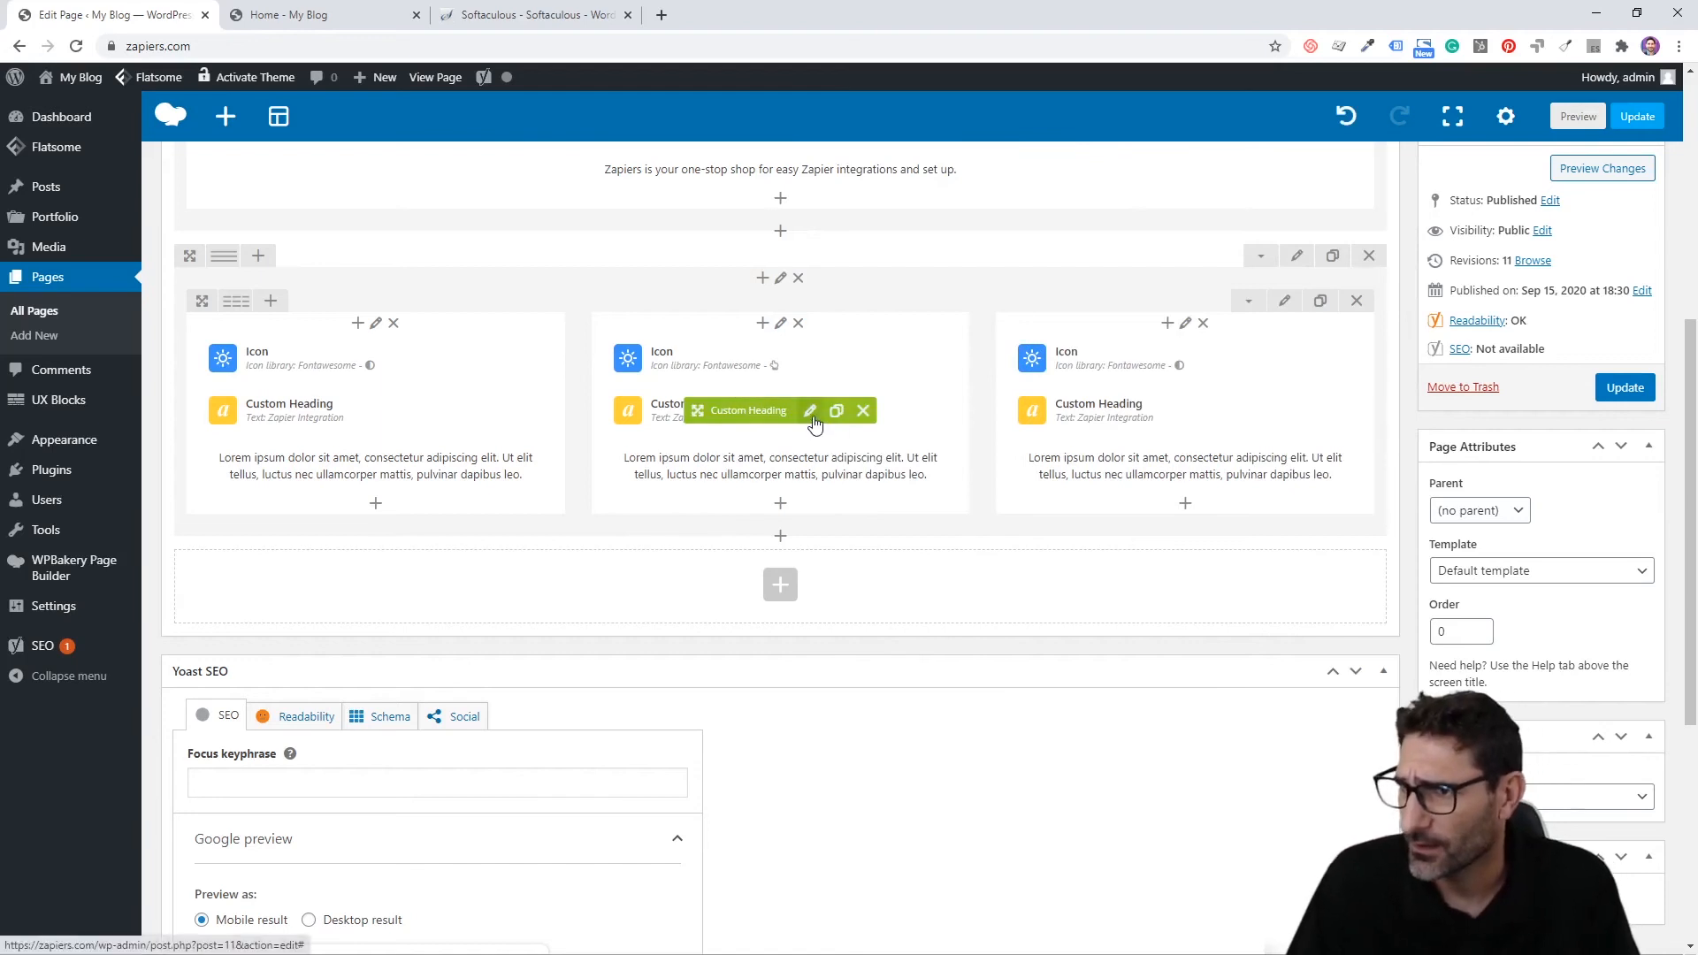
Step: Change the second column's heading text to "Custom Actions" and save the heading settings
click(812, 412)
drag(974, 384, 863, 376)
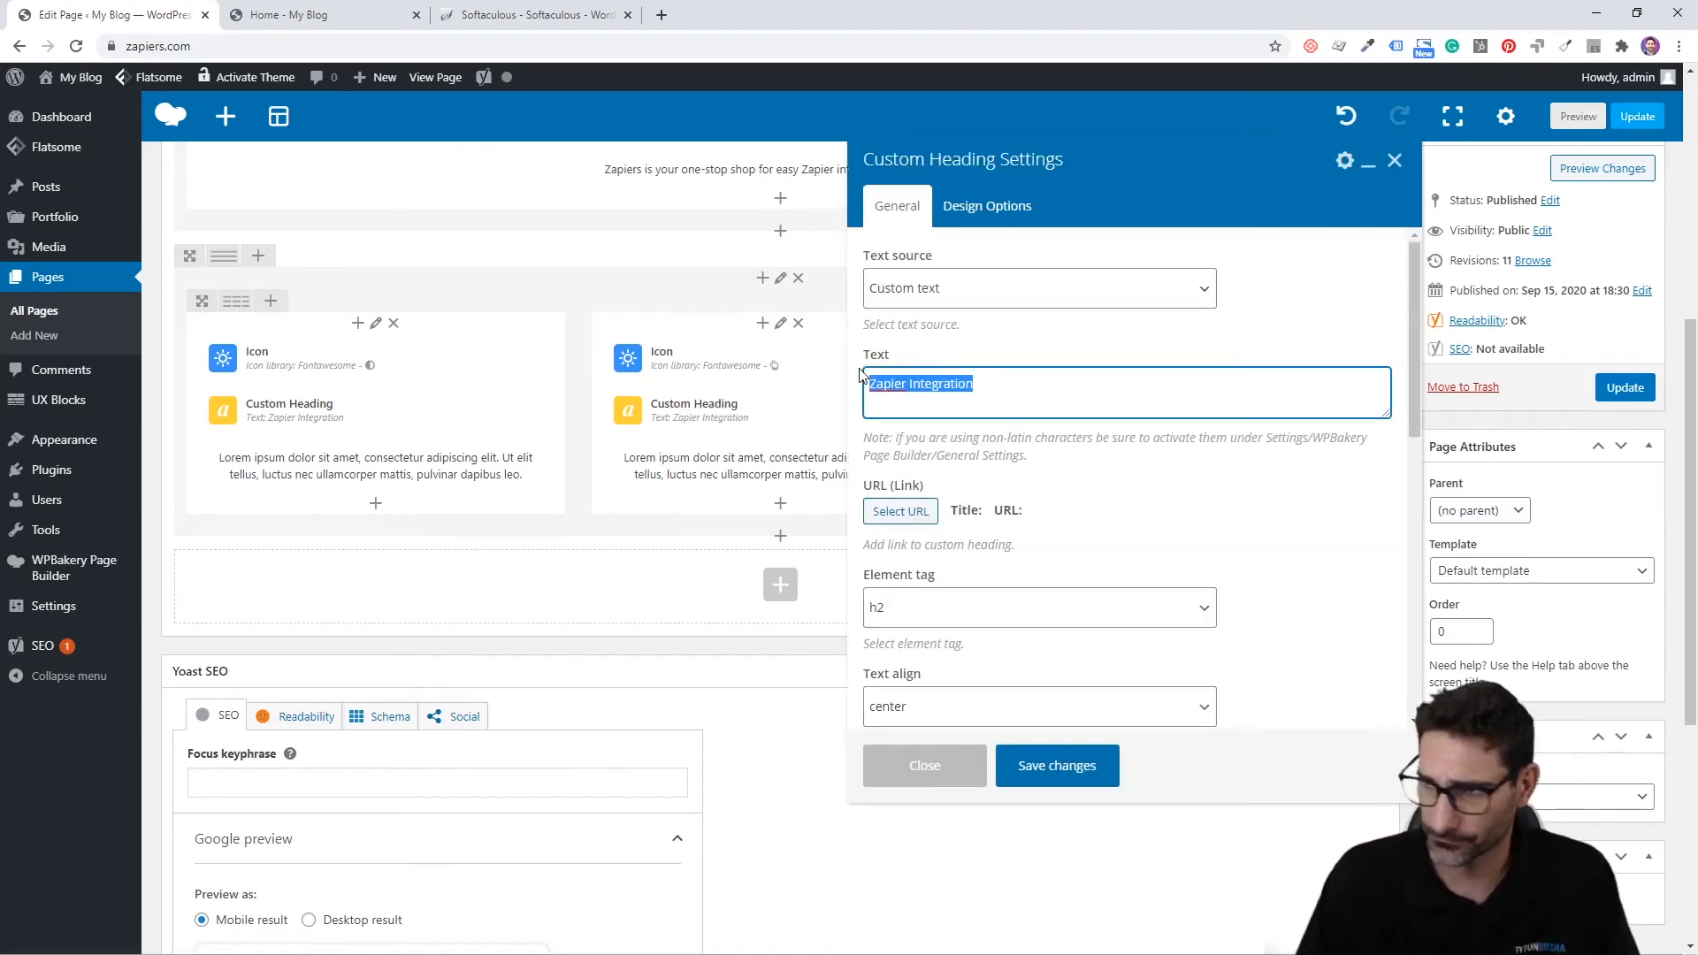
key(BackSpace)
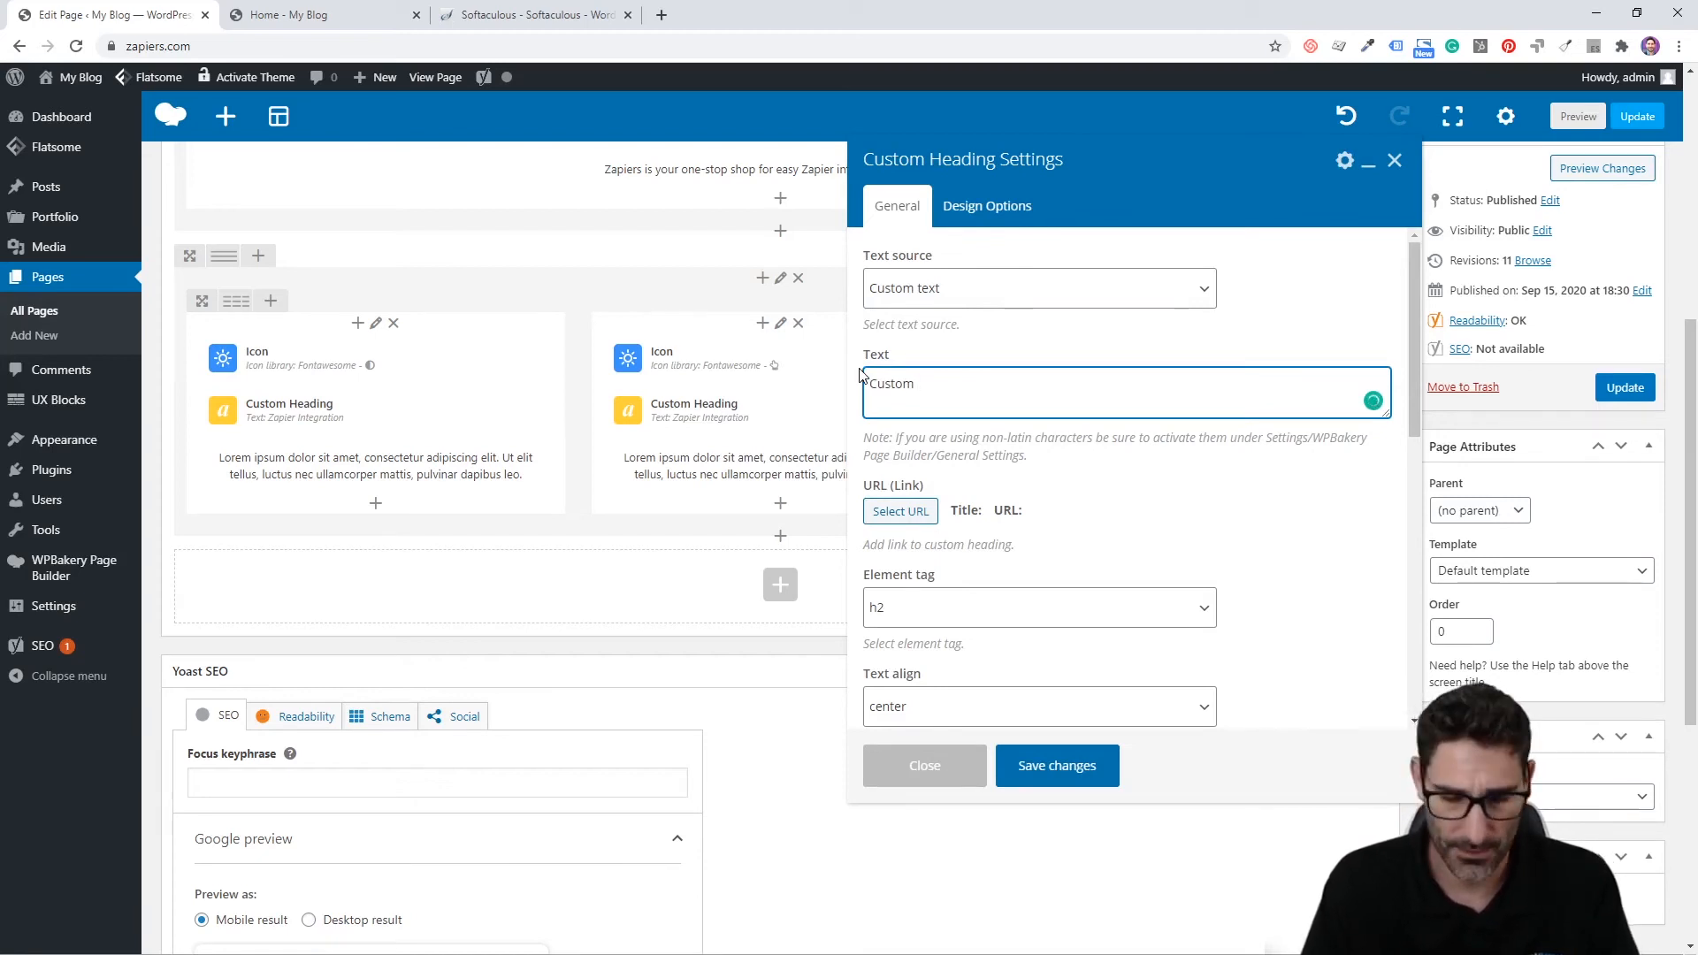
text(Custom Actions)
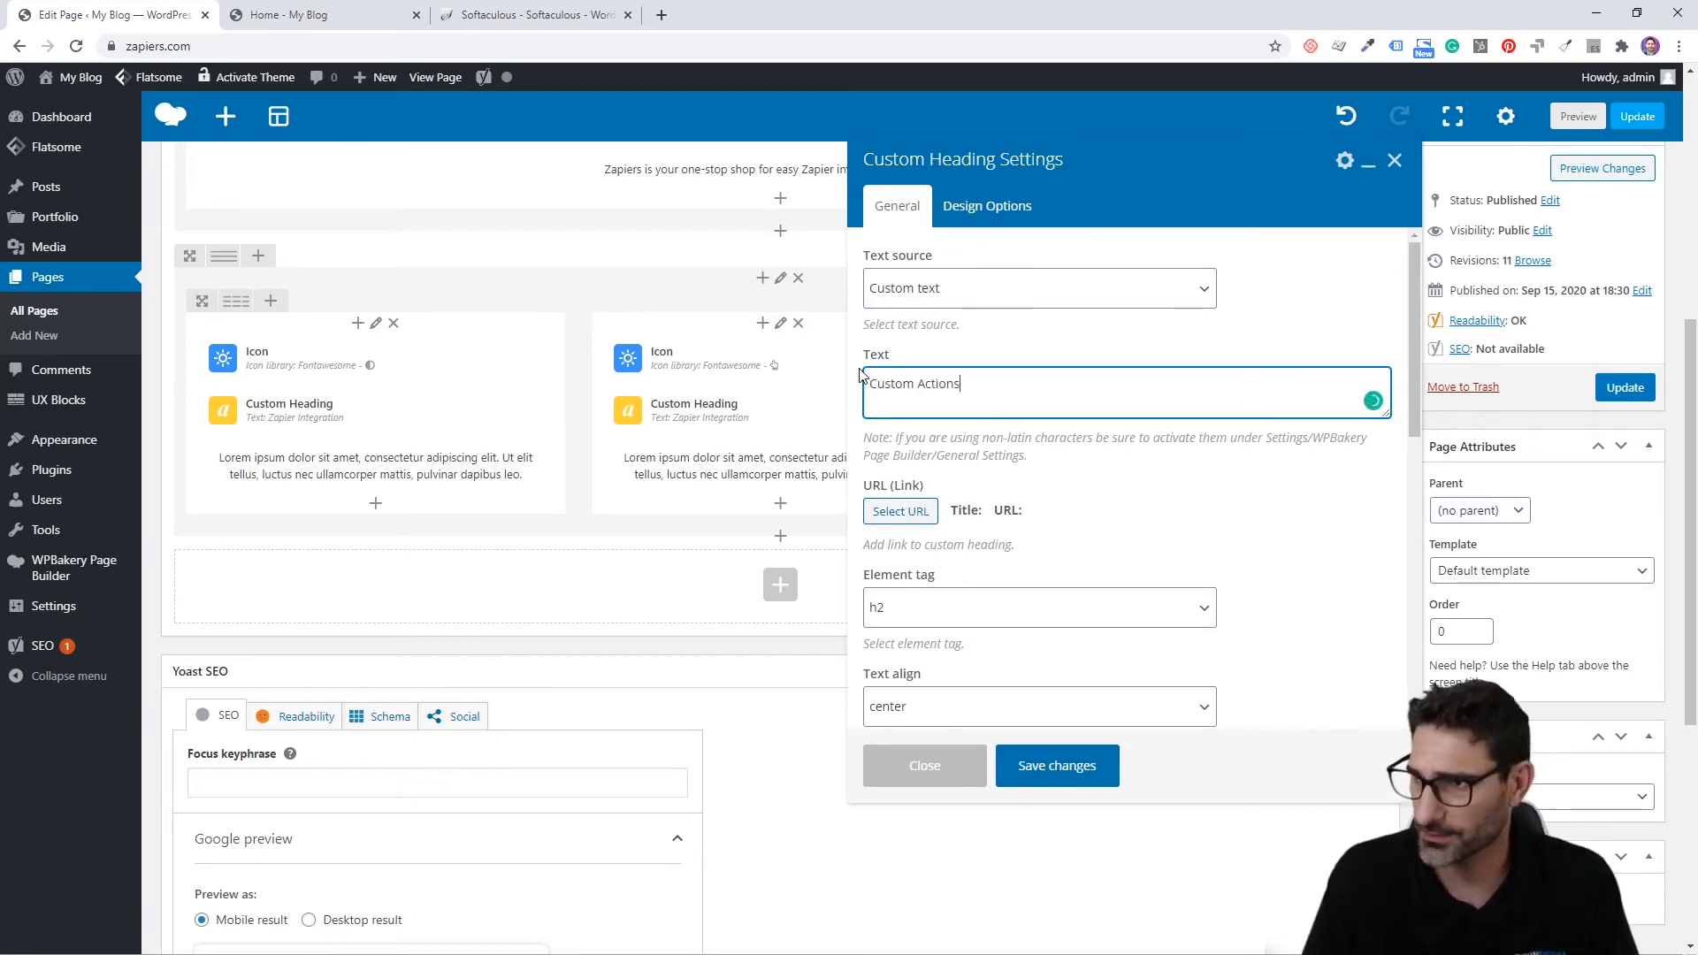
click(1080, 778)
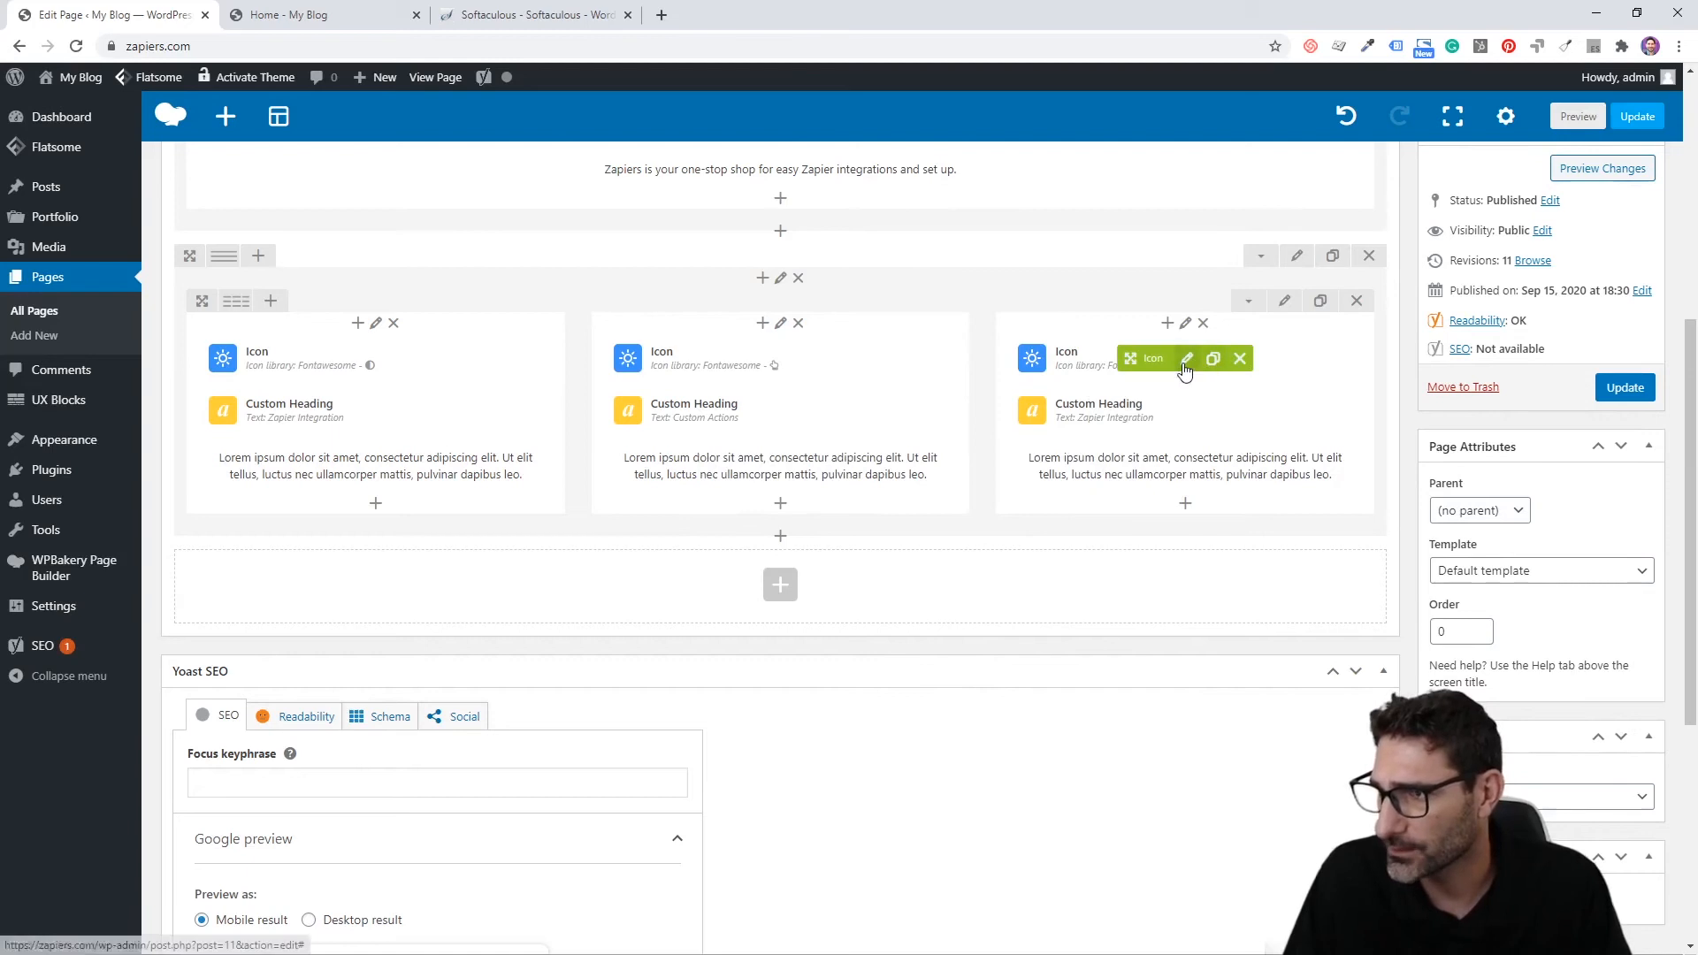
Step: Change the third column's icon to the moving wheelchair from the Font Awesome 5 library and save the icon settings
click(1186, 359)
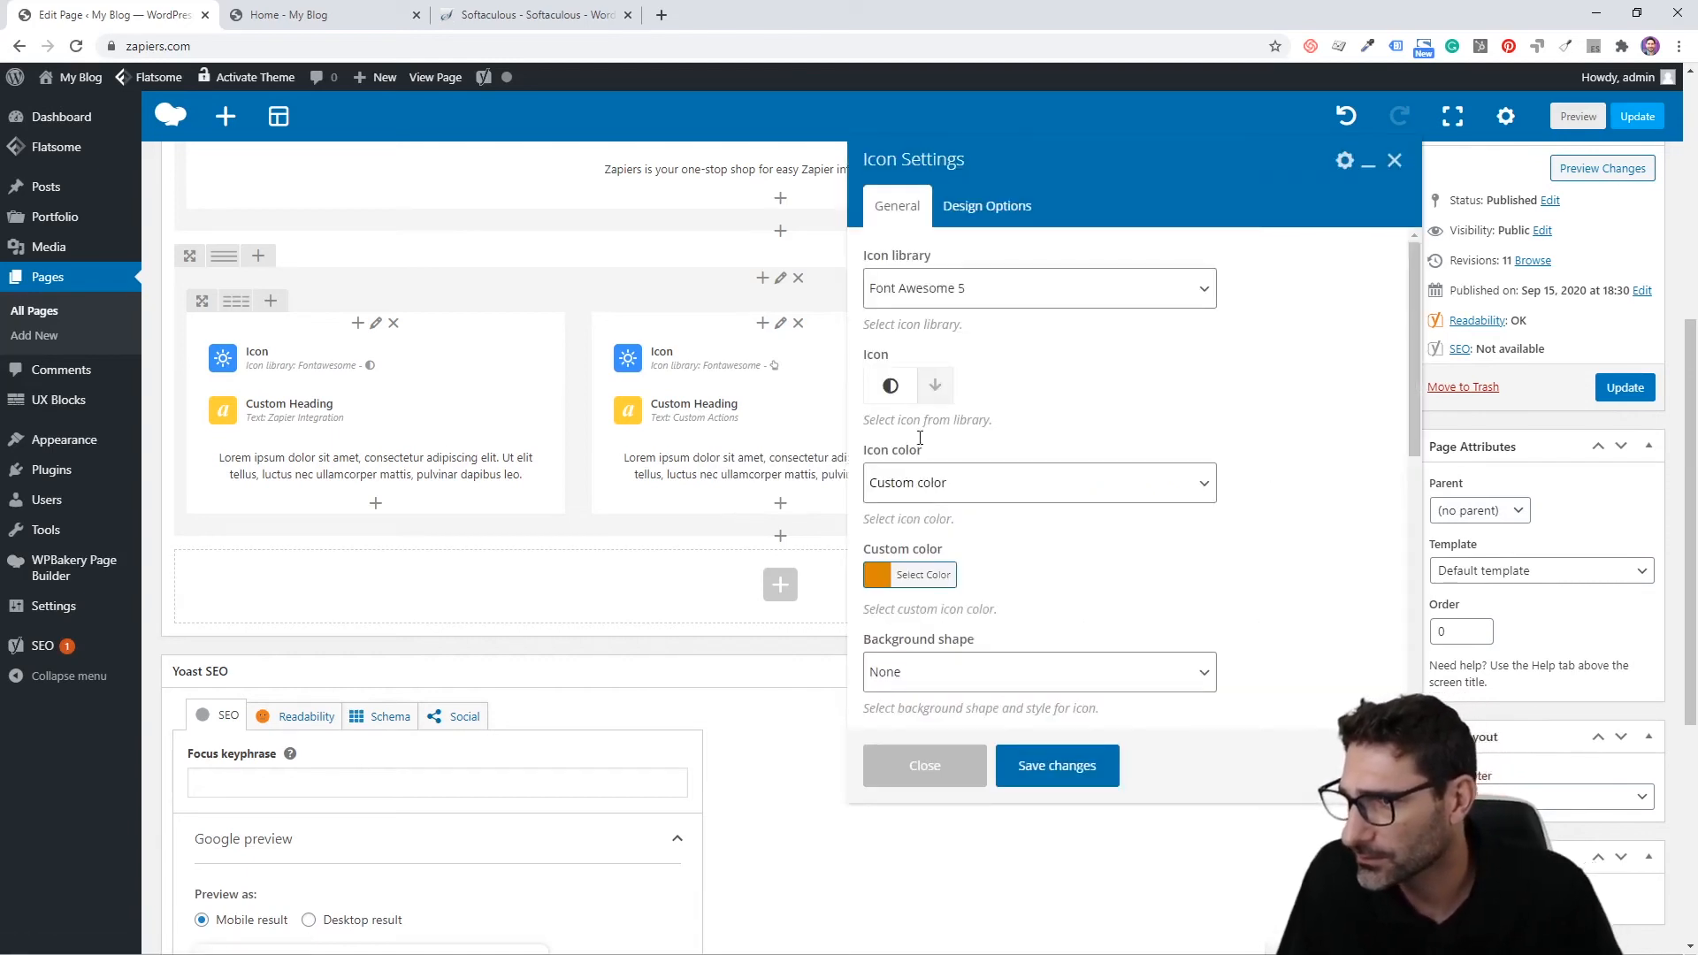
click(935, 388)
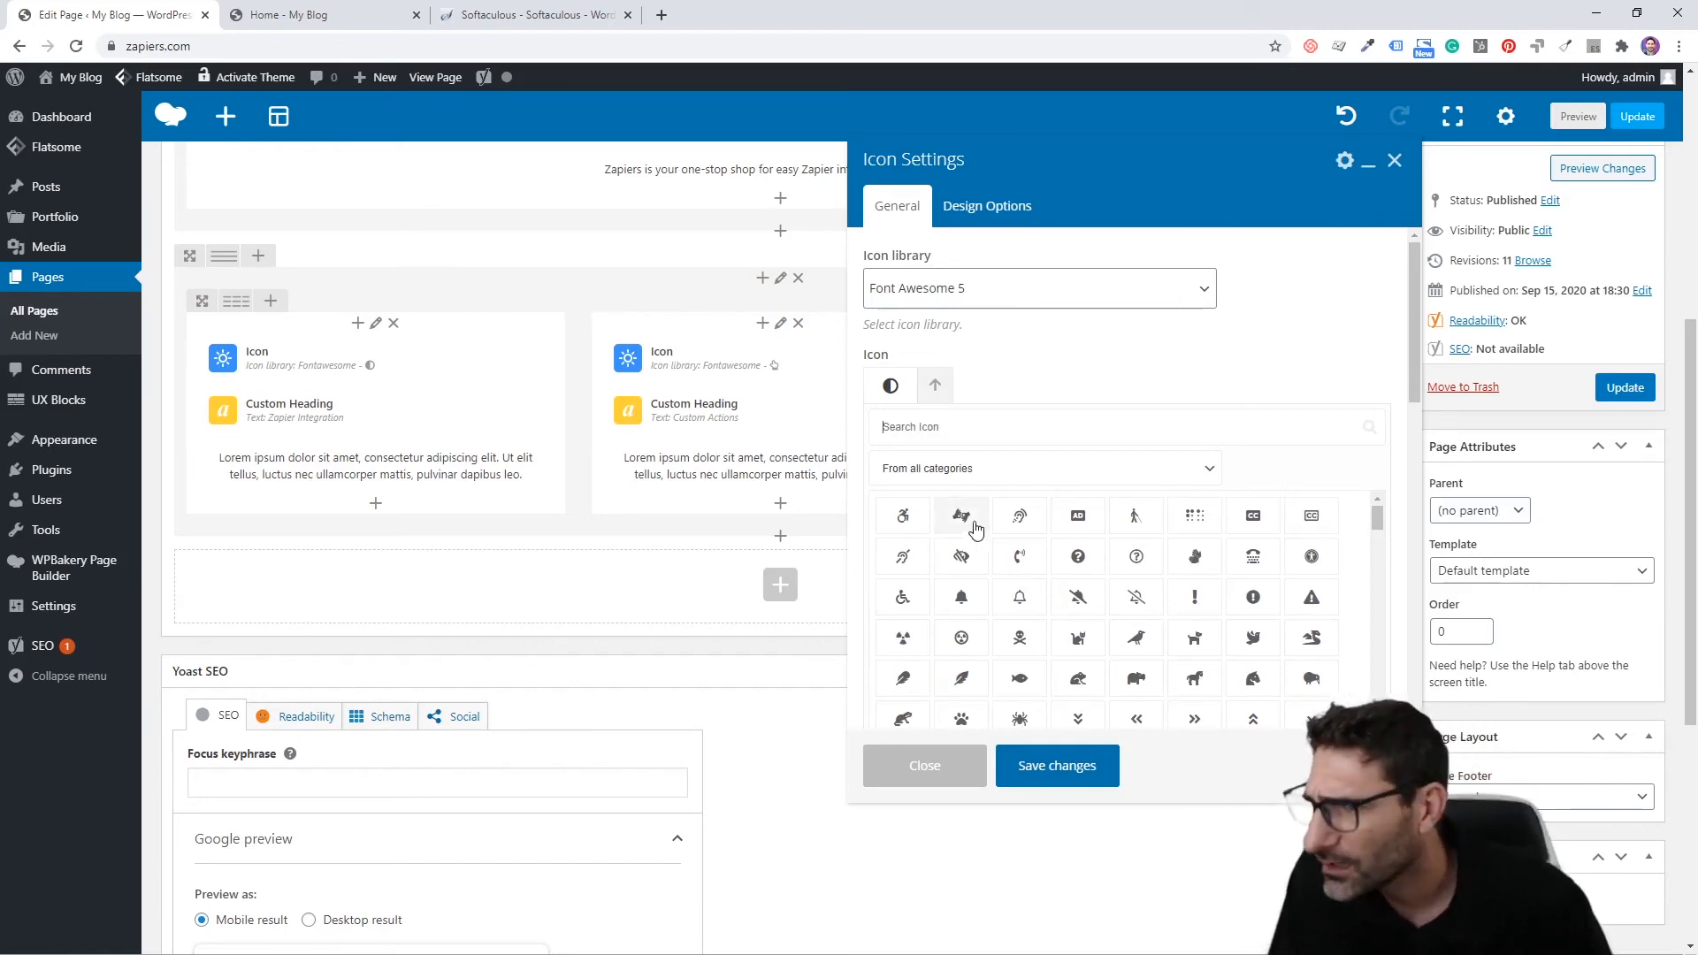
click(900, 516)
click(1057, 765)
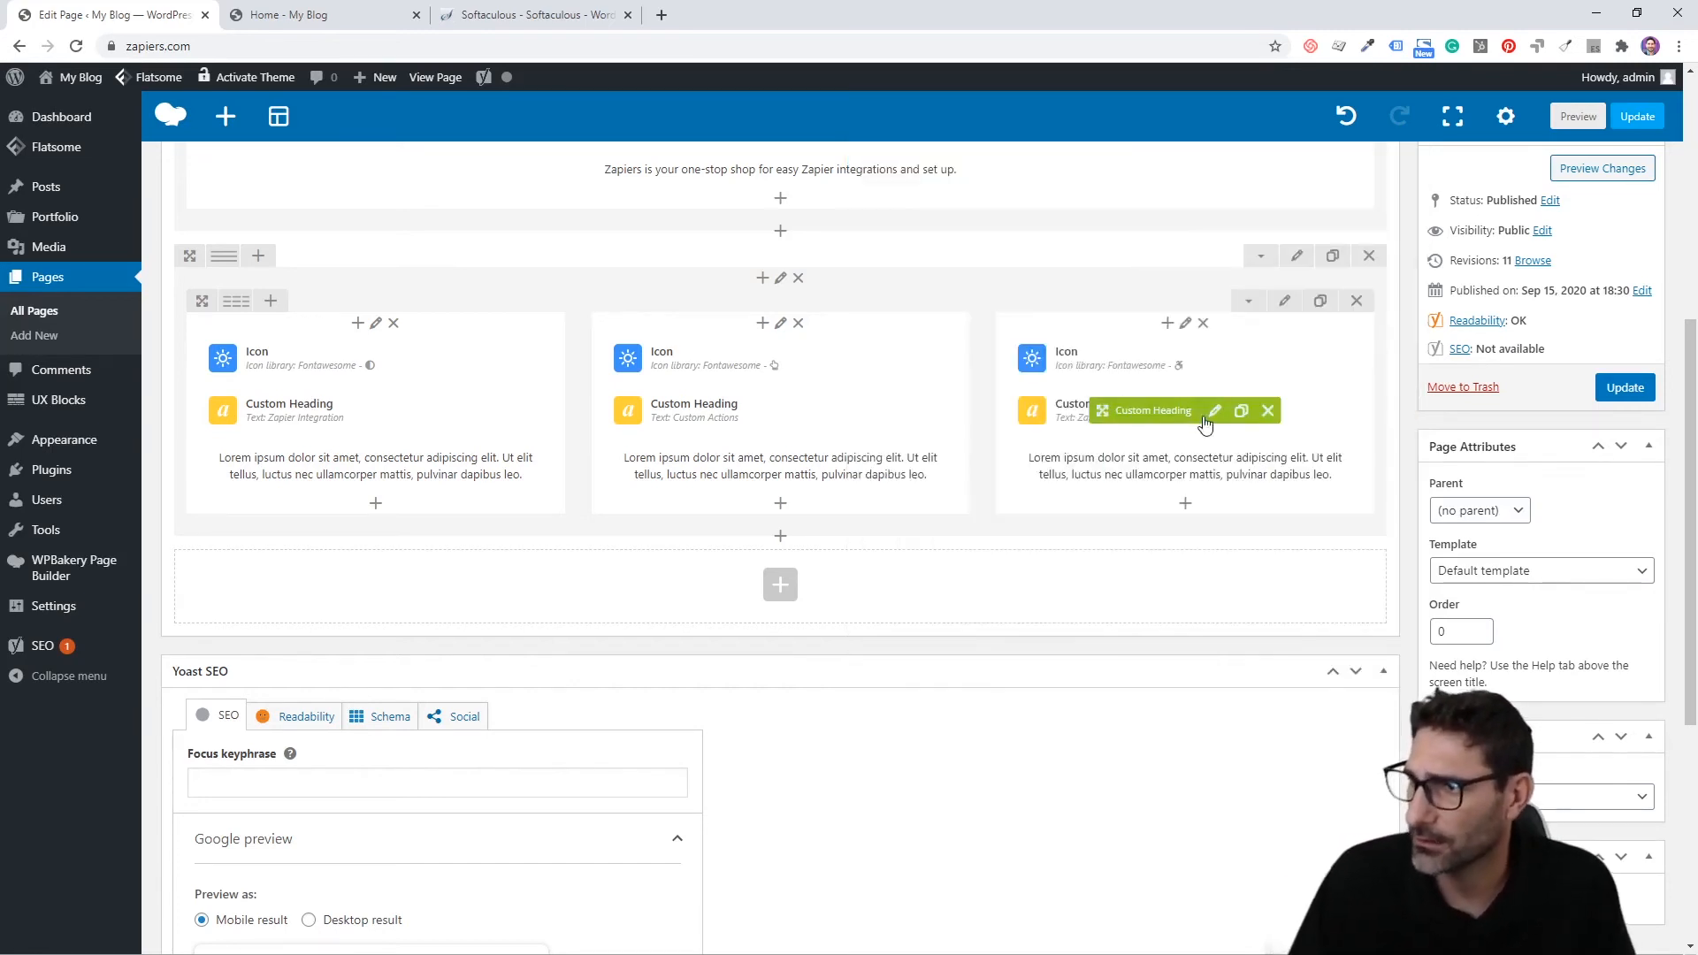
Step: Change the third column's heading text to "Handicap Friendly" and save the heading settings
click(1206, 417)
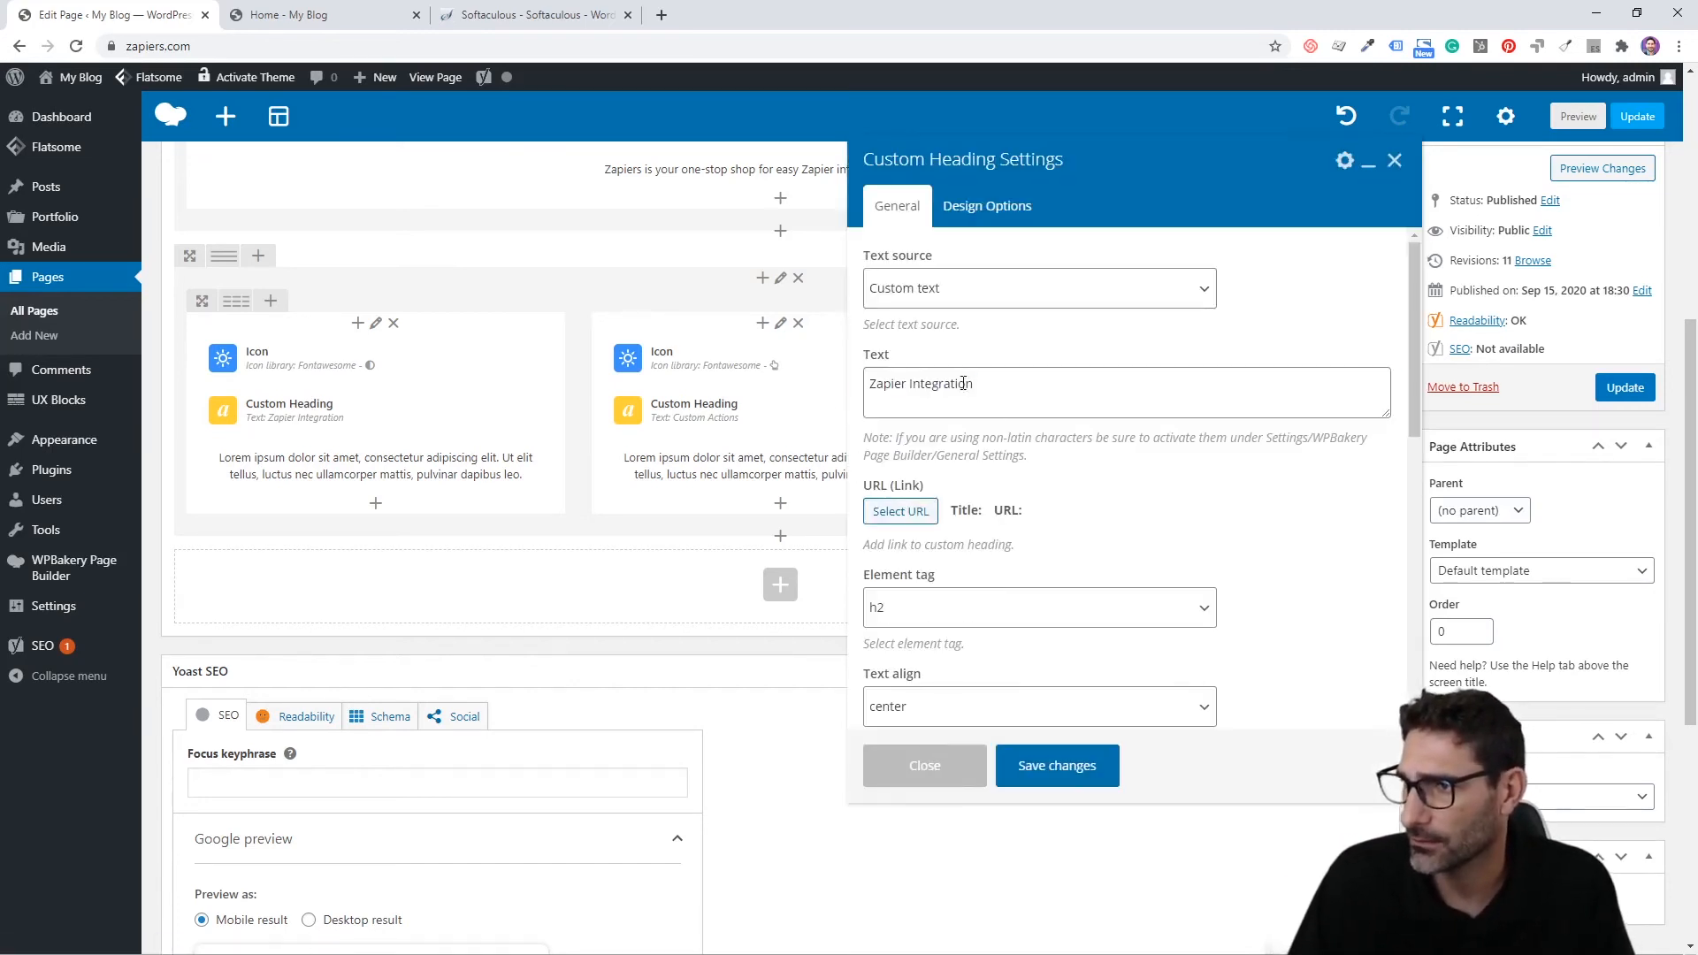
triple_click(964, 383)
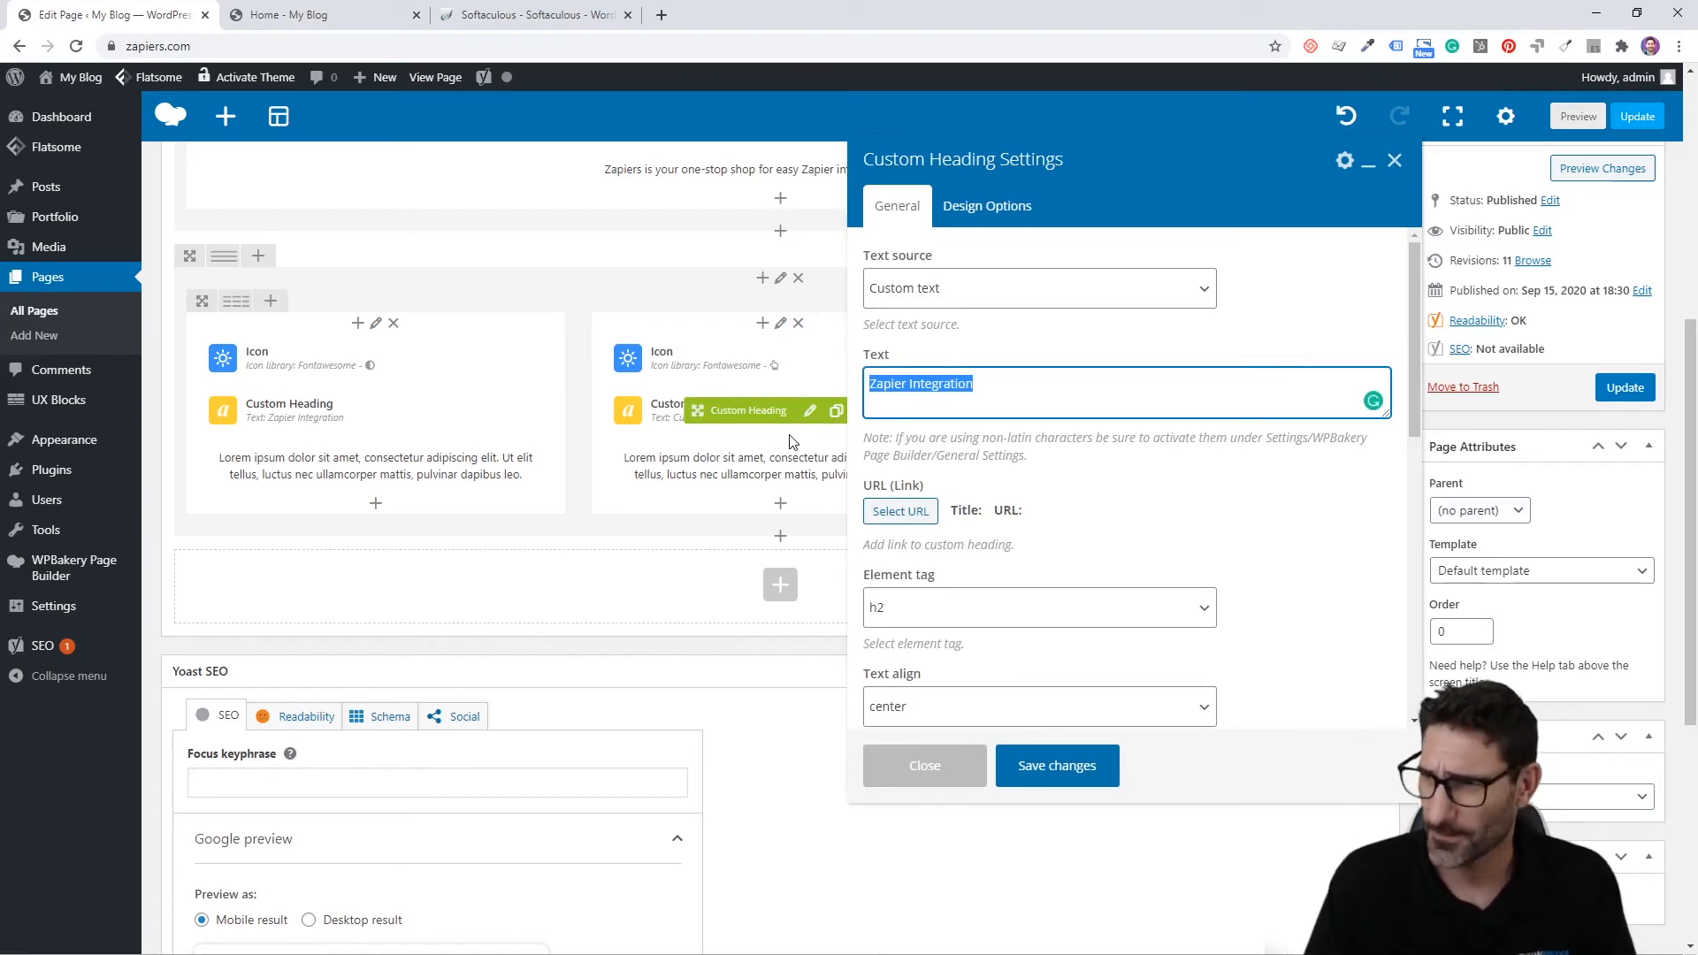
text(HAc)
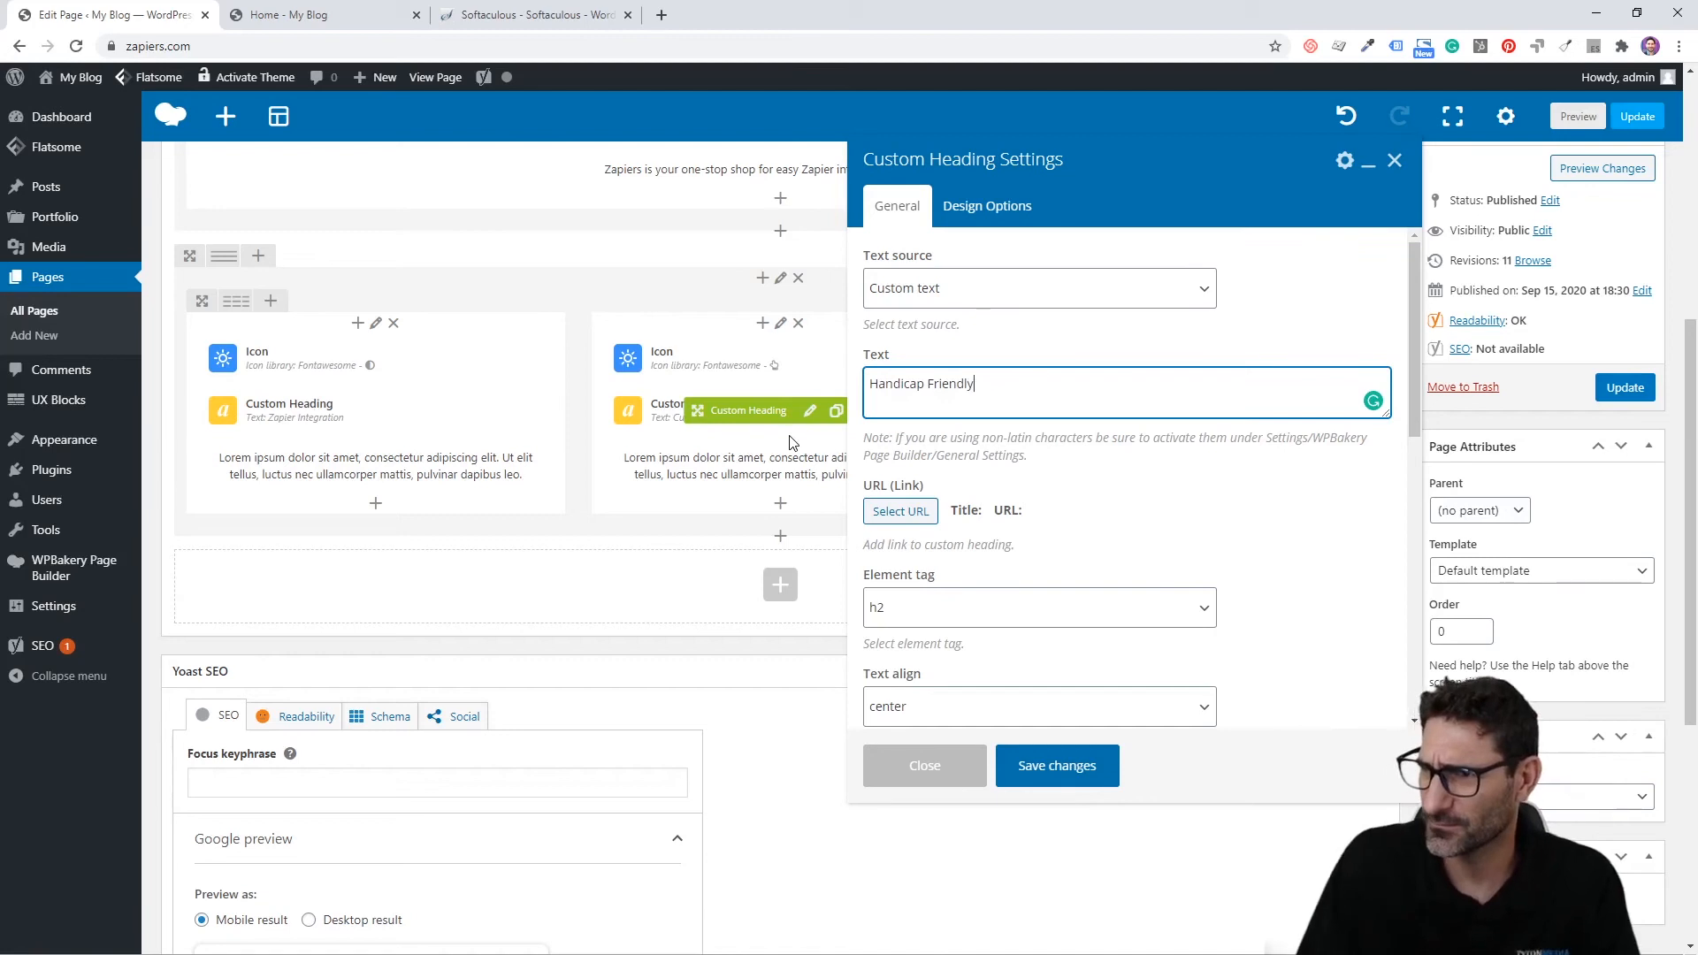
click(1004, 758)
Step: Update the page and review the icons, headings and text of the three service columns on the reloaded live Home page
click(1619, 390)
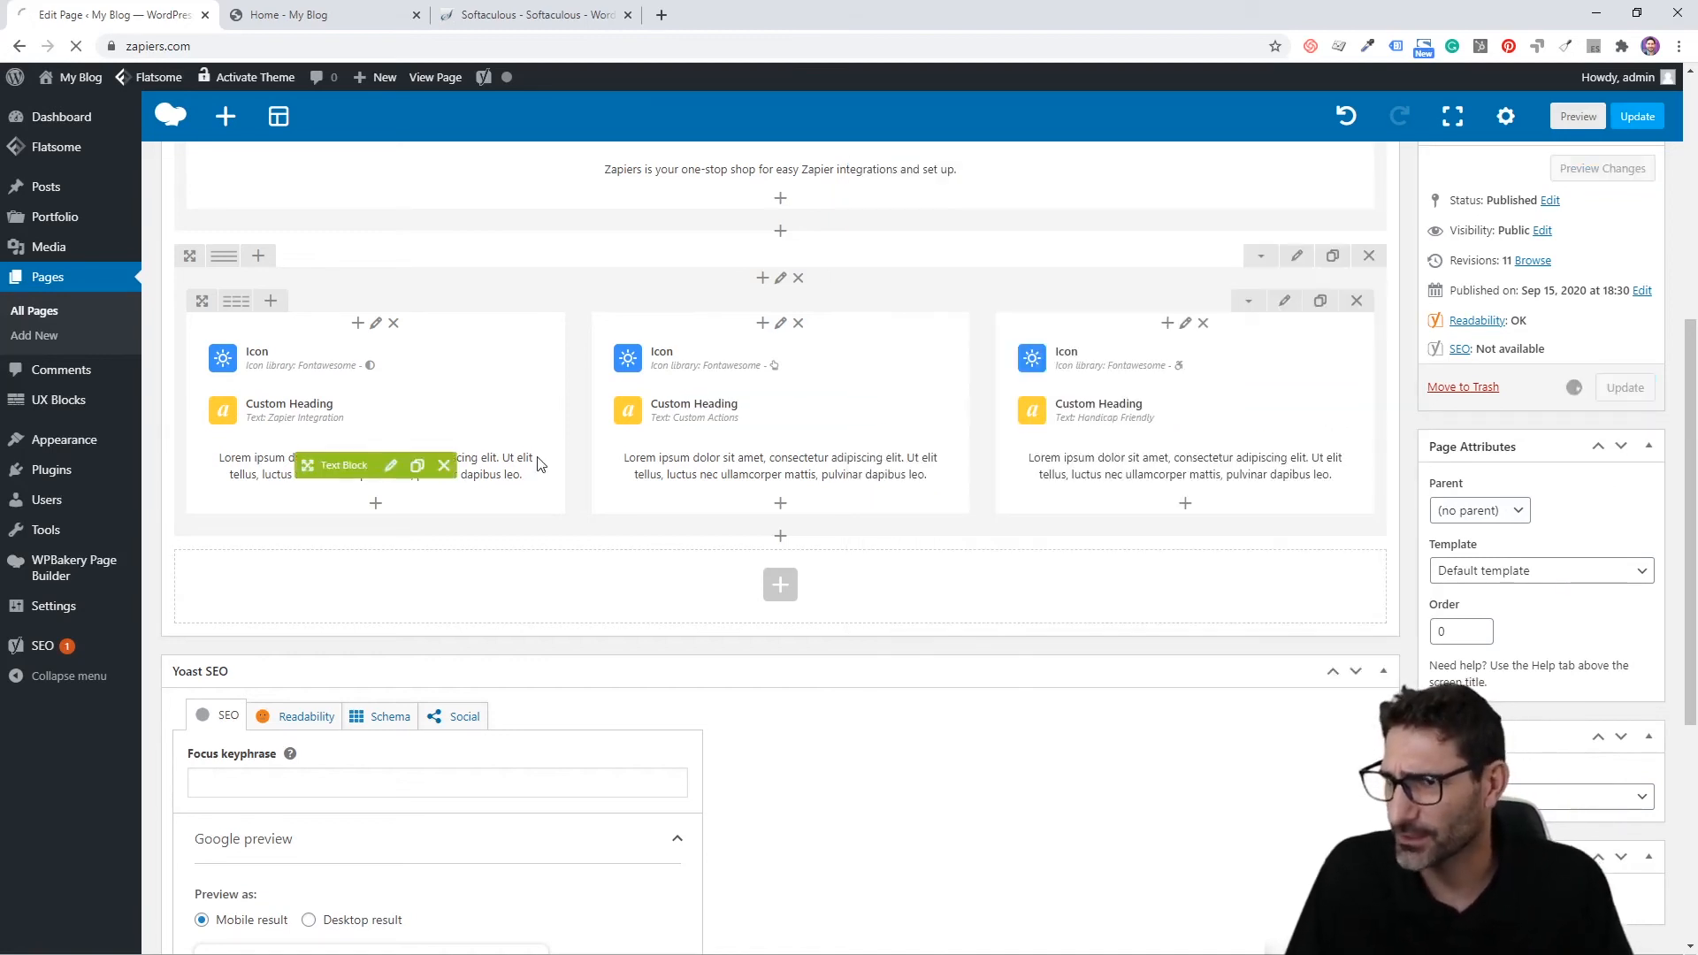
click(295, 15)
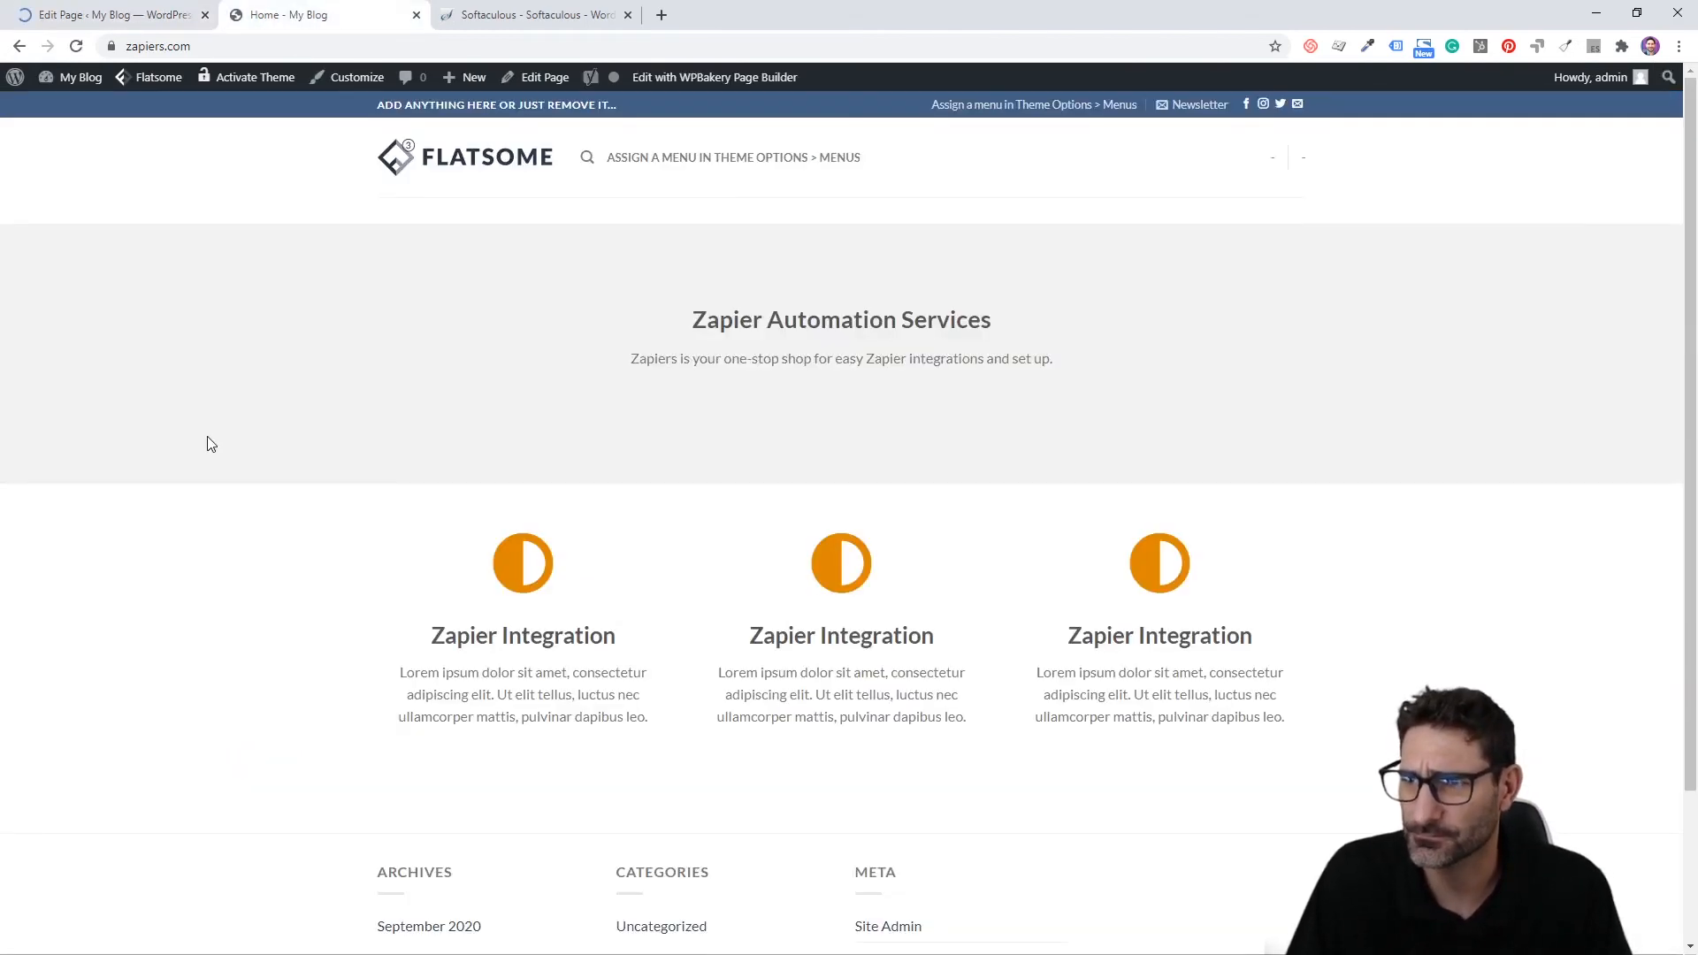
key(F5)
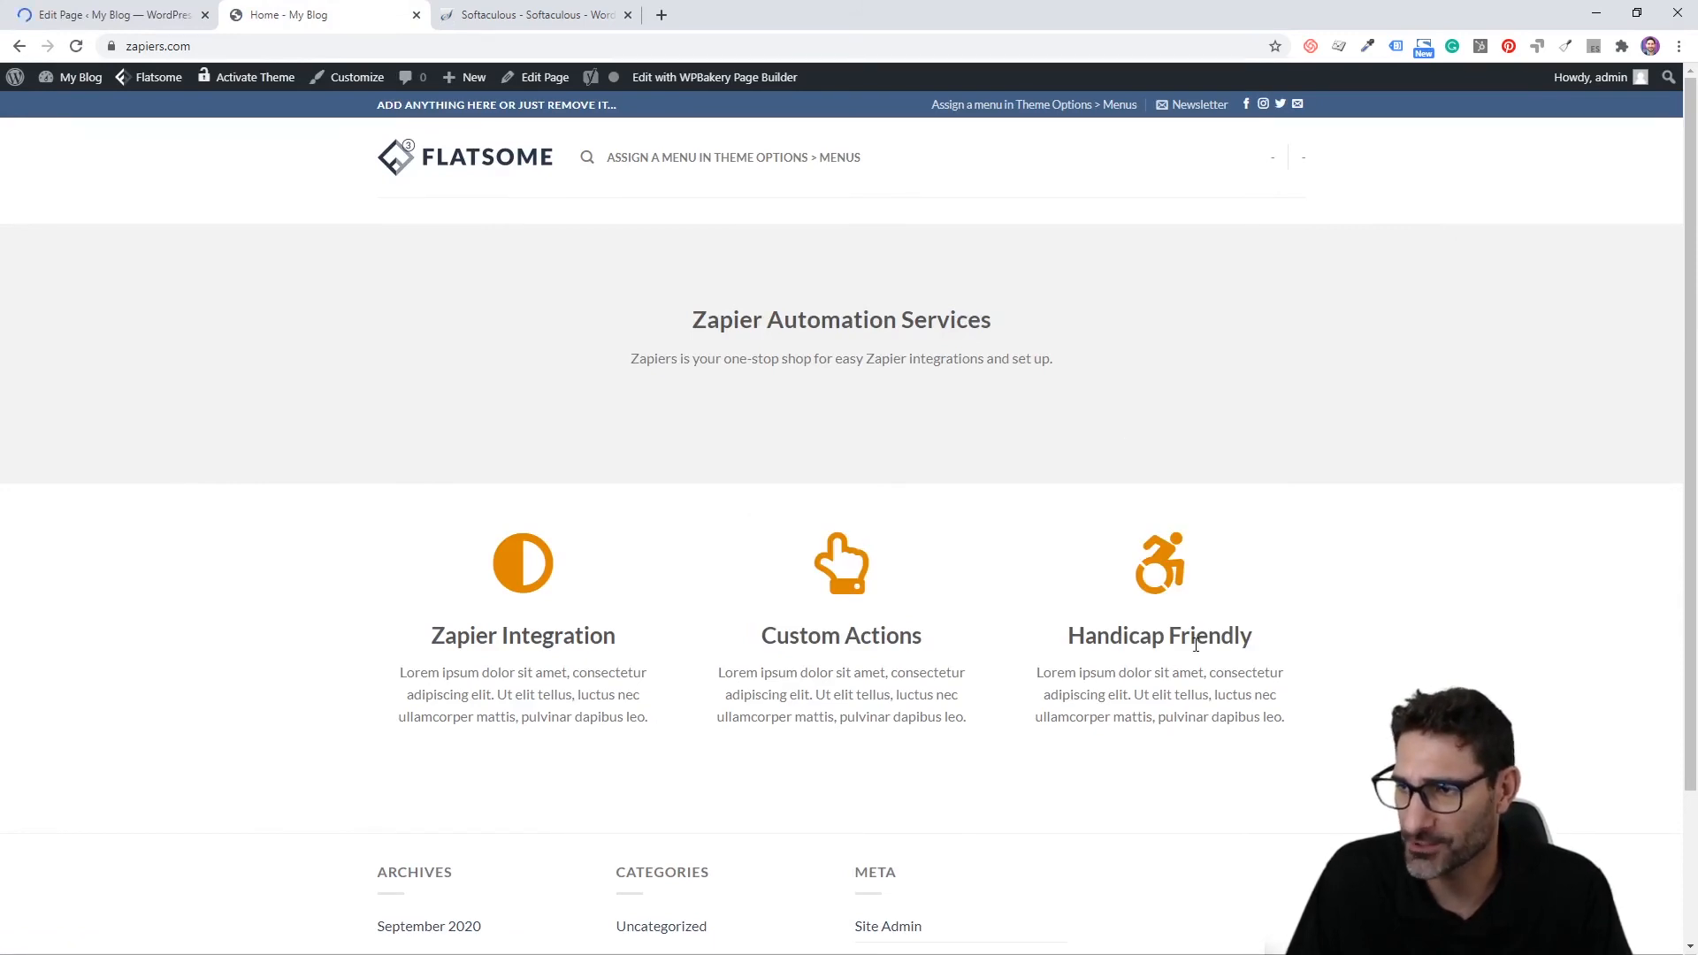
scroll(588, 478, down, 2)
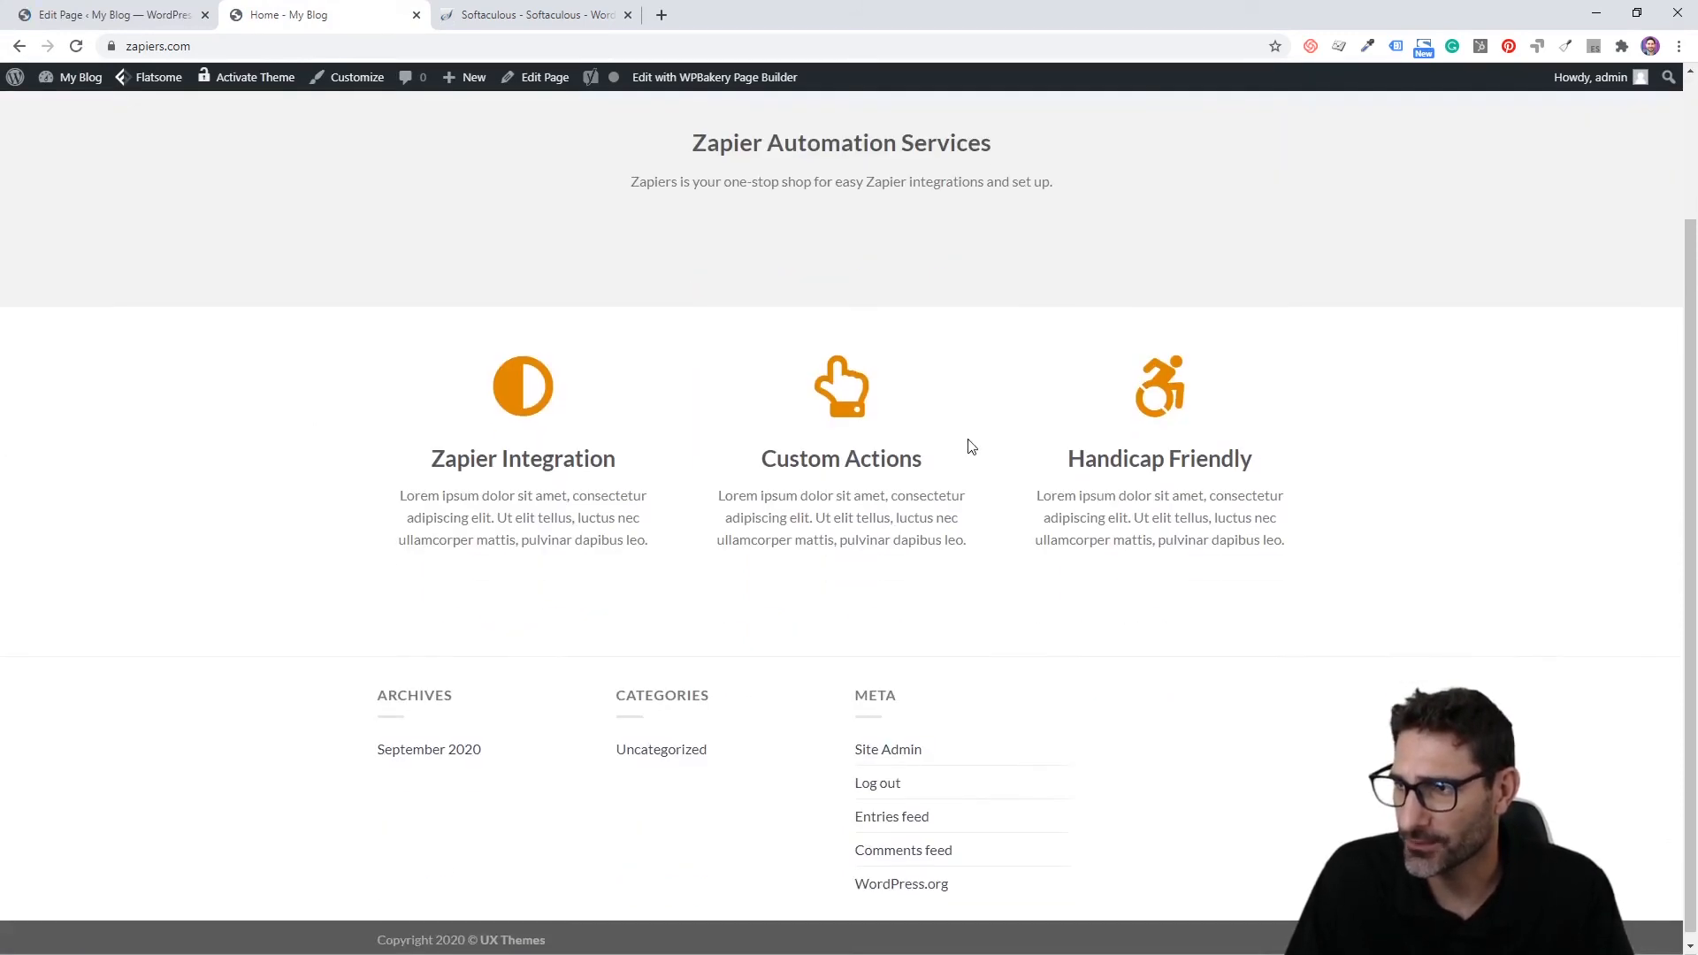
drag(397, 477, 1219, 495)
click(1353, 493)
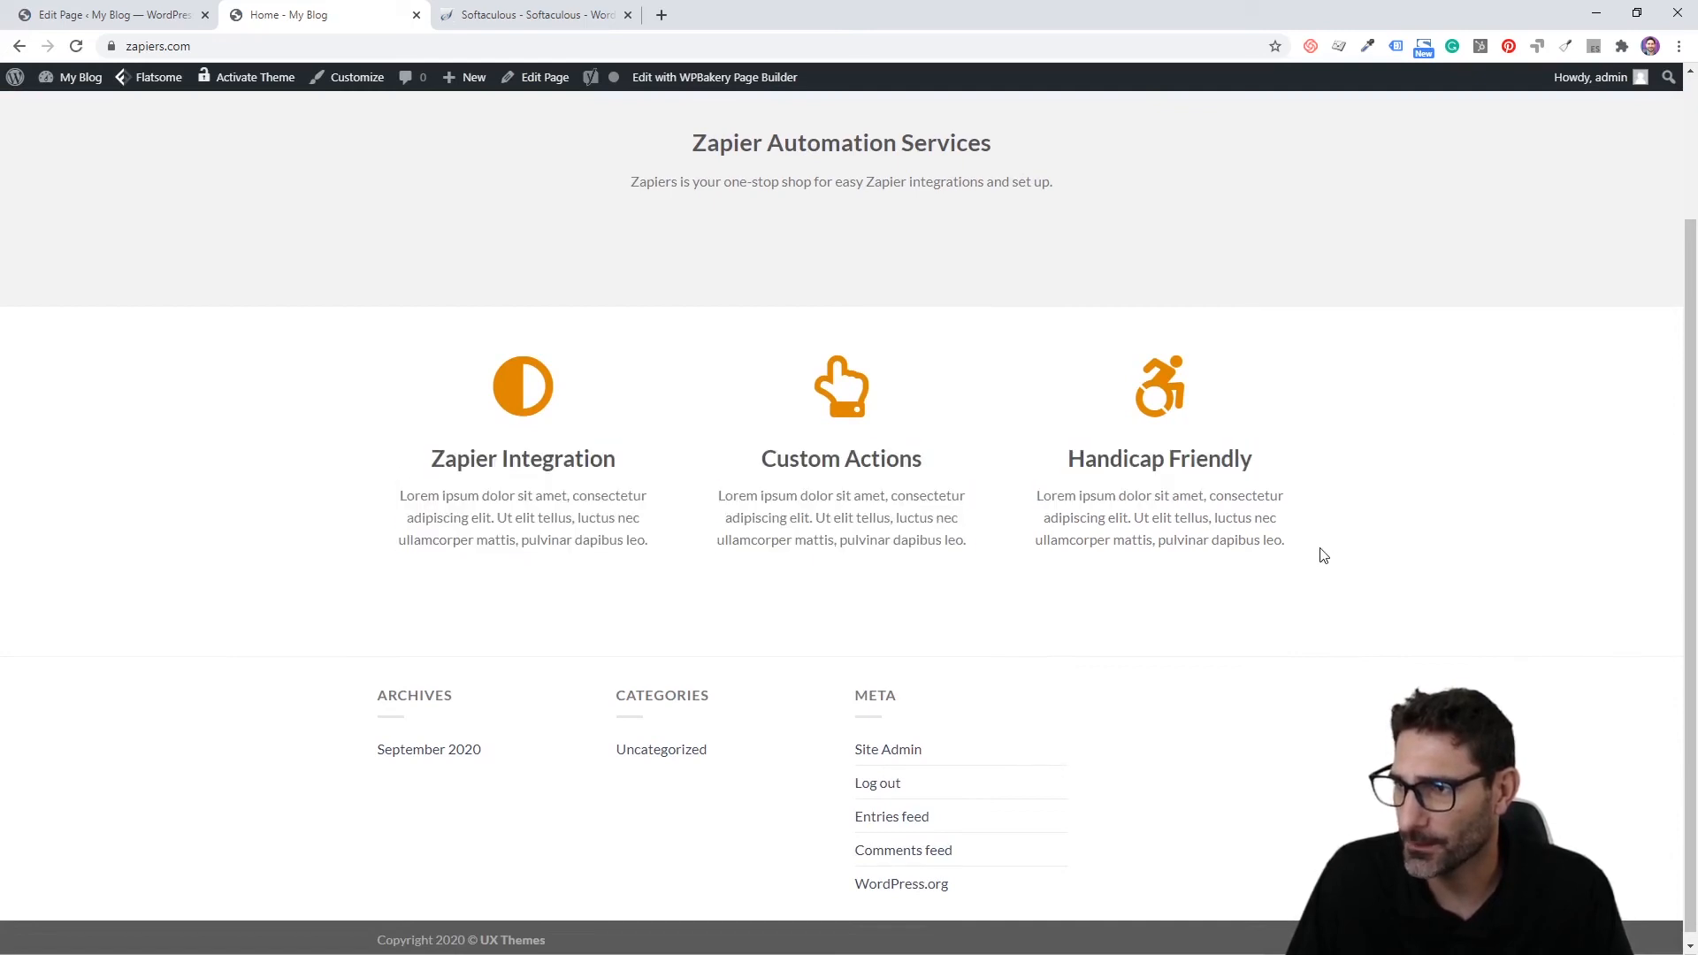
drag(1323, 554, 610, 479)
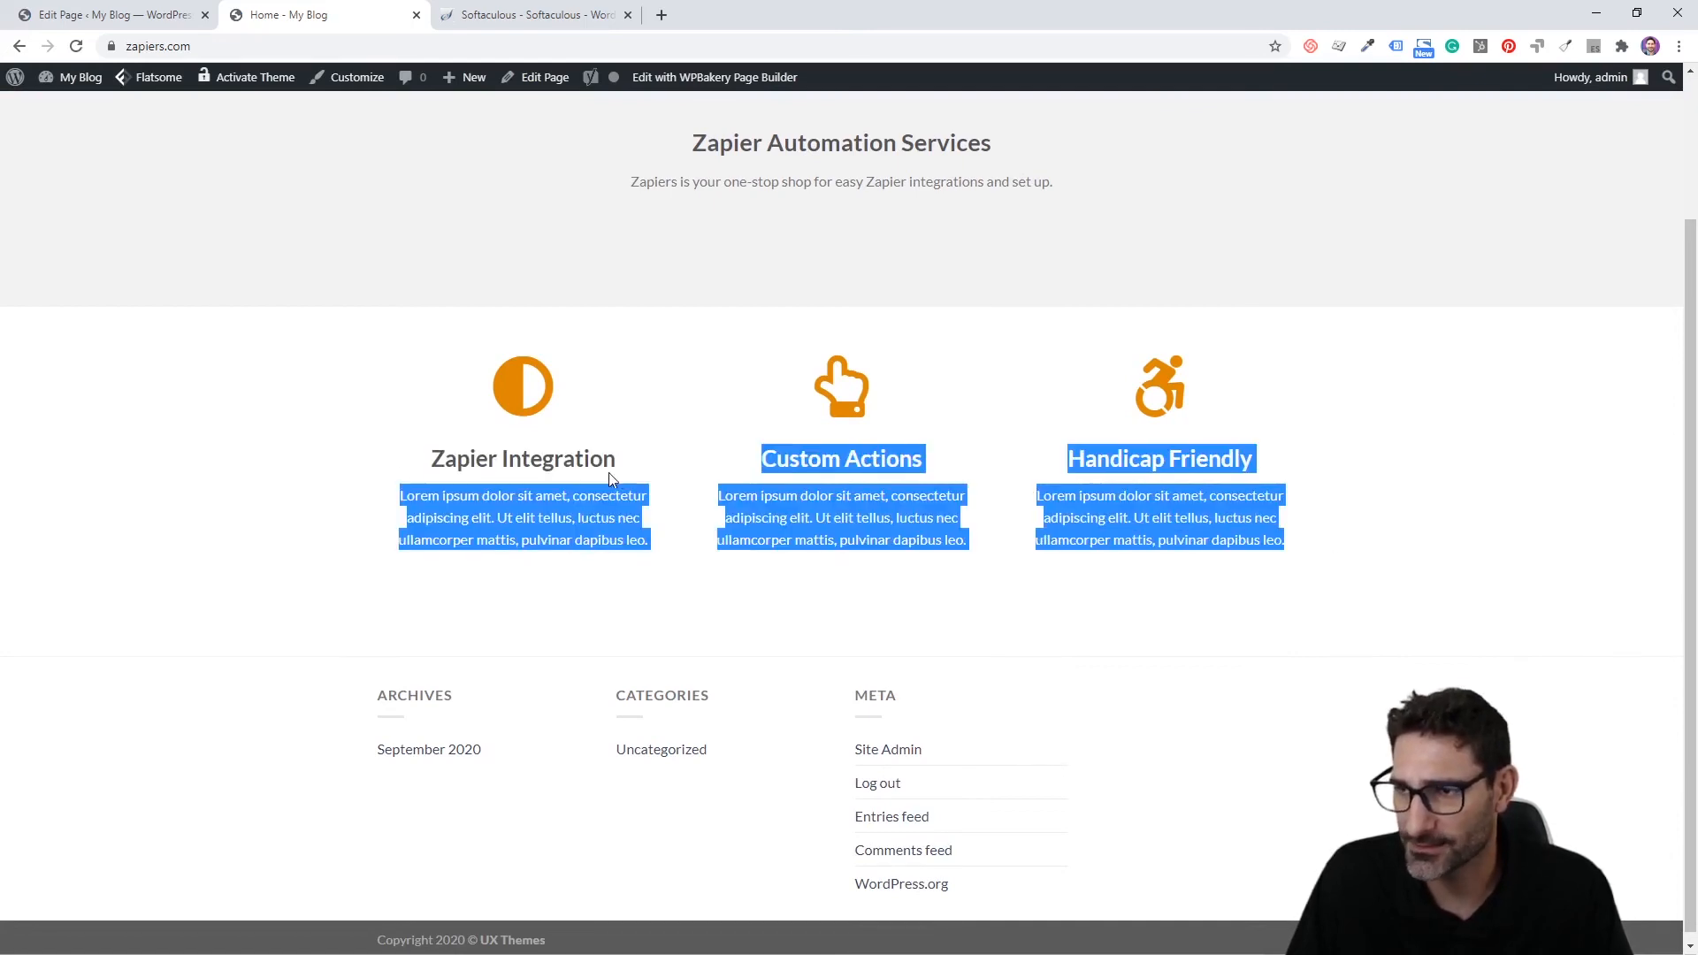
click(124, 13)
Step: Add a new row below the services row, with an inner row split into two-thirds and one-third columns
scroll(492, 320, down, 6)
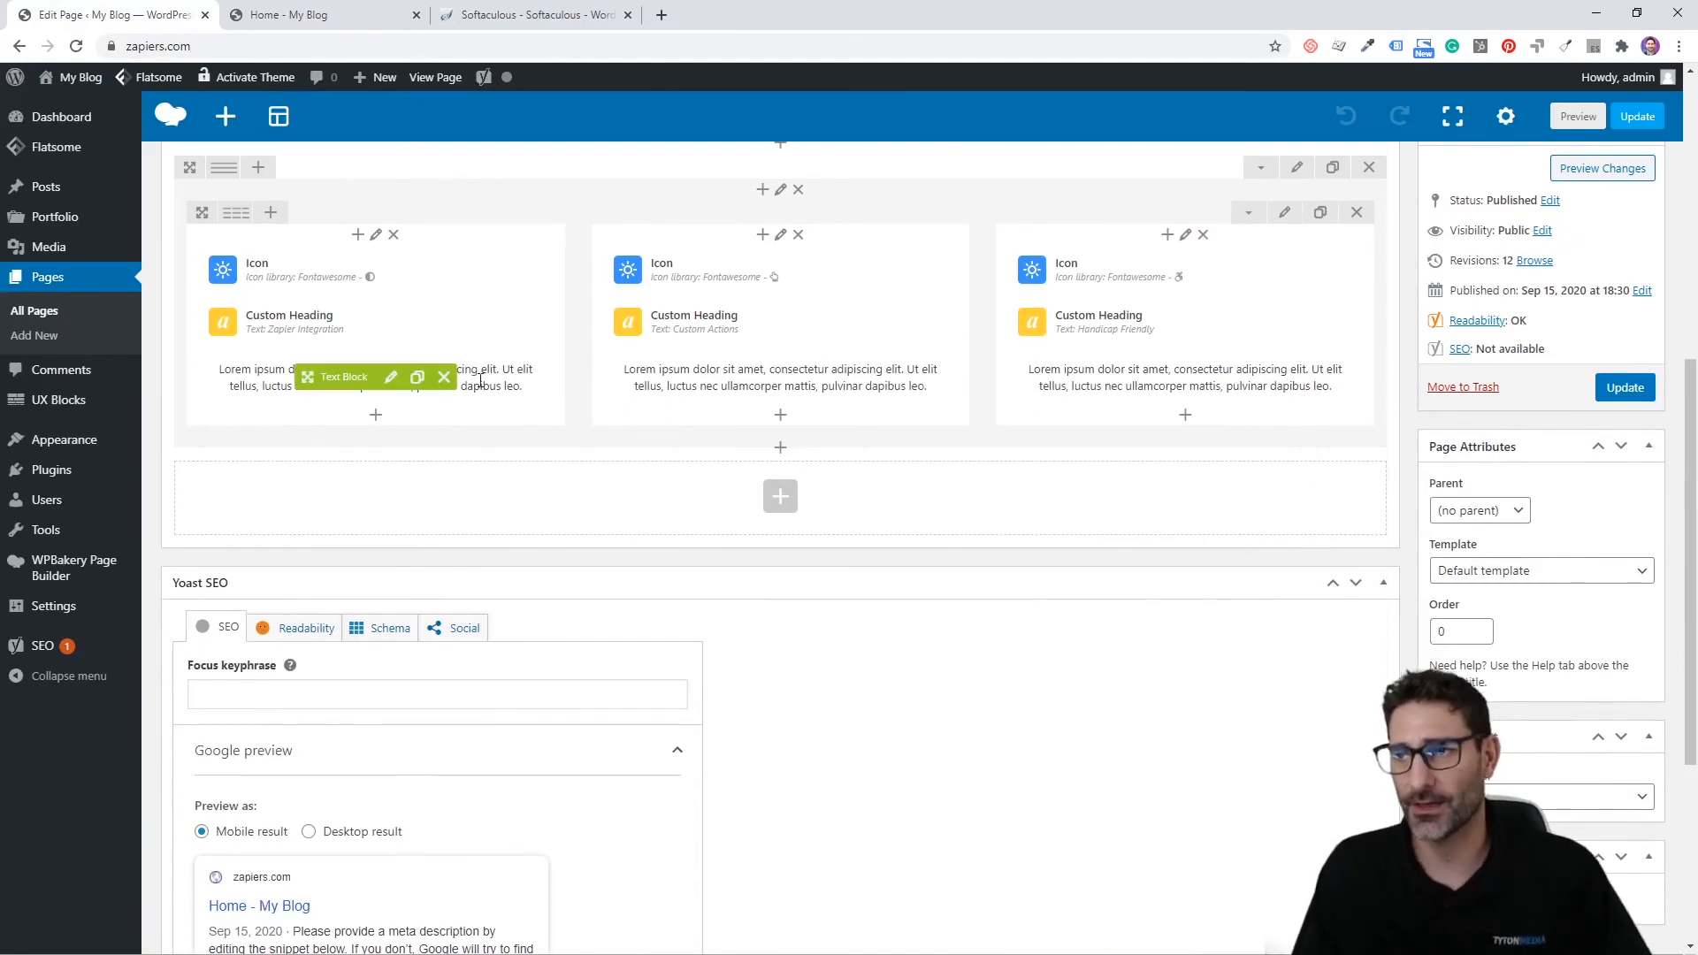
click(778, 497)
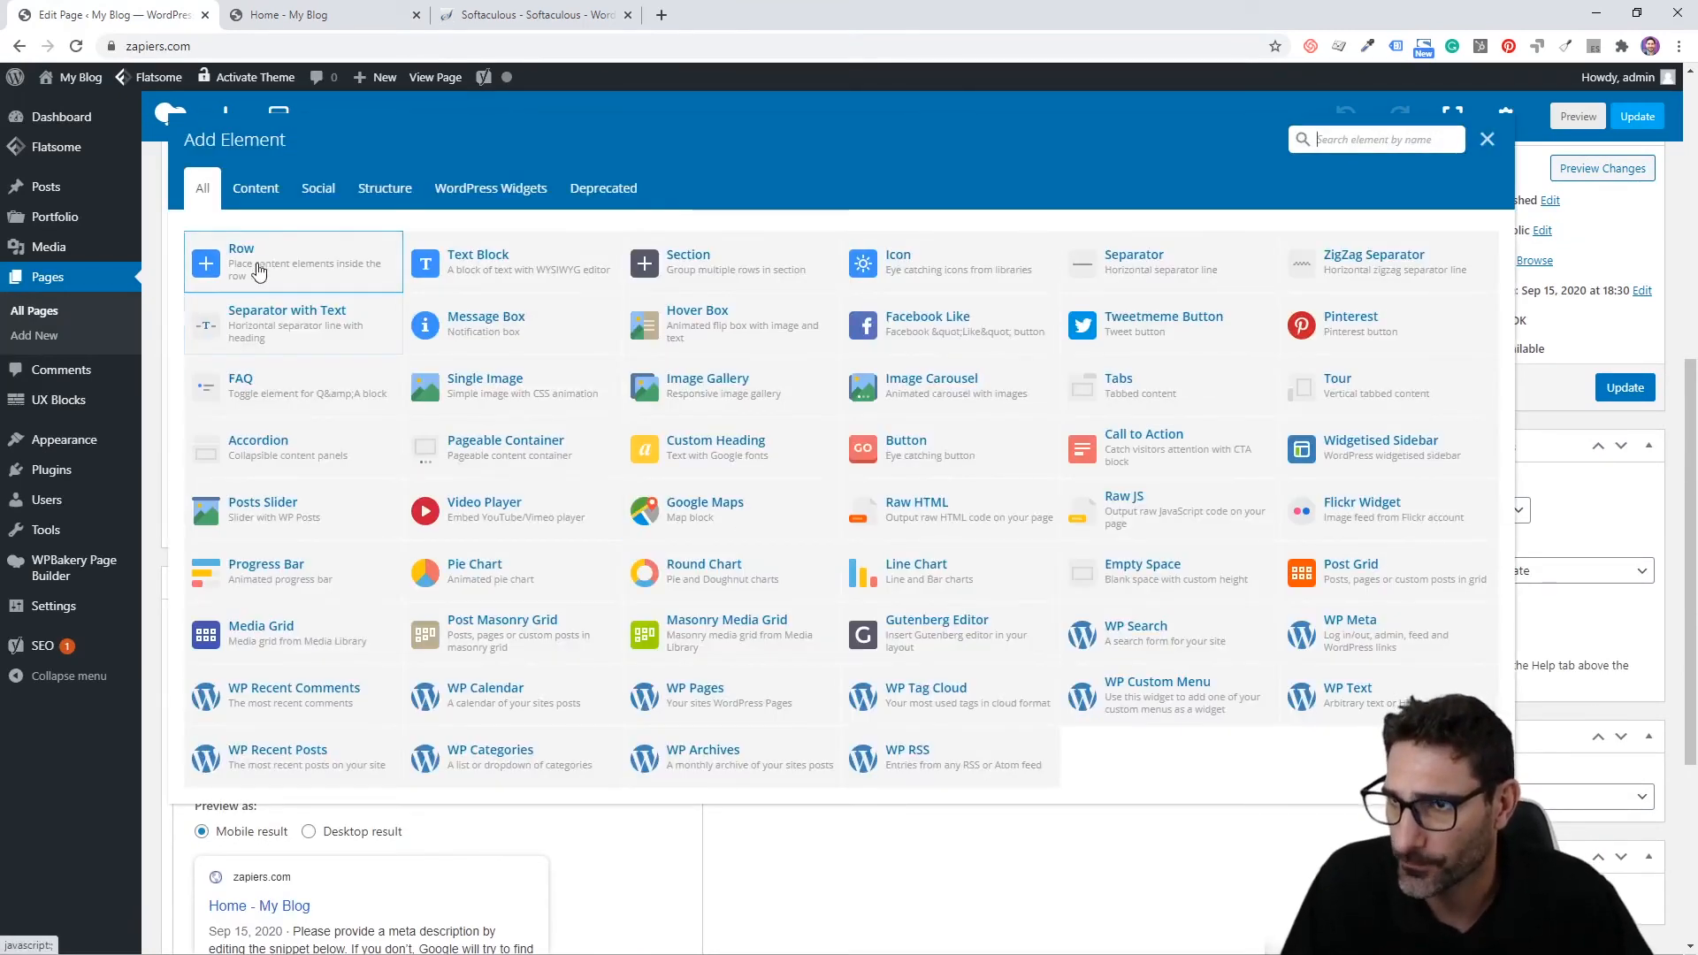
click(253, 263)
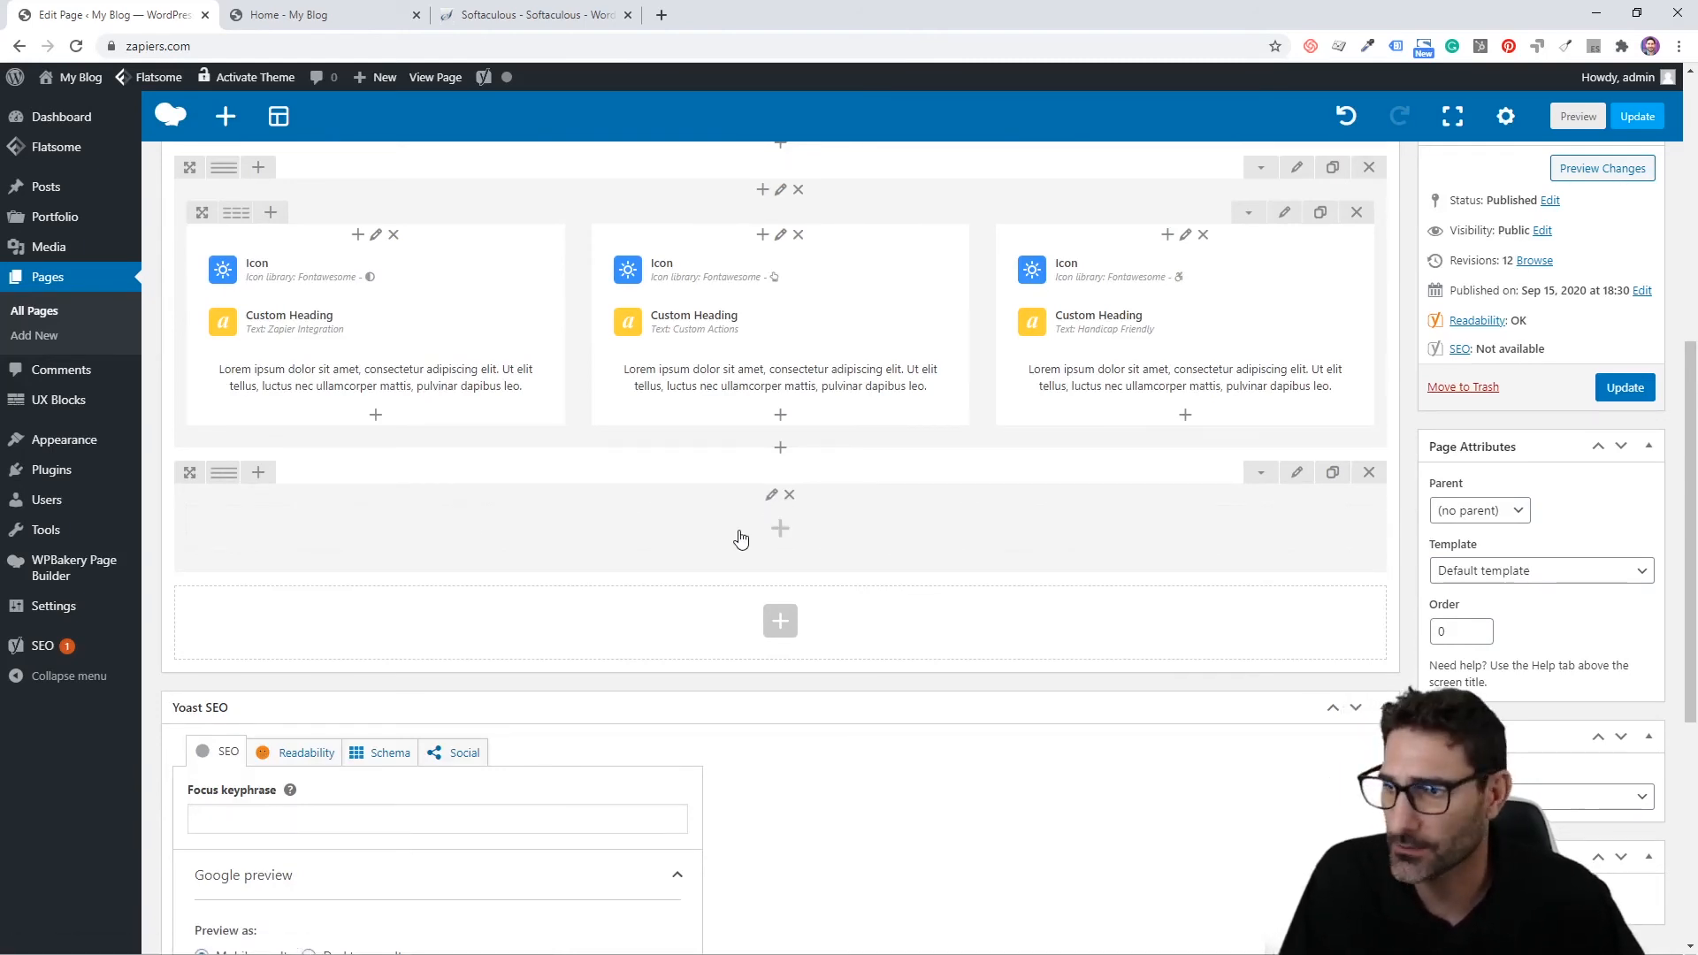
click(780, 529)
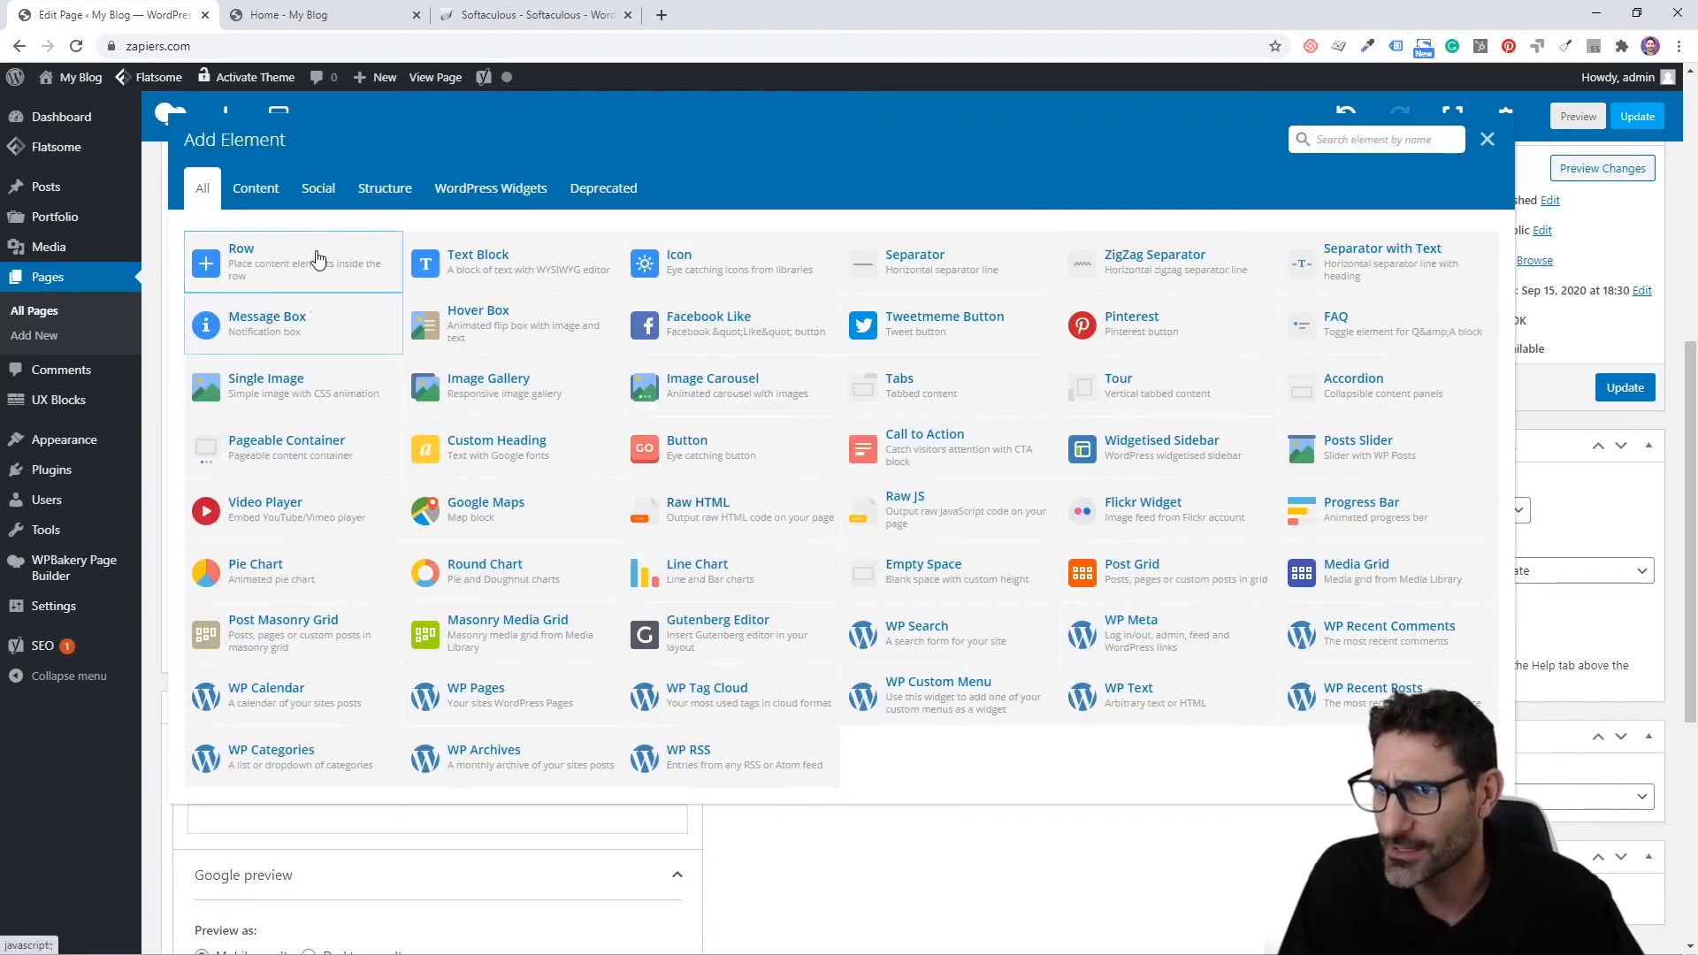
click(314, 259)
mouse_move(232, 522)
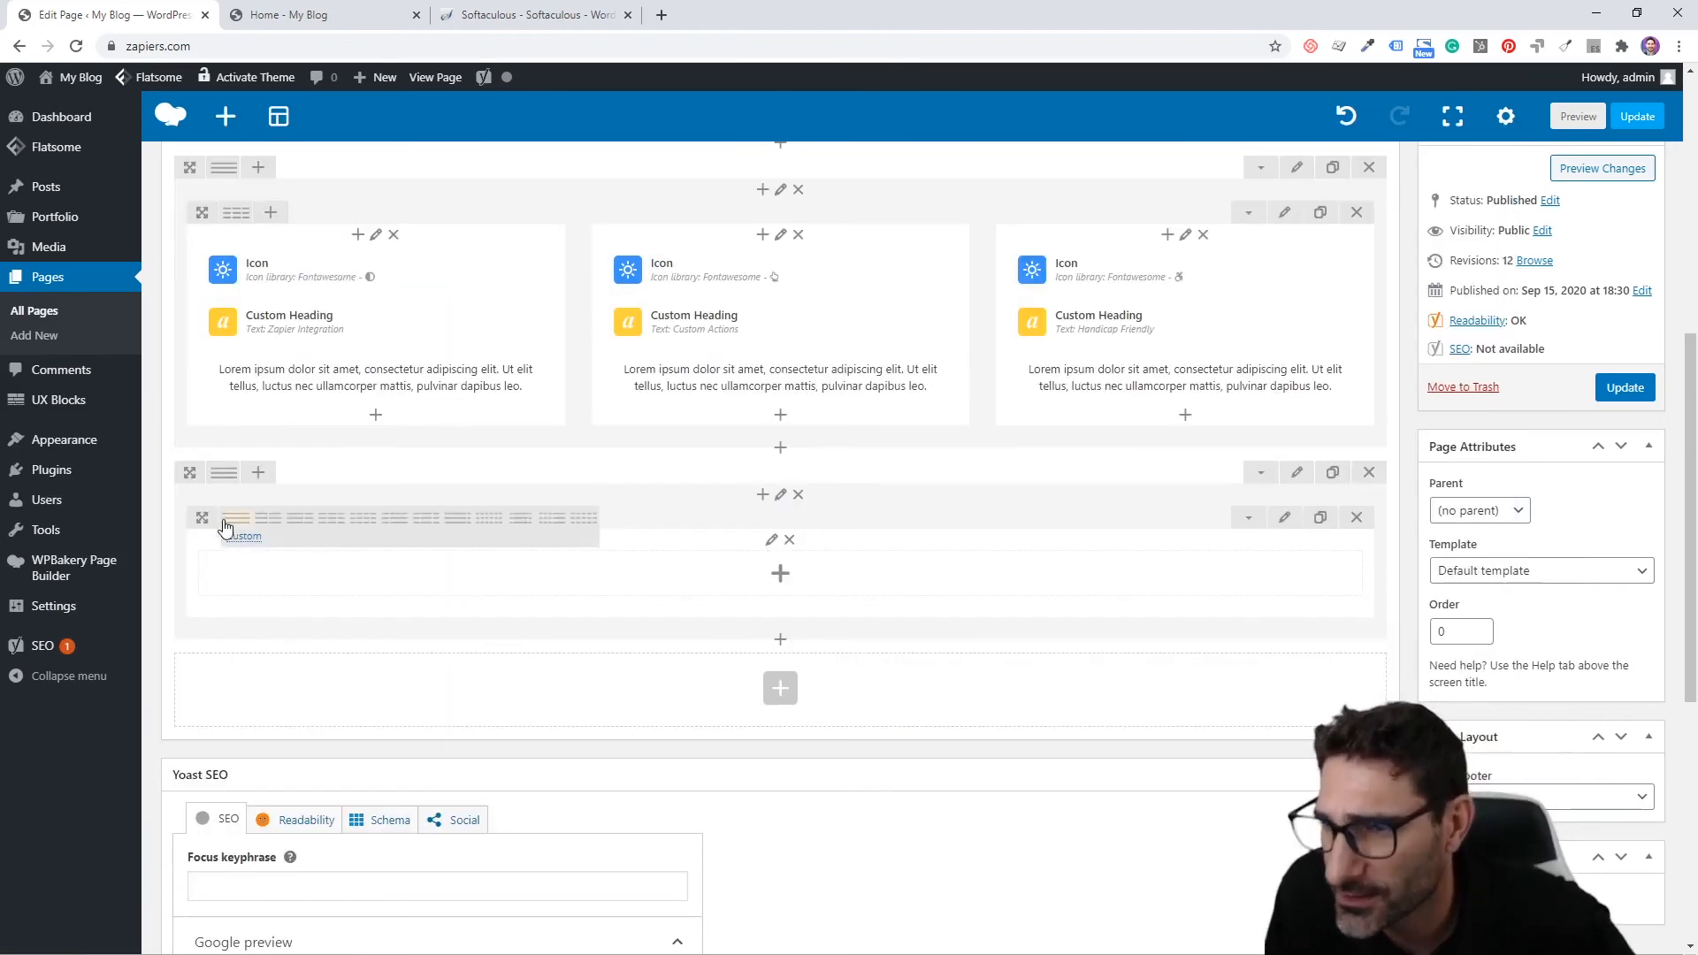
click(300, 524)
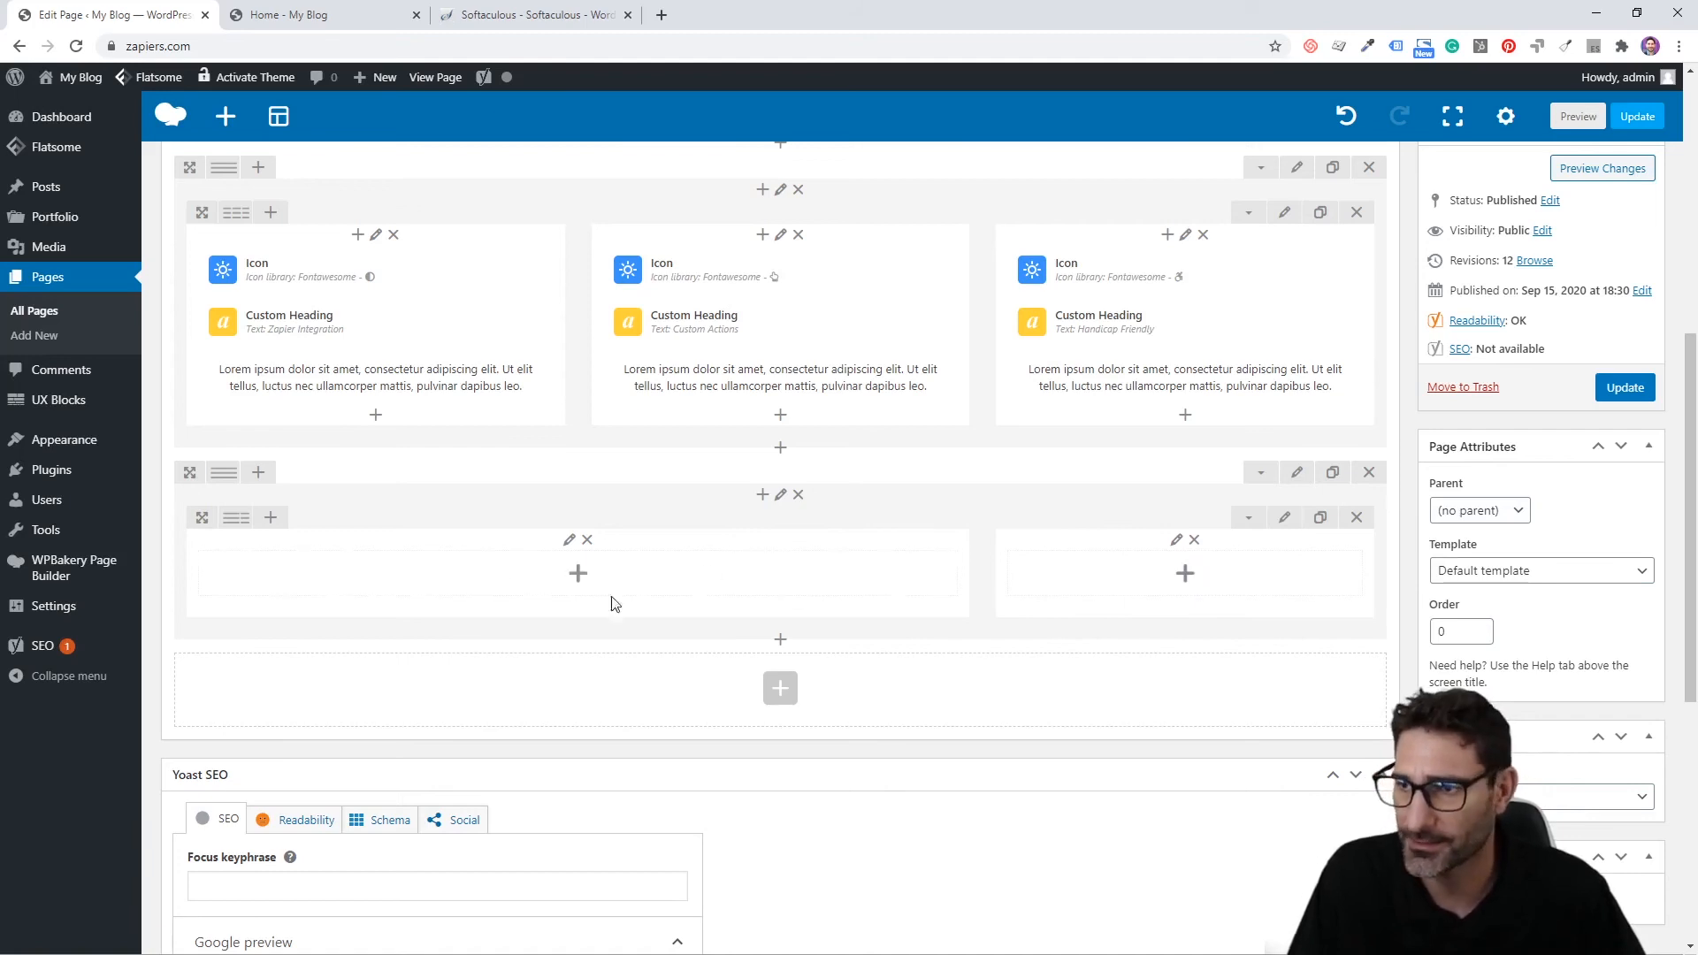
Step: Add a Custom Heading reading "More About Zapiers" to the new row's wide column and save it
click(559, 573)
click(716, 390)
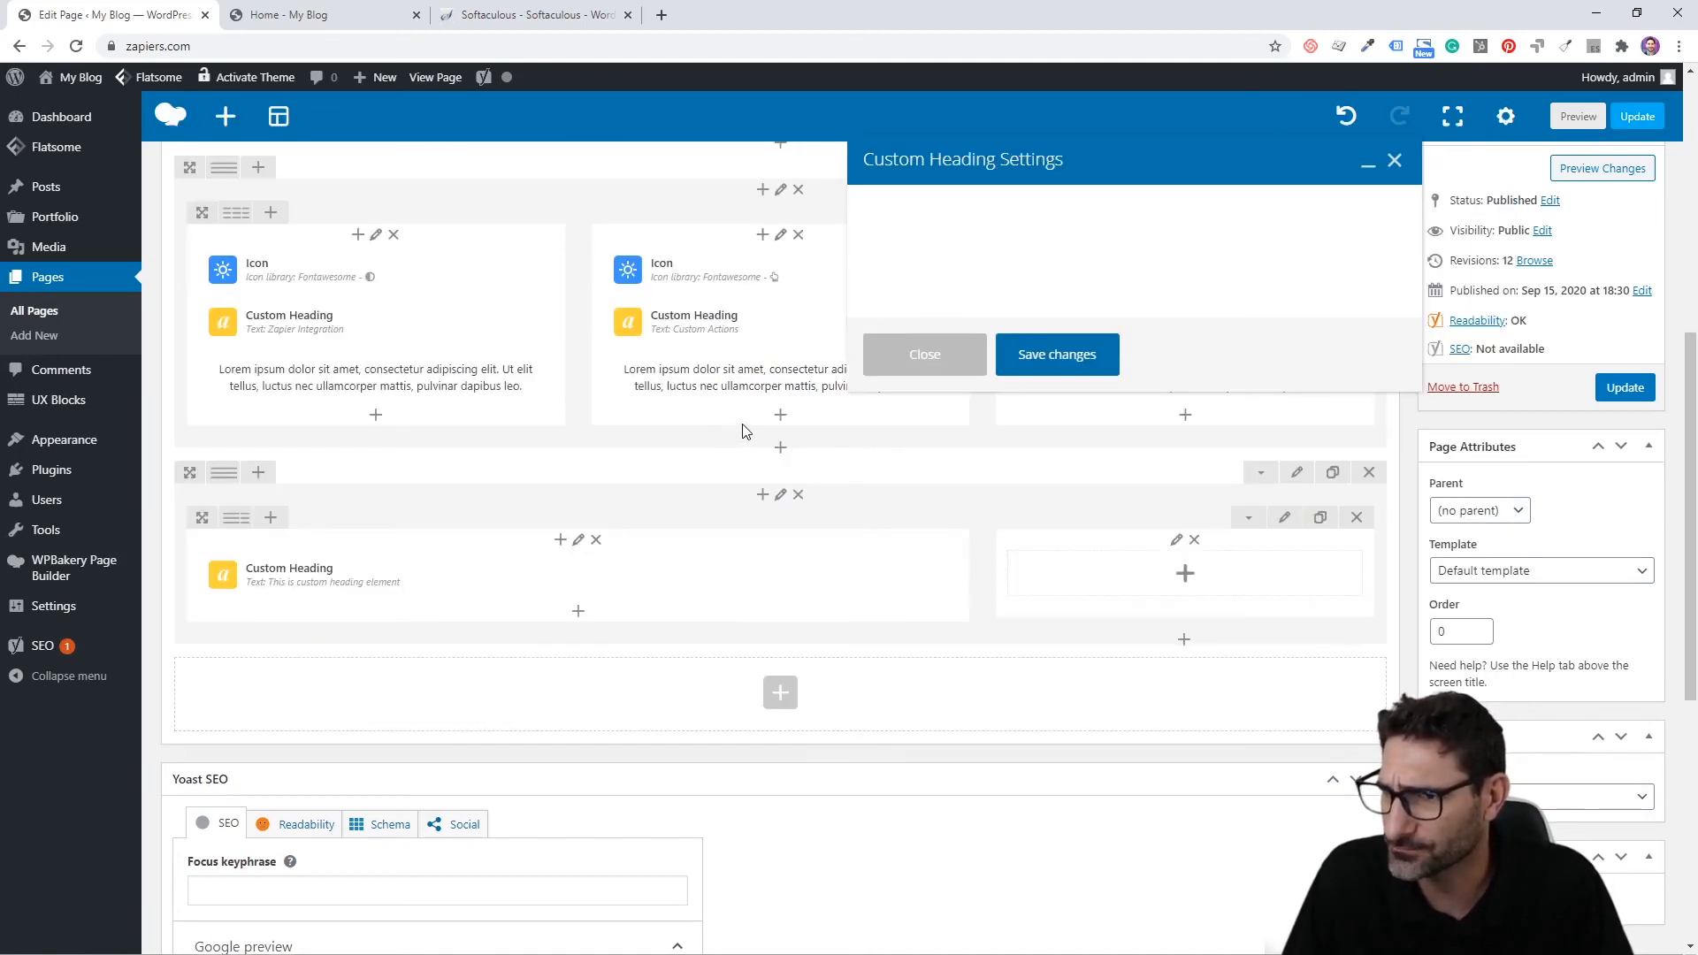
triple_click(1002, 397)
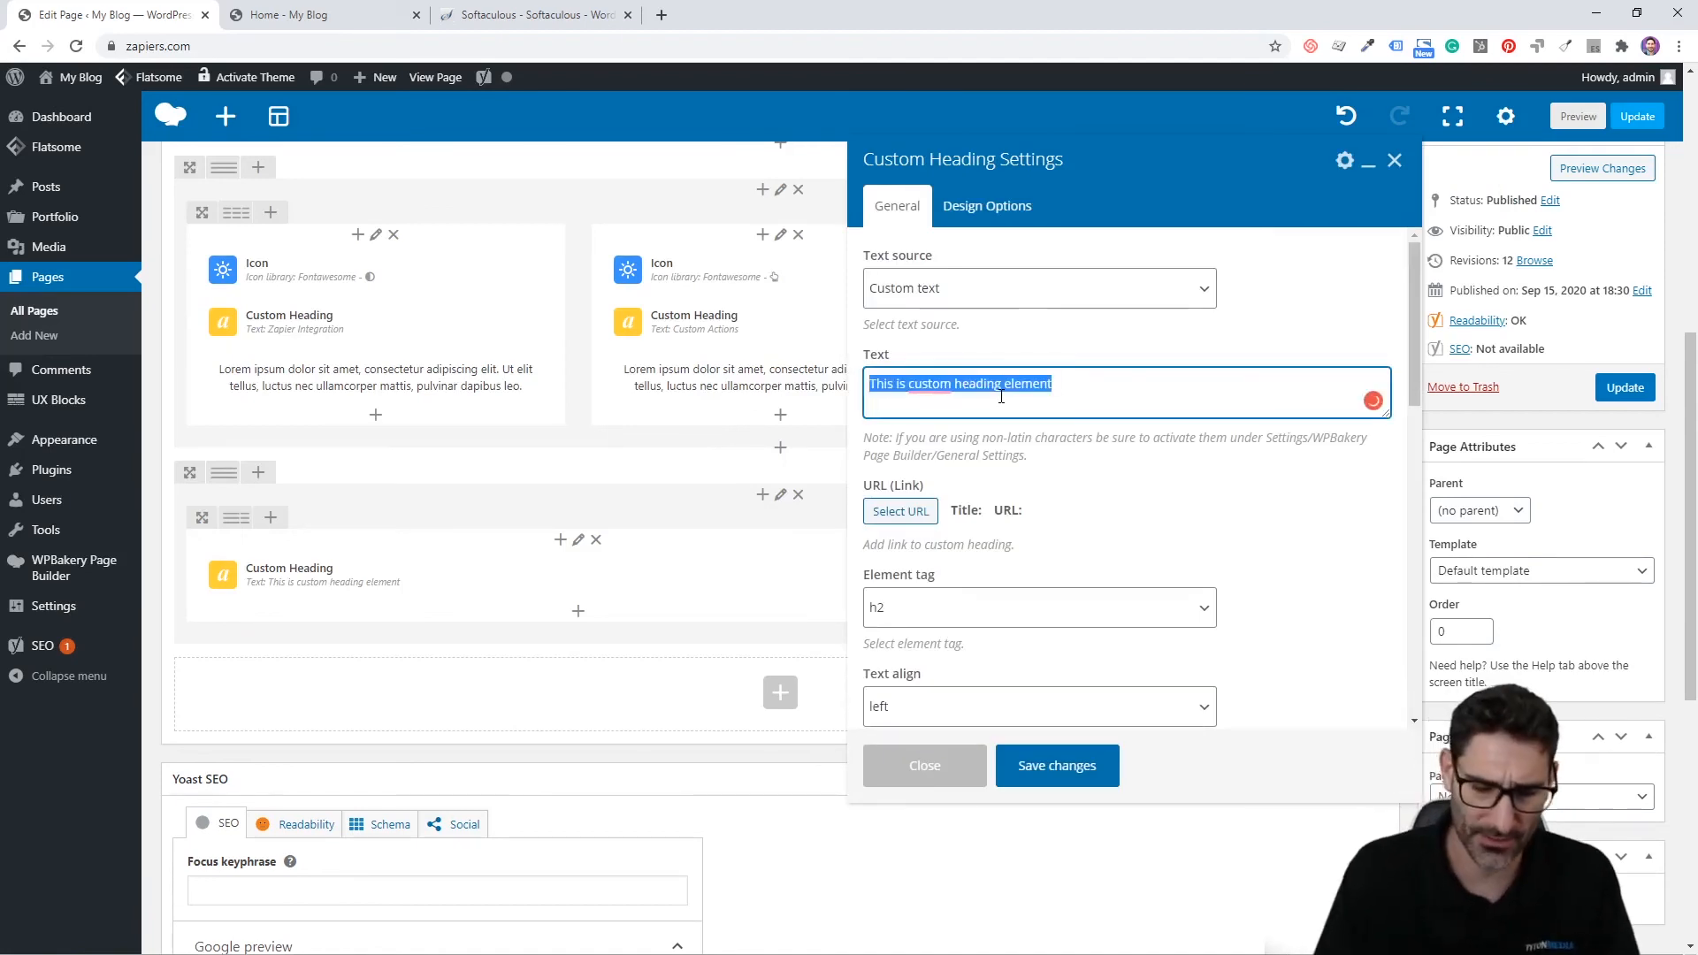
text(M)
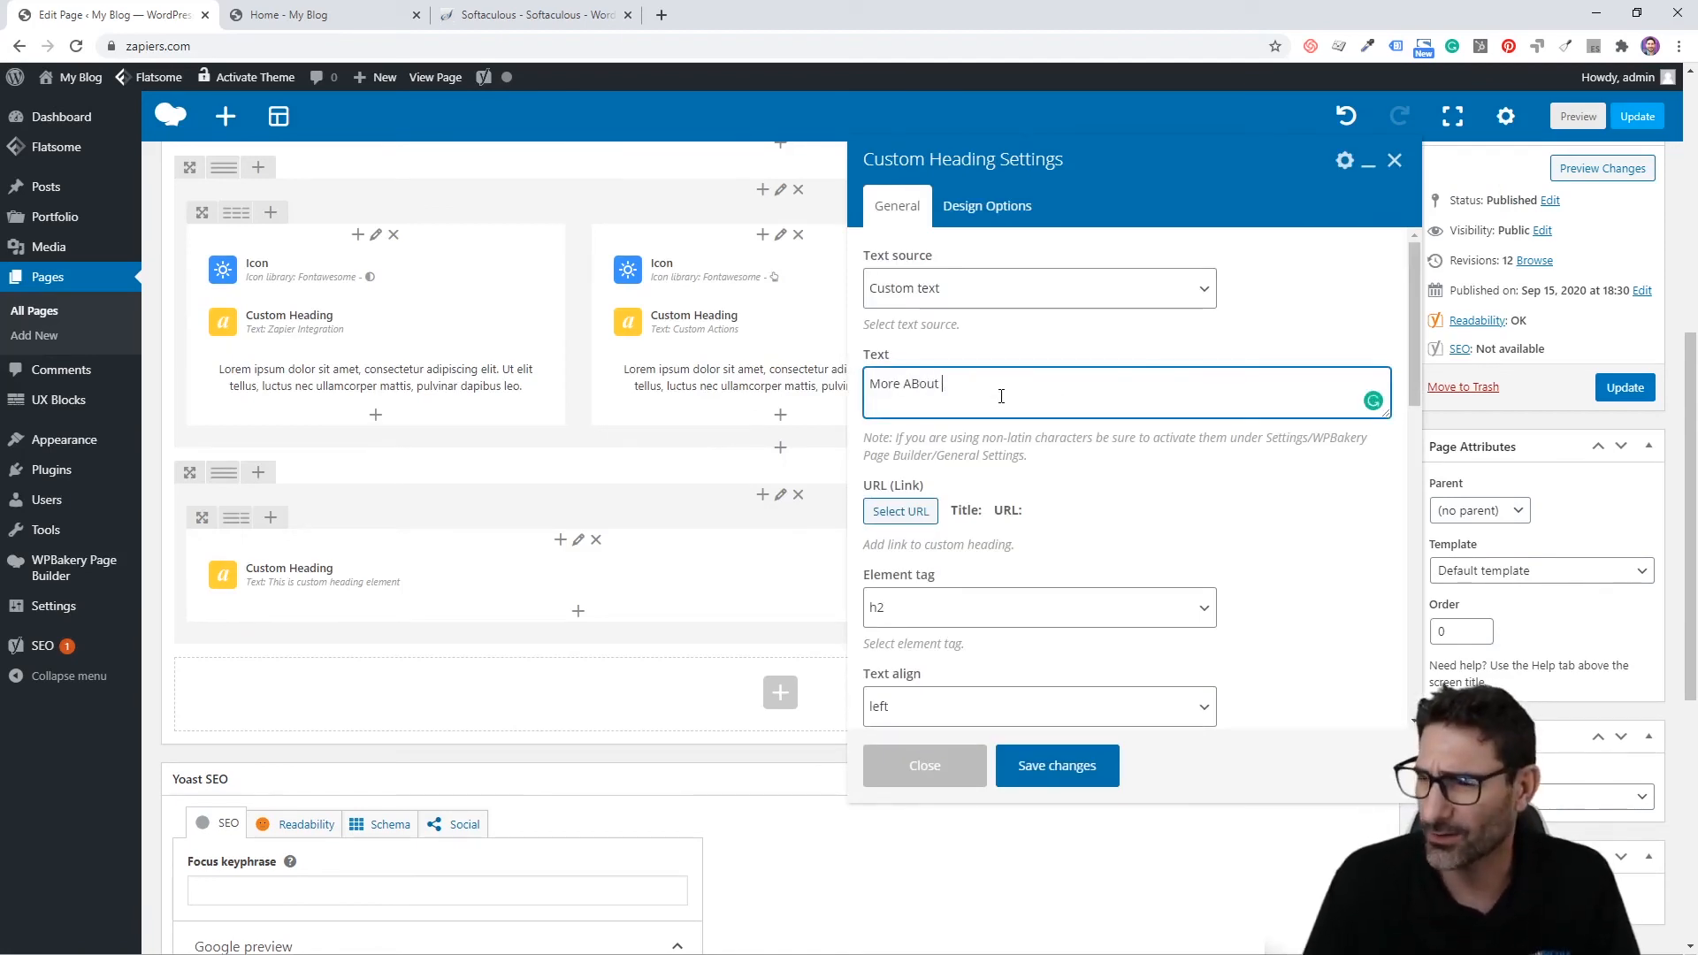
text(ore ABout)
key(BackSpace)
key(BackSpace)
text(bout Za)
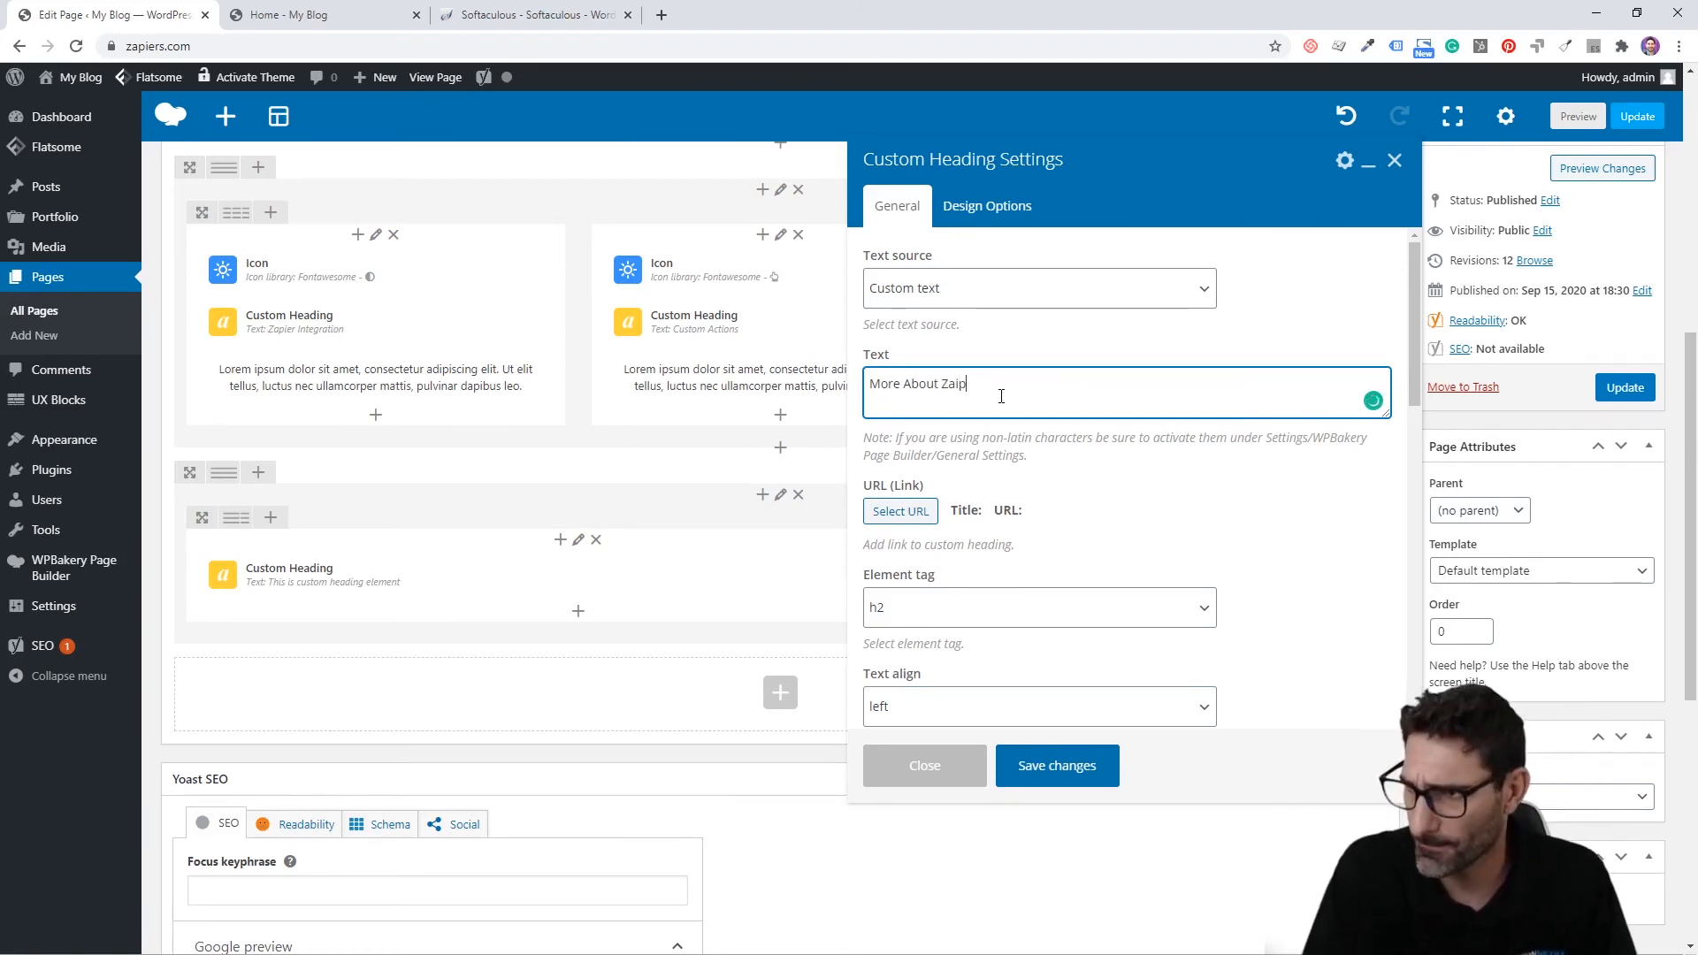
scroll(1017, 575, down, 4)
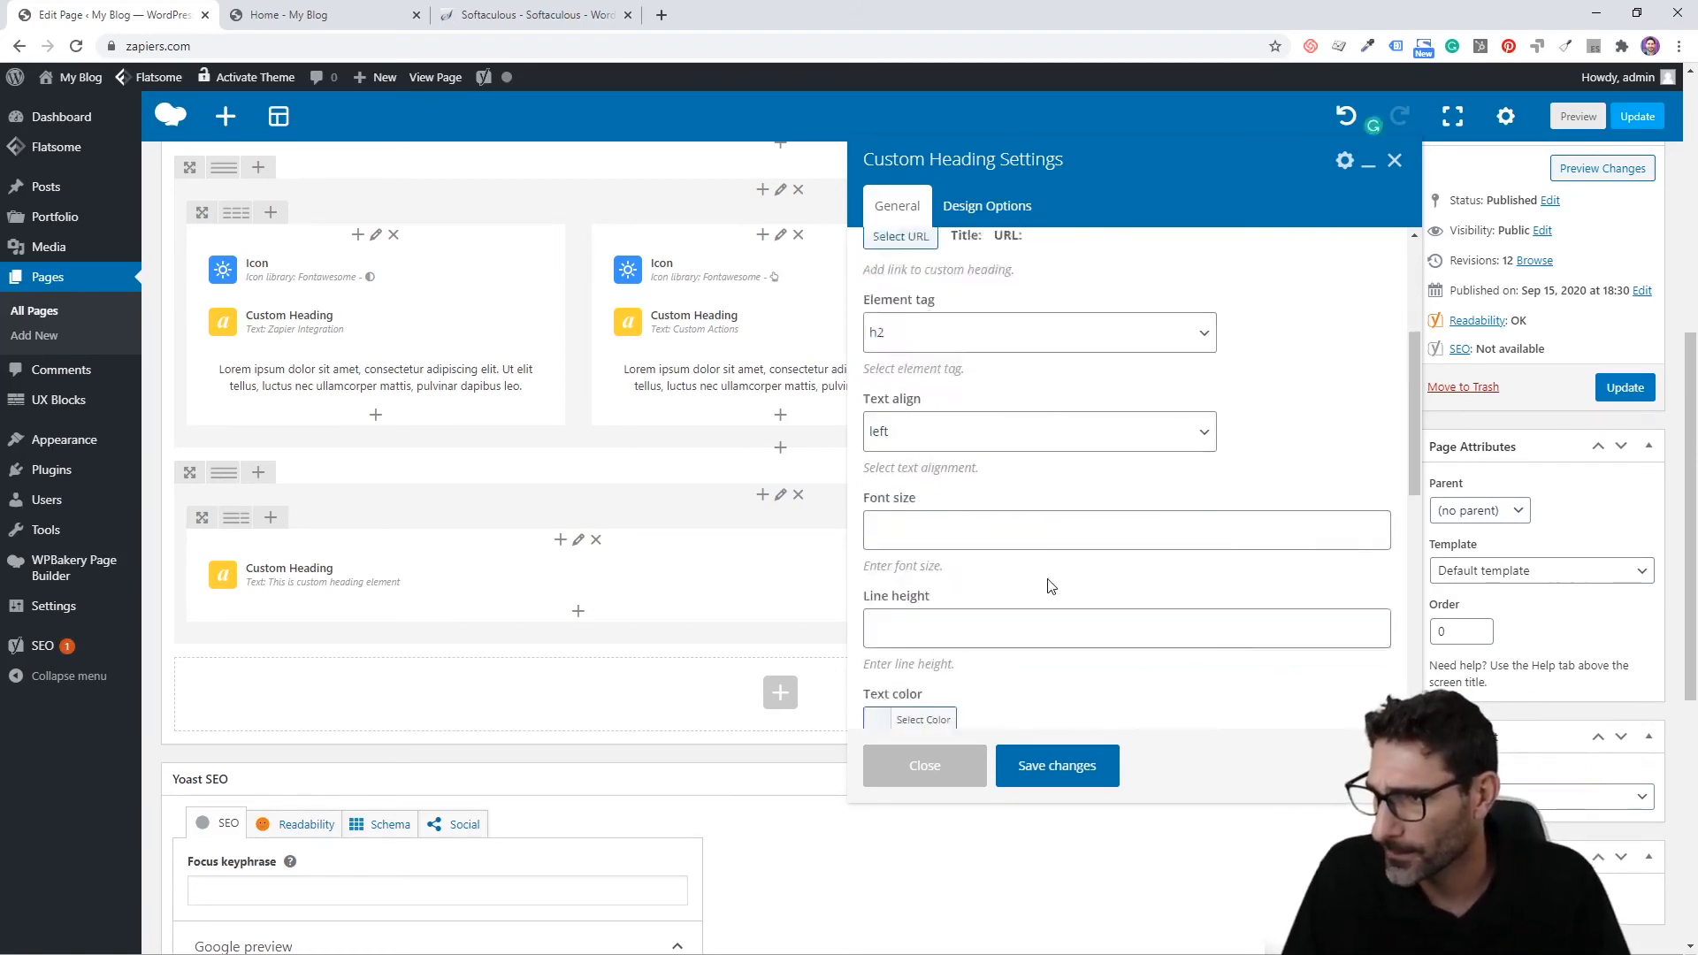
click(1081, 782)
Step: Add a Text Block under the More About Zapiers heading, repeat its placeholder paragraph to make three paragraphs, and save it
click(579, 611)
text(te)
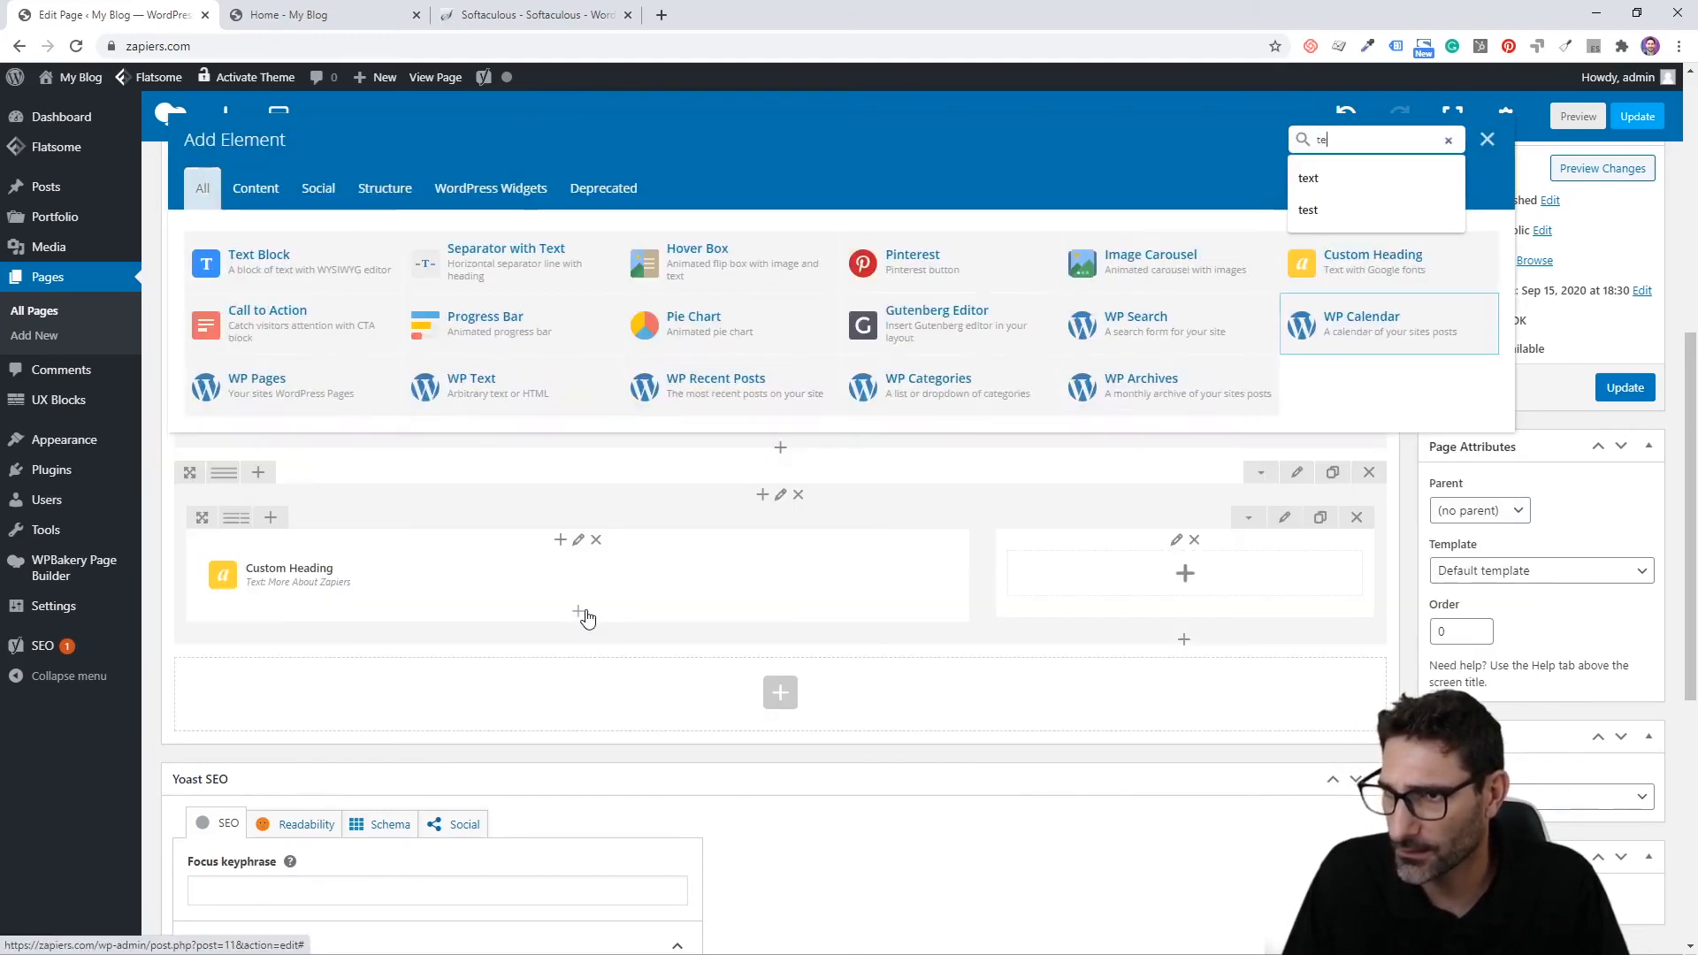
text(xt)
click(269, 263)
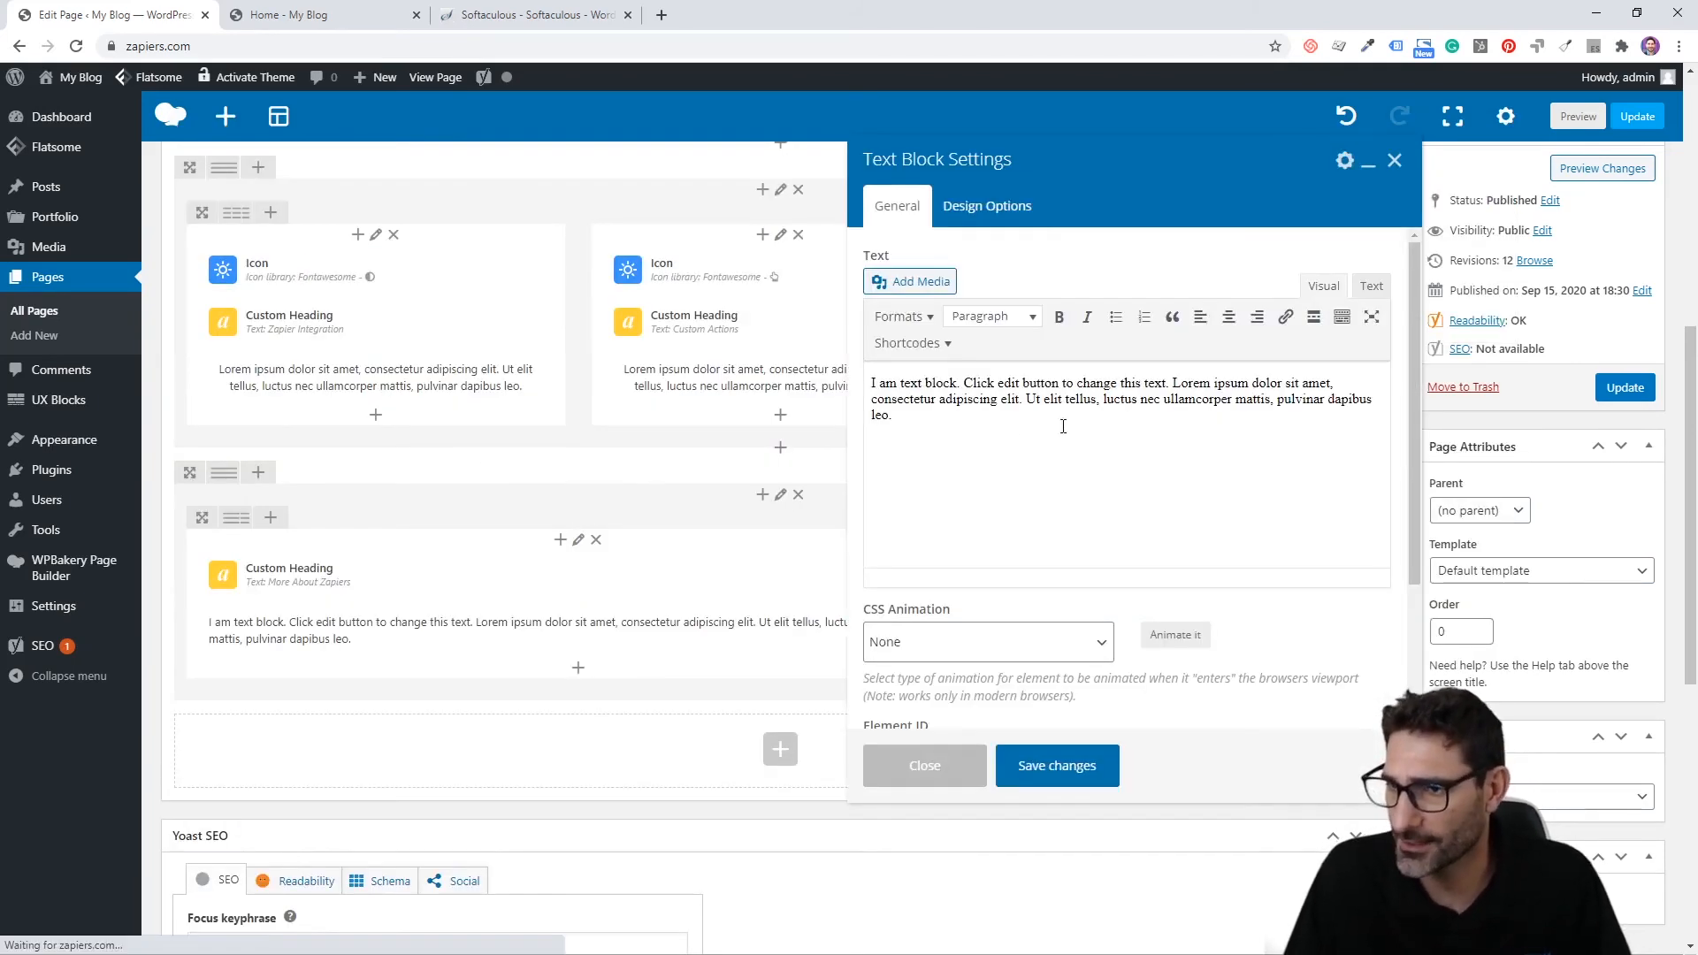
triple_click(997, 428)
key(ctrl+c)
click(1000, 431)
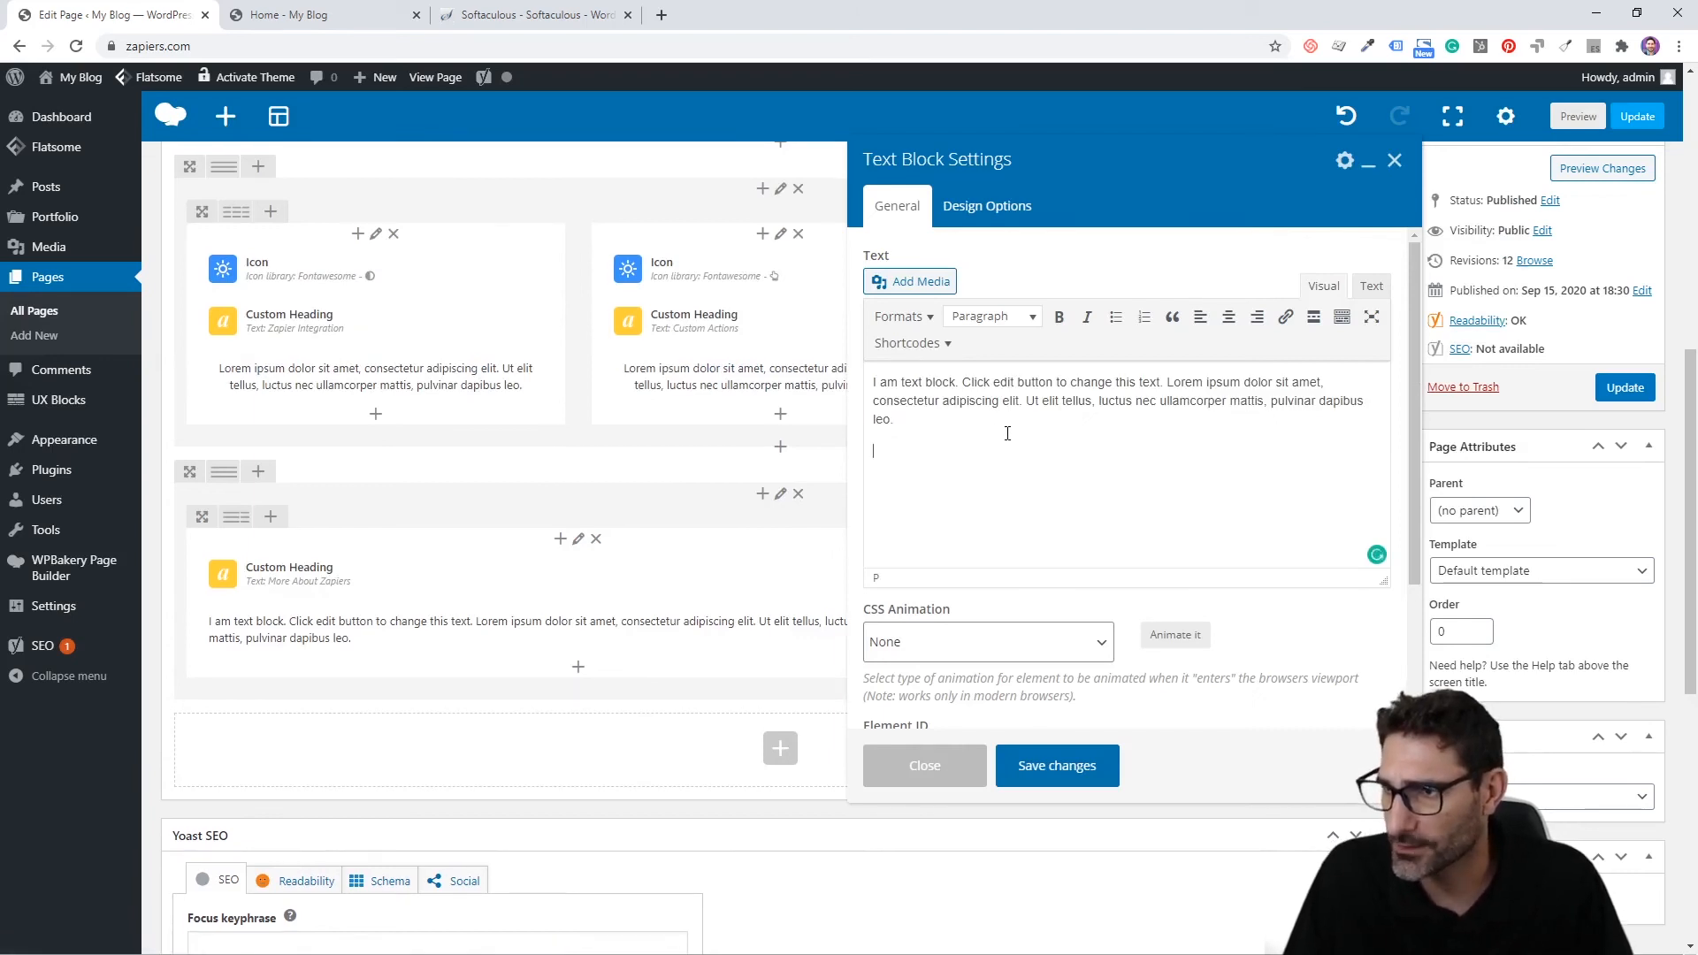
key(ctrl+v)
key(ctrl+v)
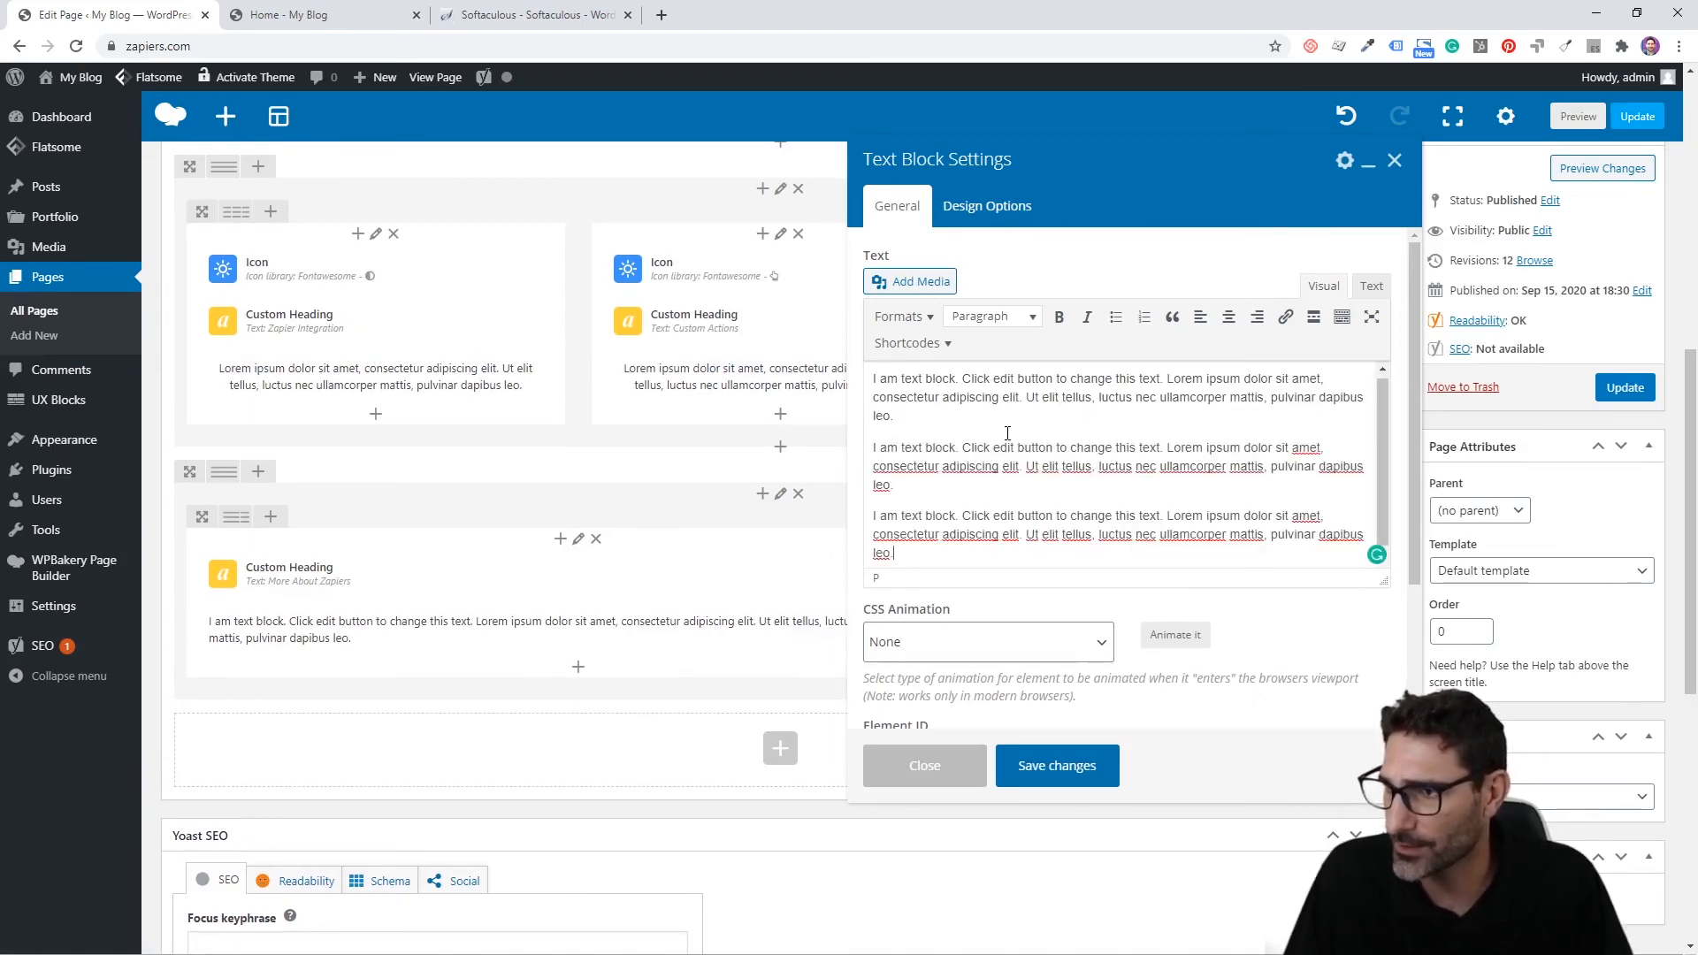
click(1086, 781)
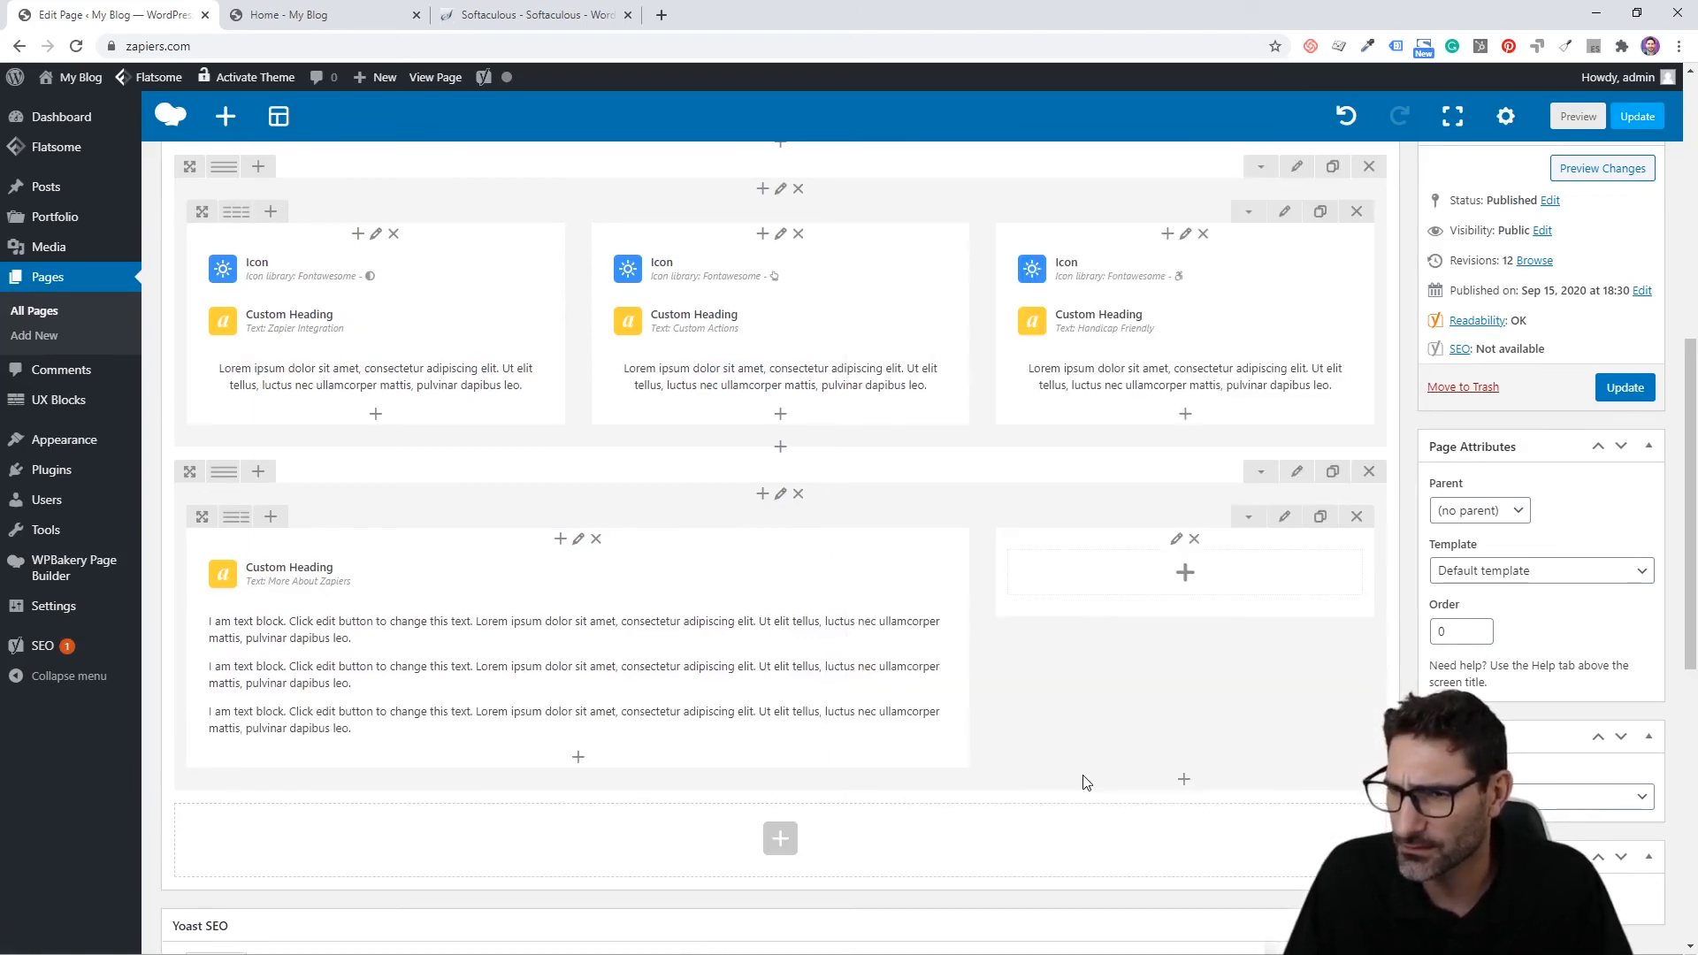
Step: Add a Single Image element to the empty one-third column of the More About Zapiers row
click(1167, 587)
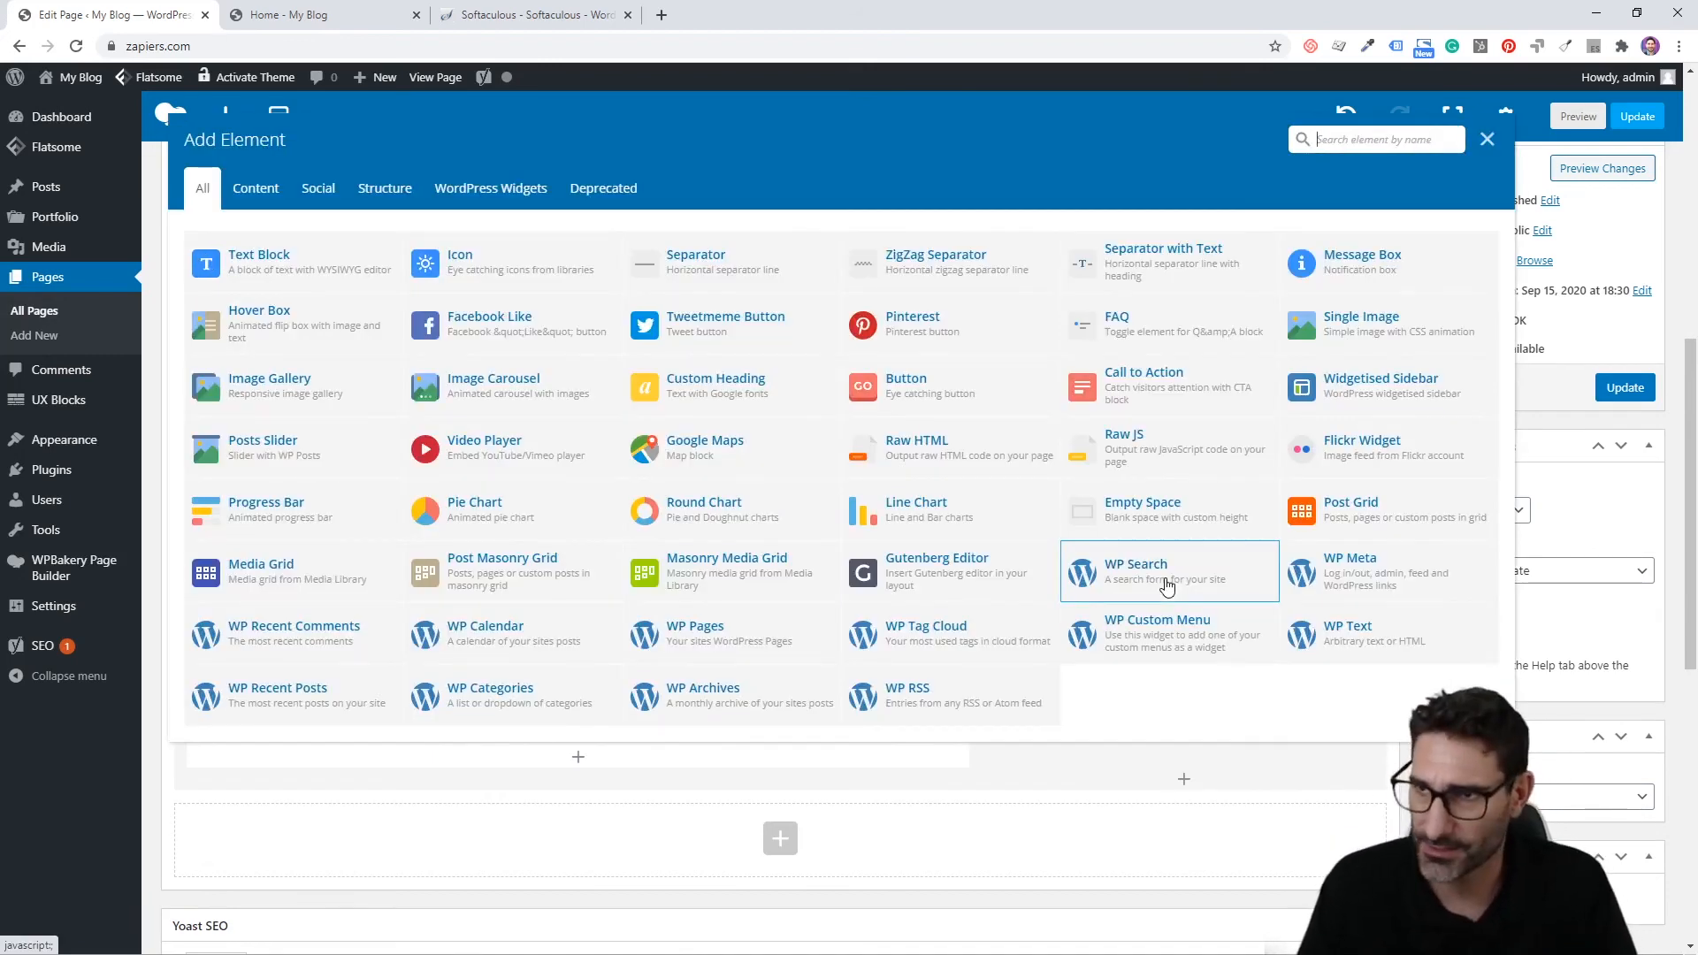
text(image)
click(469, 257)
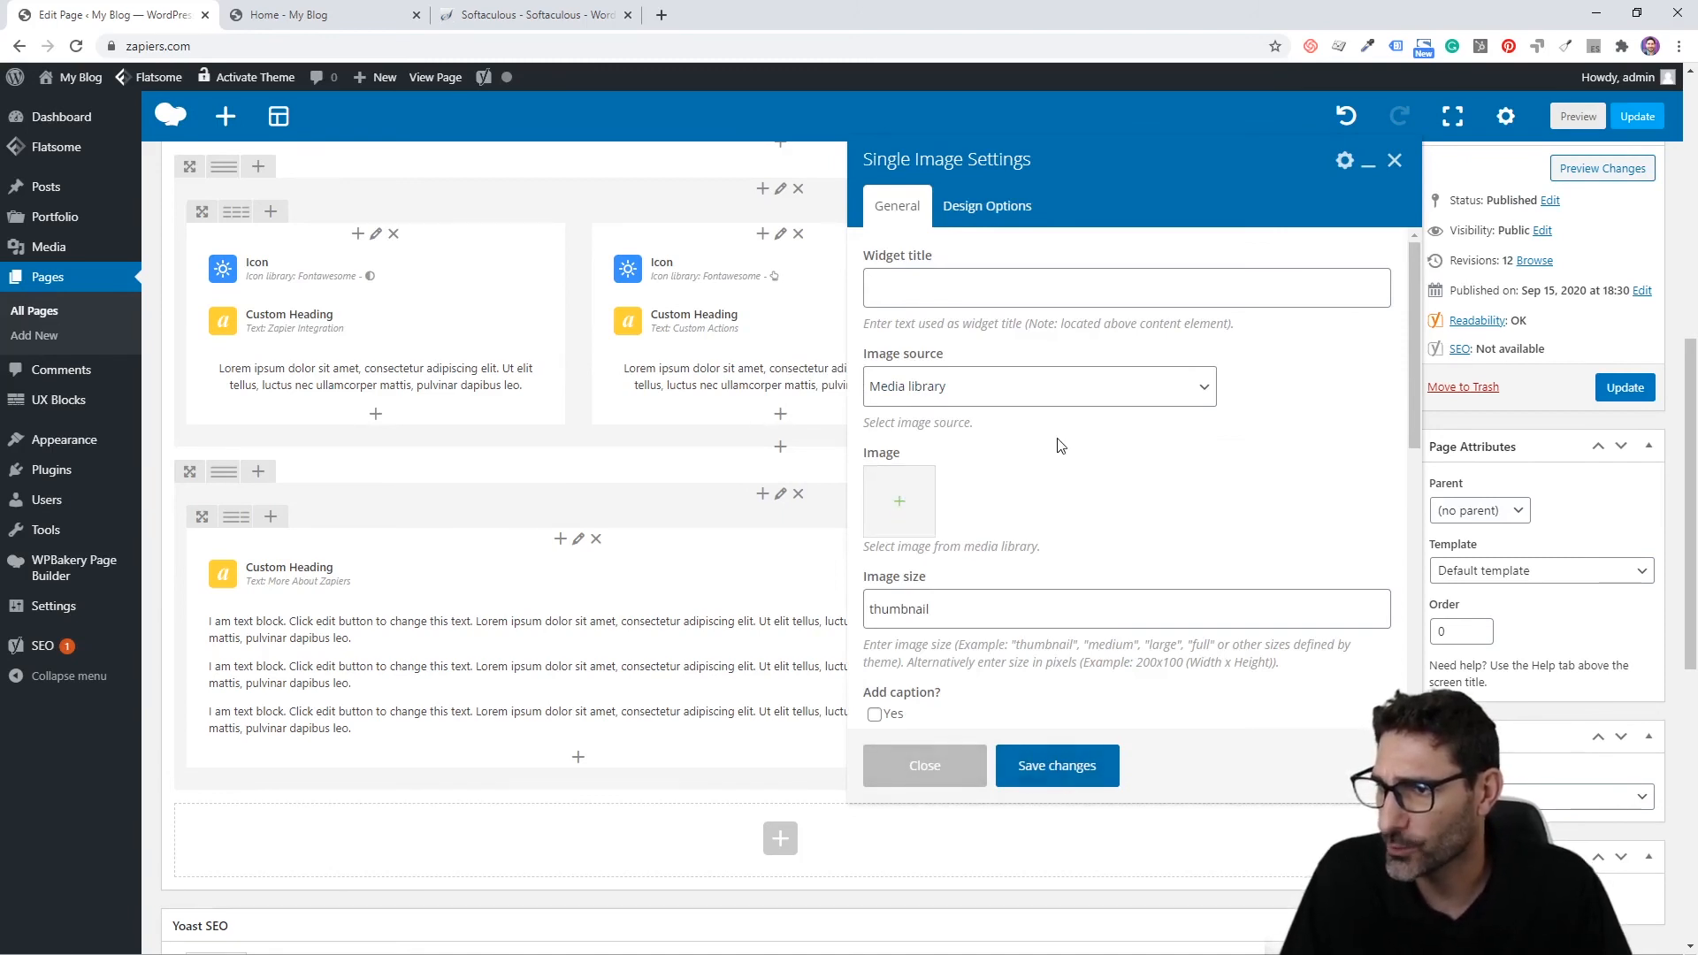
scroll(1062, 429, down, 2)
scroll(1079, 423, up, 2)
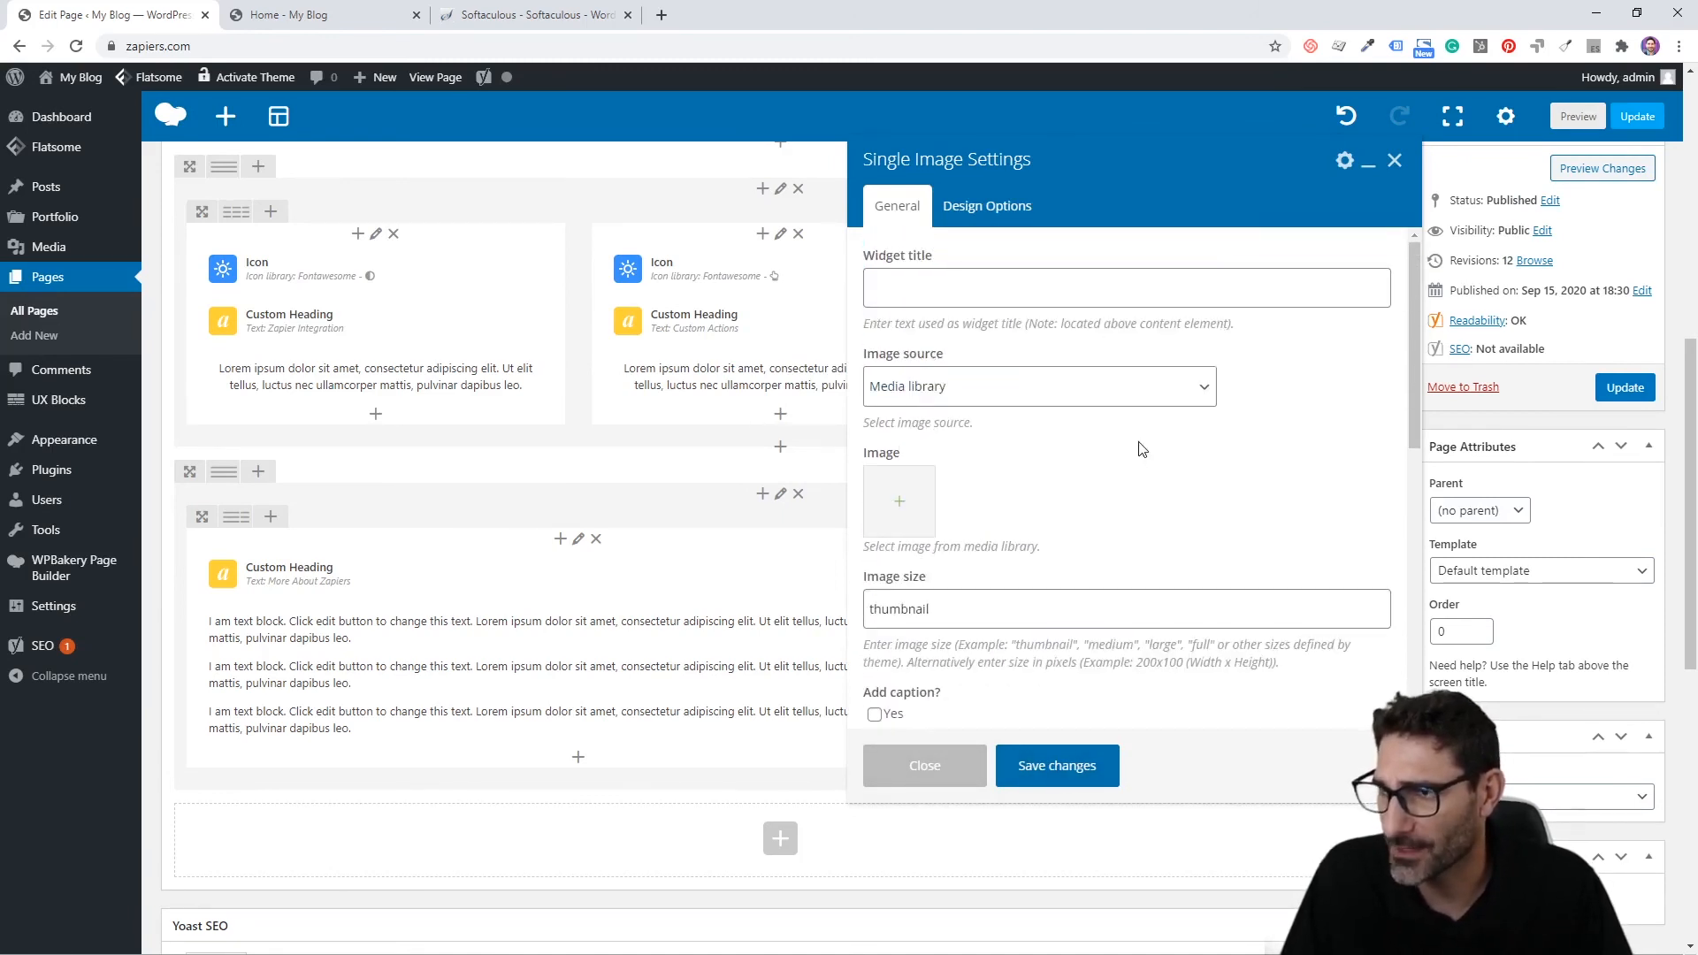
scroll(1035, 523, down, 1)
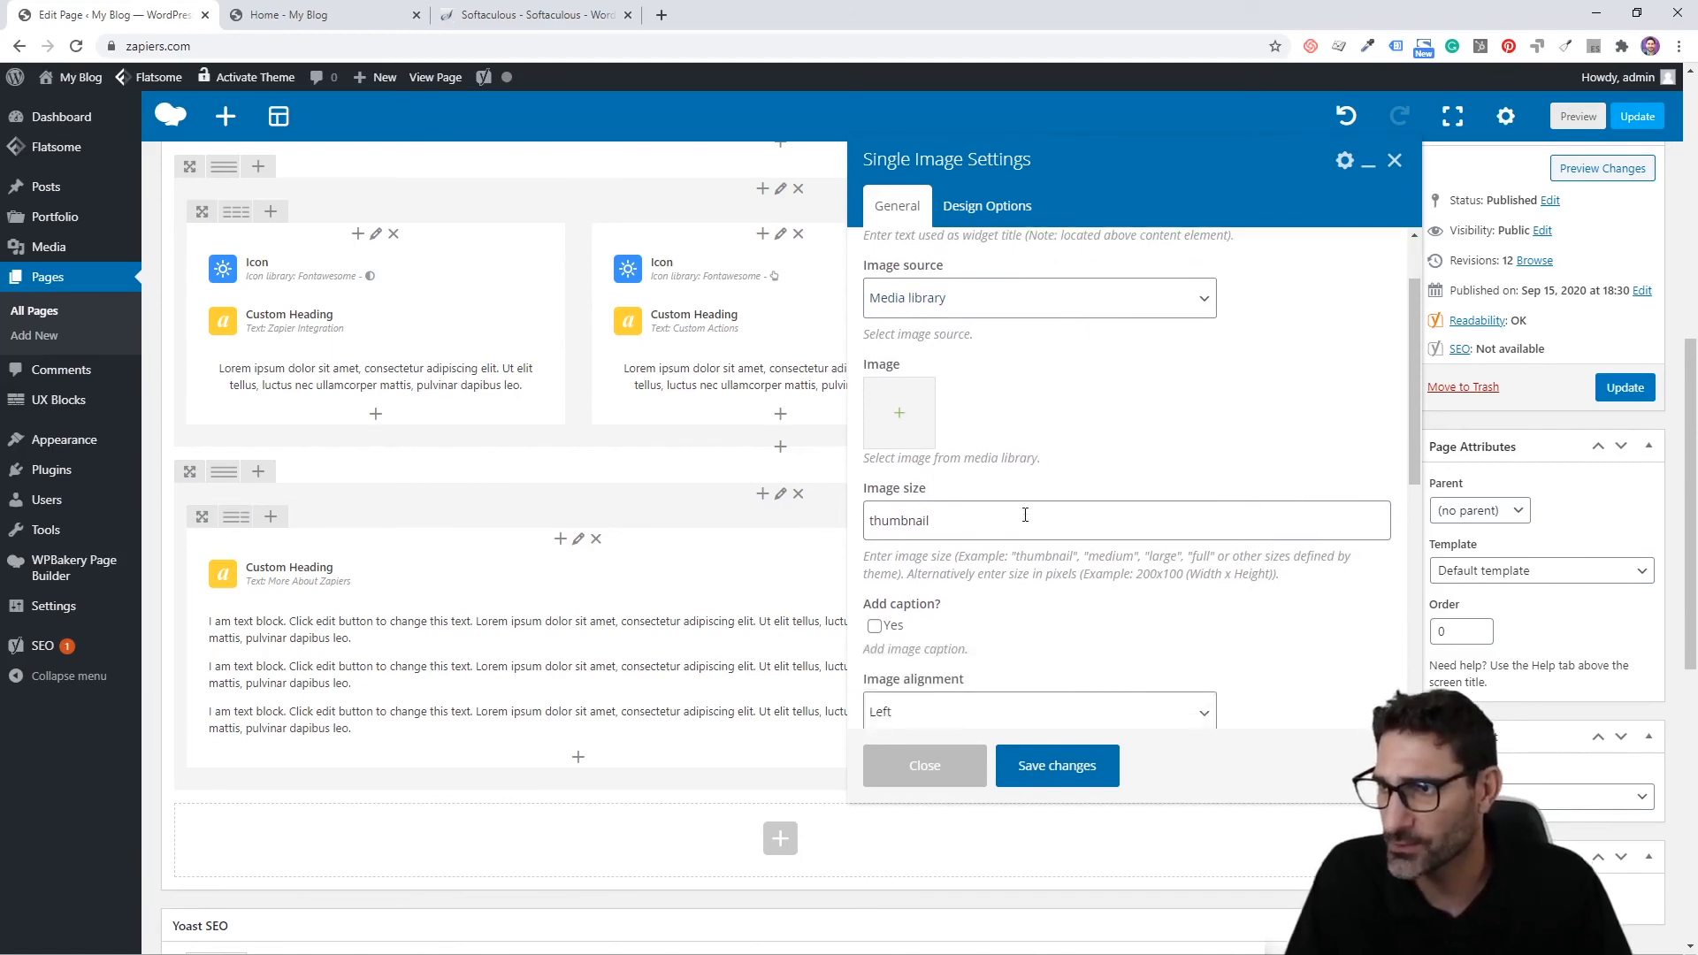
Step: Choose head.jpg from the media library, give it the alt text "head", and set it as the element's image
click(896, 424)
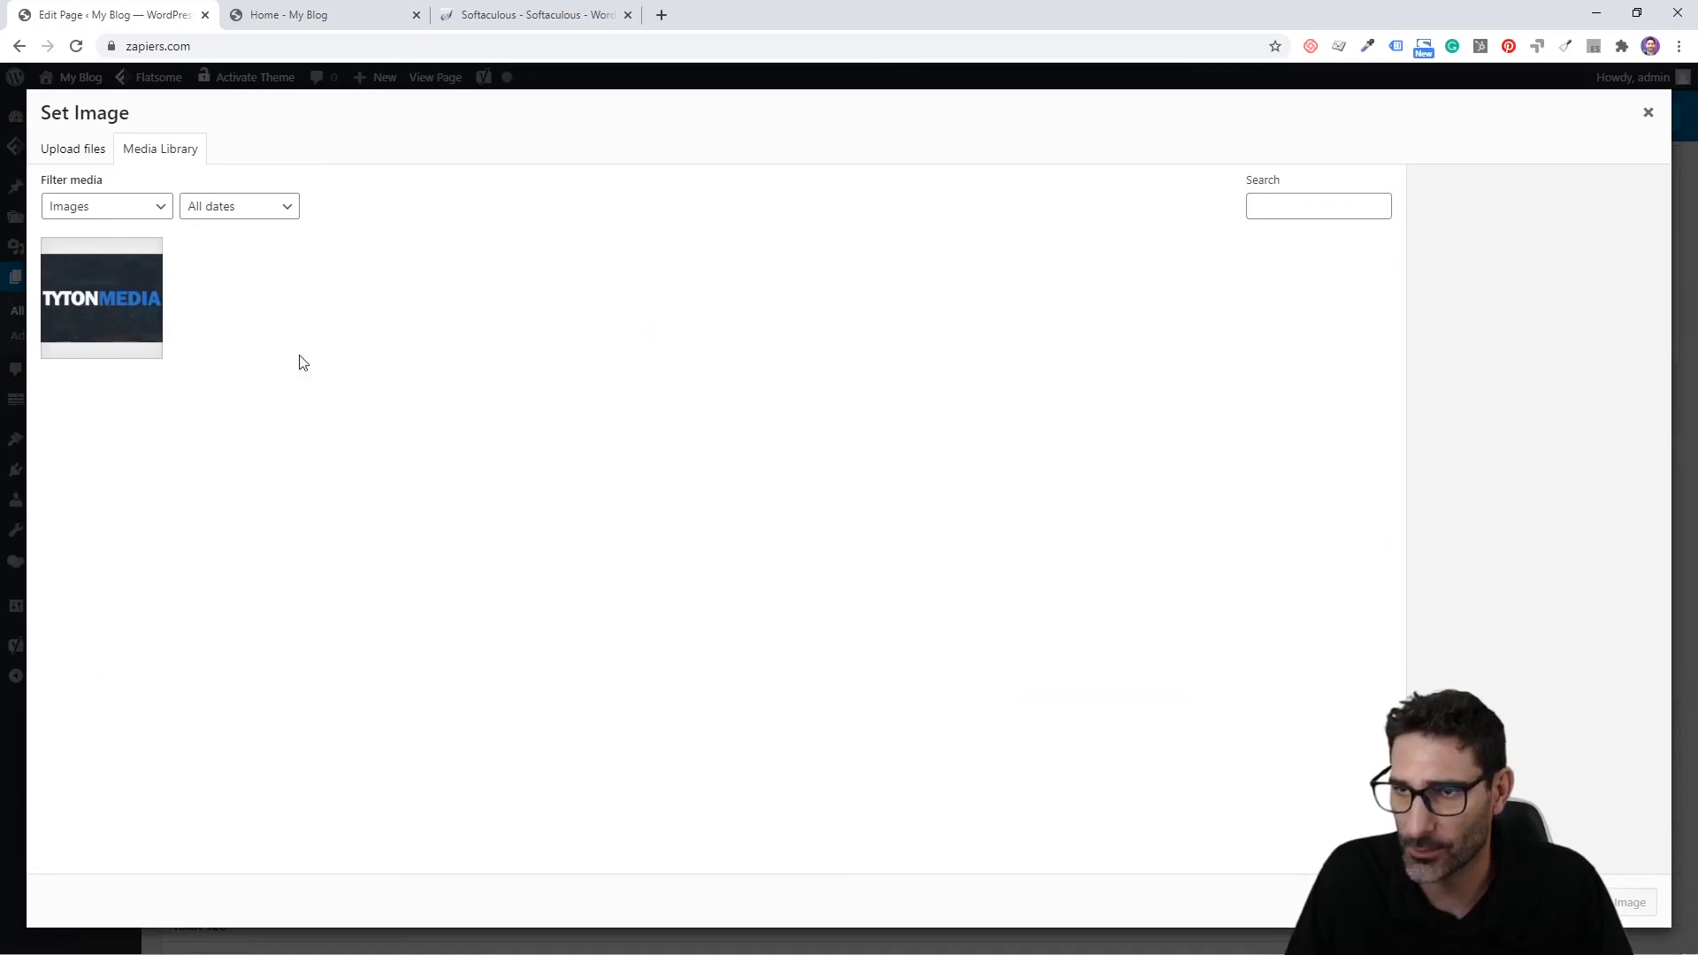
click(64, 149)
click(165, 149)
click(135, 309)
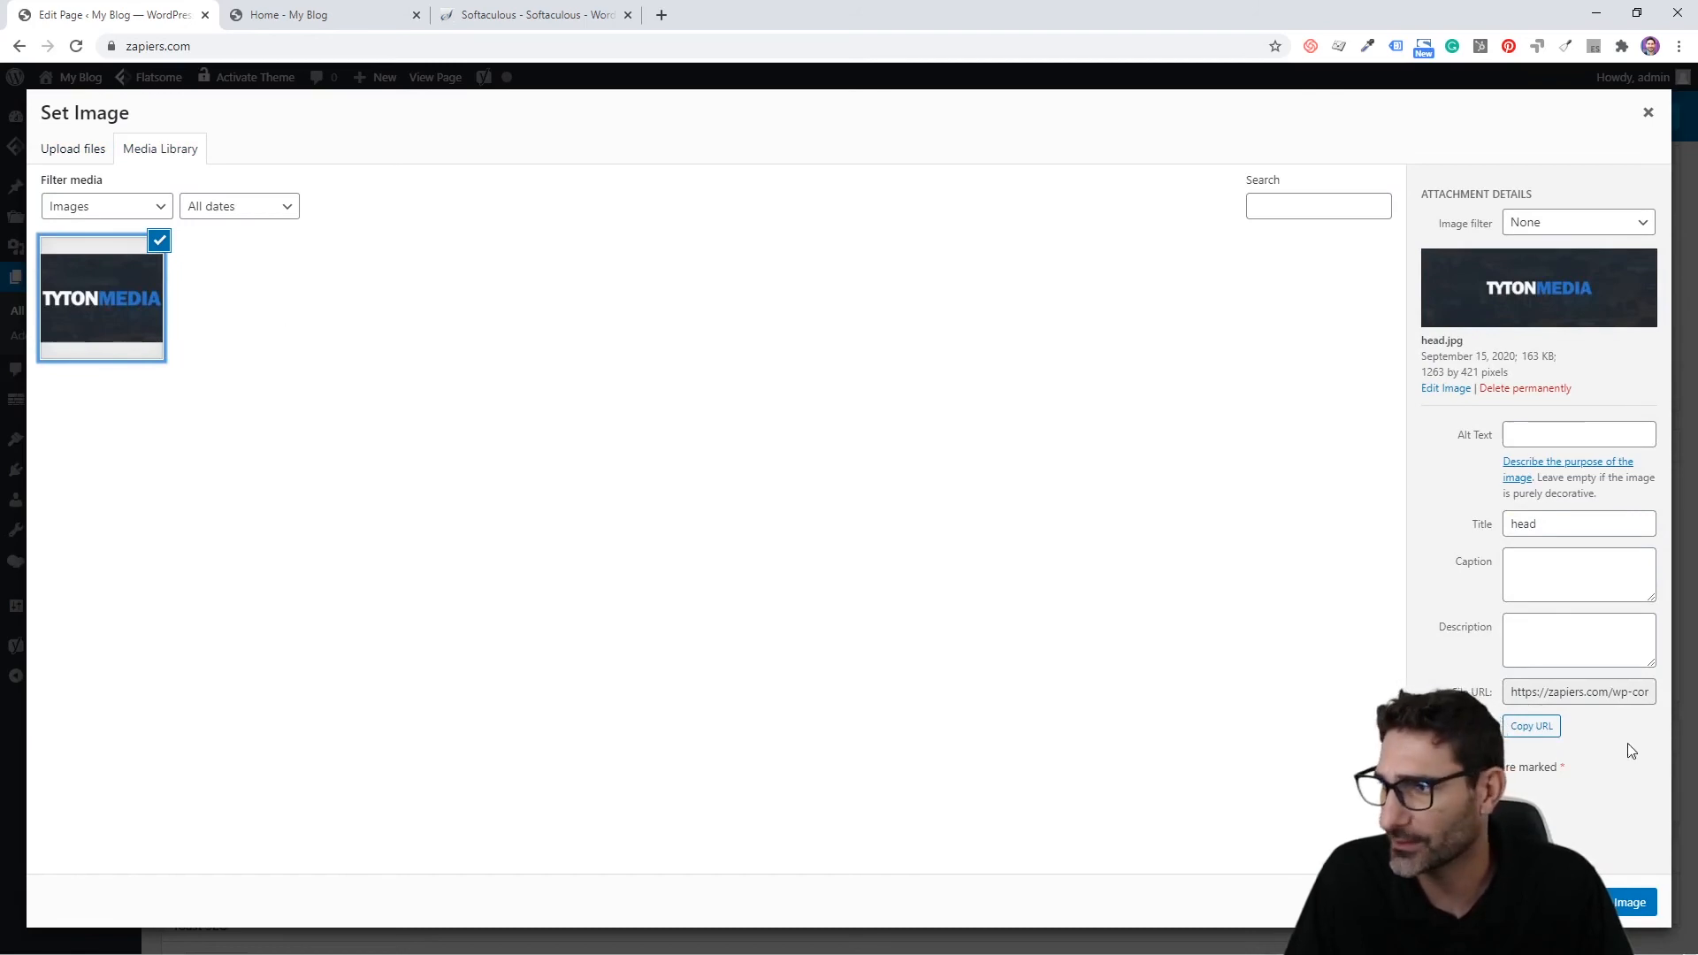
click(1611, 532)
key(ctrl+a)
key(ctrl+c)
click(1561, 432)
key(ctrl+v)
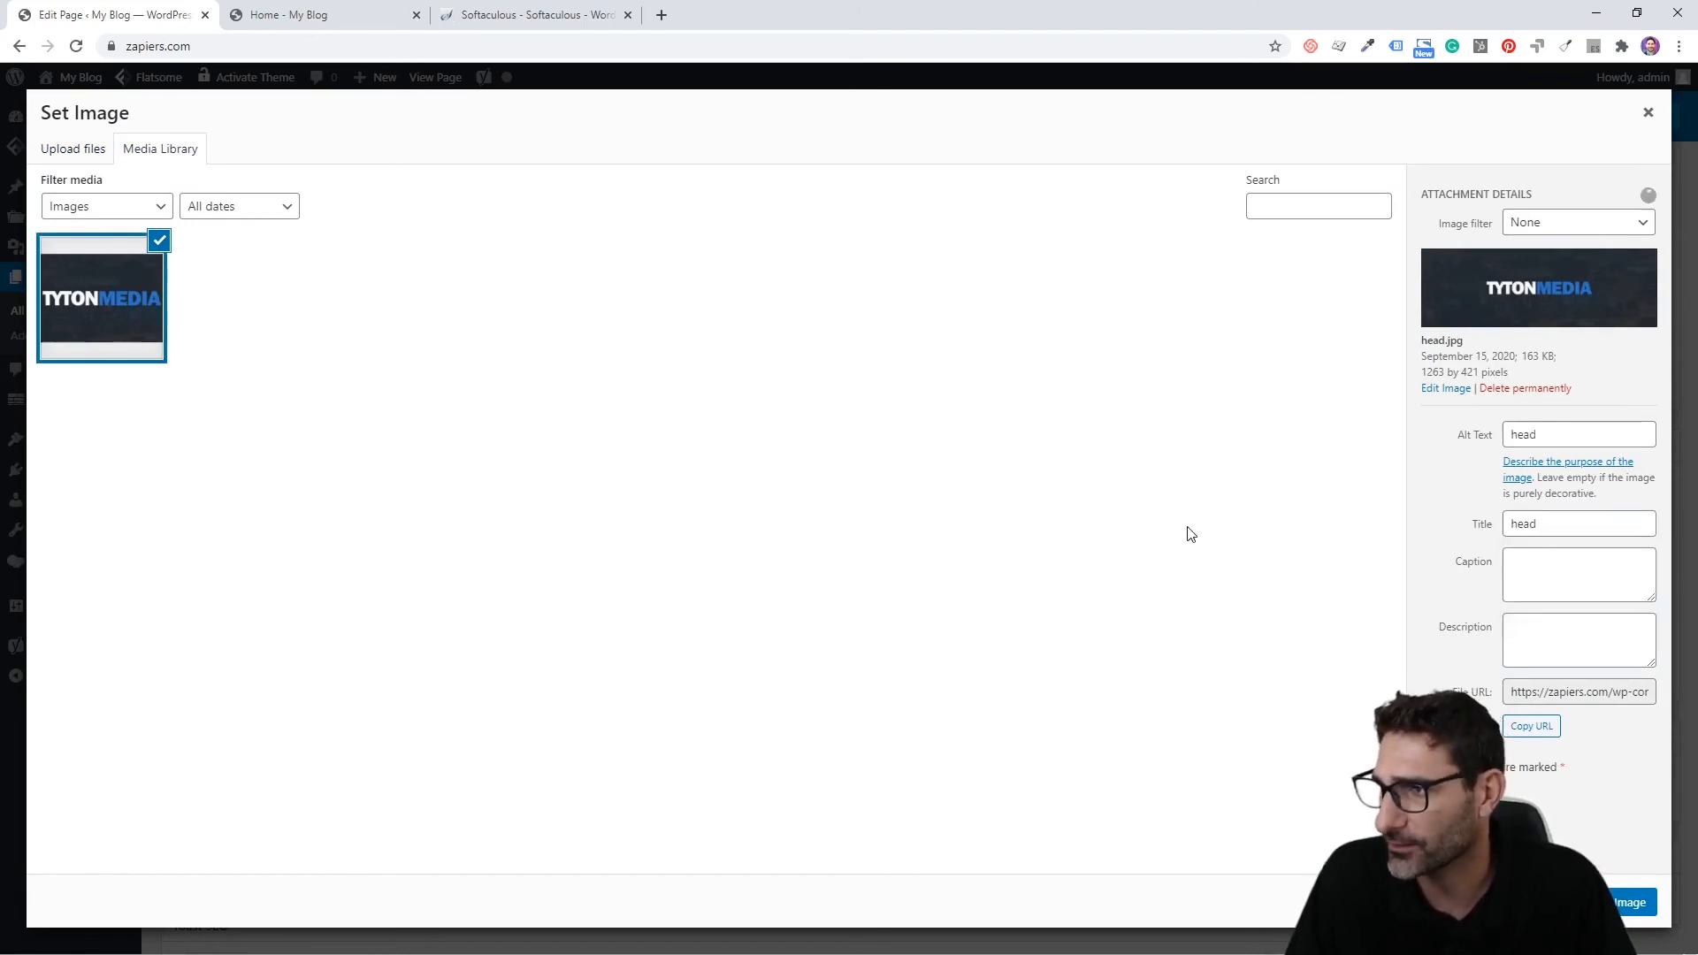
click(1626, 904)
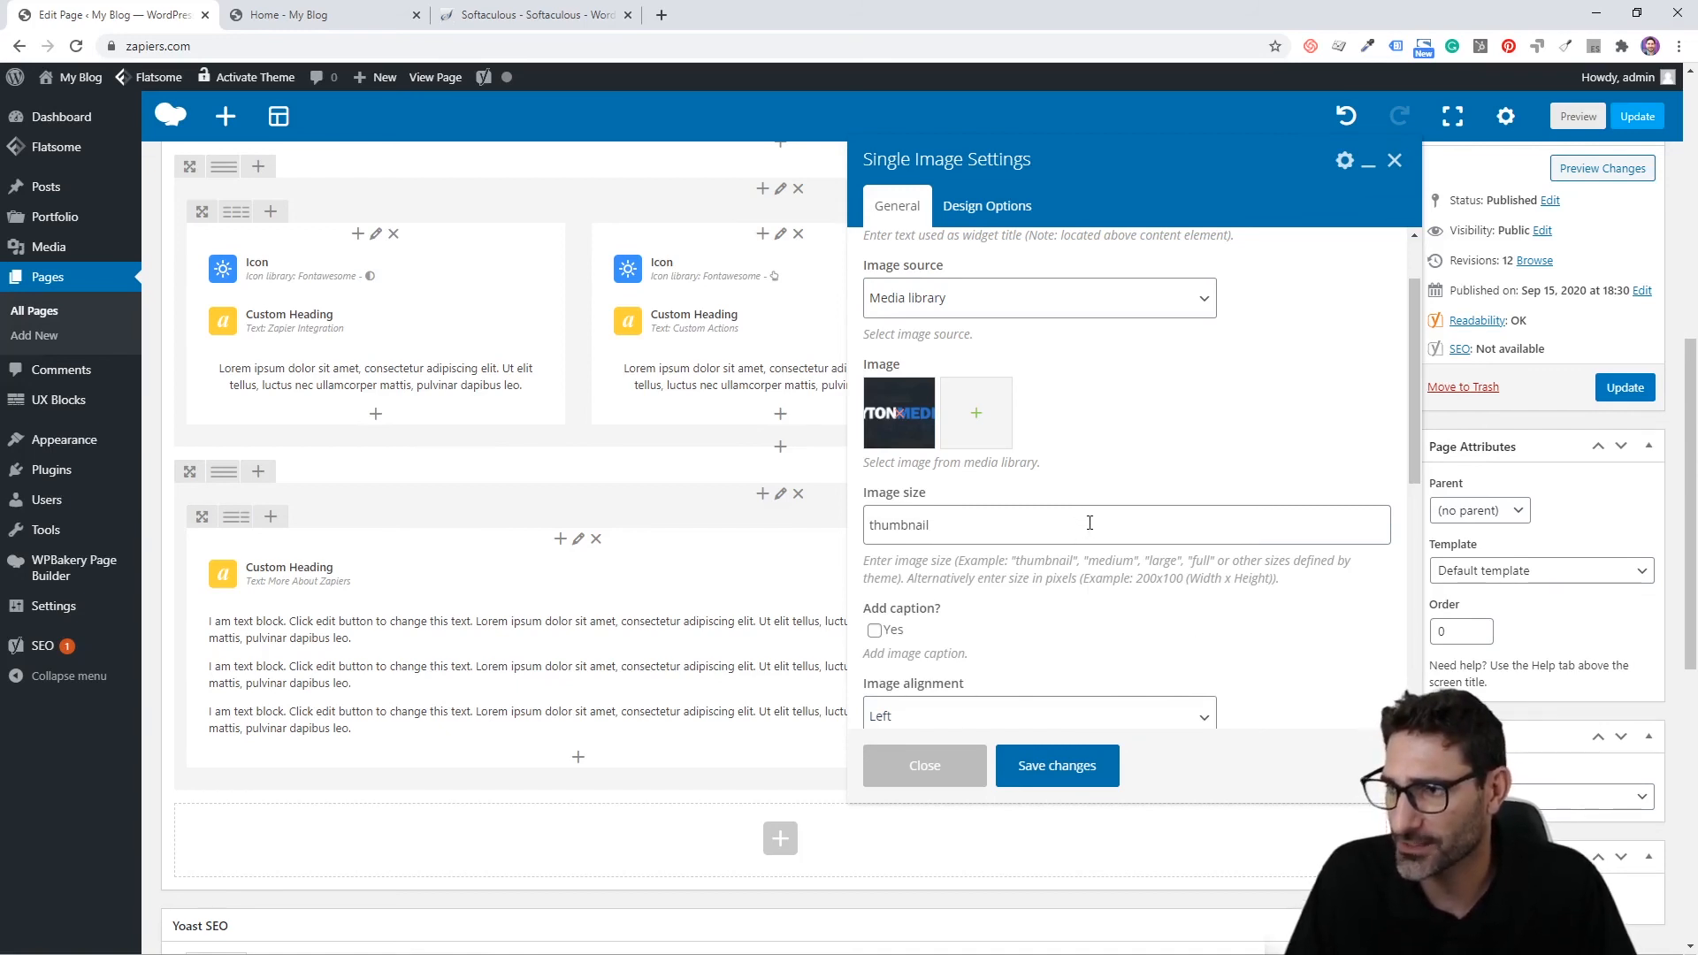
Step: Set the Single Image element's image size to "full"
scroll(1090, 523, down, 1)
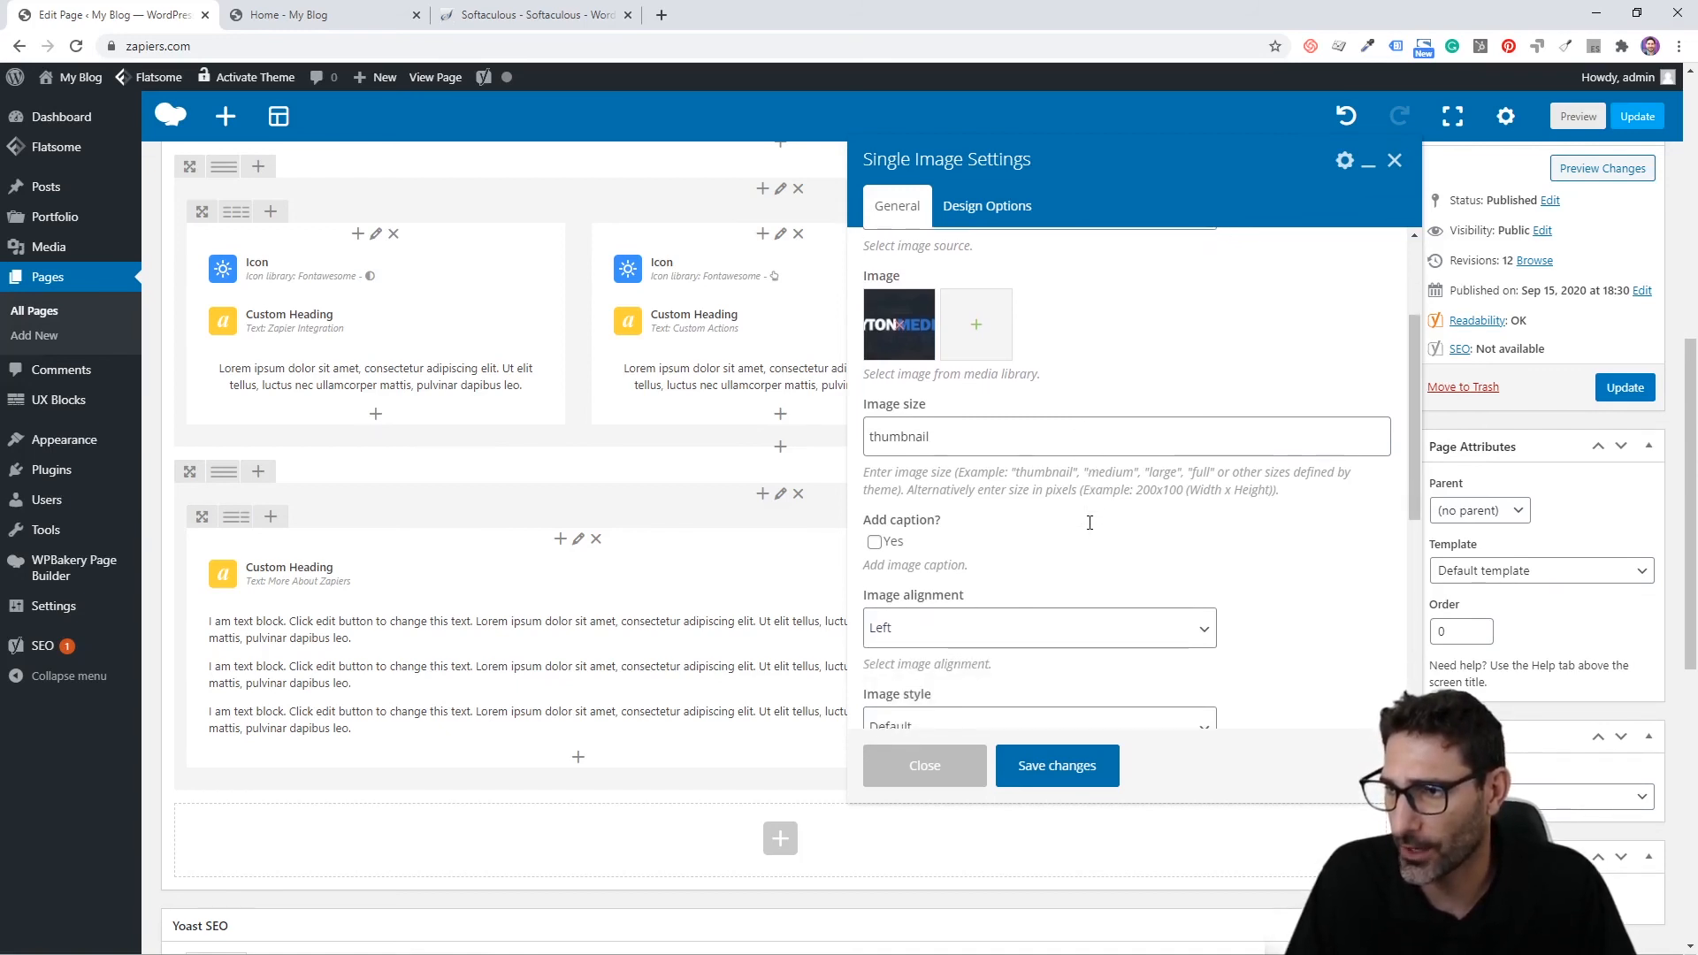
double_click(1025, 429)
key(BackSpace)
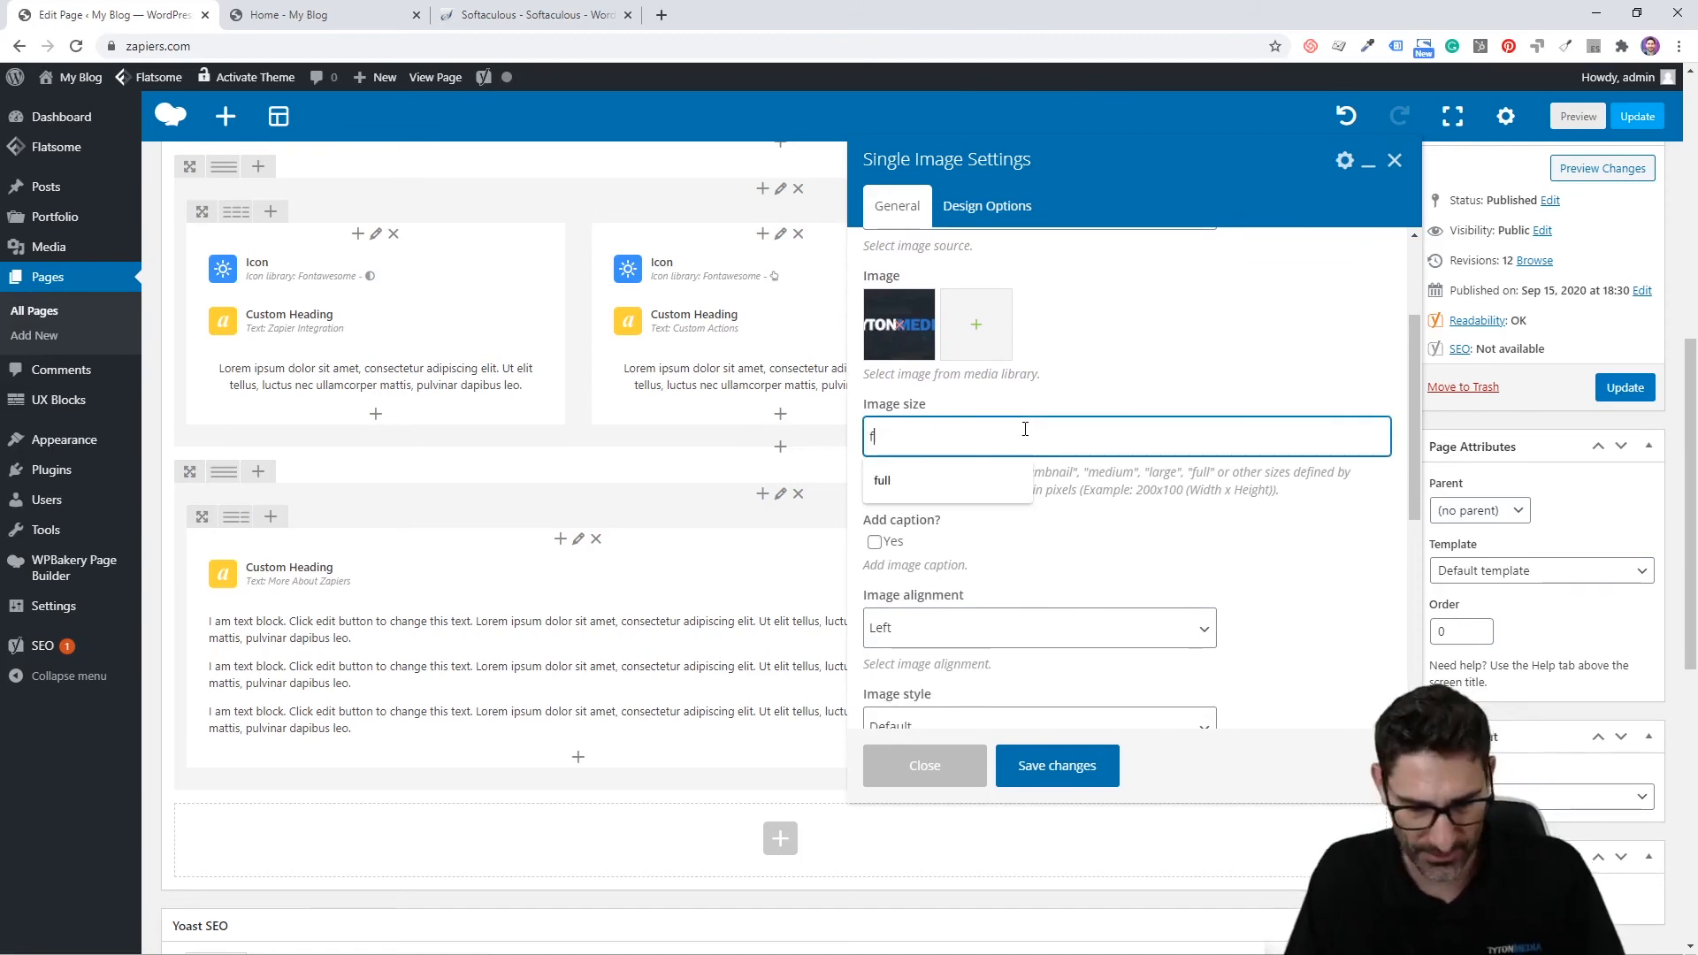
text(full)
click(1091, 552)
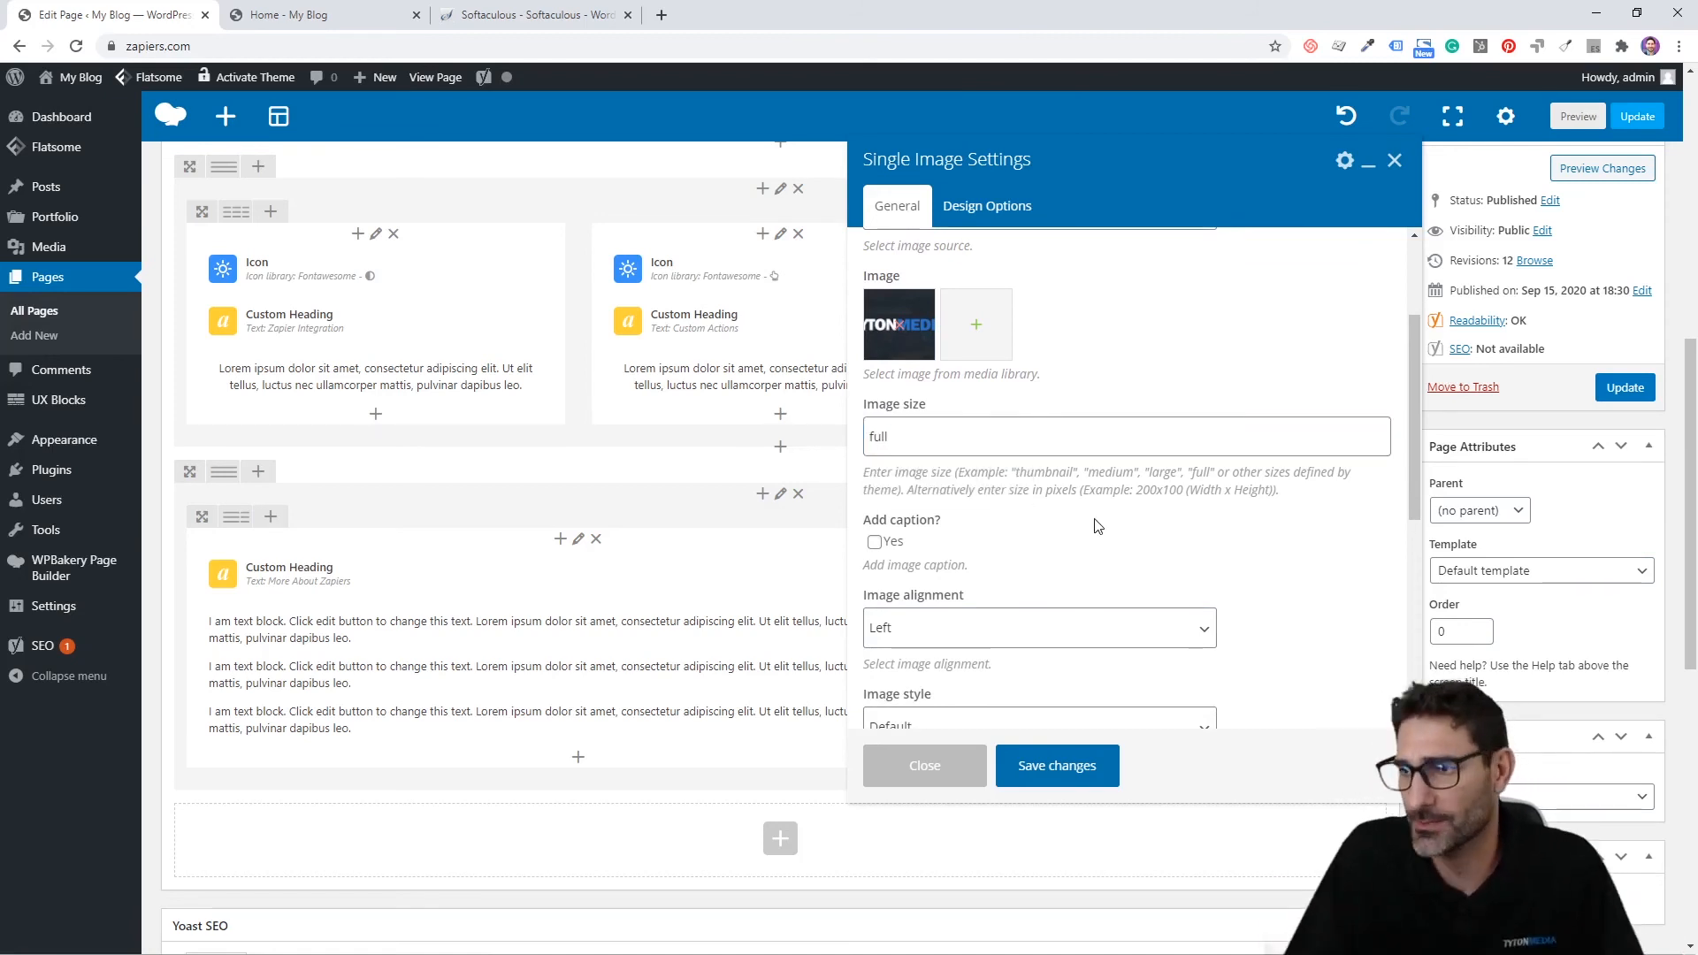
Step: Set the image alignment to Center and save the Single Image settings
scroll(1075, 533, down, 1)
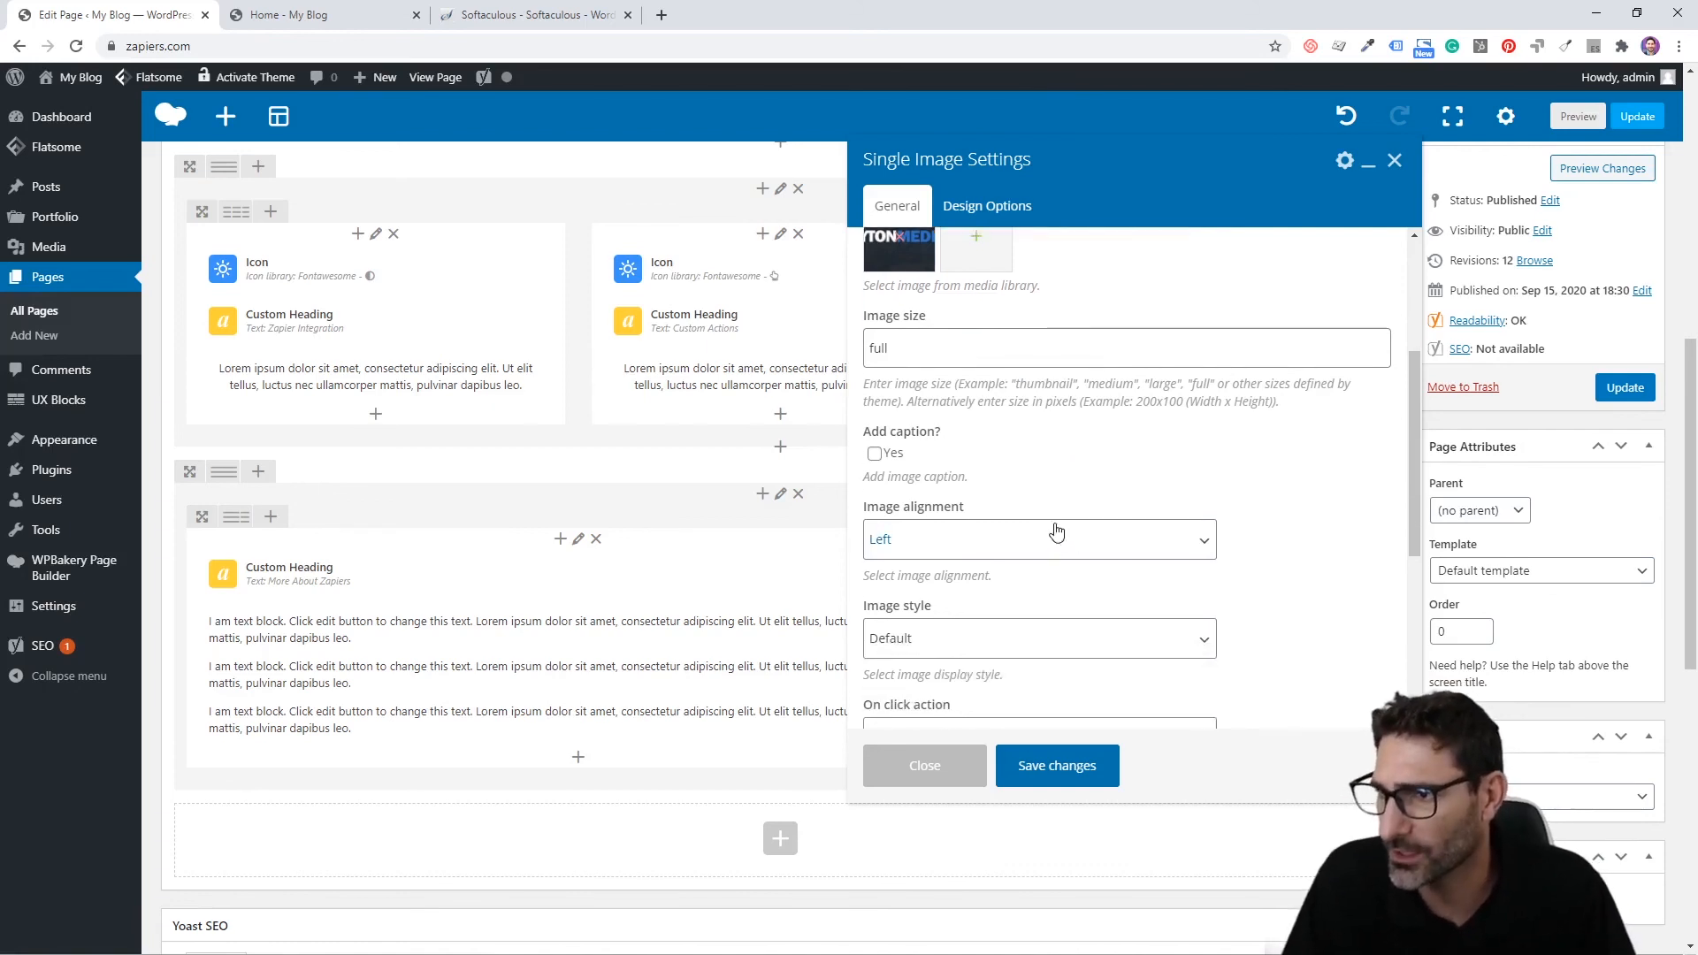
click(1052, 525)
key(c)
click(1074, 459)
scroll(1073, 454, down, 4)
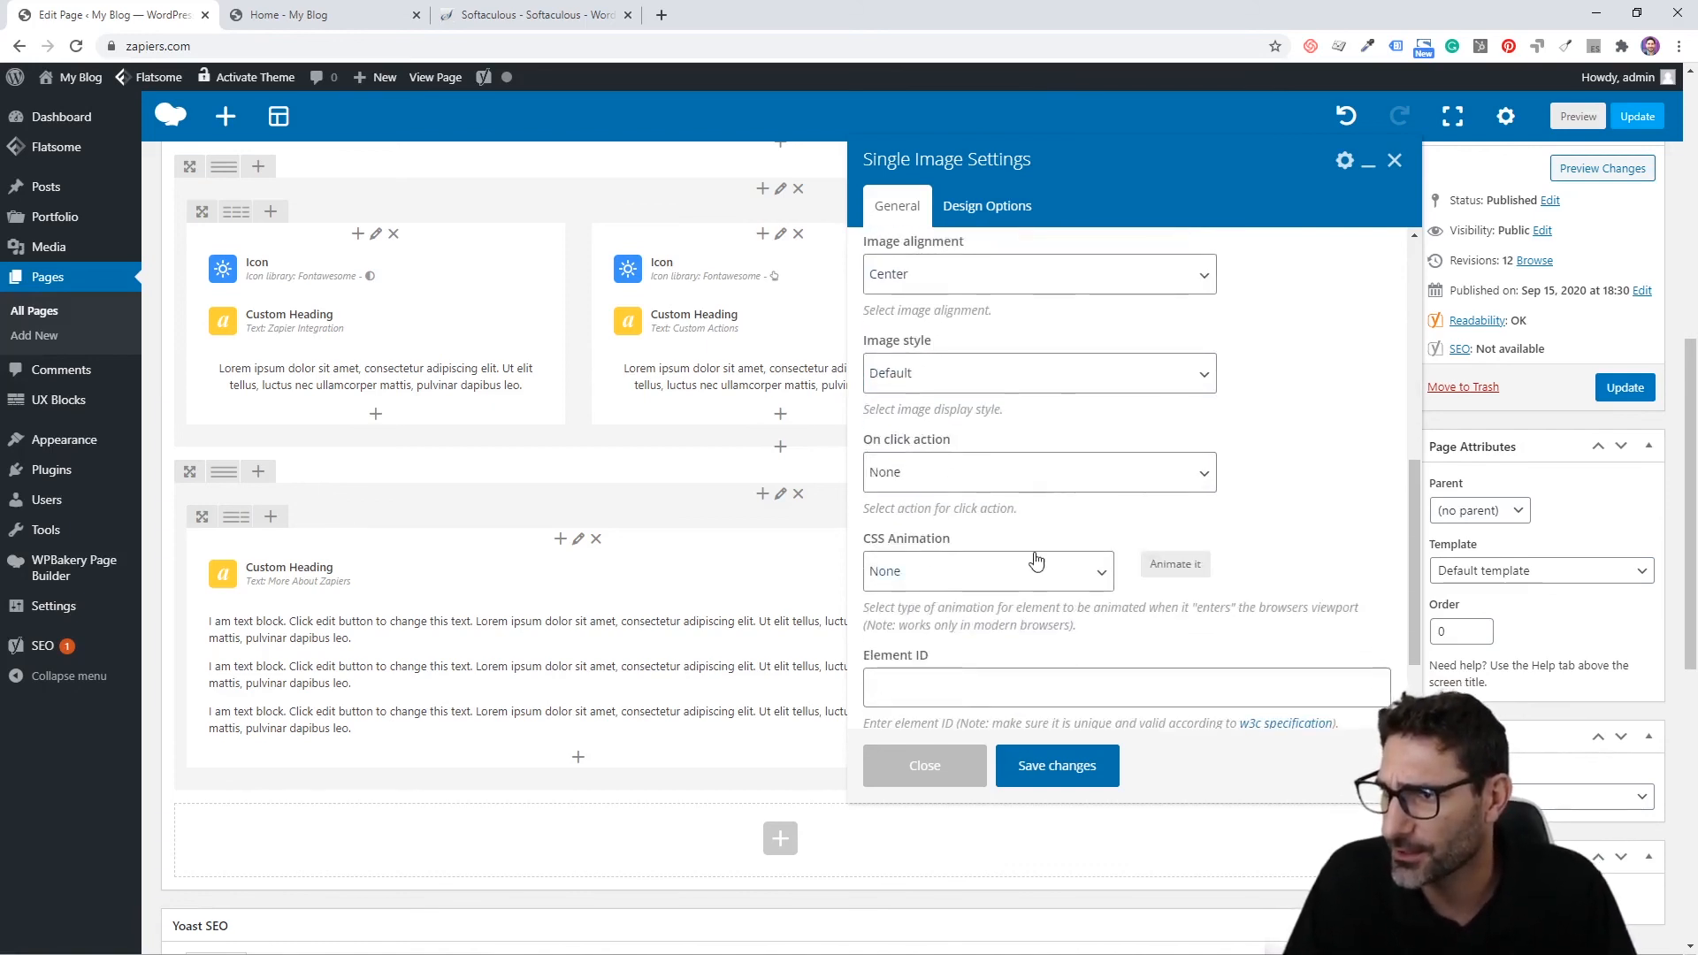
scroll(1040, 550, up, 7)
scroll(1100, 528, down, 5)
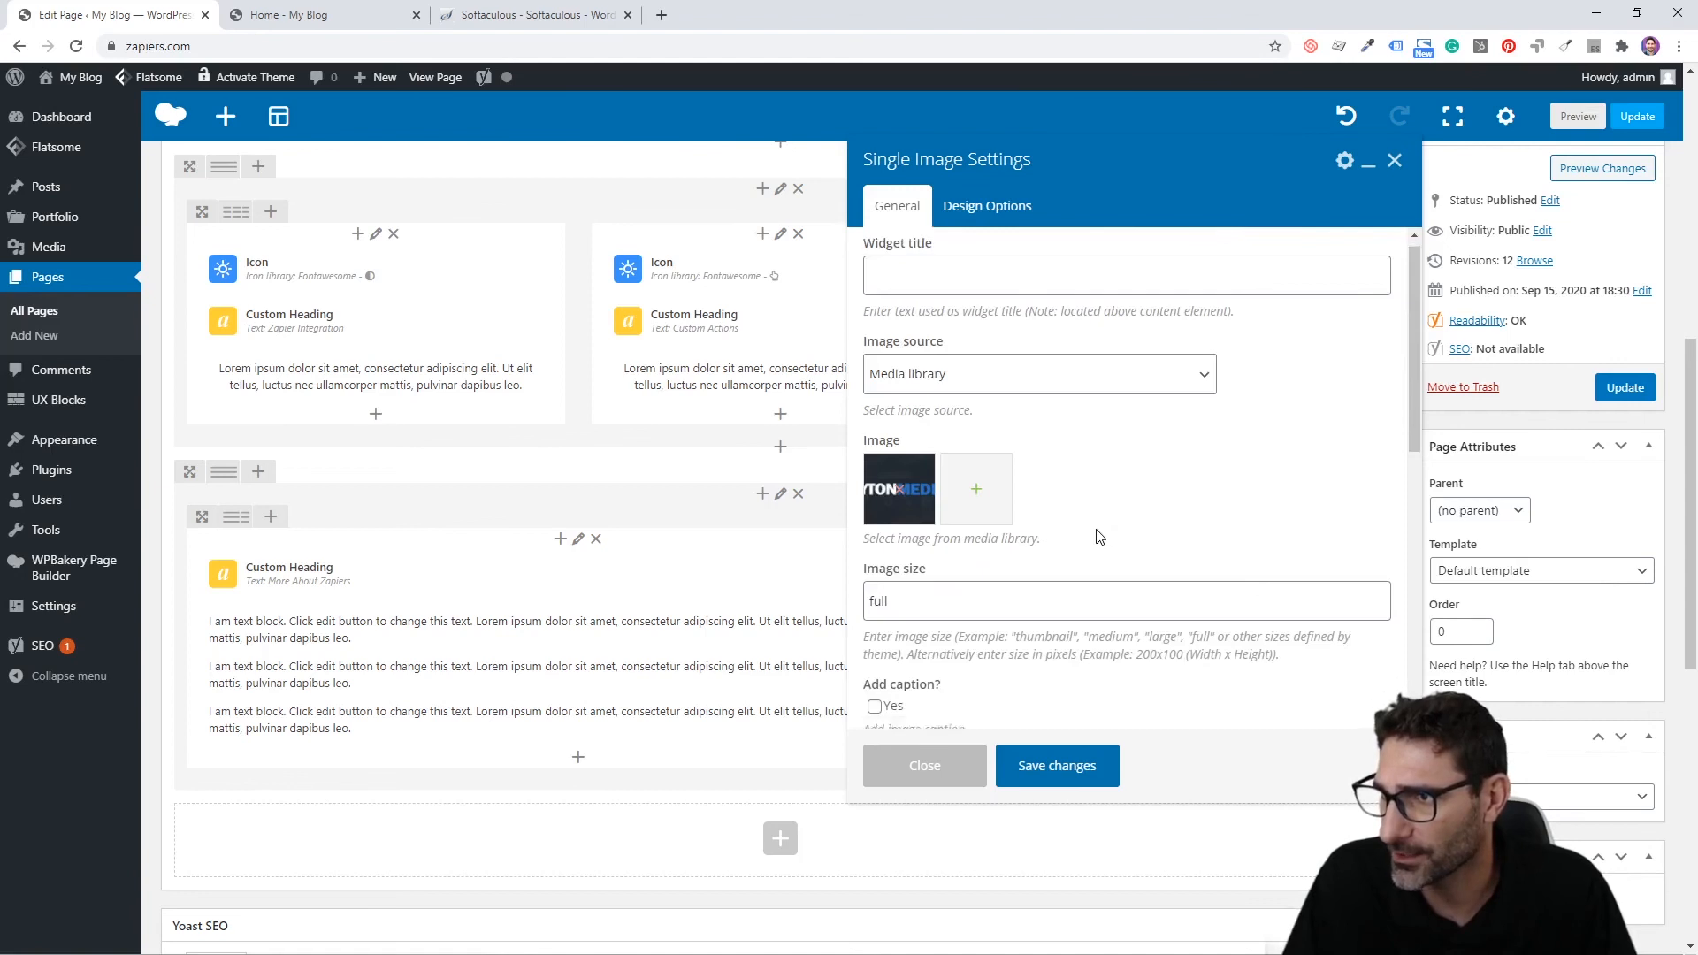
click(1064, 762)
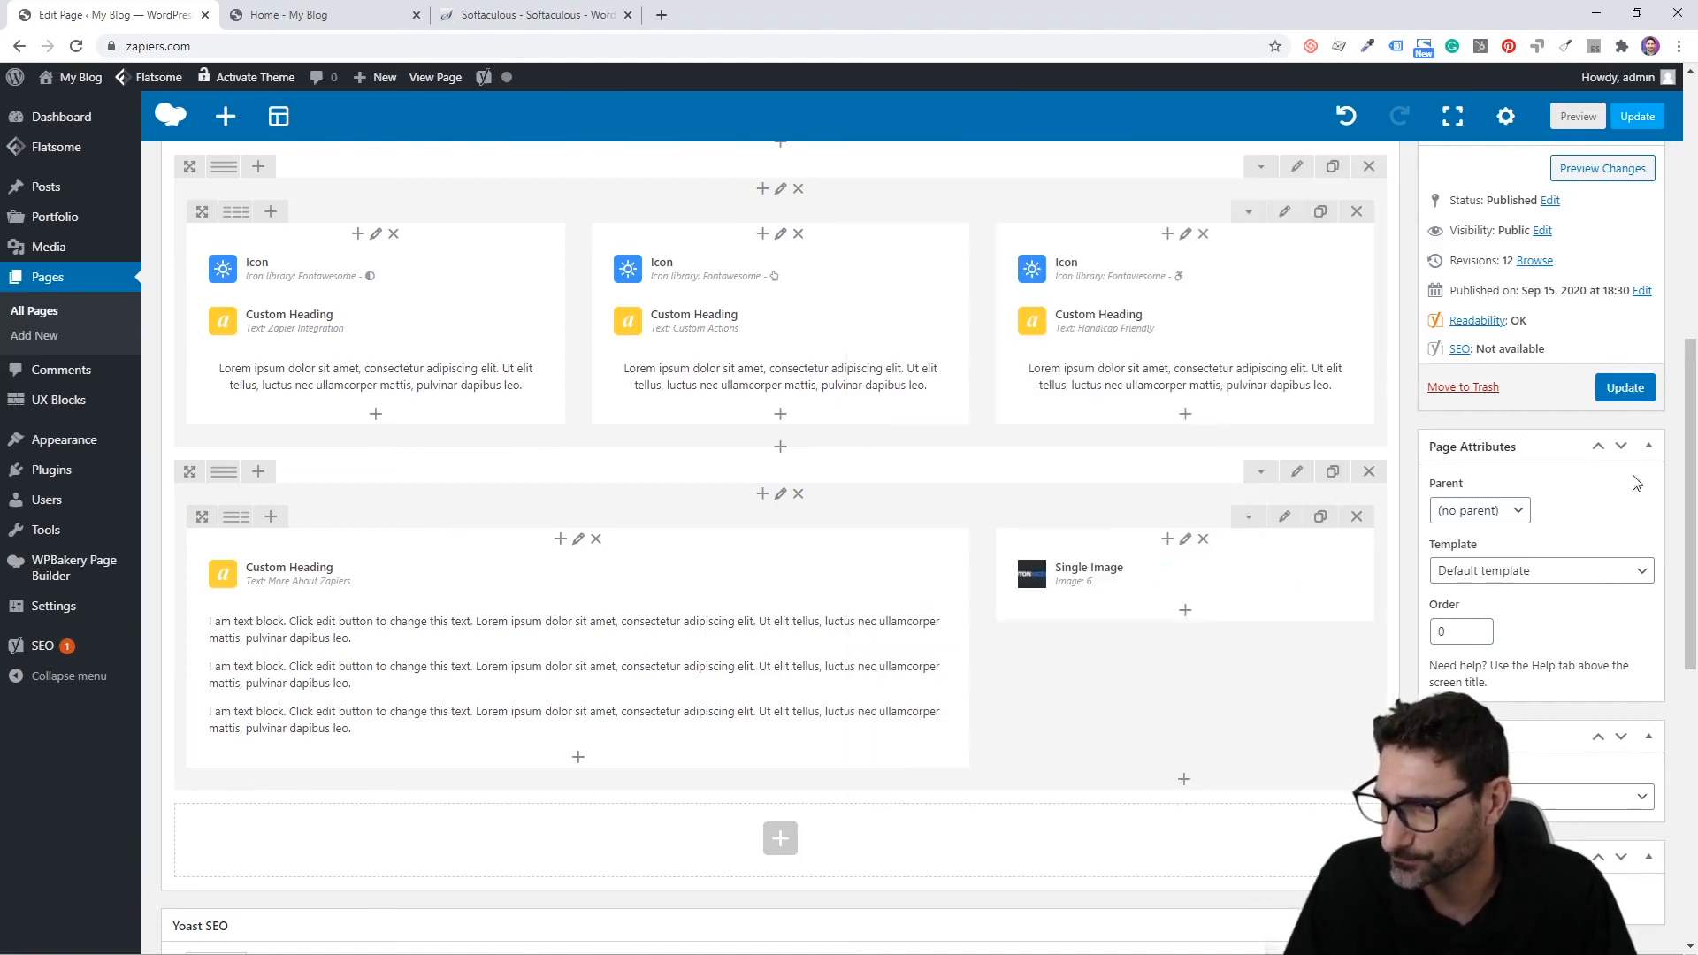
Step: Update the page and review the More About Zapiers text and image on the reloaded live Home page
click(1626, 387)
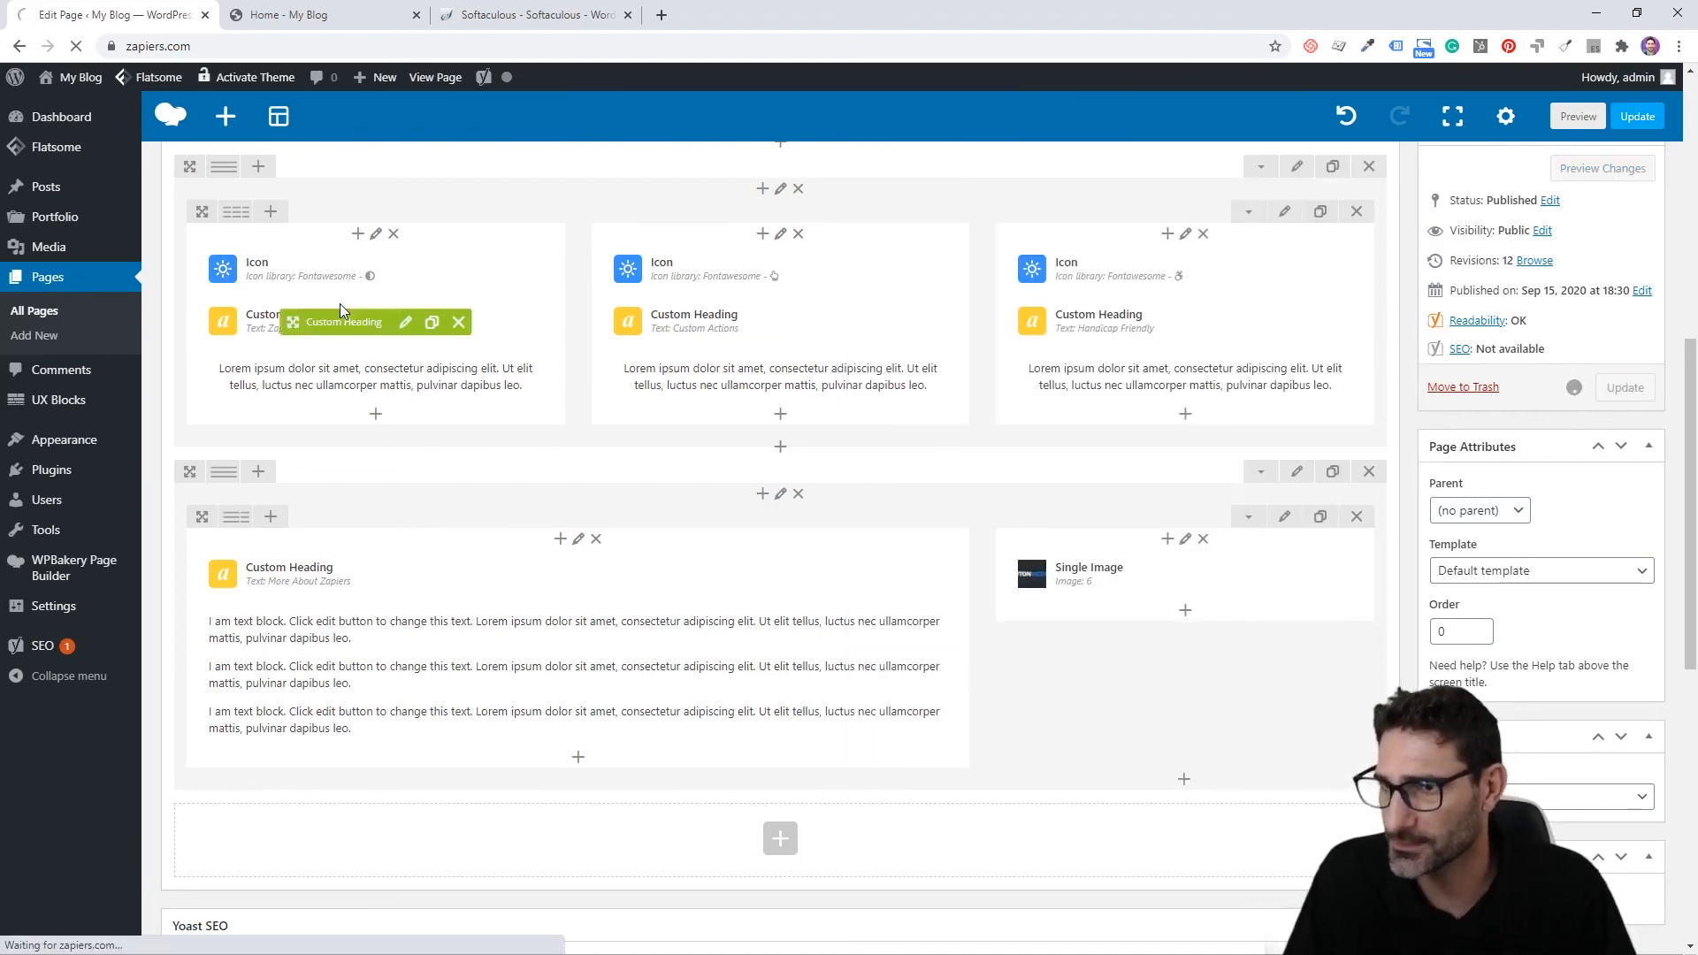
click(333, 11)
click(189, 466)
key(F5)
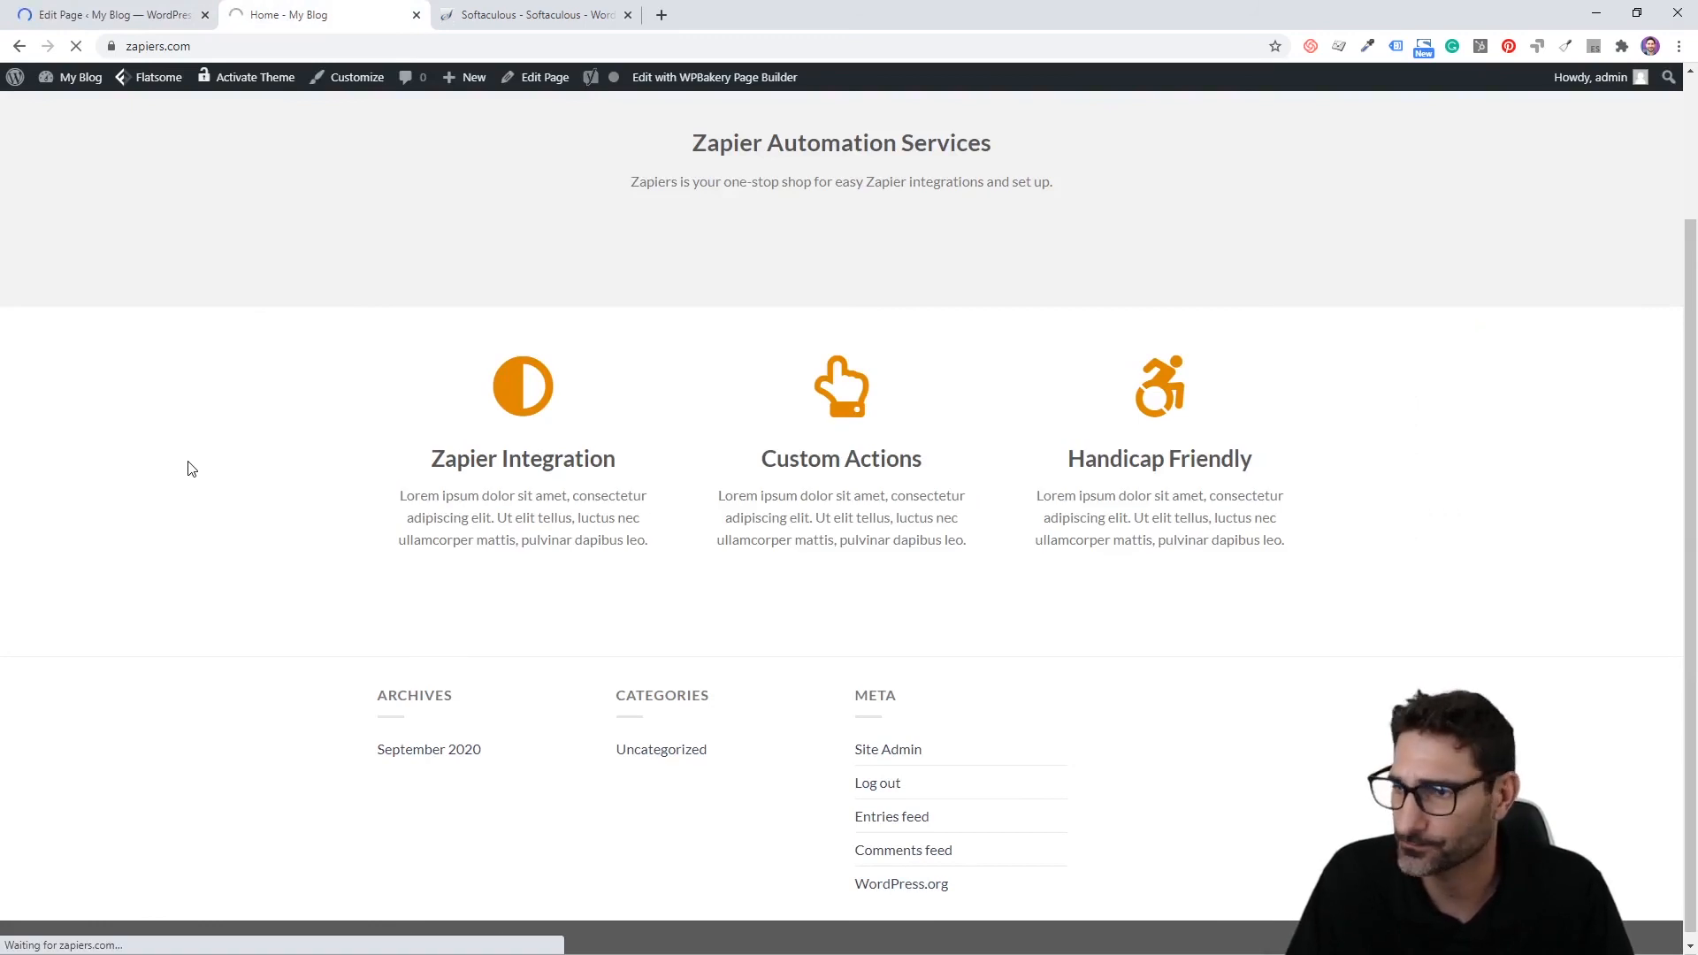
scroll(181, 460, down, 2)
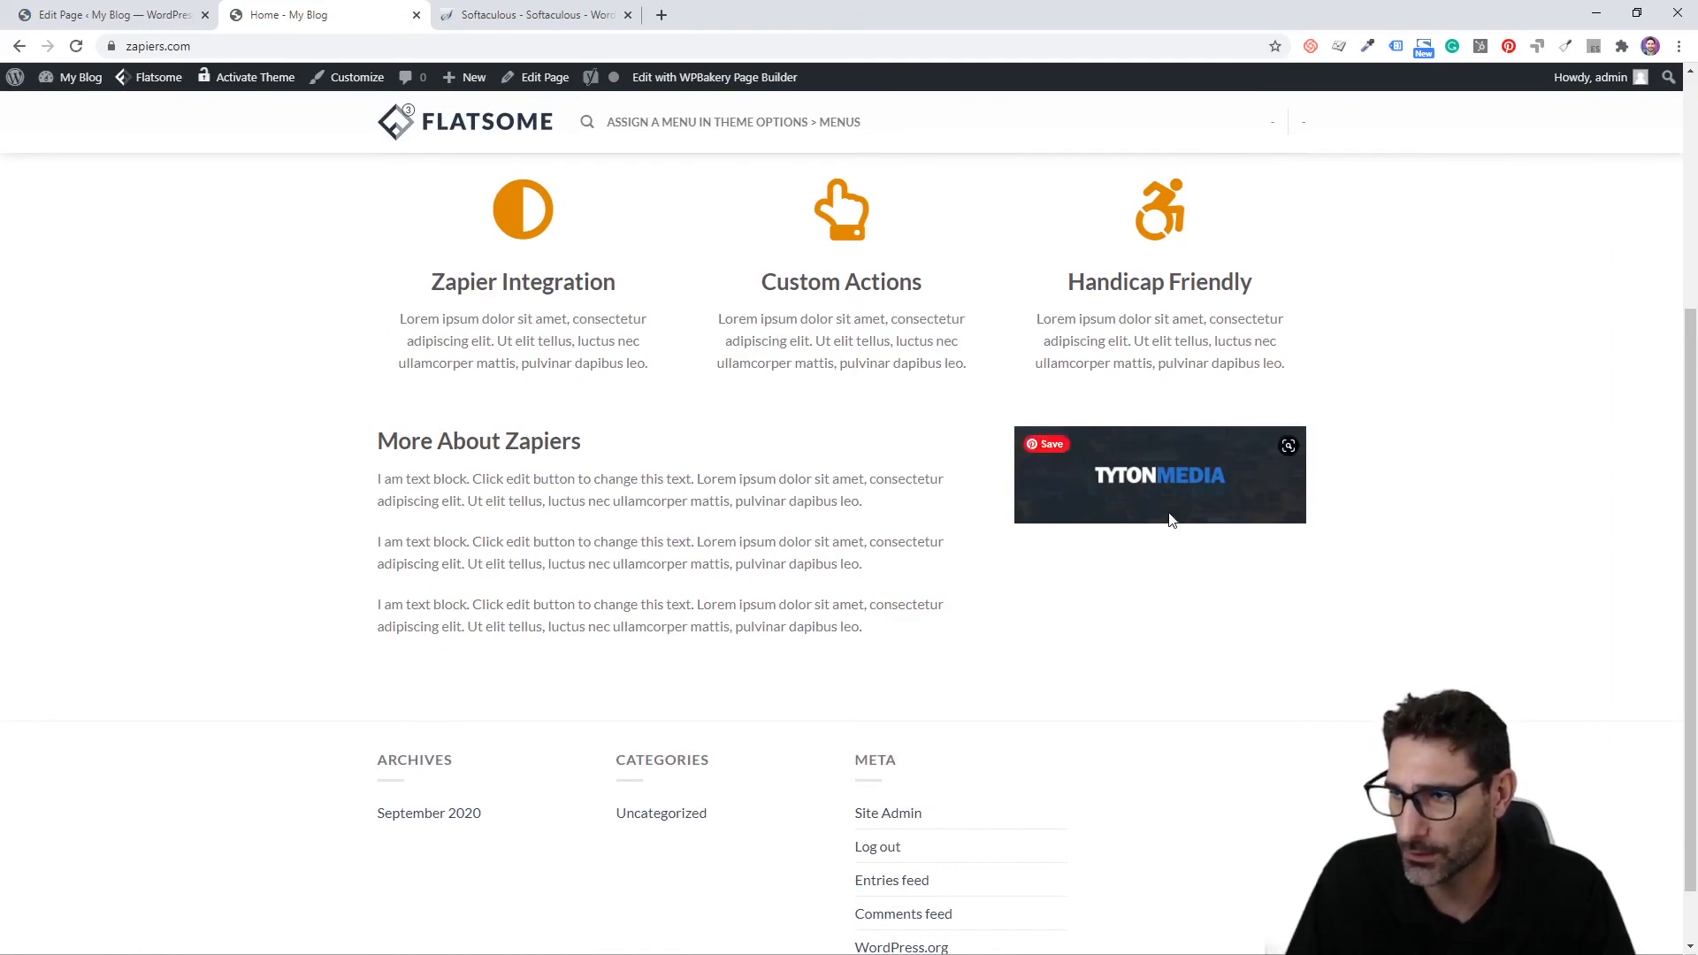
Step: Back in the page editor, enable Equal height in the settings of the More About Zapiers inner row
click(106, 15)
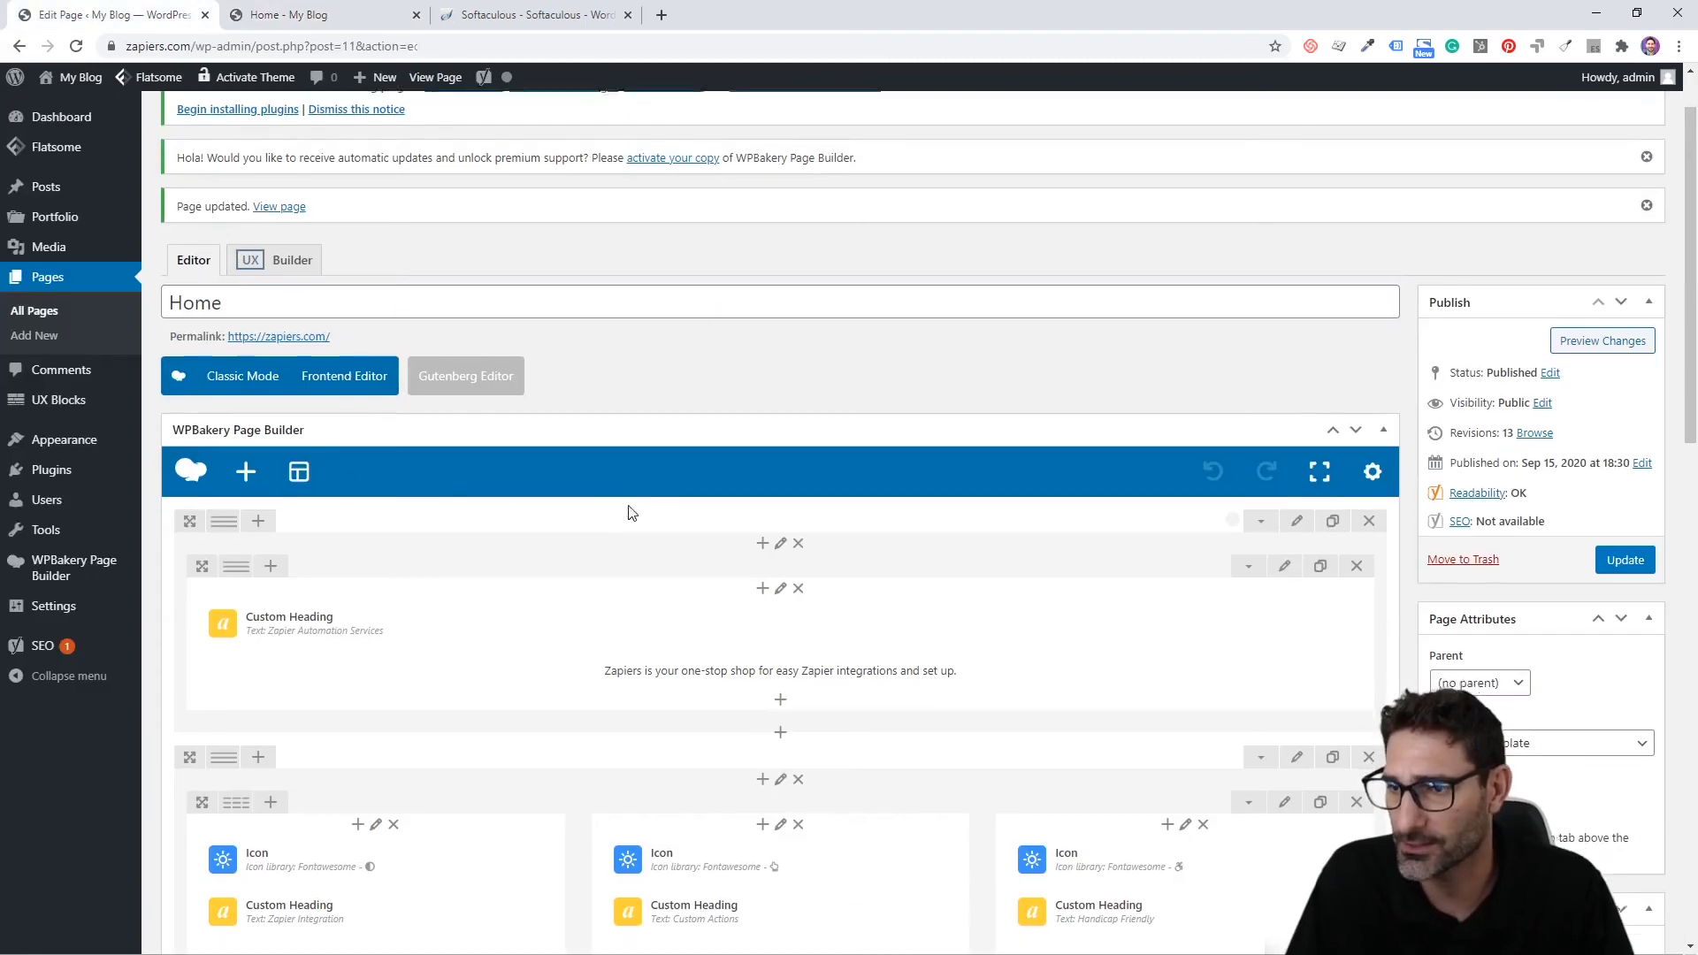
scroll(647, 492, down, 2)
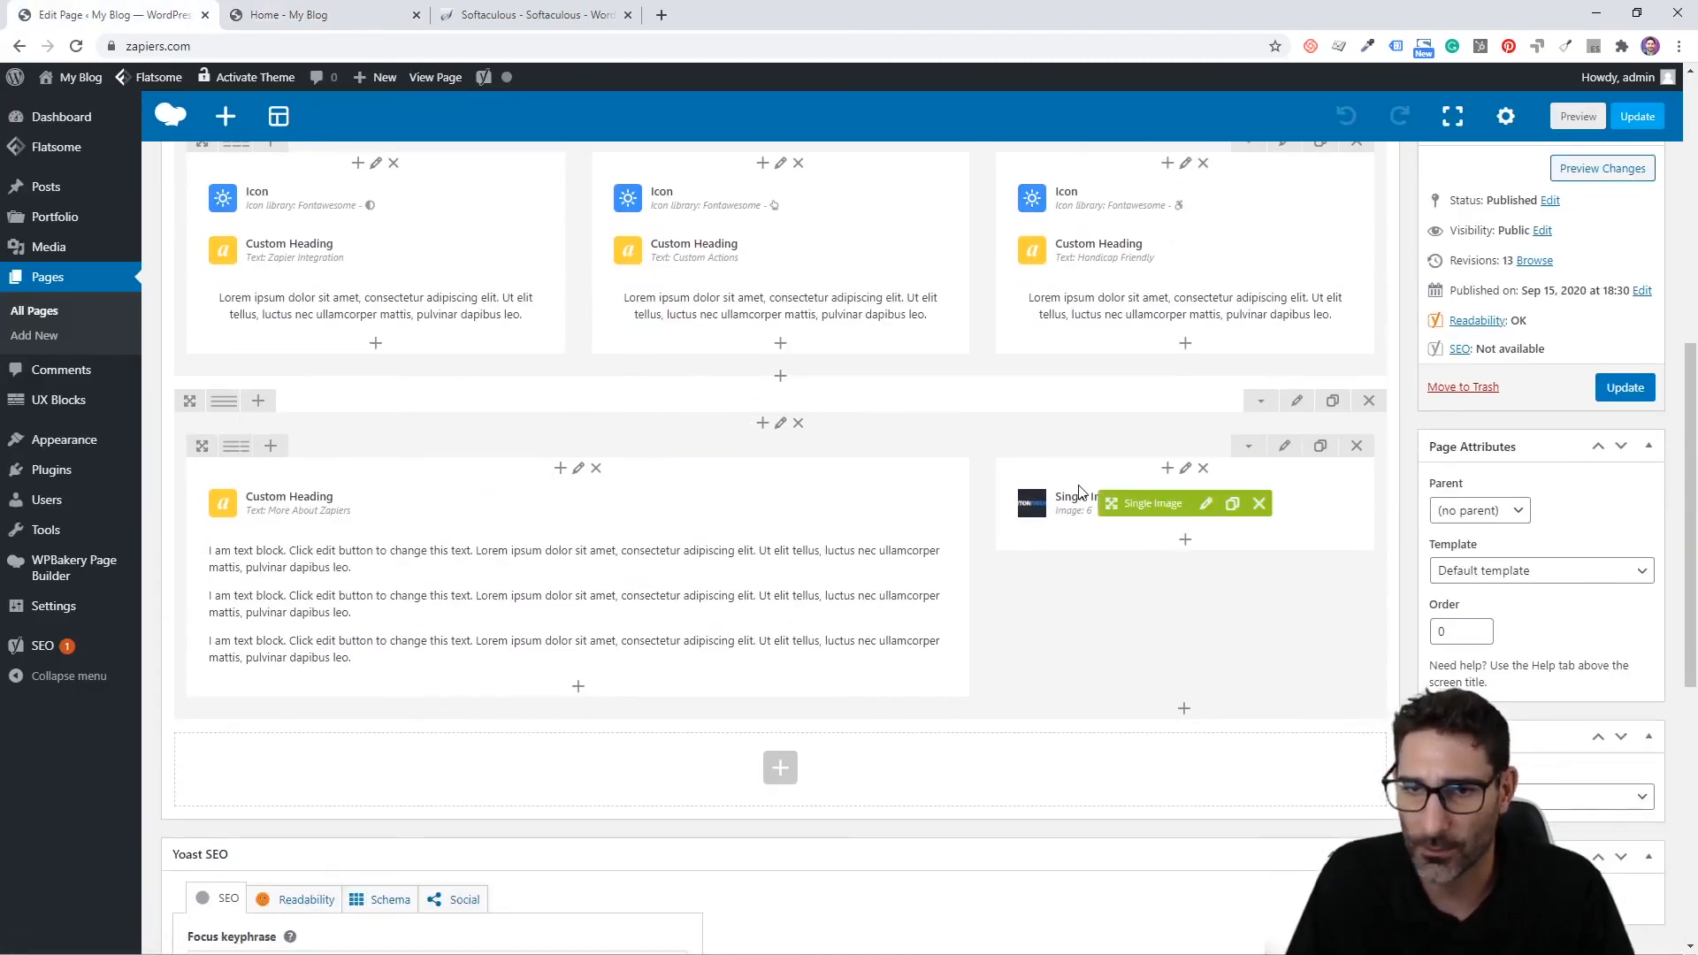
click(1287, 448)
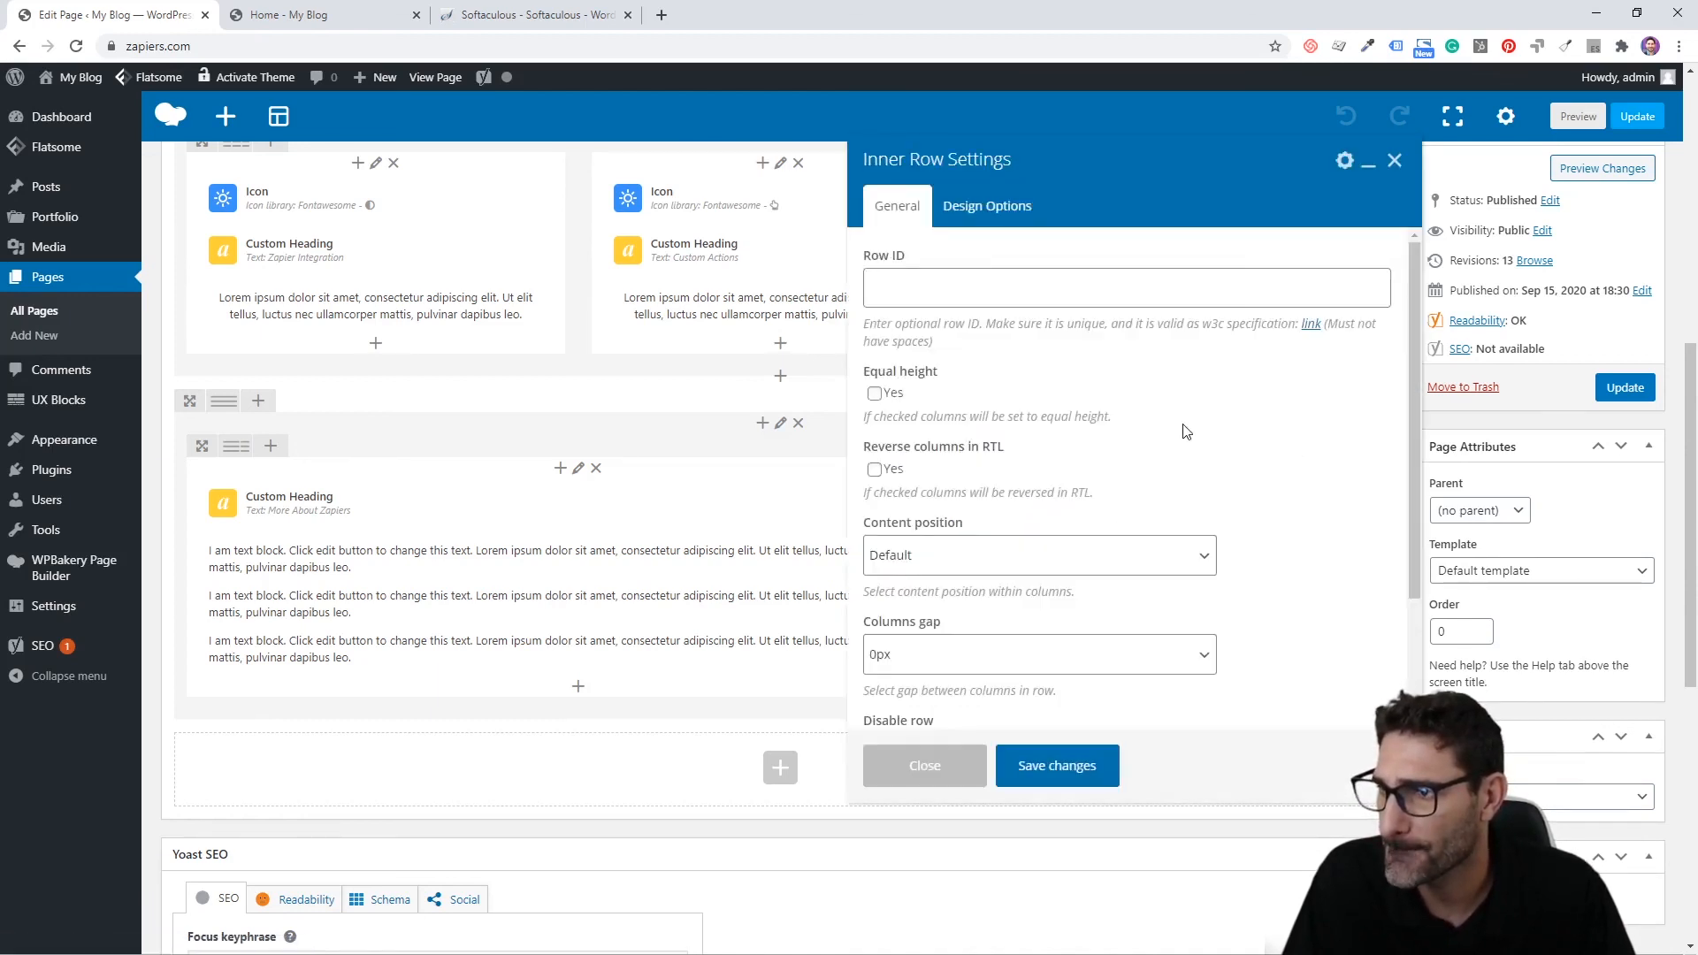
scroll(973, 398, down, 1)
scroll(953, 354, up, 1)
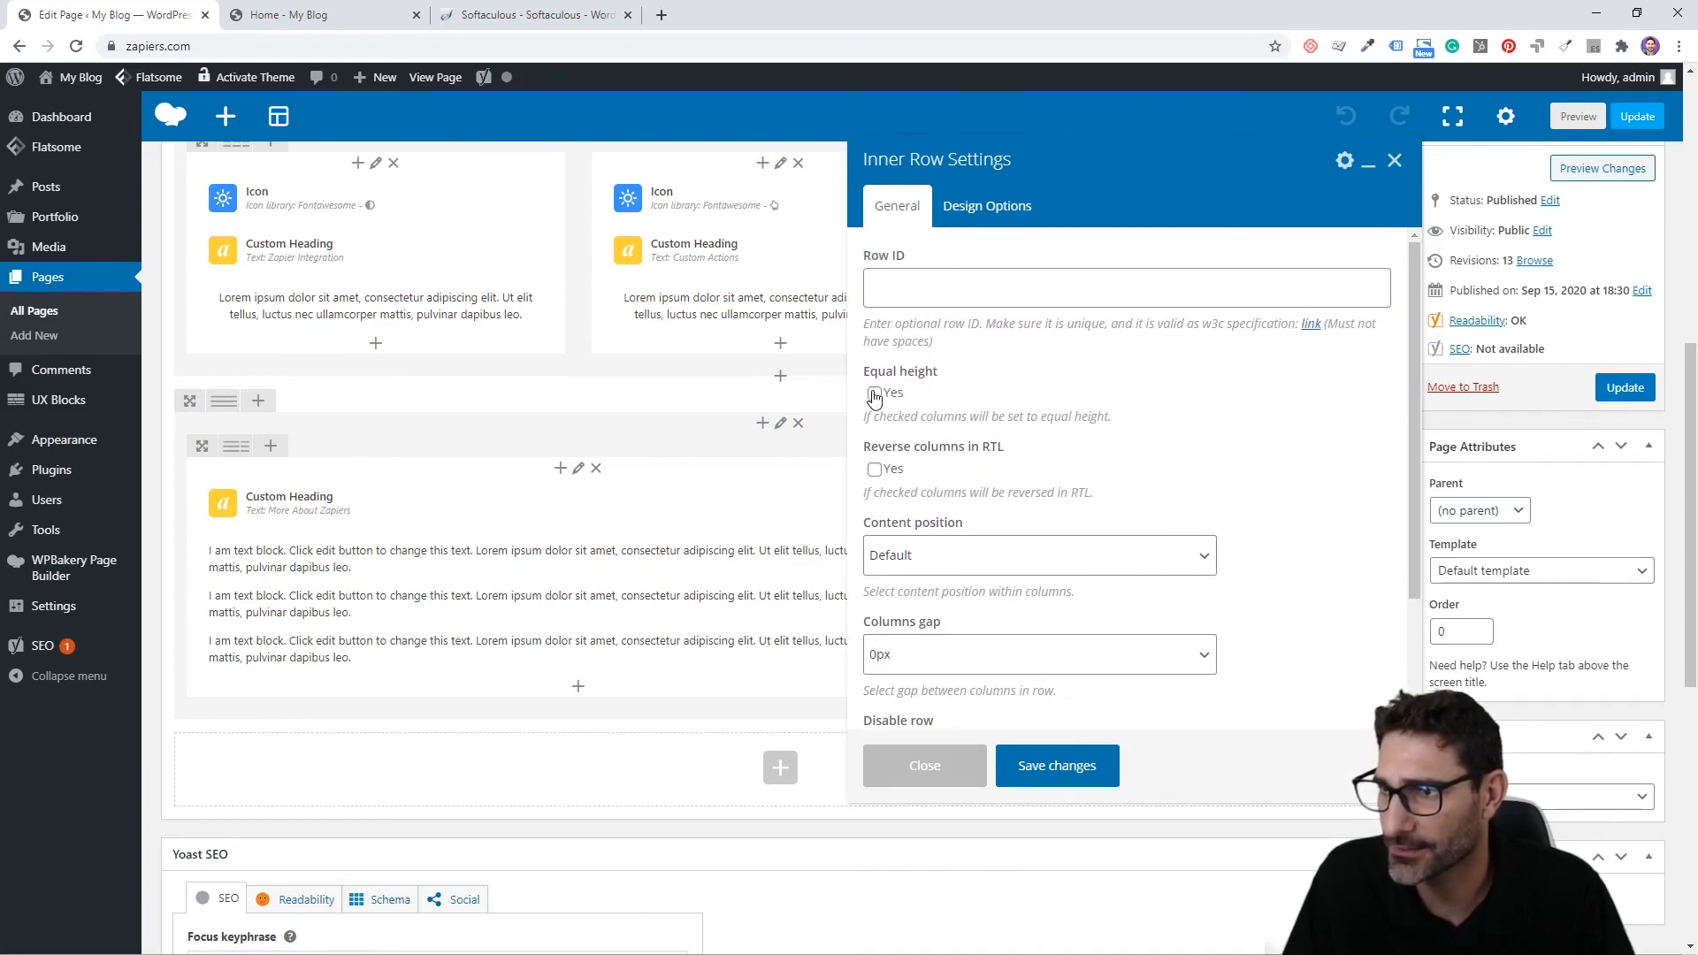
click(876, 395)
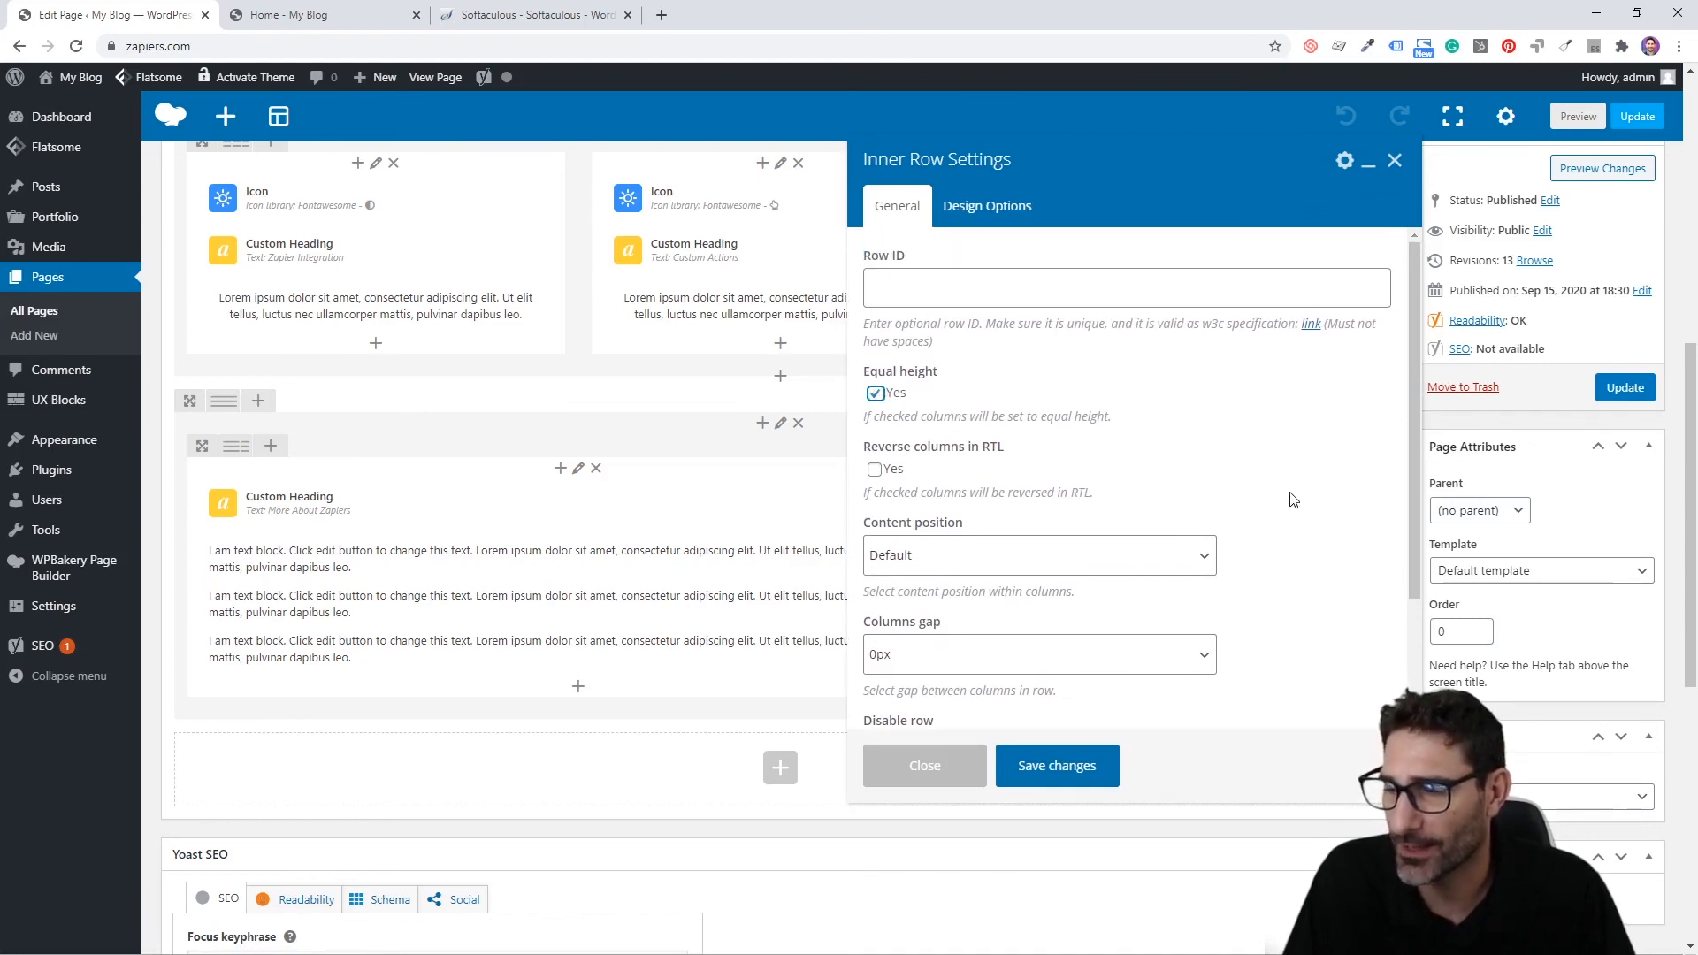
Step: Set the inner row's content position to Middle and save the row settings
scroll(1294, 500, down, 1)
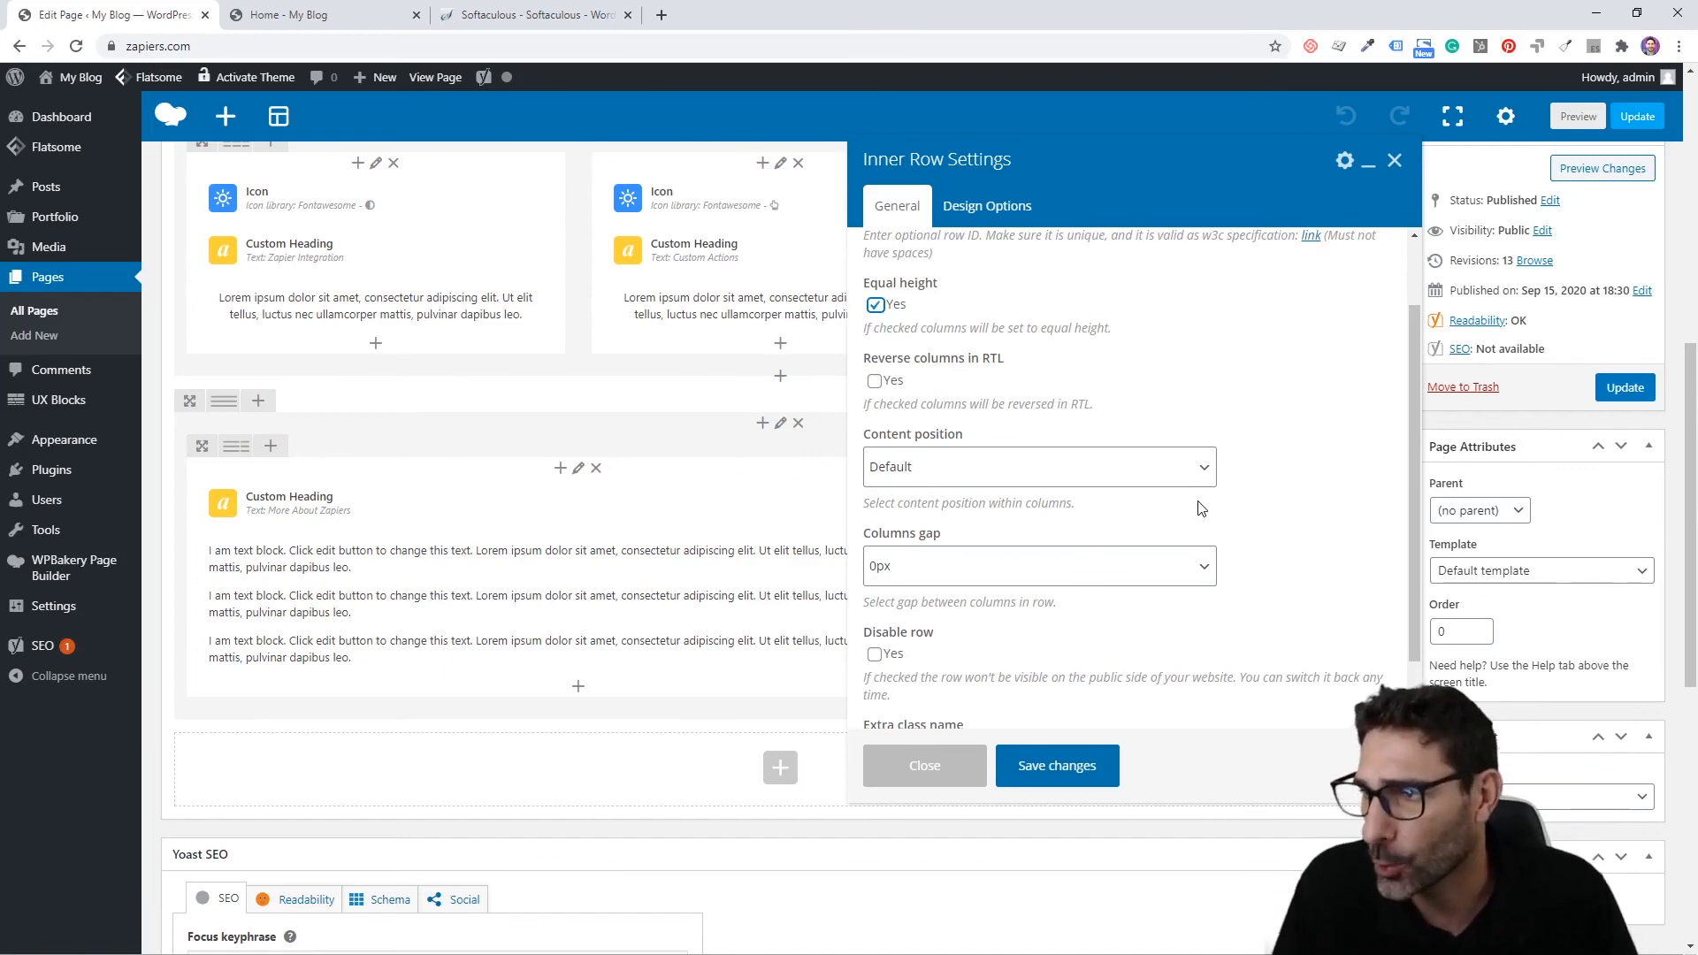
scroll(1194, 500, up, 1)
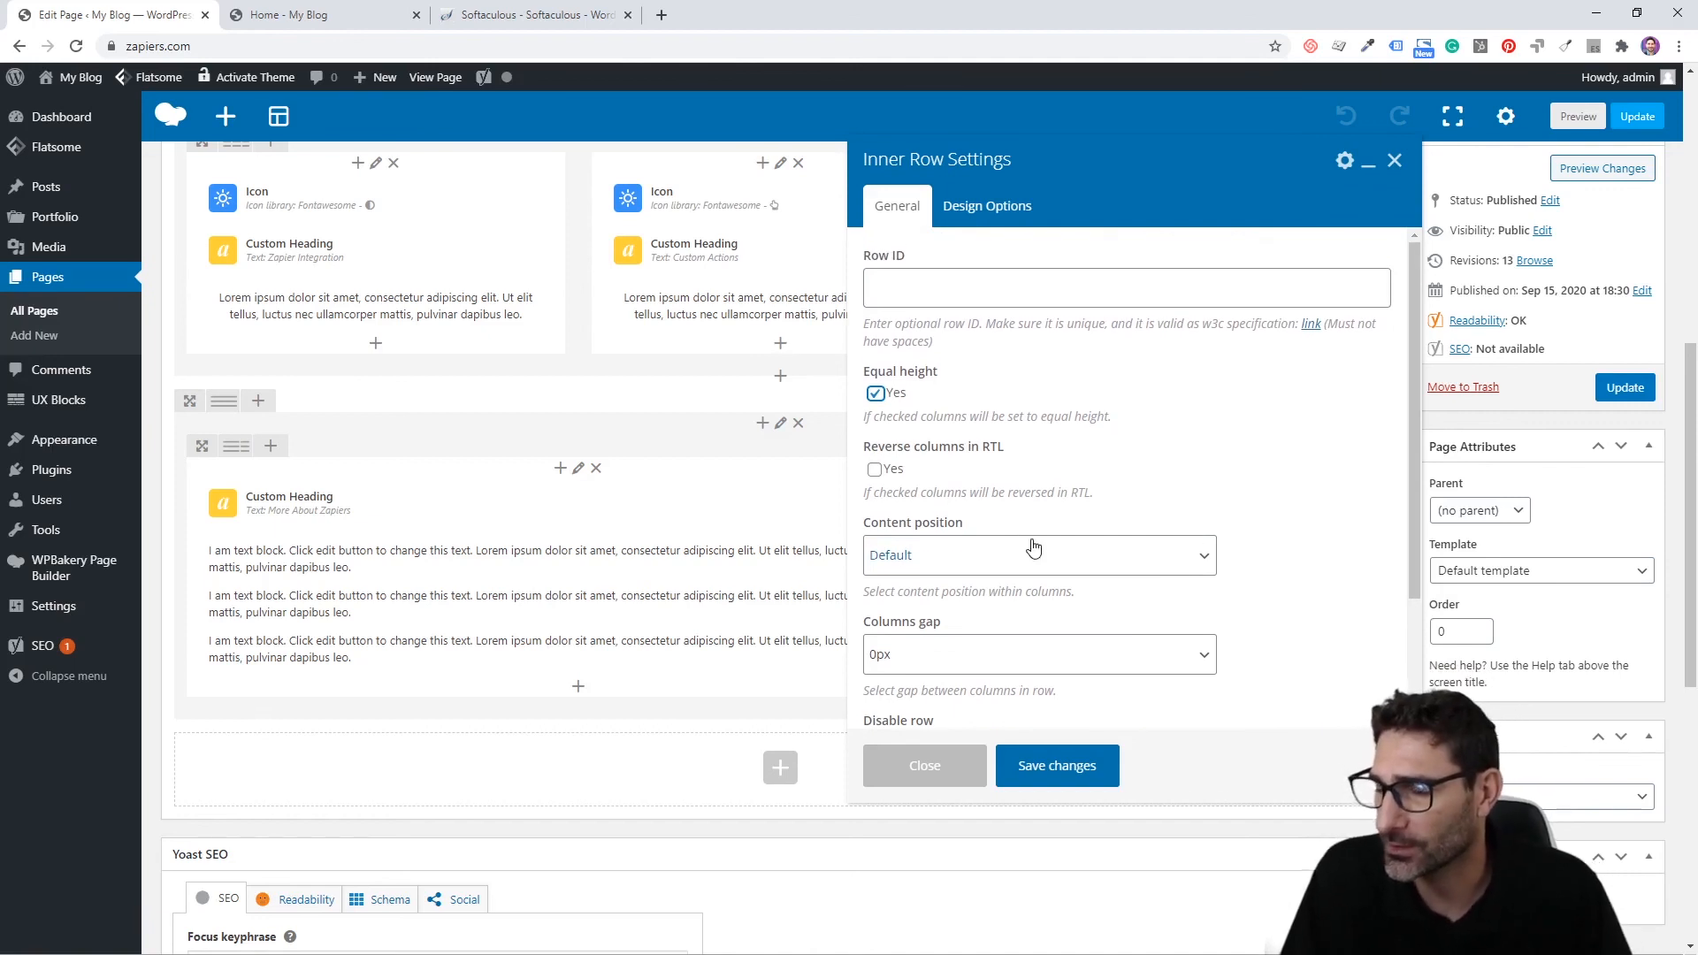
scroll(1037, 553, down, 1)
click(1028, 475)
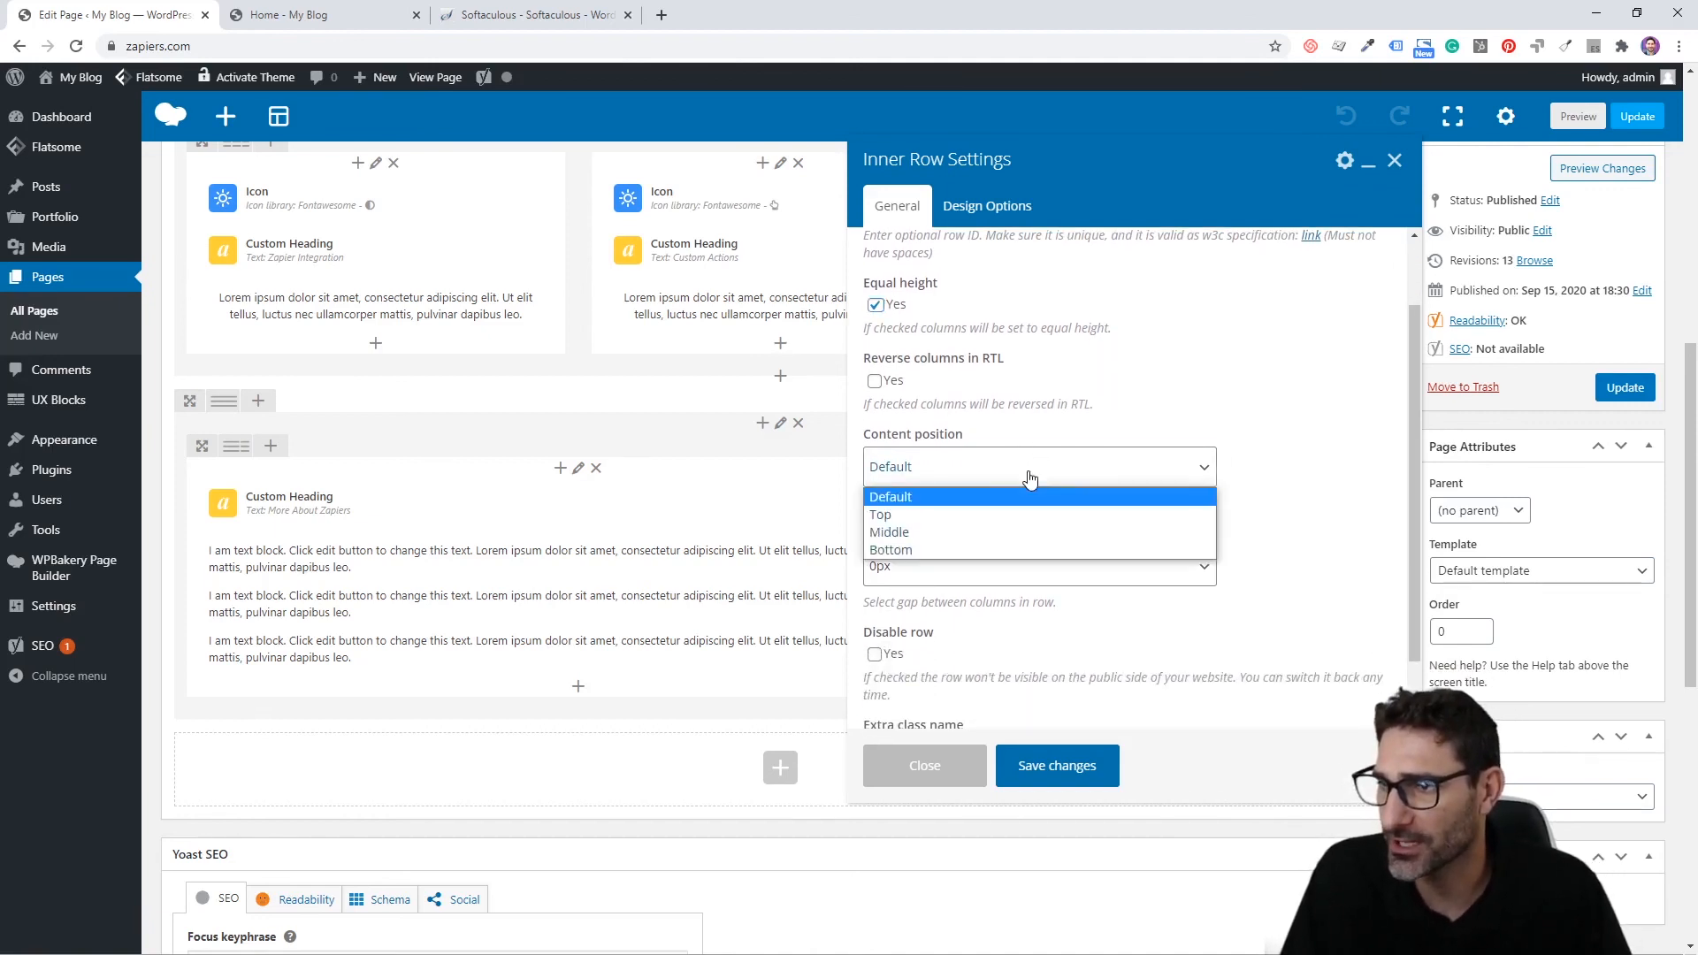
click(1000, 535)
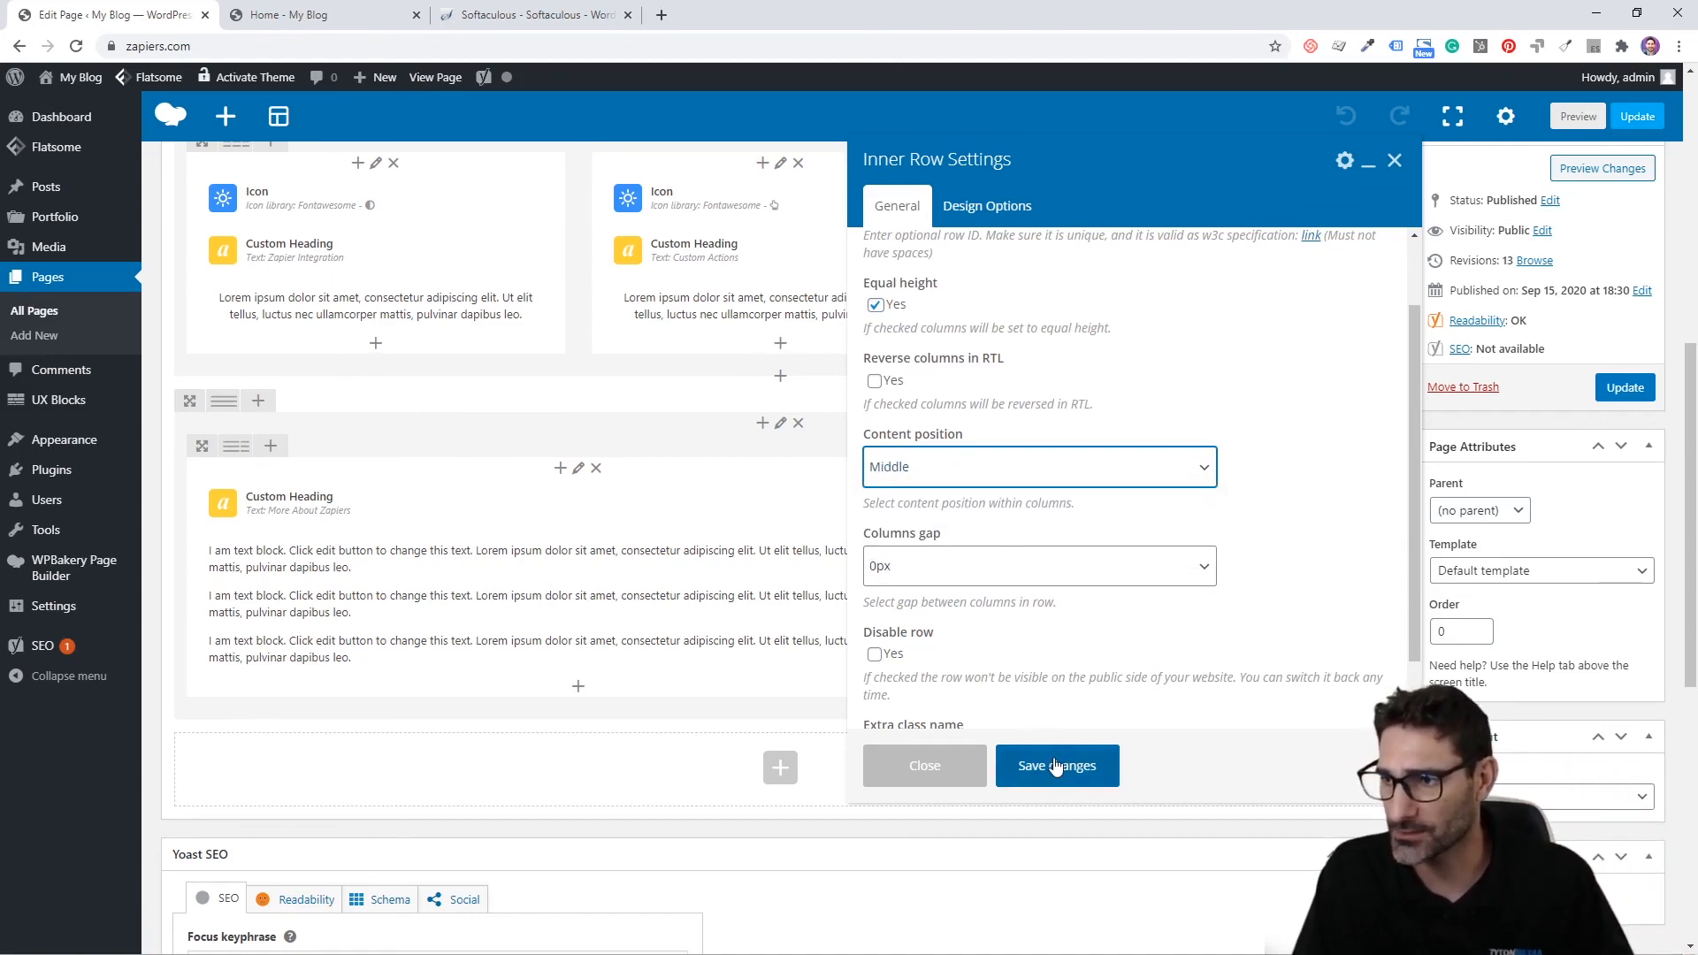
click(1057, 766)
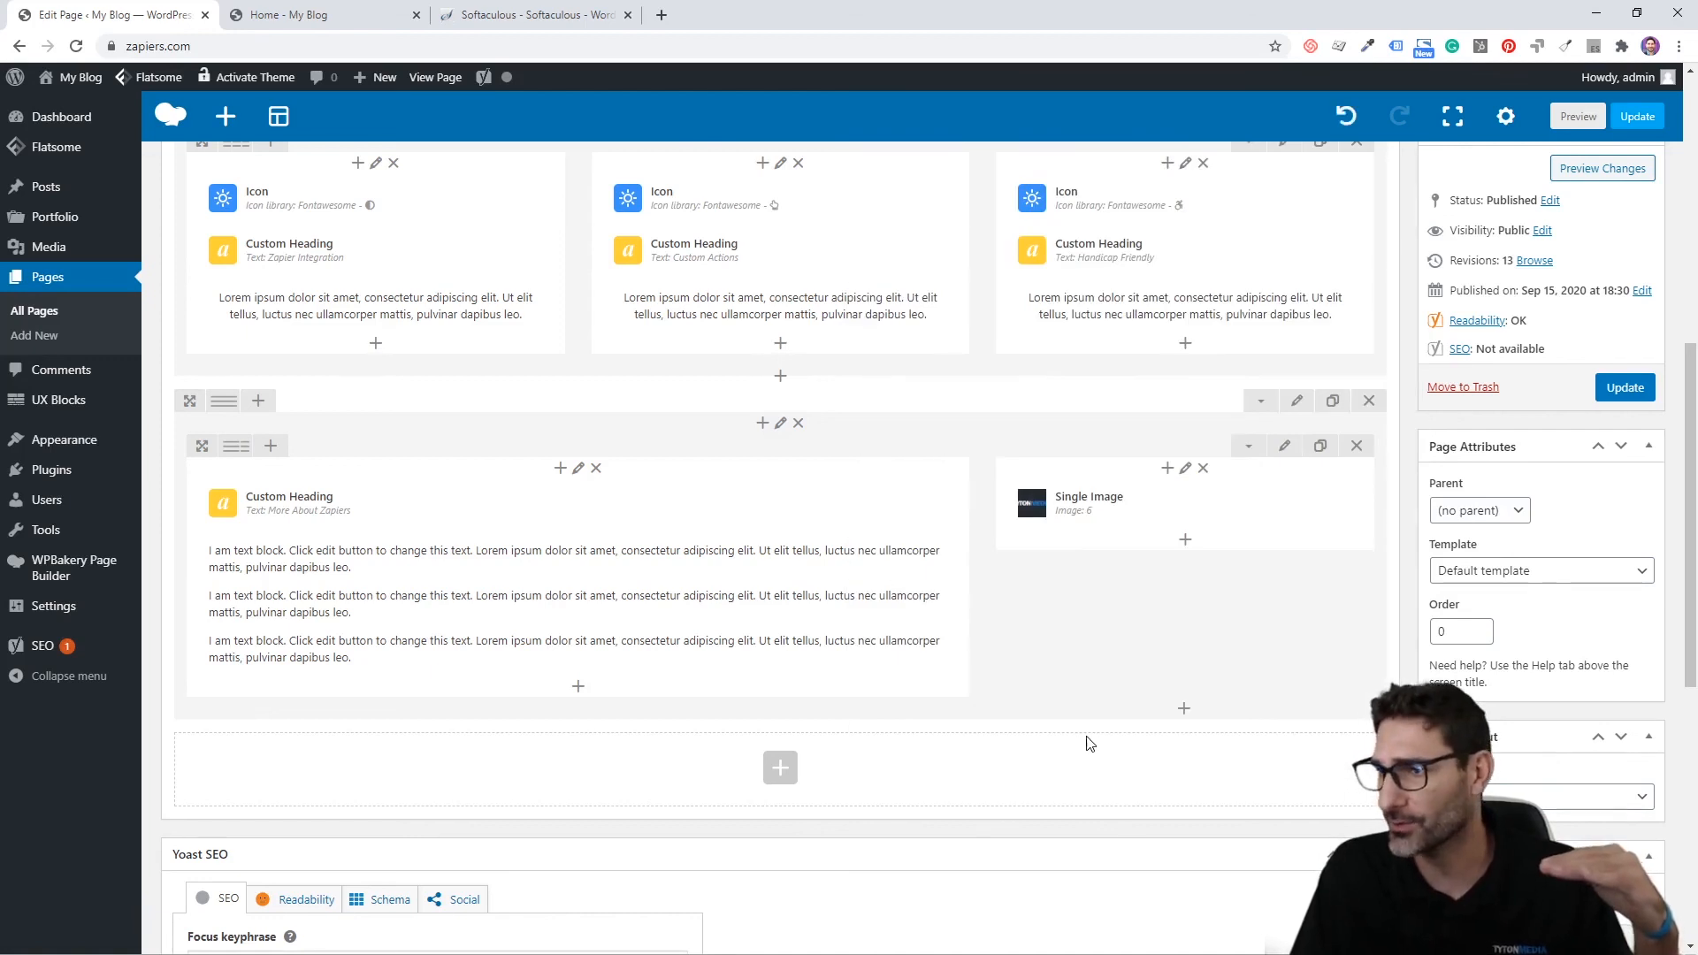
Step: Update the page, check the image's vertical alignment and overall layout on the reloaded live Home page, and return to the editor
click(1624, 389)
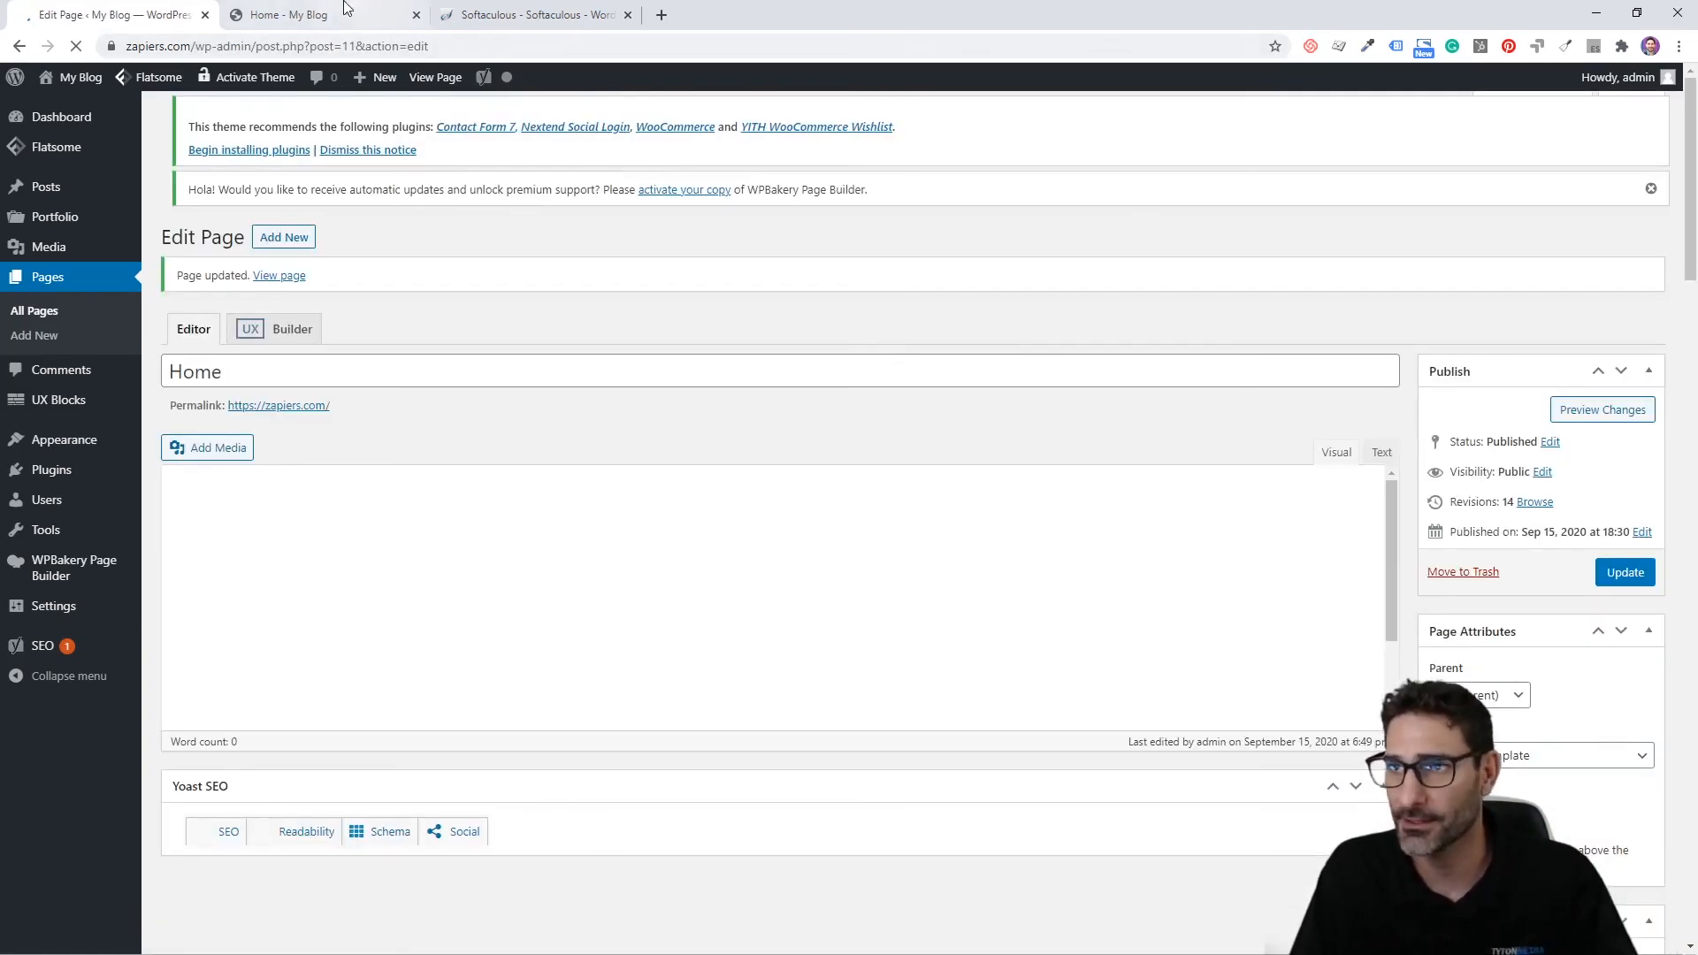
click(292, 15)
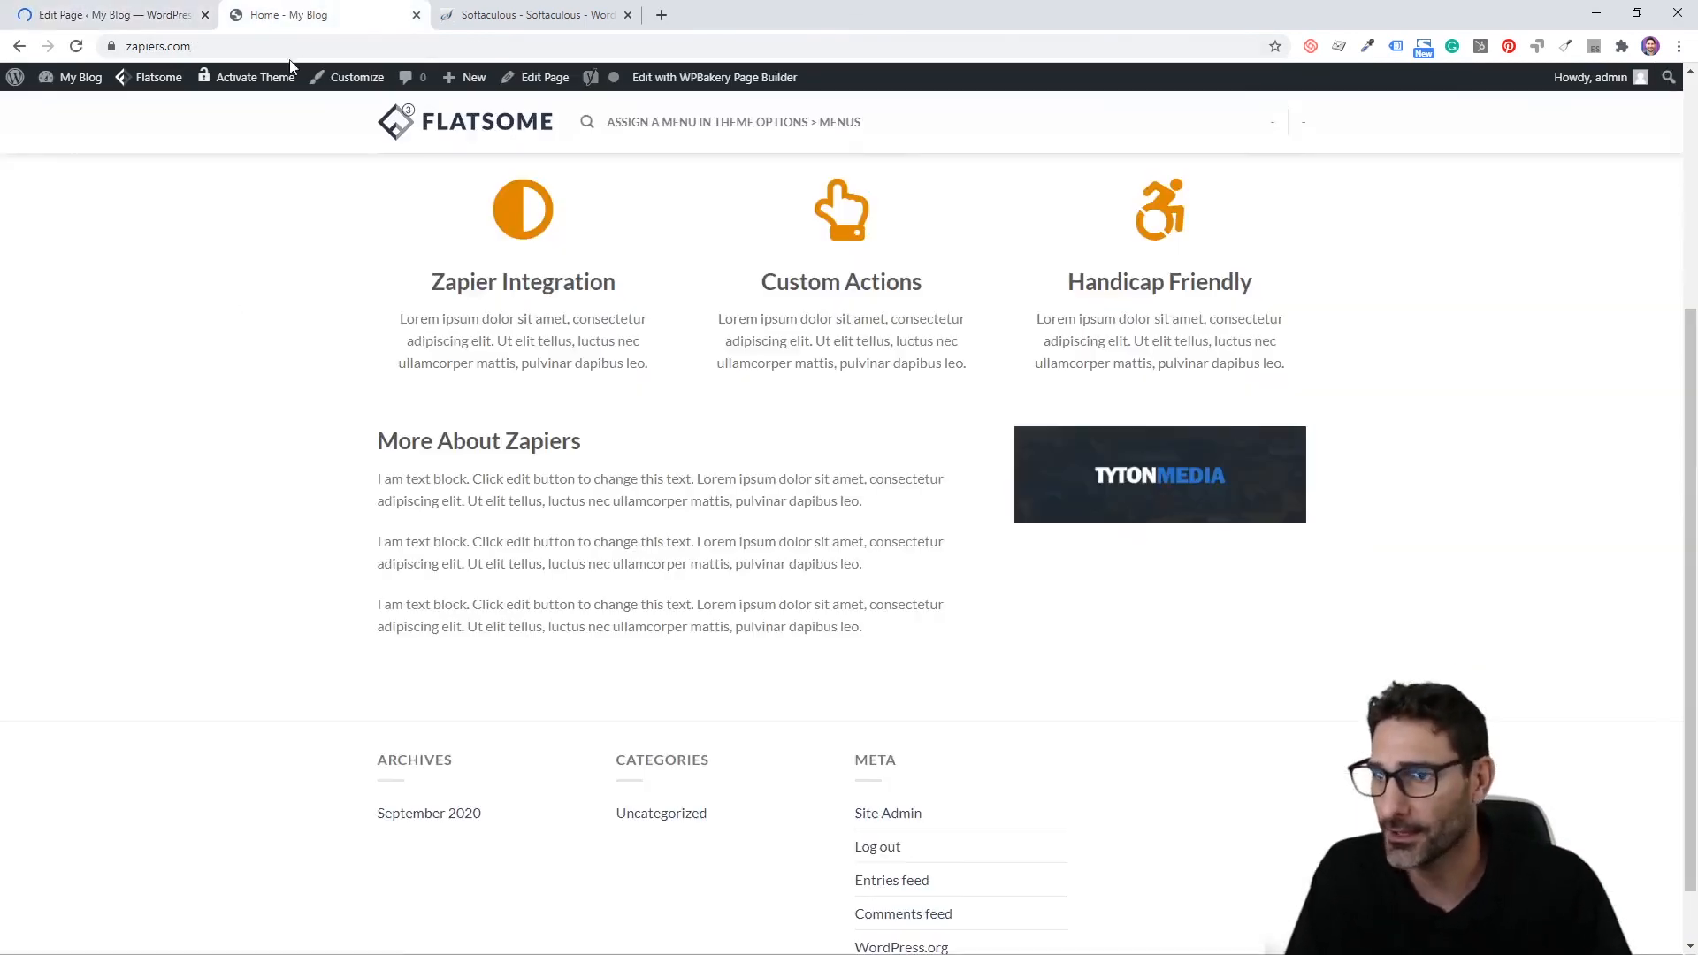
key(F5)
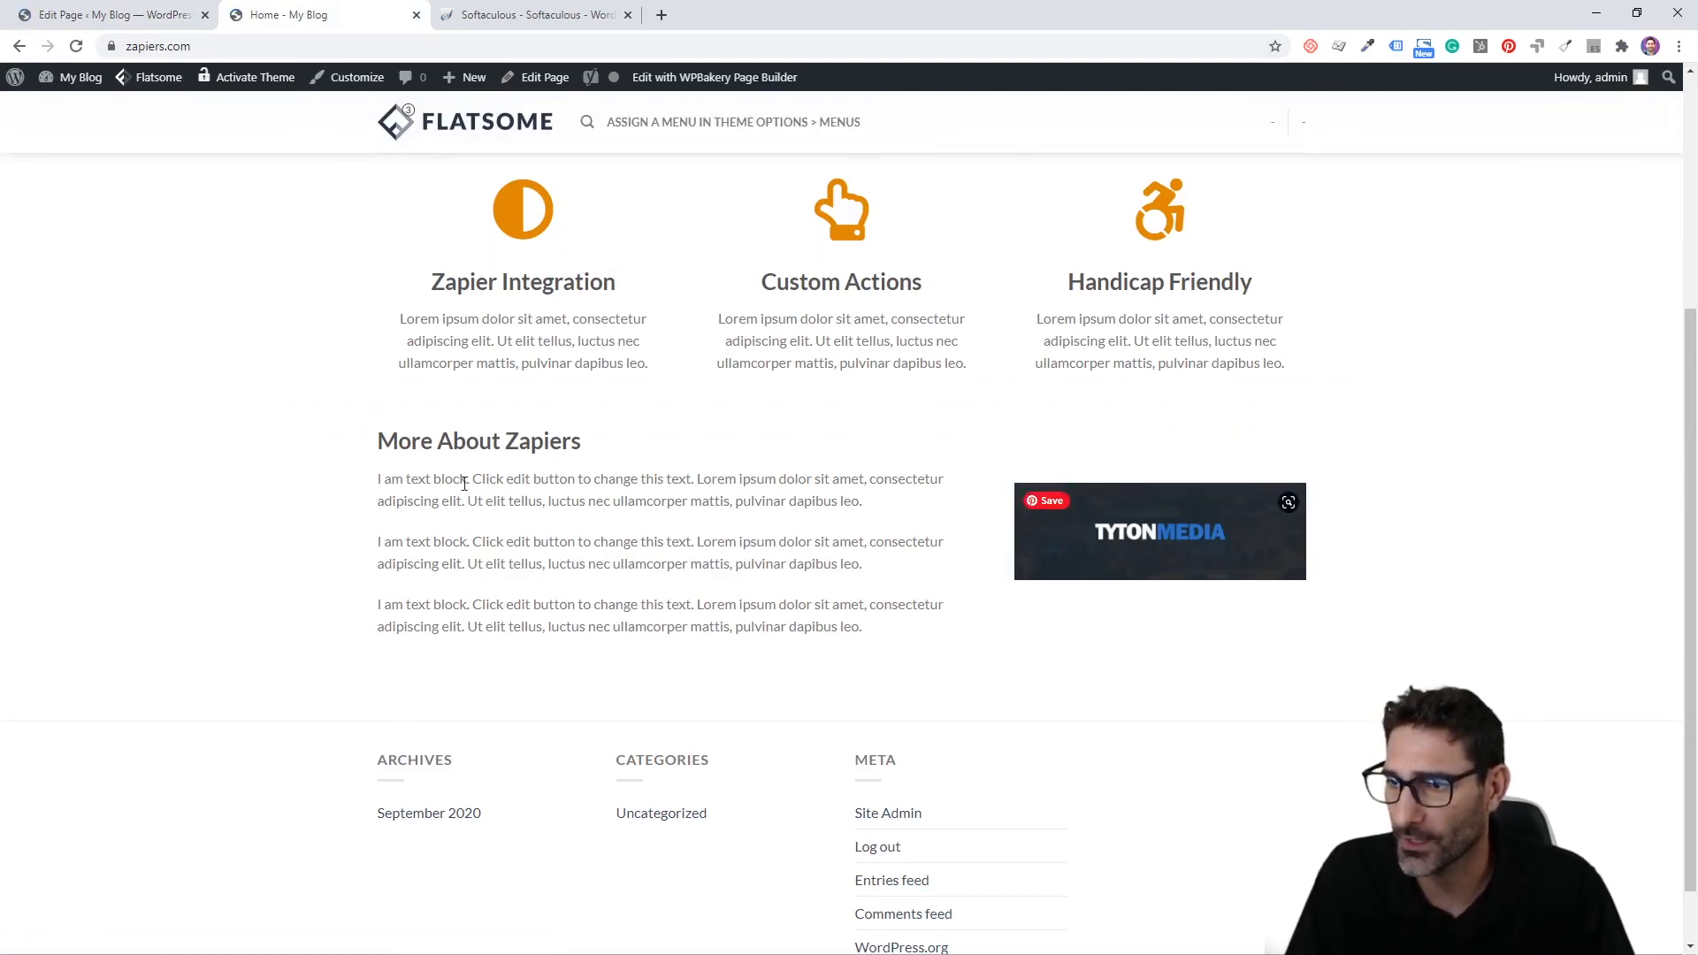
scroll(408, 431, down, 1)
scroll(235, 482, up, 5)
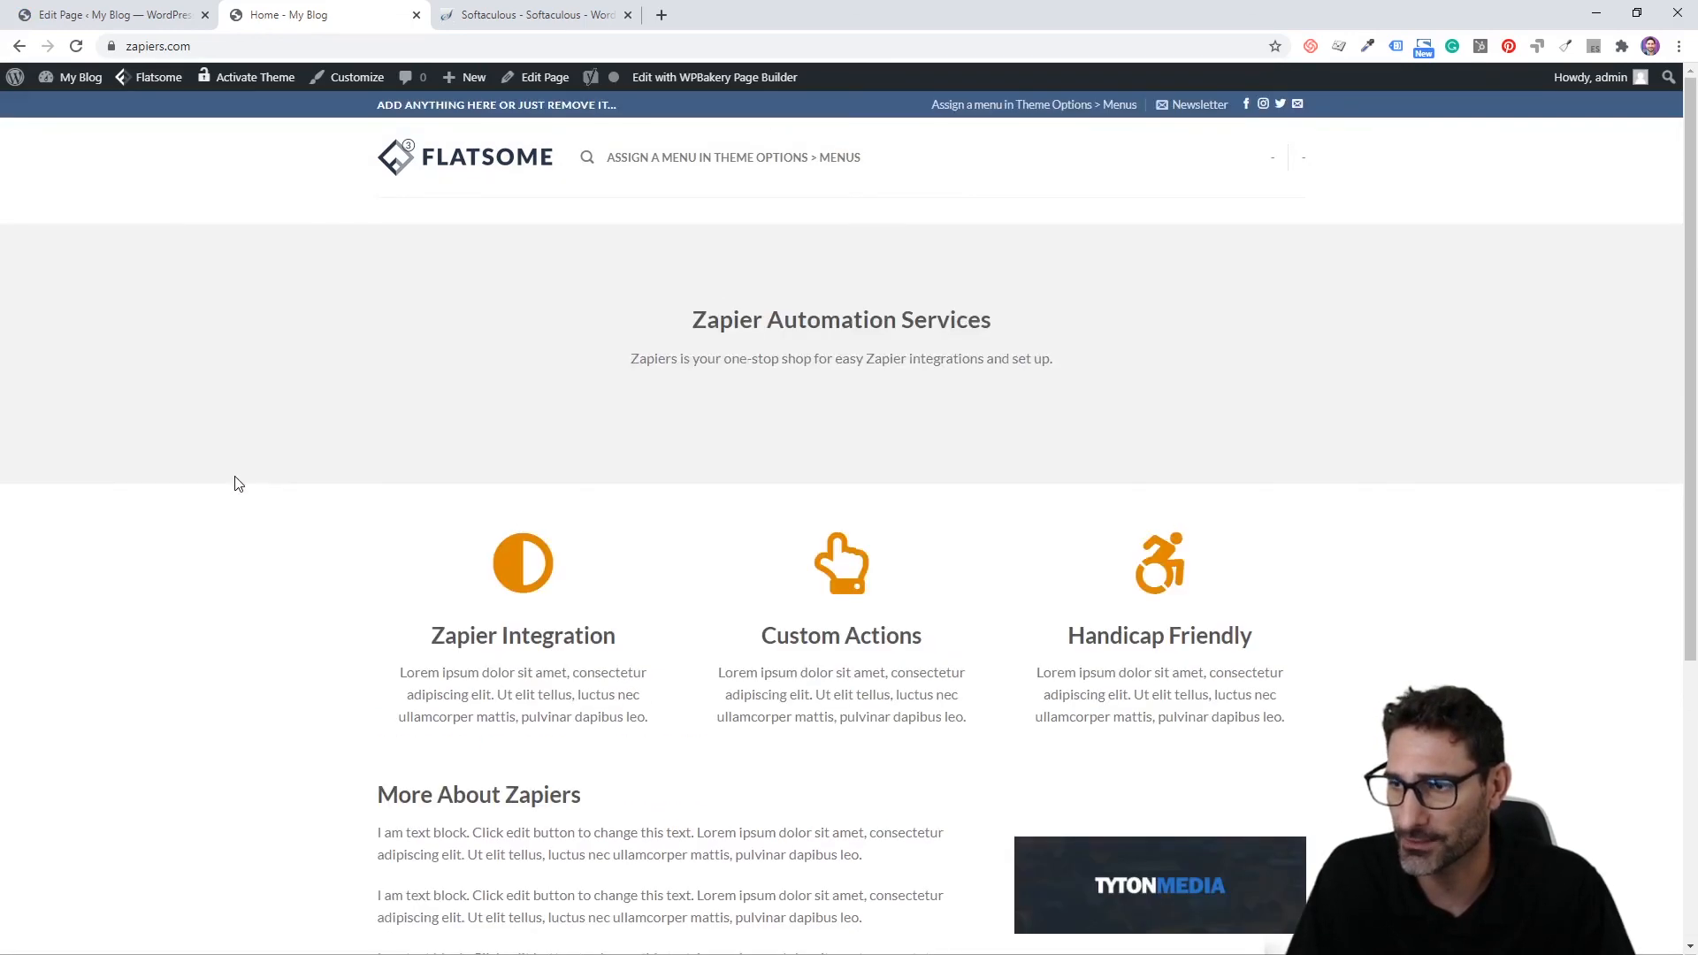
scroll(231, 470, down, 5)
scroll(177, 354, up, 5)
key(ctrl+shift+Tab)
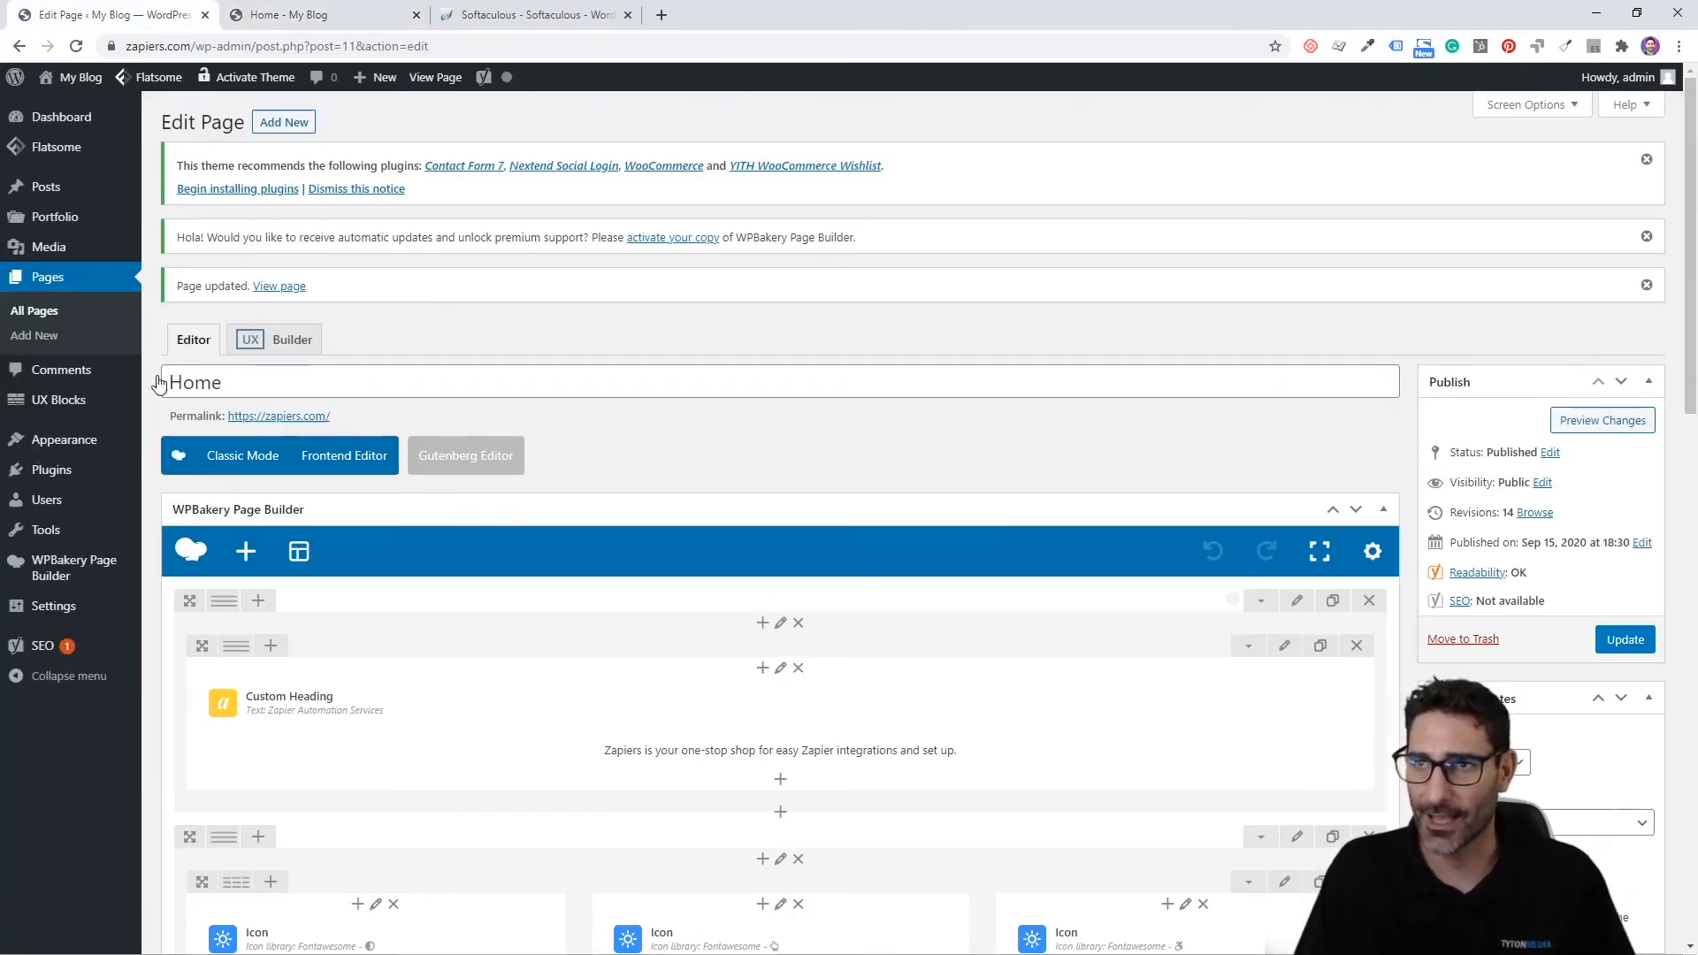
scroll(575, 592, down, 5)
scroll(574, 592, down, 4)
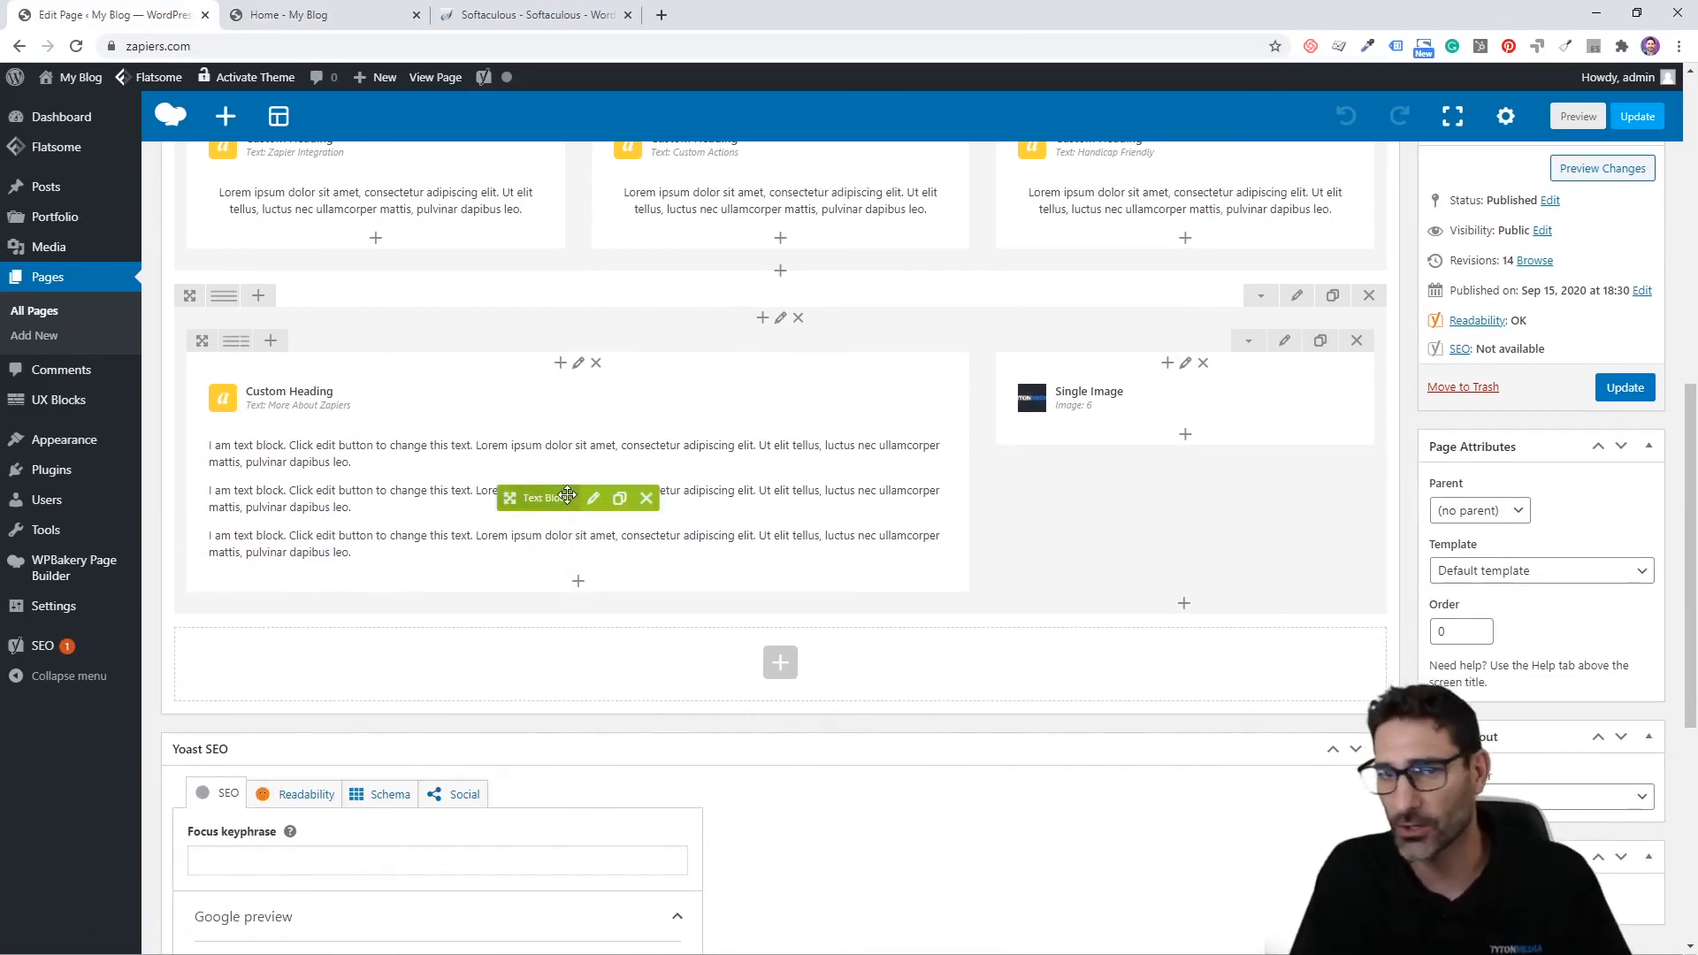
scroll(563, 509, up, 8)
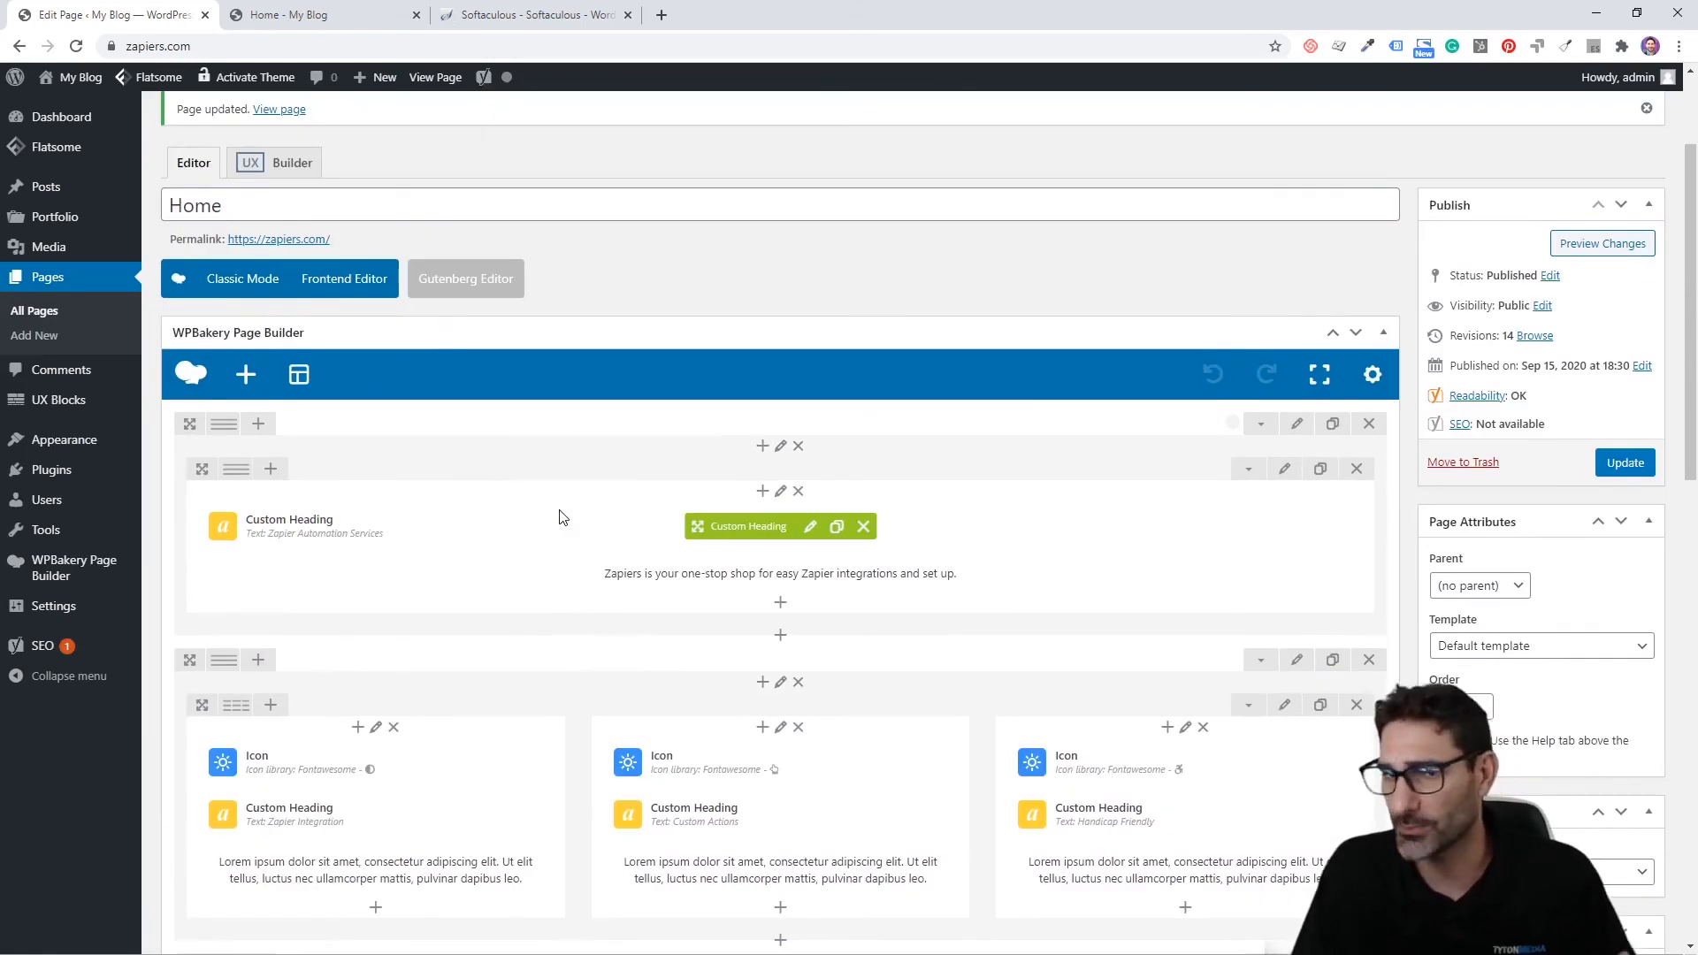